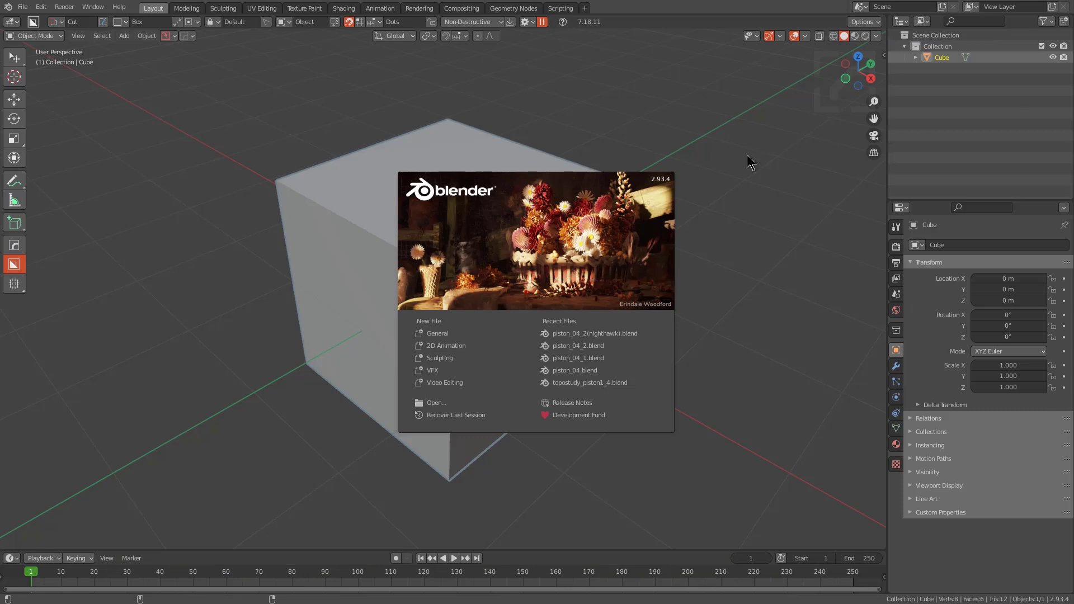
# - Dismiss the splash screen, split the 3D viewport vertically and turn the new narrow area into an Image Editor
pyautogui.click(747, 154)
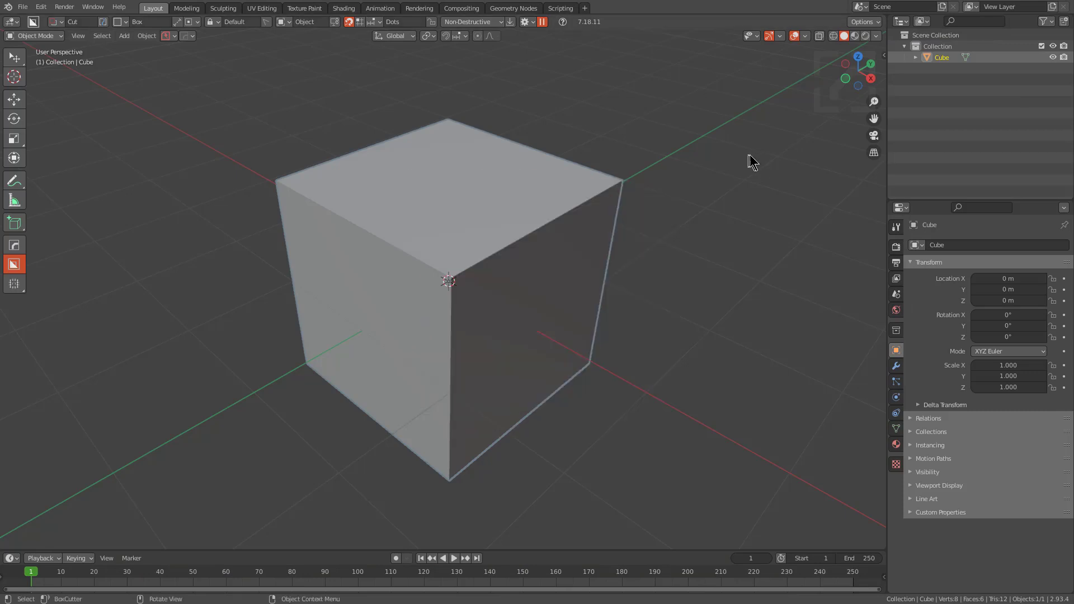
pyautogui.moveTo(885, 19); pyautogui.dragTo(277, 137)
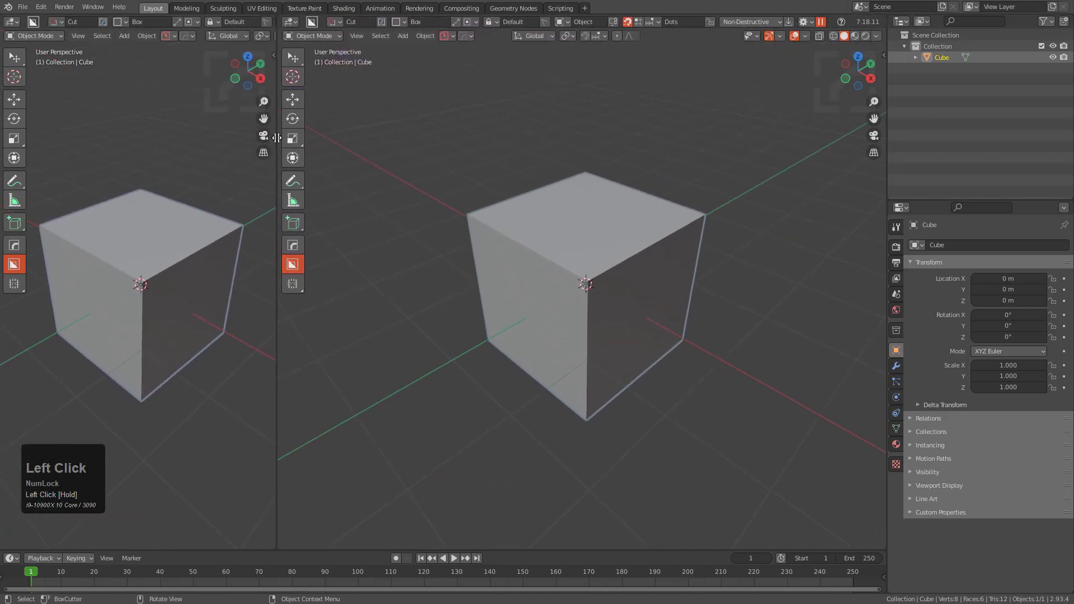
pyautogui.click(18, 23)
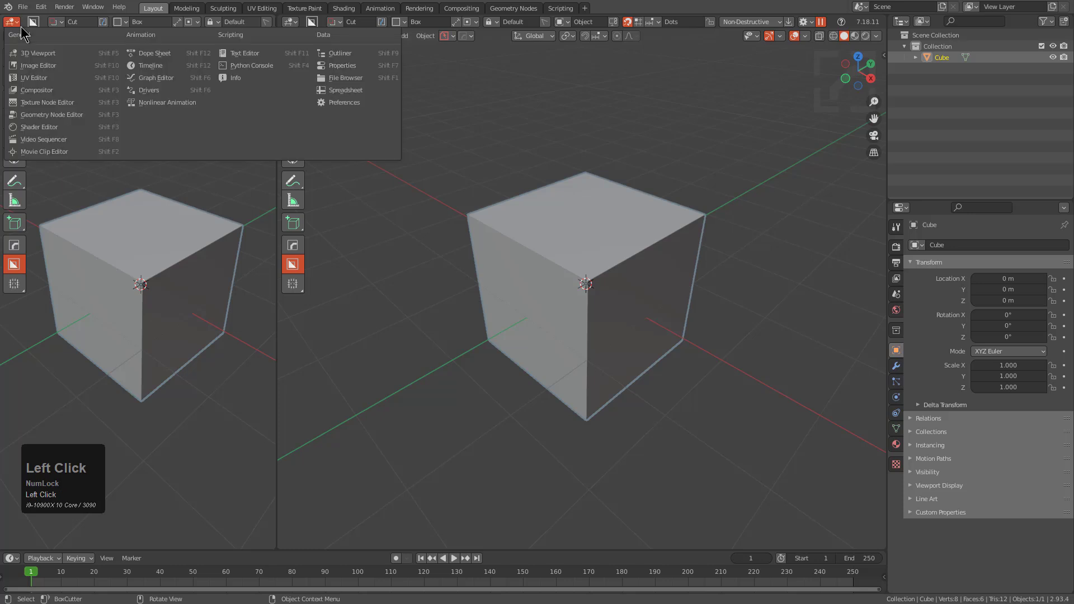
pyautogui.click(38, 65)
# - Load the orange holmatro hydraulic cylinder reference image into the Image Editor and frame the whole cylinder
pyautogui.moveTo(1073, 368); pyautogui.dragTo(149, 374)
pyautogui.scroll(-3, 190, 321)
pyautogui.moveTo(187, 317); pyautogui.dragTo(206, 298, button='middle')
pyautogui.scroll(3, 100, 316)
pyautogui.moveTo(116, 300); pyautogui.dragTo(73, 309, button='middle')
pyautogui.scroll(1, 73, 309)
pyautogui.scroll(-2, 204, 319)
pyautogui.moveTo(205, 318)
pyautogui.mouseDown(button='middle')
pyautogui.moveTo(129, 330)
pyautogui.moveTo(143, 300)
pyautogui.moveTo(175, 296)
pyautogui.moveTo(194, 318)
pyautogui.moveTo(207, 308)
pyautogui.mouseUp(button='middle')
pyautogui.scroll(-2, 128, 330)
pyautogui.scroll(1, 175, 296)
pyautogui.scroll(1, 196, 320)
pyautogui.scroll(1, 196, 320)
# - Delete the default cube and add a mesh cylinder in its place
pyautogui.moveTo(590, 285); pyautogui.dragTo(590, 287, button='middle')
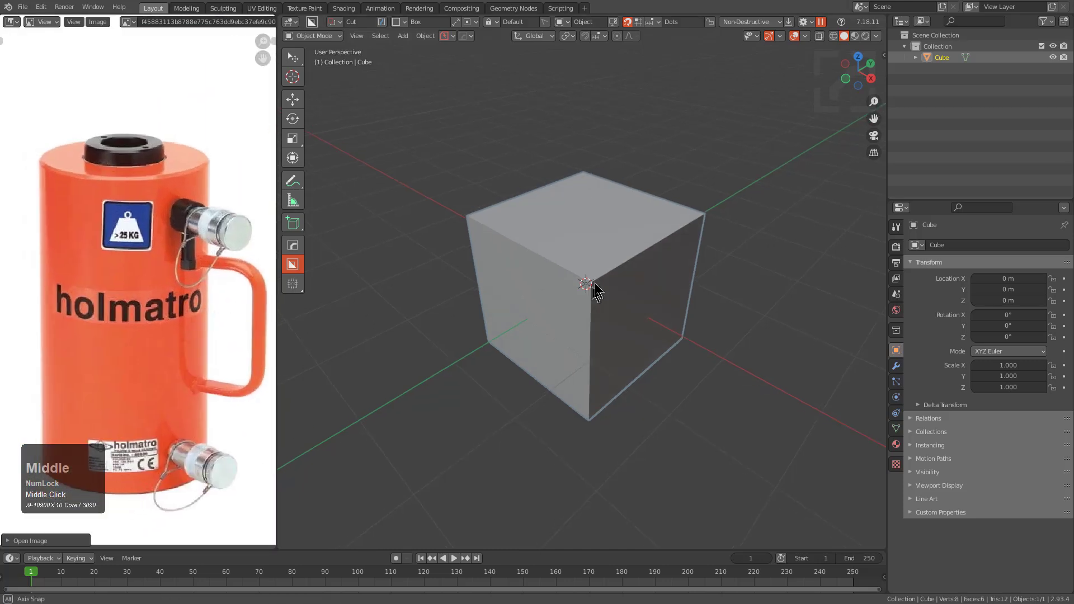
pyautogui.press('x')
pyautogui.click(597, 277)
pyautogui.hotkey('shift', 'a')
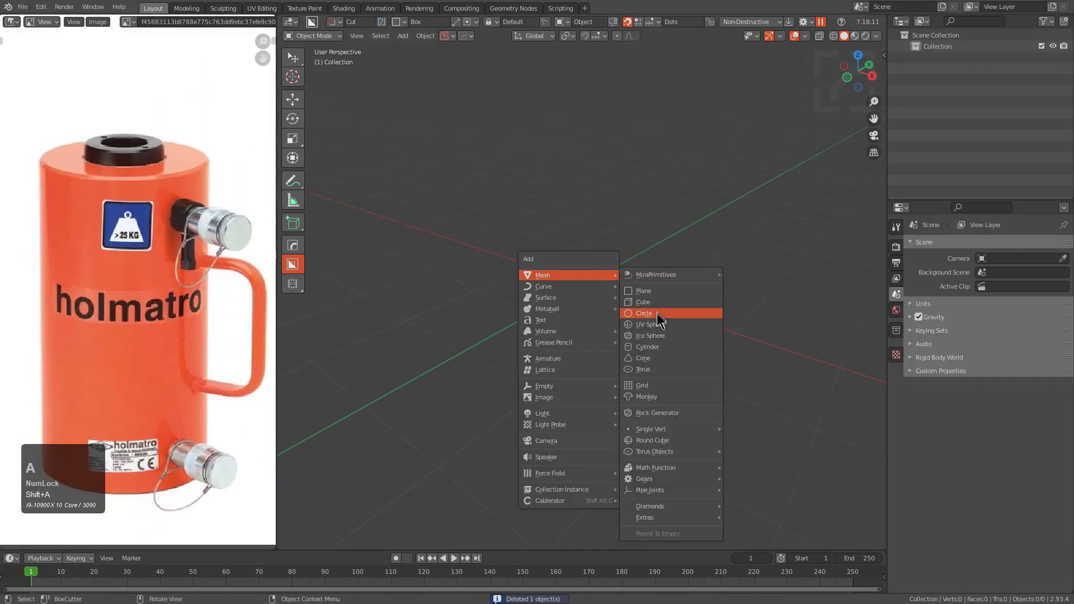
pyautogui.click(647, 347)
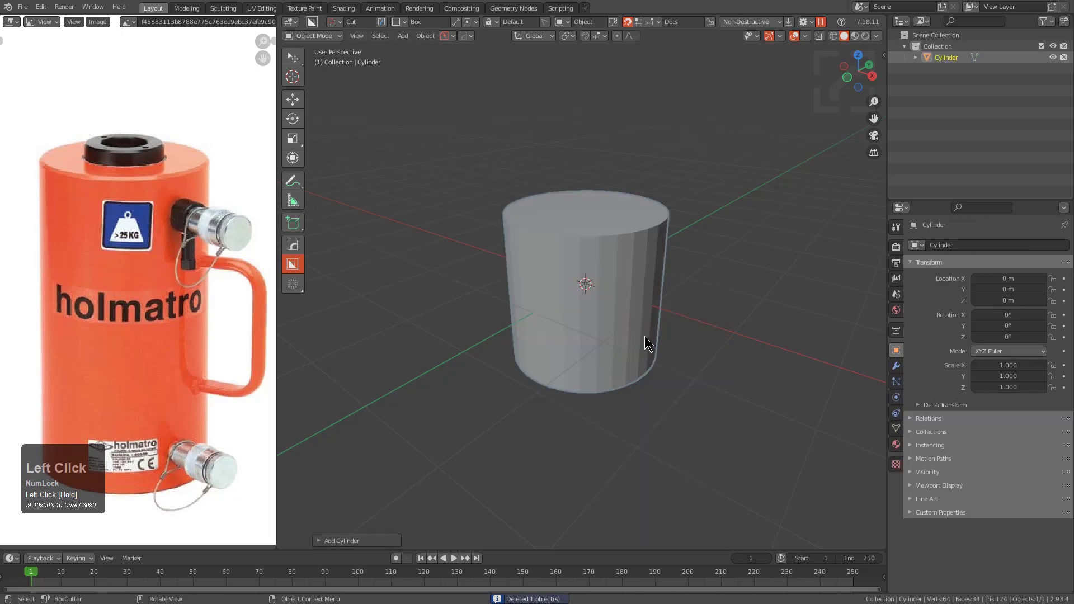
# - Scale the cylinder by 2 along Z and apply the scale
pyautogui.press('s')
pyautogui.press('z')
pyautogui.press('KP_0')
pyautogui.press('BackSpace')
pyautogui.press('KP_2')
pyautogui.press('KP_Enter')
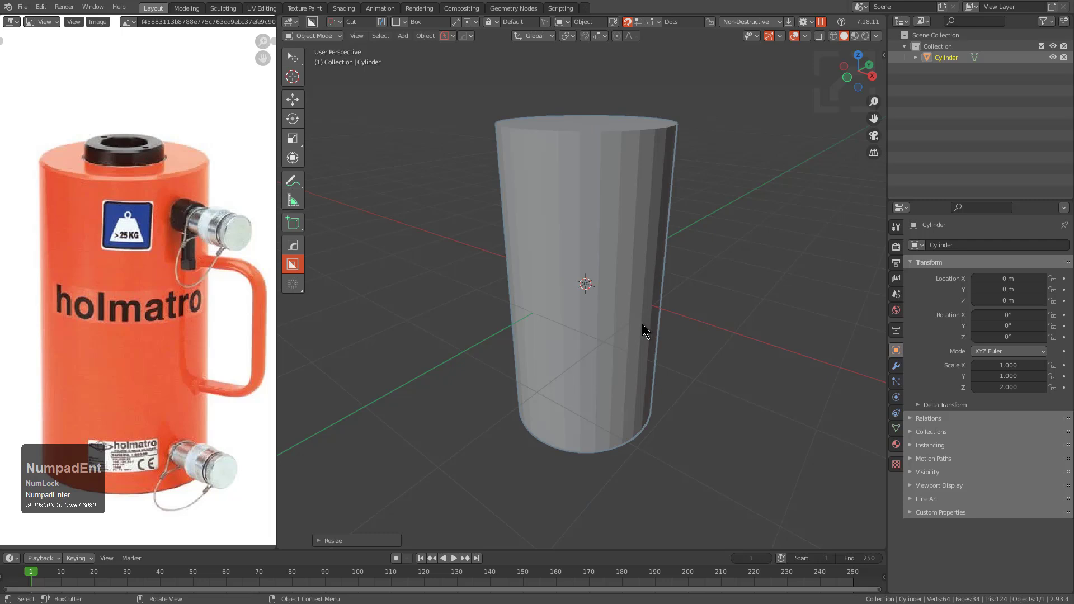
pyautogui.moveTo(625, 307); pyautogui.dragTo(626, 295, button='middle')
pyautogui.hotkey('ctrl', 'a')
pyautogui.click(582, 303)
# - Select the cylinder's top face in Edit Mode and bevel its rim into a narrow chamfer
pyautogui.moveTo(567, 278); pyautogui.dragTo(564, 217, button='middle')
pyautogui.press('Tab')
pyautogui.press('3')
pyautogui.click(583, 173)
pyautogui.scroll(2, 662, 227)
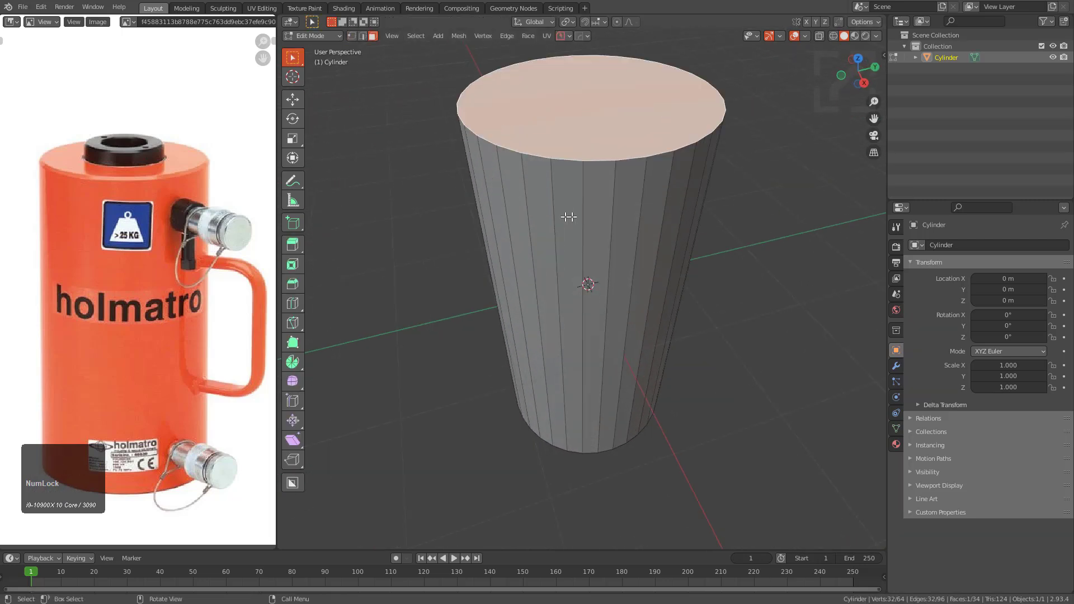
pyautogui.hotkey('ctrl', 'b')
pyautogui.click(674, 234)
# - Inset the cylinder's top face to a small central circle and extrude it down to form a recess
pyautogui.moveTo(674, 234); pyautogui.dragTo(660, 258, button='middle')
pyautogui.click(652, 235)
pyautogui.press('i')
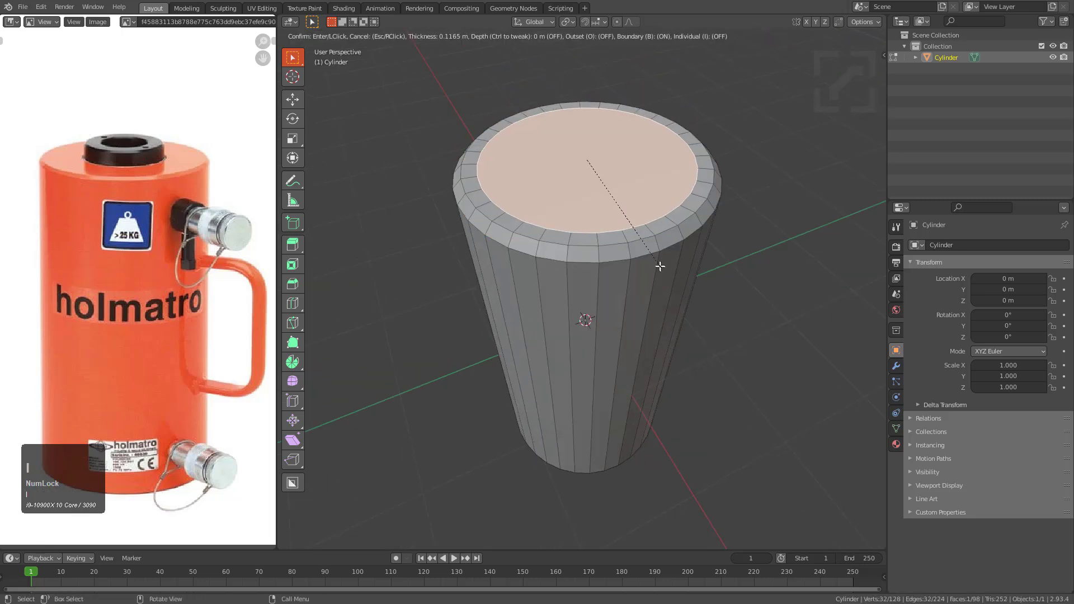
pyautogui.click(638, 226)
pyautogui.moveTo(637, 226); pyautogui.dragTo(643, 238, button='middle')
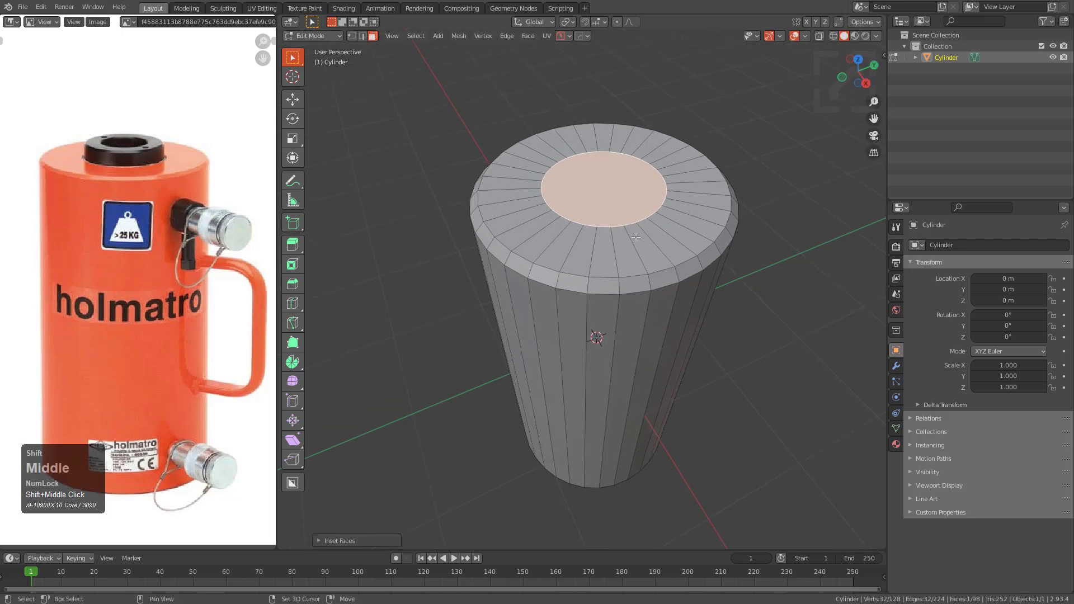
pyautogui.scroll(2, 643, 240)
pyautogui.press('e')
pyautogui.click(648, 261)
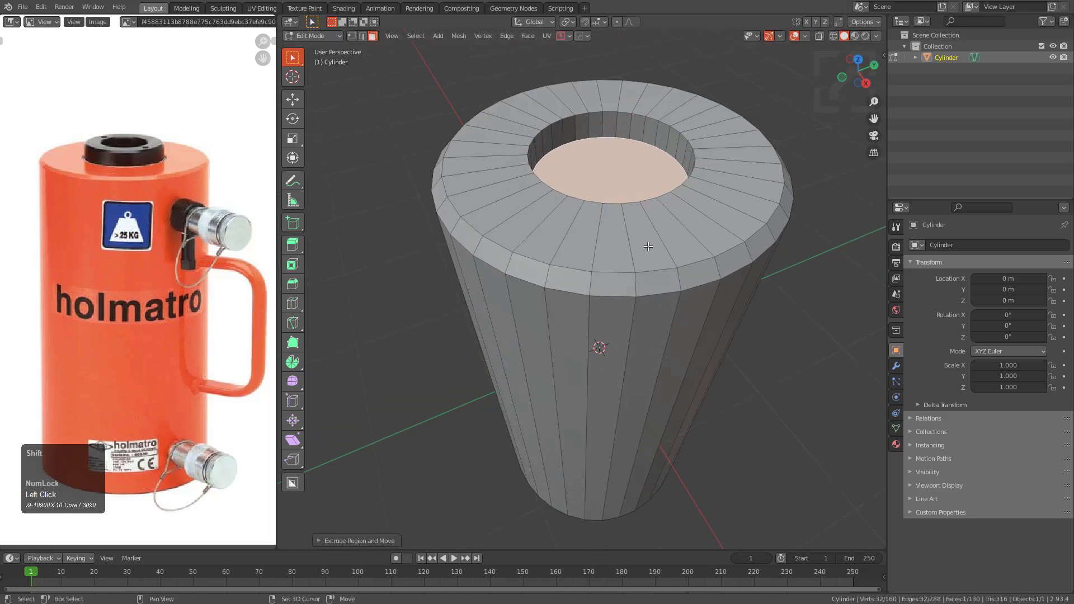
pyautogui.scroll(4, 702, 285)
pyautogui.press('s')
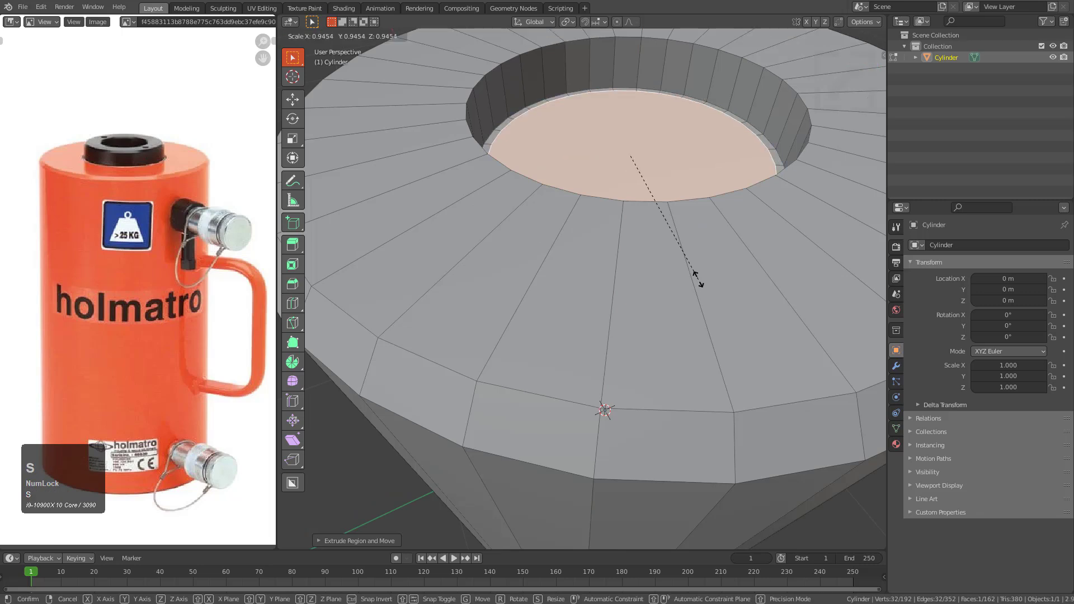
pyautogui.rightClick(699, 280)
pyautogui.scroll(-4, 676, 245)
# - Move the recess floor lower along Z and extract it as a separate piece with Curve/Extract
pyautogui.press('g')
pyautogui.press('z')
pyautogui.click(645, 288)
pyautogui.moveTo(643, 242); pyautogui.dragTo(647, 289, button='middle')
pyautogui.press('q')
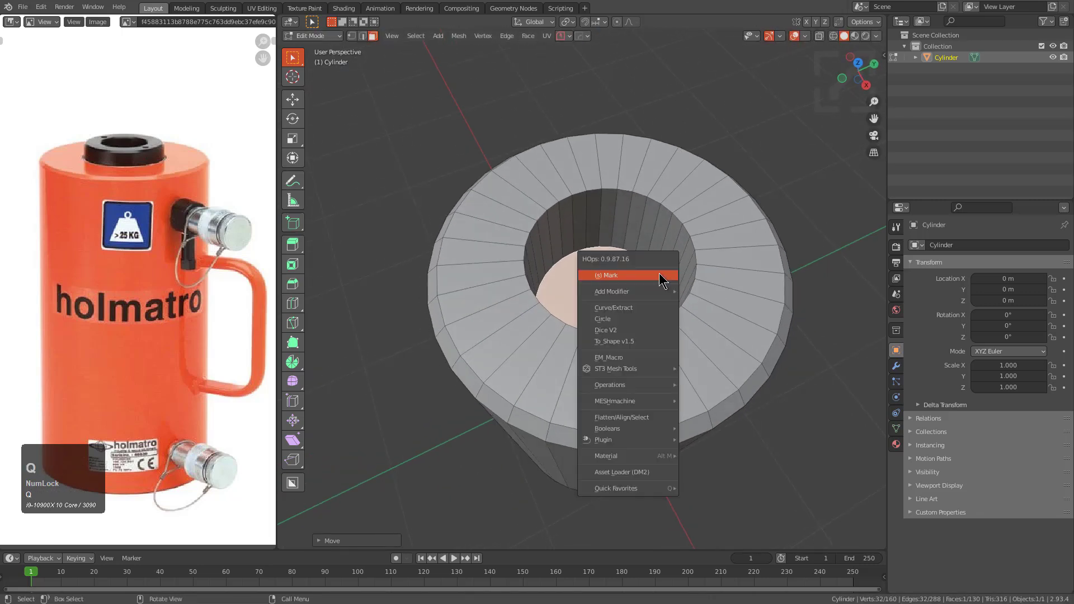
pyautogui.click(632, 308)
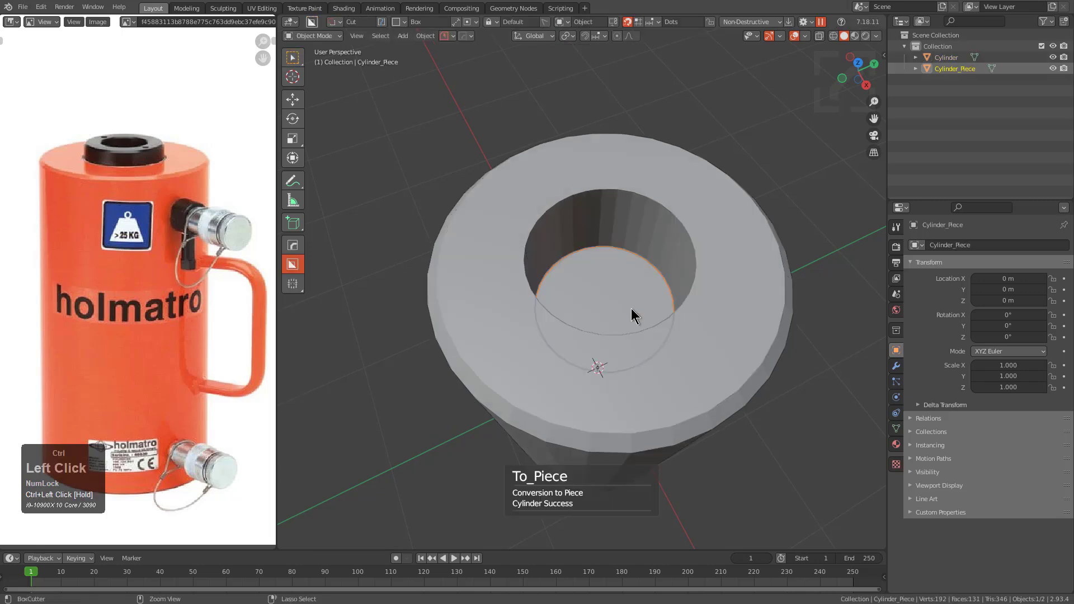
# - Scale the extracted disc to about 0.92 and extrude it up about 0.7 m so it protrudes above the body
pyautogui.press('s')
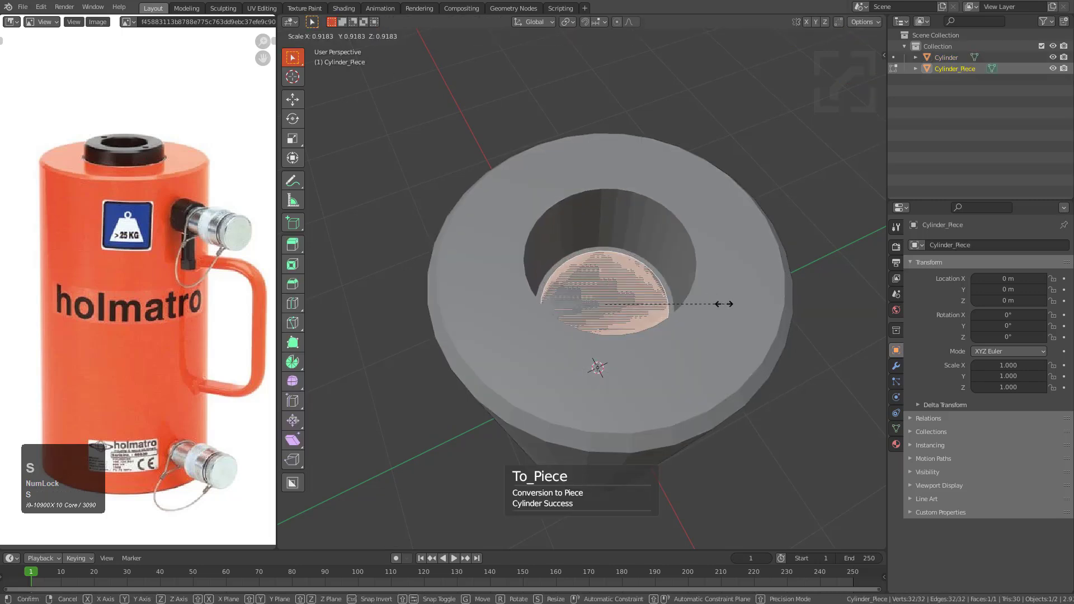
pyautogui.click(725, 304)
pyautogui.moveTo(725, 304); pyautogui.dragTo(724, 263, button='middle')
pyautogui.press('e')
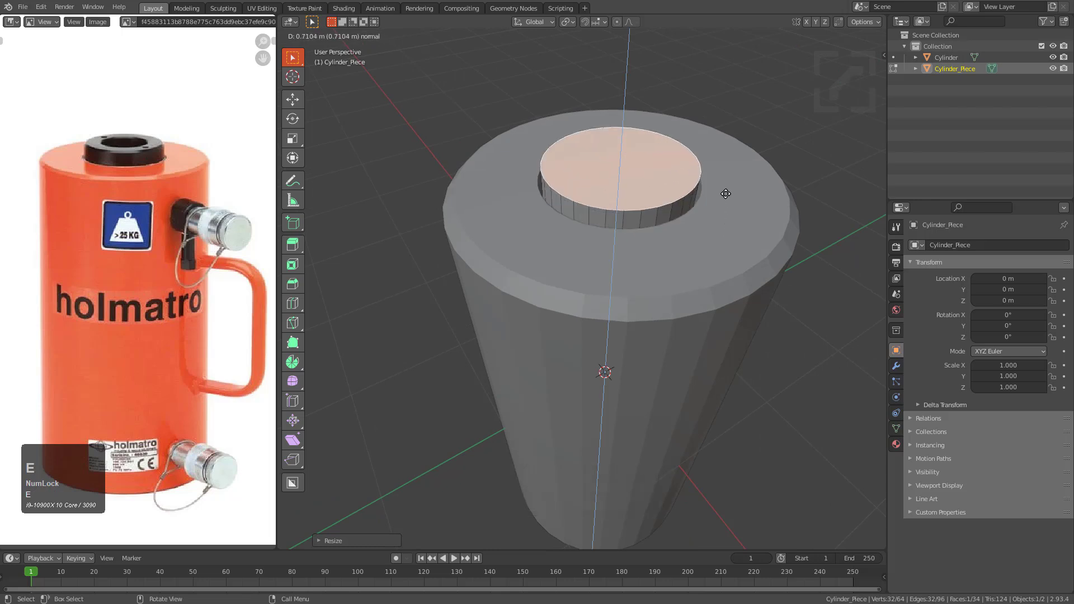
pyautogui.click(726, 187)
pyautogui.scroll(-4, 699, 269)
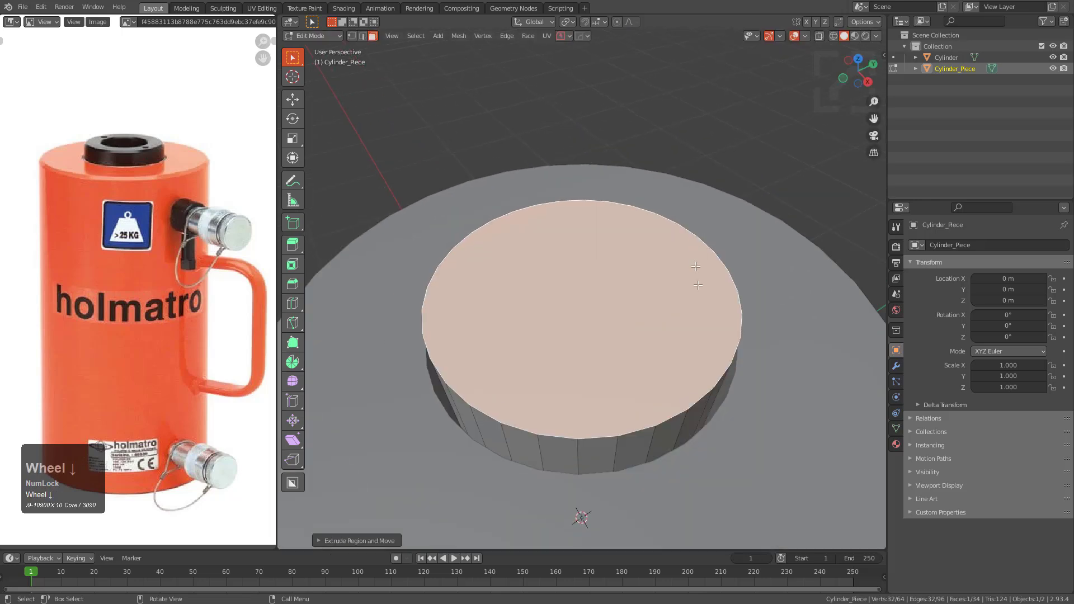
# - Bevel the top rim of the protruding plug and inset its top face by about 0.15 m
pyautogui.hotkey('ctrl', 'b')
pyautogui.middleClick(697, 297)
pyautogui.click(666, 305)
pyautogui.press('i')
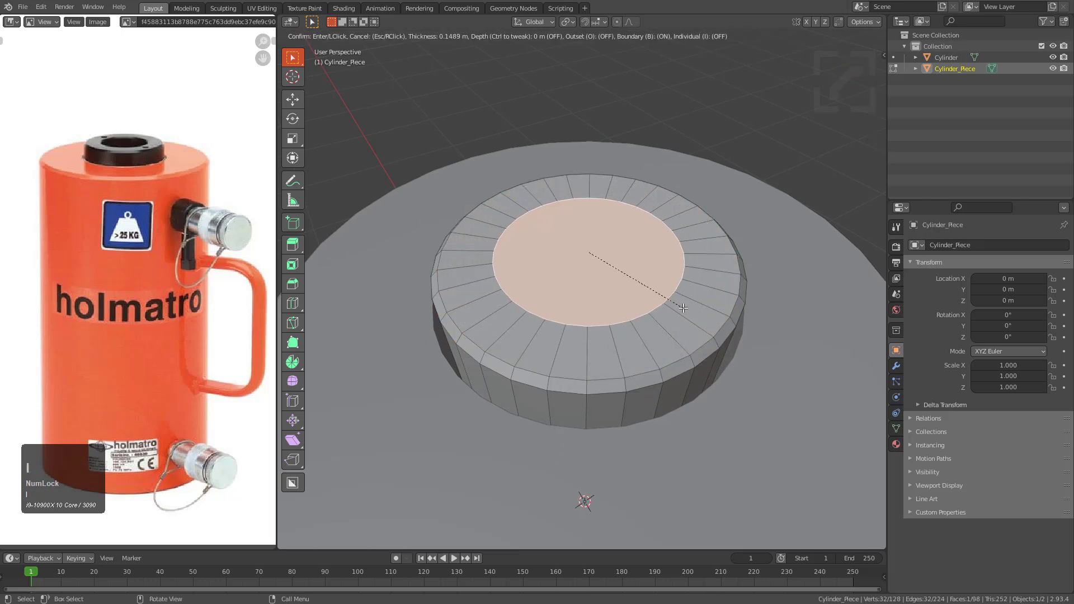
pyautogui.click(684, 307)
# - Extrude the plug's inset face down along global Z to hollow out a central hole
pyautogui.press('e')
pyautogui.press('z')
pyautogui.press('z')
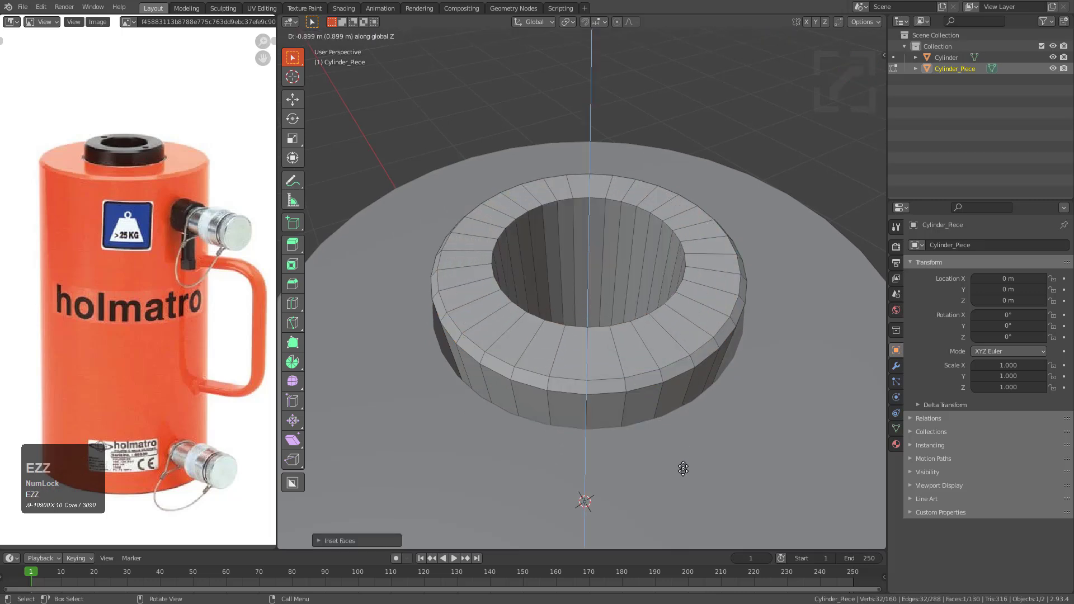
pyautogui.click(685, 401)
# - Select the floor face of the plug's hole through X-ray and move it deeper along Z
pyautogui.press('ctrl+KP_Add')
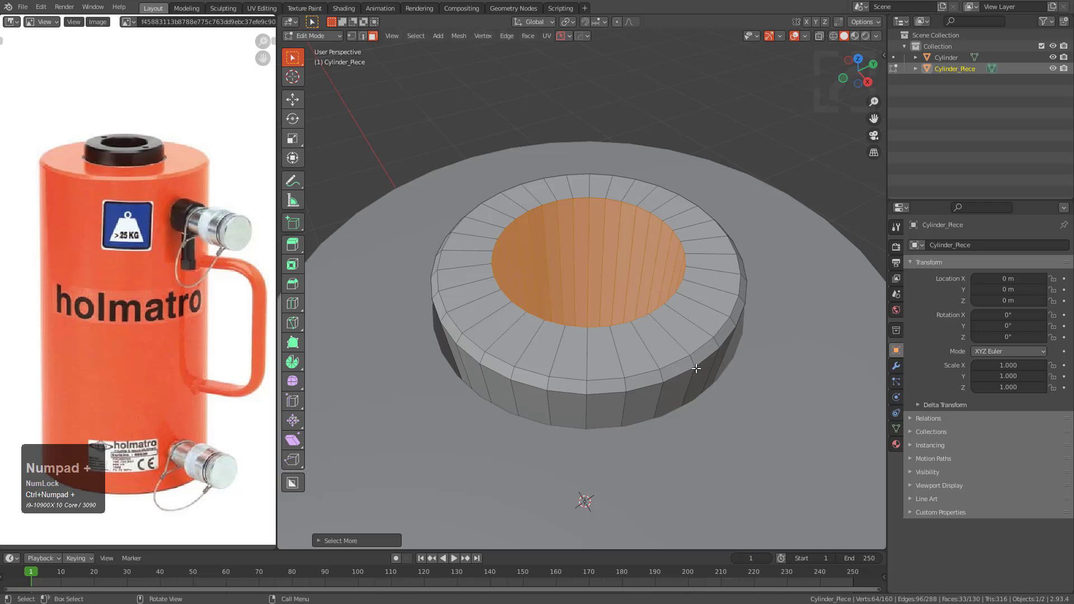
pyautogui.click(685, 366)
pyautogui.moveTo(686, 366); pyautogui.dragTo(630, 343, button='middle')
pyautogui.scroll(-2, 585, 314)
pyautogui.hotkey('alt', 'z')
pyautogui.click(612, 307)
pyautogui.hotkey('alt', 'z')
pyautogui.moveTo(635, 288); pyautogui.dragTo(637, 324, button='middle')
pyautogui.hotkey('alt', 'z')
pyautogui.scroll(-2, 636, 306)
pyautogui.press('g')
pyautogui.press('z')
pyautogui.click(615, 448)
pyautogui.hotkey('alt', 'z')
# - Add a centred edge loop around the plug's flat top ring and view it from the top in orthographic
pyautogui.keyDown('shift'); pyautogui.moveTo(615, 448); pyautogui.dragTo(620, 330, button='middle'); pyautogui.keyUp('shift')
pyautogui.scroll(2, 620, 331)
pyautogui.moveTo(619, 330); pyautogui.dragTo(613, 353, button='middle')
pyautogui.scroll(1, 614, 354)
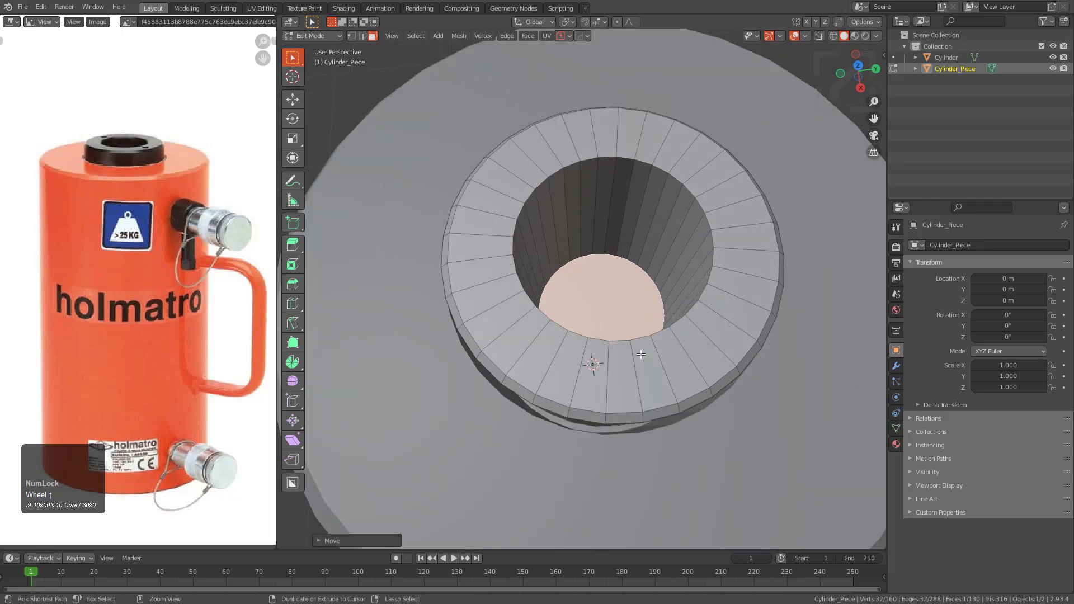
pyautogui.hotkey('ctrl', 'r')
pyautogui.click(643, 363)
pyautogui.rightClick(643, 363)
pyautogui.press('KP_7')
pyautogui.press('KP_5')
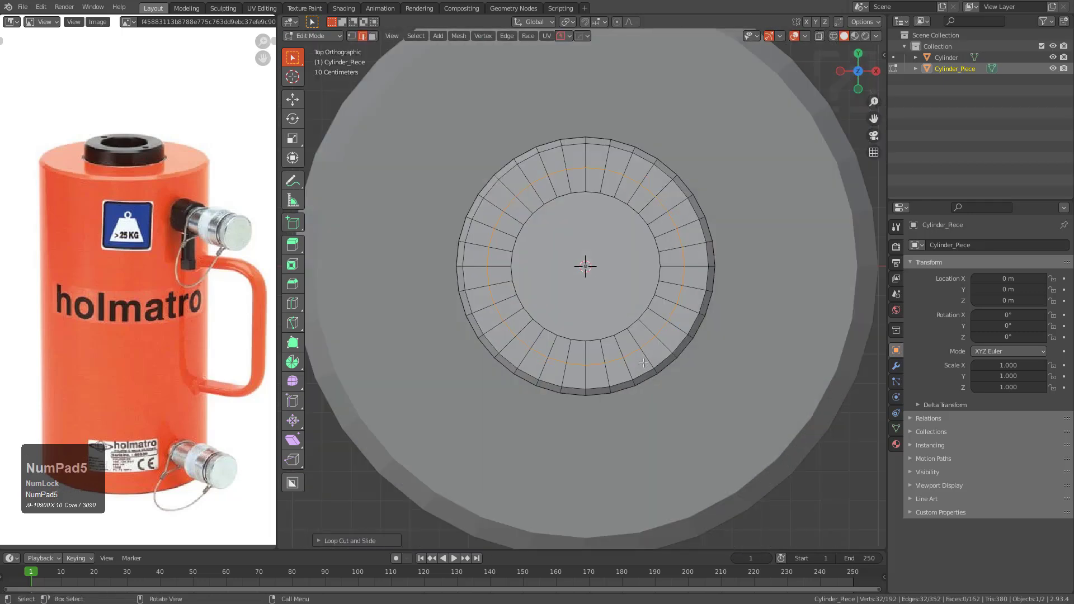
# - Select the loop around the hole's top rim and bevel it into a narrow chamfer
pyautogui.scroll(3, 644, 384)
pyautogui.press('1')
pyautogui.click(591, 443)
pyautogui.press('KP_Decimal')
pyautogui.moveTo(580, 83); pyautogui.dragTo(663, 336, button='middle')
pyautogui.scroll(2, 642, 328)
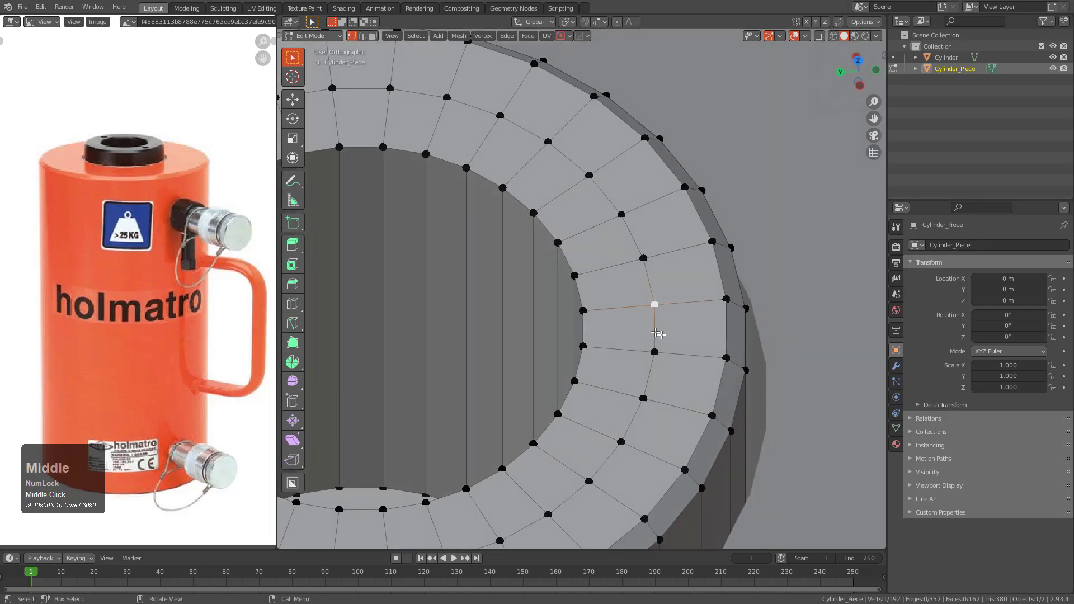
pyautogui.keyDown('alt'); pyautogui.click(582, 285); pyautogui.keyUp('alt')
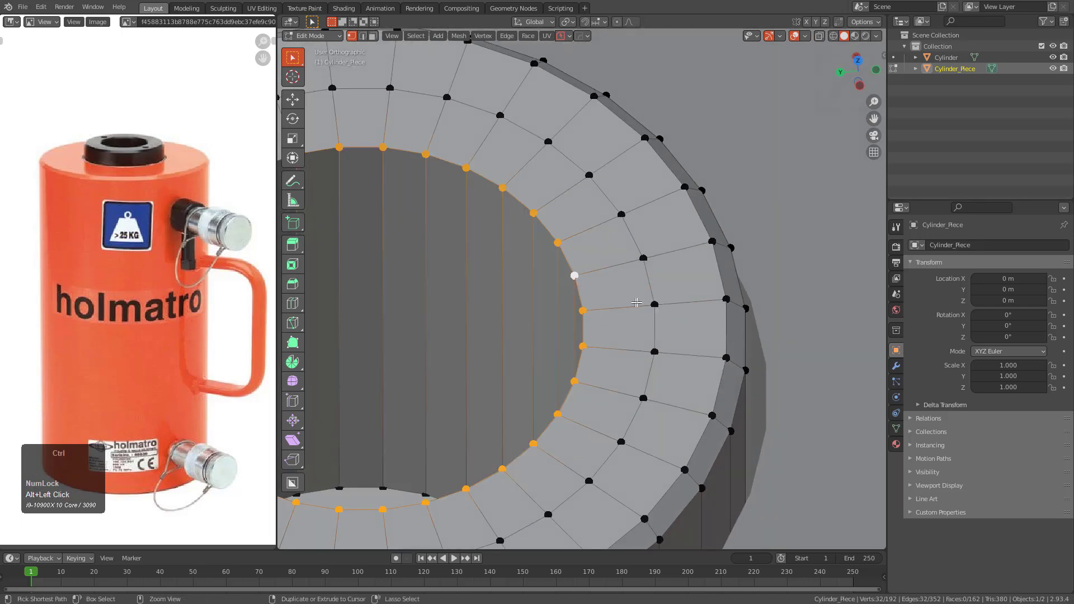
pyautogui.hotkey('ctrl', 'b')
pyautogui.click(587, 360)
# - Turn one vertex of the ring's middle loop into a circle with 2 divisions and a radius of 0.036
pyautogui.keyDown('alt'); pyautogui.moveTo(587, 359); pyautogui.dragTo(603, 363, button='middle'); pyautogui.keyUp('alt')
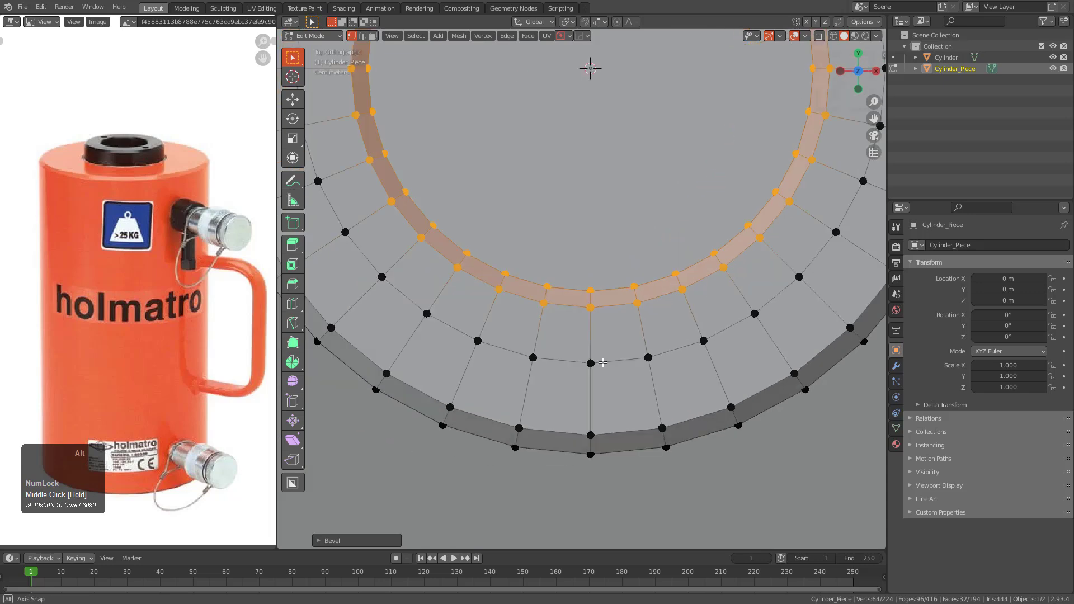
pyautogui.scroll(-3, 603, 362)
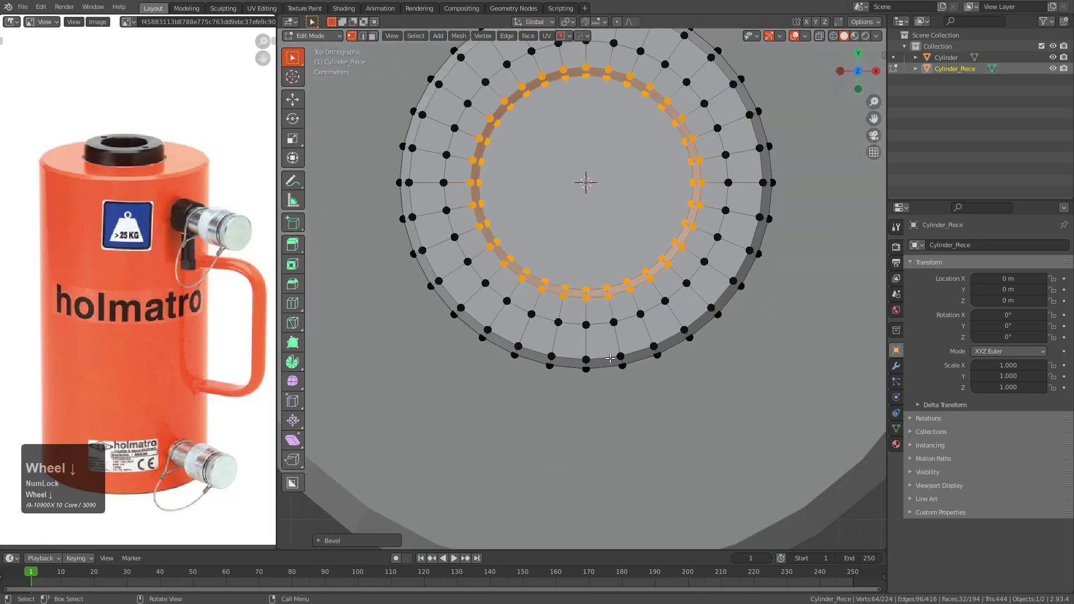
pyautogui.click(600, 322)
pyautogui.moveTo(584, 327); pyautogui.dragTo(582, 294, button='middle')
pyautogui.scroll(5, 582, 291)
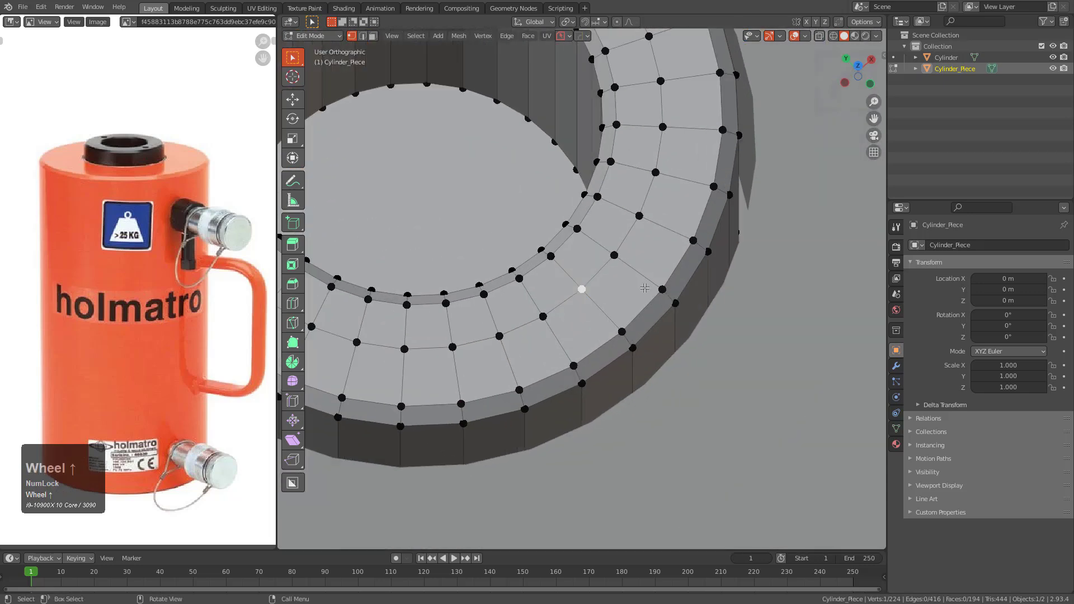
pyautogui.press('q')
pyautogui.click(639, 282)
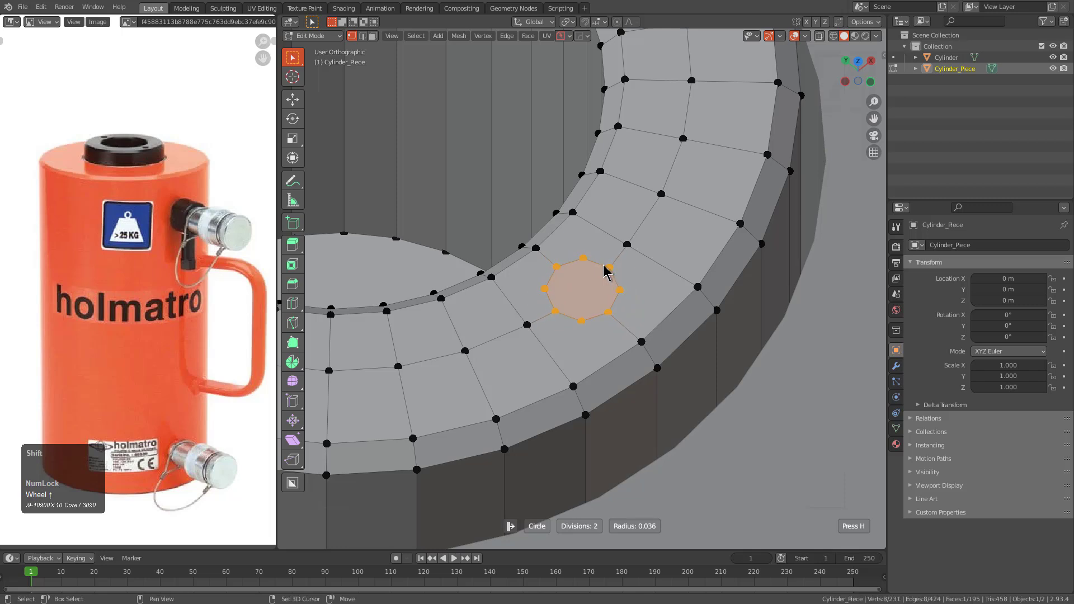
pyautogui.click(609, 273)
# - Bevel the ring's outer top edge loop with 2 segments and dissolve the outermost resulting loop, keeping an inner support loop
pyautogui.moveTo(608, 275); pyautogui.dragTo(666, 296, button='middle')
pyautogui.press('KP_2')
pyautogui.keyDown('alt'); pyautogui.click(638, 302); pyautogui.keyUp('alt')
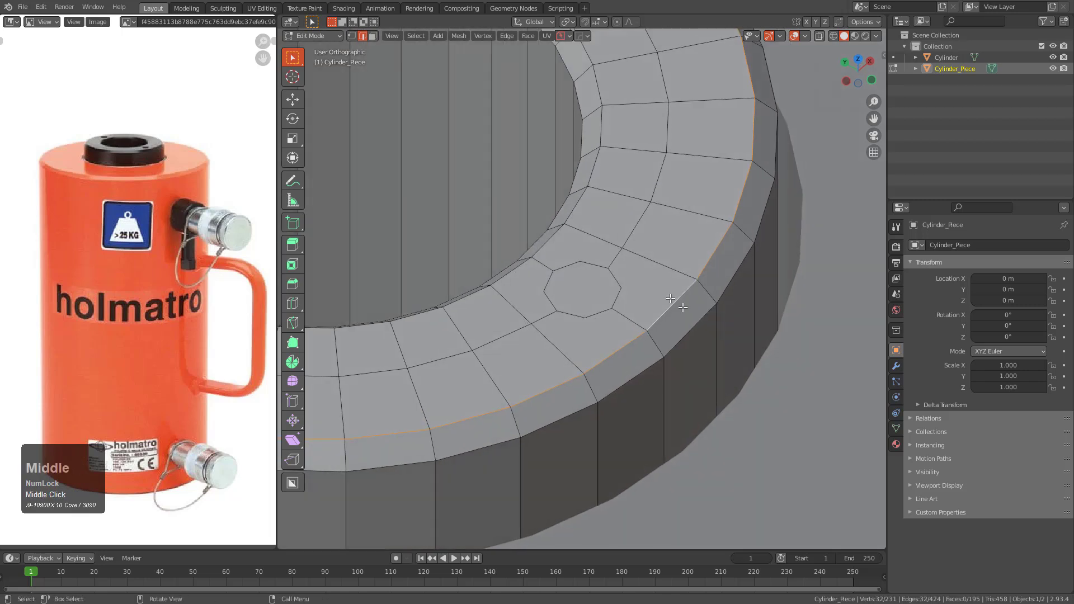
pyautogui.hotkey('ctrl', 'b')
pyautogui.scroll(1, 728, 332)
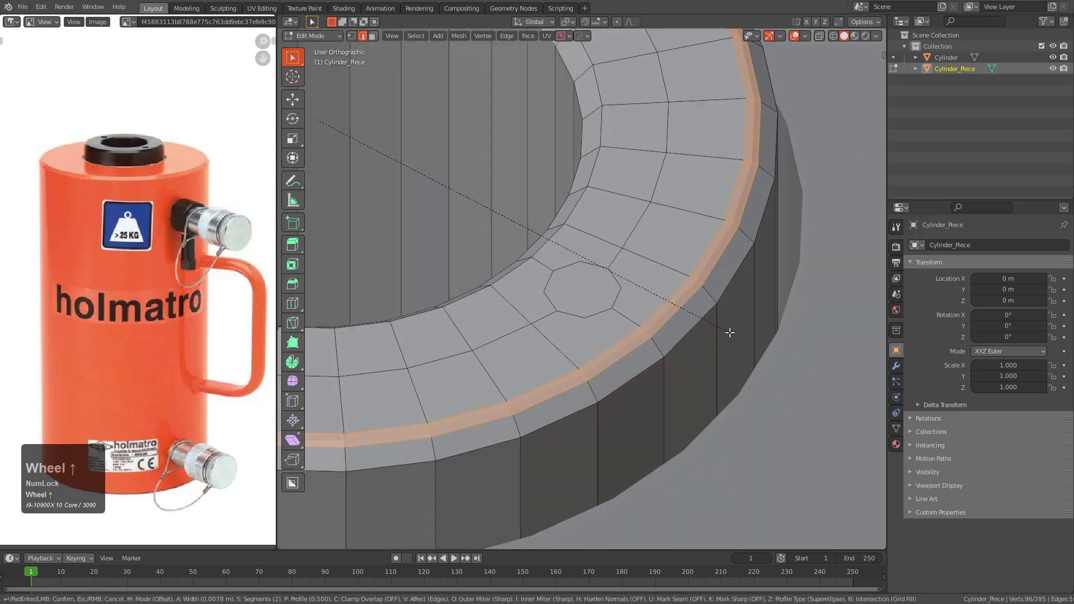
pyautogui.click(763, 349)
pyautogui.keyDown('alt'); pyautogui.click(680, 318); pyautogui.keyUp('alt')
pyautogui.hotkey('ctrl', 'x')
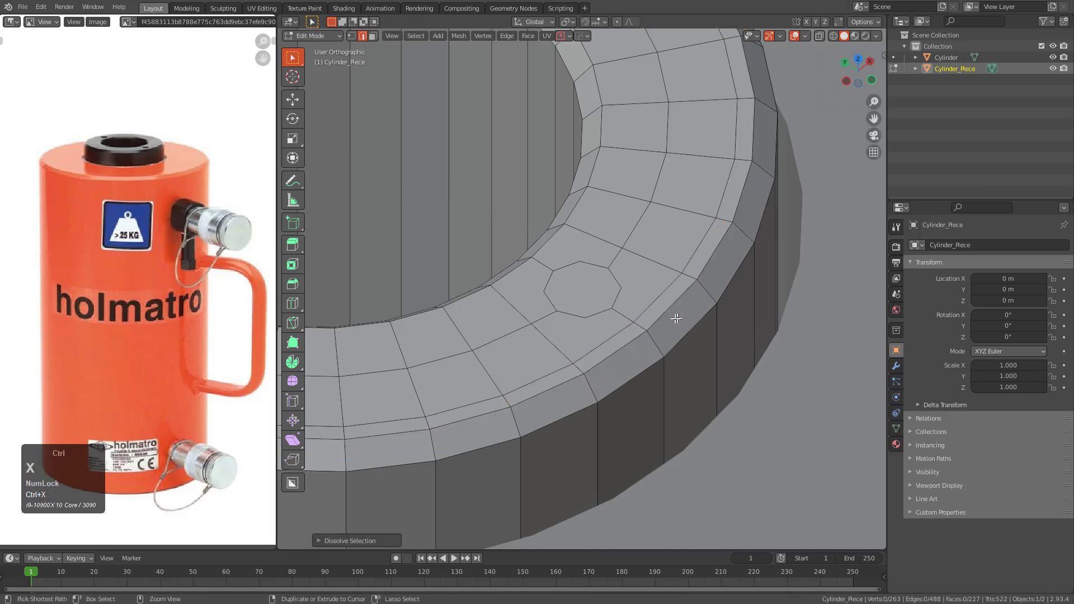
# - Connect the circle's two outer diagonal vertices to the nearest corner vertices on the outer support loop
pyautogui.moveTo(679, 317); pyautogui.dragTo(552, 364, button='middle')
pyautogui.press('1')
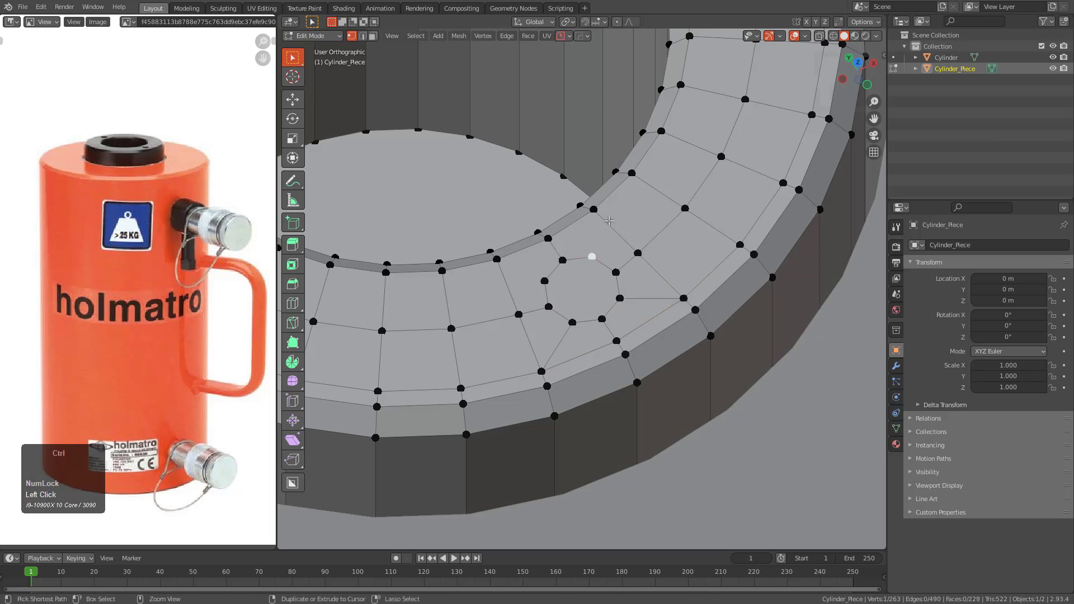
# - Bevel the ring's inner top edge loop with 2 segments and dissolve the innermost resulting loop, keeping a support loop on the ring
pyautogui.press('2')
pyautogui.scroll(-3, 573, 228)
pyautogui.moveTo(573, 228); pyautogui.dragTo(627, 251, button='middle')
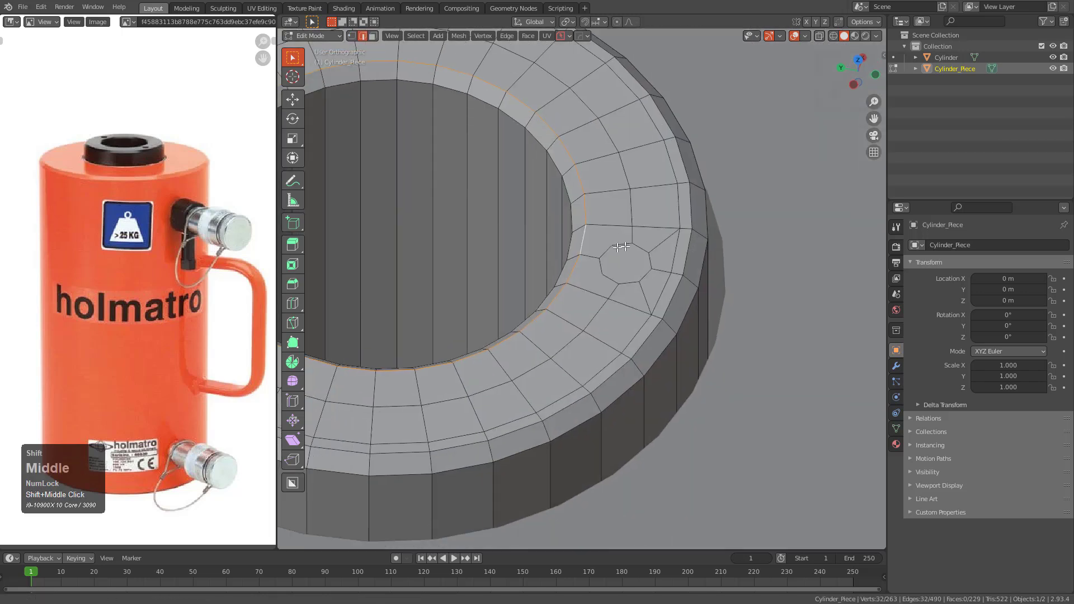
pyautogui.scroll(5, 665, 264)
pyautogui.hotkey('ctrl', 'b')
pyautogui.click(670, 265)
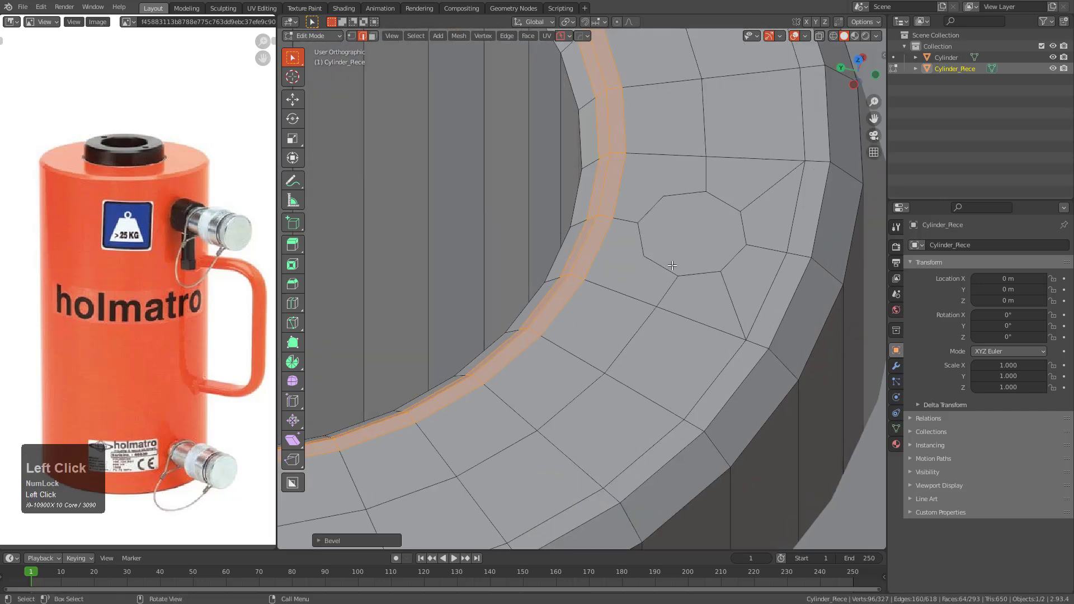
pyautogui.keyDown('alt'); pyautogui.click(594, 194); pyautogui.keyUp('alt')
# - Connect the circle's two inner diagonal vertices to the nearest corner vertices on the ring's inner support loop
pyautogui.press('1')
pyautogui.click(655, 196)
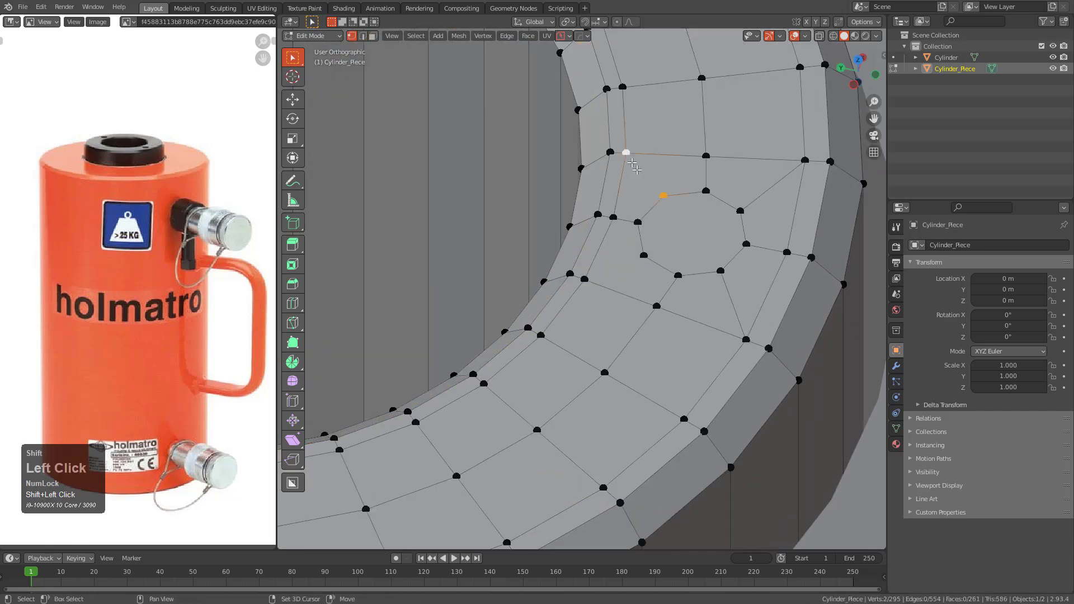
pyautogui.moveTo(631, 162); pyautogui.dragTo(647, 270, button='middle')
pyautogui.press('j')
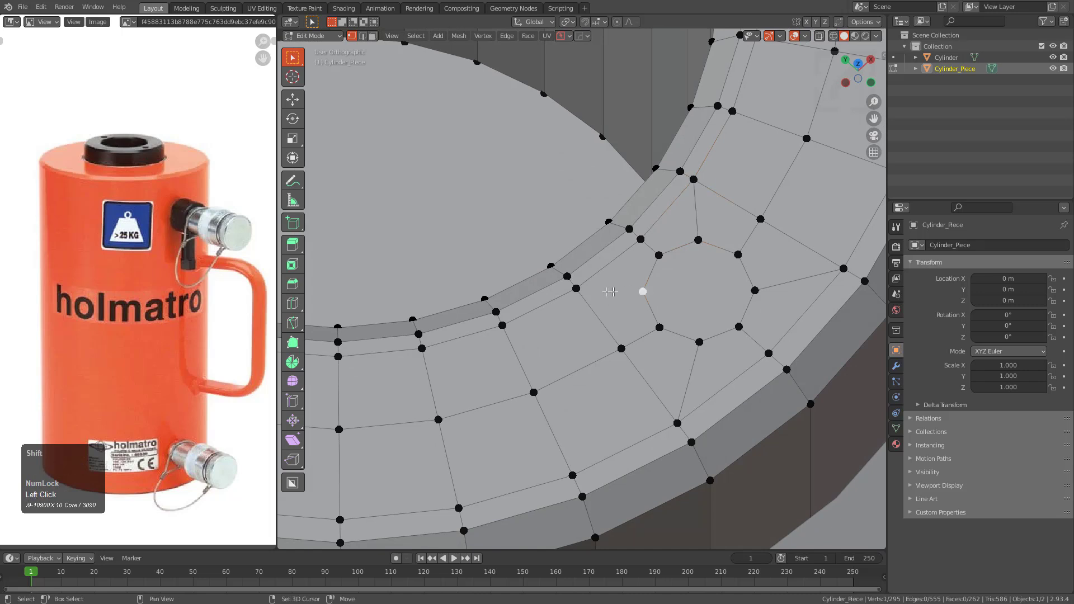
pyautogui.moveTo(587, 289); pyautogui.dragTo(588, 266, button='middle')
# - Inset the circle's face on the ring slightly and sink the inset face a little with Shrink/Fatten
pyautogui.press('3')
pyautogui.click(669, 302)
pyautogui.keyDown('shift'); pyautogui.moveTo(672, 321); pyautogui.dragTo(618, 292, button='middle'); pyautogui.keyUp('shift')
pyautogui.scroll(1, 729, 352)
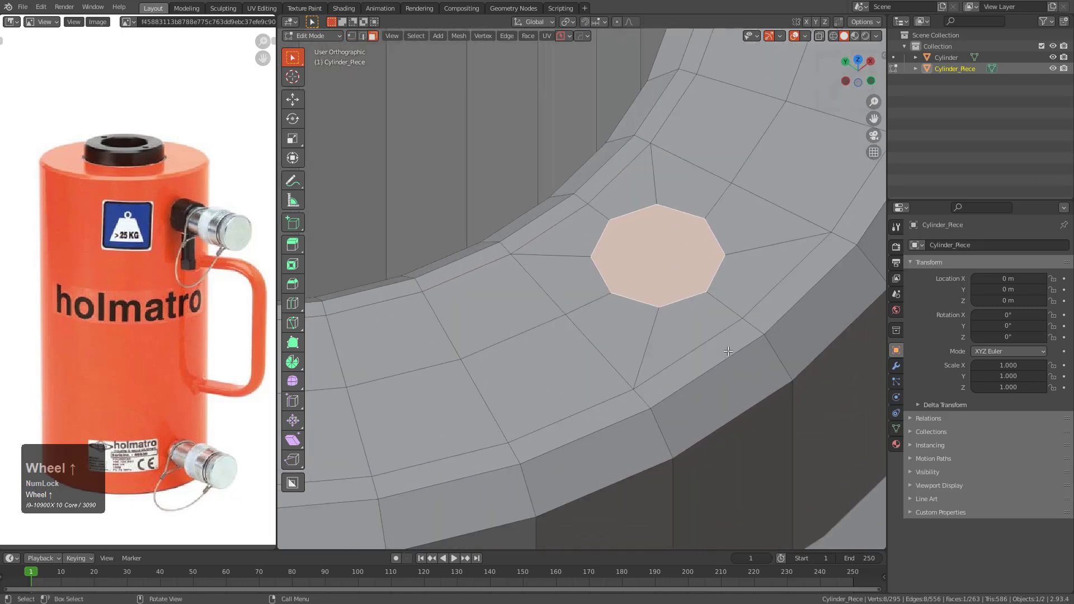
pyautogui.press('i')
pyautogui.click(719, 338)
pyautogui.hotkey('alt', 's')
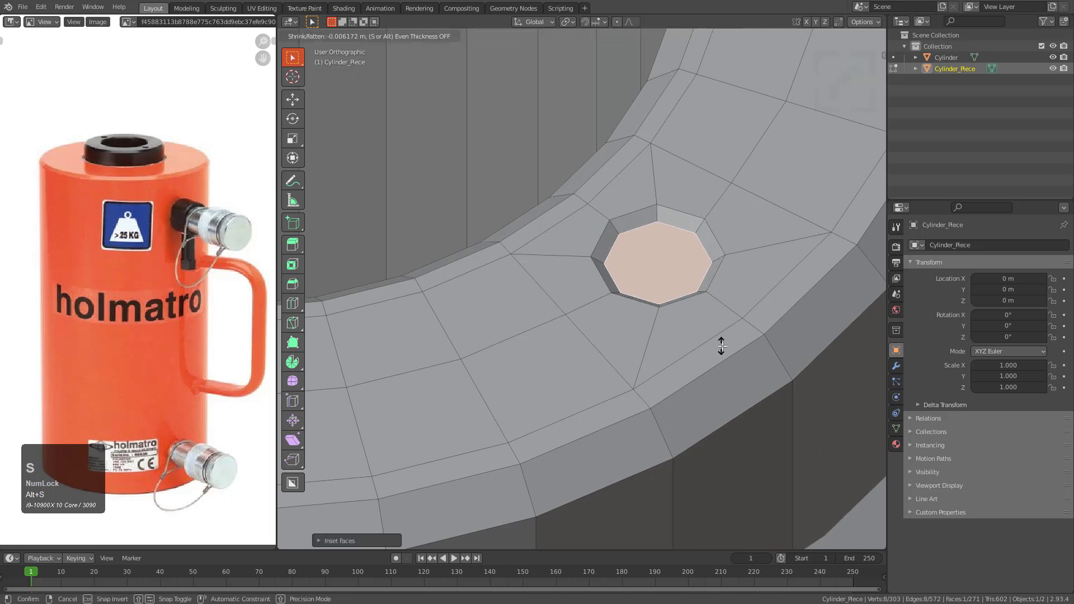
pyautogui.click(721, 345)
# - Extrude the sunken face straight down along Z, lower its floor further to deepen the bolt hole, and return to Object Mode
pyautogui.press('e')
pyautogui.press('z')
pyautogui.press('z')
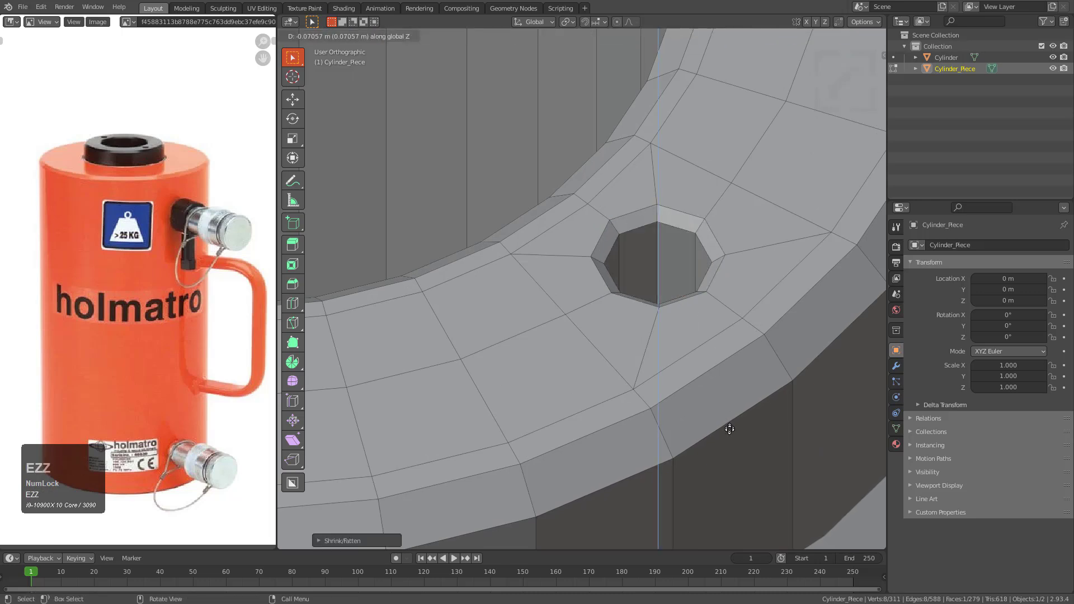
pyautogui.click(730, 445)
pyautogui.hotkey('alt', 'z')
pyautogui.scroll(-5, 692, 383)
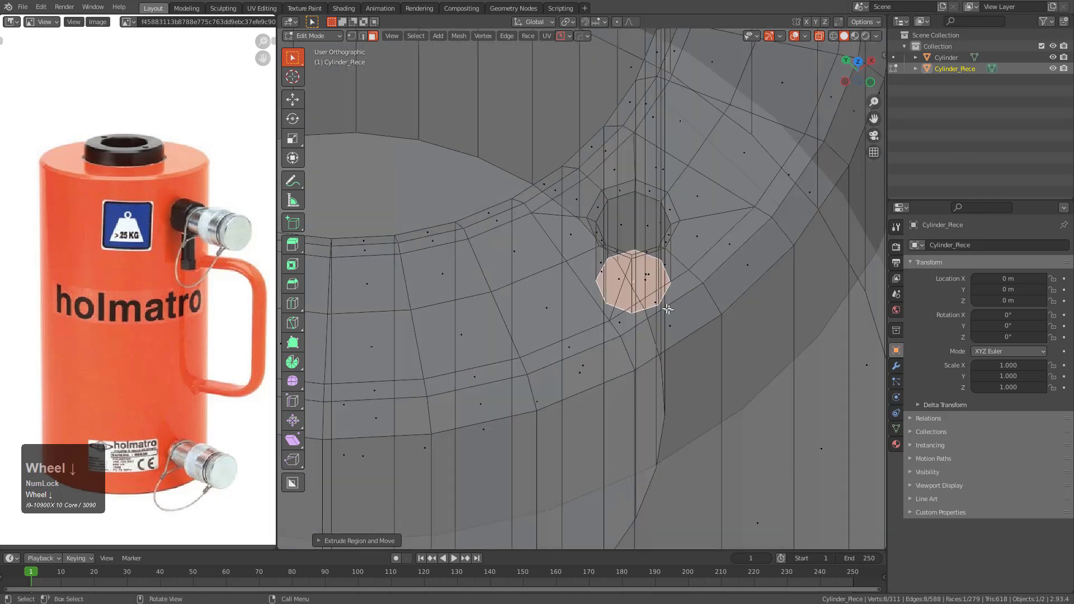
pyautogui.press('g')
pyautogui.press('z')
pyautogui.click(647, 389)
pyautogui.hotkey('alt', 'z')
pyautogui.scroll(-3, 647, 388)
pyautogui.keyDown('alt'); pyautogui.moveTo(610, 296); pyautogui.dragTo(635, 288, button='middle'); pyautogui.keyUp('alt')
pyautogui.scroll(-2, 614, 222)
pyautogui.press('Tab')
# - Sharpen the top plug with 30° sharpness and 60° auto smooth
pyautogui.scroll(2, 580, 270)
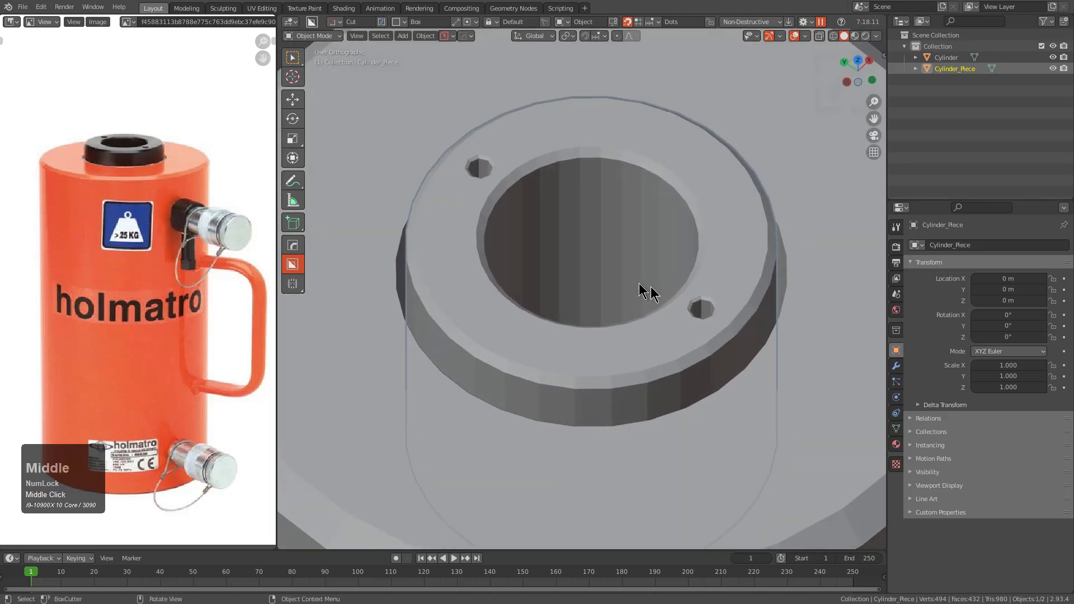
pyautogui.scroll(2, 653, 249)
pyautogui.keyDown('shift'); pyautogui.moveTo(652, 250); pyautogui.dragTo(713, 221, button='middle'); pyautogui.keyUp('shift')
pyautogui.scroll(-3, 663, 287)
pyautogui.scroll(-2, 626, 295)
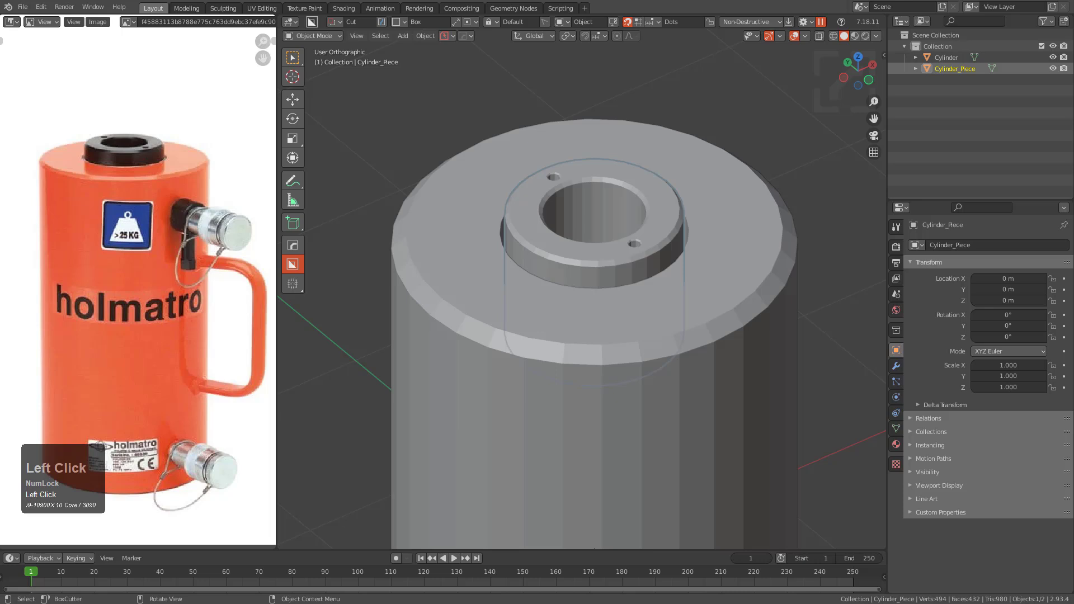
pyautogui.moveTo(581, 207); pyautogui.dragTo(589, 228, button='middle')
pyautogui.press('q')
pyautogui.click(587, 219)
pyautogui.scroll(2, 700, 291)
pyautogui.scroll(-1, 619, 255)
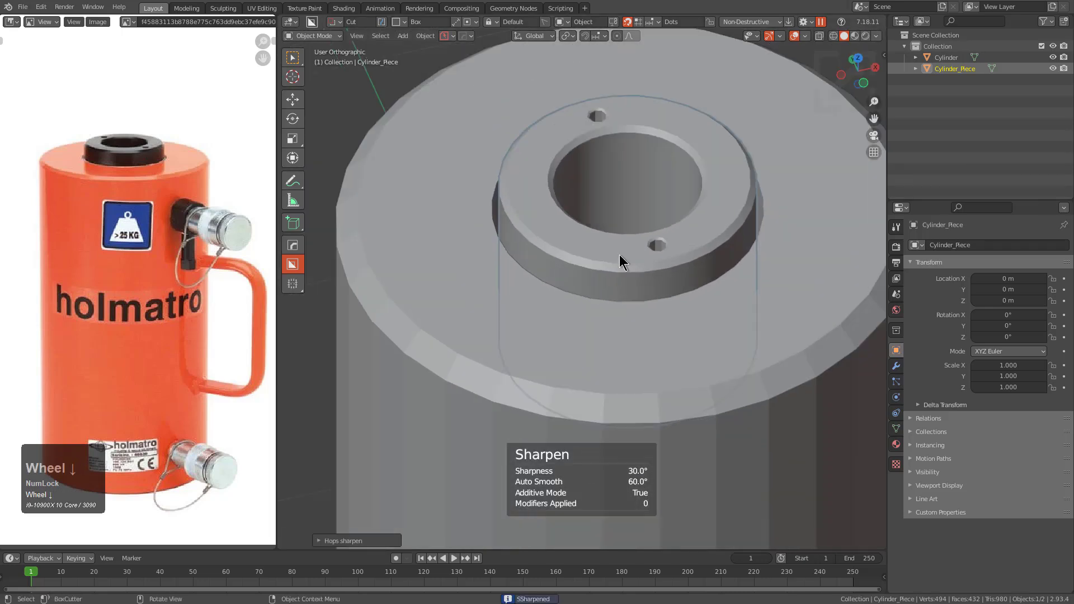
# - Smooth the main cylinder body with a 35° auto smooth angle and 30° sharpness
pyautogui.click(669, 339)
pyautogui.press('q')
pyautogui.click(669, 343)
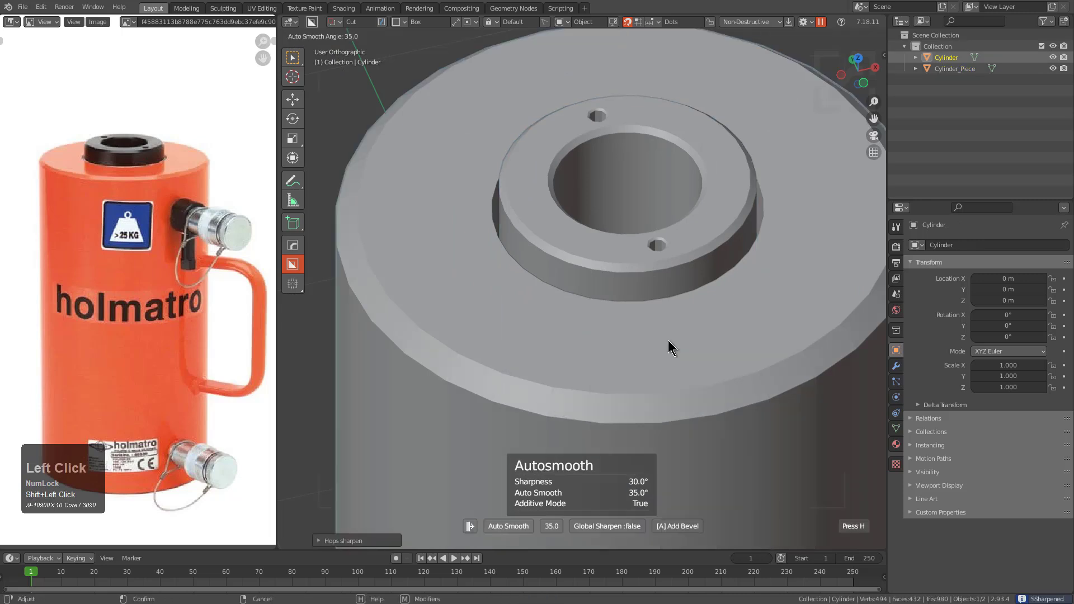
# - Bevel the rim of the body's bottom face with one segment about 0.049 m wide and return to Object Mode
pyautogui.scroll(-4, 655, 364)
pyautogui.moveTo(659, 377); pyautogui.dragTo(642, 226, button='middle')
pyautogui.press('Tab')
pyautogui.press('3')
pyautogui.scroll(3, 655, 224)
pyautogui.click(666, 182)
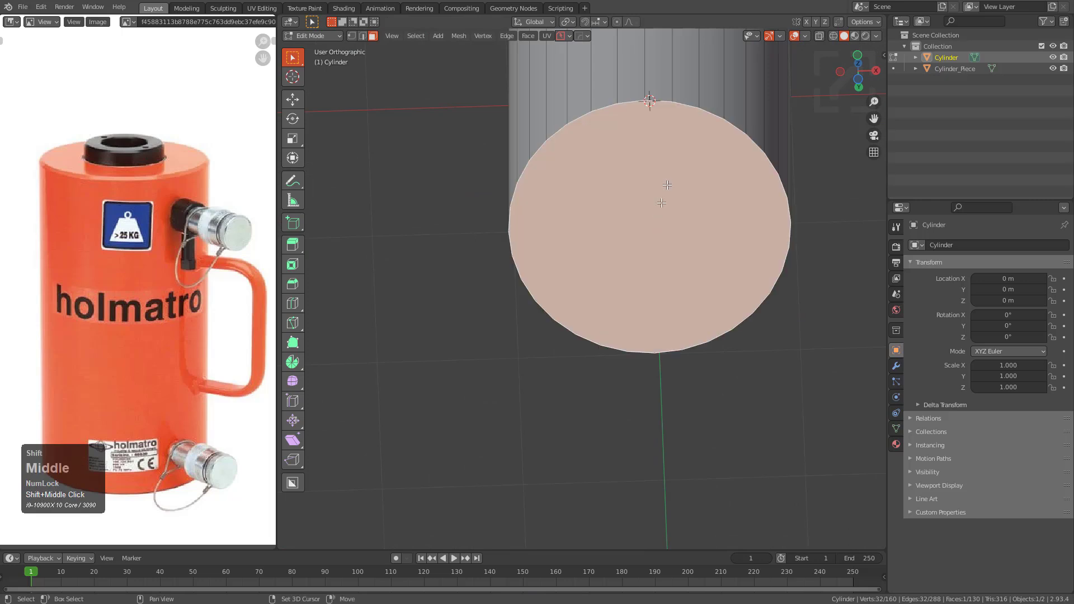
pyautogui.scroll(3, 690, 198)
pyautogui.hotkey('ctrl', 'b')
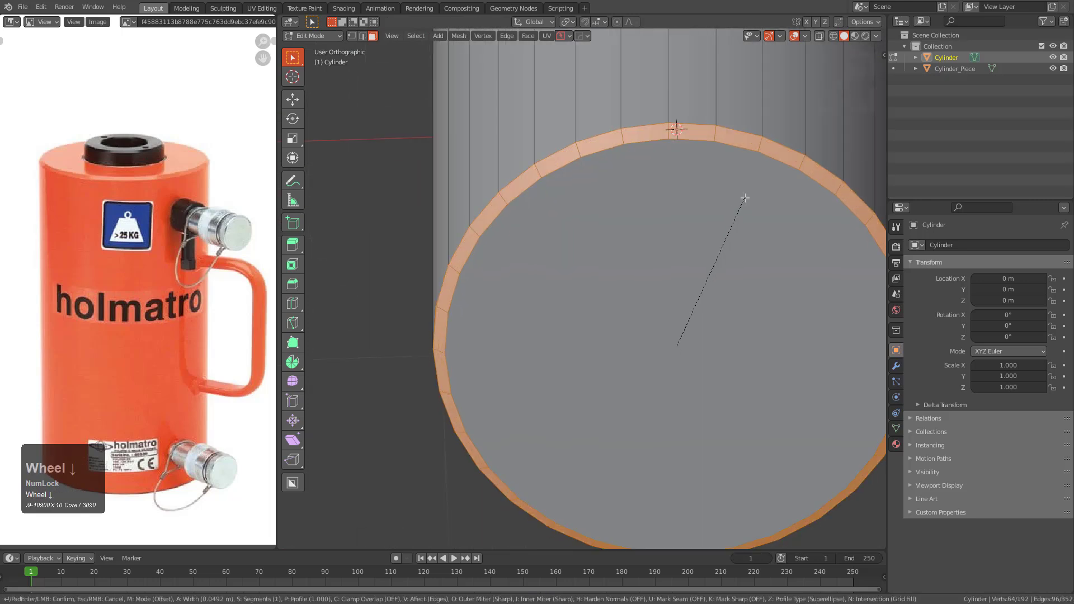
pyautogui.click(744, 198)
pyautogui.scroll(-4, 686, 163)
pyautogui.press('Tab')
# - Apply the HQ render setup to the viewport display
pyautogui.moveTo(687, 163); pyautogui.dragTo(621, 236, button='middle')
pyautogui.scroll(4, 700, 280)
pyautogui.scroll(-3, 699, 280)
pyautogui.hotkey('alt', 'v')
pyautogui.press('e')
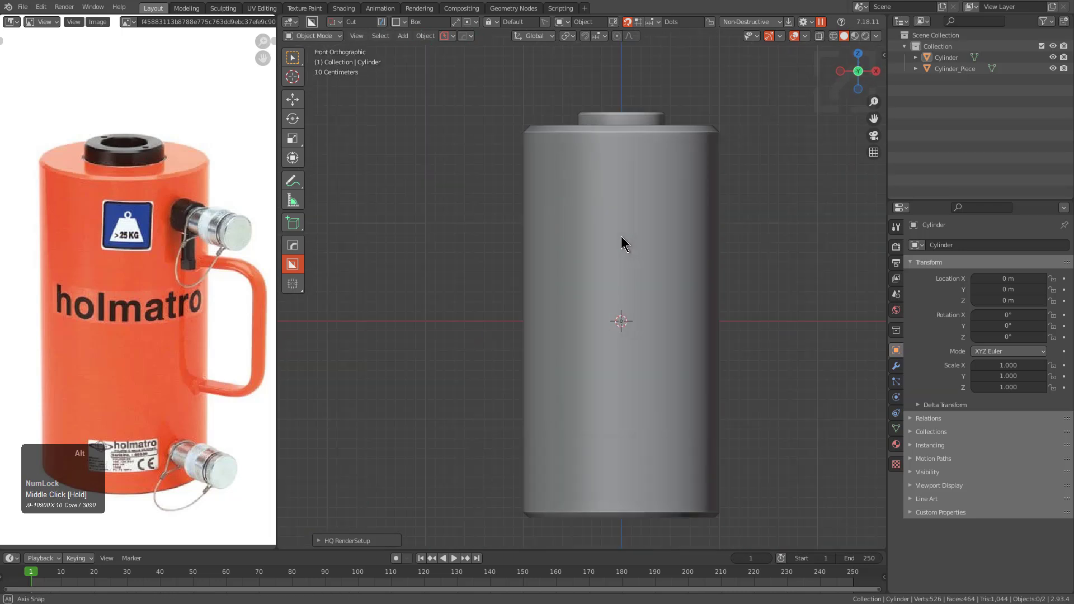
# - Add a centred horizontal loop cut around the body and bevel it into two widely spaced loops
pyautogui.press('Tab')
pyautogui.hotkey('ctrl', 'r')
pyautogui.click(667, 309)
pyautogui.rightClick(677, 301)
pyautogui.hotkey('ctrl', 'b')
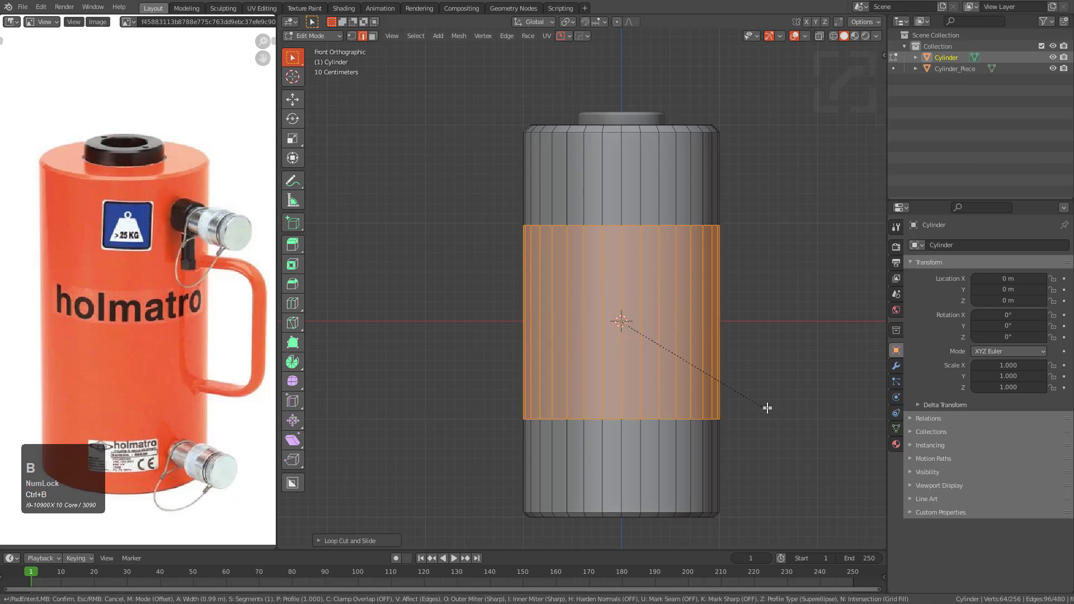
pyautogui.click(764, 400)
# - Bevel the upper and lower loops with 2 segments to form two bands of three loops around the body
pyautogui.hotkey('shift', '`')
pyautogui.hotkey('ctrl', 'b')
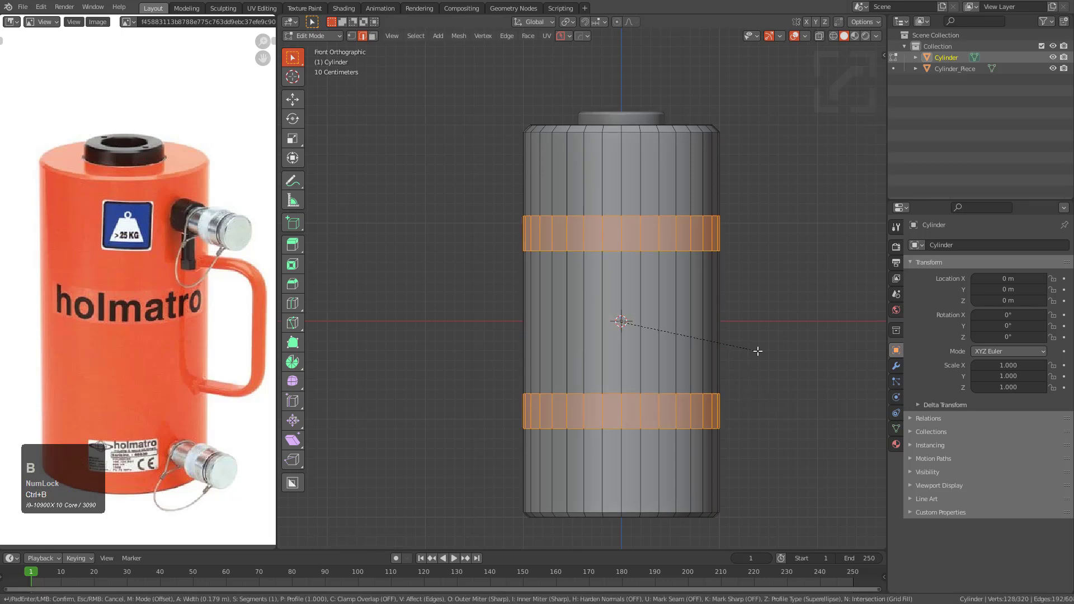
pyautogui.click(760, 352)
# - Turn a vertex on the upper band's middle loop into a circle with 2 divisions and a radius of 0.132
pyautogui.keyDown('shift'); pyautogui.moveTo(732, 314); pyautogui.dragTo(700, 347, button='middle'); pyautogui.keyUp('shift')
pyautogui.scroll(3, 700, 348)
pyautogui.press('1')
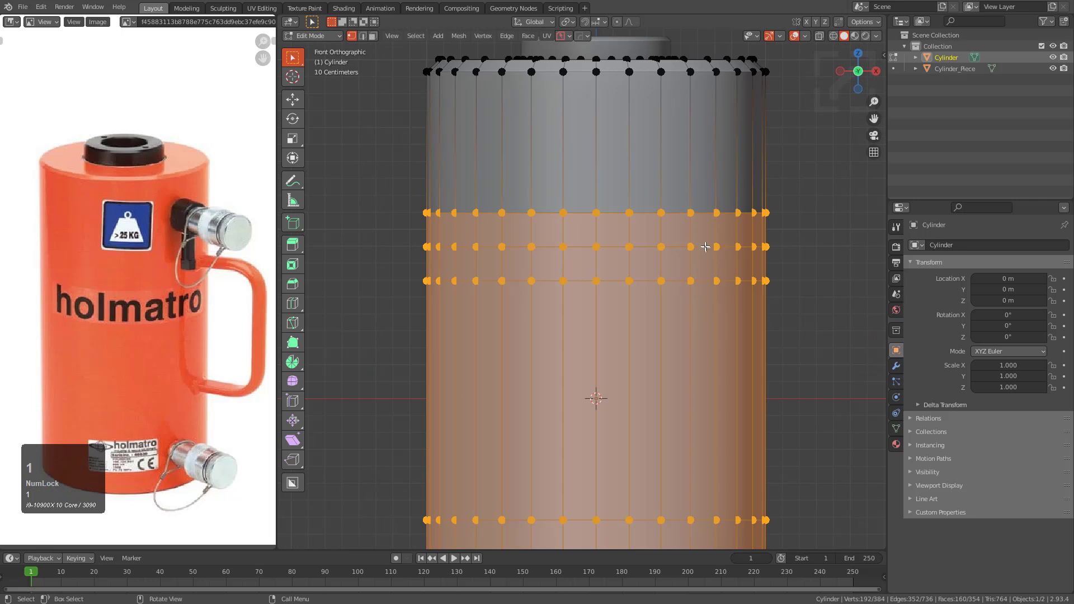
pyautogui.click(715, 247)
pyautogui.keyDown('shift'); pyautogui.moveTo(718, 309); pyautogui.dragTo(678, 231, button='middle'); pyautogui.keyUp('shift')
pyautogui.scroll(4, 675, 241)
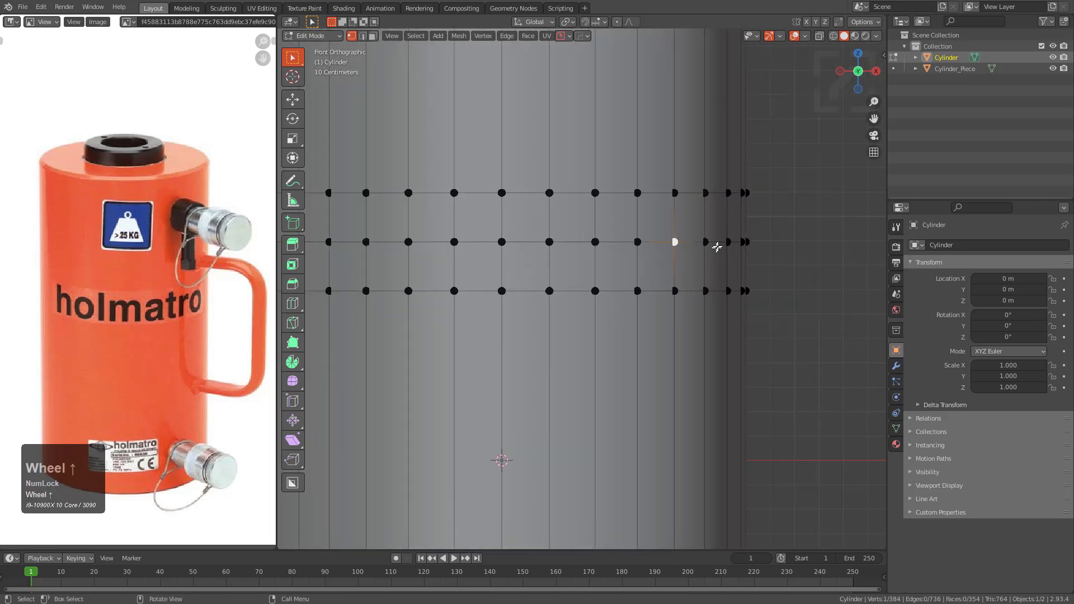
pyautogui.press('q')
pyautogui.click(668, 319)
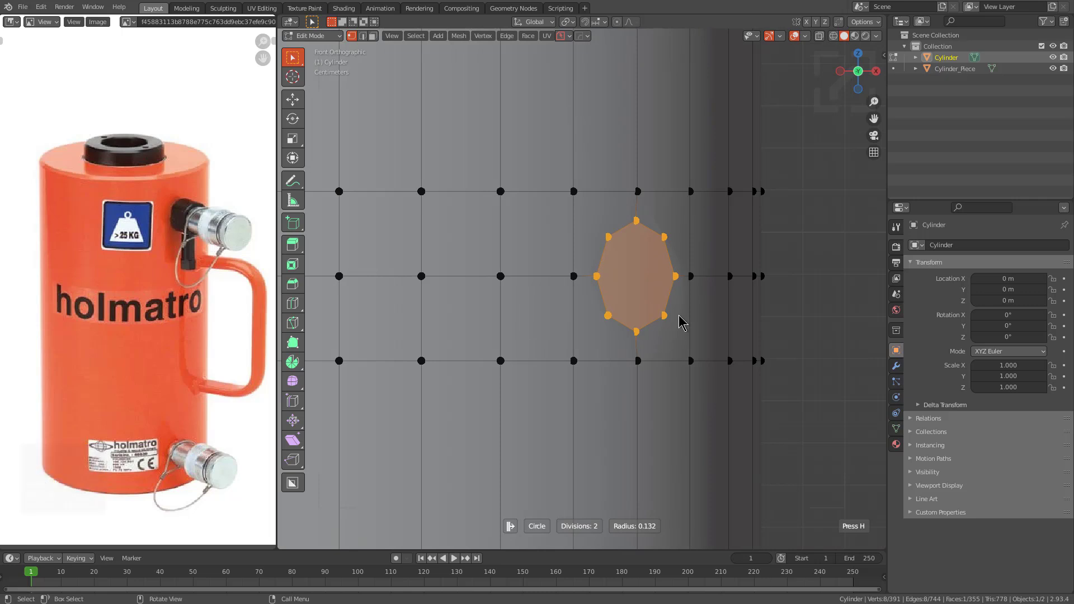
pyautogui.click(681, 320)
# - Try to extrude the circular face outward from the body along Y and scale it along X
pyautogui.moveTo(680, 311); pyautogui.dragTo(601, 289, button='middle')
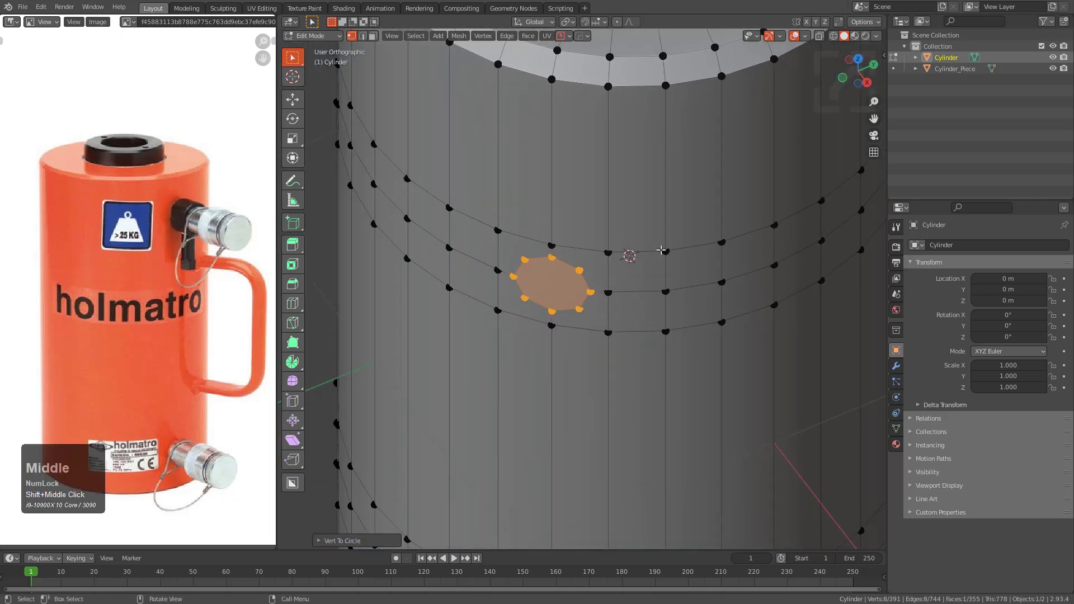
pyautogui.press('e')
pyautogui.press('x')
pyautogui.press('y')
pyautogui.click(535, 336)
pyautogui.press('s')
pyautogui.press('x')
pyautogui.press('KP_Enter')
# - Inspect the extruded fitting and undo it together with the circle on the body
pyautogui.moveTo(535, 334); pyautogui.dragTo(633, 271, button='middle')
pyautogui.press('KP_Decimal')
pyautogui.scroll(-3, 618, 264)
pyautogui.scroll(2, 641, 252)
pyautogui.moveTo(593, 301); pyautogui.dragTo(630, 256, button='middle')
pyautogui.scroll(2, 627, 262)
pyautogui.hotkey('ctrl', 'z')
pyautogui.scroll(-3, 630, 257)
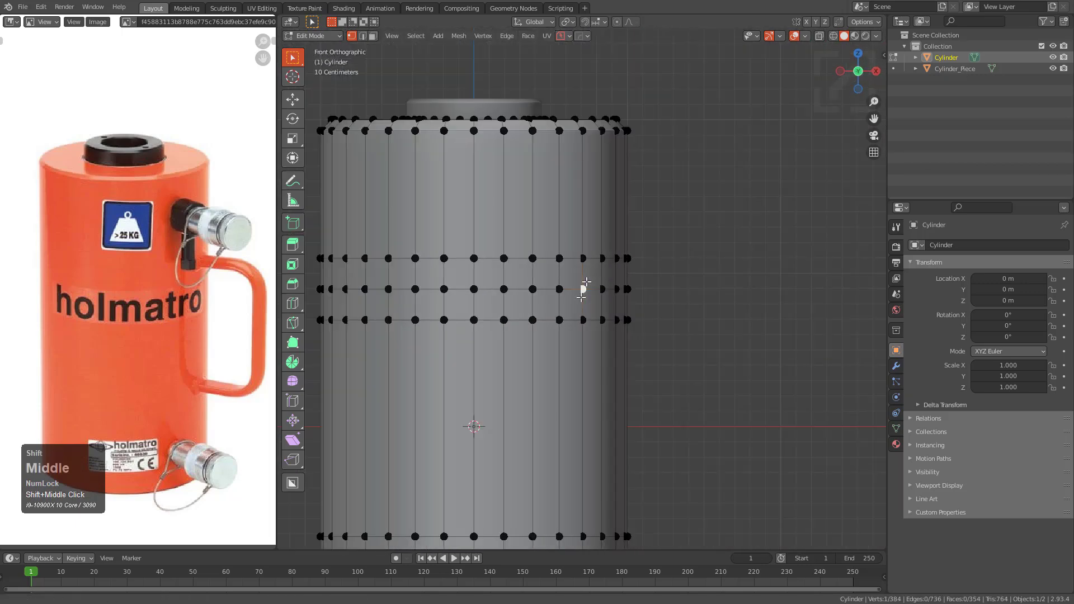
# - Add a plane in Object Mode and rotate it 90° about the Y axis
pyautogui.keyDown('shift'); pyautogui.moveTo(584, 291); pyautogui.dragTo(613, 231, button='middle'); pyautogui.keyUp('shift')
pyautogui.press('Tab')
pyautogui.hotkey('shift', 'a')
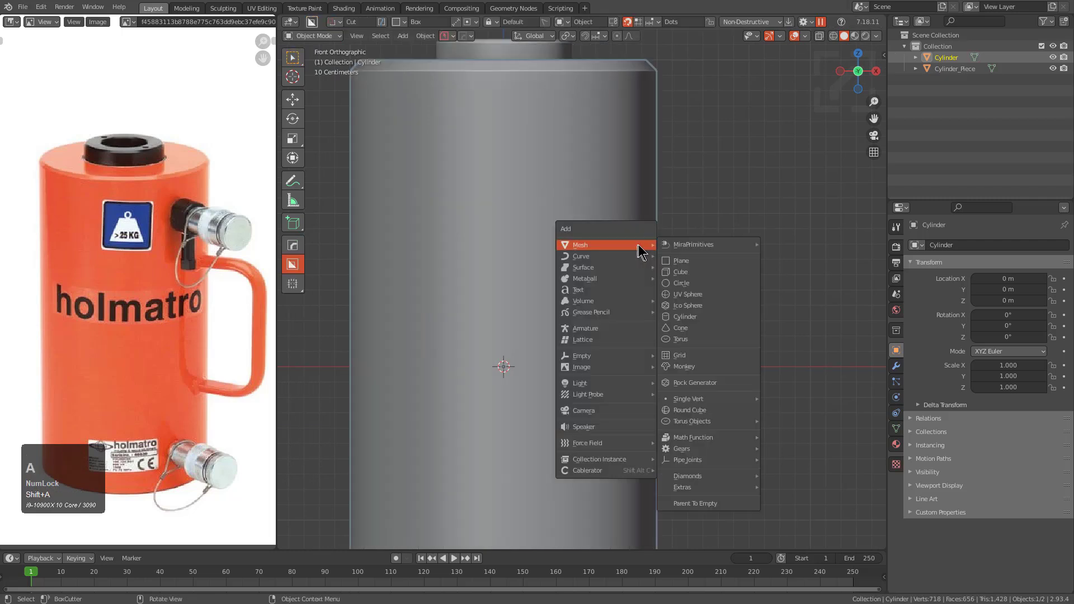
pyautogui.click(688, 260)
pyautogui.scroll(-3, 638, 278)
pyautogui.press('r')
pyautogui.press('y')
pyautogui.press('KP_9')
pyautogui.press('KP_0')
pyautogui.press('KP_Enter')
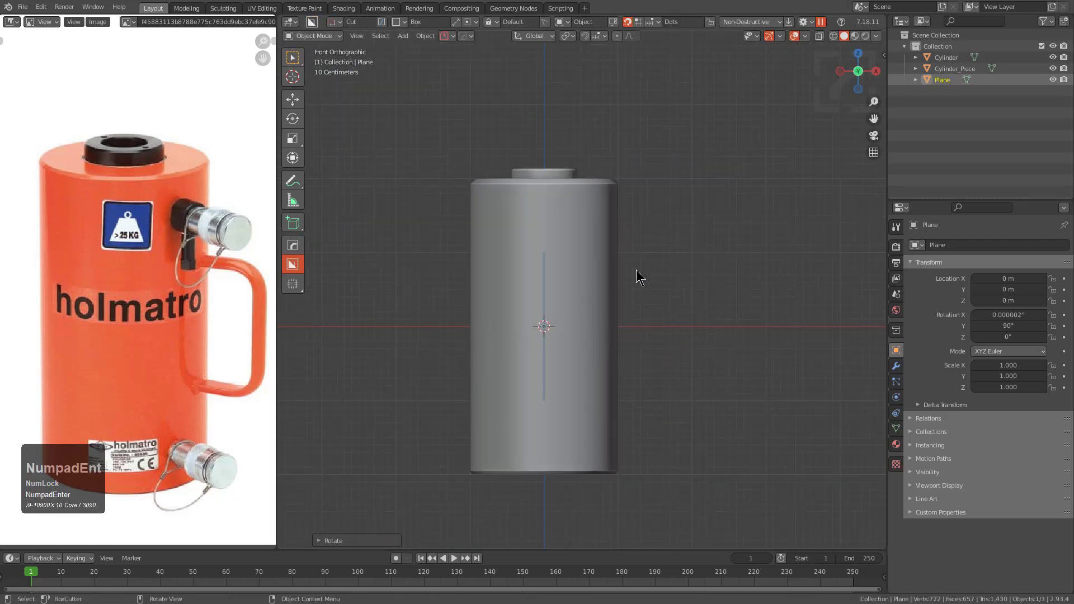
# - Scale the plane to about 1.245 and move it along X to about 0.771 m
pyautogui.press('s')
pyautogui.click(677, 287)
pyautogui.press('g')
pyautogui.press('x')
pyautogui.click(702, 299)
# - Delete one vertical side edge of the plane, leaving an open U-shaped outline for the handle
pyautogui.moveTo(717, 292); pyautogui.dragTo(736, 287, button='middle')
pyautogui.press('Tab')
pyautogui.press('2')
pyautogui.click(812, 233)
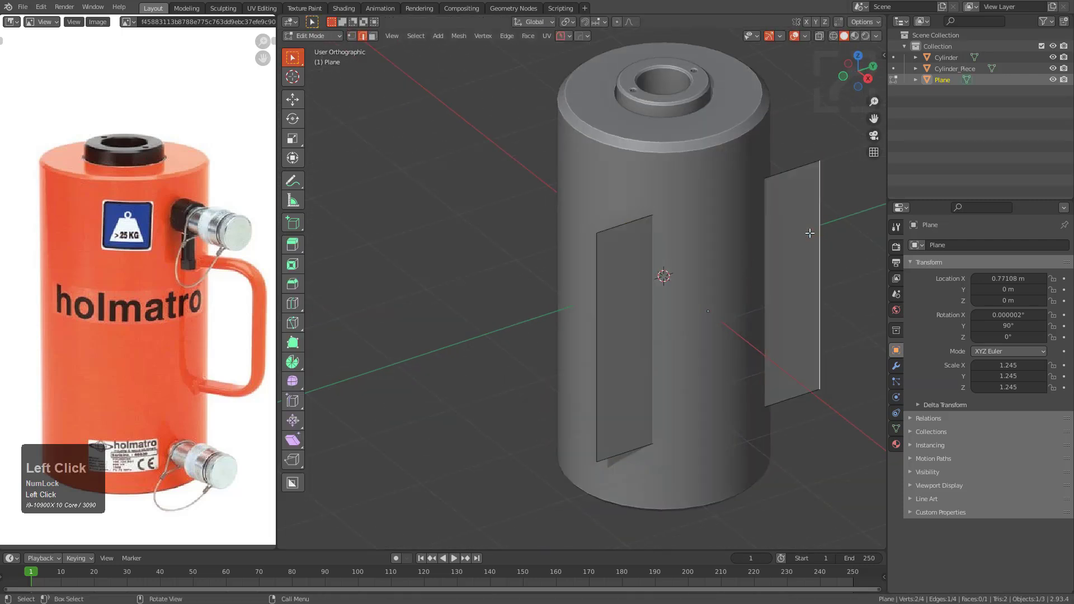
pyautogui.press('x')
pyautogui.click(800, 258)
# - Shorten the outline's open ends along Y and move the whole outline along Y to about -0.502 m
pyautogui.press('1')
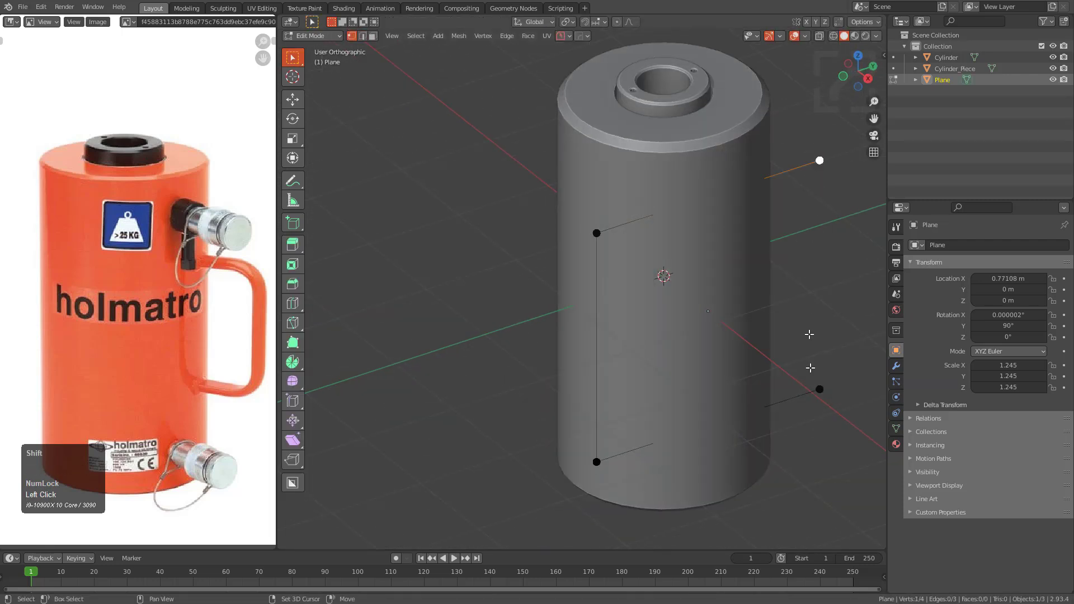
pyautogui.press('g')
pyautogui.press('y')
pyautogui.click(715, 406)
pyautogui.press('Tab')
pyautogui.press('g')
pyautogui.press('y')
pyautogui.click(717, 281)
# - Round the outline's corners with a vertex bevel of 7 segments and a width of about 0.283
pyautogui.press('q')
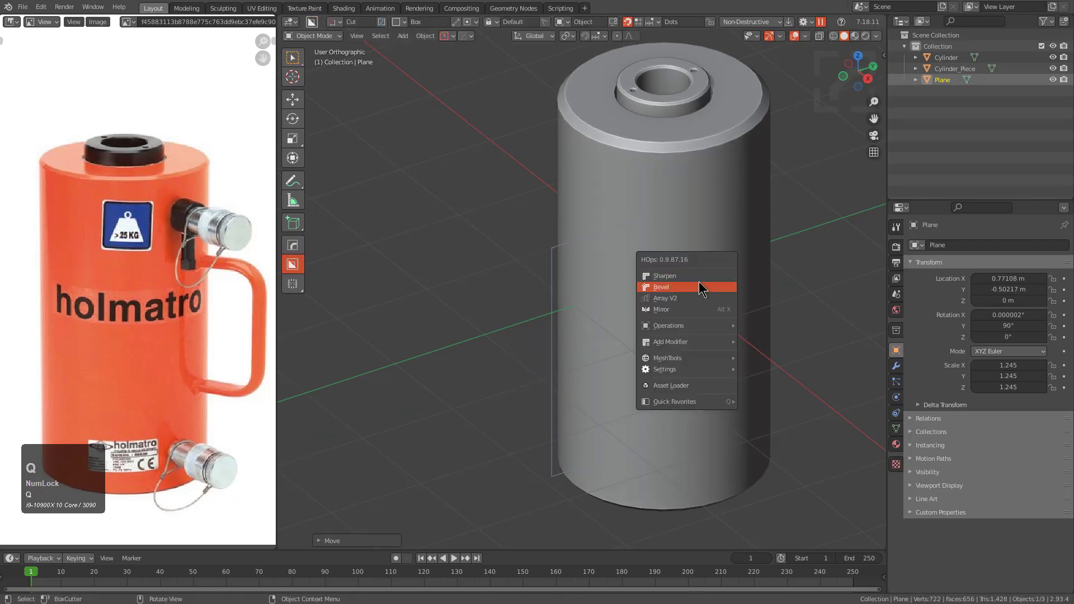
pyautogui.click(675, 283)
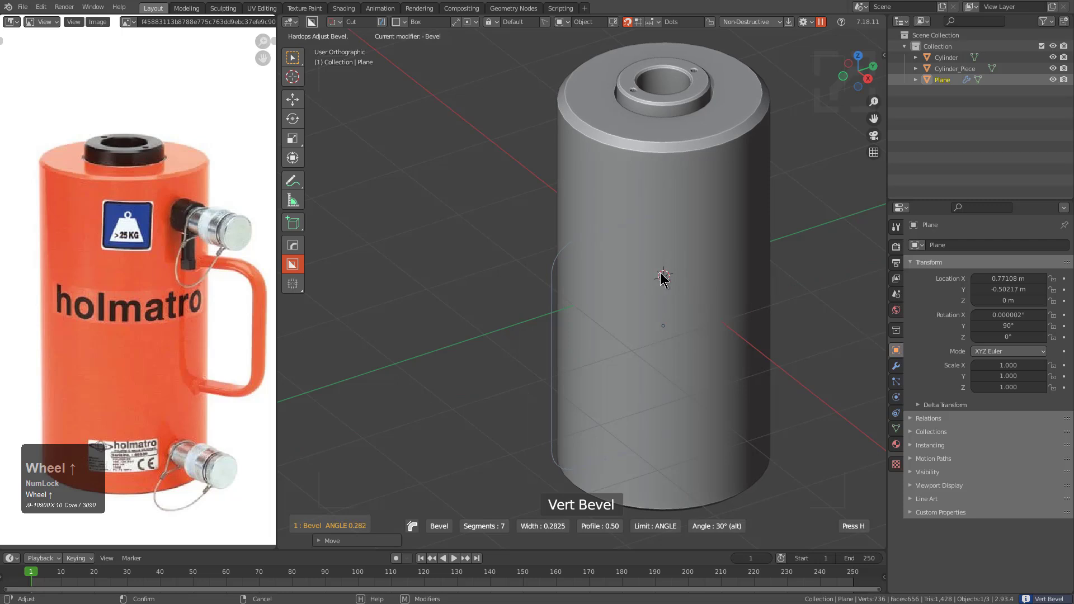
pyautogui.click(655, 278)
# - Smart-apply the bevel and convert the outline to a smooth-shaded tubular curve about 0.176 wide
pyautogui.moveTo(647, 279); pyautogui.dragTo(786, 271, button='middle')
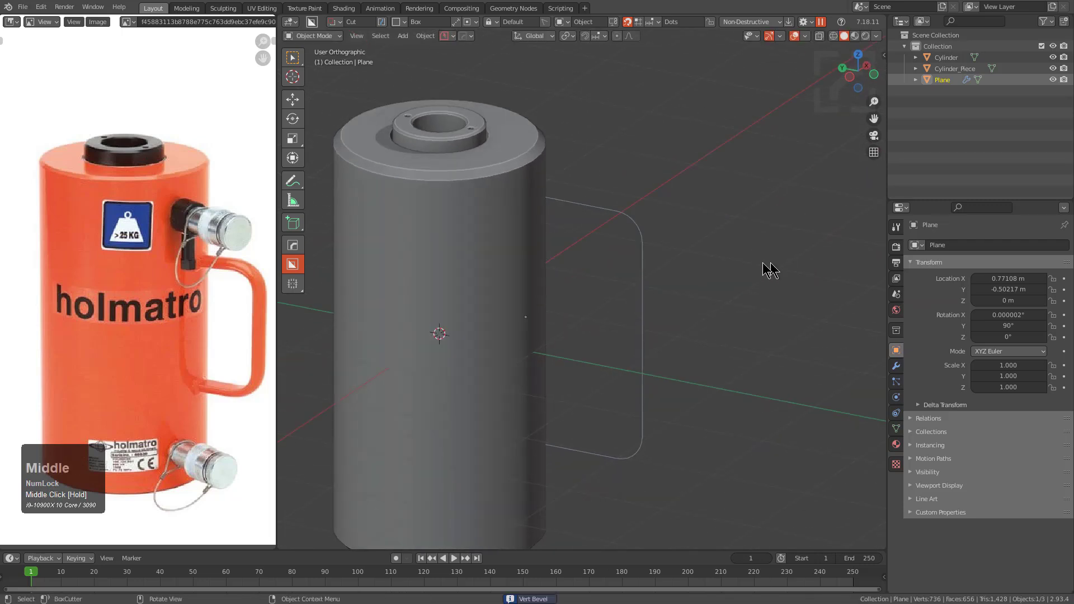
pyautogui.moveTo(739, 307)
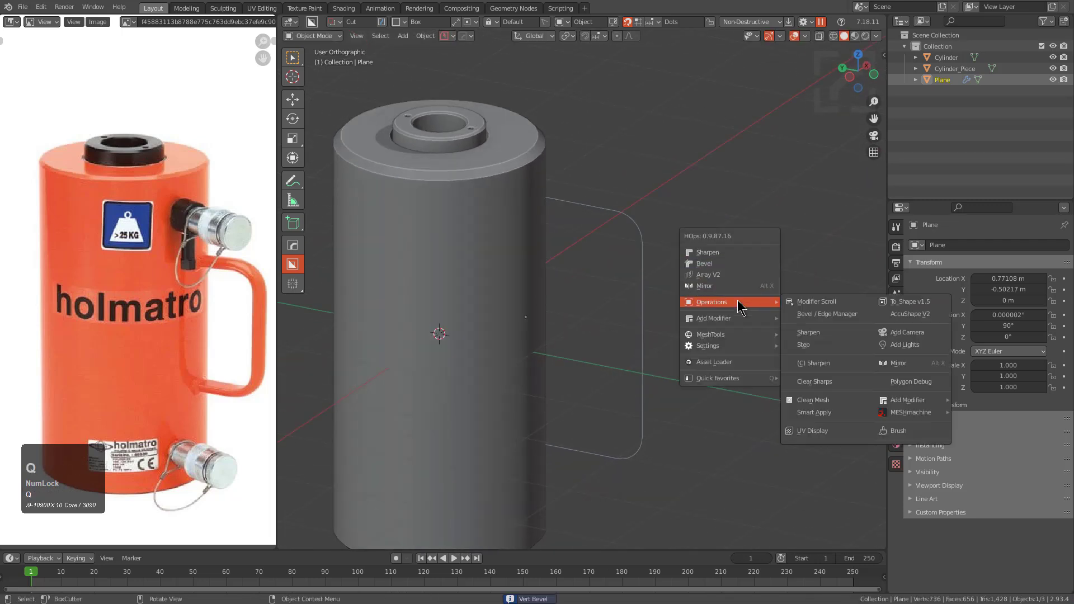
pyautogui.click(814, 413)
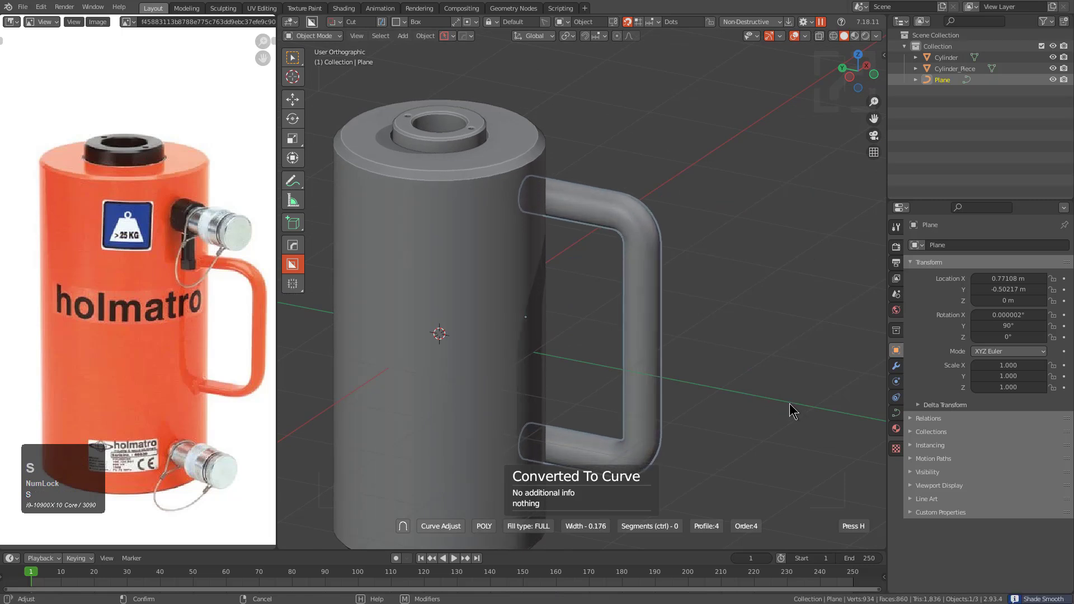
pyautogui.click(795, 405)
# - Scale the handle down to about 0.787 and lower it along Z to about -0.219 m
pyautogui.keyDown('alt'); pyautogui.moveTo(795, 405); pyautogui.dragTo(684, 342, button='middle'); pyautogui.keyUp('alt')
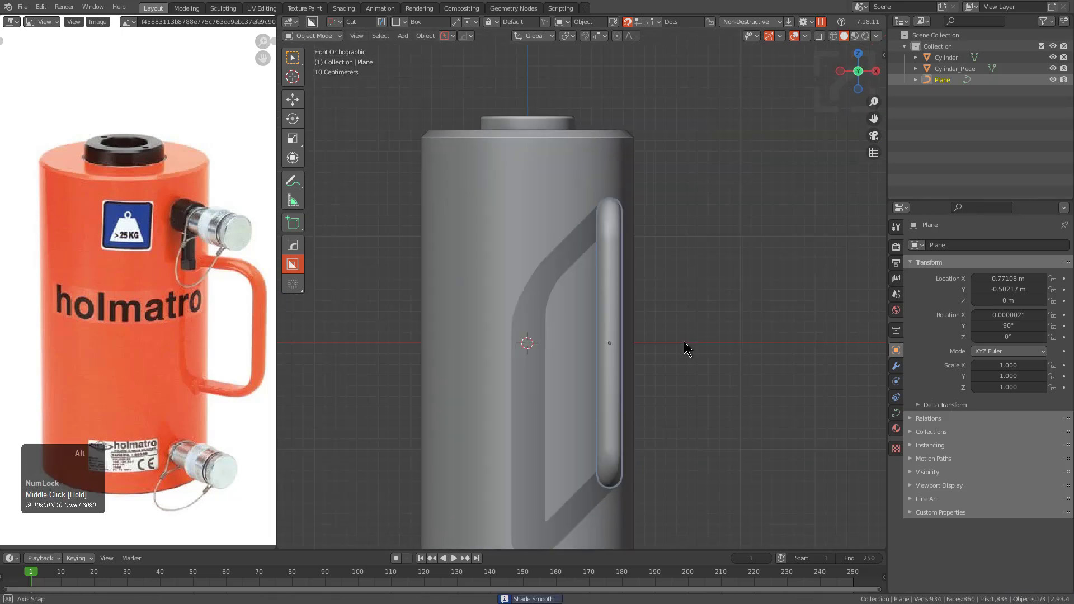
pyautogui.scroll(1, 688, 333)
pyautogui.press('s')
pyautogui.click(696, 336)
pyautogui.press('g')
pyautogui.press('z')
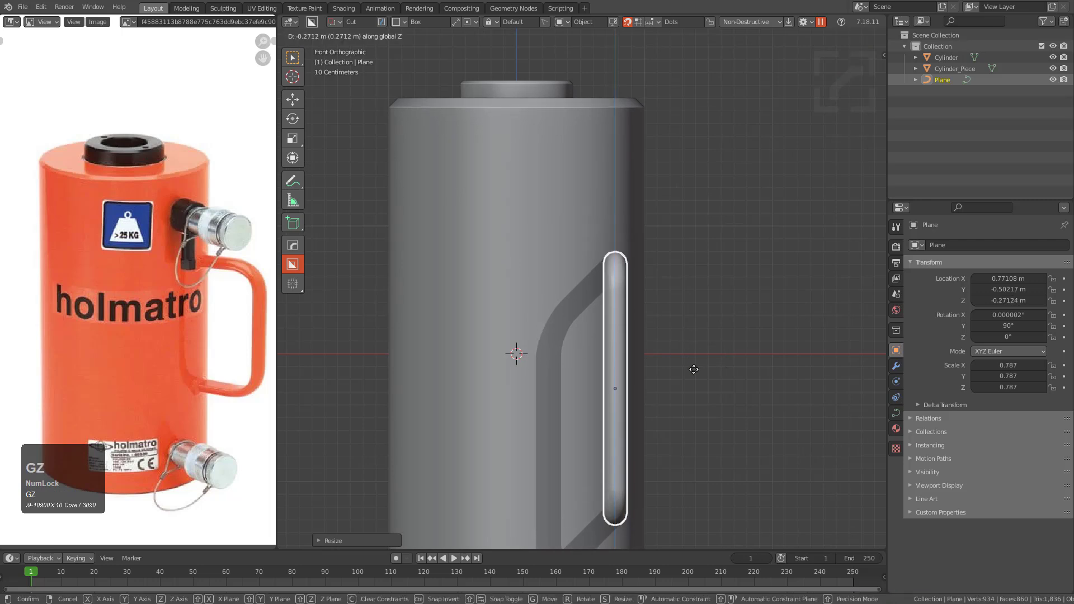
pyautogui.click(699, 363)
# - Reduce the handle curve's width to about 0.099
pyautogui.press('q')
pyautogui.click(698, 364)
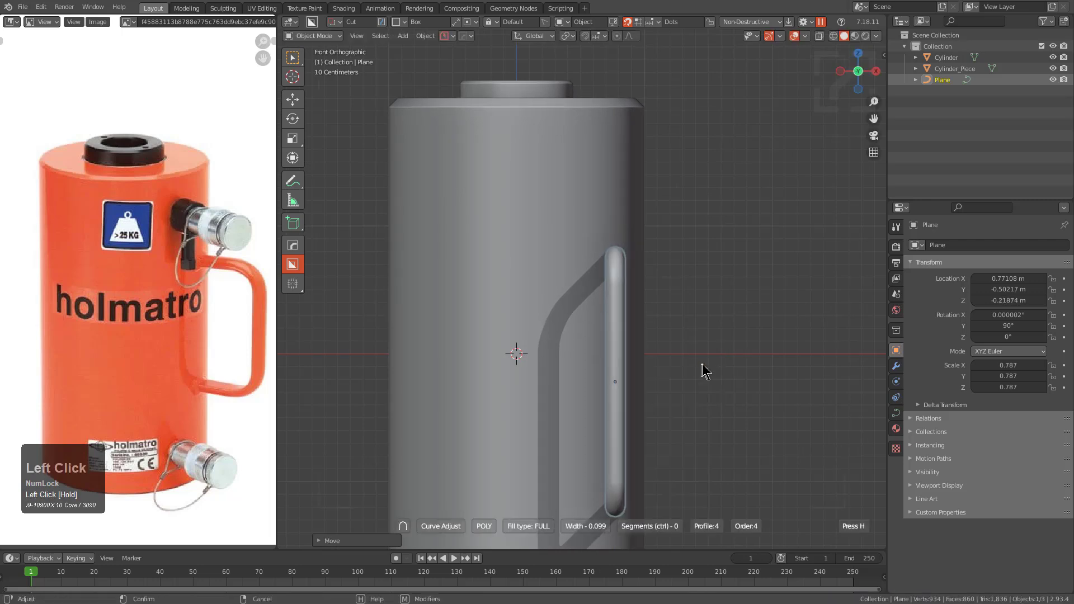
pyautogui.click(704, 364)
# - Move the handle along X to about 0.68 m so its ends sink into the body
pyautogui.moveTo(668, 317); pyautogui.dragTo(679, 264, button='middle')
pyautogui.scroll(2, 632, 300)
pyautogui.press('g')
pyautogui.press('x')
pyautogui.click(663, 252)
pyautogui.rightClick(653, 253)
pyautogui.click(657, 247)
pyautogui.click(653, 252)
# - Show the handle's wireframe and set its curve bevel resolution to 1
pyautogui.moveTo(652, 251); pyautogui.dragTo(633, 254, button='middle')
pyautogui.scroll(3, 633, 254)
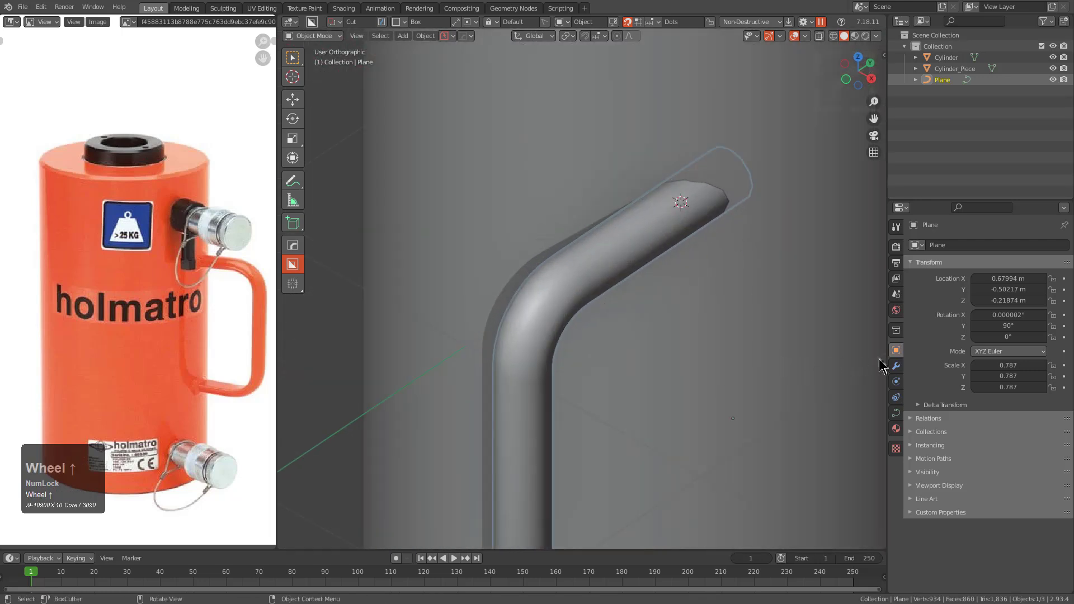
pyautogui.click(895, 366)
pyautogui.hotkey('alt', 'v')
pyautogui.click(618, 274)
pyautogui.moveTo(618, 274); pyautogui.dragTo(655, 237, button='middle')
pyautogui.scroll(3, 654, 237)
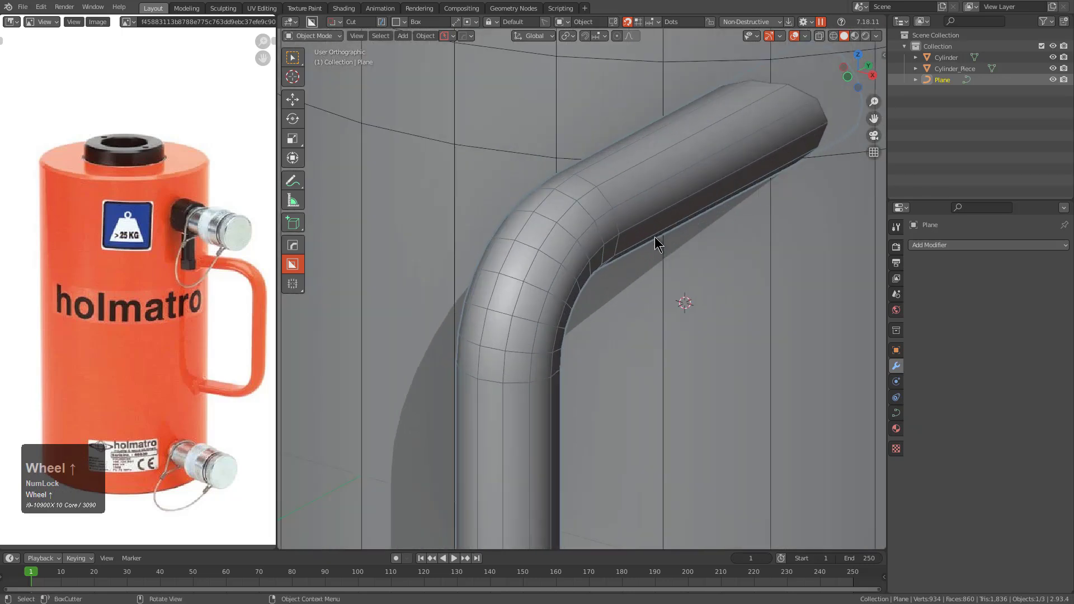
pyautogui.click(896, 413)
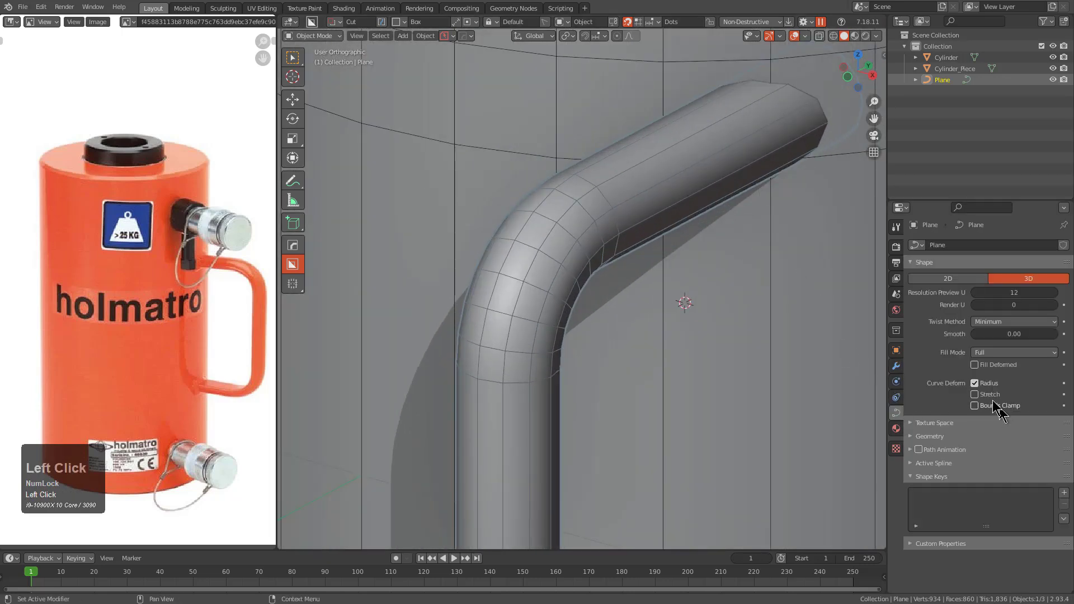
pyautogui.click(928, 436)
pyautogui.scroll(-2, 1007, 510)
pyautogui.keyDown('shift'); pyautogui.moveTo(1014, 516); pyautogui.dragTo(980, 517); pyautogui.keyUp('shift')
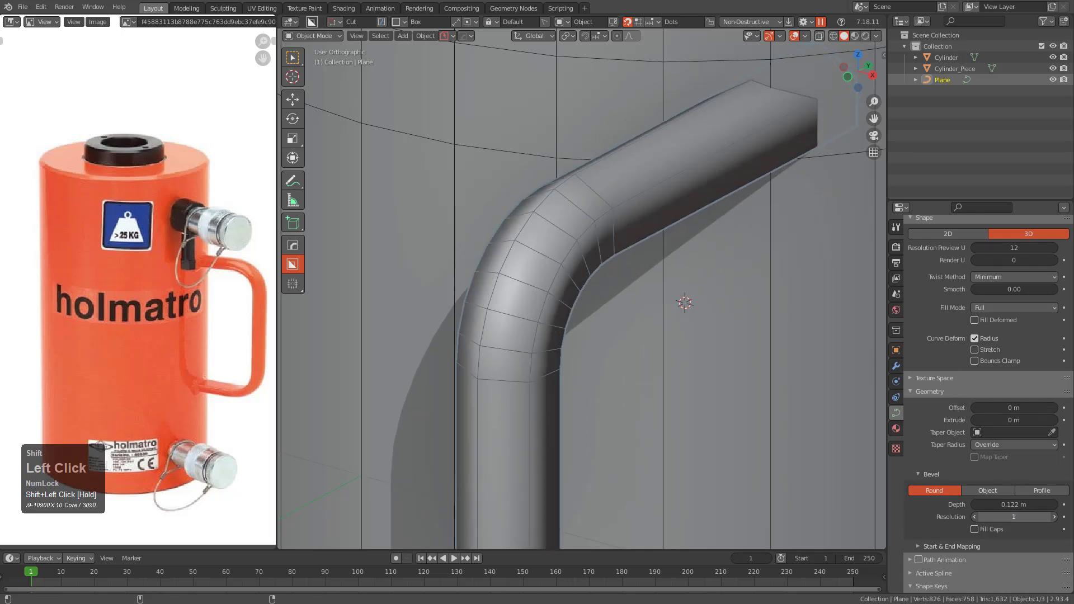
# - Scale the handle up slightly and raise it along Z against the cylinder body
pyautogui.scroll(-4, 580, 308)
pyautogui.press('KP_1')
pyautogui.scroll(-3, 636, 297)
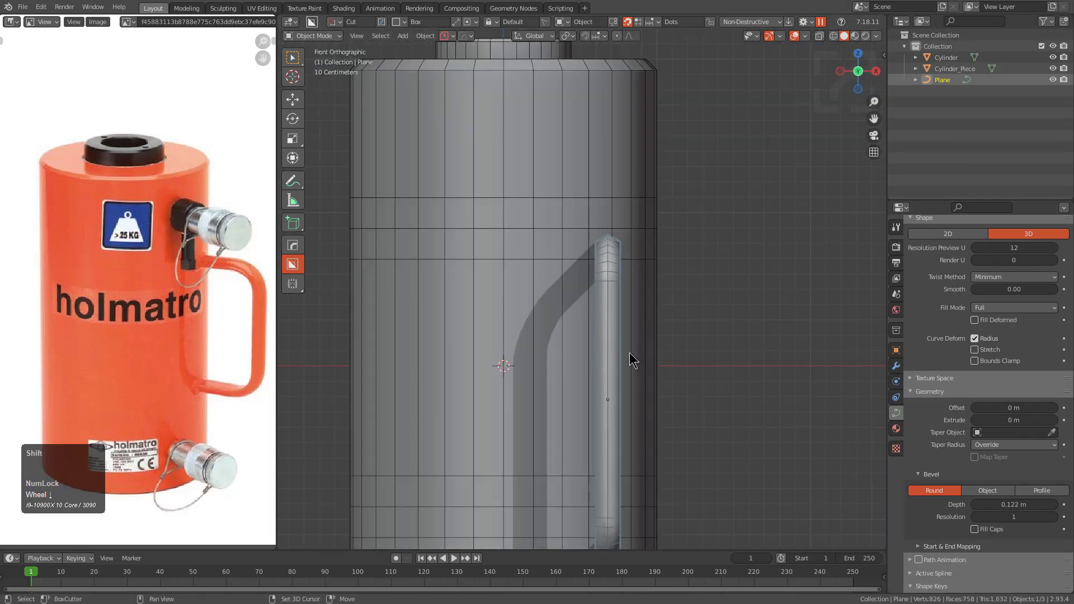
pyautogui.press('s')
pyautogui.click(692, 290)
pyautogui.press('g')
pyautogui.press('z')
pyautogui.click(687, 270)
pyautogui.scroll(3, 633, 192)
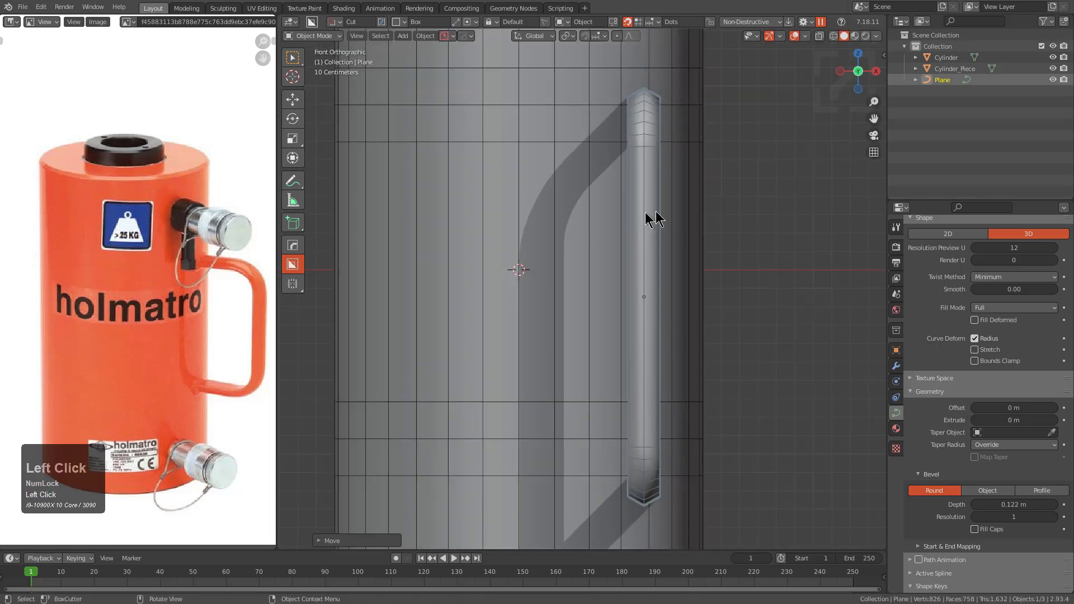
# - Shorten the handle by moving the curve points of its lower bend and end up about 0.24 m along Z
pyautogui.moveTo(644, 212); pyautogui.dragTo(611, 232, button='middle')
pyautogui.press('Tab')
pyautogui.keyDown('shift'); pyautogui.moveTo(655, 421); pyautogui.dragTo(661, 338, button='middle'); pyautogui.keyUp('shift')
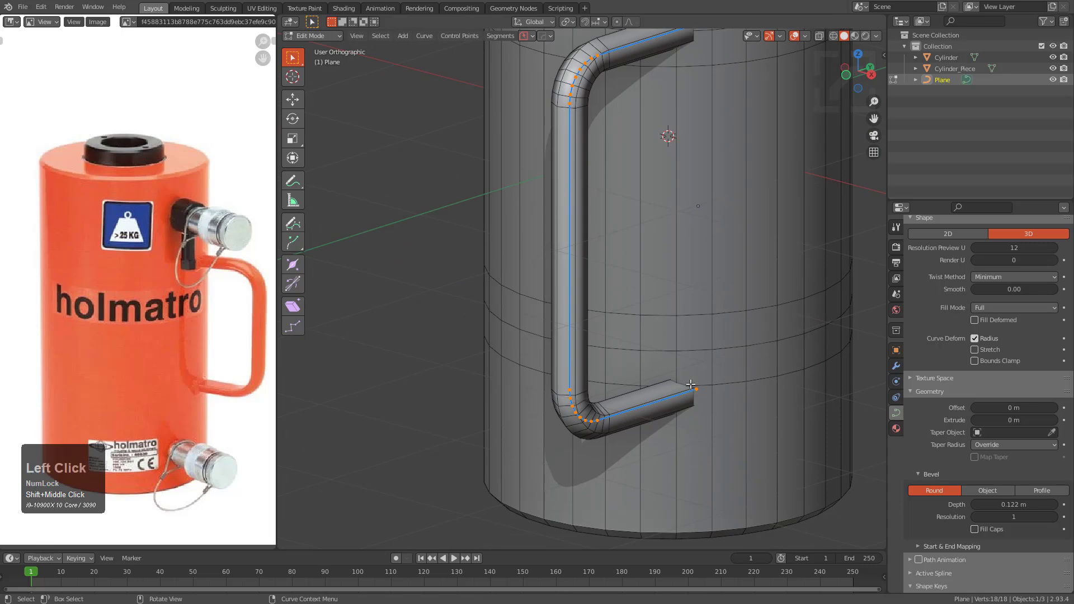
pyautogui.press('g')
pyautogui.press('z')
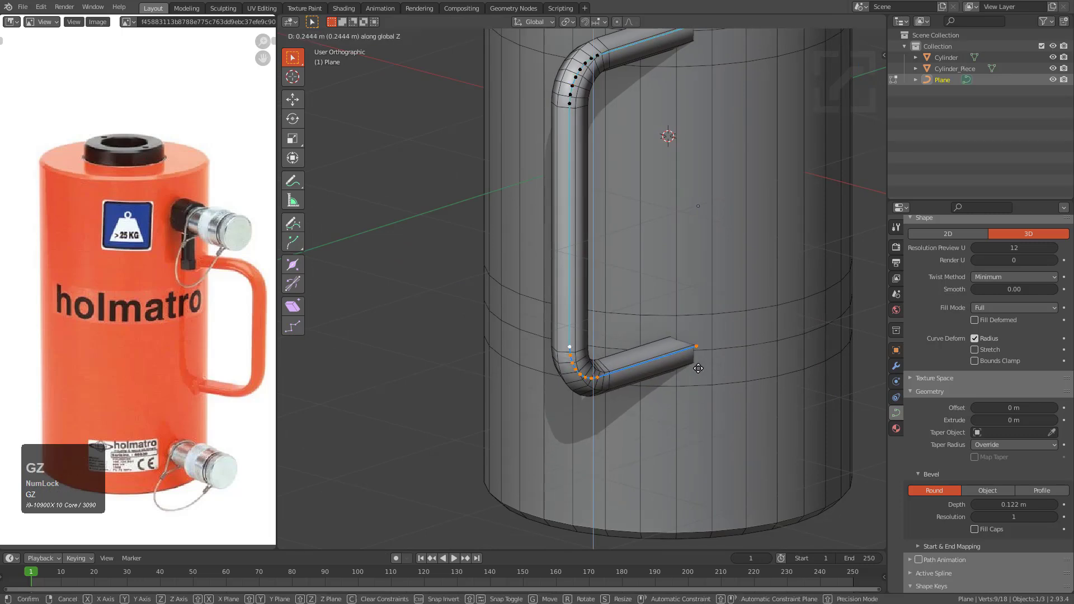
pyautogui.click(696, 370)
pyautogui.press('Tab')
# - Convert the handle curve to a mesh with Visual Geometry to Mesh
pyautogui.scroll(-1, 631, 268)
pyautogui.keyDown('shift'); pyautogui.moveTo(654, 185); pyautogui.dragTo(654, 223, button='middle'); pyautogui.keyUp('shift')
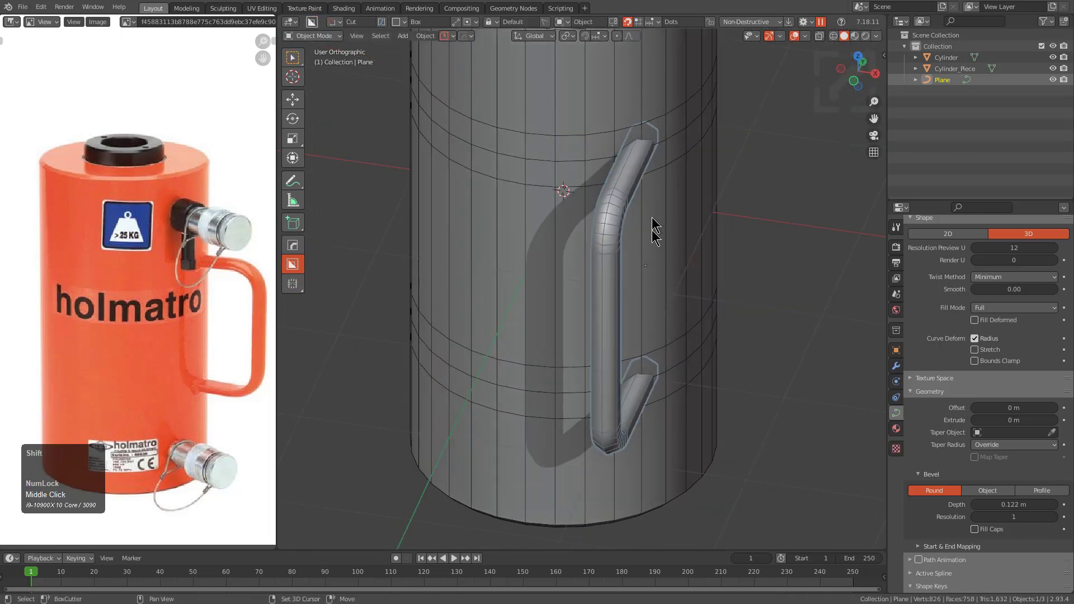
pyautogui.scroll(2, 668, 232)
pyautogui.hotkey('ctrl', 'a')
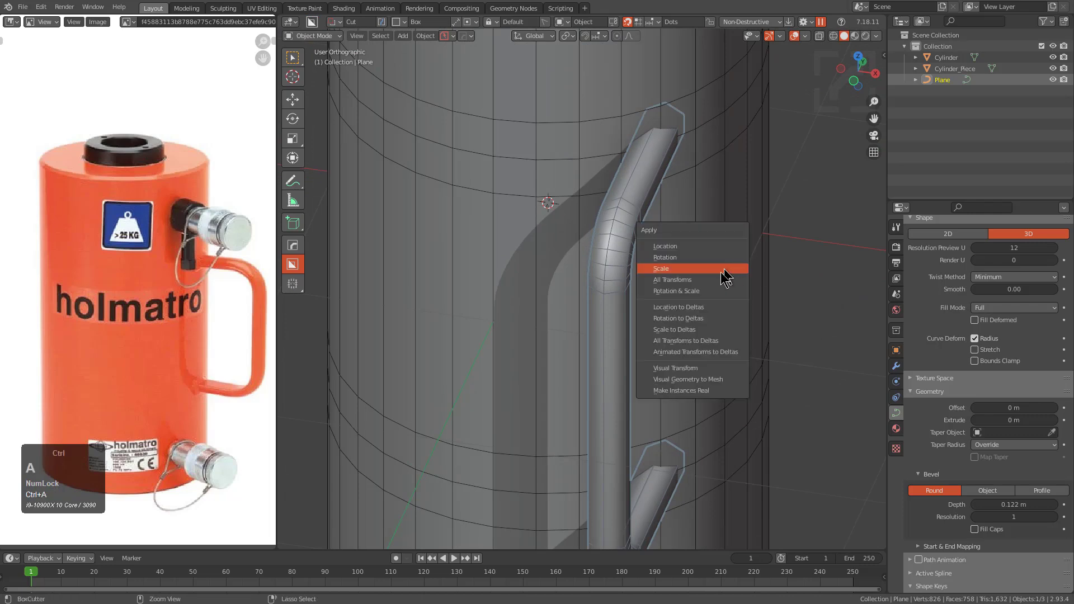
pyautogui.click(694, 380)
# - Join the handle to the cylinder body with a HardOps Union boolean
pyautogui.moveTo(710, 305); pyautogui.dragTo(667, 259, button='middle')
pyautogui.keyDown('shift'); pyautogui.click(672, 259); pyautogui.keyUp('shift')
pyautogui.press('q')
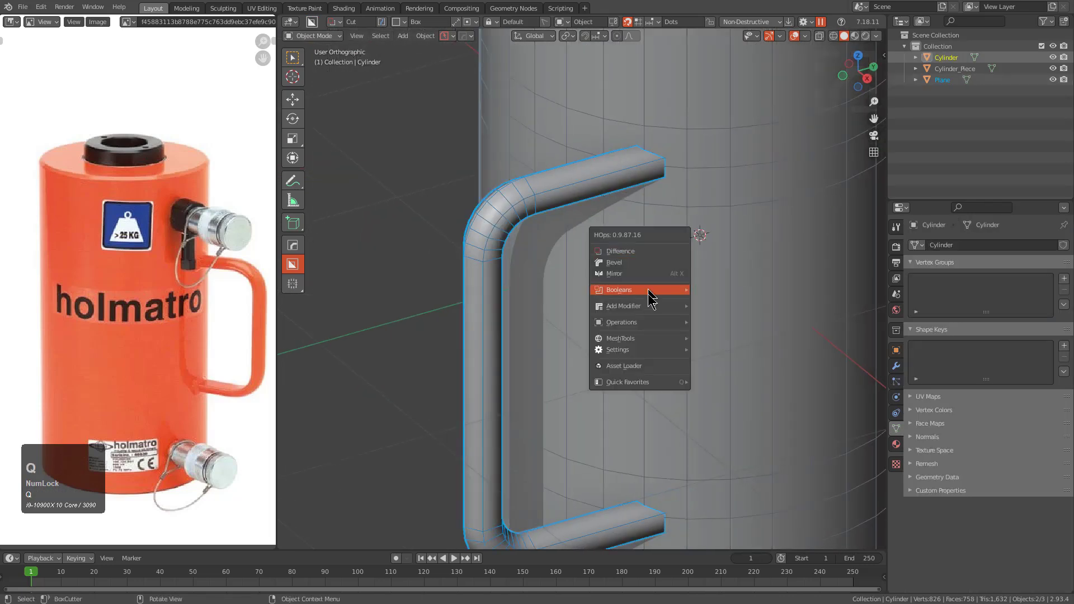
pyautogui.moveTo(650, 295)
pyautogui.click(710, 320)
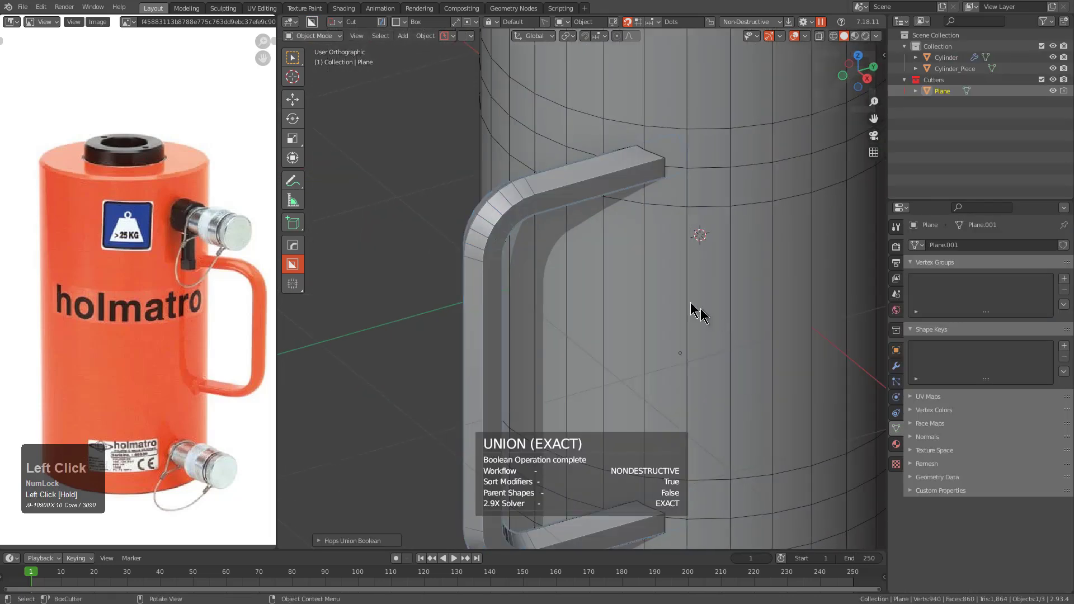
# - Apply the handle union to the cylinder body's mesh
pyautogui.click(595, 197)
pyautogui.moveTo(601, 204); pyautogui.dragTo(674, 226, button='middle')
pyautogui.hotkey('ctrl', 'a')
pyautogui.click(632, 219)
# - With auto-merge enabled, slide the stray vertex on the upper handle joint's top edge into the adjacent corner
pyautogui.press('Tab')
pyautogui.keyDown('shift'); pyautogui.scroll(3, 642, 251); pyautogui.keyUp('shift')
pyautogui.press('KP_Decimal')
pyautogui.moveTo(577, 296); pyautogui.dragTo(576, 230, button='middle')
pyautogui.scroll(2, 606, 302)
pyautogui.press('g')
pyautogui.press('g')
pyautogui.click(568, 311)
pyautogui.scroll(2, 576, 230)
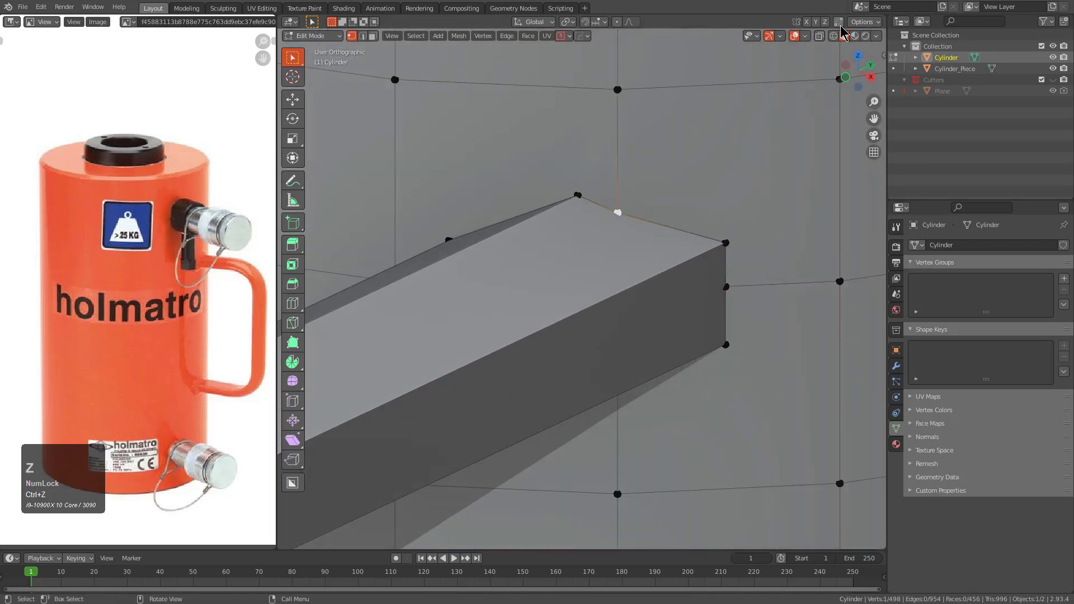
pyautogui.press('g')
pyautogui.press('g')
pyautogui.click(568, 211)
# - Bevel the horizontal body edge loop that meets the upper handle joint into two parallel loops, using one segment
pyautogui.moveTo(568, 211); pyautogui.dragTo(730, 265, button='middle')
pyautogui.scroll(-1, 719, 268)
pyautogui.scroll(-1, 677, 336)
pyautogui.keyDown('shift'); pyautogui.moveTo(676, 343); pyautogui.dragTo(729, 269, button='middle'); pyautogui.keyUp('shift')
pyautogui.scroll(-1, 683, 231)
pyautogui.press('2')
pyautogui.keyDown('alt'); pyautogui.click(762, 198); pyautogui.keyUp('alt')
pyautogui.hotkey('ctrl', 'b')
pyautogui.scroll(-1, 764, 293)
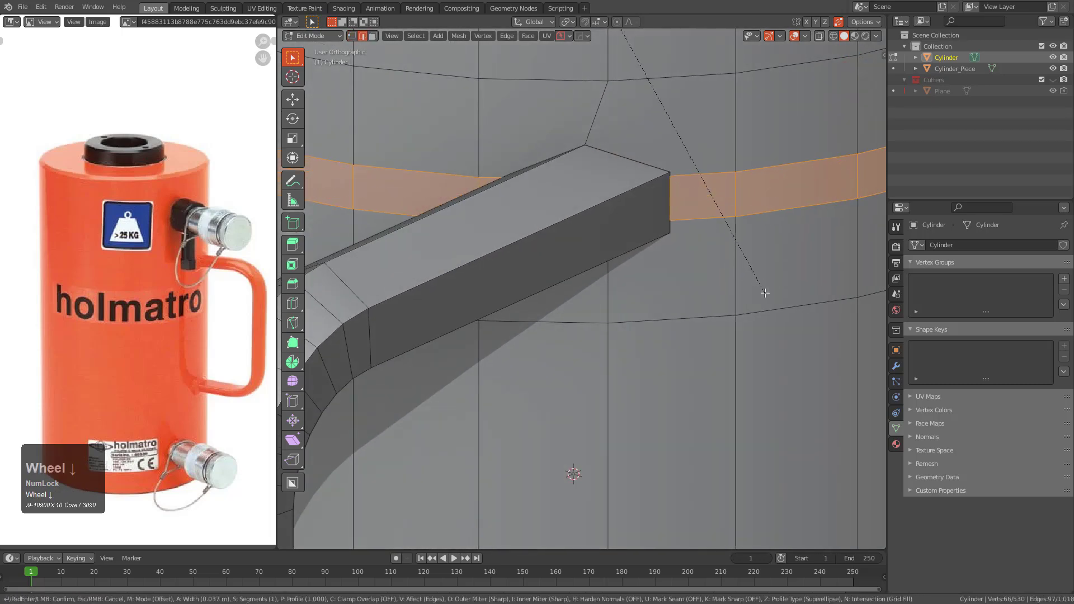
pyautogui.click(782, 313)
# - Slide the two loop vertices on one side of the upper handle joint into its upper and lower corners
pyautogui.scroll(2, 683, 304)
pyautogui.press('1')
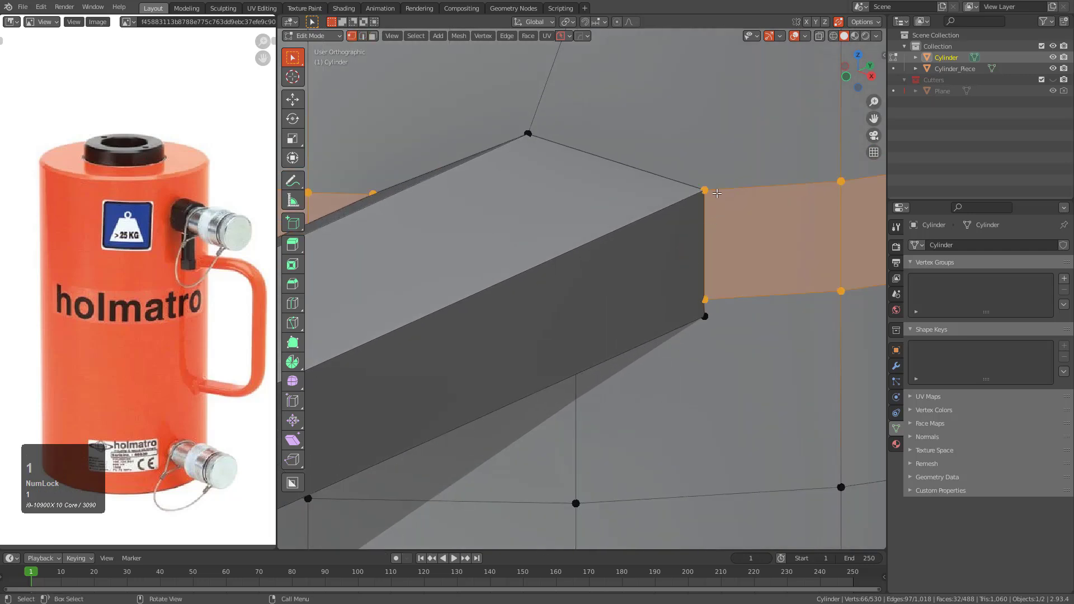
pyautogui.click(705, 200)
pyautogui.press('g')
pyautogui.press('g')
pyautogui.click(707, 153)
pyautogui.click(704, 299)
pyautogui.press('g')
pyautogui.press('g')
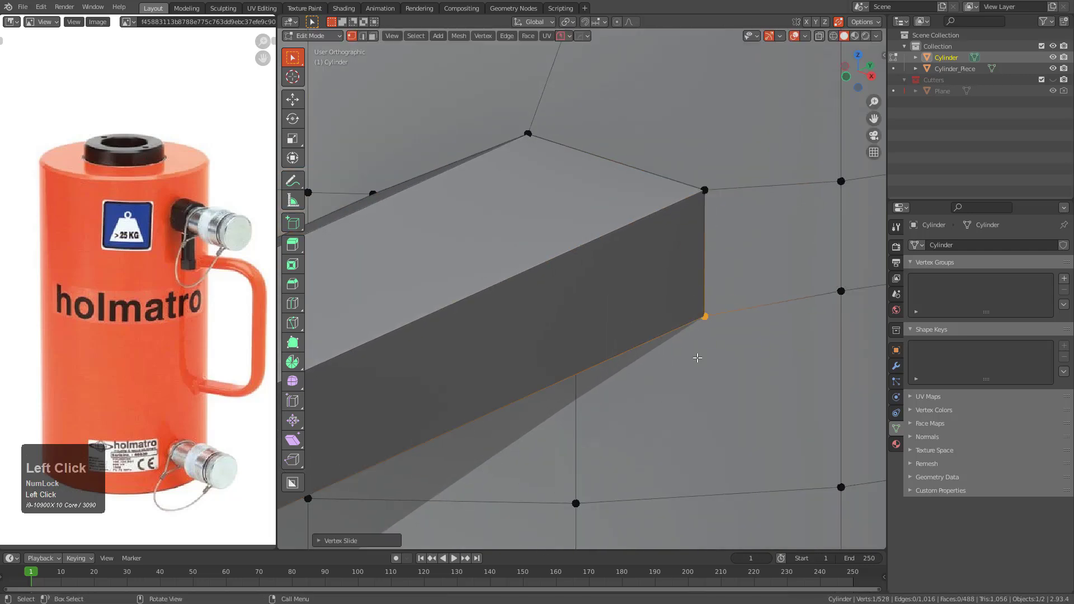
pyautogui.click(698, 359)
# - Merge the two loop vertices on the opposite side of the upper handle joint into its corners
pyautogui.scroll(-4, 671, 347)
pyautogui.moveTo(484, 303); pyautogui.dragTo(530, 303, button='middle')
pyautogui.scroll(5, 655, 292)
pyautogui.click(653, 140)
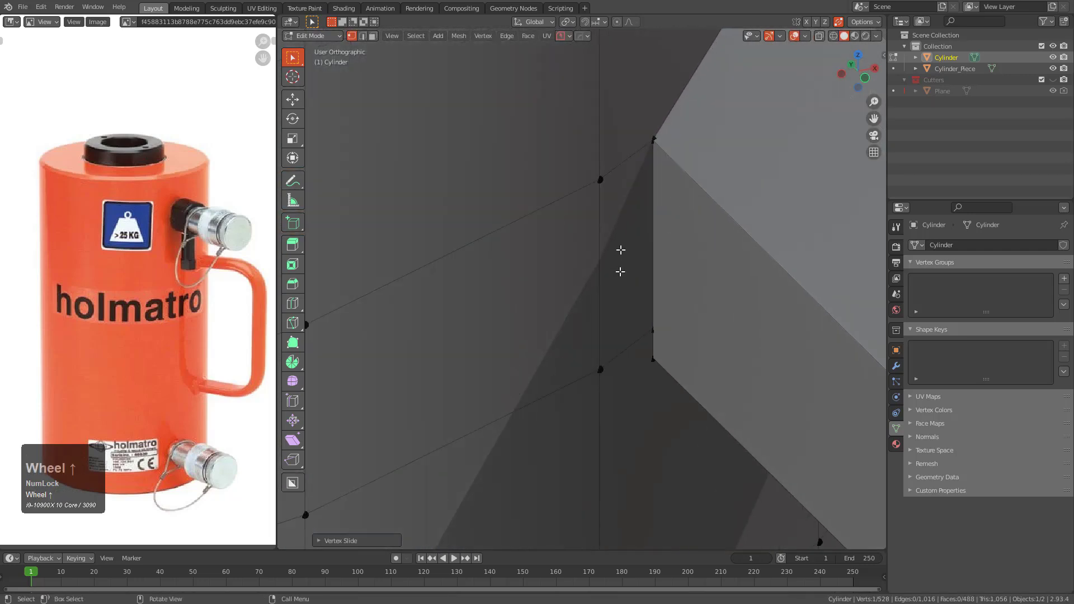
pyautogui.press('g')
pyautogui.press('g')
pyautogui.click(656, 101)
pyautogui.click(653, 329)
pyautogui.press('g')
pyautogui.press('g')
pyautogui.click(659, 367)
# - Slide the stray vertex on the underside of the upper handle joint into the neighbouring corner
pyautogui.scroll(-5, 671, 370)
pyautogui.moveTo(674, 371); pyautogui.dragTo(655, 252, button='middle')
pyautogui.moveTo(654, 252); pyautogui.dragTo(645, 350, button='middle')
pyautogui.click(645, 350)
pyautogui.moveTo(703, 315); pyautogui.dragTo(705, 363, button='middle')
pyautogui.click(660, 232)
pyautogui.press('g')
pyautogui.press('g')
pyautogui.click(610, 263)
# - Symmetrize the body mesh along Z so the cleaned upper handle joint is mirrored to the lower half
pyautogui.scroll(-2, 672, 277)
pyautogui.scroll(-1, 744, 453)
pyautogui.moveTo(669, 227); pyautogui.dragTo(580, 261, button='middle')
pyautogui.scroll(-2, 704, 229)
pyautogui.scroll(-3, 664, 270)
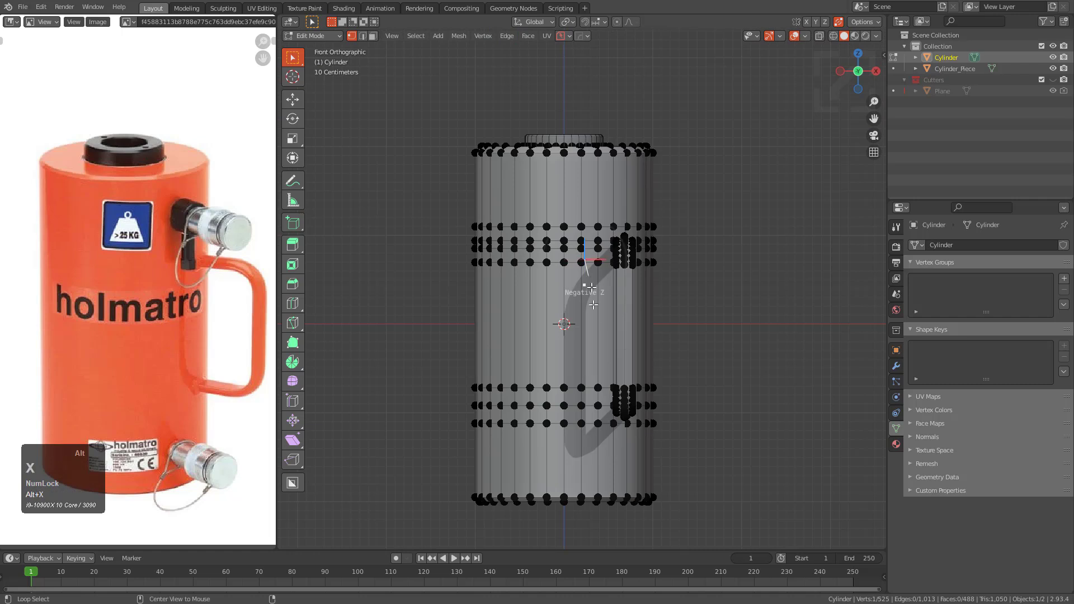
pyautogui.moveTo(571, 332); pyautogui.dragTo(627, 314, button='middle')
pyautogui.scroll(3, 626, 313)
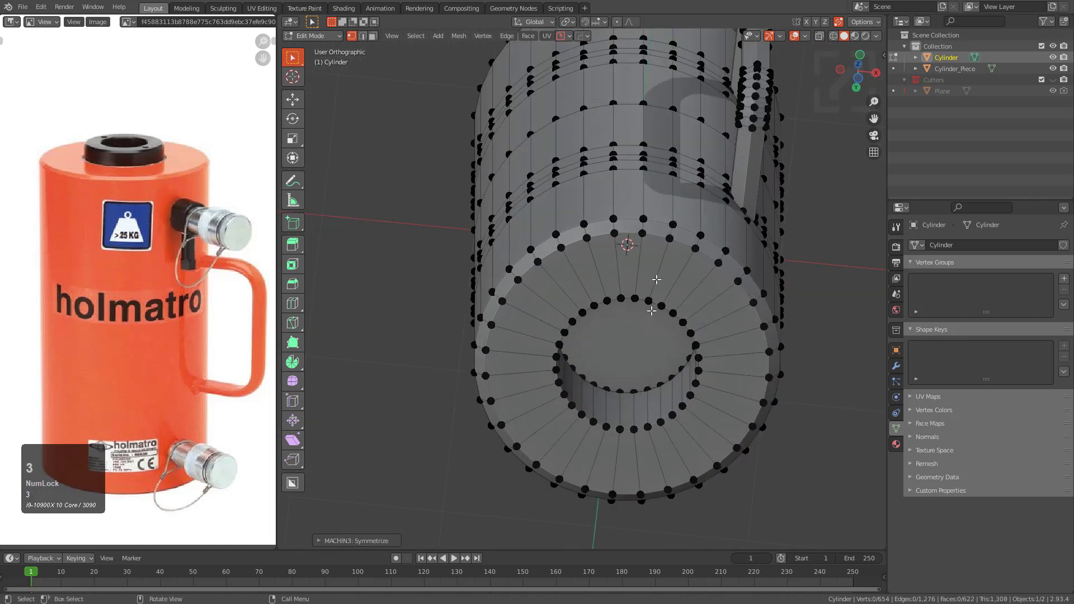
# - Dissolve the mirrored recess faces on the cylinder's underside into a single cap face
pyautogui.press('3')
pyautogui.click(637, 339)
pyautogui.press('ctrl+KP_Add')
pyautogui.hotkey('ctrl', 'x')
pyautogui.moveTo(640, 331); pyautogui.dragTo(659, 364, button='middle')
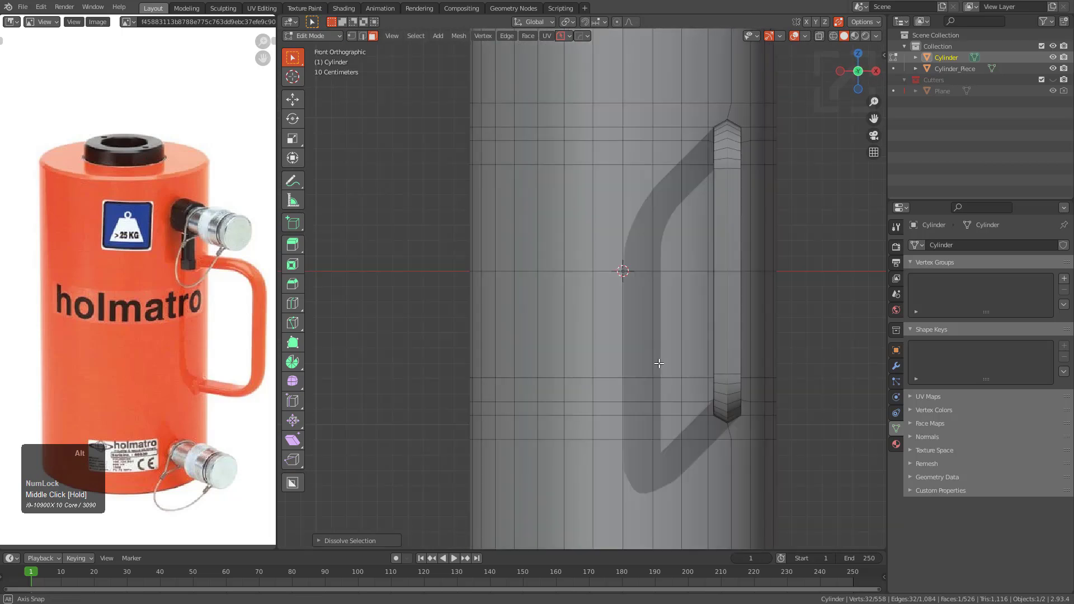
# - Slide the upper loop vertex beside the upper handle joint up onto the edge loop above
pyautogui.press('Tab')
pyautogui.moveTo(723, 280); pyautogui.dragTo(655, 253, button='middle')
pyautogui.scroll(3, 506, 285)
pyautogui.scroll(-3, 490, 336)
pyautogui.press('Tab')
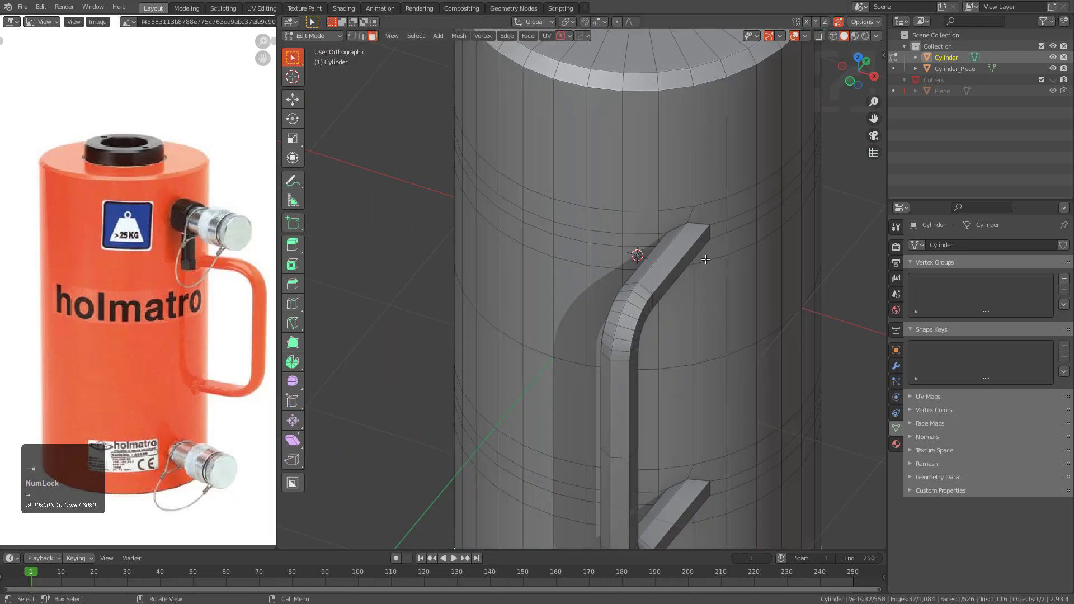
pyautogui.scroll(4, 654, 207)
pyautogui.scroll(2, 645, 198)
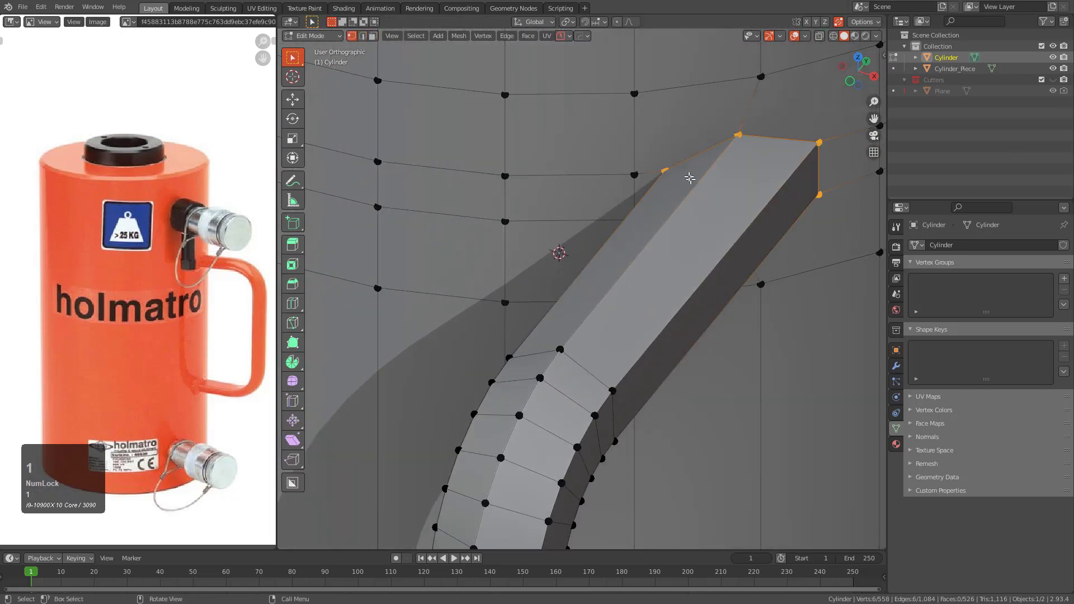
pyautogui.click(681, 161)
pyautogui.keyDown('shift'); pyautogui.moveTo(681, 161); pyautogui.dragTo(603, 258, button='middle'); pyautogui.keyUp('shift')
pyautogui.press('g')
pyautogui.press('g')
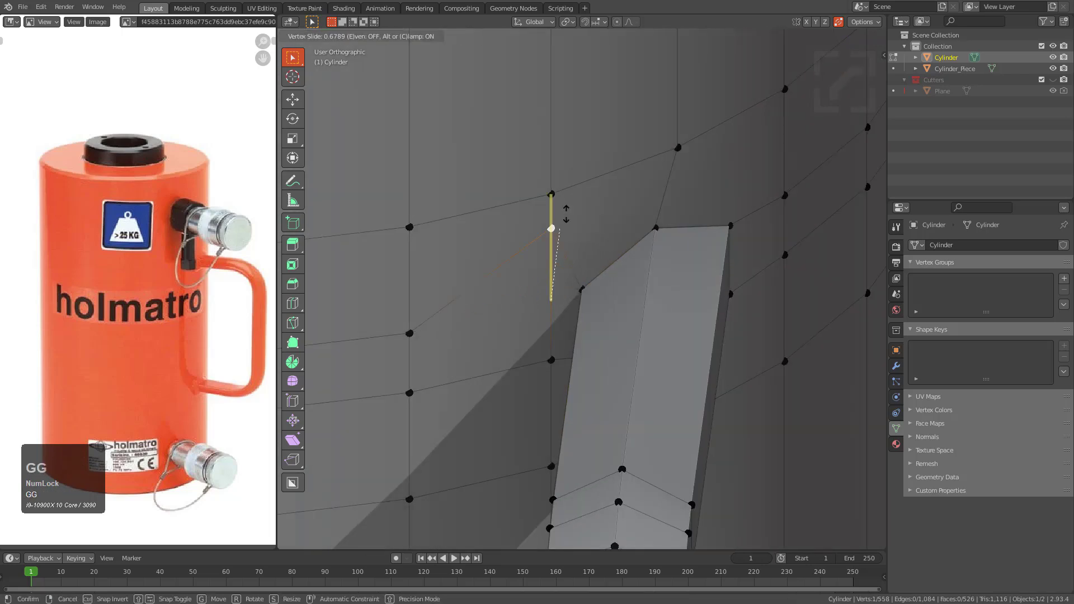
pyautogui.click(559, 169)
# - Merge the lower loop vertex beside the same side of the handle joint down into the edge loop below
pyautogui.scroll(-2, 515, 254)
pyautogui.keyDown('shift'); pyautogui.moveTo(516, 255); pyautogui.dragTo(597, 299, button='middle'); pyautogui.keyUp('shift')
pyautogui.keyDown('alt'); pyautogui.click(536, 282); pyautogui.keyUp('alt')
pyautogui.hotkey('alt', 'a')
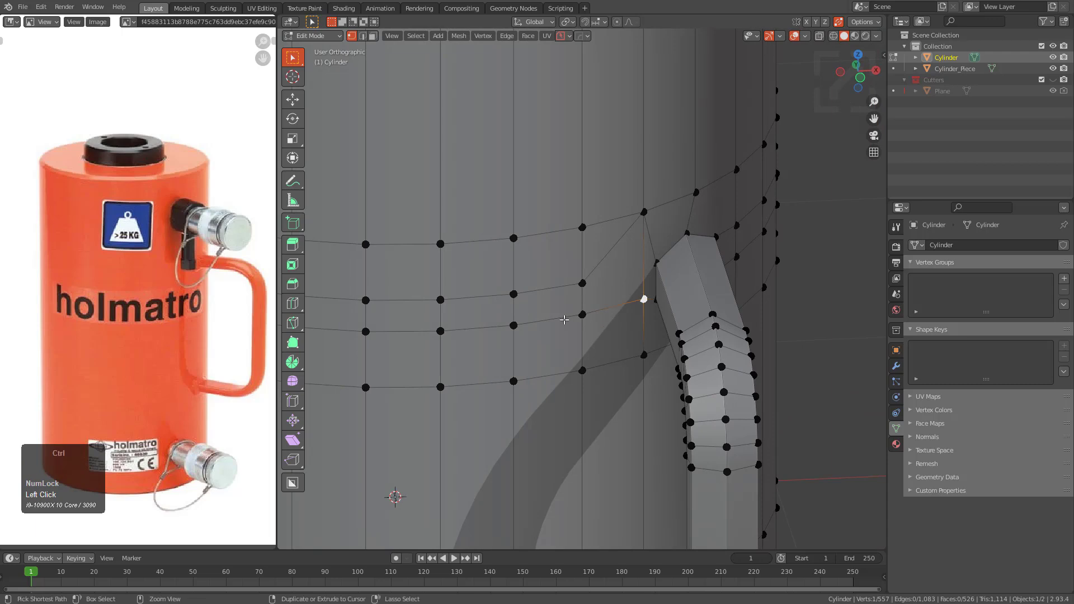
pyautogui.press('g')
pyautogui.click(578, 322)
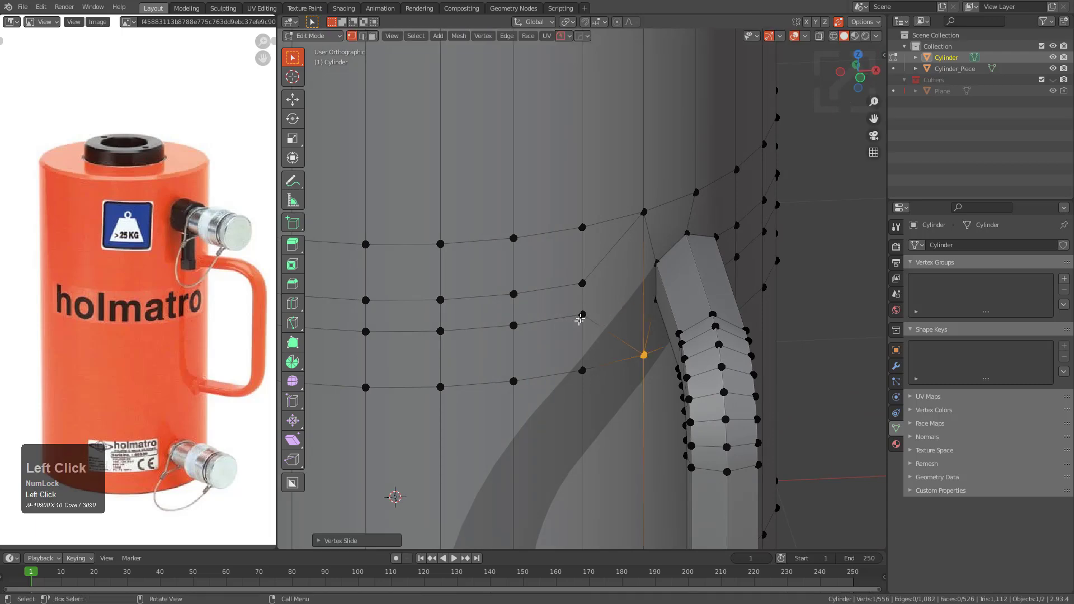
# - Slide the next column's lower and upper loop vertices apart, merging them into the loops below and above
pyautogui.press('g')
pyautogui.click(582, 391)
pyautogui.click(581, 278)
pyautogui.press('g')
pyautogui.press('g')
pyautogui.click(567, 199)
# - On the other side of the handle joint, merge the two nearest loop vertices into the loops above and below
pyautogui.moveTo(698, 271); pyautogui.dragTo(605, 262, button='middle')
pyautogui.hotkey('alt', 'a')
pyautogui.keyDown('shift'); pyautogui.moveTo(755, 320); pyautogui.dragTo(683, 255, button='middle'); pyautogui.keyUp('shift')
pyautogui.scroll(1, 683, 255)
pyautogui.press('g')
pyautogui.click(682, 167)
pyautogui.click(672, 251)
pyautogui.press('g')
pyautogui.press('g')
pyautogui.click(683, 340)
# - Slide the two remaining close edge loops around the body apart, merging them into the loops above and below
pyautogui.scroll(-3, 703, 276)
pyautogui.press('2')
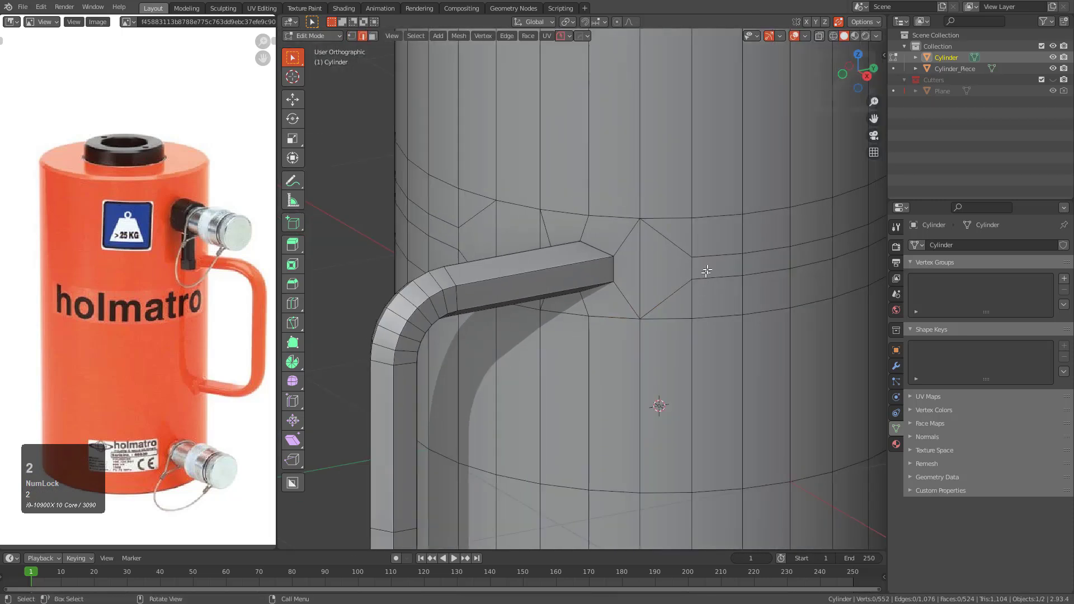
pyautogui.press('g')
pyautogui.press('g')
pyautogui.click(777, 236)
pyautogui.press('g')
pyautogui.rightClick(747, 269)
pyautogui.moveTo(490, 208); pyautogui.dragTo(487, 292, button='middle')
pyautogui.press('g')
pyautogui.press('g')
pyautogui.click(726, 343)
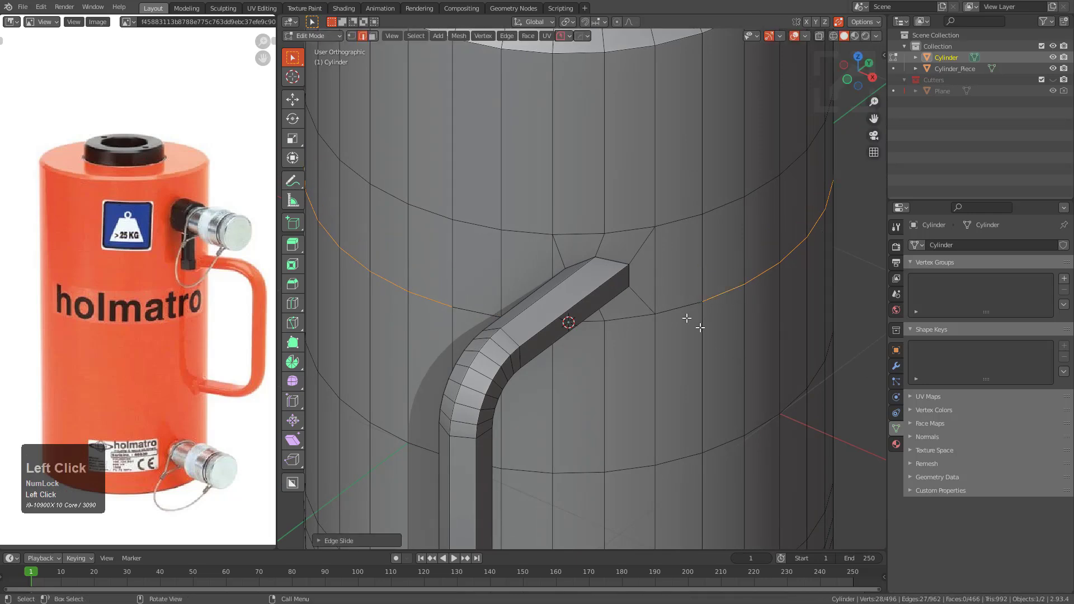
# - Mark the edge loop around the upper handle joint as sharp and symmetrize the mesh onto the lower half
pyautogui.moveTo(623, 291); pyautogui.dragTo(676, 281, button='middle')
pyautogui.hotkey('alt', 'a')
pyautogui.keyDown('shift'); pyautogui.moveTo(611, 321); pyautogui.dragTo(700, 254, button='middle'); pyautogui.keyUp('shift')
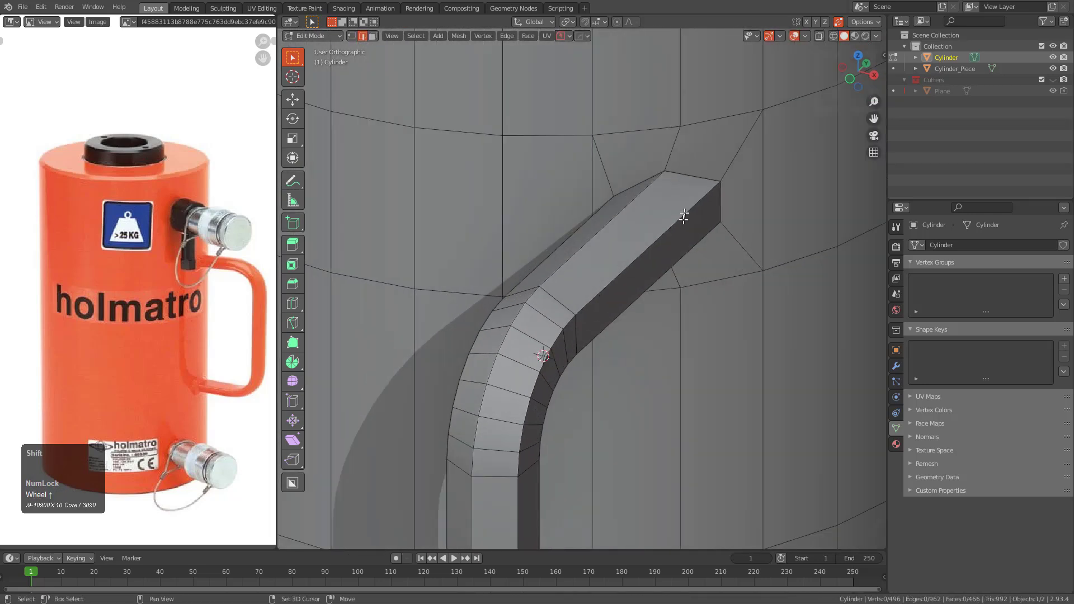
pyautogui.scroll(2, 708, 249)
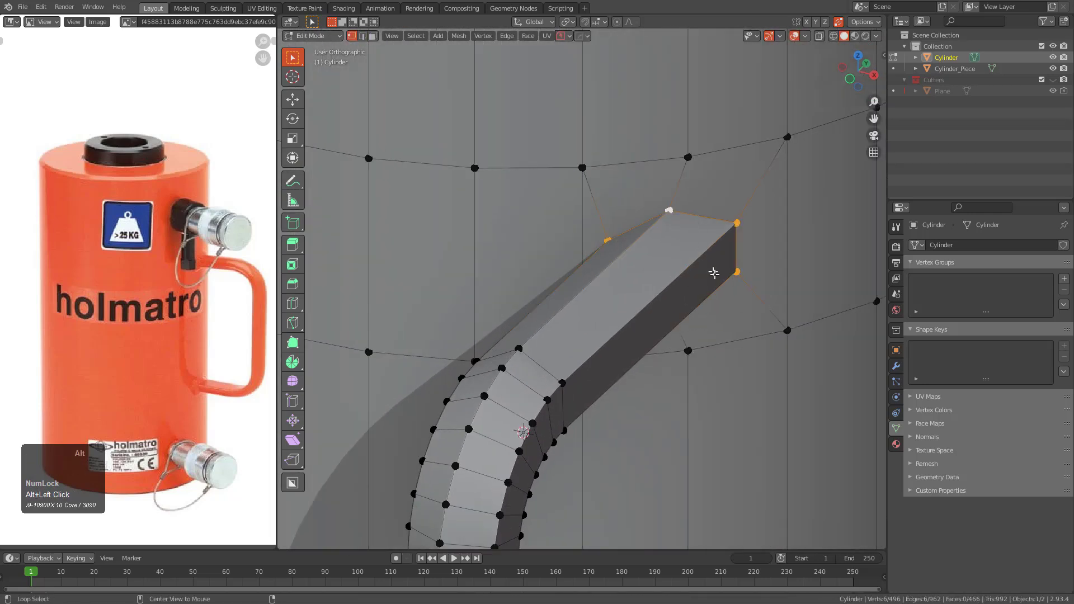
pyautogui.press('KP_Decimal')
pyautogui.press('q')
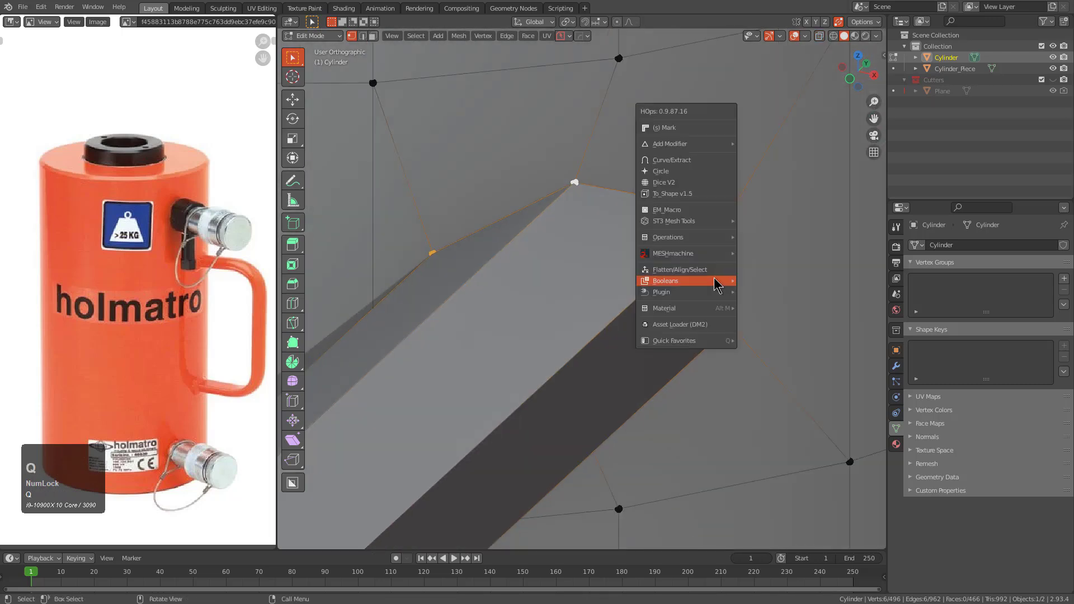
pyautogui.click(683, 128)
pyautogui.scroll(-6, 683, 125)
pyautogui.moveTo(628, 232); pyautogui.dragTo(581, 218, button='middle')
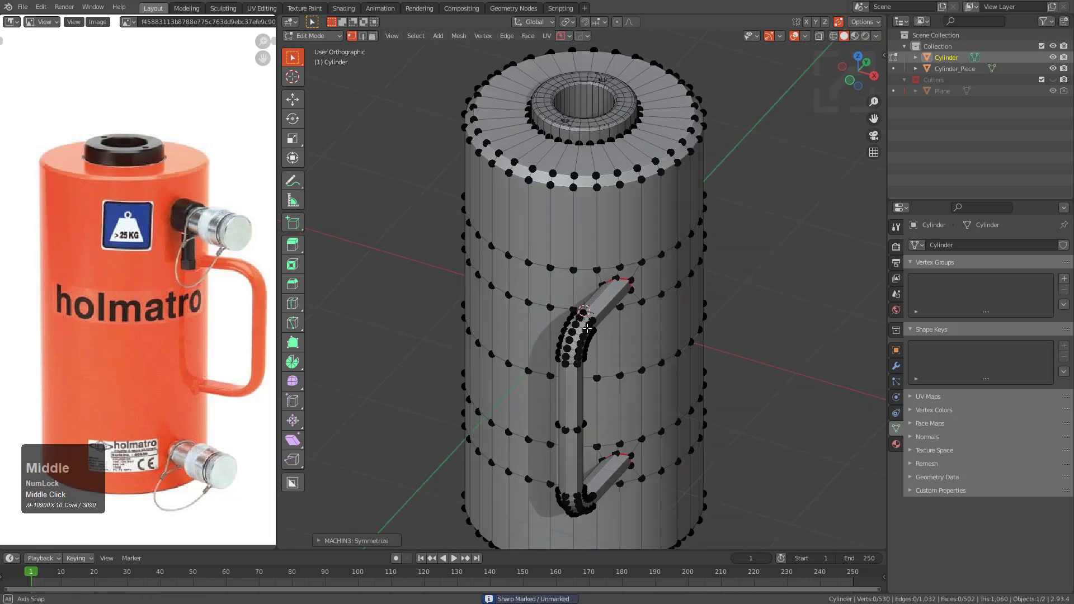
# - Try automatically sharpening the whole cylinder body with a sharpness angle of 45°
pyautogui.scroll(3, 579, 208)
pyautogui.scroll(1, 584, 197)
pyautogui.press('Tab')
pyautogui.press('q')
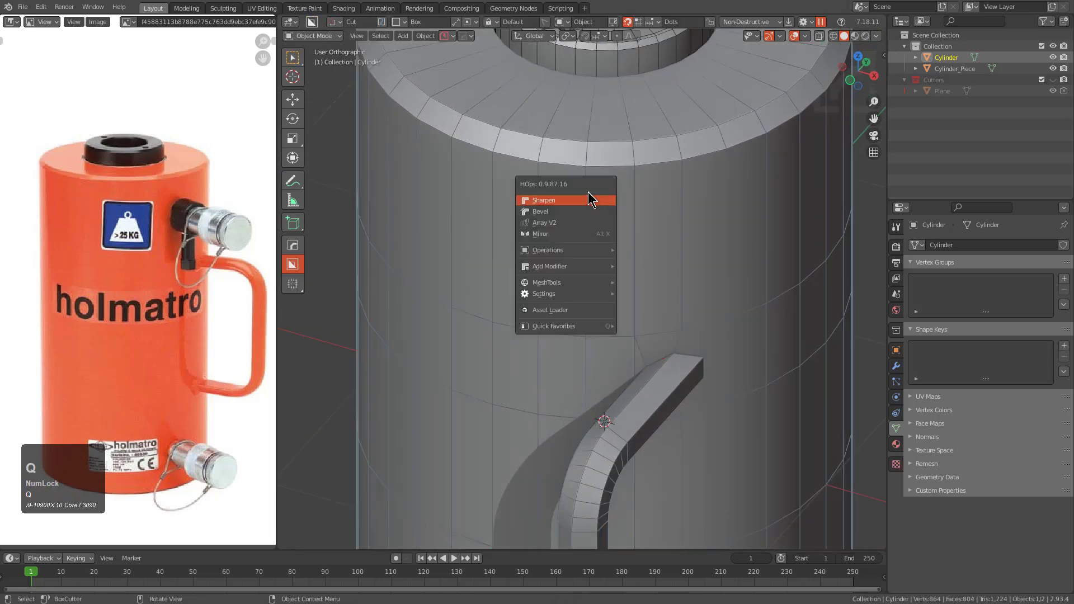
pyautogui.click(588, 200)
pyautogui.press('F9')
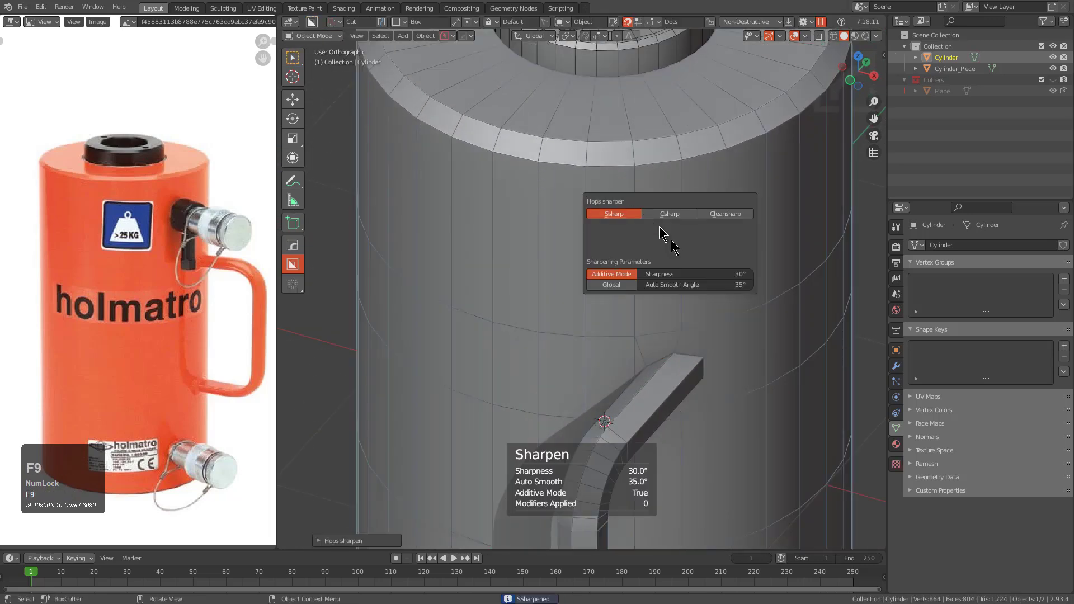
pyautogui.click(712, 273)
pyautogui.write('45')
pyautogui.press('KP_Enter')
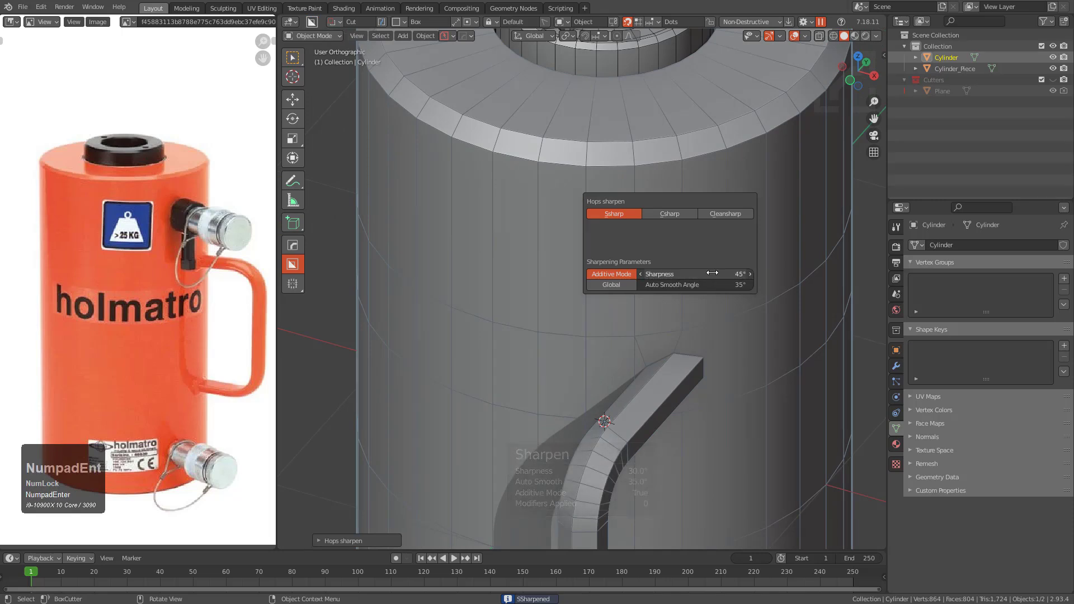
# - Check the automatically marked edges on the body and handle, then undo the automatic sharpening
pyautogui.press('Tab')
pyautogui.press('2')
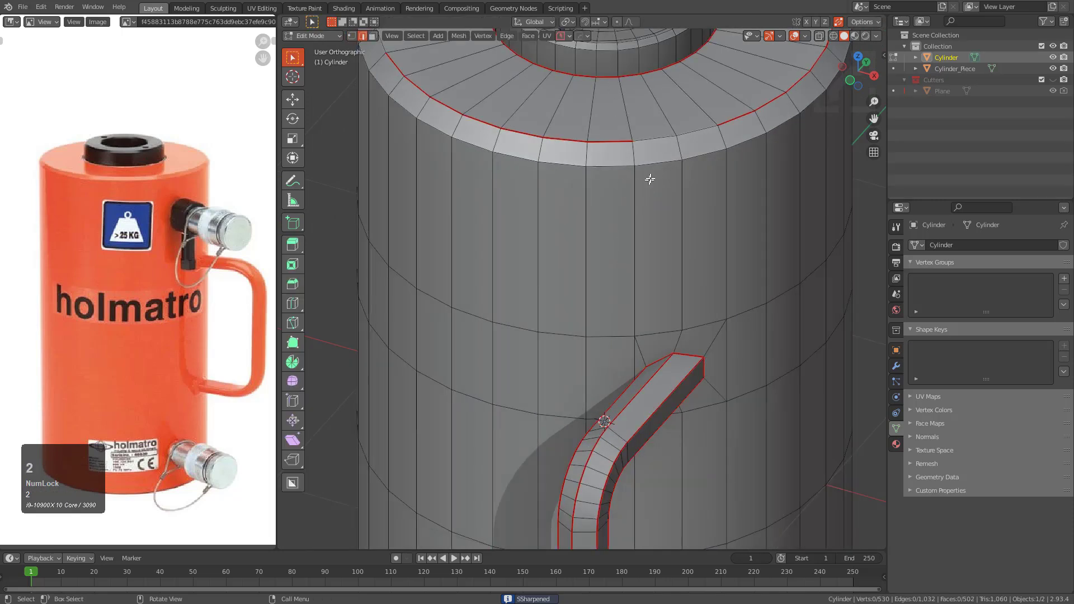
pyautogui.keyDown('shift'); pyautogui.moveTo(631, 438); pyautogui.dragTo(628, 257, button='middle'); pyautogui.keyUp('shift')
pyautogui.press('a')
pyautogui.scroll(-2, 643, 261)
pyautogui.press('q')
pyautogui.hotkey('ctrl', 'z')
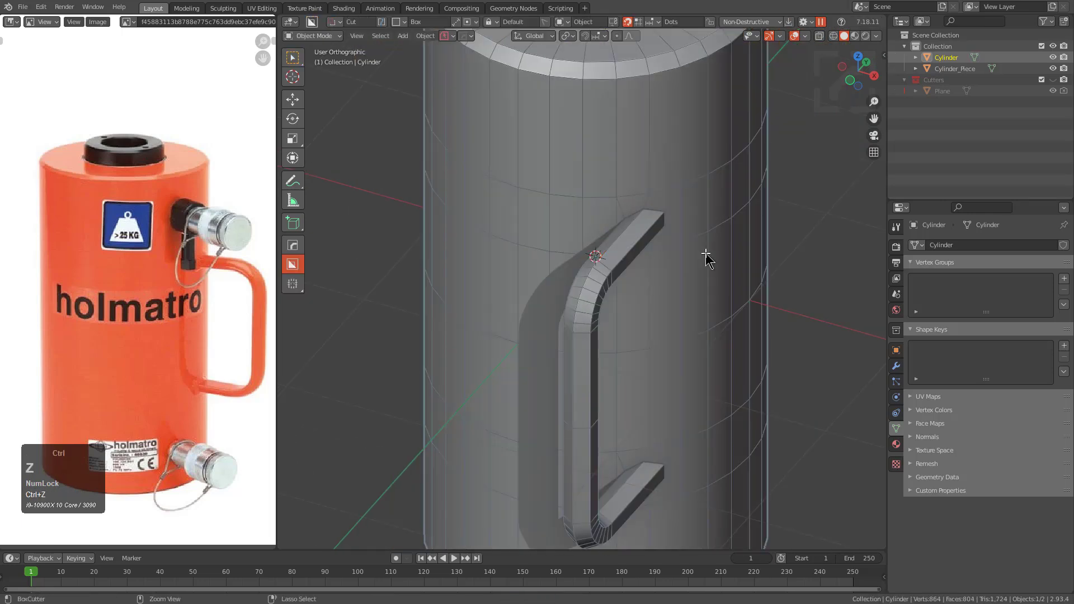
pyautogui.press('Tab')
pyautogui.press('Tab')
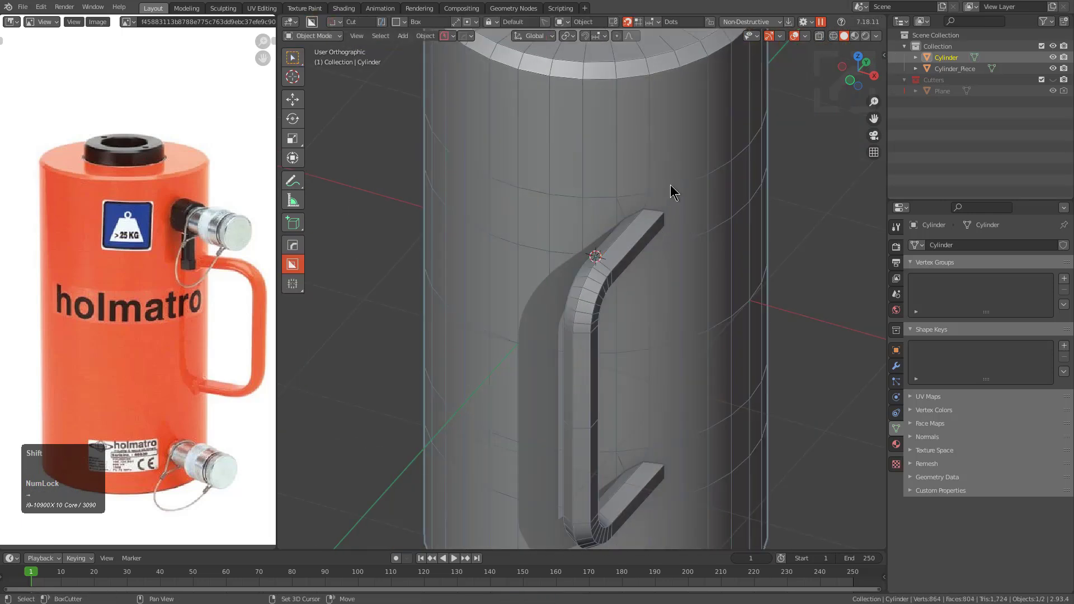
# - Mark the edge loops bounding the chamfer at the top rim of the body as sharp
pyautogui.scroll(3, 632, 126)
pyautogui.press('Tab')
pyautogui.keyDown('shift'); pyautogui.moveTo(650, 252); pyautogui.dragTo(653, 434, button='middle'); pyautogui.keyUp('shift')
pyautogui.press('2')
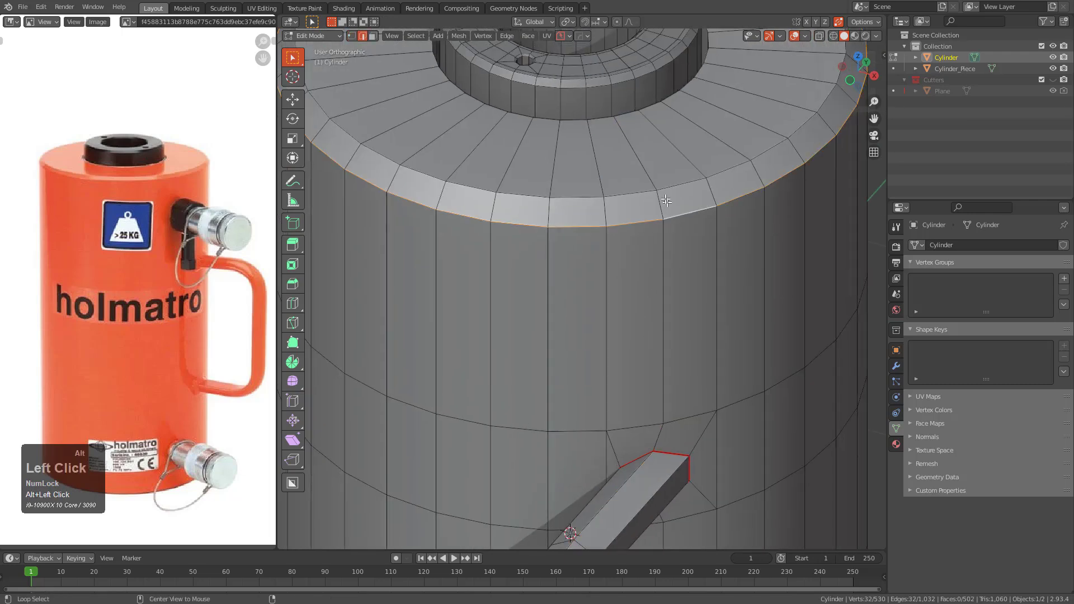
pyautogui.press('q')
pyautogui.click(690, 192)
pyautogui.scroll(-2, 649, 214)
pyautogui.keyDown('alt'); pyautogui.scroll(-1, 650, 213); pyautogui.keyUp('alt')
pyautogui.hotkey('alt', 'a')
# - Mark the edge loop where the body's top face meets the central collar as sharp
pyautogui.moveTo(650, 213); pyautogui.dragTo(656, 254, button='middle')
pyautogui.scroll(3, 656, 254)
pyautogui.keyDown('shift'); pyautogui.moveTo(582, 170); pyautogui.dragTo(627, 251, button='middle'); pyautogui.keyUp('shift')
pyautogui.scroll(-1, 627, 251)
pyautogui.keyDown('alt'); pyautogui.click(544, 256); pyautogui.keyUp('alt')
pyautogui.press('q')
pyautogui.click(544, 257)
pyautogui.scroll(-5, 544, 256)
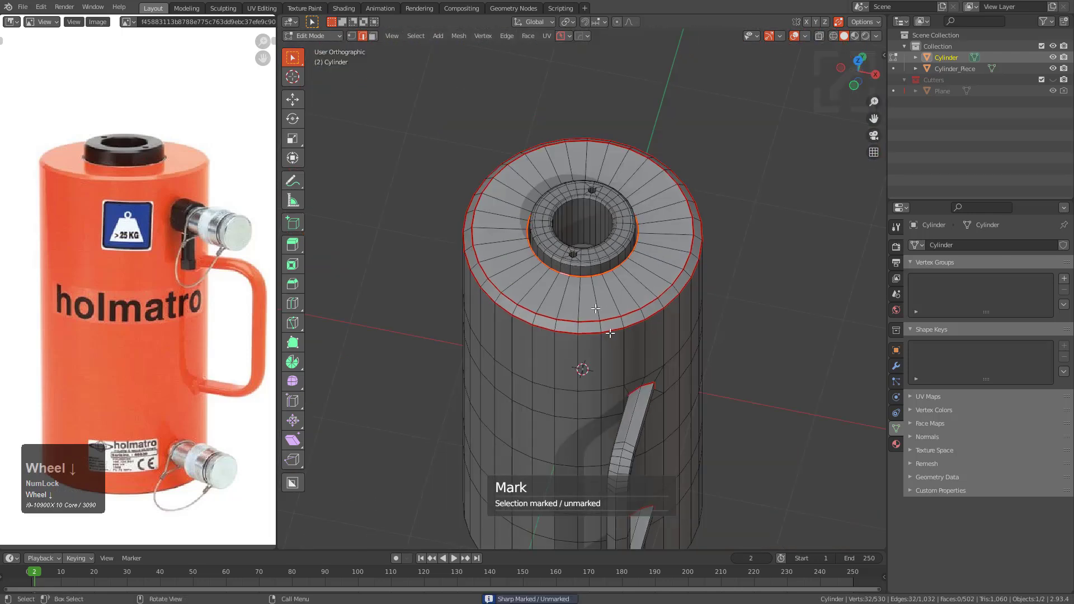
# - Add a level 2 subdivision to the cylinder body and turn off its wireframe display
pyautogui.press('Tab')
pyautogui.keyDown('shift'); pyautogui.moveTo(637, 375); pyautogui.dragTo(622, 226, button='middle'); pyautogui.keyUp('shift')
pyautogui.moveTo(642, 352); pyautogui.dragTo(727, 278, button='middle')
pyautogui.press('Tab')
pyautogui.scroll(1, 634, 292)
pyautogui.scroll(1, 642, 282)
pyautogui.press('Tab')
pyautogui.hotkey('ctrl', '2')
pyautogui.scroll(-1, 671, 302)
pyautogui.hotkey('alt', 'v')
pyautogui.click(656, 297)
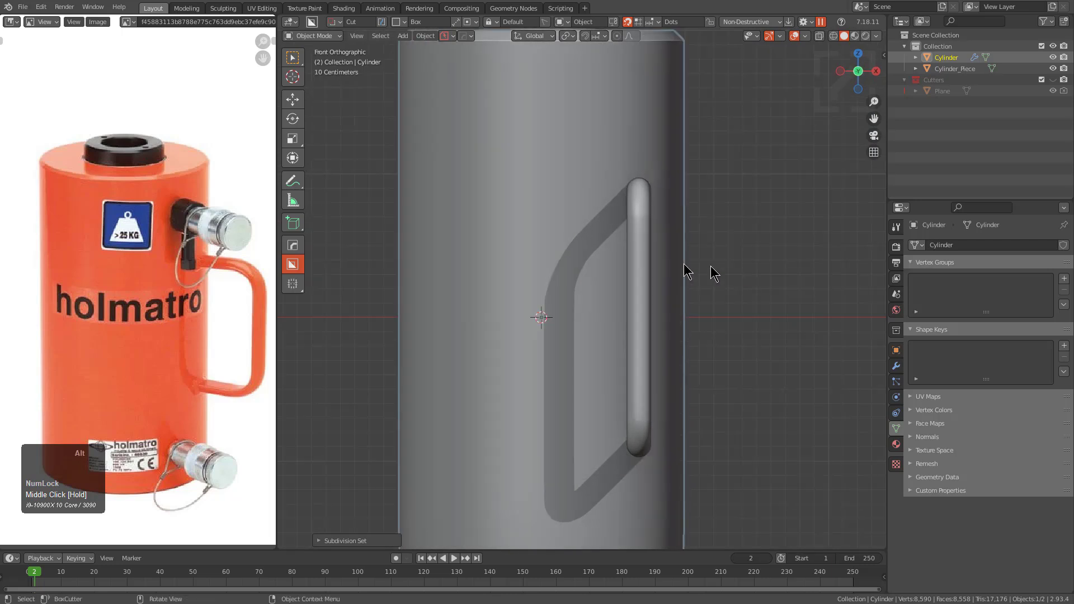
# - In front view, add two edge loops around the body above the handle, the second midway between the first and the existing loop below
pyautogui.moveTo(578, 272); pyautogui.dragTo(675, 264, button='middle')
pyautogui.scroll(2, 675, 230)
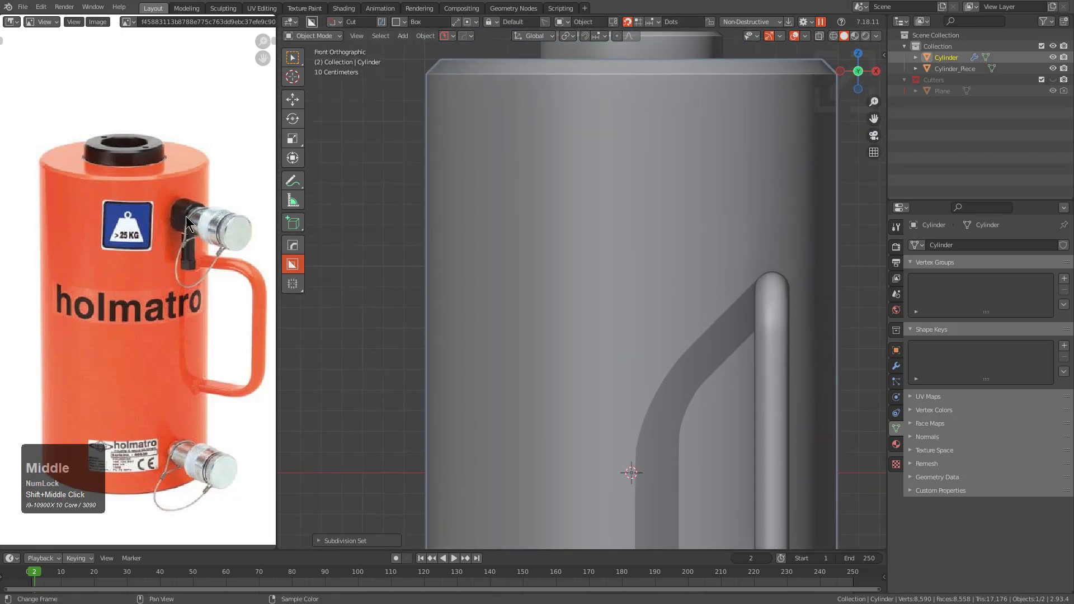
pyautogui.scroll(-1, 642, 225)
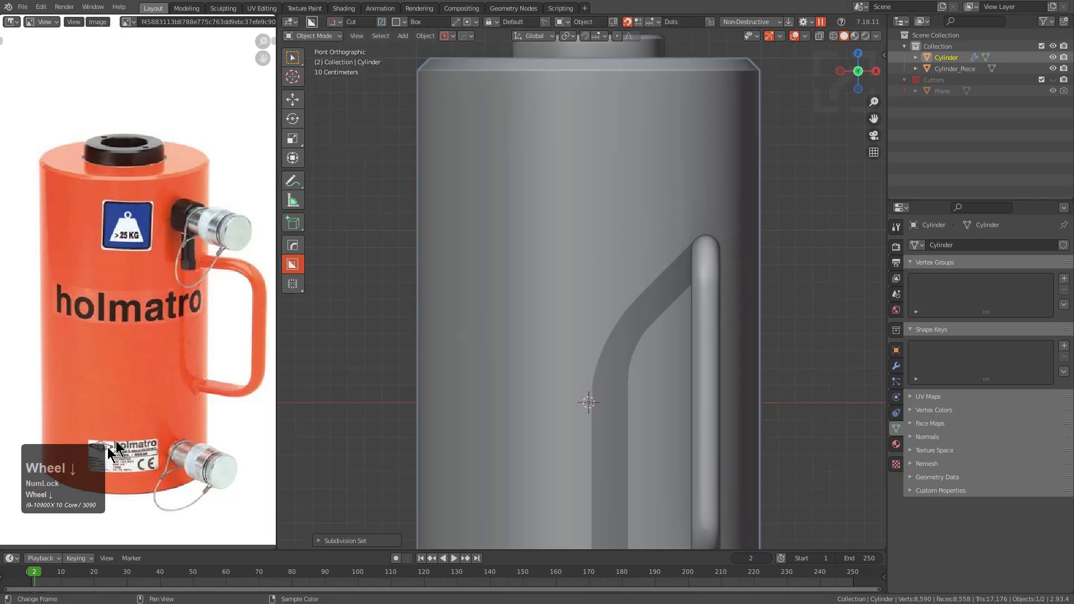
pyautogui.press('Tab')
pyautogui.scroll(2, 731, 221)
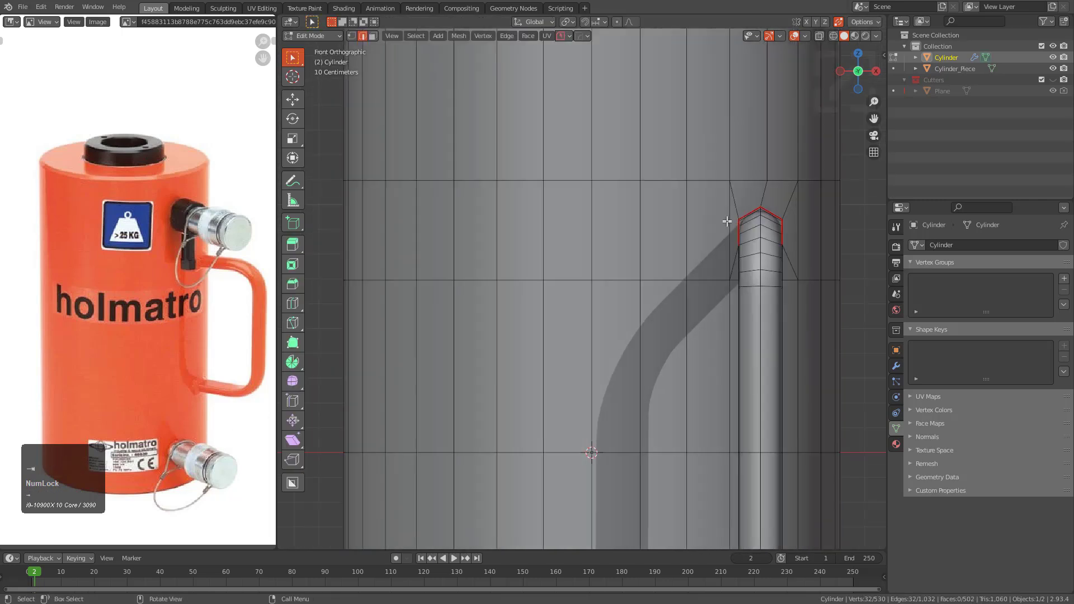
pyautogui.keyDown('shift'); pyautogui.moveTo(731, 221); pyautogui.dragTo(731, 323, button='middle'); pyautogui.keyUp('shift')
pyautogui.press('1')
pyautogui.hotkey('ctrl', 'r')
pyautogui.click(684, 186)
pyautogui.click(686, 199)
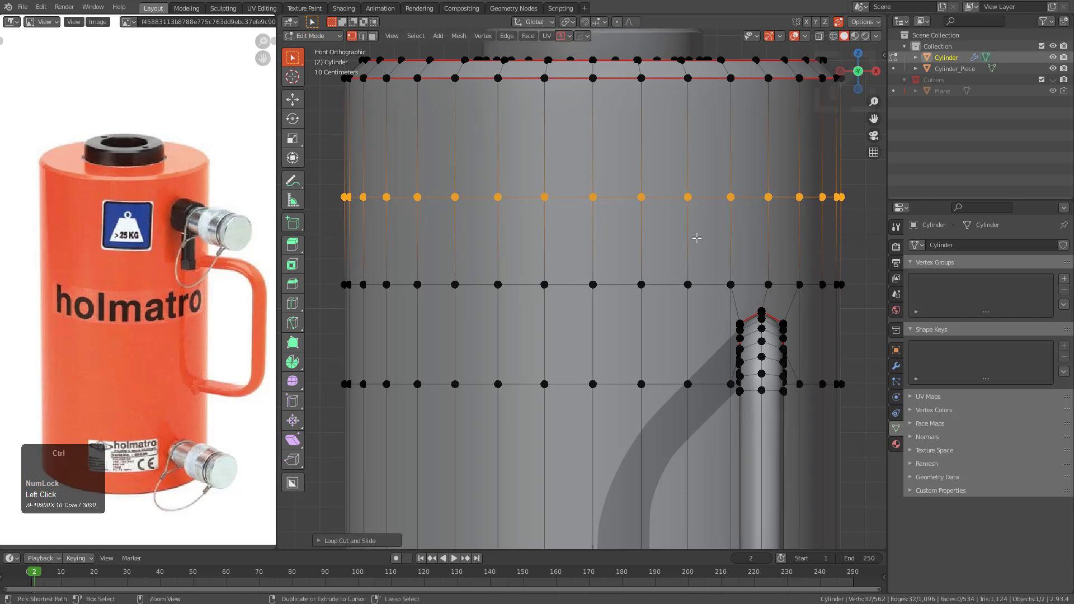
pyautogui.hotkey('ctrl', 'r')
pyautogui.click(694, 241)
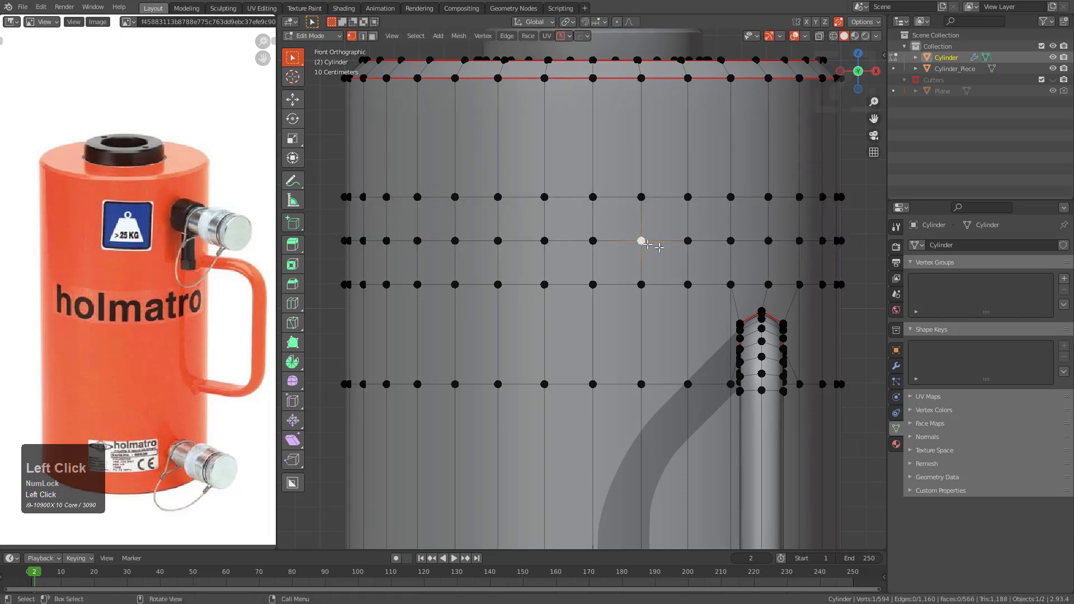
# - Create an eight-sided circle around a vertex of the middle loop, up and to the side of the handle
pyautogui.keyDown('shift'); pyautogui.moveTo(635, 241); pyautogui.dragTo(627, 231, button='middle'); pyautogui.keyUp('shift')
pyautogui.scroll(2, 693, 235)
pyautogui.press('q')
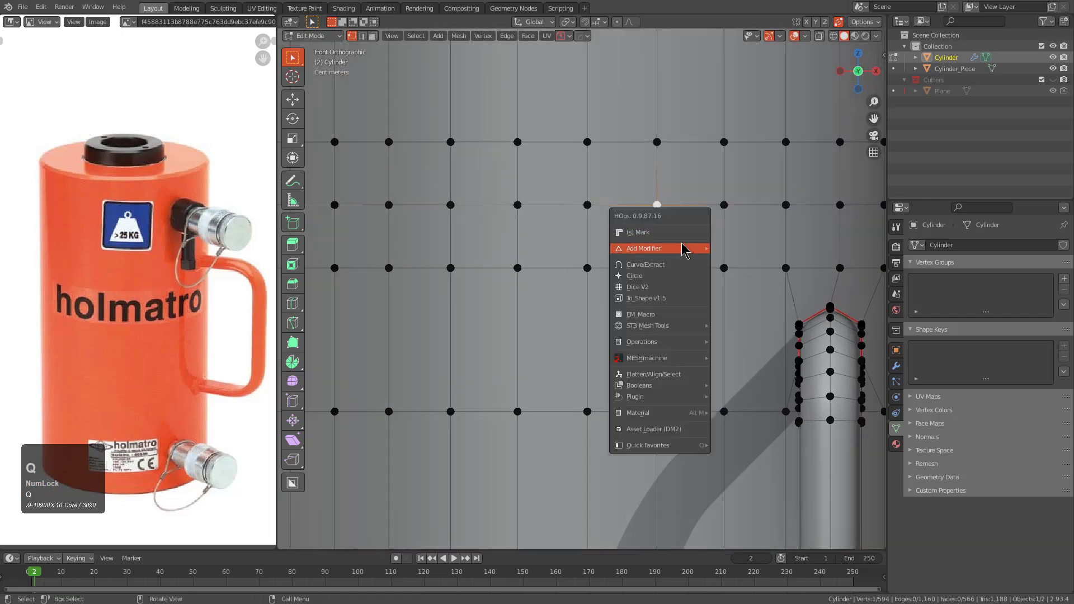
pyautogui.click(683, 276)
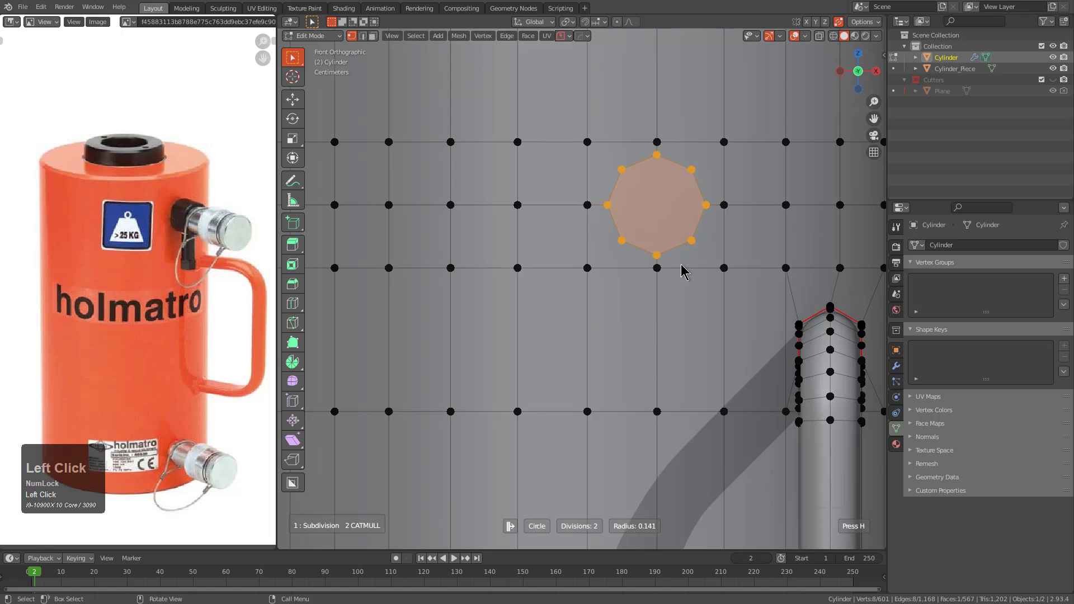
pyautogui.click(654, 247)
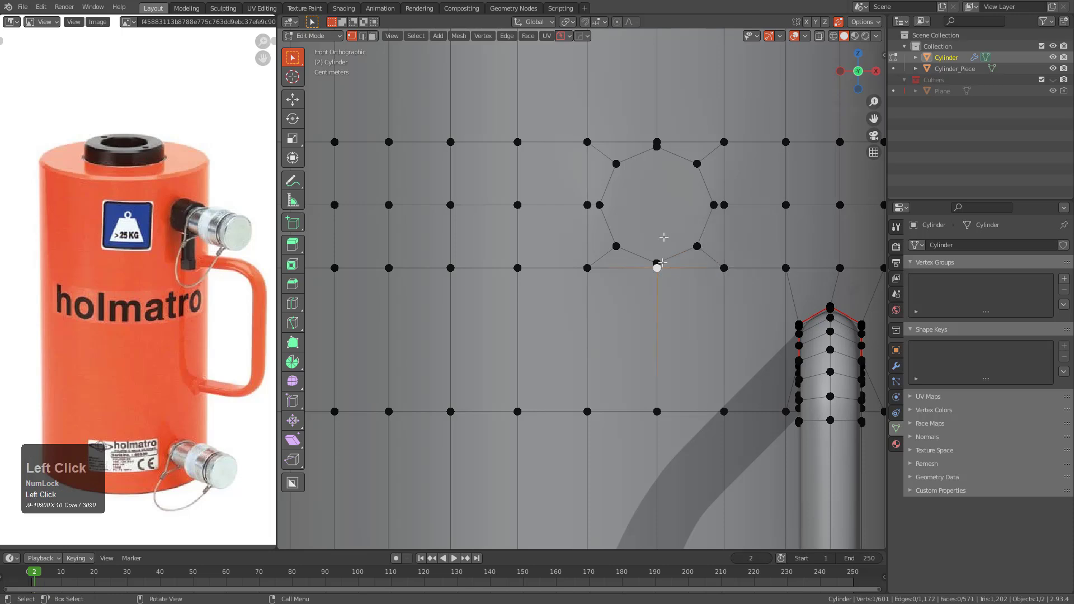
# - Round the ring around the circle by scaling its upper and lower vertices apart by 1.352 and sliding both side vertices outward
pyautogui.press('s')
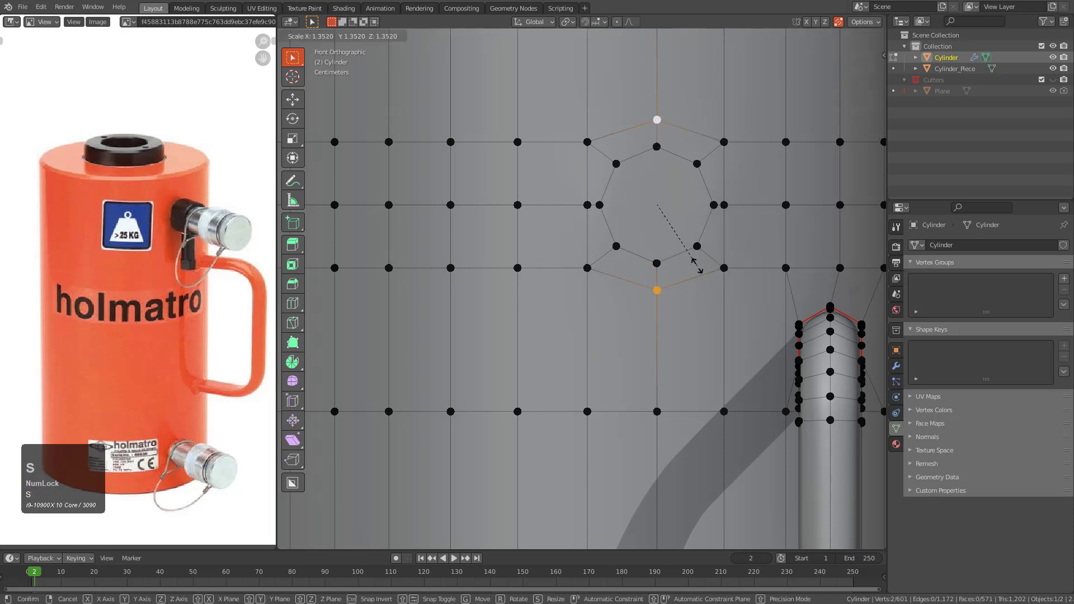
pyautogui.click(697, 267)
pyautogui.press('g')
pyautogui.press('g')
pyautogui.rightClick(573, 208)
pyautogui.press('g')
pyautogui.press('g')
pyautogui.click(568, 197)
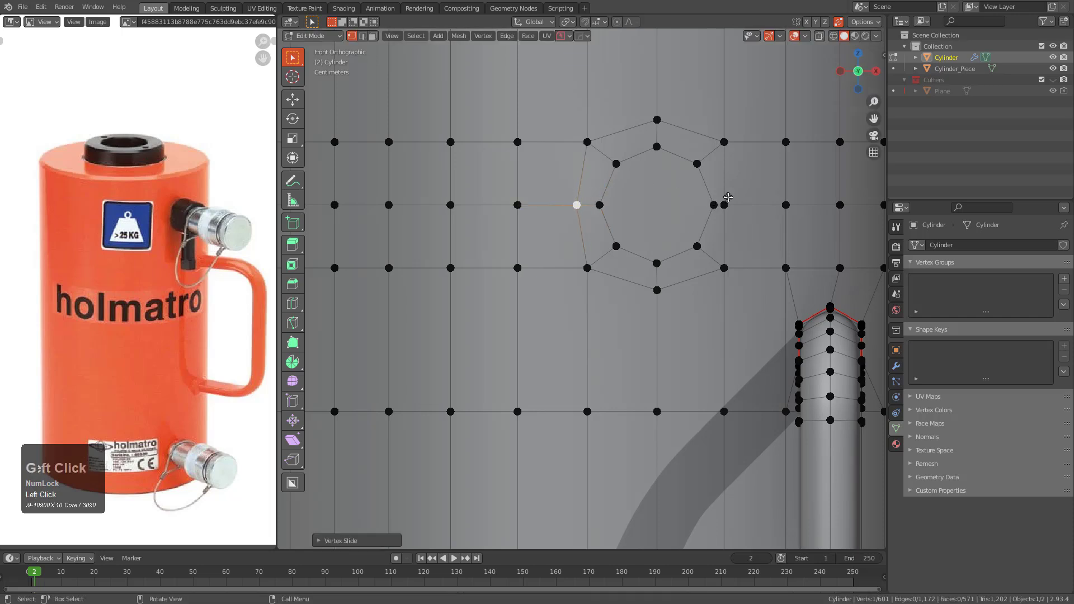
pyautogui.click(725, 205)
pyautogui.press('g')
pyautogui.press('g')
pyautogui.click(739, 204)
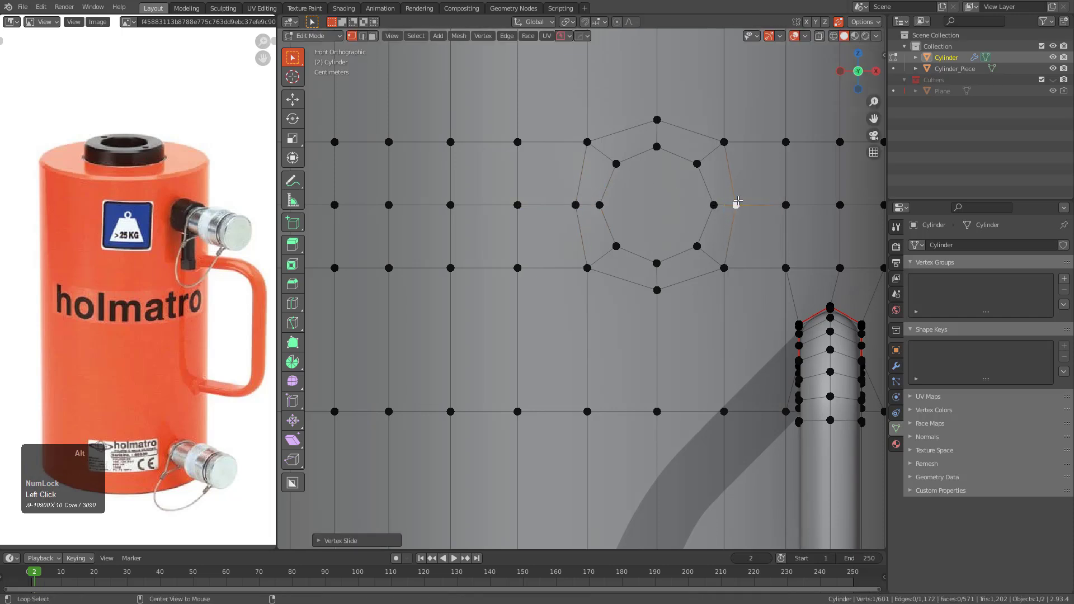
# - Select the octagonal circle face and extract it from the body as a separate piece
pyautogui.scroll(-2, 682, 198)
pyautogui.scroll(-1, 682, 198)
pyautogui.press('3')
pyautogui.click(625, 236)
pyautogui.press('KP_Decimal')
pyautogui.moveTo(633, 233); pyautogui.dragTo(656, 269, button='middle')
pyautogui.keyDown('shift'); pyautogui.scroll(-3, 652, 266); pyautogui.keyUp('shift')
pyautogui.keyDown('ctrl'); pyautogui.scroll(-2, 660, 267); pyautogui.keyUp('ctrl')
pyautogui.press('q')
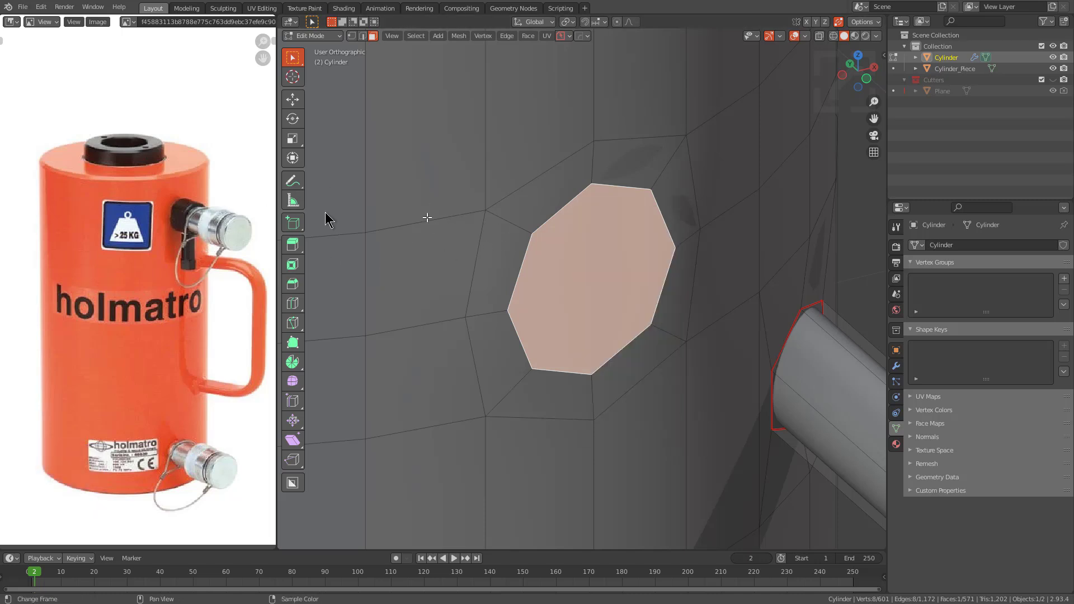
pyautogui.press('q')
pyautogui.click(621, 246)
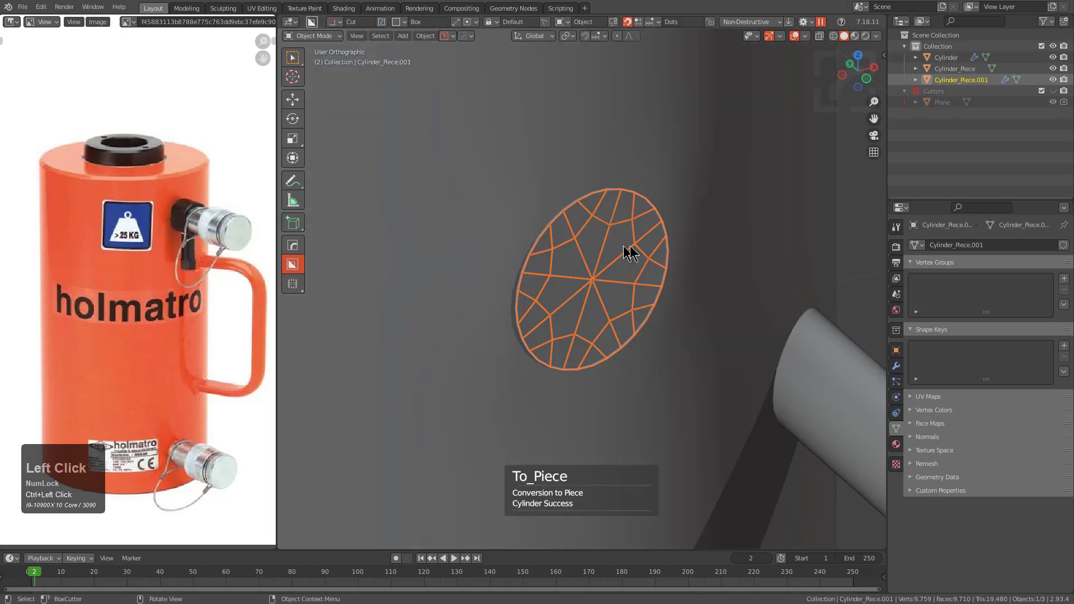
pyautogui.moveTo(622, 246); pyautogui.dragTo(630, 249, button='middle')
# - On the cylinder body, merge the circle's eight boundary vertices into one at their center
pyautogui.click(700, 155)
pyautogui.press('Tab')
pyautogui.hotkey('alt', 'z')
pyautogui.press('1')
pyautogui.click(523, 224)
pyautogui.keyDown('shift'); pyautogui.click(592, 183); pyautogui.keyUp('shift')
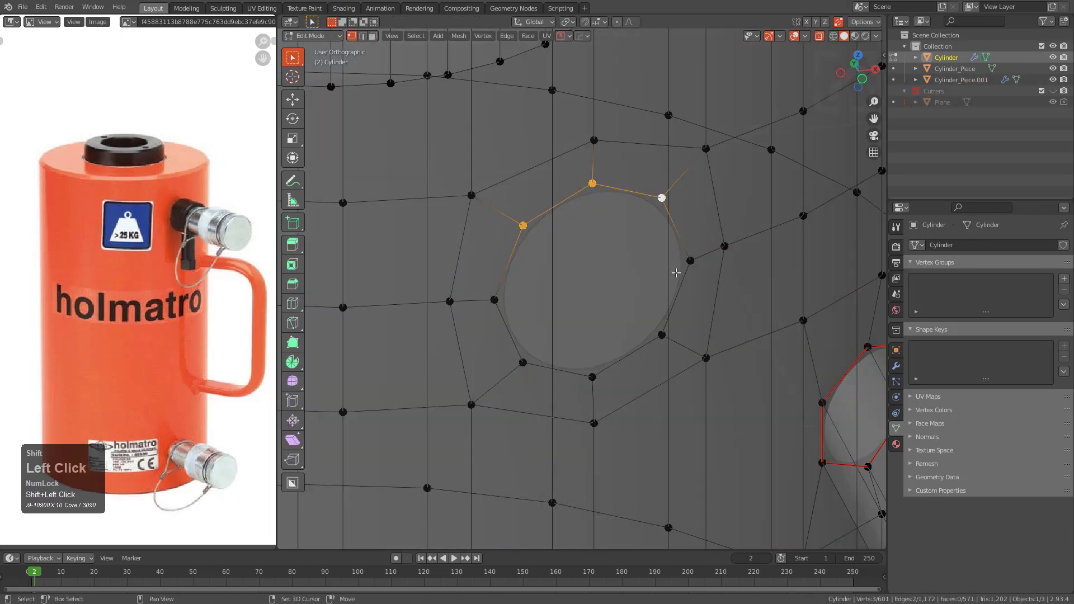
pyautogui.keyDown('shift'); pyautogui.click(510, 361); pyautogui.keyUp('shift')
pyautogui.keyDown('shift'); pyautogui.click(504, 301); pyautogui.keyUp('shift')
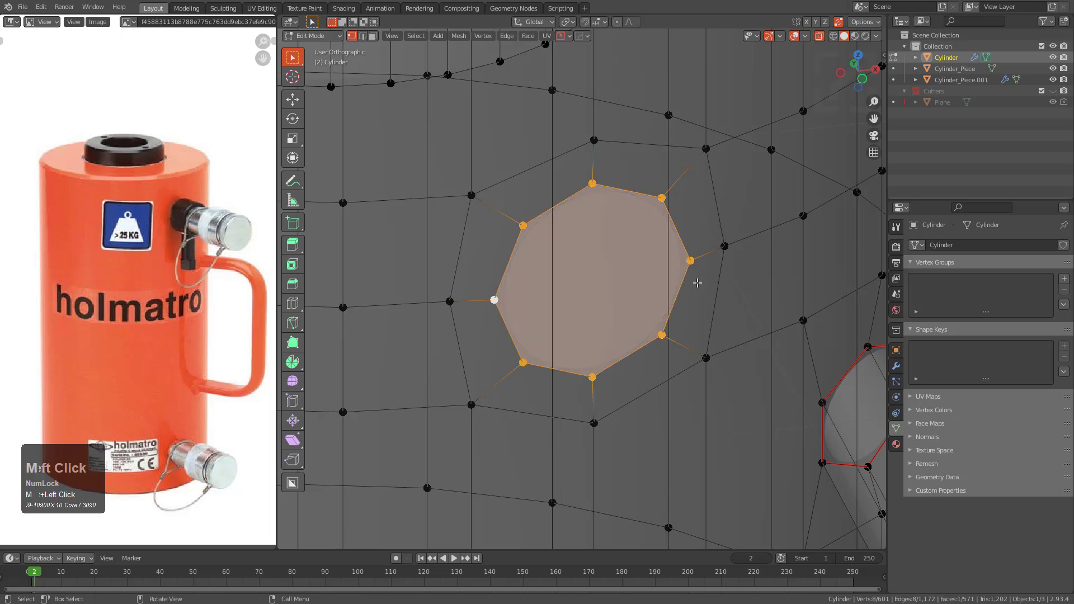
pyautogui.press('m')
pyautogui.click(678, 298)
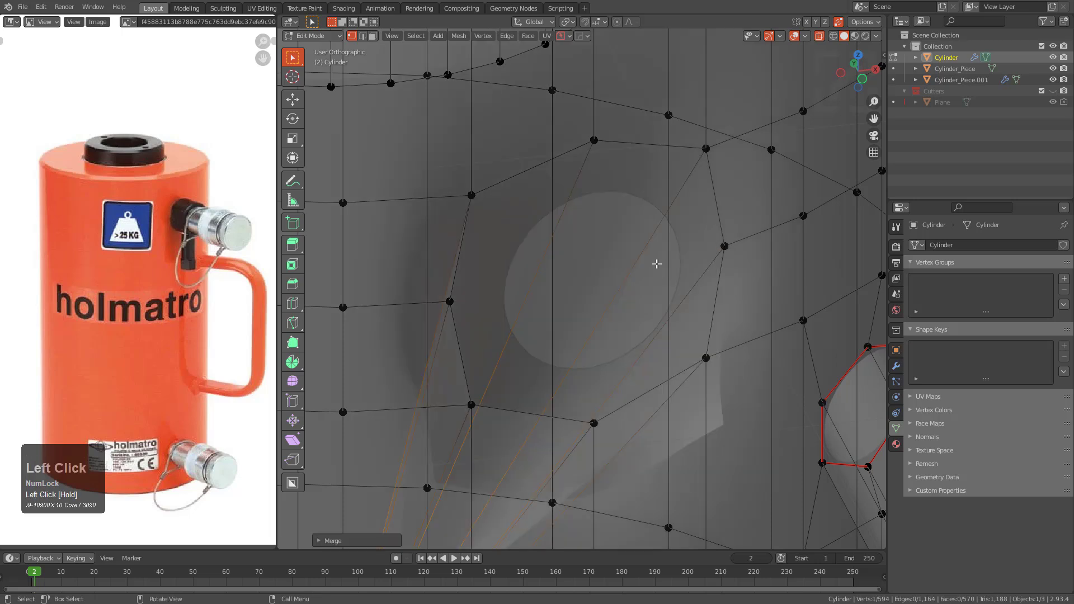
pyautogui.hotkey('ctrl', 'z')
pyautogui.press('m')
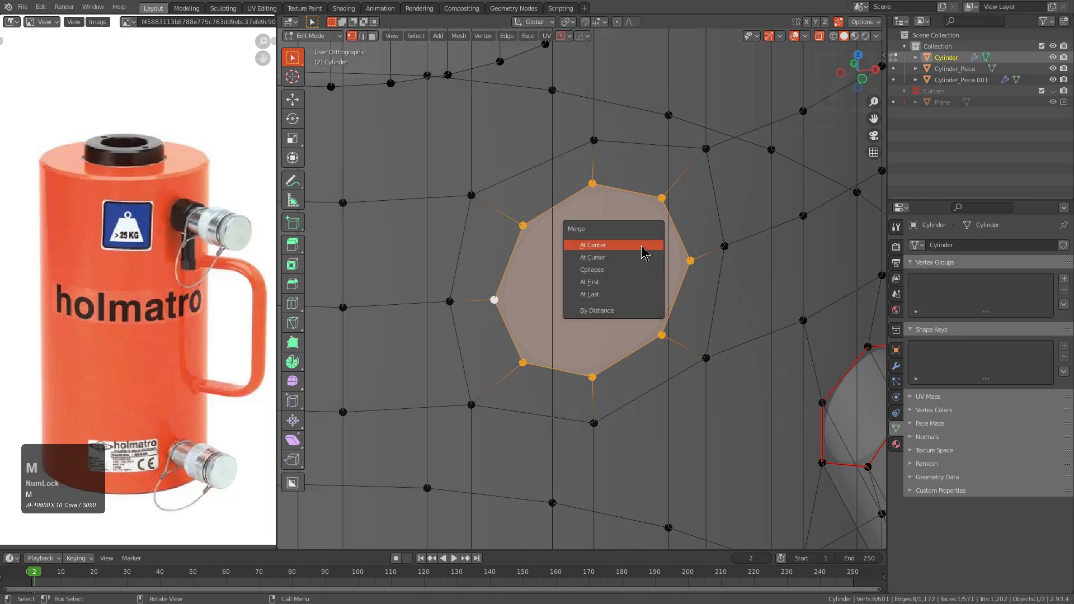
pyautogui.click(645, 254)
# - Dissolve the diagonal edges around the merged vertex and the two added loops around the body
pyautogui.press('2')
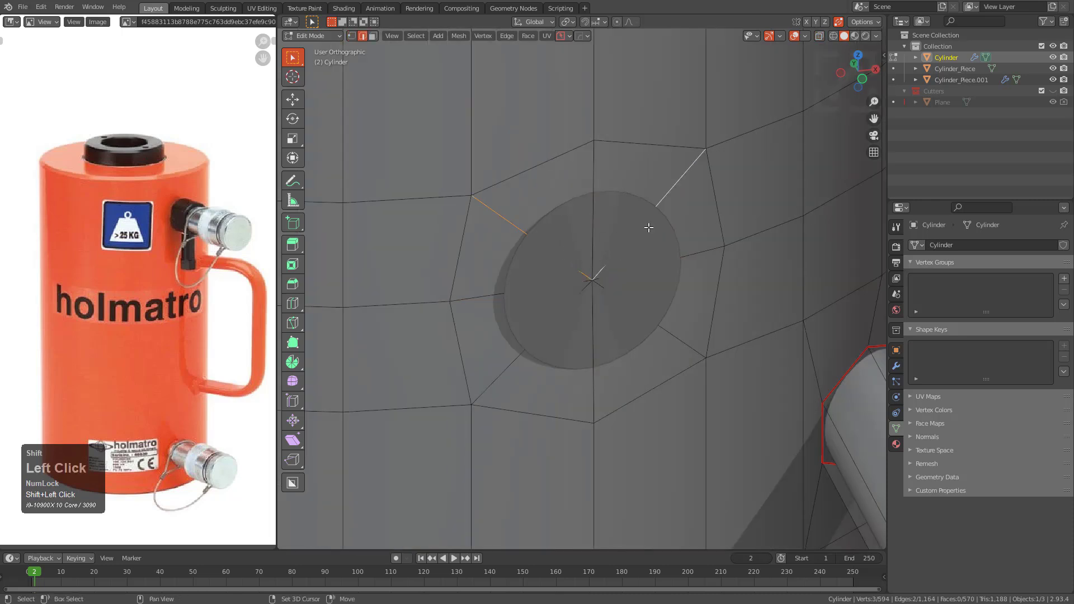
pyautogui.hotkey('ctrl', 'x')
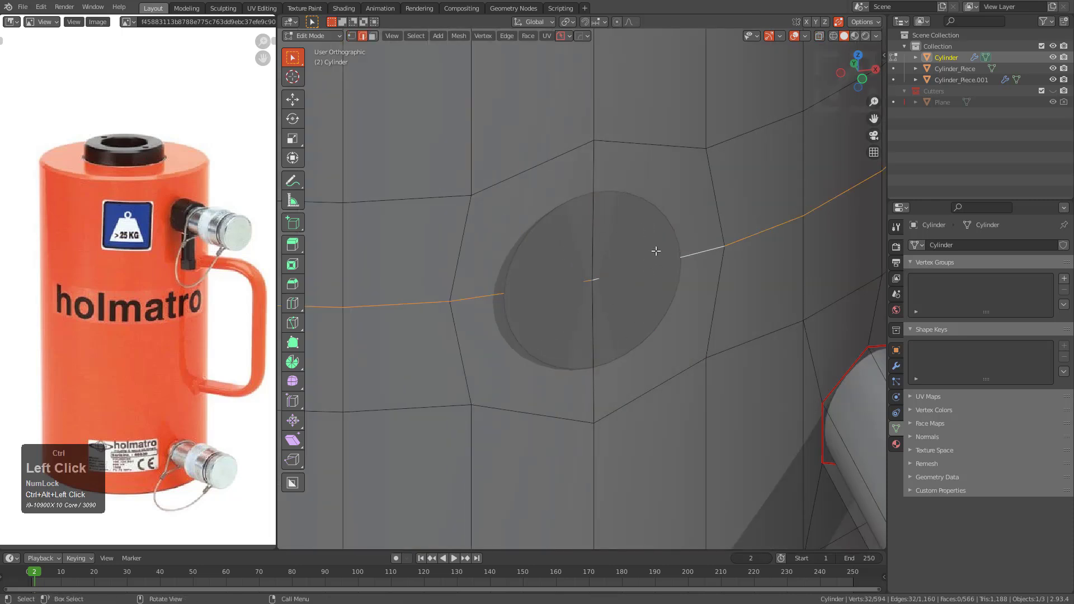
pyautogui.scroll(-4, 656, 251)
pyautogui.hotkey('ctrl', 'x')
pyautogui.moveTo(665, 240); pyautogui.dragTo(612, 228, button='middle')
pyautogui.keyDown('alt'); pyautogui.click(612, 227); pyautogui.keyUp('alt')
pyautogui.hotkey('ctrl', 'x')
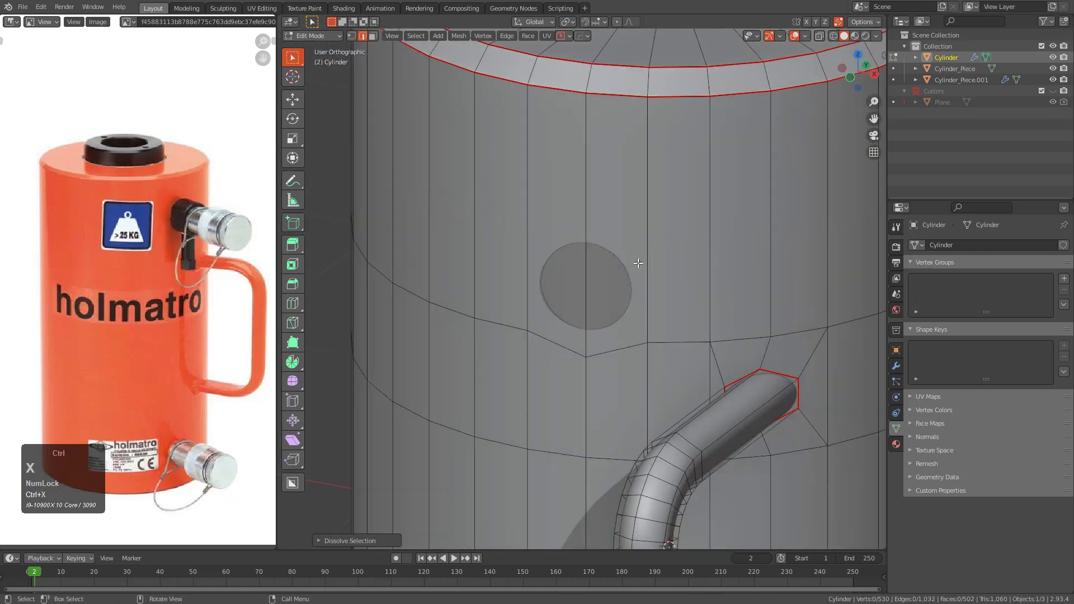
# - Slide the displaced vertex below the circular piece up into line with its edge loop and finish editing the body
pyautogui.moveTo(641, 261); pyautogui.dragTo(628, 304, button='middle')
pyautogui.press('1')
pyautogui.click(585, 353)
pyautogui.press('g')
pyautogui.press('g')
pyautogui.click(582, 331)
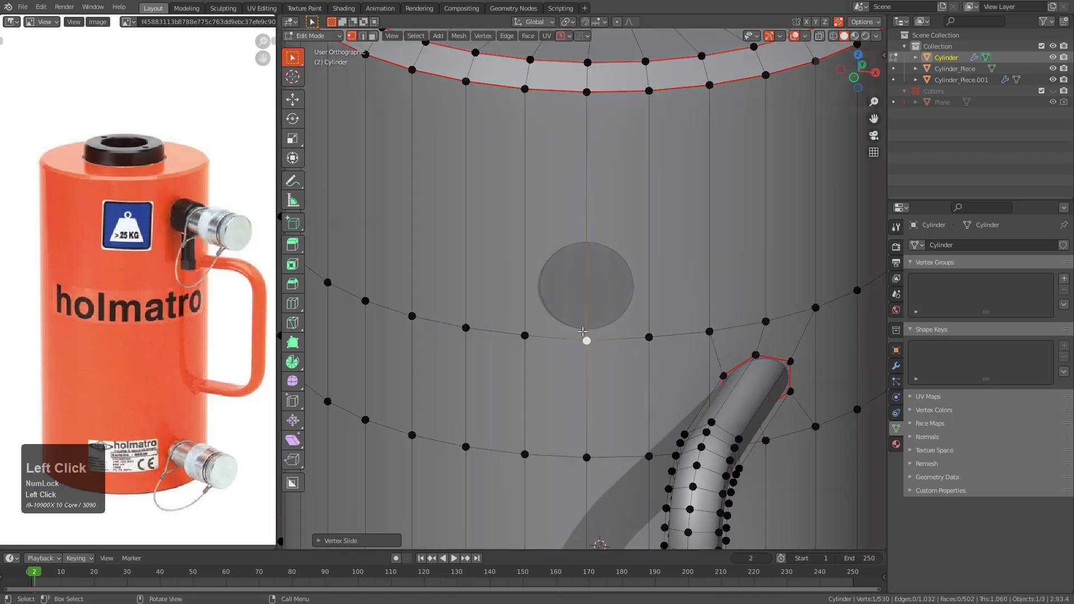
pyautogui.press('Tab')
# - Examine the upper hose connector and its black fitting in the reference image
pyautogui.scroll(2, 186, 203)
pyautogui.moveTo(187, 204); pyautogui.dragTo(80, 222, button='middle')
pyautogui.scroll(1, 81, 221)
pyautogui.scroll(-6, 164, 218)
pyautogui.moveTo(164, 218); pyautogui.dragTo(97, 151, button='middle')
pyautogui.scroll(4, 92, 219)
pyautogui.moveTo(45, 204); pyautogui.dragTo(181, 230, button='middle')
pyautogui.scroll(1, 182, 230)
# - Connect the opposite vertices of the circular side piece with two edges crossing at its center
pyautogui.moveTo(582, 270); pyautogui.dragTo(623, 334, button='middle')
pyautogui.click(608, 290)
pyautogui.keyDown('alt'); pyautogui.scroll(-2, 578, 254); pyautogui.keyUp('alt')
pyautogui.press('Tab')
pyautogui.scroll(1, 624, 334)
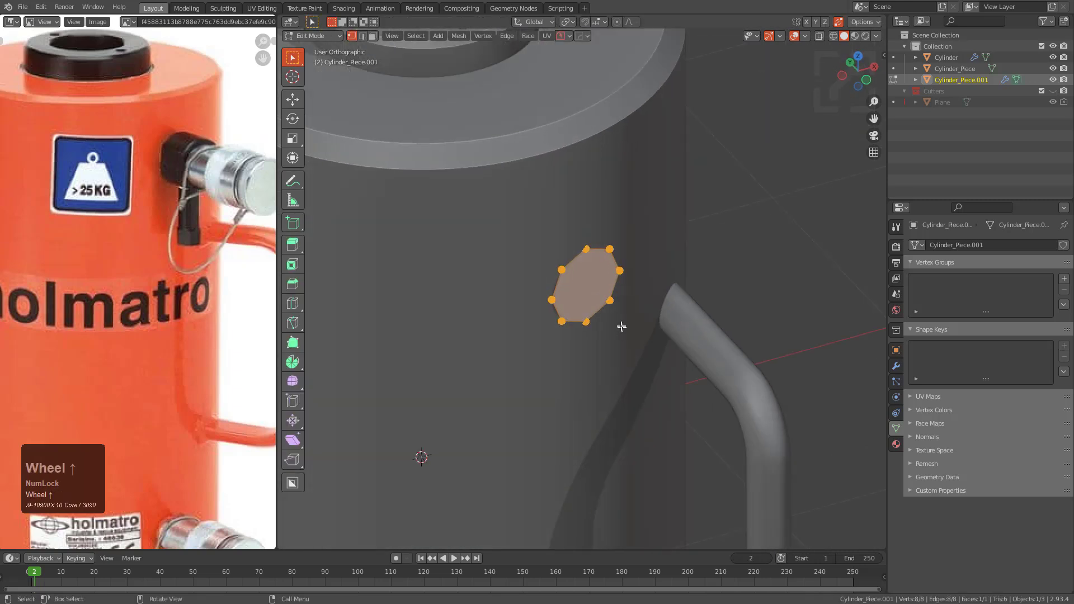
pyautogui.scroll(1, 624, 334)
pyautogui.click(587, 241)
pyautogui.keyDown('shift'); pyautogui.click(587, 328); pyautogui.keyUp('shift')
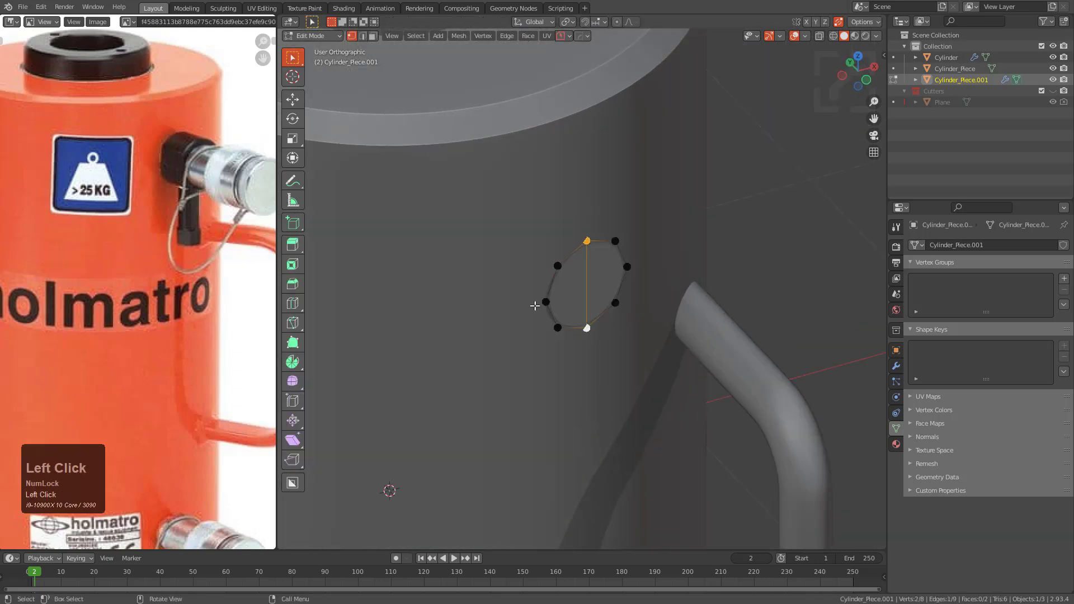
pyautogui.press('j')
pyautogui.scroll(2, 615, 275)
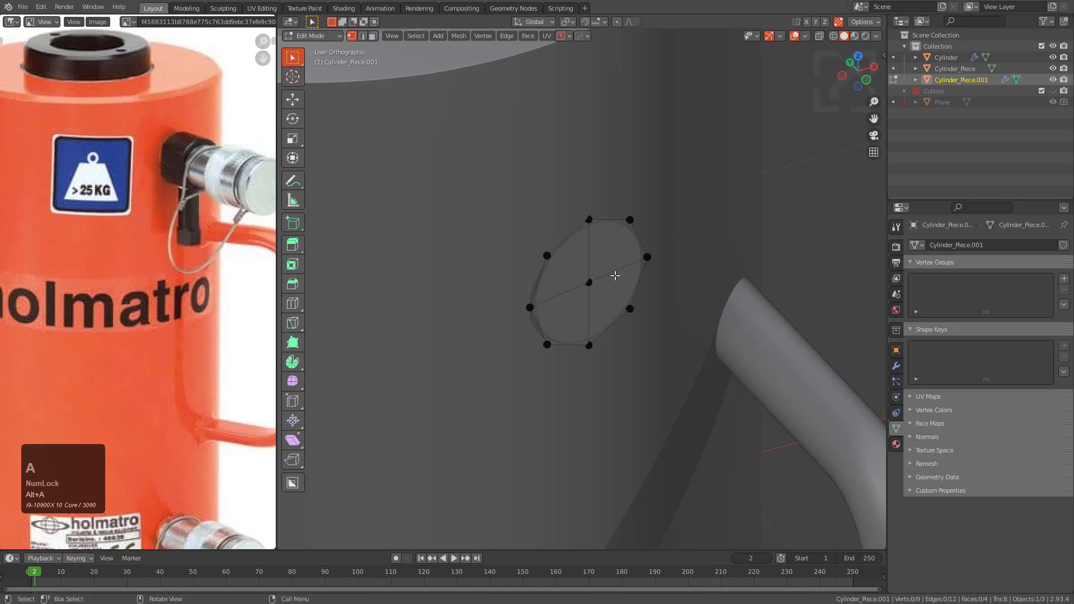
# - Extrude the whole circular piece and pull its front face outward along Y to form a short connector cylinder
pyautogui.press('a')
pyautogui.moveTo(616, 276); pyautogui.dragTo(628, 304, button='middle')
pyautogui.press('e')
pyautogui.click(604, 271)
pyautogui.hotkey('alt', 'z')
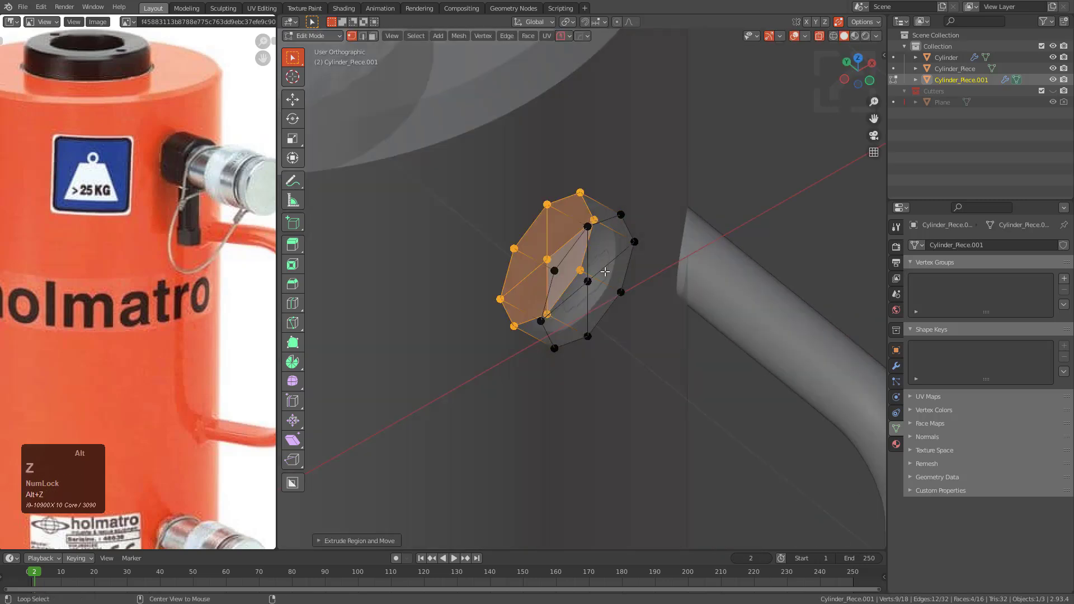
pyautogui.hotkey('ctrl', 'i')
pyautogui.press('g')
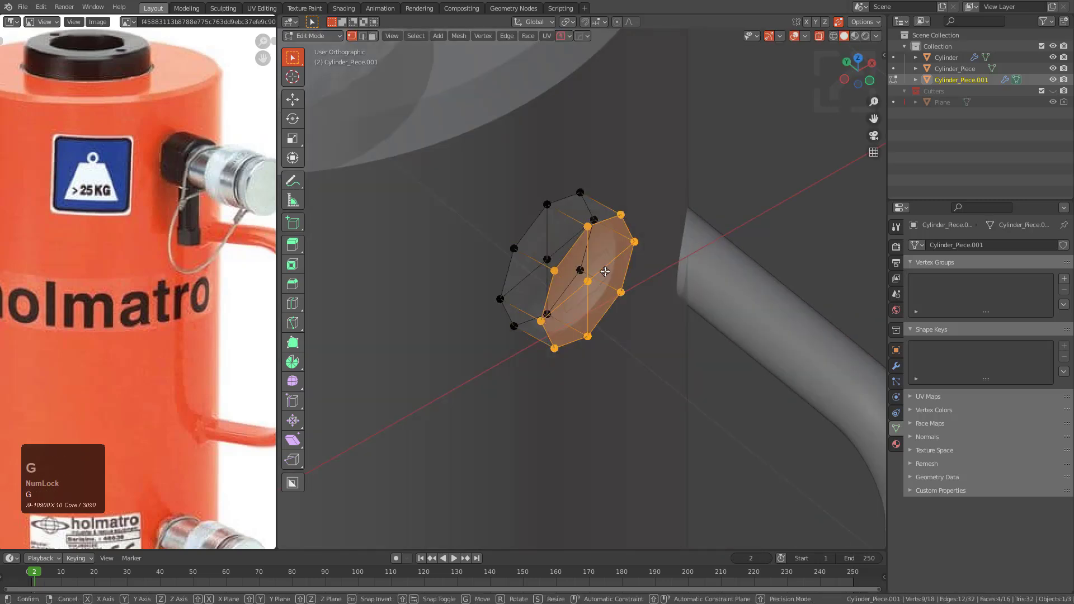
pyautogui.press('y')
pyautogui.click(666, 324)
pyautogui.hotkey('alt', 'z')
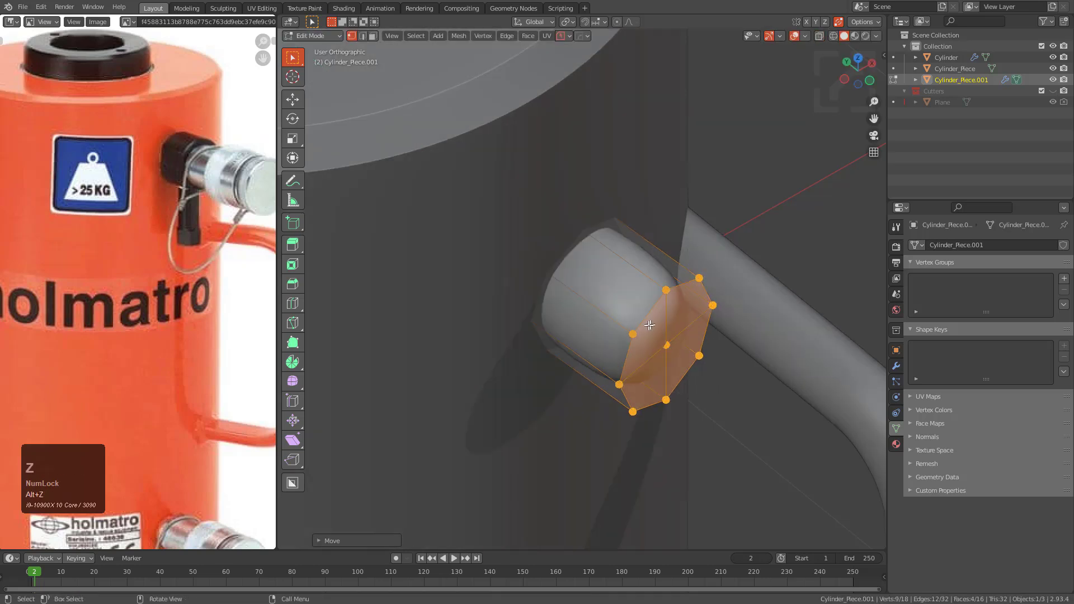
# - Compare the connector with the reference image and mark its front rim edges as sharp
pyautogui.moveTo(666, 323); pyautogui.dragTo(642, 313, button='middle')
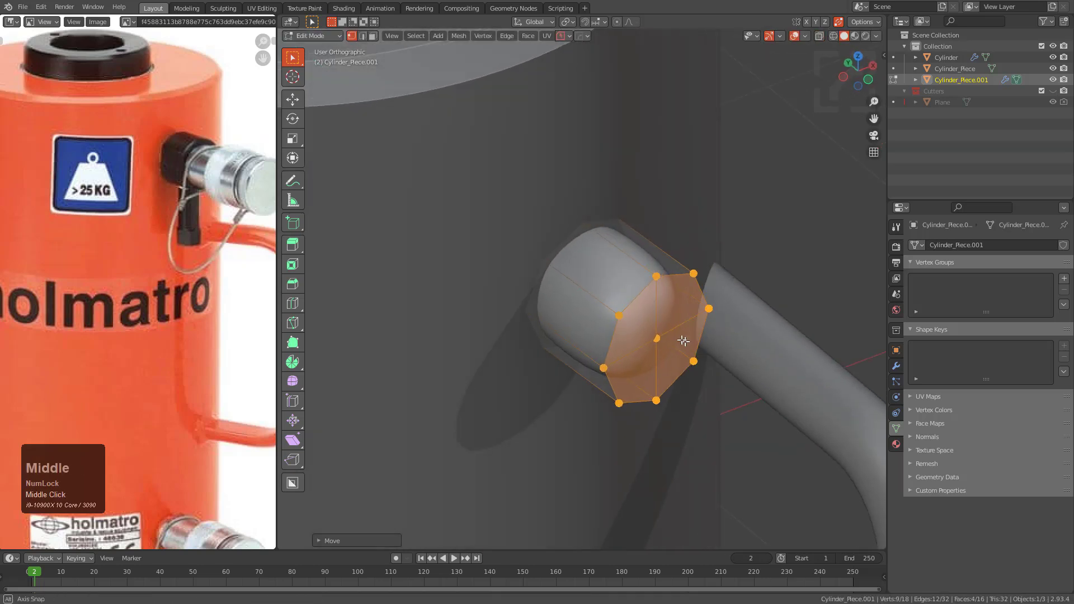
pyautogui.moveTo(689, 343); pyautogui.dragTo(663, 329, button='middle')
pyautogui.scroll(2, 152, 192)
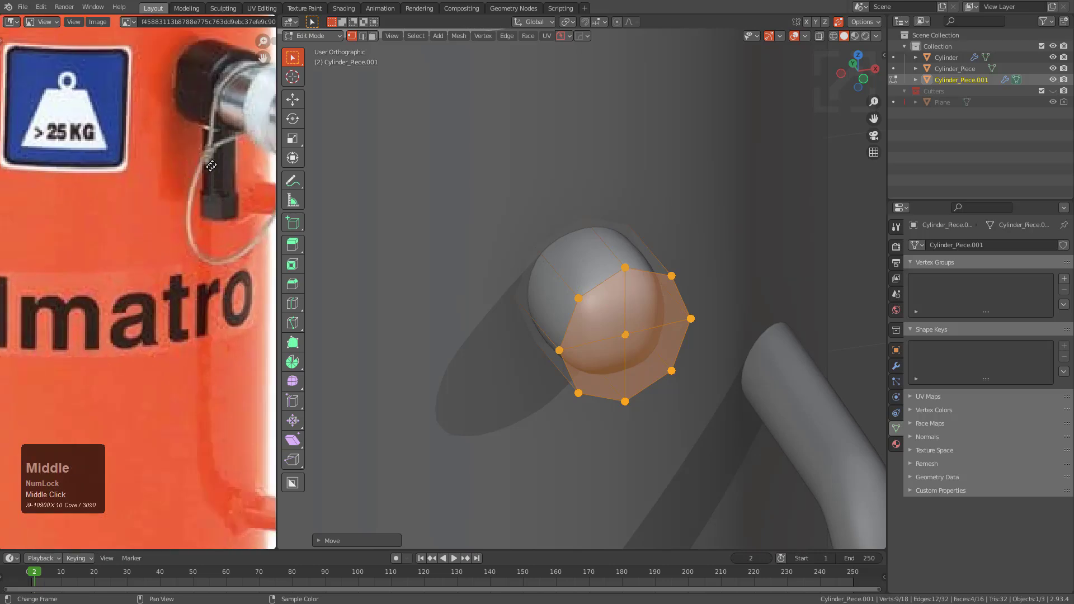
pyautogui.moveTo(219, 100); pyautogui.dragTo(182, 179, button='middle')
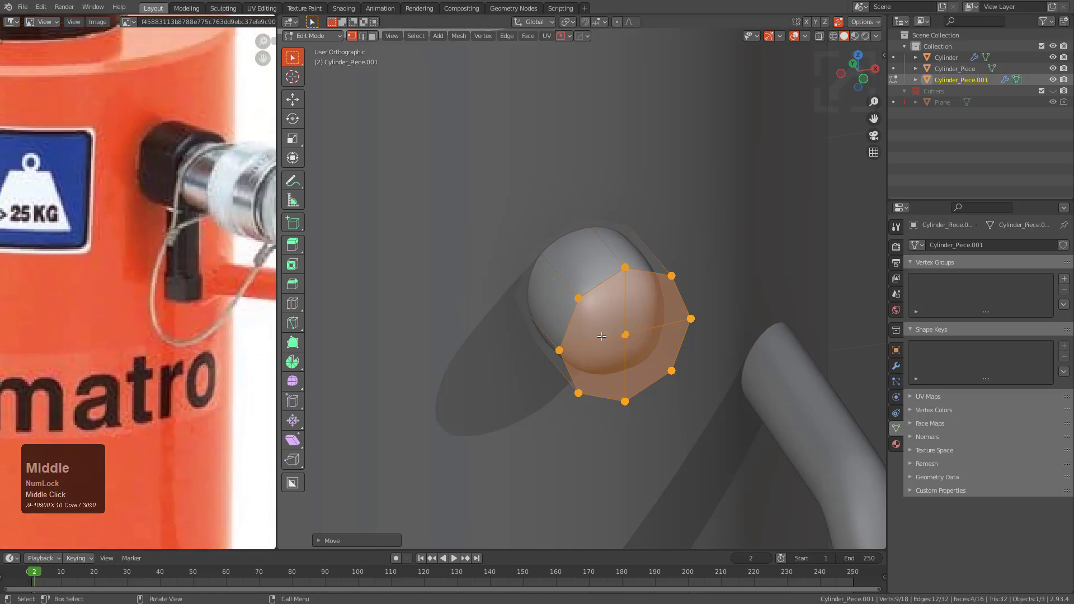
pyautogui.scroll(-2, 140, 286)
pyautogui.moveTo(198, 276); pyautogui.dragTo(180, 275, button='middle')
pyautogui.moveTo(607, 340); pyautogui.dragTo(662, 339, button='middle')
pyautogui.keyDown('shift'); pyautogui.click(661, 338); pyautogui.keyUp('shift')
pyautogui.press('q')
pyautogui.click(669, 294)
# - Flatten the connector's outer end in top view by scaling its vertices to 0 along Y
pyautogui.moveTo(668, 297); pyautogui.dragTo(613, 386, button='middle')
pyautogui.hotkey('alt', 'z')
pyautogui.keyDown('alt'); pyautogui.scroll(-1, 601, 415); pyautogui.keyUp('alt')
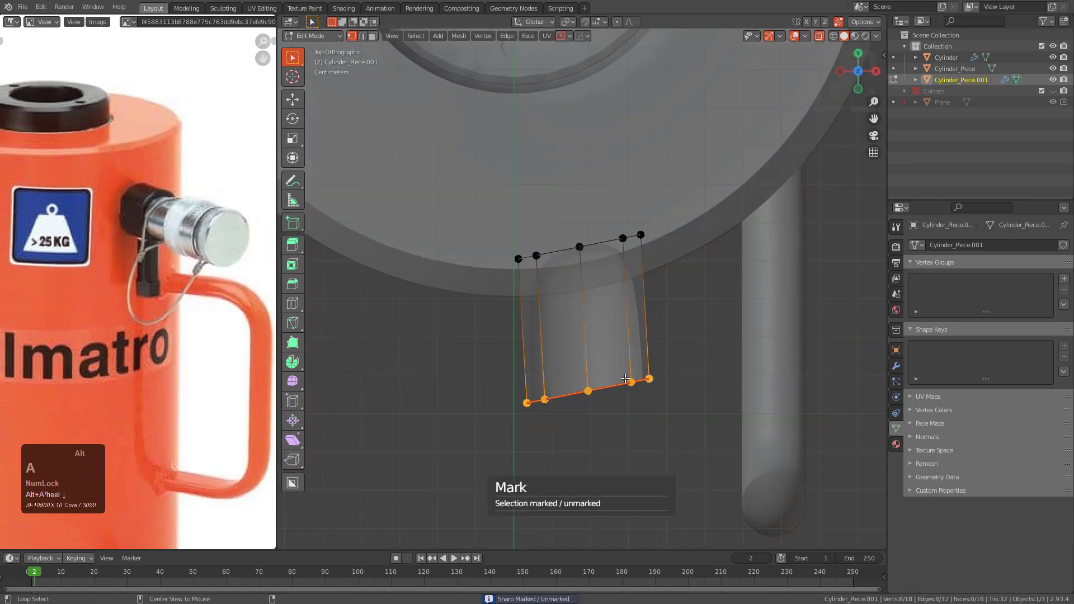
pyautogui.moveTo(703, 339); pyautogui.dragTo(480, 468)
pyautogui.press('s')
pyautogui.press('y')
pyautogui.press('0')
pyautogui.press('KP_Enter')
pyautogui.hotkey('alt', 'z')
# - Delete all connector vertices except the flattened outer face
pyautogui.moveTo(565, 451); pyautogui.dragTo(690, 343, button='middle')
pyautogui.scroll(-1, 604, 340)
pyautogui.hotkey('alt', 'z')
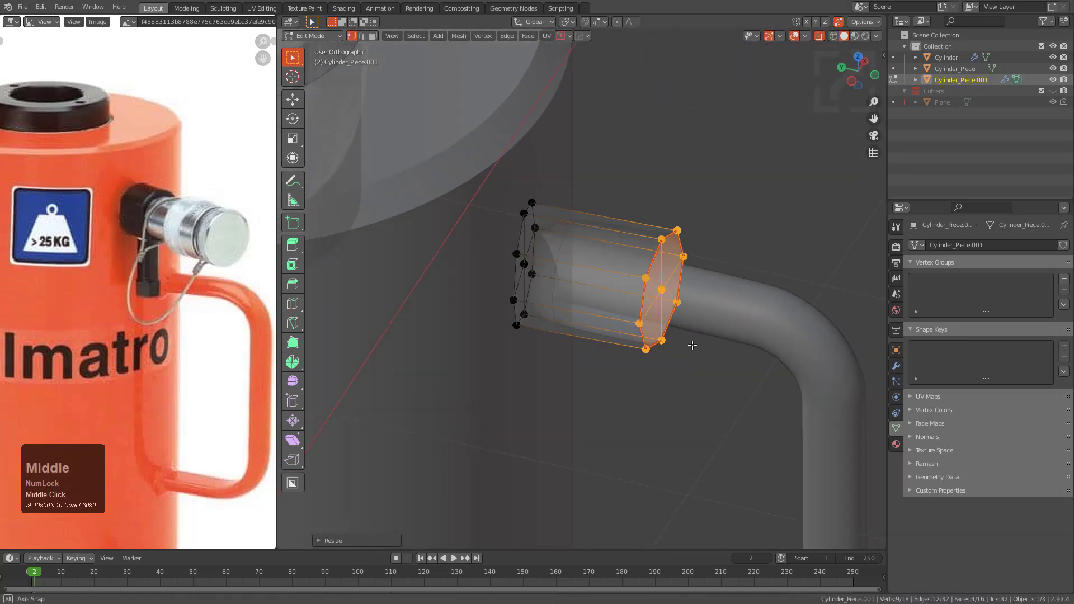
pyautogui.hotkey('ctrl', 'i')
pyautogui.press('x')
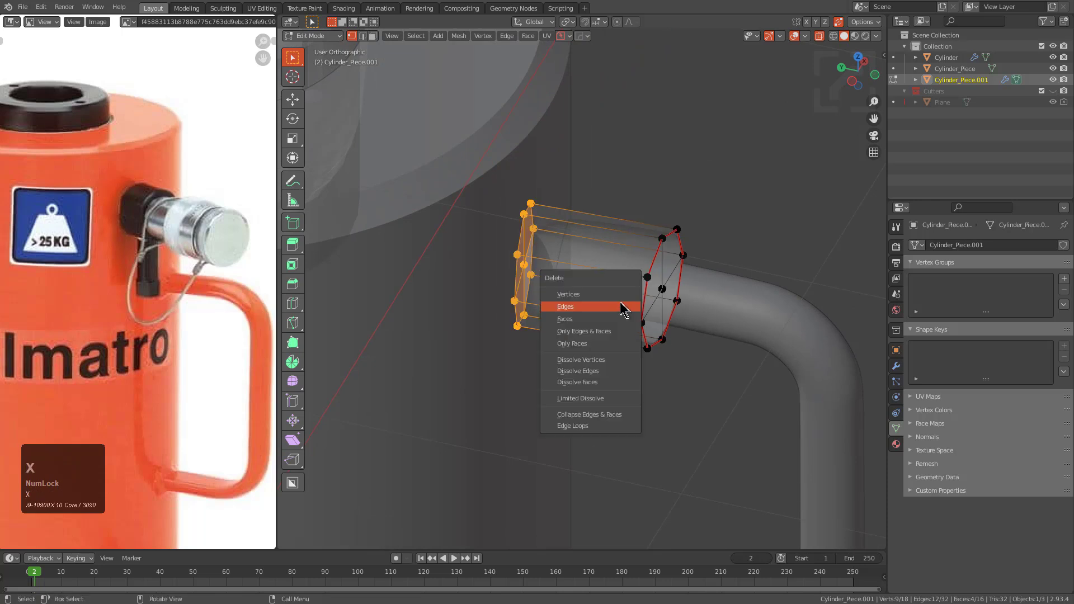
pyautogui.click(612, 294)
# - Extrude the remaining flat face along Y to rebuild the connector as a straight barrel meeting the body
pyautogui.press('a')
pyautogui.press('e')
pyautogui.click(620, 245)
pyautogui.hotkey('alt', 'z')
pyautogui.moveTo(621, 256); pyautogui.dragTo(684, 312, button='middle')
pyautogui.scroll(-3, 537, 247)
# - Add a slightly wider collar to the connector by extruding its front face in place, scaling it up and extruding outward
pyautogui.press('1')
pyautogui.press('3')
pyautogui.click(637, 297)
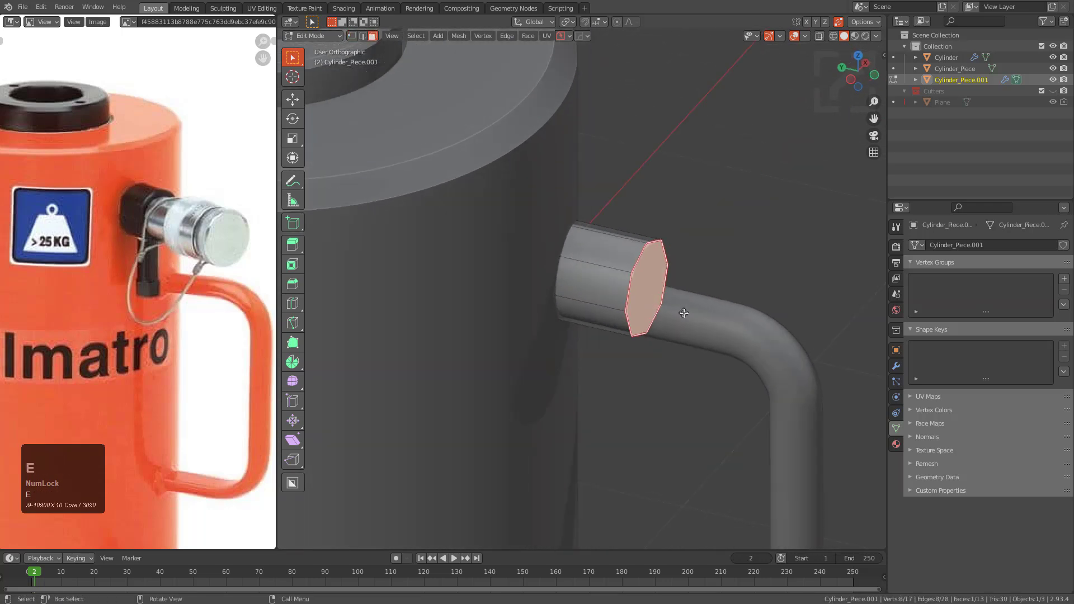
pyautogui.press('e')
pyautogui.rightClick(685, 313)
pyautogui.press('s')
pyautogui.click(697, 315)
pyautogui.press('e')
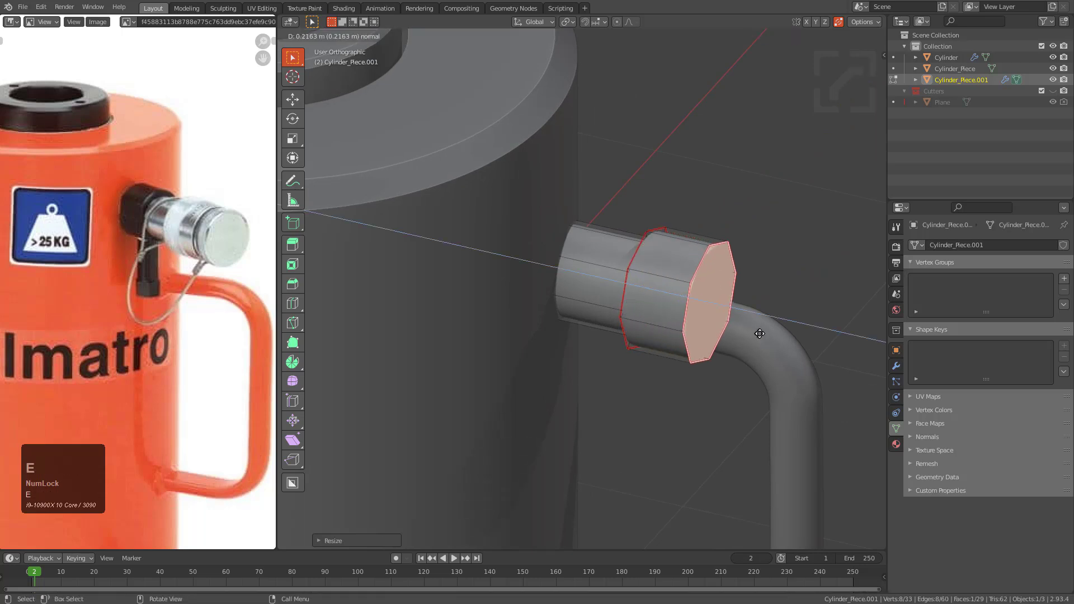
pyautogui.click(741, 325)
# - Add a second wider section by extruding the collar's face in place, scaling it about 1.27 and extruding outward
pyautogui.press('e')
pyautogui.rightClick(740, 325)
pyautogui.press('s')
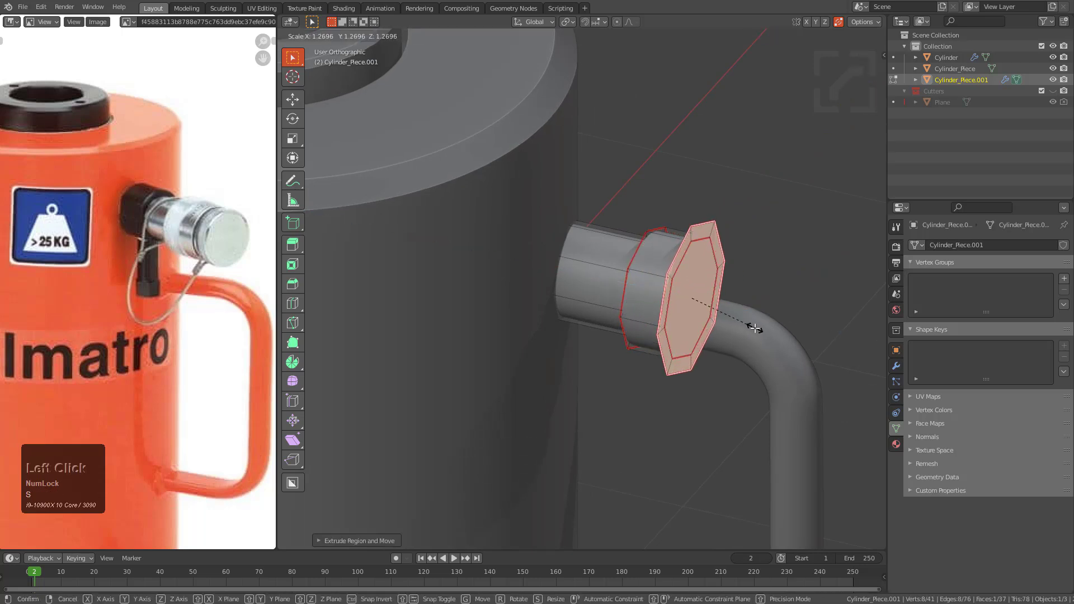
pyautogui.click(753, 328)
pyautogui.press('e')
pyautogui.click(872, 364)
# - Cut an edge loop around the connector's widest section and slide it close to the front rim
pyautogui.moveTo(872, 365); pyautogui.dragTo(747, 239, button='middle')
pyautogui.hotkey('ctrl', 'r')
pyautogui.click(713, 254)
pyautogui.hotkey('ctrl', 'z')
pyautogui.hotkey('ctrl', 'r')
pyautogui.click(710, 244)
pyautogui.click(739, 256)
# - Try a narrow edge panel along the new loop near the front rim, and undo it
pyautogui.scroll(3, 737, 251)
pyautogui.press('q')
pyautogui.click(720, 334)
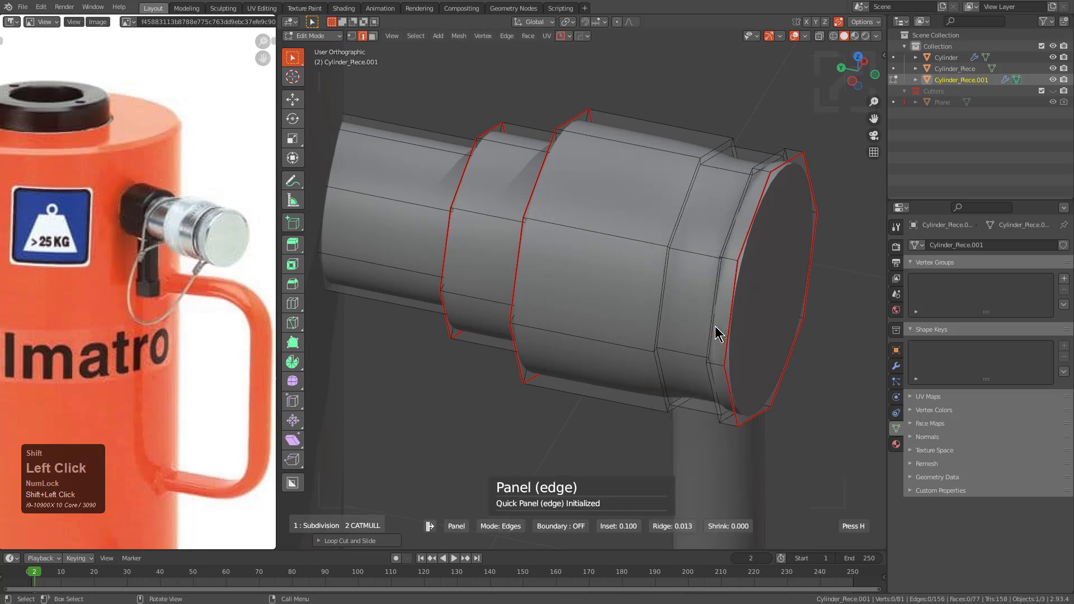
pyautogui.keyDown('shift'); pyautogui.click(712, 324); pyautogui.keyUp('shift')
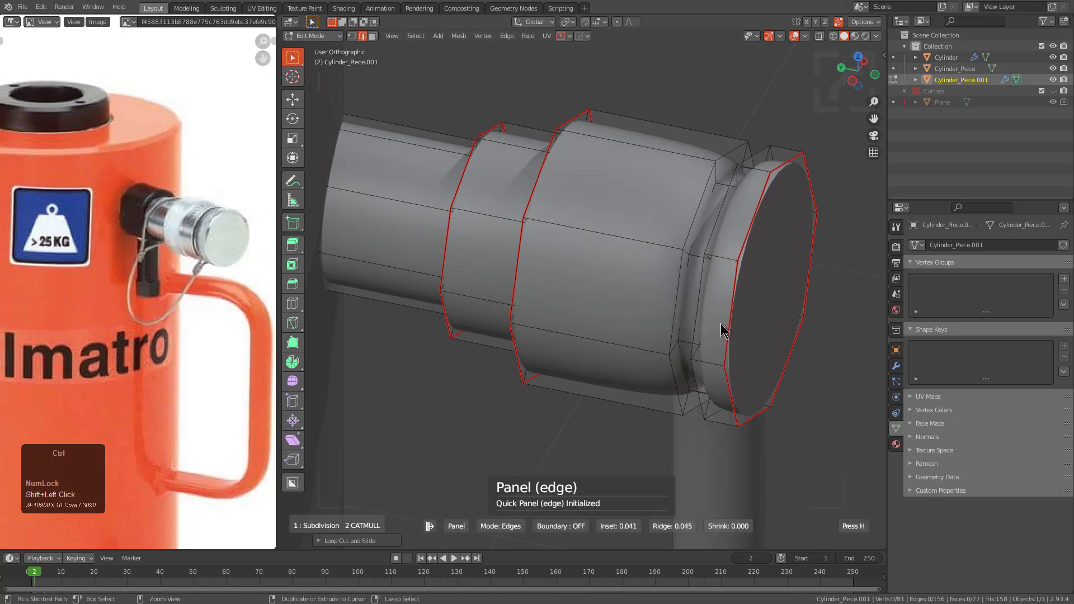
pyautogui.click(722, 323)
pyautogui.hotkey('ctrl', 'z')
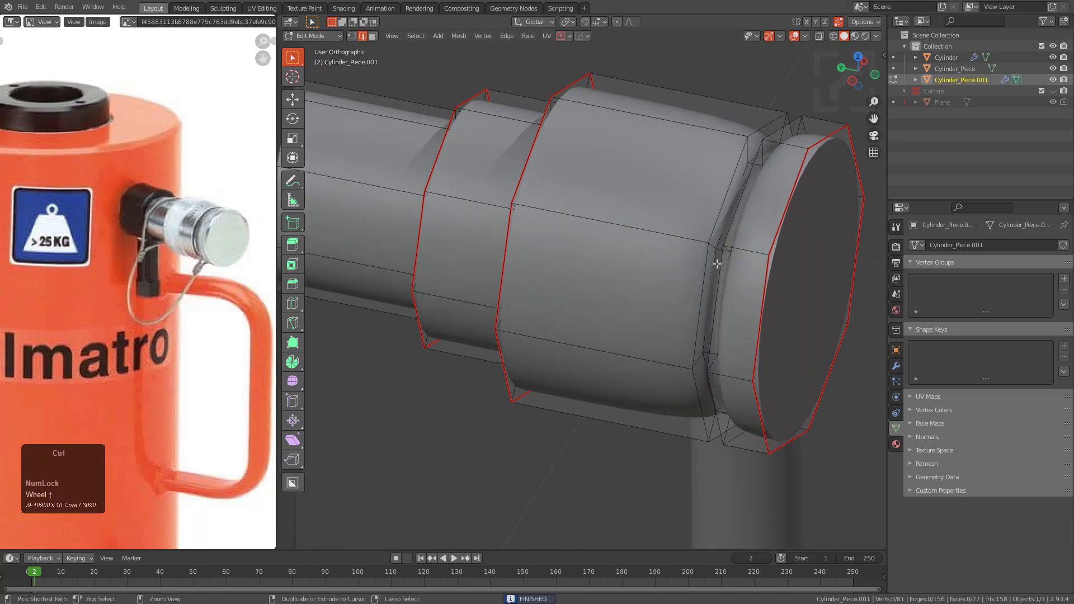
# - Turn the loop near the front rim into a wide recessed groove with an edge panel, using ridge 0.045
pyautogui.press('q')
pyautogui.click(724, 256)
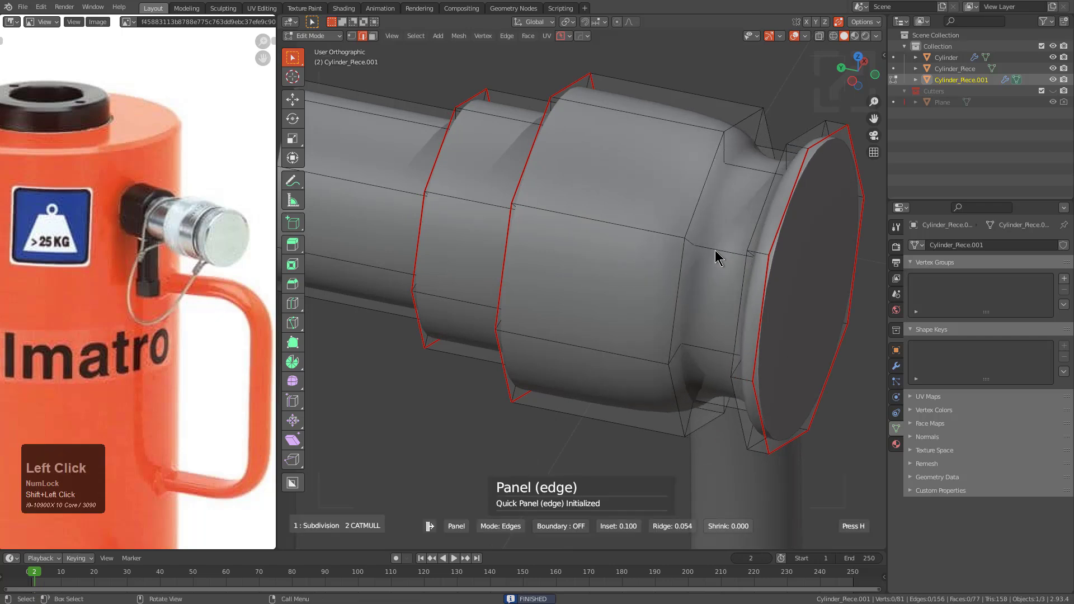
pyautogui.keyDown('shift'); pyautogui.click(715, 251); pyautogui.keyUp('shift')
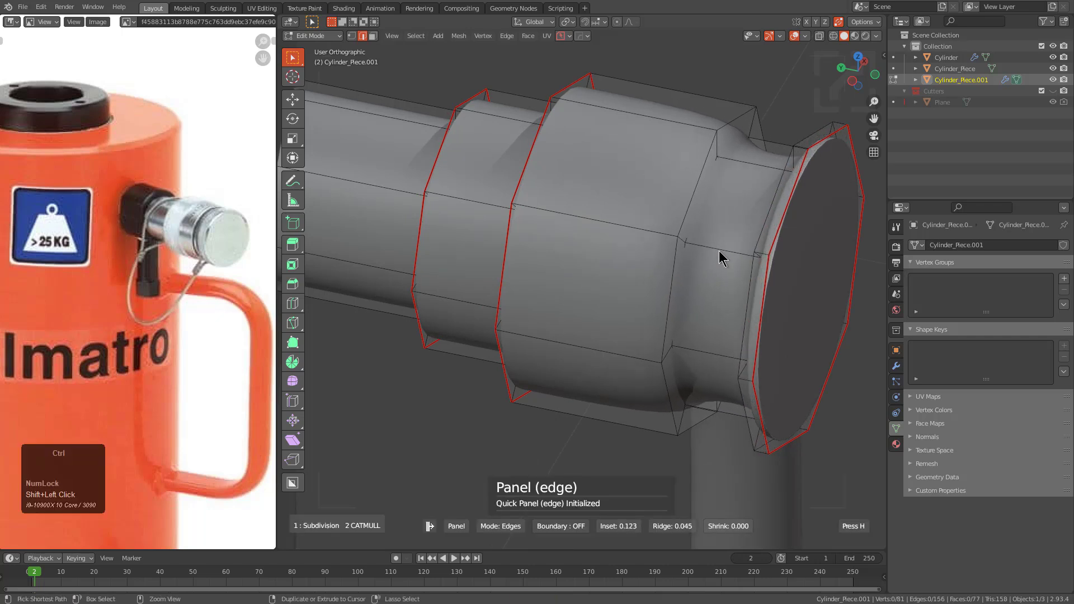
pyautogui.click(726, 258)
# - Mark the edge loops of the connector's groove as sharp
pyautogui.scroll(-1, 769, 208)
pyautogui.press('q')
pyautogui.click(671, 219)
pyautogui.moveTo(669, 216); pyautogui.dragTo(576, 127, button='middle')
pyautogui.press('q')
pyautogui.click(632, 159)
pyautogui.scroll(-3, 633, 211)
pyautogui.scroll(3, 621, 247)
pyautogui.moveTo(671, 252); pyautogui.dragTo(595, 336, button='middle')
# - Finish editing the connector, move it along Y relative to the body and deselect it
pyautogui.press('a')
pyautogui.press('Tab')
pyautogui.scroll(4, 636, 297)
pyautogui.press('g')
pyautogui.press('y')
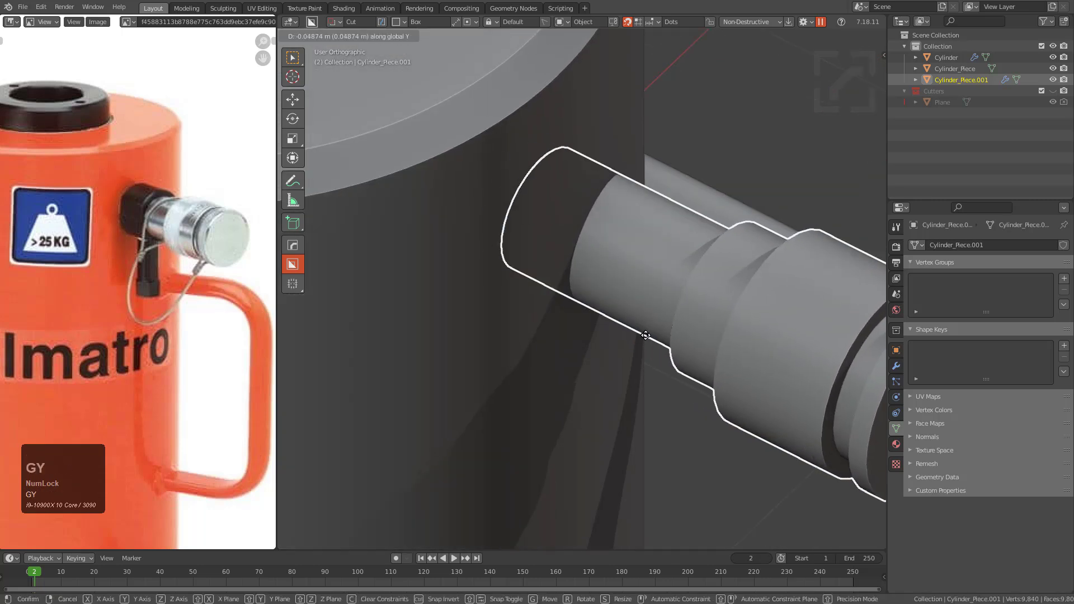
pyautogui.click(664, 342)
pyautogui.scroll(-2, 646, 312)
pyautogui.hotkey('alt', 'a')
pyautogui.moveTo(646, 312); pyautogui.dragTo(683, 343, button='middle')
pyautogui.scroll(-2, 642, 300)
pyautogui.scroll(3, 677, 271)
# - Snap the 3D cursor to the center vertex of the connector's rear face
pyautogui.click(677, 271)
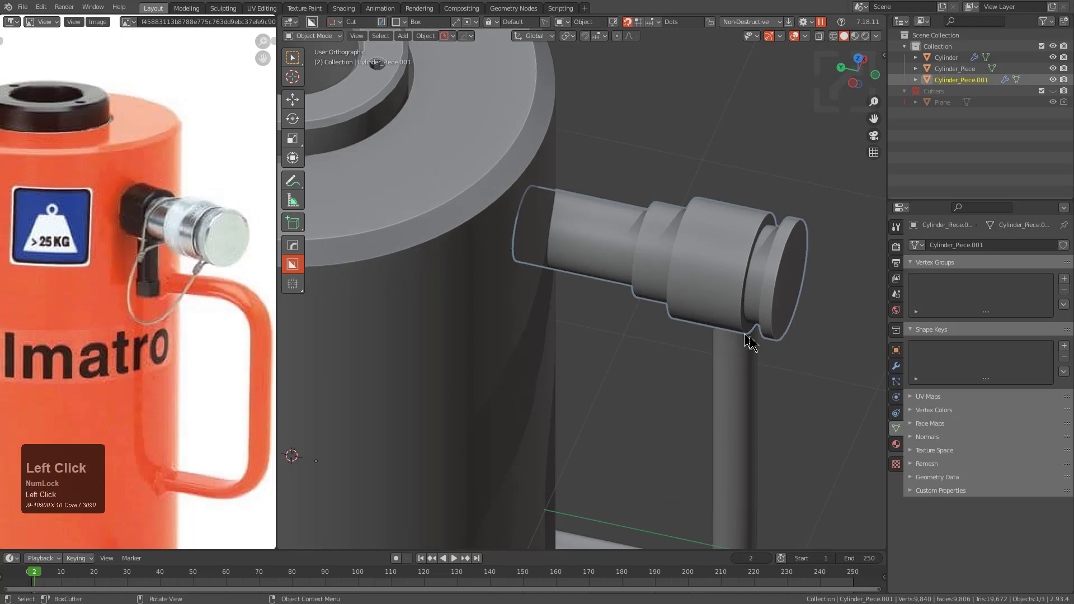
pyautogui.press('g')
pyautogui.rightClick(608, 261)
pyautogui.press('Tab')
pyautogui.hotkey('alt', 'z')
pyautogui.press('3')
pyautogui.click(509, 207)
pyautogui.press('1')
pyautogui.moveTo(527, 219); pyautogui.dragTo(533, 210, button='middle')
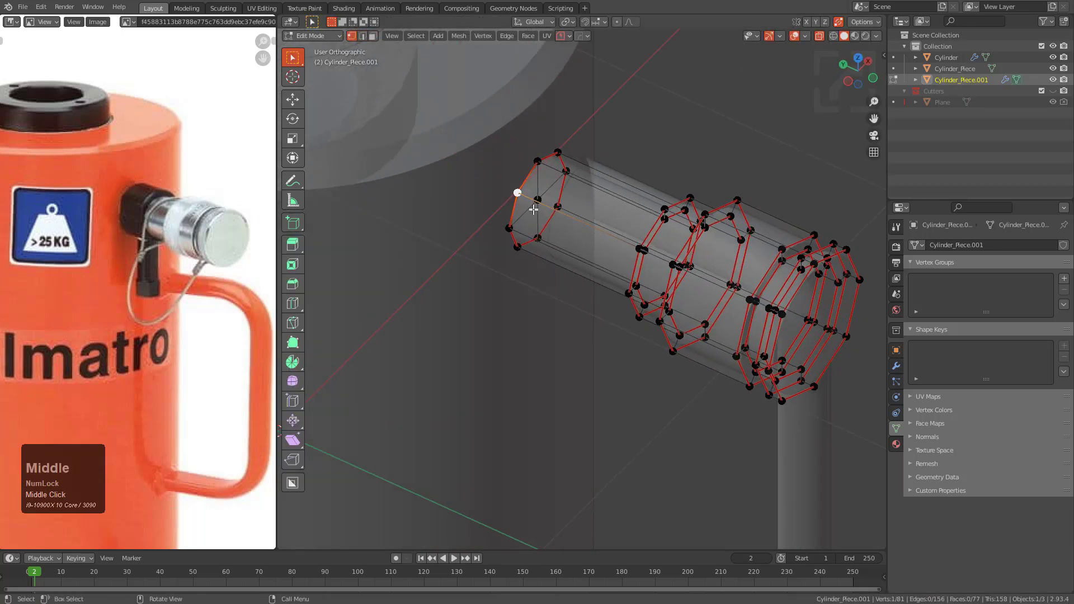
pyautogui.hotkey('shift', 's')
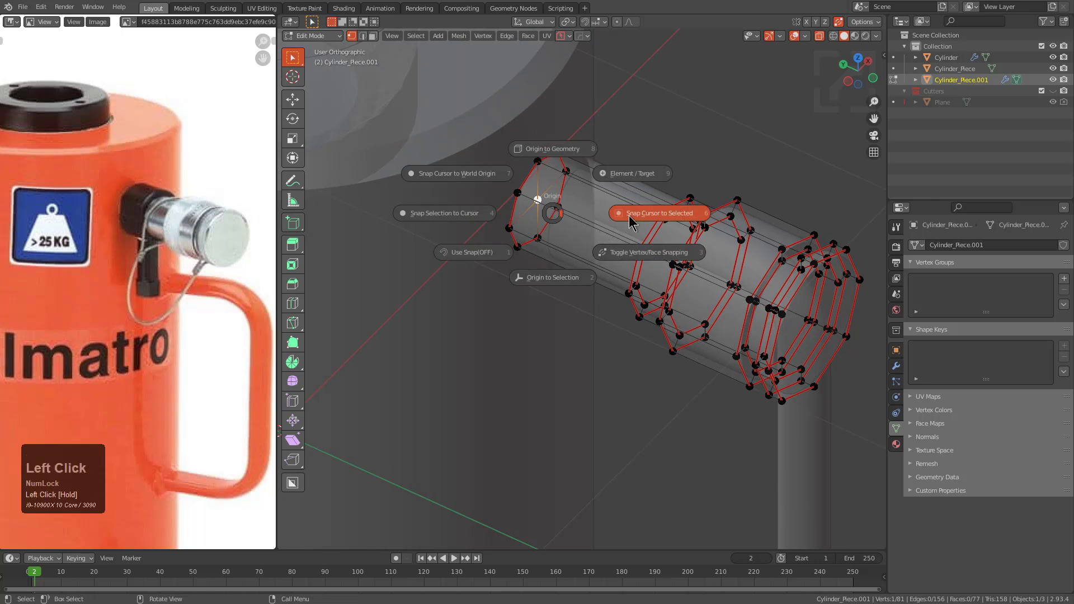
pyautogui.click(634, 218)
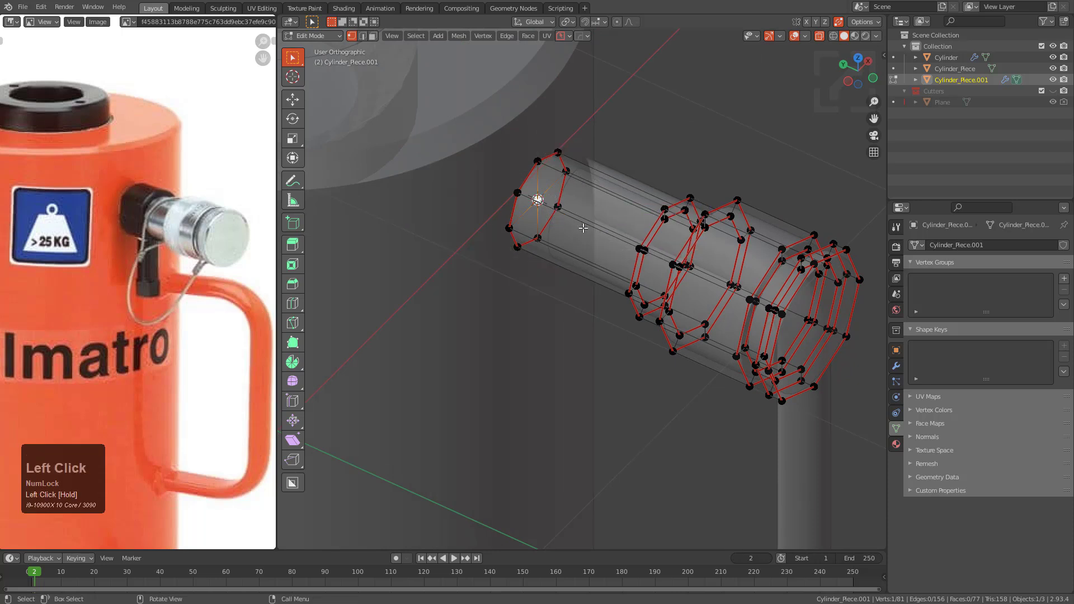
# - Set the connector's origin to the selected rear center vertex
pyautogui.moveTo(583, 227); pyautogui.dragTo(583, 214, button='middle')
pyautogui.hotkey('shift', 's')
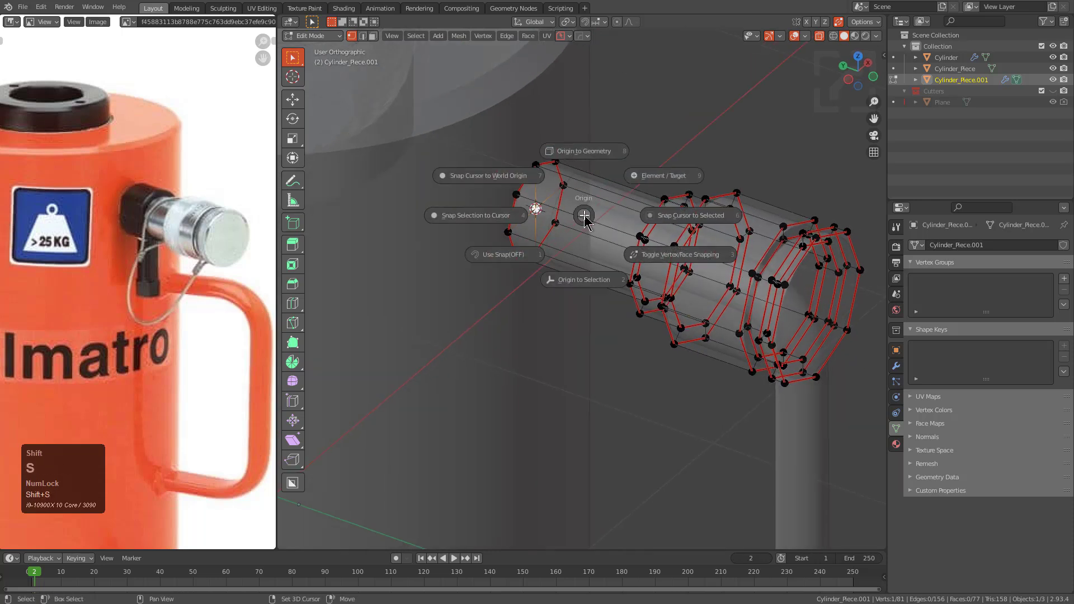
pyautogui.click(585, 279)
# - Scale the connector down and reposition it closer to the handle in front view
pyautogui.press('s')
pyautogui.click(651, 367)
pyautogui.hotkey('alt', 'z')
pyautogui.keyDown('alt'); pyautogui.moveTo(652, 369); pyautogui.dragTo(623, 246, button='middle'); pyautogui.keyUp('alt')
pyautogui.scroll(-2, 588, 341)
pyautogui.scroll(-4, 626, 257)
pyautogui.scroll(4, 627, 259)
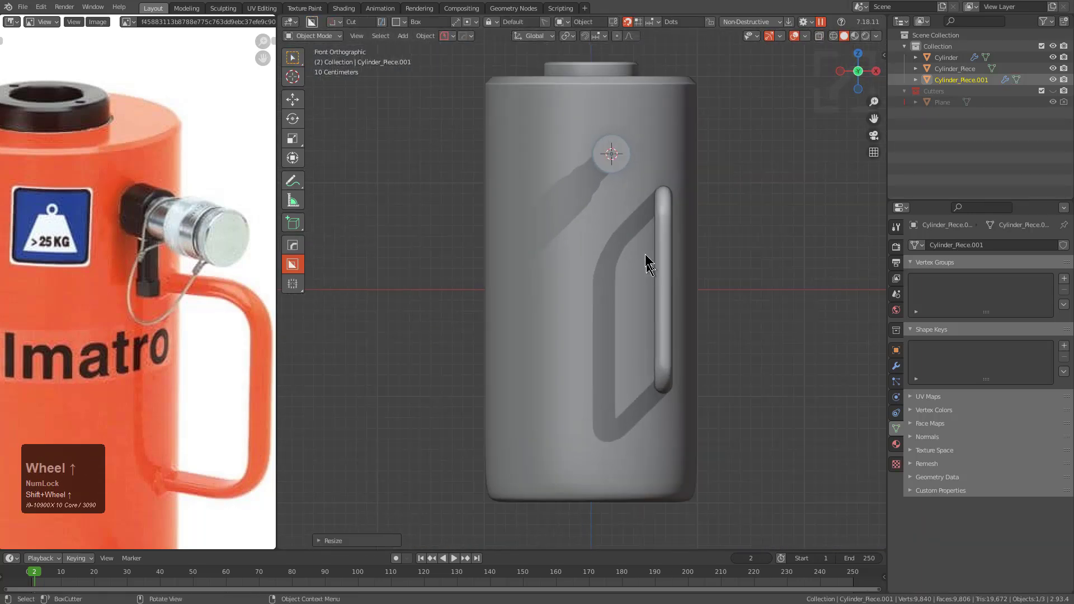
pyautogui.press('g')
pyautogui.click(672, 251)
# - Move the connector along Y deeper into the cylinder body in top view
pyautogui.press('KP_Decimal')
pyautogui.moveTo(671, 251); pyautogui.dragTo(610, 339, button='middle')
pyautogui.press('g')
pyautogui.press('y')
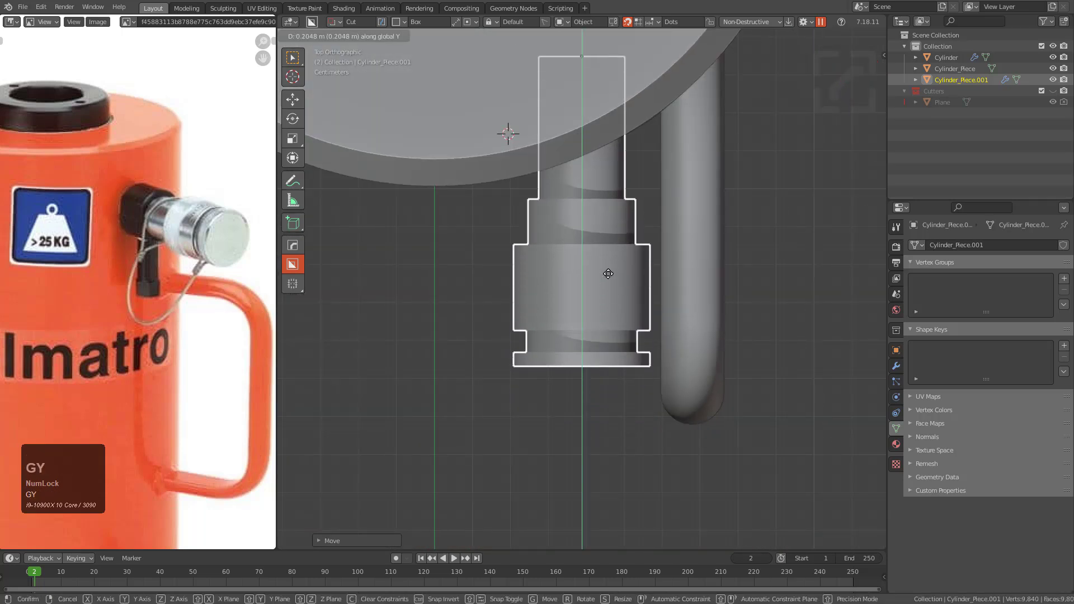
pyautogui.click(671, 336)
# - Scale the connector down slightly and slide it along Y against the cylinder body in top view
pyautogui.press('s')
pyautogui.press('g')
pyautogui.press('y')
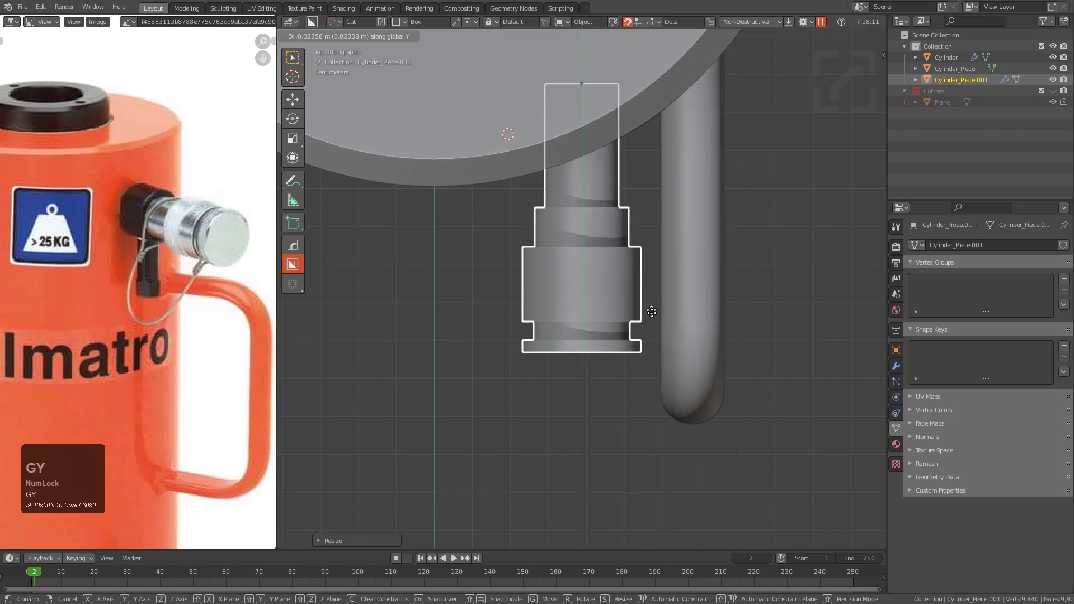
pyautogui.click(652, 319)
pyautogui.moveTo(652, 319); pyautogui.dragTo(600, 302, button='middle')
# - Fine-tune the connector's position between the cylinder body and the handle, and clear the selection
pyautogui.press('g')
pyautogui.click(611, 262)
pyautogui.keyDown('shift'); pyautogui.click(633, 224); pyautogui.keyUp('shift')
pyautogui.scroll(-3, 632, 224)
pyautogui.scroll(1, 601, 302)
pyautogui.hotkey('alt', 'a')
pyautogui.click(624, 257)
pyautogui.press('g')
pyautogui.click(633, 251)
pyautogui.hotkey('alt', 'a')
# - Select the connector's large-diameter rim edge loop beside the front groove in edge mode, with X-ray on
pyautogui.moveTo(630, 254); pyautogui.dragTo(687, 294, button='middle')
pyautogui.scroll(4, 687, 294)
pyautogui.scroll(2, 659, 211)
pyautogui.click(659, 211)
pyautogui.keyDown('shift'); pyautogui.moveTo(658, 210); pyautogui.dragTo(627, 232, button='middle'); pyautogui.keyUp('shift')
pyautogui.press('Tab')
pyautogui.scroll(2, 657, 331)
pyautogui.press('2')
pyautogui.keyDown('alt'); pyautogui.click(621, 204); pyautogui.keyUp('alt')
pyautogui.hotkey('alt', 'z')
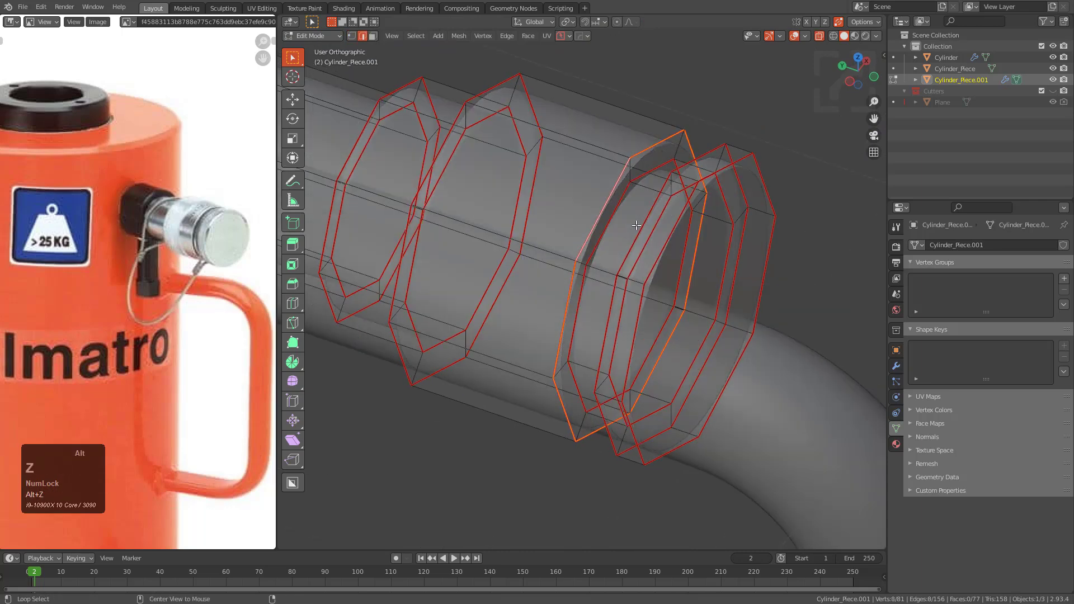
# - Convert the selected rim loop to a curve with NURBS spline type and a width of 0.022
pyautogui.press('q')
pyautogui.click(612, 258)
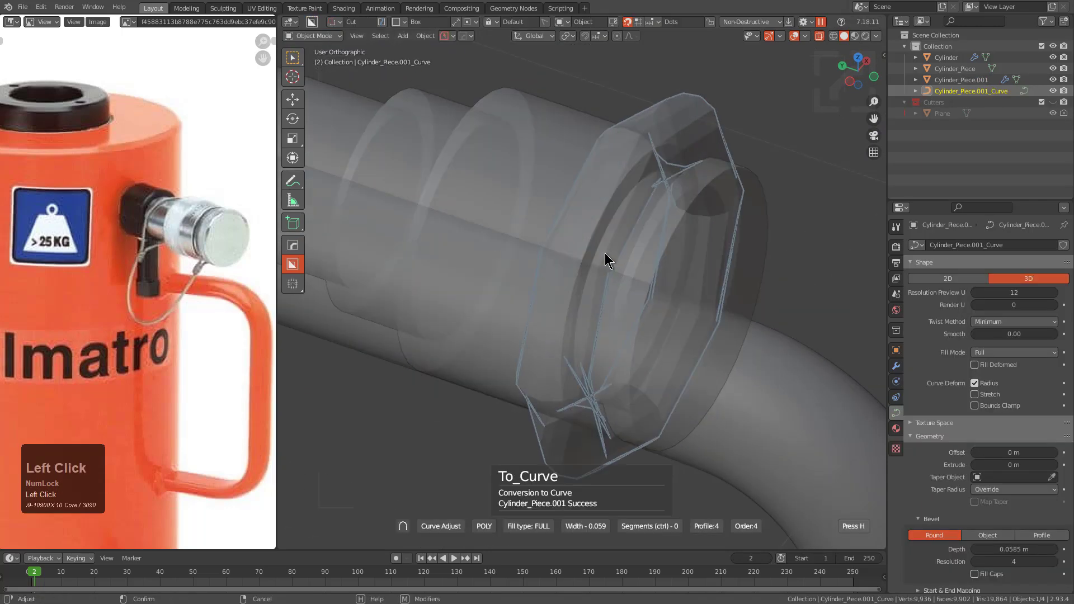
pyautogui.press('v')
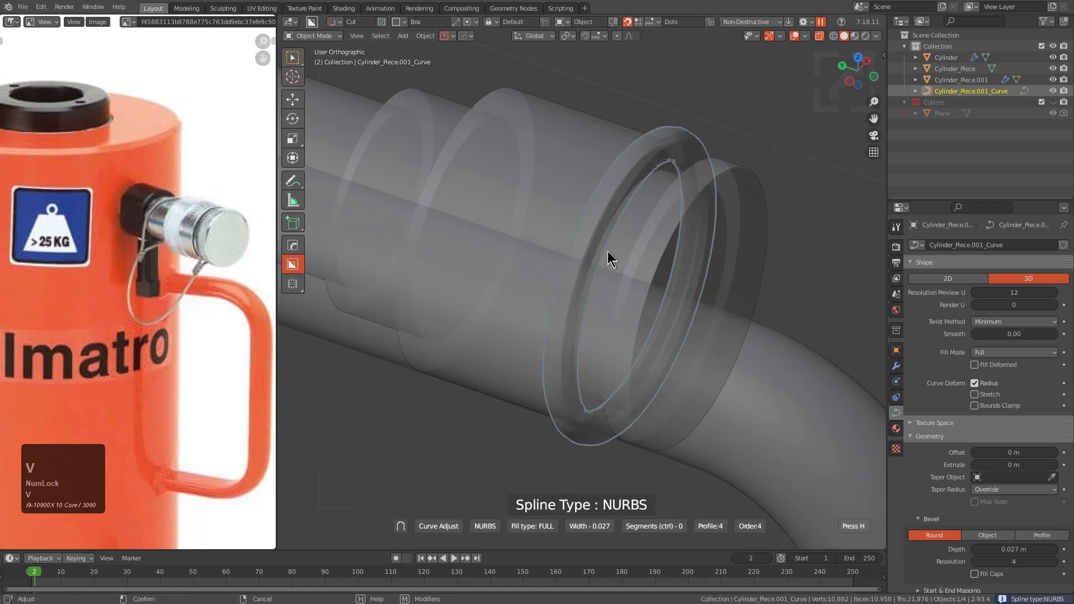
pyautogui.click(607, 250)
pyautogui.hotkey('alt', 'z')
# - Move the ring curve's control points about -0.026 m along Y into the connector's front groove
pyautogui.moveTo(608, 250); pyautogui.dragTo(565, 308, button='middle')
pyautogui.press('Tab')
pyautogui.press('g')
pyautogui.press('y')
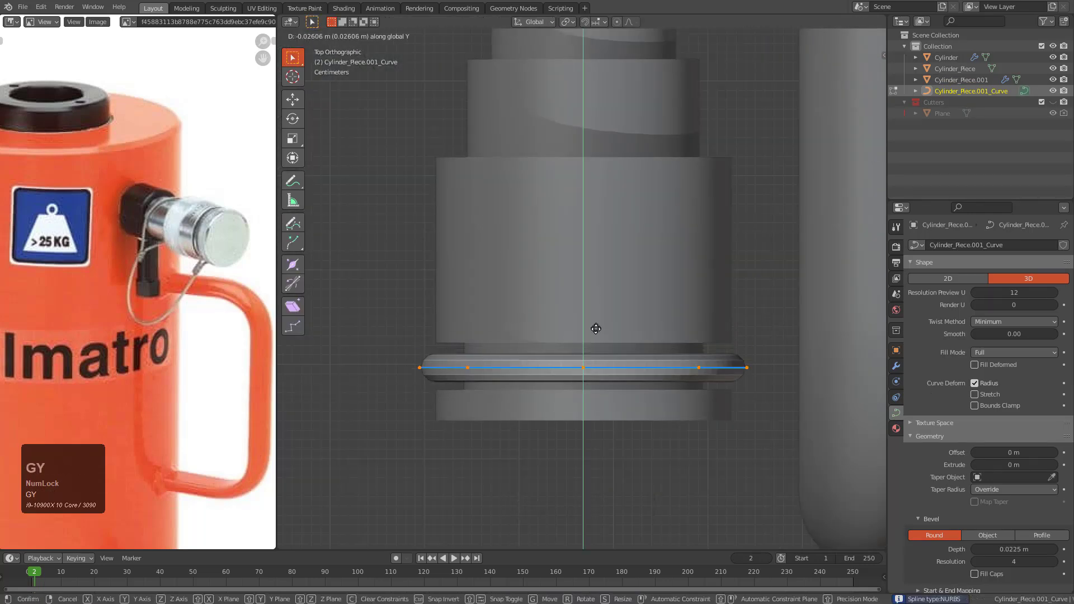
pyautogui.click(592, 328)
# - Open the closed ring curve by toggling Cyclic on all of its control points
pyautogui.moveTo(592, 327); pyautogui.dragTo(614, 251, button='middle')
pyautogui.hotkey('alt', 'z')
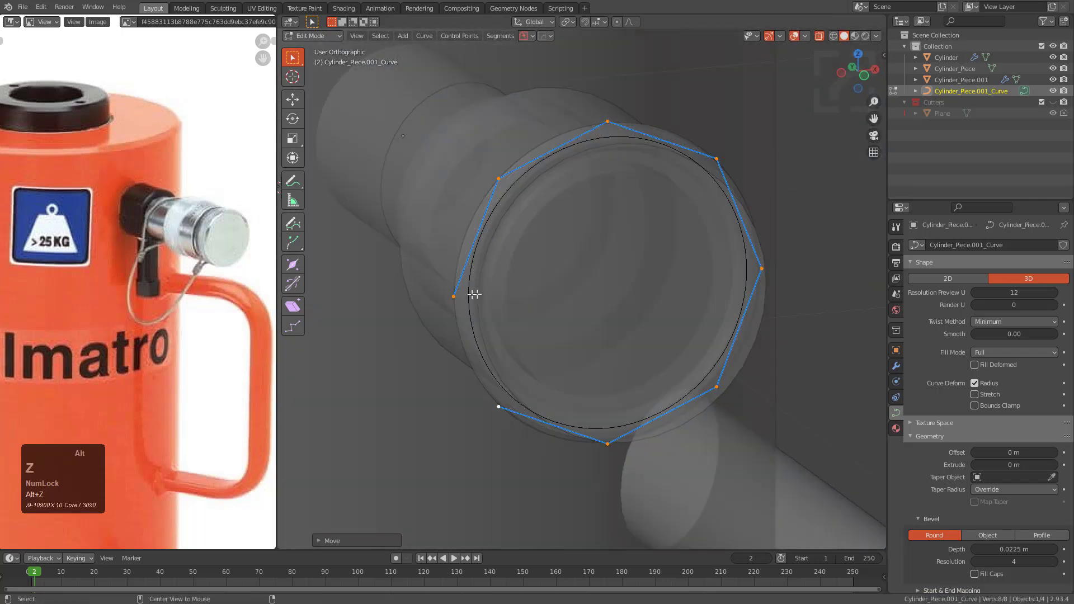
pyautogui.keyDown('alt'); pyautogui.moveTo(464, 293); pyautogui.dragTo(435, 284, button='middle'); pyautogui.keyUp('alt')
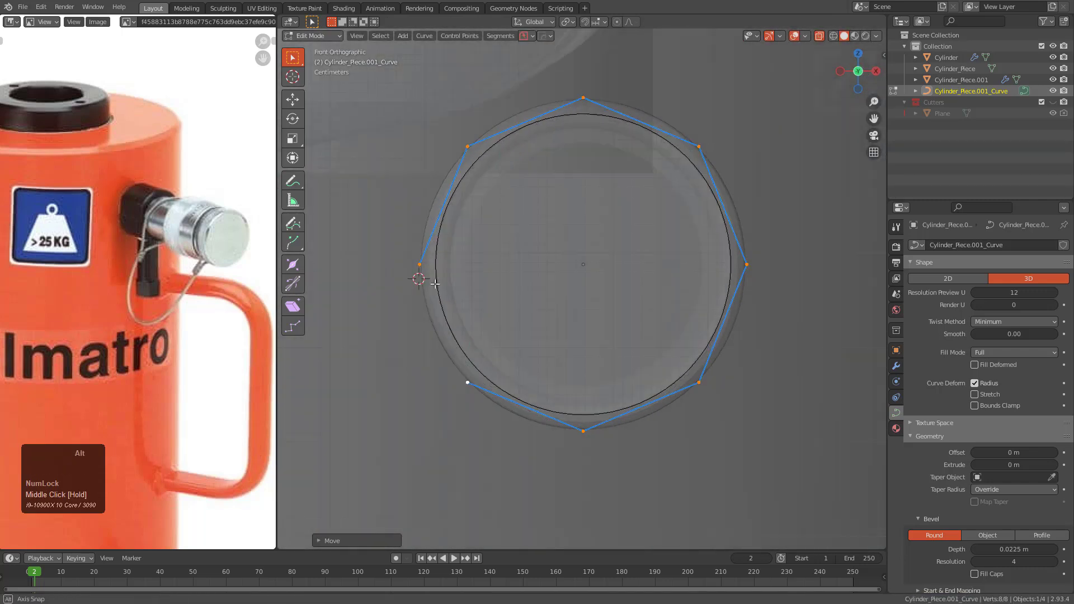
pyautogui.click(419, 41)
pyautogui.click(420, 36)
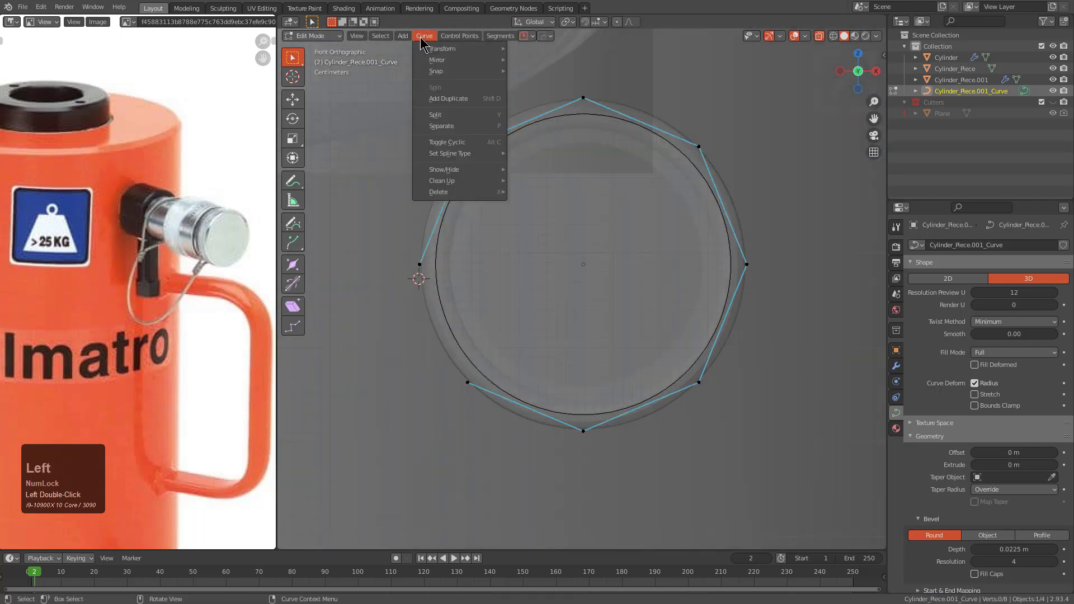
pyautogui.click(470, 143)
pyautogui.hotkey('alt', 'z')
pyautogui.moveTo(520, 216); pyautogui.dragTo(554, 272, button='middle')
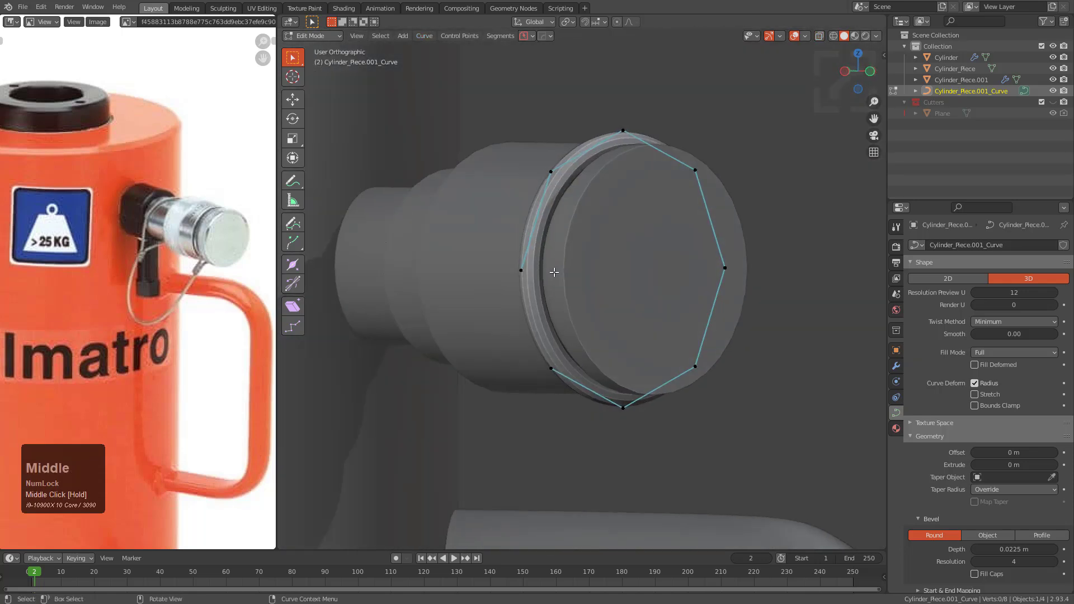
pyautogui.click(427, 39)
pyautogui.press('a')
pyautogui.click(425, 37)
pyautogui.click(461, 143)
pyautogui.keyDown('alt'); pyautogui.moveTo(460, 143); pyautogui.dragTo(524, 229, button='middle'); pyautogui.keyUp('alt')
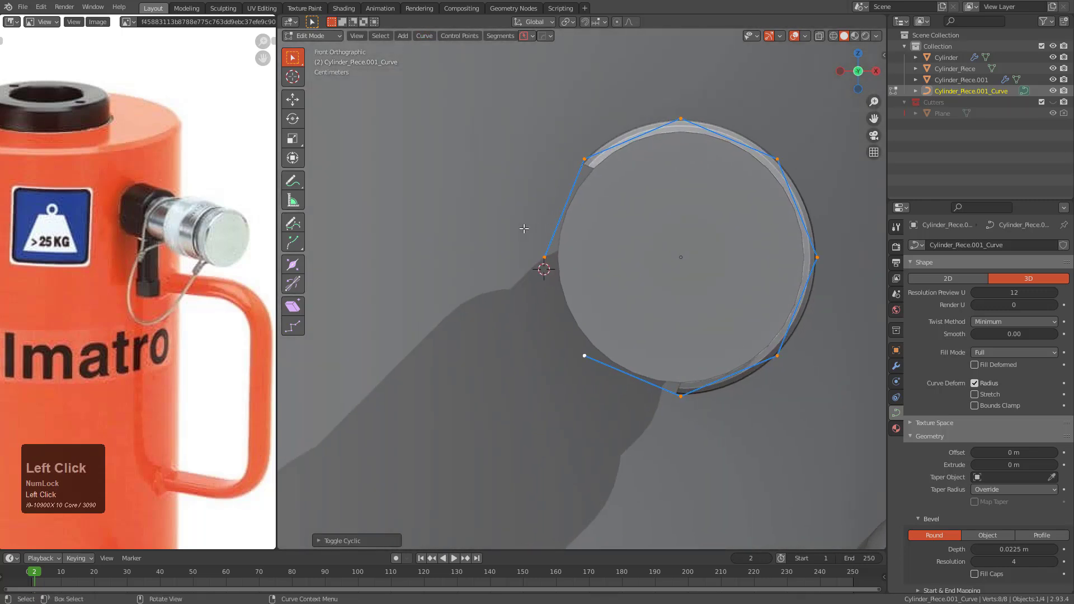
# - Extrude the ring curve's upper open end outward into two segments in front view
pyautogui.press('e')
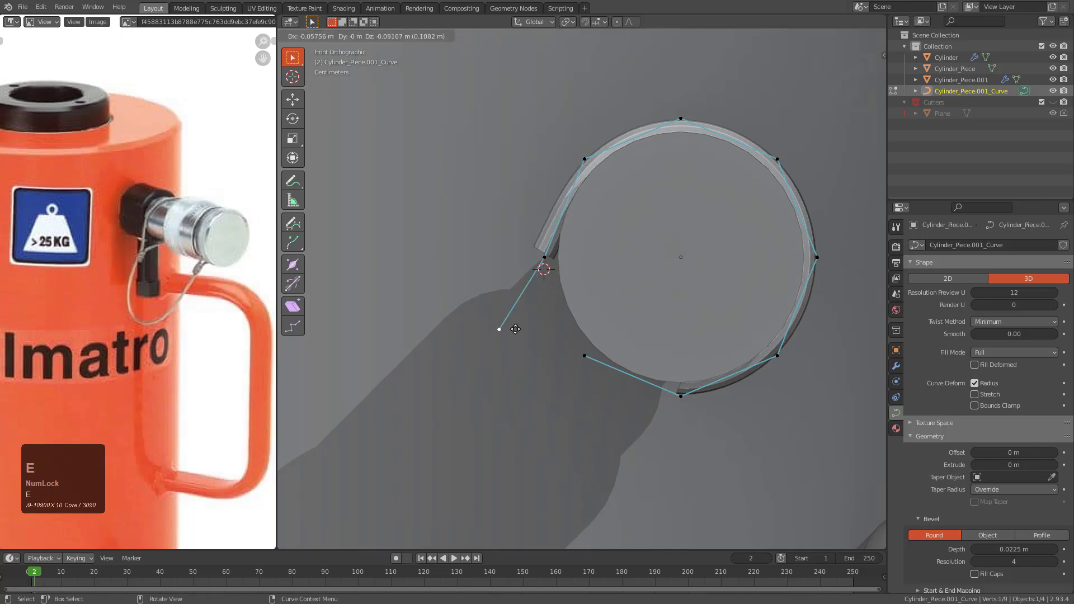
pyautogui.click(444, 339)
pyautogui.click(583, 356)
pyautogui.press('r')
pyautogui.click(541, 340)
pyautogui.press('r')
pyautogui.rightClick(495, 342)
# - Extrude the lower open end into two matching segments and reposition its inner control point
pyautogui.press('e')
pyautogui.click(607, 362)
pyautogui.press('e')
pyautogui.click(529, 412)
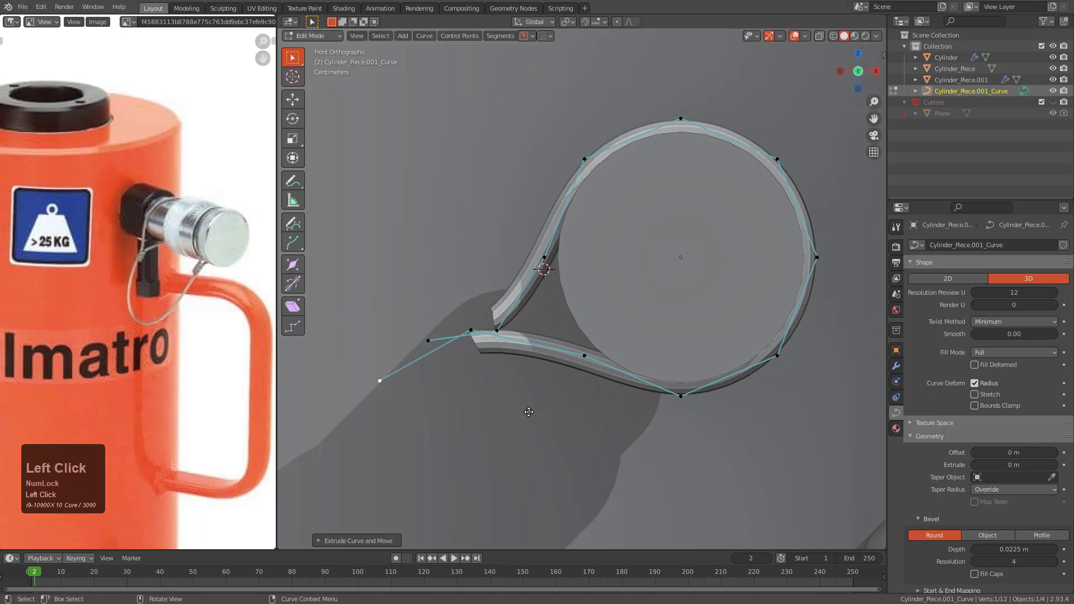
pyautogui.click(470, 327)
pyautogui.press('g')
pyautogui.click(519, 349)
# - Adjust the cable curve by cycling through its spline types back to NURBS
pyautogui.press('Tab')
pyautogui.press('q')
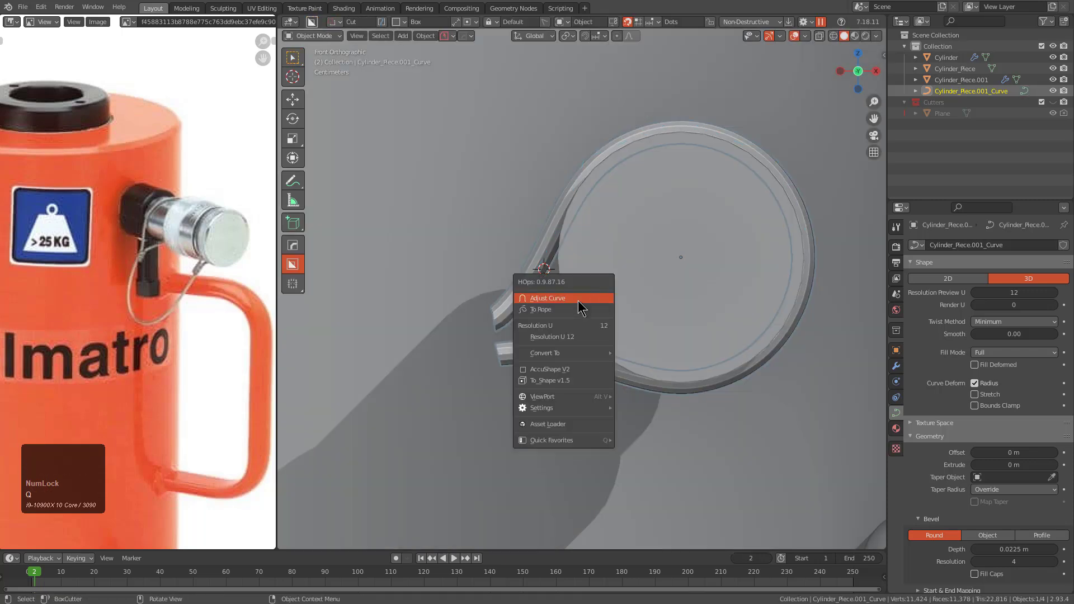
pyautogui.click(578, 298)
pyautogui.press('v')
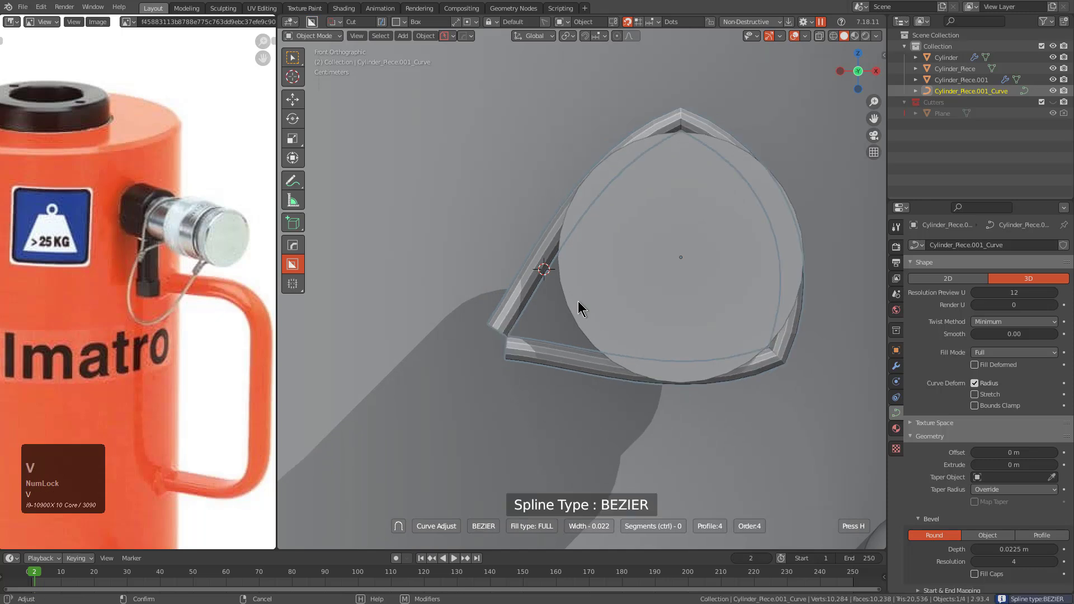
pyautogui.press('v')
pyautogui.press('v')
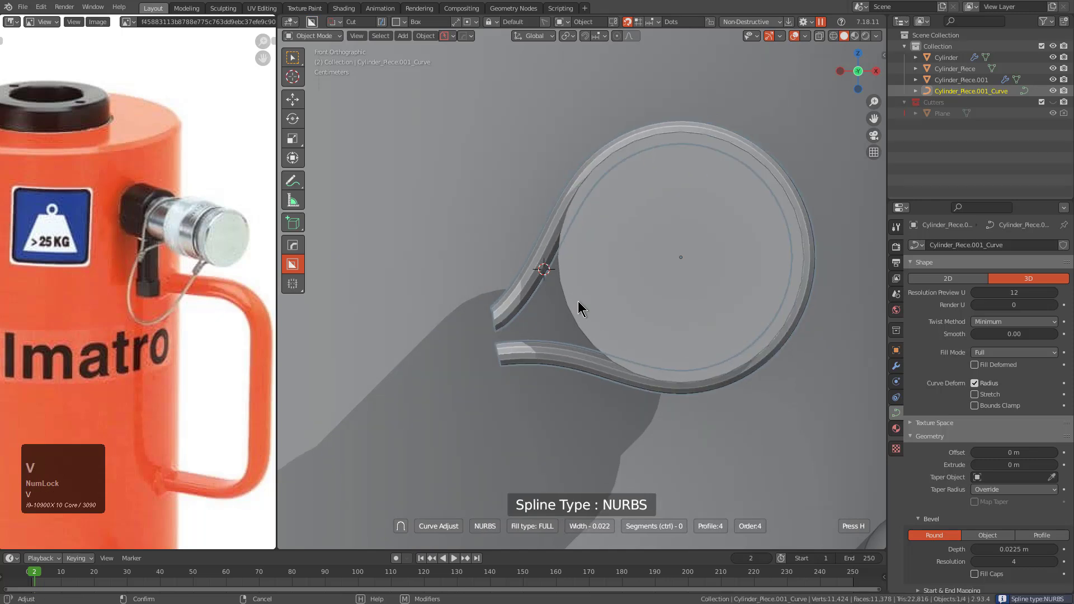
pyautogui.press('v')
pyautogui.press('v')
pyautogui.press('v')
# - Thin the cable curve to a width of 0.013 and set its spline order to 2
pyautogui.keyDown('shift'); pyautogui.scroll(2, 579, 302); pyautogui.keyUp('shift')
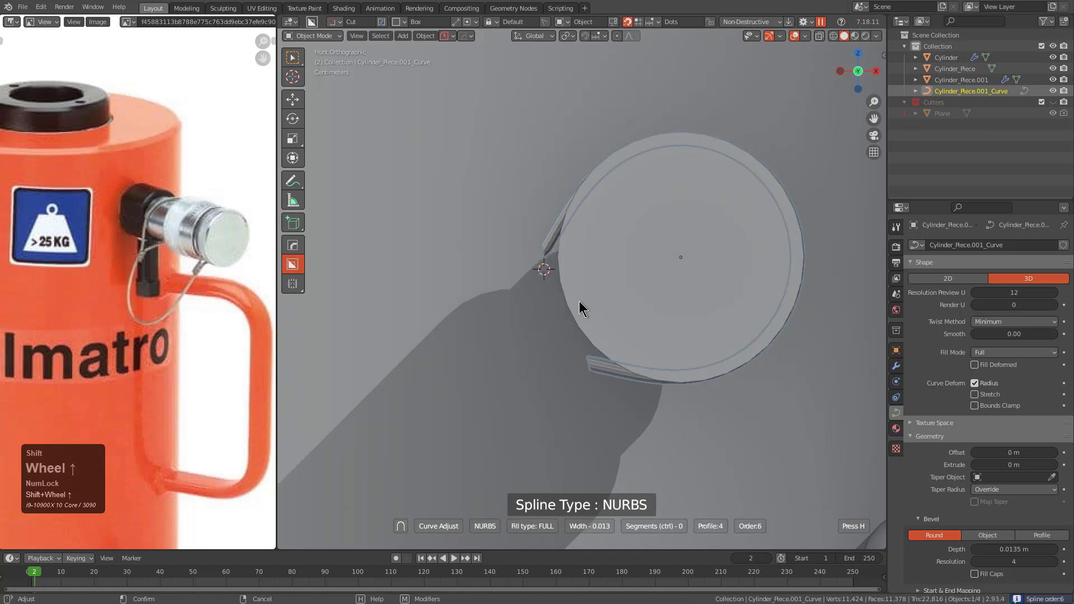
pyautogui.keyDown('shift'); pyautogui.scroll(2, 580, 303); pyautogui.keyUp('shift')
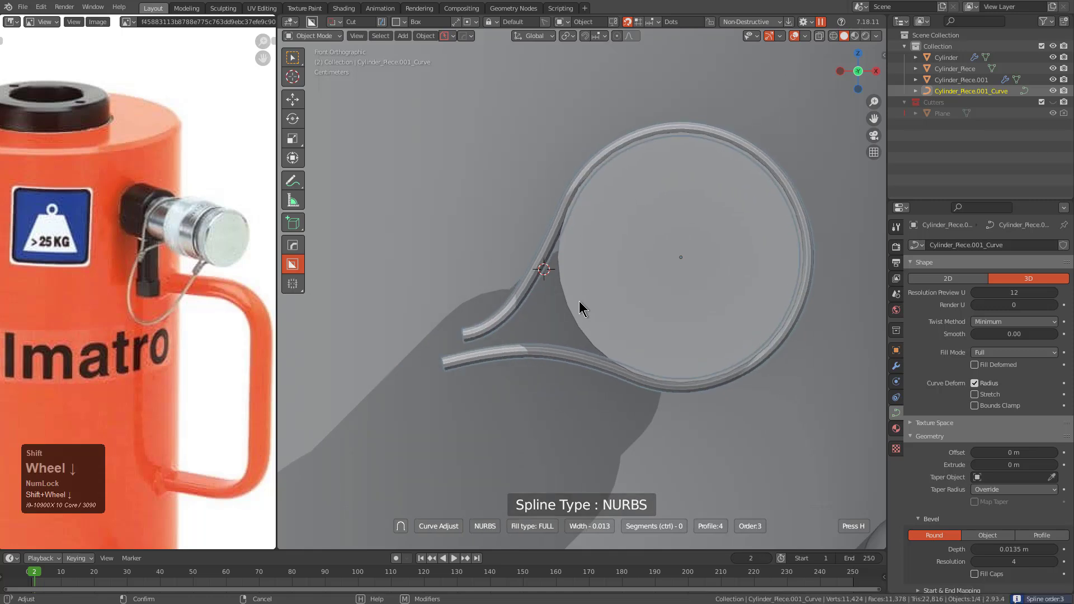
pyautogui.keyDown('shift'); pyautogui.scroll(-2, 580, 302); pyautogui.keyUp('shift')
pyautogui.keyDown('shift'); pyautogui.scroll(1, 579, 303); pyautogui.keyUp('shift')
pyautogui.keyDown('shift'); pyautogui.scroll(-1, 579, 302); pyautogui.keyUp('shift')
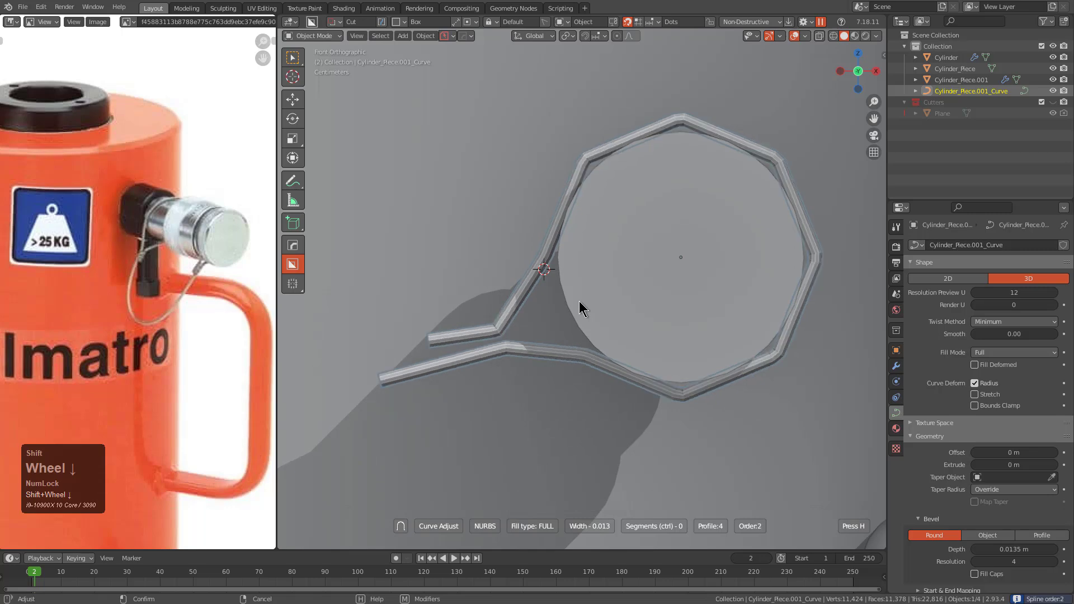
pyautogui.keyDown('shift'); pyautogui.scroll(1, 579, 302); pyautogui.keyUp('shift')
pyautogui.keyDown('shift'); pyautogui.scroll(-1, 579, 301); pyautogui.keyUp('shift')
pyautogui.click(579, 301)
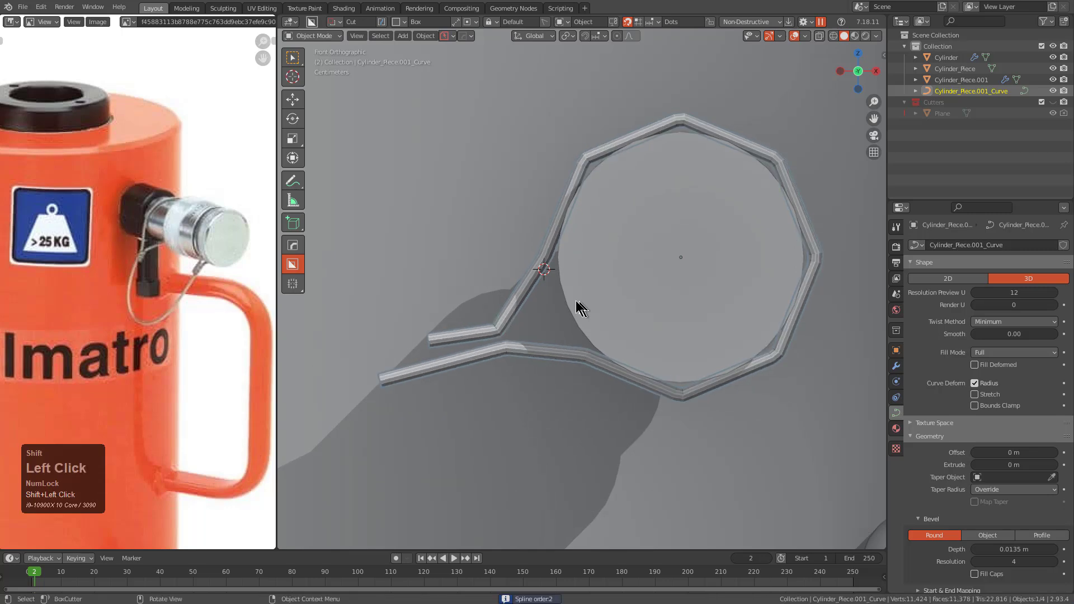
pyautogui.keyDown('shift'); pyautogui.moveTo(523, 286); pyautogui.dragTo(536, 287, button='middle'); pyautogui.keyUp('shift')
pyautogui.hotkey('ctrl', '1')
pyautogui.hotkey('ctrl', 'z')
# - Turn on the wireframe overlay to show the mesh edges on the shaded models
pyautogui.moveTo(589, 249); pyautogui.dragTo(620, 262, button='middle')
pyautogui.scroll(2, 585, 292)
pyautogui.hotkey('alt', 'v')
pyautogui.click(619, 258)
# - Readjust the cable curve, cycling its spline type until it follows a smooth rounded path
pyautogui.press('q')
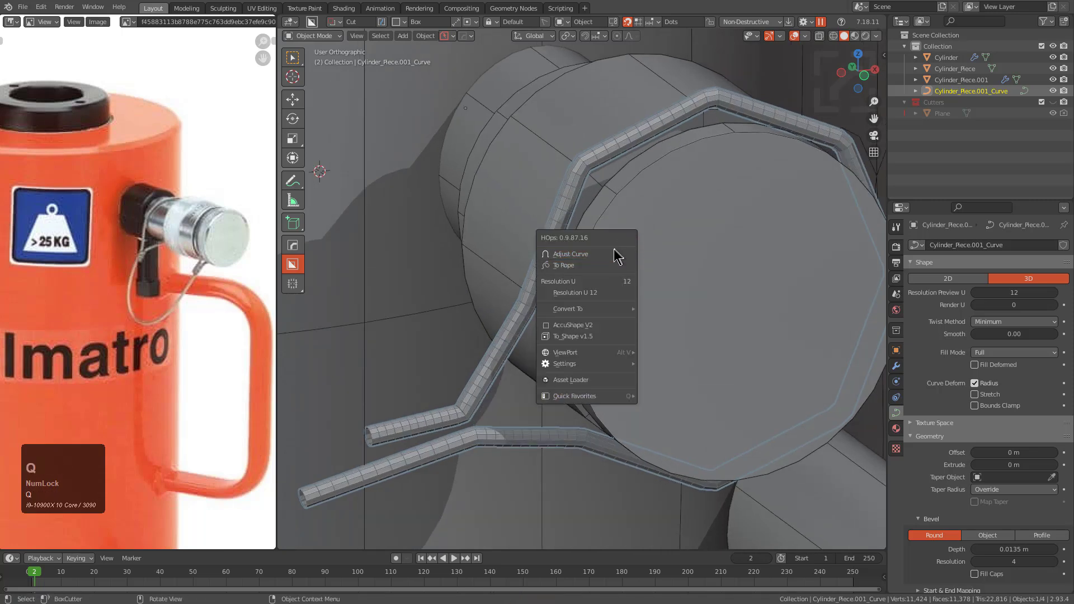
pyautogui.click(613, 253)
pyautogui.press('v')
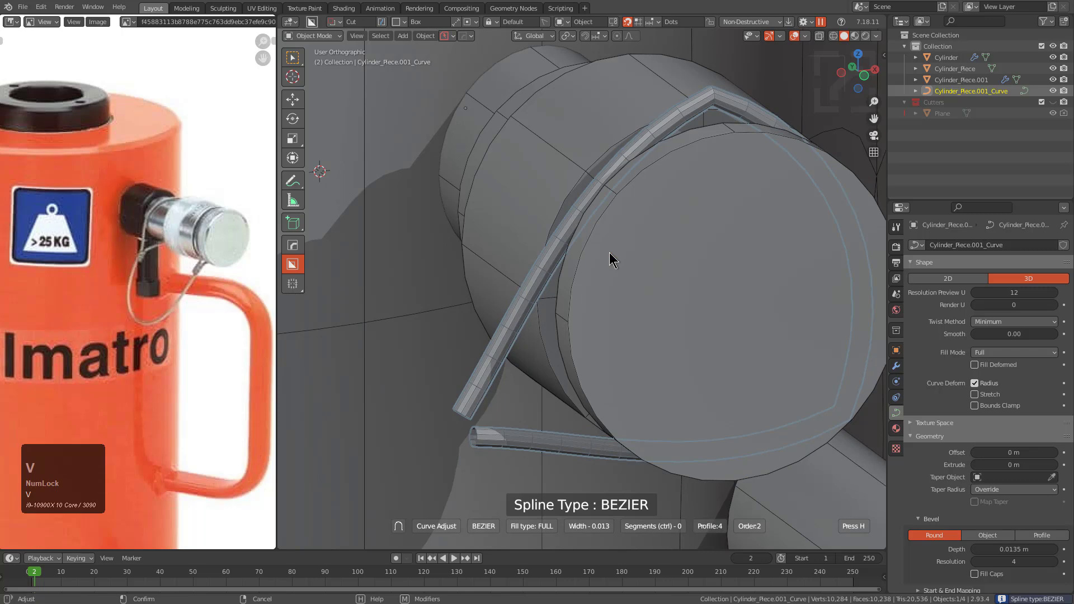
pyautogui.press('v')
pyautogui.press('v')
pyautogui.click(609, 253)
# - Delete the cable curve object around the connector
pyautogui.scroll(-2, 594, 284)
pyautogui.moveTo(587, 305)
pyautogui.keyDown('alt'); pyautogui.mouseDown(button='middle')
pyautogui.moveTo(554, 300)
pyautogui.moveTo(551, 288)
pyautogui.moveTo(618, 333)
pyautogui.moveTo(655, 310)
pyautogui.moveTo(599, 317)
pyautogui.mouseUp(button='middle'); pyautogui.keyUp('alt')
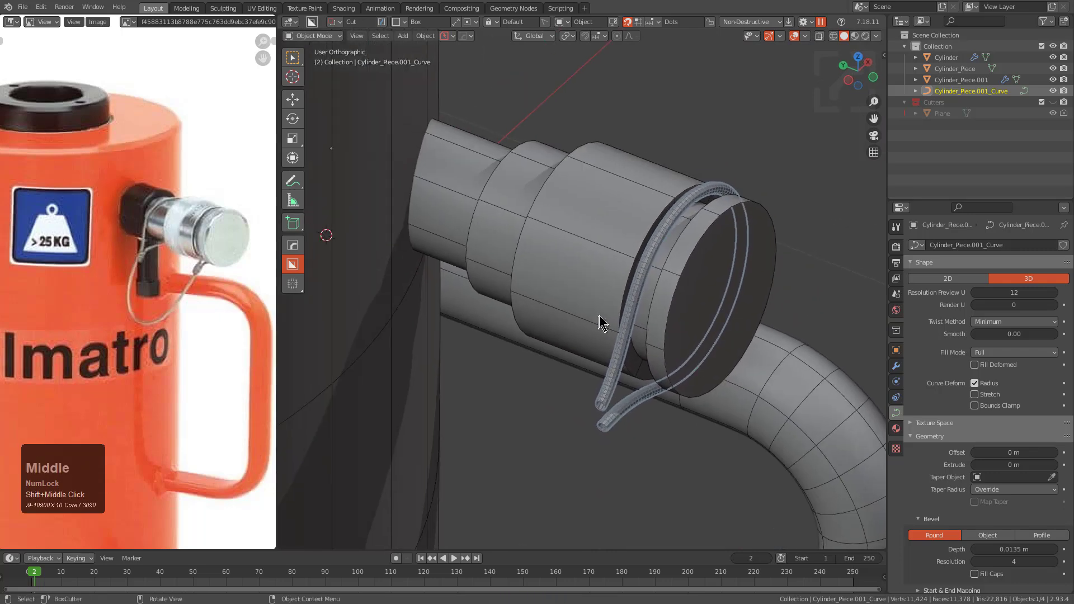
pyautogui.moveTo(609, 368); pyautogui.dragTo(604, 374, button='middle')
pyautogui.click(680, 313)
# - Add an edge loop around the connector's narrow neck and select it together with the rim loop beside the groove
pyautogui.click(670, 292)
pyautogui.moveTo(671, 299); pyautogui.dragTo(690, 335, button='middle')
pyautogui.keyDown('shift'); pyautogui.moveTo(690, 335); pyautogui.dragTo(694, 339, button='middle'); pyautogui.keyUp('shift')
pyautogui.press('Tab')
pyautogui.moveTo(561, 283); pyautogui.dragTo(540, 285, button='middle')
pyautogui.click(479, 212)
pyautogui.click(539, 224)
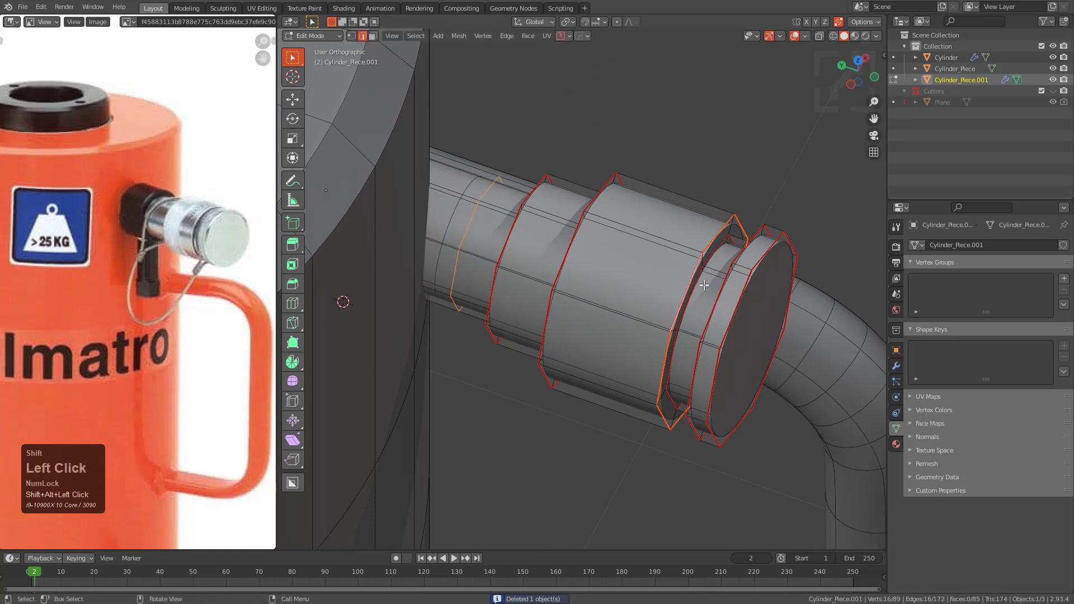
# - Extract the selected neck and rim loops as a separate object with To_Piece
pyautogui.moveTo(703, 282); pyautogui.dragTo(688, 281, button='middle')
pyautogui.press('q')
pyautogui.click(643, 314)
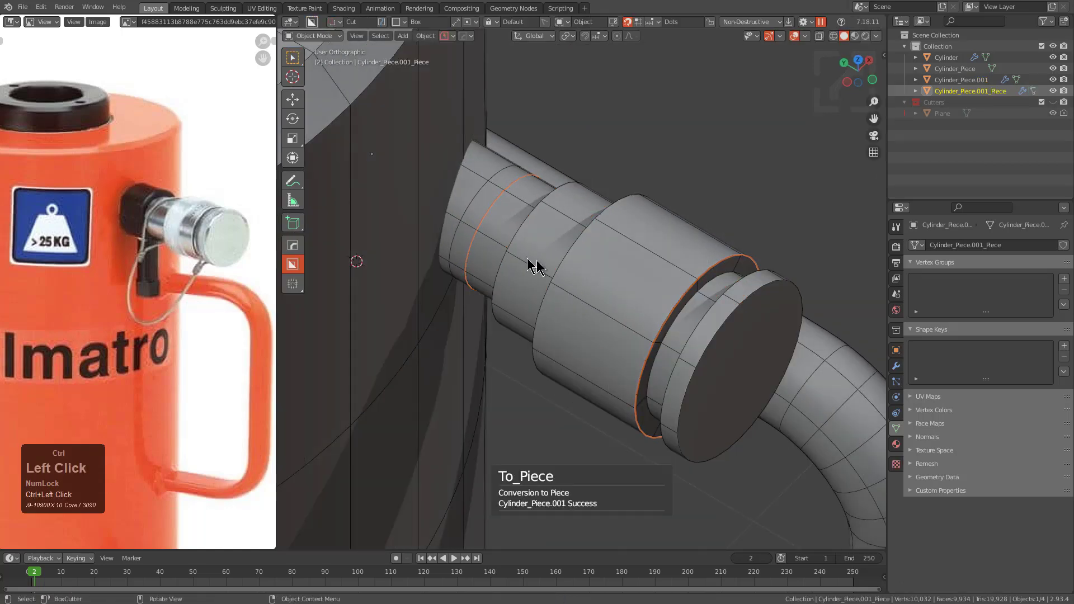
# - Delete the left vertex of the extracted rim ring to open it on that side
pyautogui.press('x')
pyautogui.moveTo(637, 394); pyautogui.dragTo(581, 324, button='middle')
pyautogui.click(599, 379)
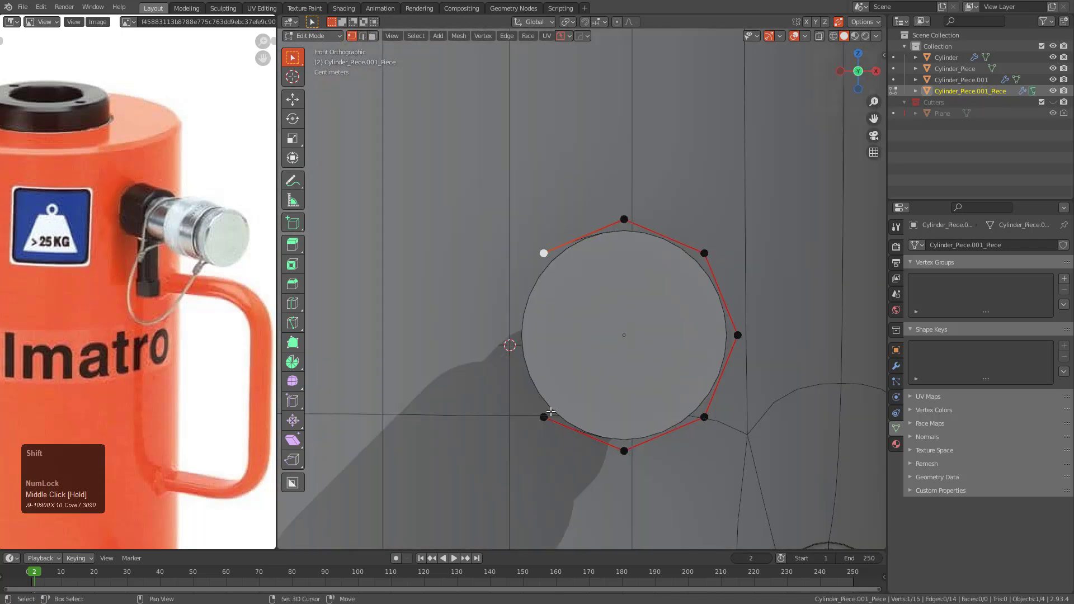
# - Extrude the rim ring's two open end vertices, scale the new pair closer together and shift it beside the connector
pyautogui.keyDown('shift'); pyautogui.moveTo(551, 411); pyautogui.dragTo(609, 386, button='middle'); pyautogui.keyUp('shift')
pyautogui.press('e')
pyautogui.rightClick(737, 430)
pyautogui.press('s')
pyautogui.click(688, 388)
pyautogui.press('g')
pyautogui.click(649, 381)
pyautogui.press('g')
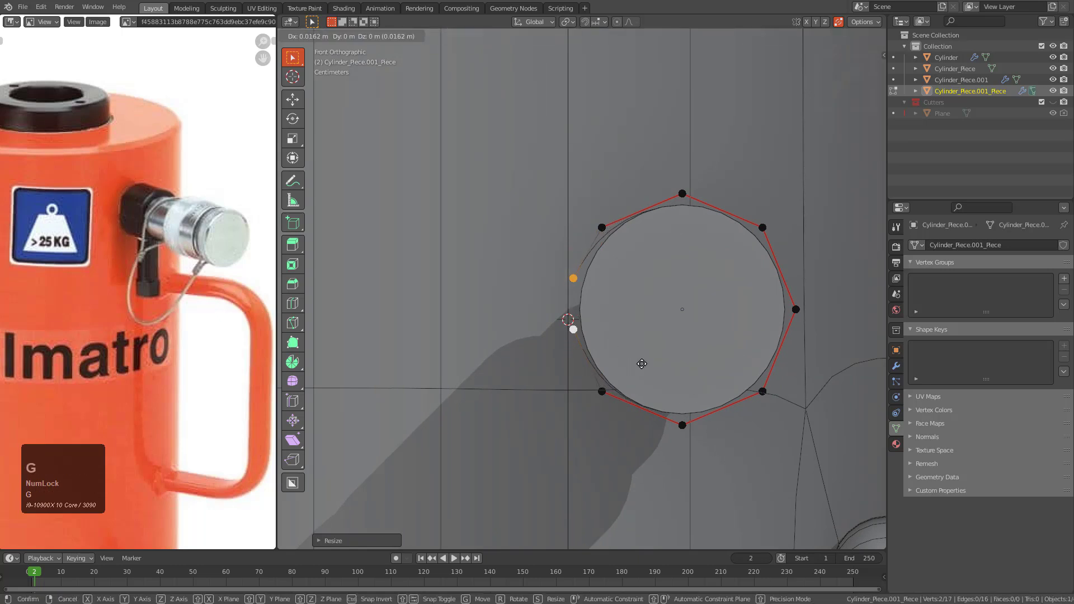
pyautogui.click(656, 365)
# - Extrude the two ring ends outward into a narrower pair, then into a short parallel section
pyautogui.click(592, 362)
pyautogui.press('s')
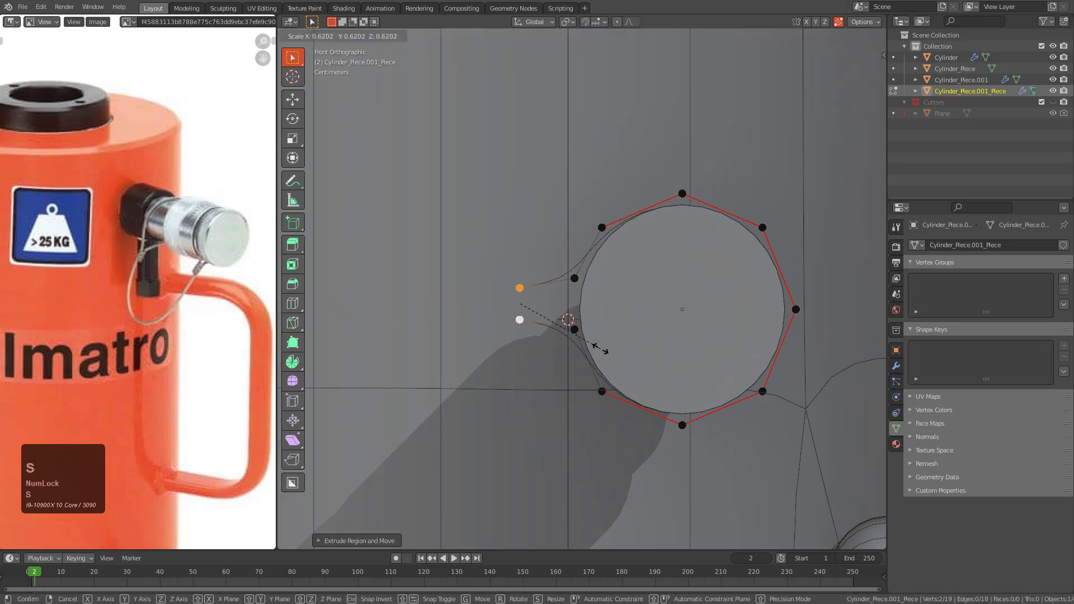
pyautogui.click(628, 342)
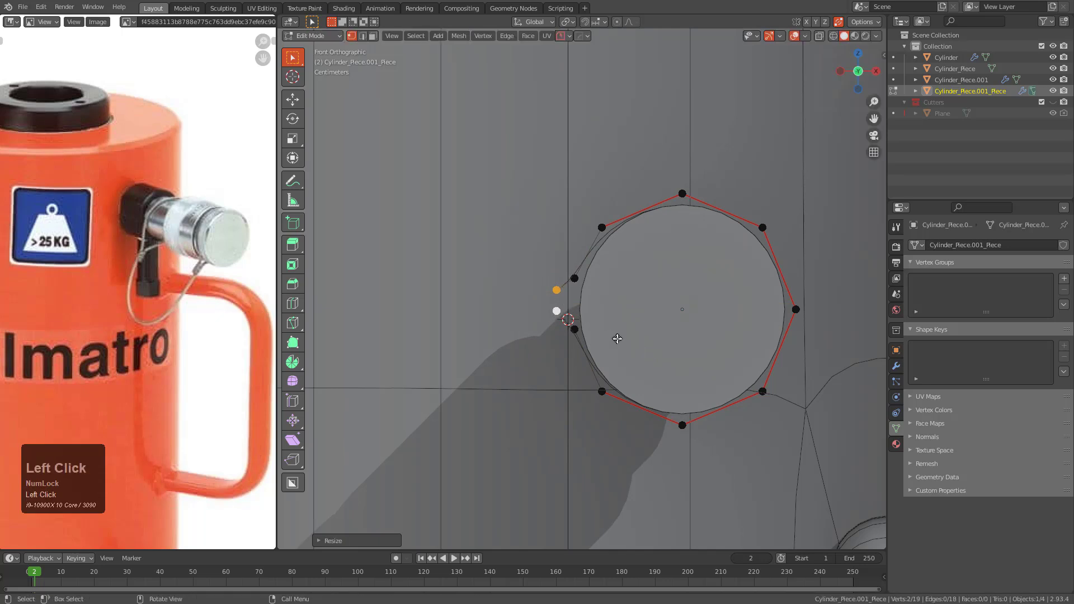
pyautogui.click(571, 334)
pyautogui.keyDown('shift'); pyautogui.moveTo(513, 322); pyautogui.dragTo(574, 320, button='middle'); pyautogui.keyUp('shift')
pyautogui.scroll(-1, 574, 321)
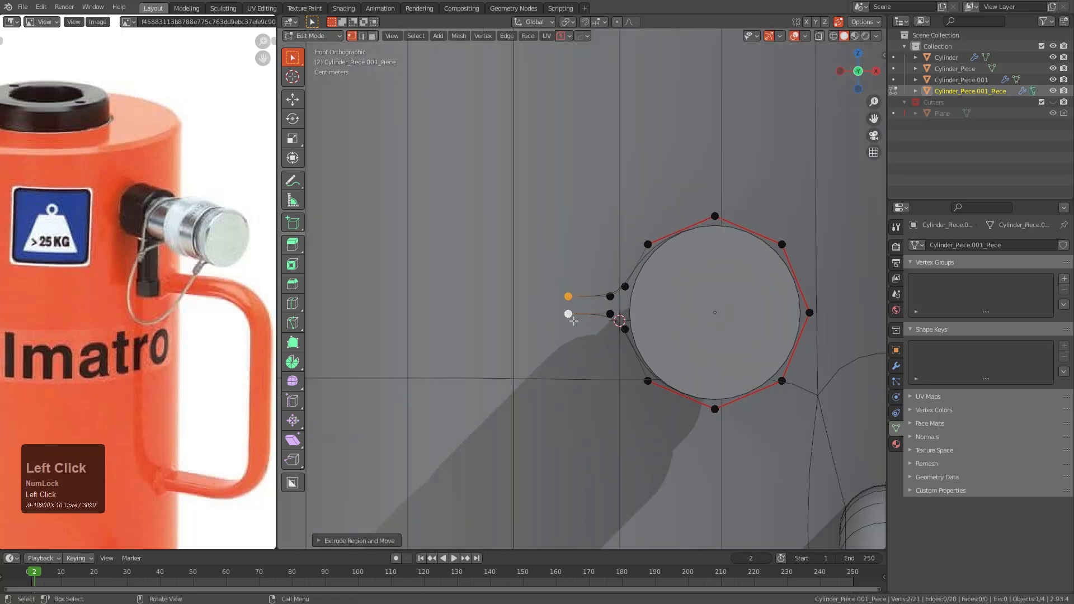
# - Extrude the lower cable end vertex downward and back toward the cylinder body in left view
pyautogui.press('KP_4')
pyautogui.press('KP_3')
pyautogui.press('KP_9')
pyautogui.press('g')
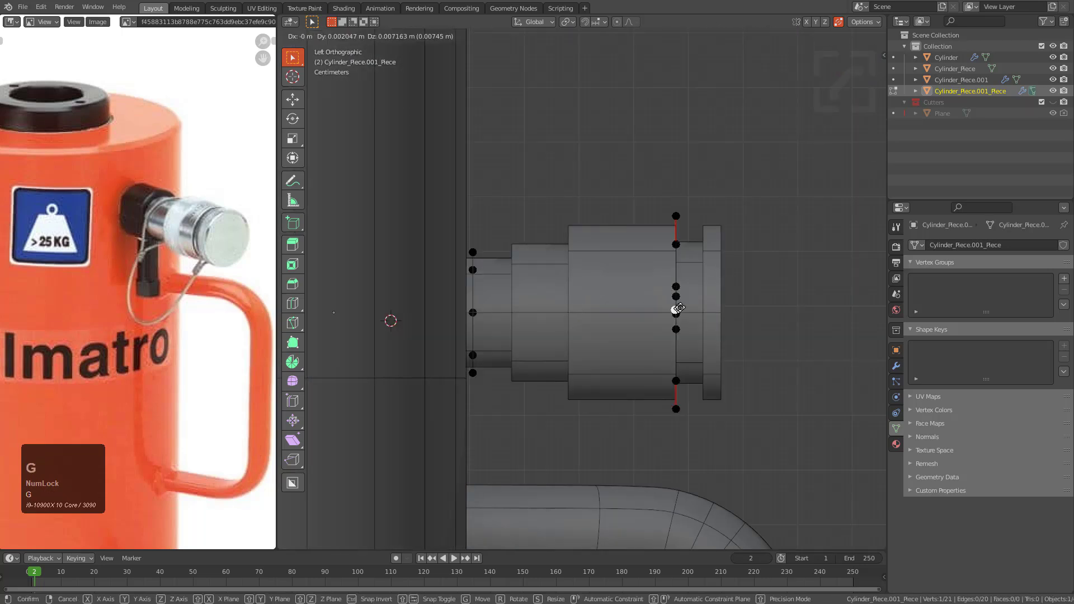
pyautogui.rightClick(699, 315)
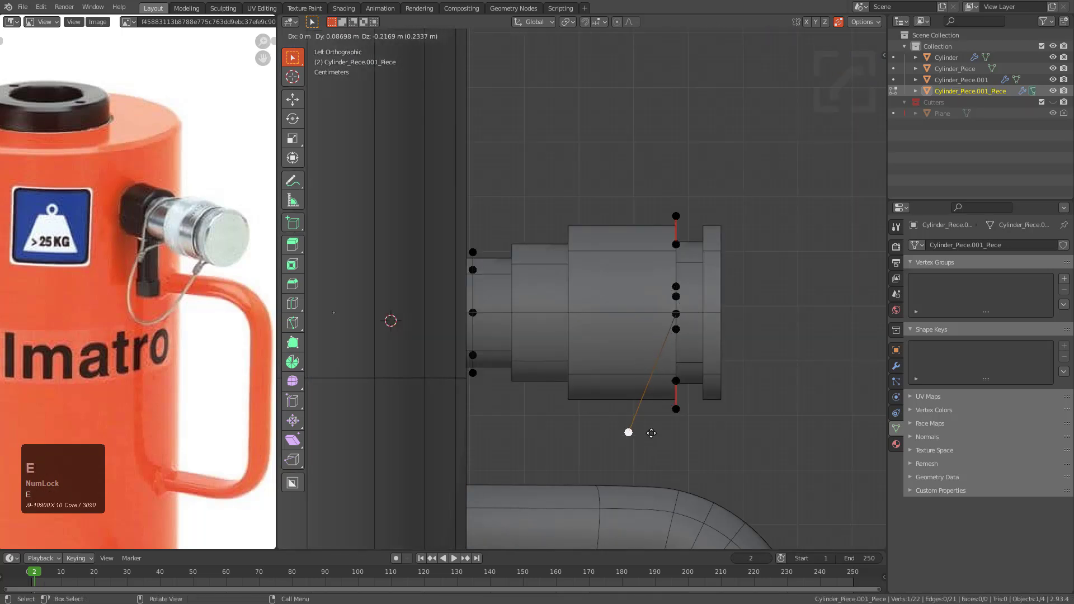
pyautogui.moveTo(510, 312); pyautogui.dragTo(500, 373, button='middle')
# - Reposition the extruded cable vertices in top view so the path curves back to the connector's neck
pyautogui.press('g')
pyautogui.click(667, 209)
pyautogui.click(566, 185)
pyautogui.press('g')
pyautogui.click(610, 174)
pyautogui.click(573, 217)
pyautogui.press('g')
pyautogui.click(584, 217)
pyautogui.click(596, 180)
pyautogui.press('g')
pyautogui.click(608, 184)
pyautogui.click(638, 156)
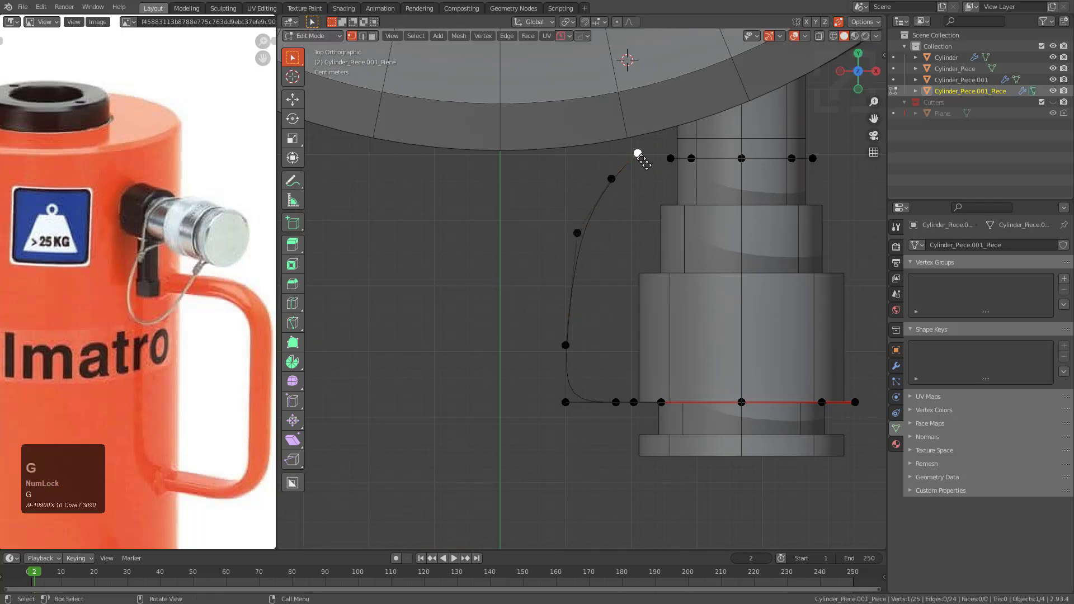
# - Delete the selected left vertex of the neck ring in front view with X-ray on
pyautogui.moveTo(666, 179); pyautogui.dragTo(667, 177, button='middle')
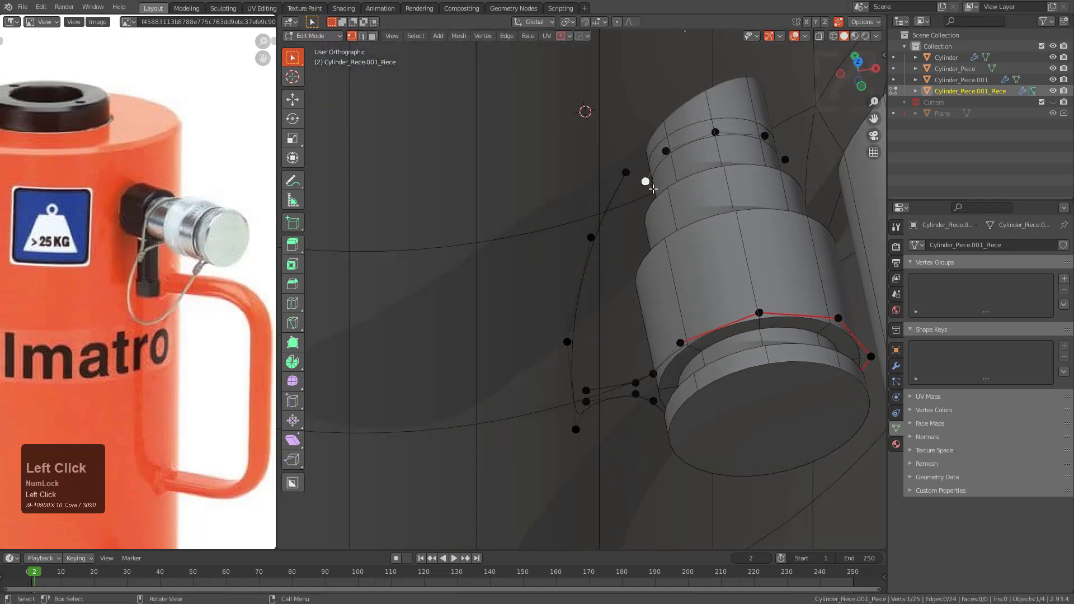
pyautogui.press('KP_1')
pyautogui.hotkey('alt', 'z')
pyautogui.press('x')
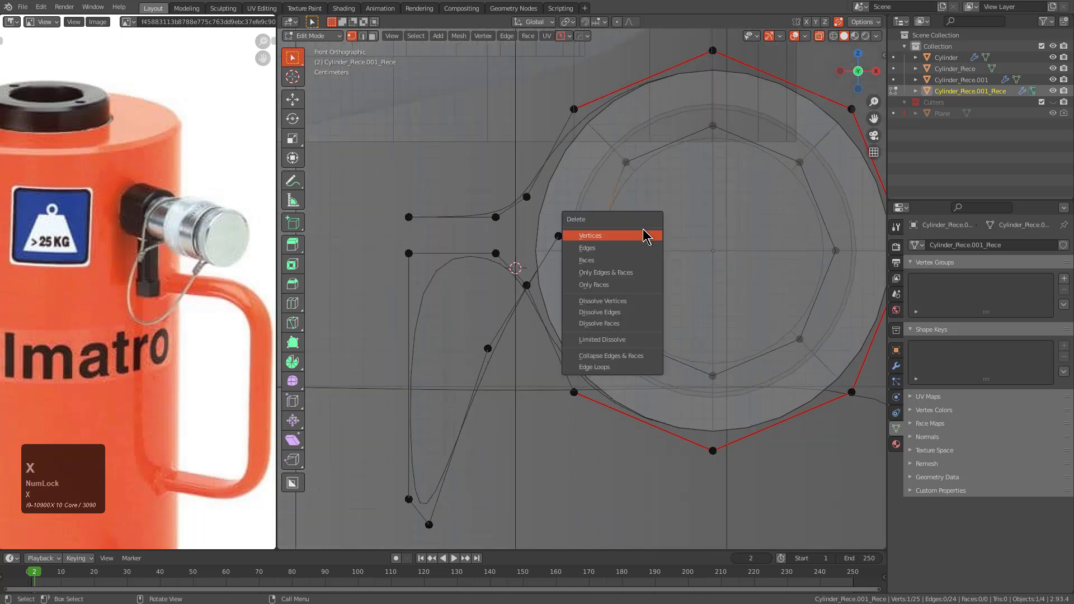
pyautogui.click(645, 235)
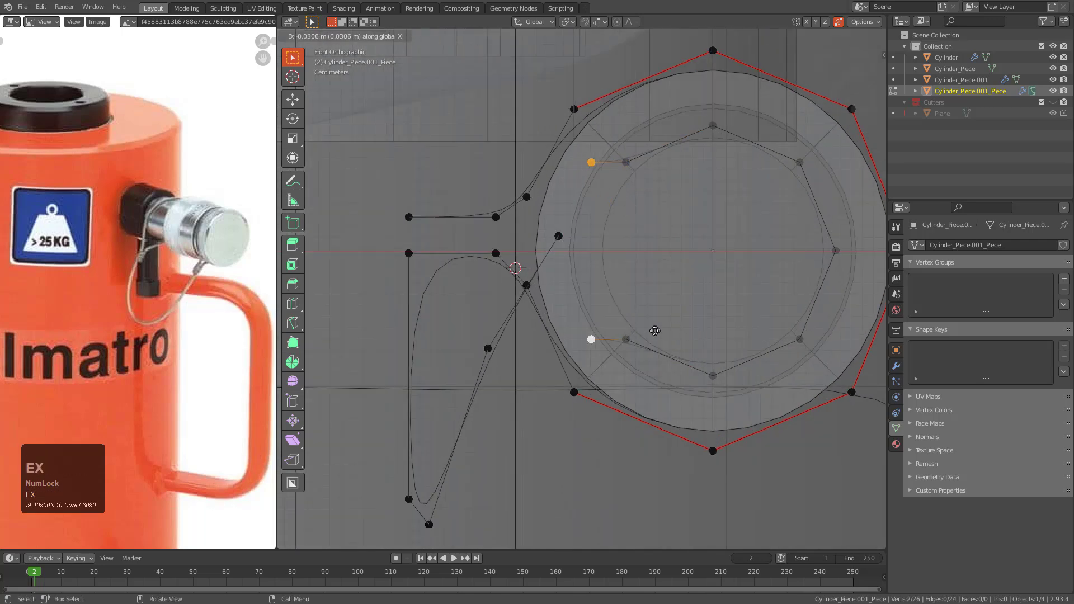
# - Extrude the neck ring's two open ends outward into a narrower pair of vertices, then into a second, closer pair
pyautogui.click(661, 330)
pyautogui.press('s')
pyautogui.press('g')
pyautogui.click(650, 296)
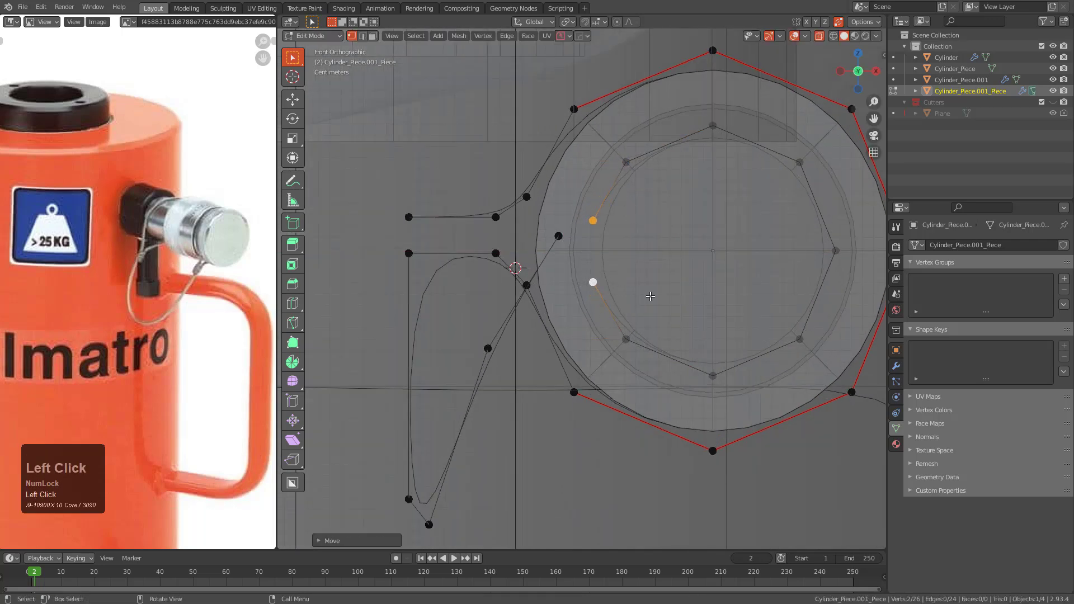
pyautogui.press('e')
pyautogui.press('s')
pyautogui.click(632, 290)
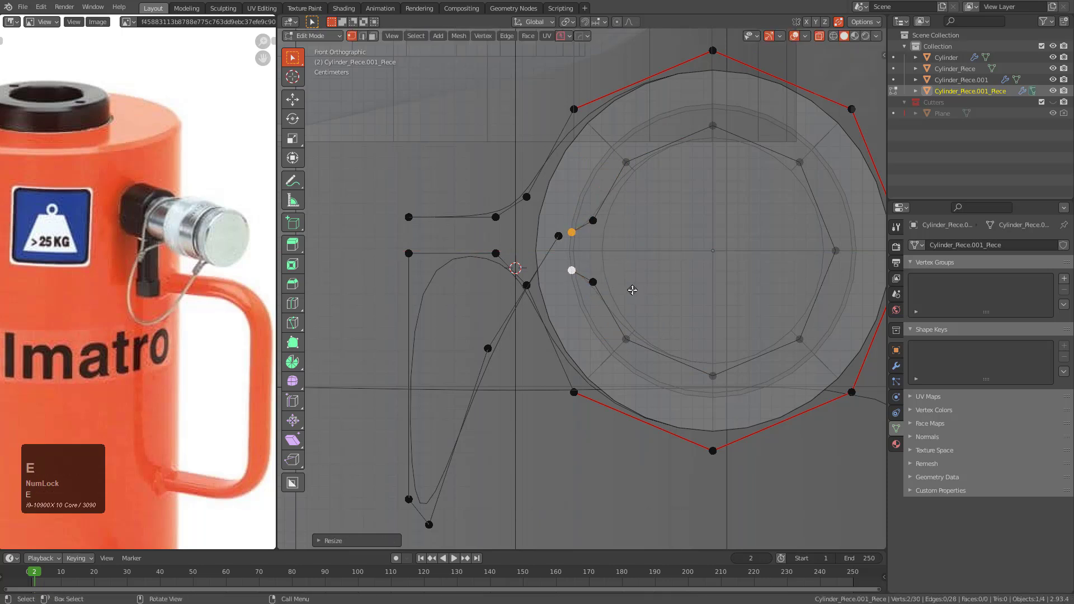
# - Merge the upper neck ring end vertex with the cable's end vertex and reposition the joined vertex in front view
pyautogui.scroll(3, 603, 258)
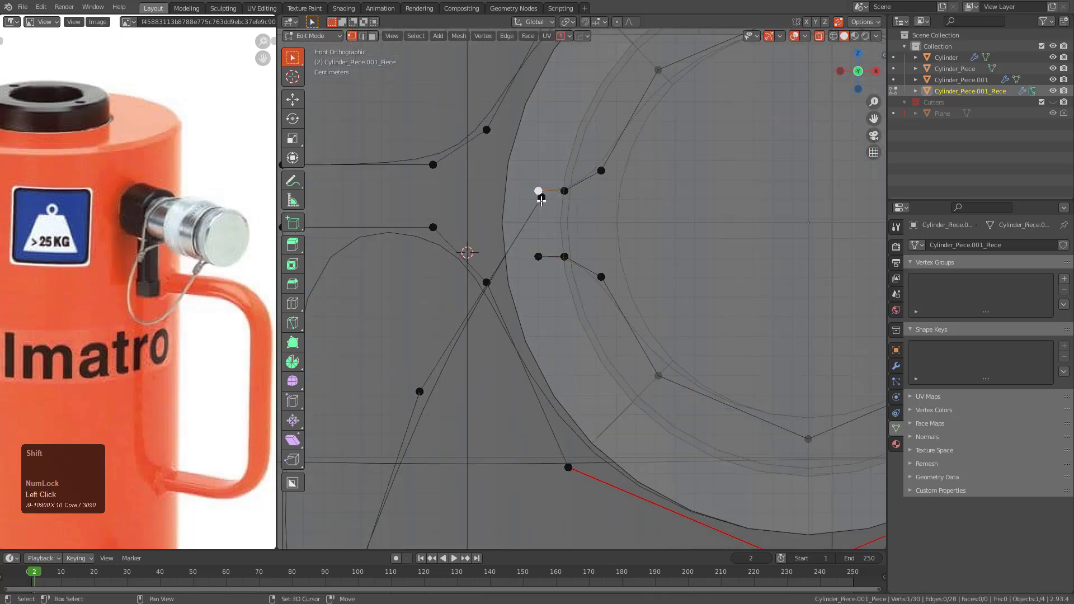
pyautogui.press('m')
pyautogui.click(489, 230)
pyautogui.press('g')
pyautogui.click(539, 238)
pyautogui.press('g')
pyautogui.click(538, 256)
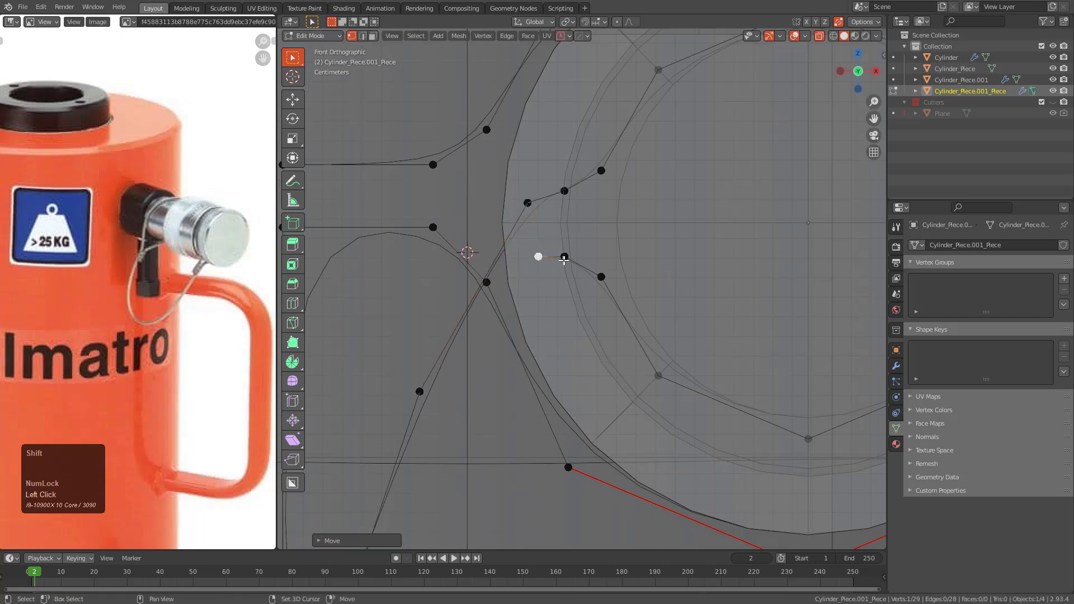
# - Reposition the lower end vertices of the neck ring and adjust the upper ones so both ends curve toward the cable
pyautogui.press('g')
pyautogui.click(598, 257)
pyautogui.click(598, 278)
pyautogui.press('g')
pyautogui.click(599, 267)
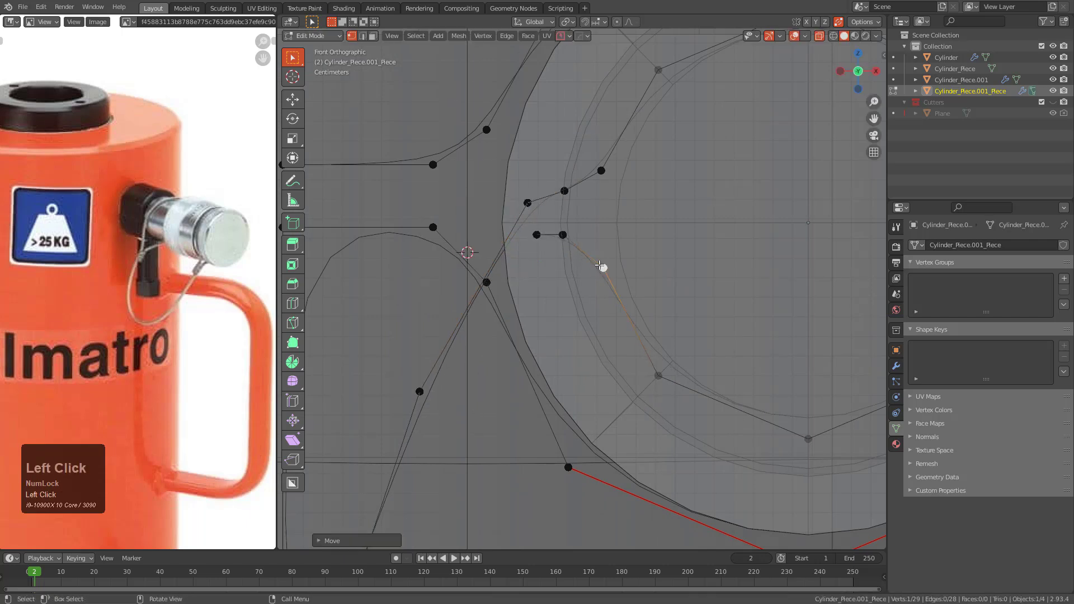
pyautogui.press('g')
pyautogui.click(527, 210)
pyautogui.click(564, 191)
pyautogui.press('g')
pyautogui.click(564, 187)
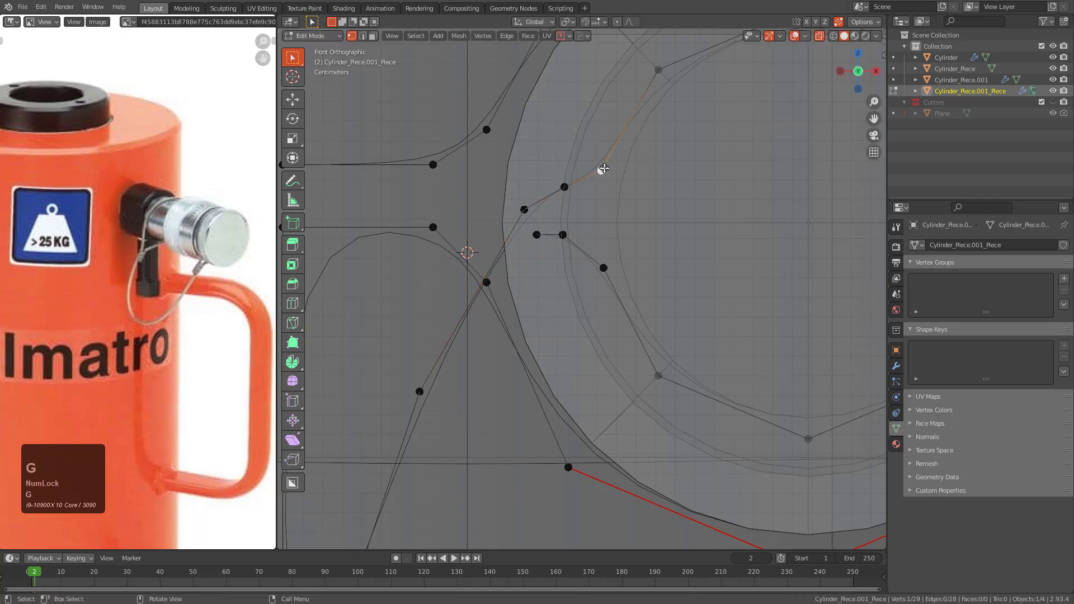
# - Move the joined cable vertex and the neck ring's loose end vertex downward together in front view with X-ray on
pyautogui.scroll(-5, 599, 280)
pyautogui.press('Tab')
pyautogui.moveTo(578, 249); pyautogui.dragTo(652, 314, button='middle')
pyautogui.press('Tab')
pyautogui.scroll(3, 499, 267)
pyautogui.keyDown('shift'); pyautogui.moveTo(499, 266); pyautogui.dragTo(546, 302, button='middle'); pyautogui.keyUp('shift')
pyautogui.scroll(3, 545, 302)
pyautogui.moveTo(546, 302); pyautogui.dragTo(535, 234, button='middle')
pyautogui.hotkey('alt', 'z')
pyautogui.scroll(2, 649, 301)
pyautogui.keyDown('shift'); pyautogui.click(638, 252); pyautogui.keyUp('shift')
pyautogui.press('g')
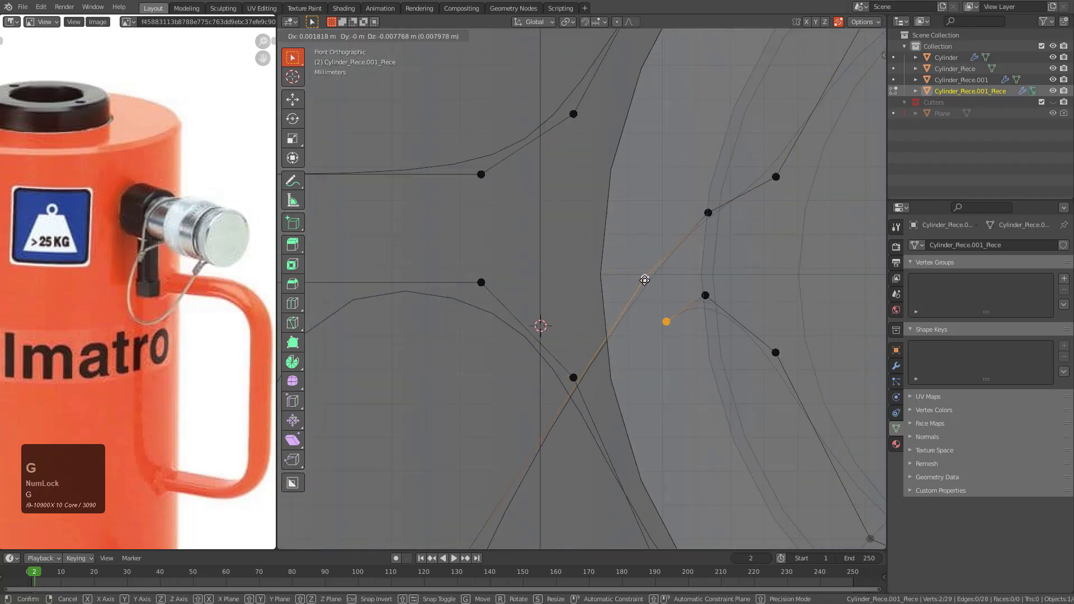
pyautogui.click(661, 295)
# - Fine-tune the neck ring vertices next to the cable joint in front view to smooth the transition
pyautogui.click(714, 278)
pyautogui.click(704, 200)
pyautogui.press('g')
pyautogui.click(714, 211)
pyautogui.click(777, 179)
pyautogui.press('g')
pyautogui.click(773, 169)
# - Adjust the height of the cable section beside the neck ring along the Z axis
pyautogui.moveTo(765, 165); pyautogui.dragTo(652, 330, button='middle')
pyautogui.press('Tab')
pyautogui.scroll(-3, 703, 355)
pyautogui.keyDown('shift'); pyautogui.moveTo(703, 355); pyautogui.dragTo(674, 273, button='middle'); pyautogui.keyUp('shift')
pyautogui.press('Tab')
pyautogui.scroll(2, 655, 301)
pyautogui.scroll(2, 655, 301)
pyautogui.click(632, 270)
pyautogui.press('g')
pyautogui.press('z')
pyautogui.click(671, 270)
# - Raise the neck ring's loose end, dissolve the extra vertex above the cable joint and reposition the adjacent ring vertex
pyautogui.press('Tab')
pyautogui.scroll(-2, 598, 292)
pyautogui.moveTo(597, 291); pyautogui.dragTo(576, 353, button='middle')
pyautogui.press('Tab')
pyautogui.scroll(4, 581, 280)
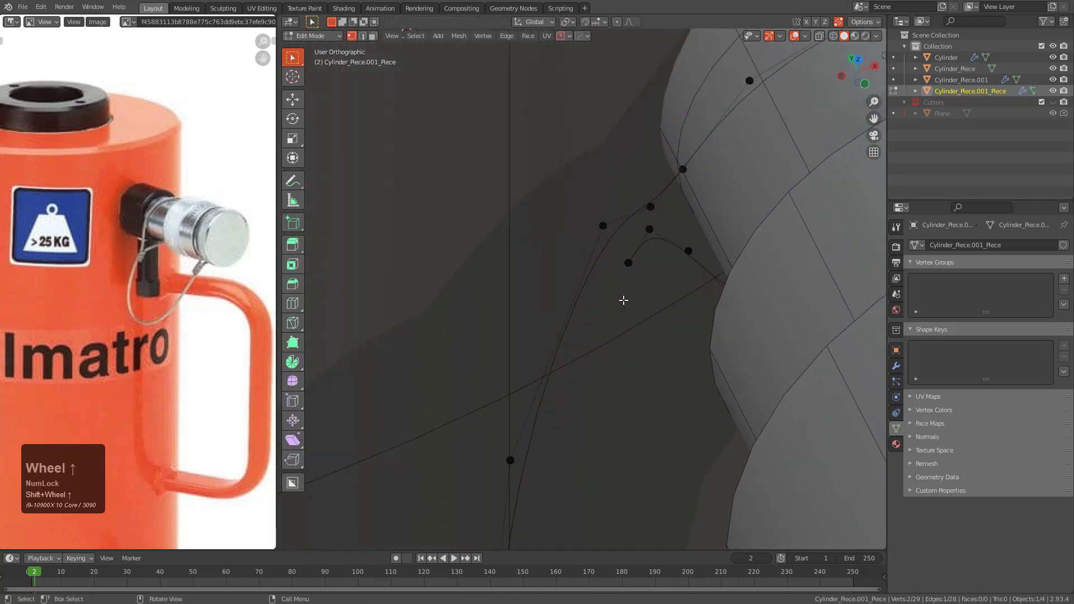
pyautogui.press('g')
pyautogui.click(629, 231)
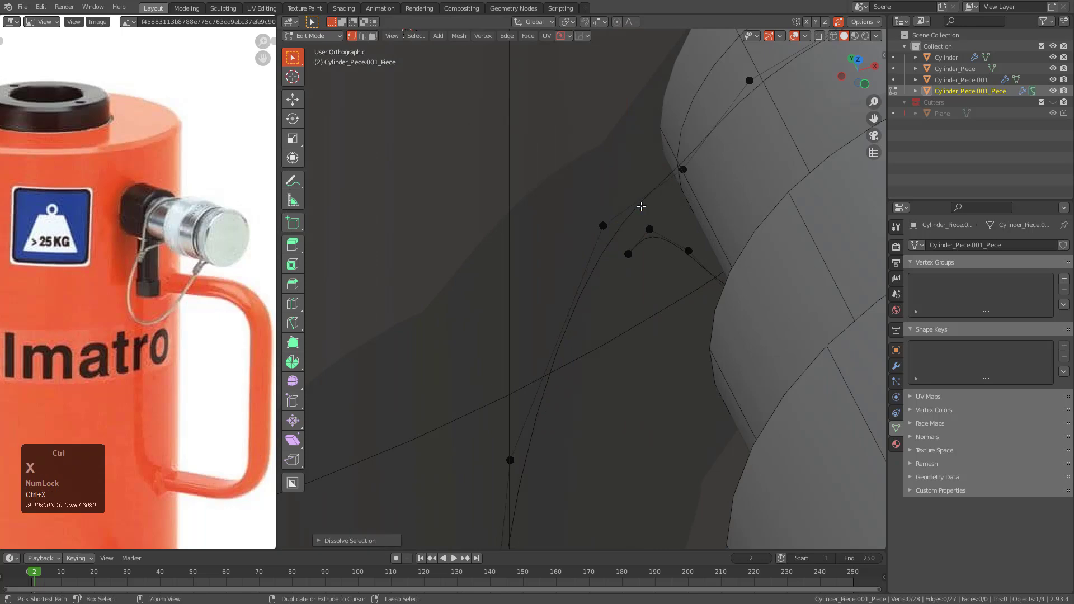
pyautogui.click(682, 170)
pyautogui.press('g')
pyautogui.click(692, 150)
# - Shorten the cap ring's end section by moving its two outermost vertices toward the connector along the X axis
pyautogui.scroll(-4, 703, 185)
pyautogui.press('Tab')
pyautogui.moveTo(705, 192); pyautogui.dragTo(663, 283, button='middle')
pyautogui.press('Tab')
pyautogui.scroll(3, 571, 249)
pyautogui.moveTo(570, 249); pyautogui.dragTo(571, 264, button='middle')
pyautogui.press('g')
pyautogui.press('y')
pyautogui.press('x')
pyautogui.click(602, 244)
pyautogui.click(542, 239)
pyautogui.press('g')
pyautogui.press('x')
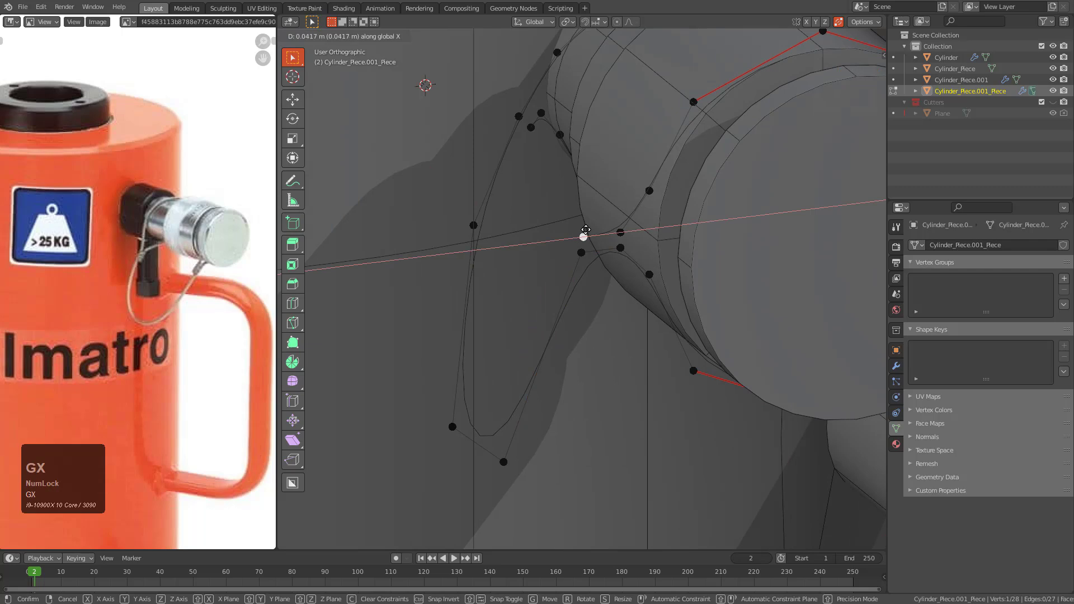
pyautogui.click(583, 237)
pyautogui.press('Tab')
pyautogui.moveTo(599, 240); pyautogui.dragTo(697, 197, button='middle')
# - Scale down the cap ring without its short parallel end section, and recentre it on the connector in front view
pyautogui.press('Tab')
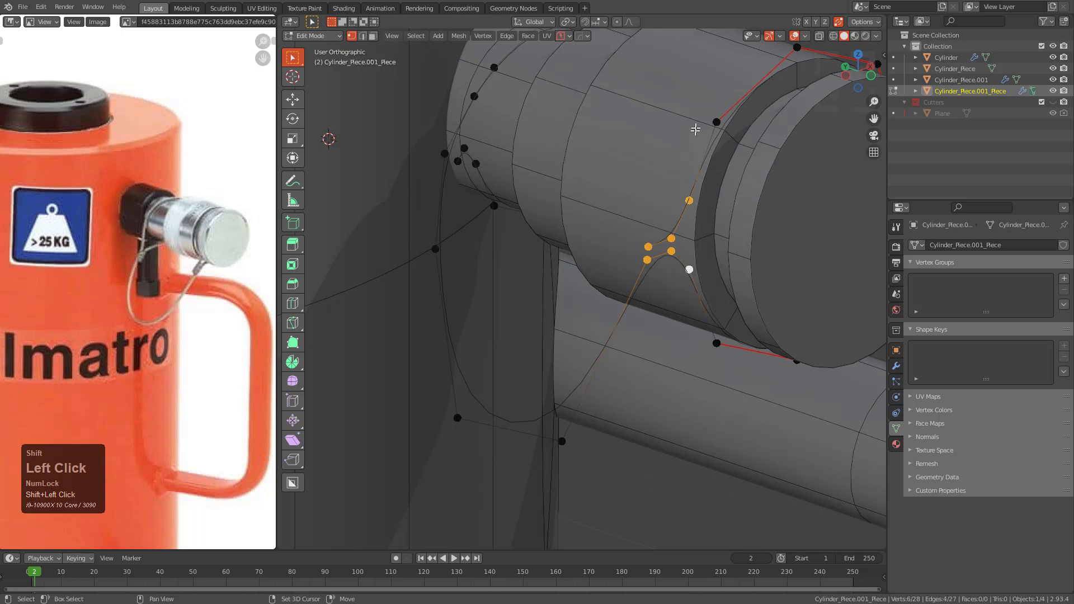
pyautogui.scroll(-4, 719, 335)
pyautogui.moveTo(719, 335); pyautogui.dragTo(717, 297, button='middle')
pyautogui.hotkey('alt', 'z')
pyautogui.keyDown('alt'); pyautogui.click(674, 198); pyautogui.keyUp('alt')
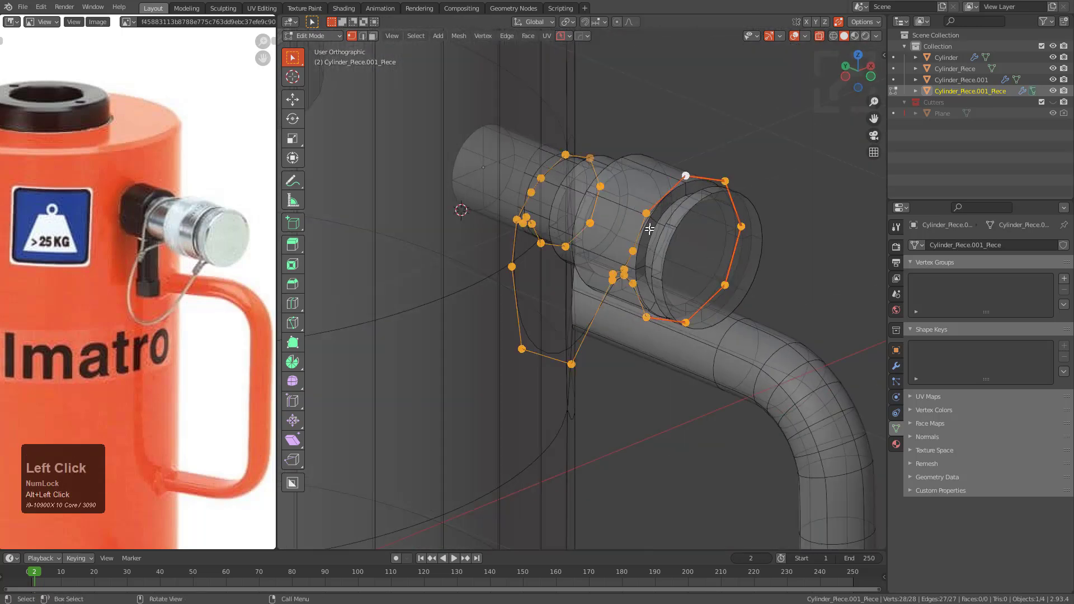
pyautogui.moveTo(674, 200); pyautogui.dragTo(698, 204, button='middle')
pyautogui.hotkey('alt', 'a')
pyautogui.moveTo(767, 124); pyautogui.dragTo(669, 312)
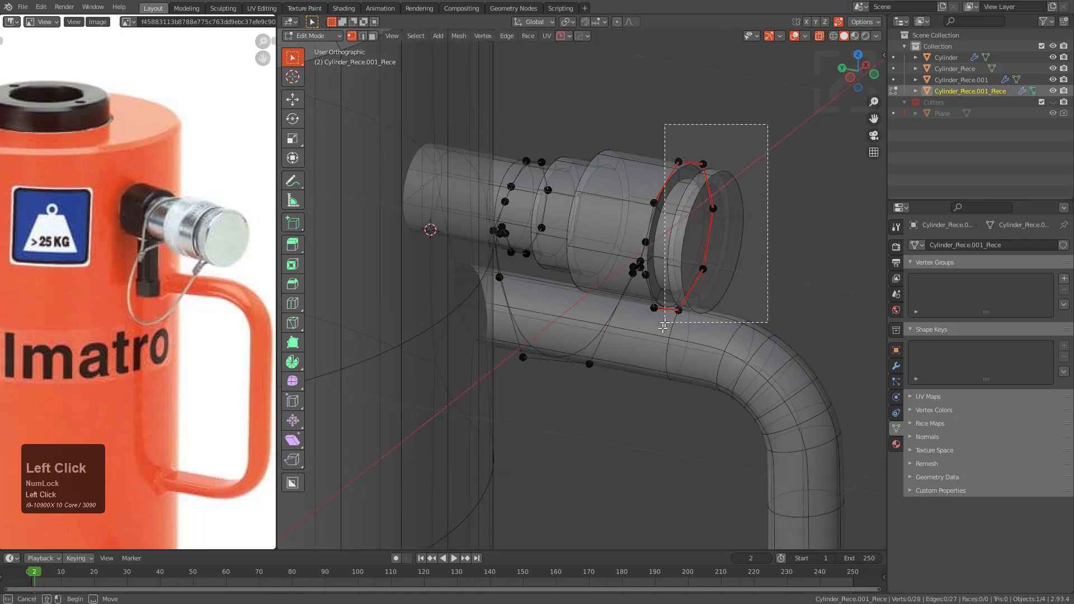
pyautogui.moveTo(638, 356); pyautogui.dragTo(637, 357)
pyautogui.keyDown('alt'); pyautogui.moveTo(638, 357); pyautogui.dragTo(577, 260, button='middle'); pyautogui.keyUp('alt')
pyautogui.scroll(5, 576, 260)
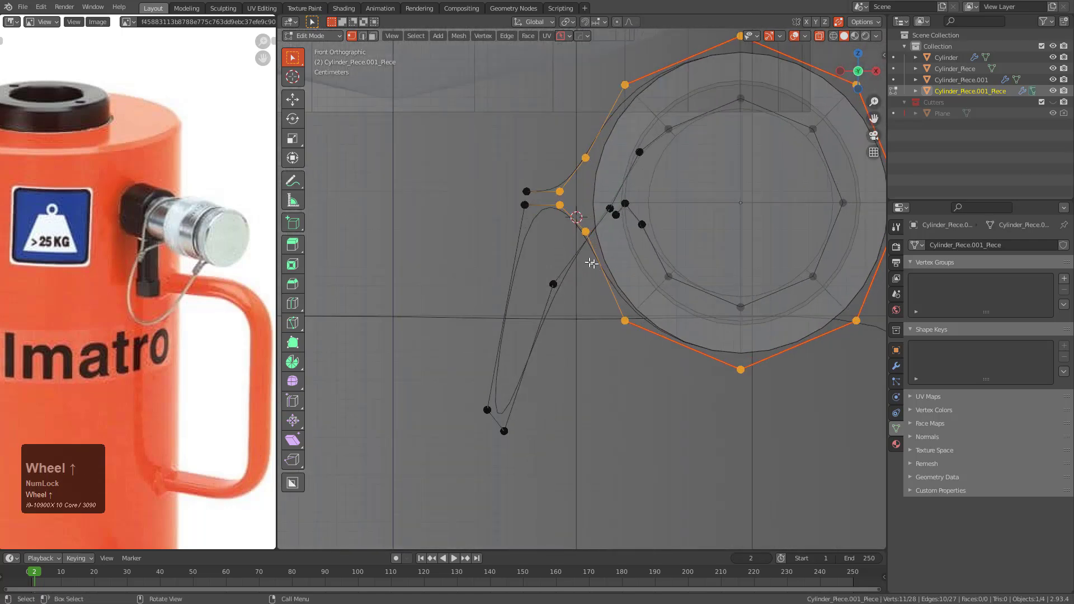
pyautogui.keyDown('ctrl'); pyautogui.moveTo(529, 184); pyautogui.dragTo(566, 238); pyautogui.keyUp('ctrl')
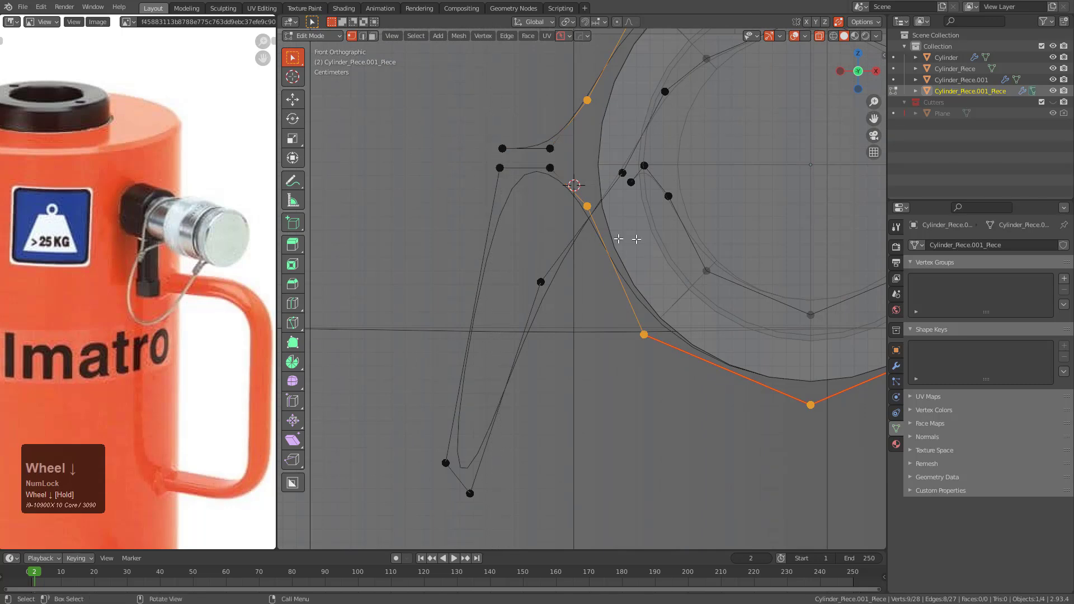
pyautogui.keyDown('shift'); pyautogui.moveTo(805, 334); pyautogui.dragTo(709, 422, button='middle'); pyautogui.keyUp('shift')
pyautogui.press('s')
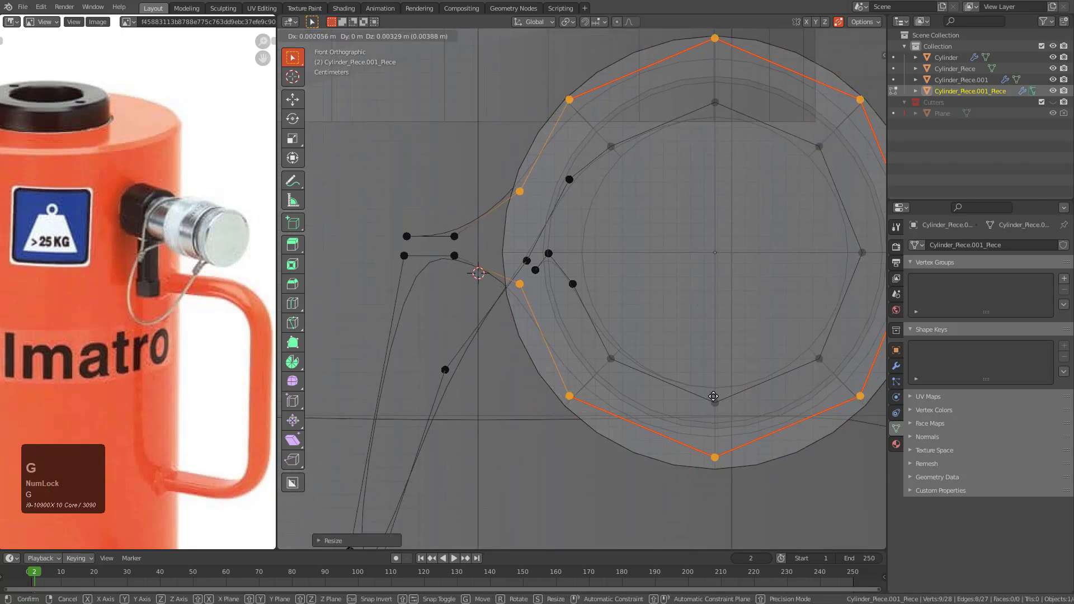
pyautogui.click(711, 405)
pyautogui.press('g')
pyautogui.click(711, 406)
# - Move the cap ring and its end vertices along the Y axis into the groove behind the connector's cap
pyautogui.moveTo(645, 336); pyautogui.dragTo(694, 376, button='middle')
pyautogui.hotkey('alt', 'z')
pyautogui.press('Tab')
pyautogui.scroll(-4, 688, 314)
pyautogui.moveTo(685, 316); pyautogui.dragTo(634, 341, button='middle')
pyautogui.keyDown('shift'); pyautogui.moveTo(634, 340); pyautogui.dragTo(669, 365, button='middle'); pyautogui.keyUp('shift')
pyautogui.scroll(3, 688, 343)
pyautogui.press('Tab')
pyautogui.moveTo(642, 278); pyautogui.dragTo(667, 284, button='middle')
pyautogui.hotkey('alt', 'z')
pyautogui.scroll(-1, 669, 281)
pyautogui.moveTo(674, 72); pyautogui.dragTo(591, 409)
pyautogui.press('g')
pyautogui.press('y')
pyautogui.click(658, 367)
# - Move the outer pair of cap ring end vertices back toward the hanging cable loop
pyautogui.moveTo(659, 368); pyautogui.dragTo(693, 274, button='middle')
pyautogui.scroll(5, 635, 245)
pyautogui.press('g')
pyautogui.click(662, 287)
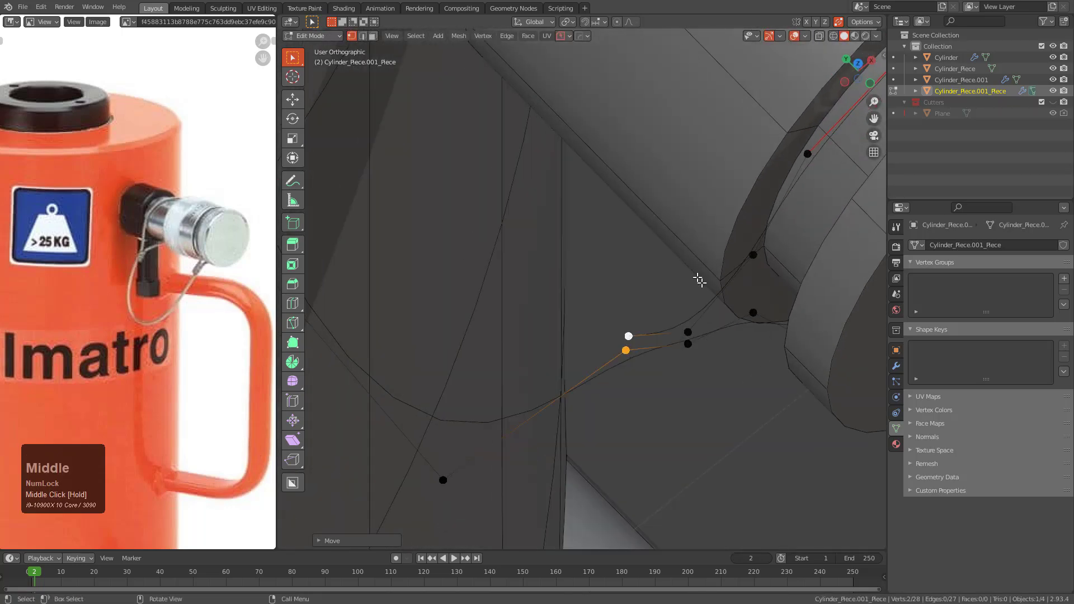
# - Reposition the cap ring's end vertices in top view so the path bends smoothly from the groove into the cable
pyautogui.moveTo(686, 326); pyautogui.dragTo(742, 368, button='middle')
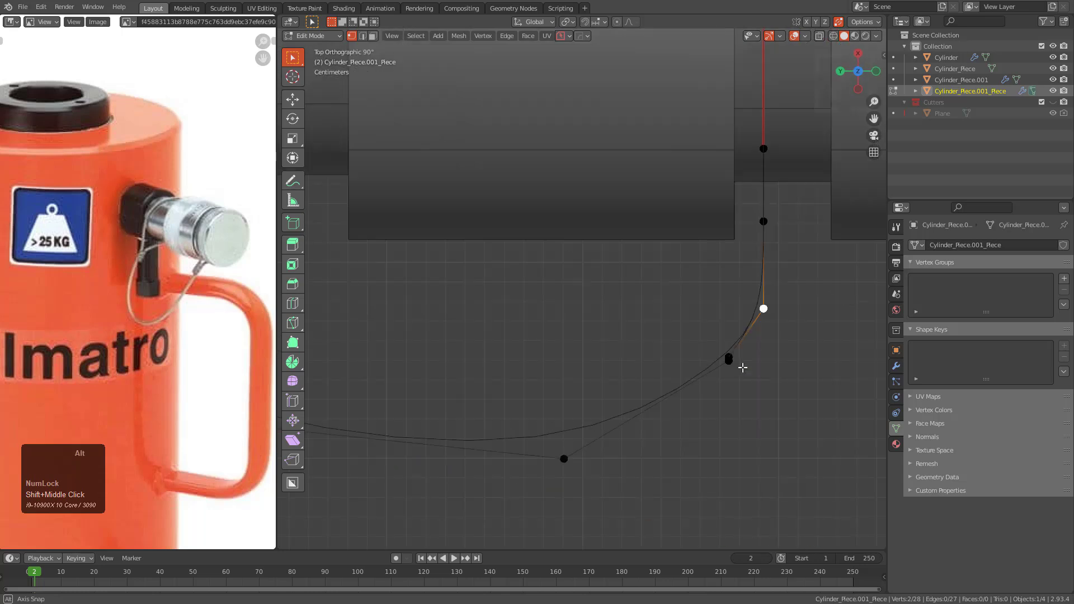
pyautogui.click(749, 341)
pyautogui.hotkey('alt', 'a')
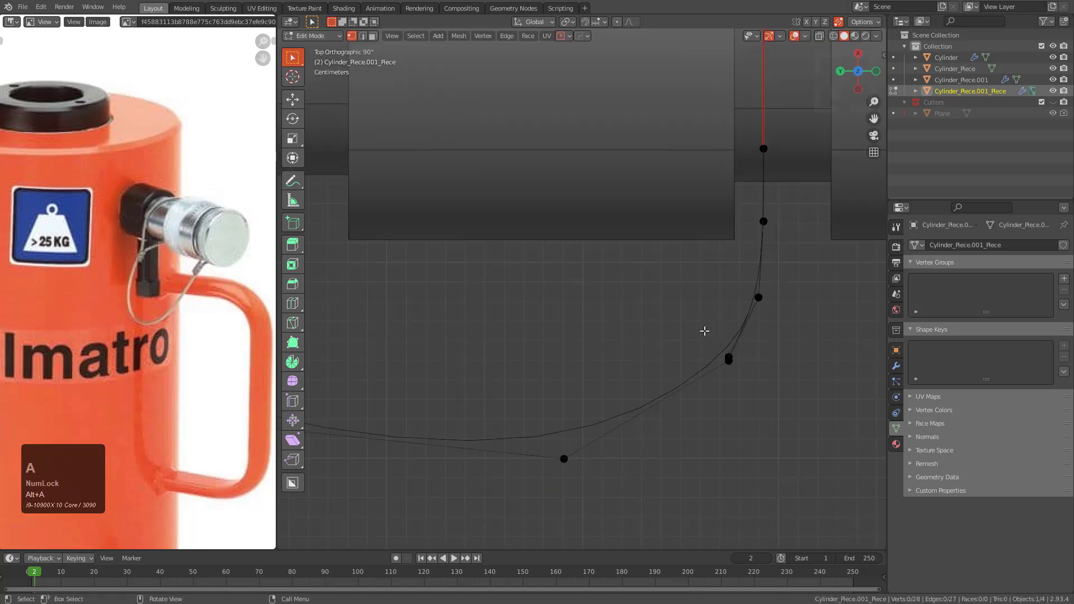
pyautogui.press('g')
pyautogui.click(743, 377)
# - Set the cable's viewport subdivision to level 1 and convert the mesh to a curve with HOps
pyautogui.moveTo(743, 377); pyautogui.dragTo(679, 342, button='middle')
pyautogui.press('Tab')
pyautogui.scroll(-1, 583, 278)
pyautogui.press('q')
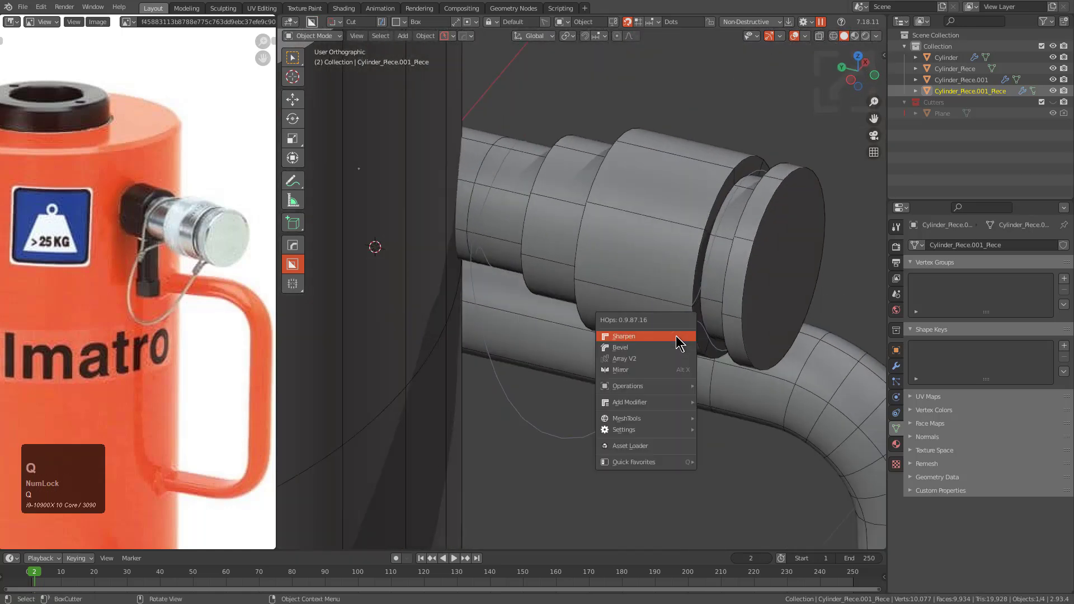
pyautogui.click(895, 366)
pyautogui.press('q')
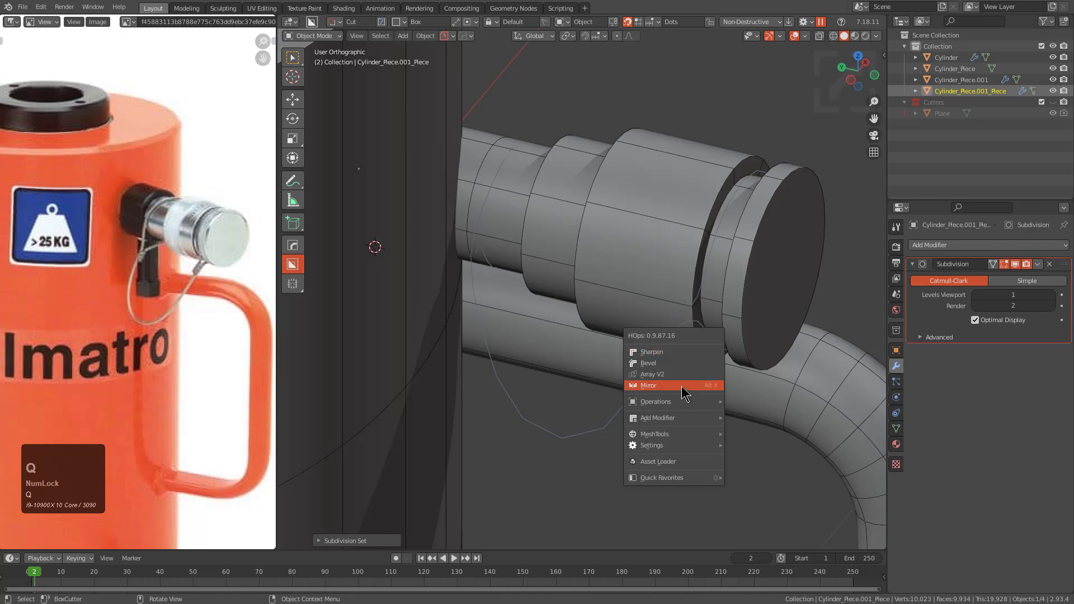
pyautogui.moveTo(698, 411)
pyautogui.click(772, 510)
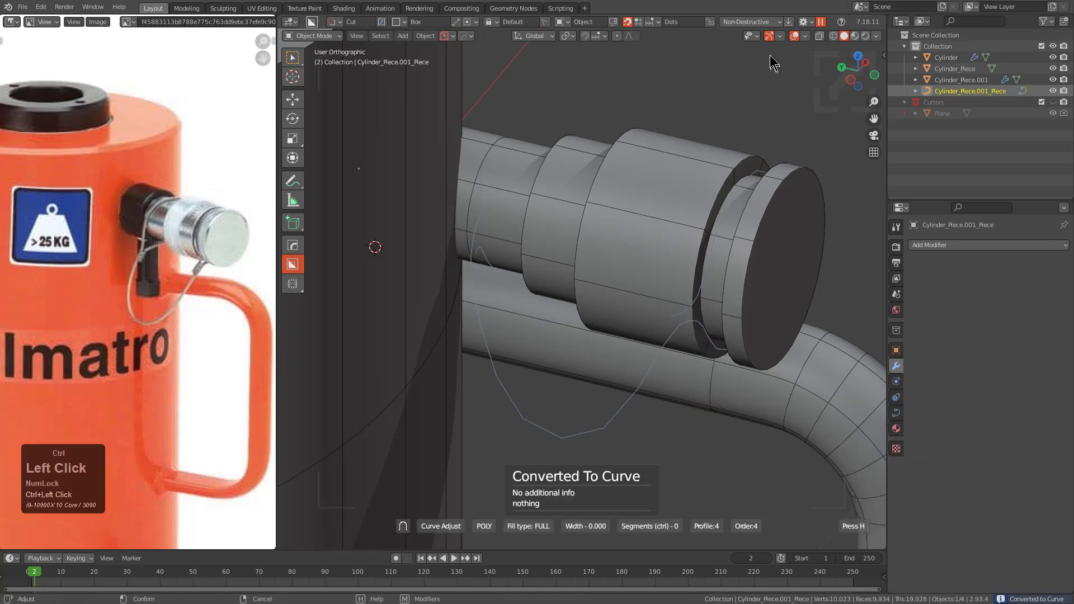
# - Give the curve smooth shading and a width of about 0.009, and add a level 1 subdivision
pyautogui.press('s')
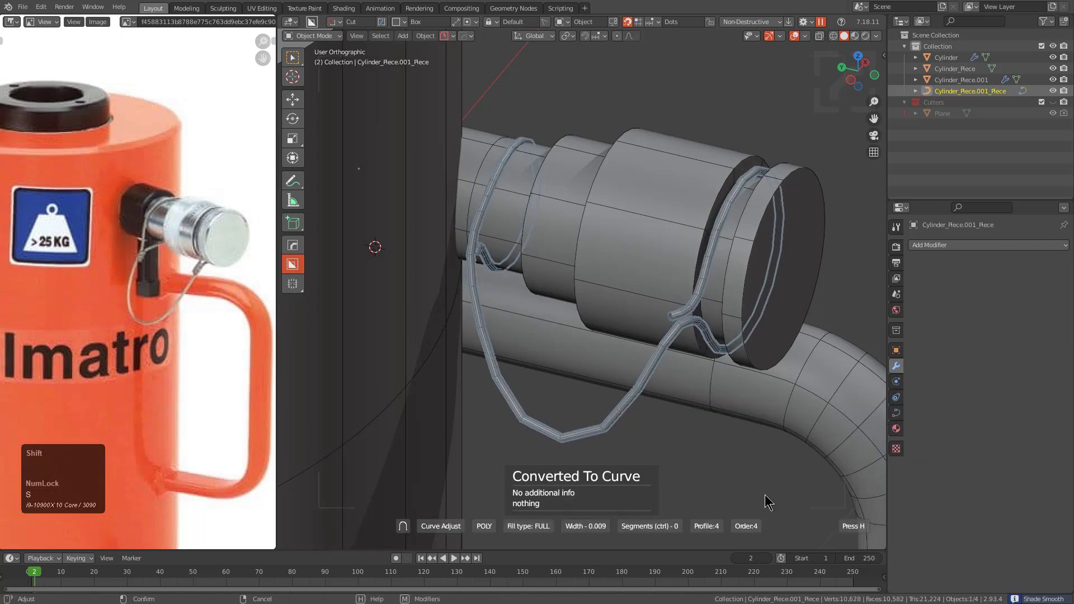
pyautogui.click(772, 501)
pyautogui.scroll(2, 716, 353)
pyautogui.hotkey('ctrl', '1')
# - Move the three end control points of the cap ring's upper loose end in front view, closer to the lower strand
pyautogui.moveTo(715, 351); pyautogui.dragTo(686, 340, button='middle')
pyautogui.scroll(2, 666, 335)
pyautogui.scroll(2, 664, 334)
pyautogui.press('Tab')
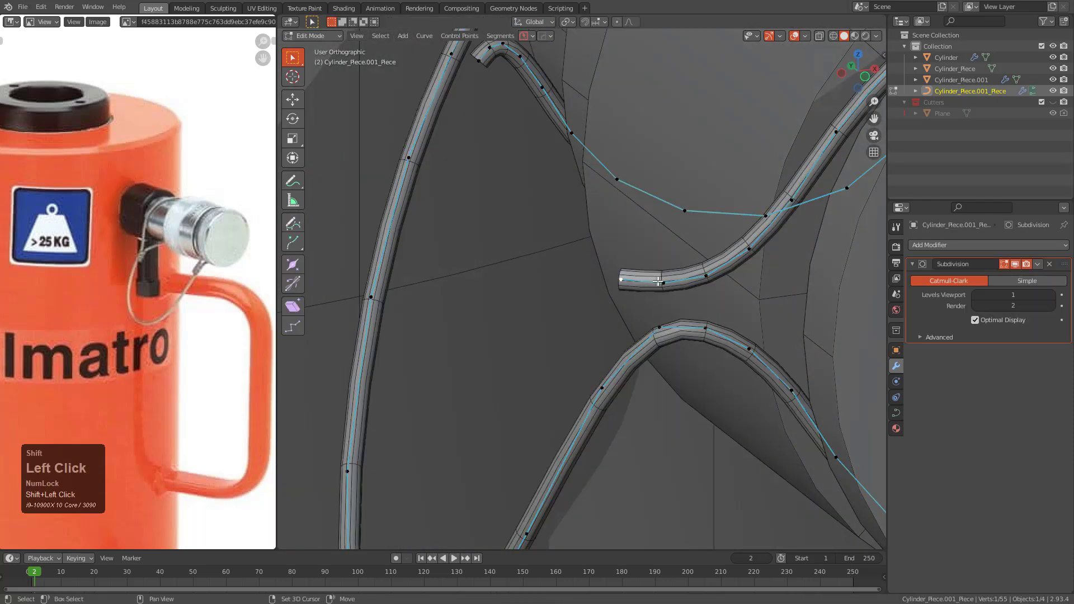
pyautogui.press('KP_1')
pyautogui.press('g')
pyautogui.click(638, 230)
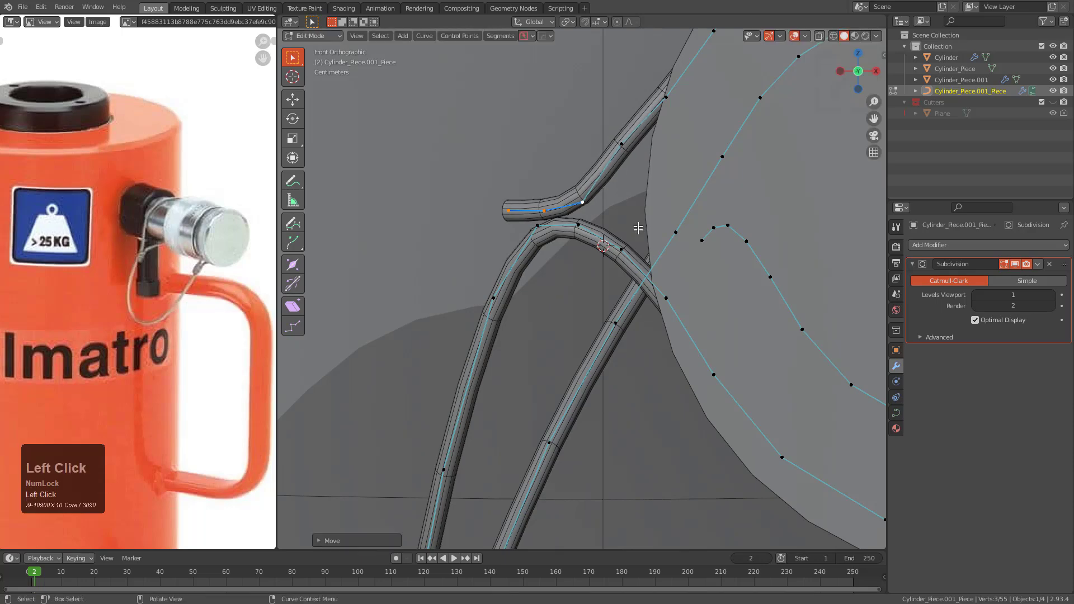
# - Remove the control point adjoining the three end points on the cap ring's upper strand
pyautogui.press('x')
pyautogui.moveTo(616, 141); pyautogui.dragTo(718, 256, button='middle')
pyautogui.scroll(1, 670, 272)
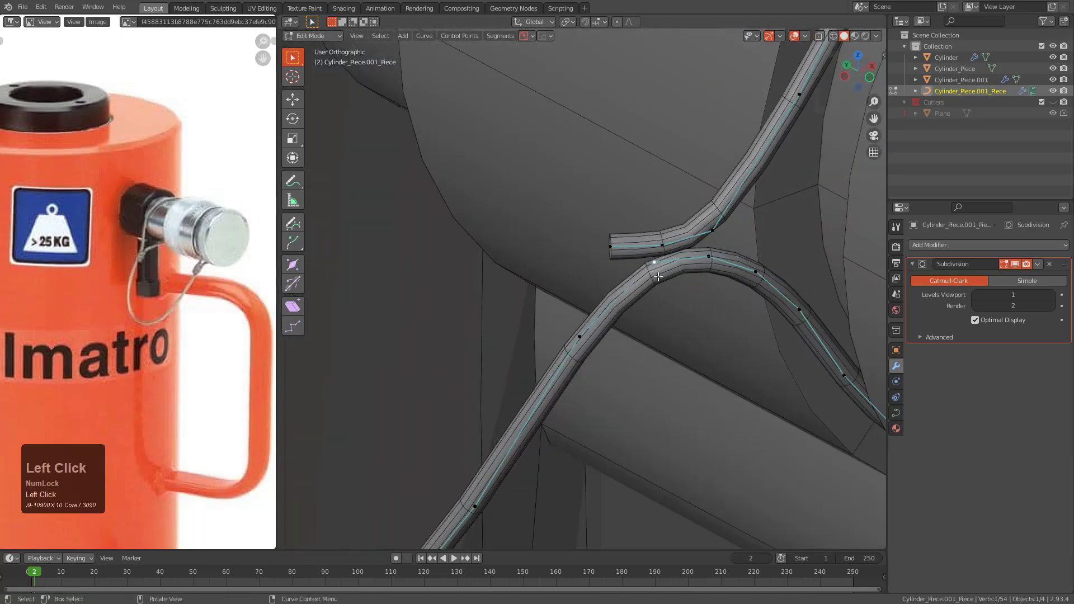
# - Reposition four neighbouring control points on the cap ring's lower strand to smooth its bend beneath the loose end
pyautogui.press('g')
pyautogui.click(627, 282)
pyautogui.click(703, 259)
pyautogui.press('g')
pyautogui.click(688, 264)
pyautogui.click(758, 271)
pyautogui.press('g')
pyautogui.click(749, 272)
pyautogui.click(792, 310)
pyautogui.press('g')
pyautogui.click(788, 316)
pyautogui.scroll(-4, 690, 305)
pyautogui.press('Tab')
# - Extrude the loose end of the ring nearest the cylinder body so it runs down alongside the hanging cable
pyautogui.moveTo(688, 305); pyautogui.dragTo(469, 250, button='middle')
pyautogui.scroll(5, 675, 362)
pyautogui.moveTo(676, 363); pyautogui.dragTo(616, 240, button='middle')
pyautogui.press('Tab')
pyautogui.click(625, 253)
pyautogui.press('e')
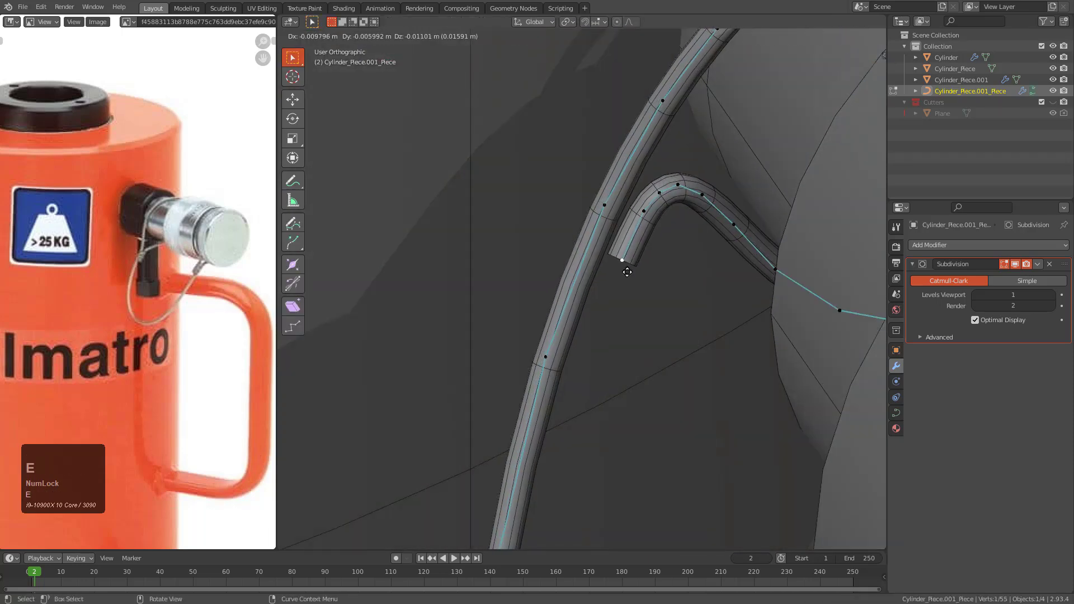
pyautogui.click(600, 341)
# - Dissolve the surplus control points in the rear ring's hooked end and reposition the remaining ones into an even bend
pyautogui.click(620, 263)
pyautogui.press('g')
pyautogui.click(616, 261)
pyautogui.click(644, 219)
pyautogui.press('g')
pyautogui.click(643, 216)
pyautogui.hotkey('ctrl', 'x')
pyautogui.click(705, 196)
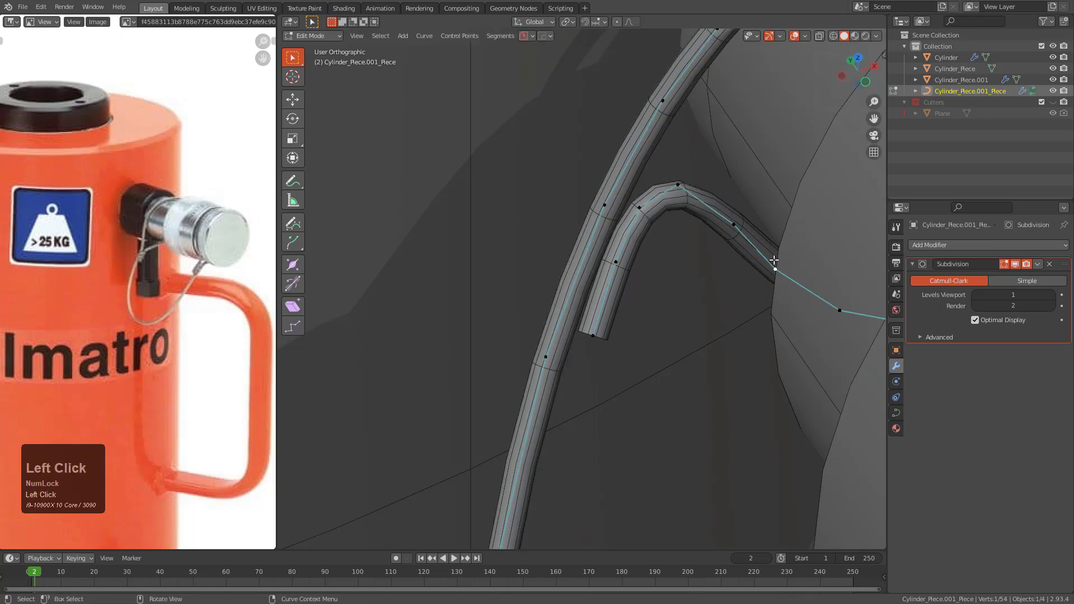
pyautogui.press('g')
pyautogui.click(772, 259)
# - In top view, shift two control points where the rear ring's loose end overlaps the hanging cable
pyautogui.scroll(-3, 772, 259)
pyautogui.moveTo(772, 259); pyautogui.dragTo(638, 342, button='middle')
pyautogui.scroll(-3, 628, 327)
pyautogui.scroll(-1, 638, 341)
pyautogui.keyDown('shift'); pyautogui.moveTo(637, 341); pyautogui.dragTo(556, 301, button='middle'); pyautogui.keyUp('shift')
pyautogui.press('Tab')
pyautogui.hotkey('alt', 'a')
pyautogui.moveTo(523, 342); pyautogui.dragTo(523, 402, button='middle')
pyautogui.click(493, 327)
pyautogui.scroll(2, 492, 274)
pyautogui.scroll(3, 610, 321)
pyautogui.press('Tab')
pyautogui.click(606, 322)
pyautogui.press('g')
pyautogui.click(612, 277)
pyautogui.click(605, 297)
pyautogui.press('g')
pyautogui.click(609, 297)
# - Nudge the adjoining rear ring points into line and pull the loose end's tip closer to the cable in top view
pyautogui.click(610, 207)
pyautogui.press('g')
pyautogui.click(609, 204)
pyautogui.click(606, 213)
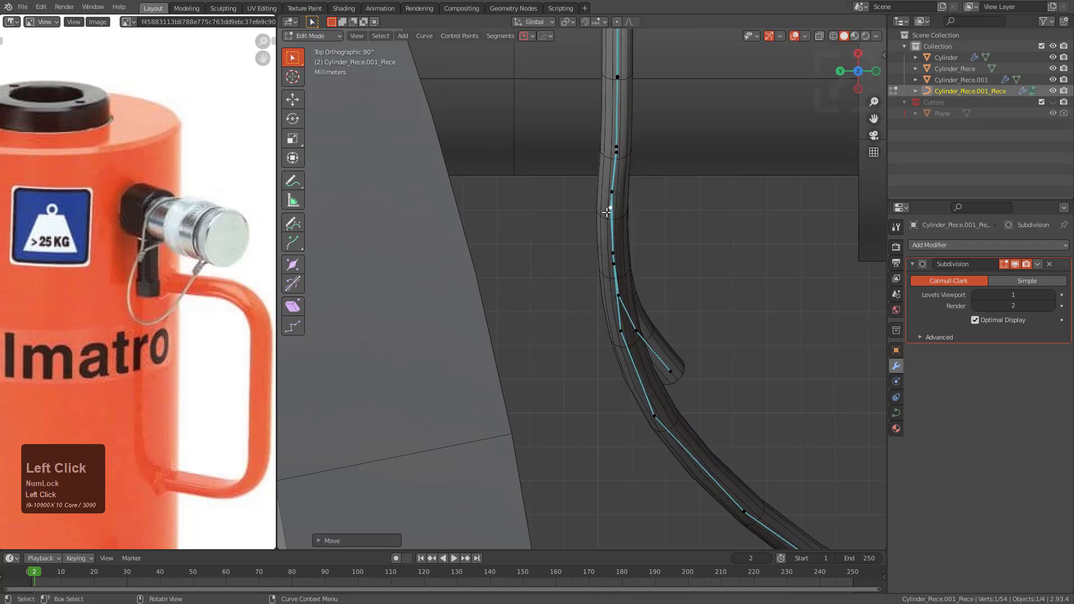
pyautogui.click(608, 190)
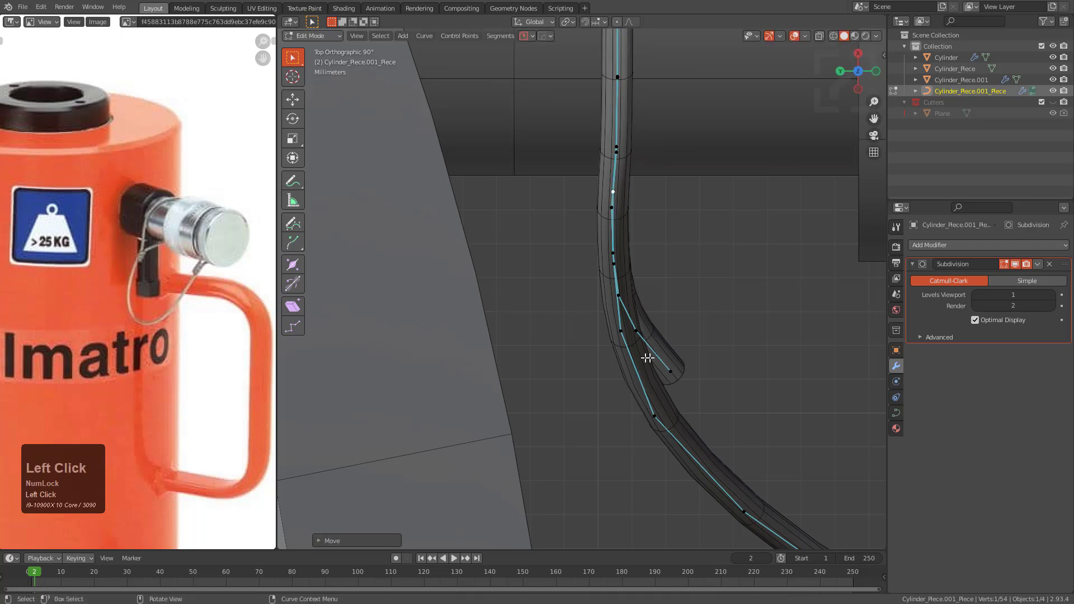
pyautogui.press('g')
pyautogui.click(668, 372)
pyautogui.press('g')
pyautogui.click(648, 379)
# - Select the whole cap ring through the mesh with X-ray, rotate it in front view and move it back around the cap
pyautogui.scroll(-5, 647, 379)
pyautogui.press('Tab')
pyautogui.moveTo(671, 403); pyautogui.dragTo(618, 329, button='middle')
pyautogui.click(546, 344)
pyautogui.scroll(3, 637, 306)
pyautogui.press('KP_1')
pyautogui.scroll(2, 619, 328)
pyautogui.click(622, 271)
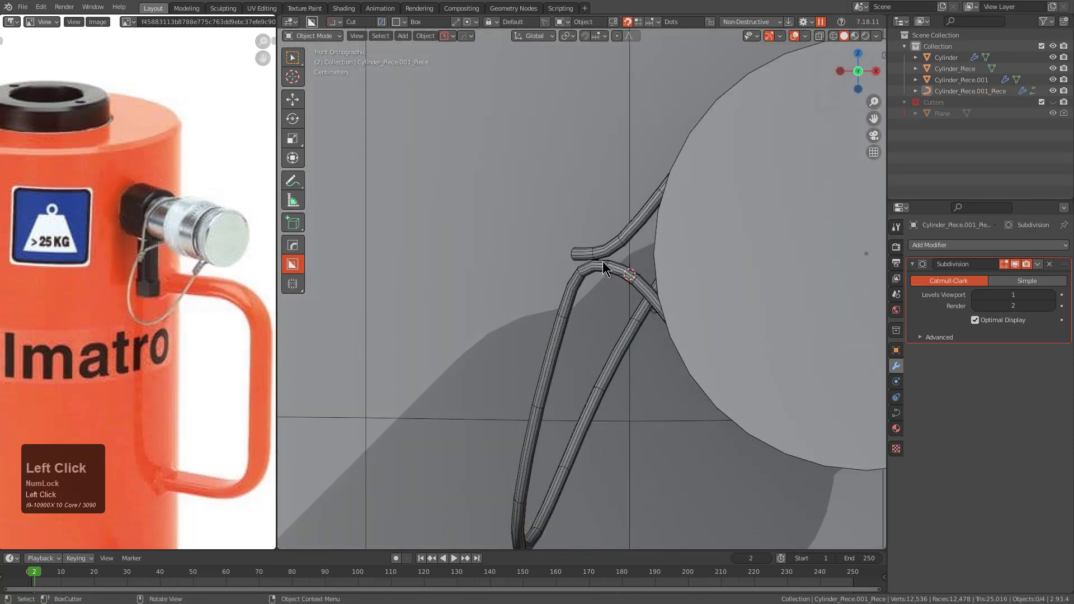
pyautogui.press('Tab')
pyautogui.scroll(-3, 623, 271)
pyautogui.moveTo(623, 271); pyautogui.dragTo(709, 269, button='middle')
pyautogui.hotkey('alt', 'z')
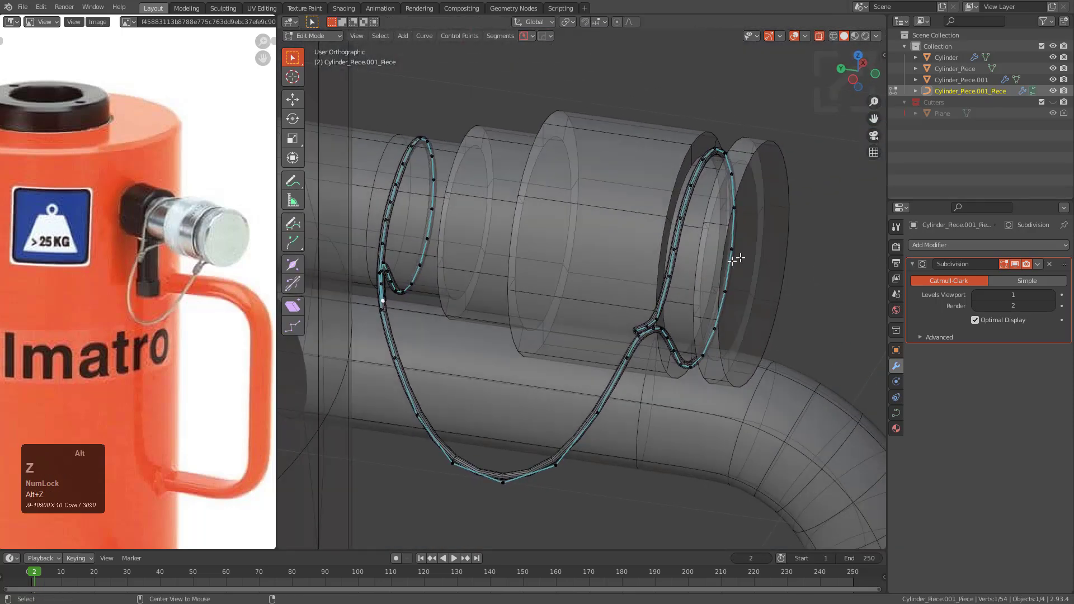
pyautogui.moveTo(789, 101); pyautogui.dragTo(635, 395)
pyautogui.moveTo(634, 395); pyautogui.dragTo(549, 338, button='middle')
pyautogui.scroll(2, 548, 338)
pyautogui.press('r')
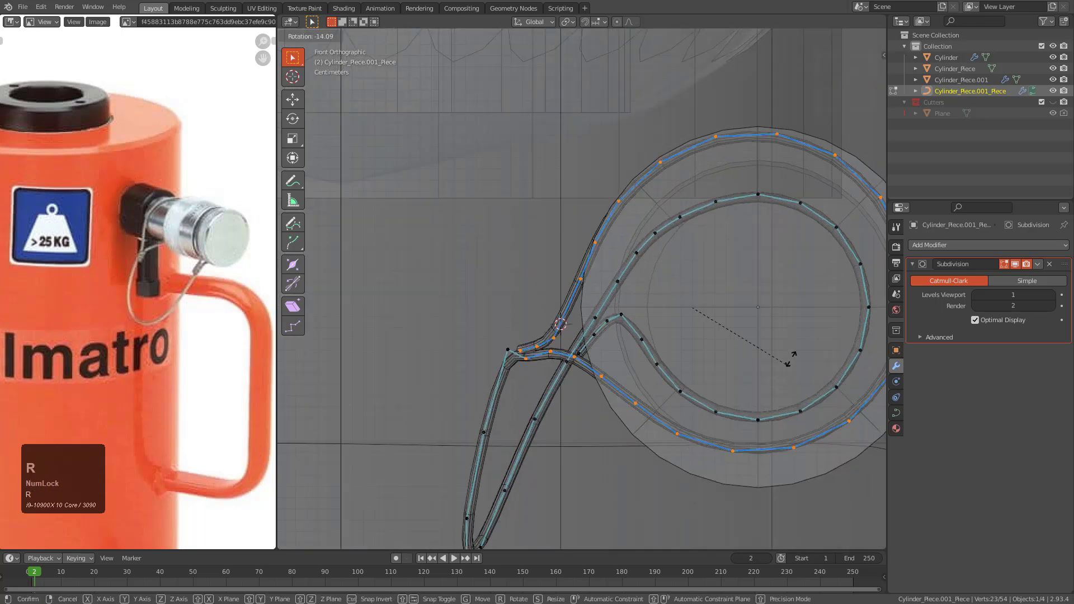
pyautogui.click(784, 318)
pyautogui.press('g')
pyautogui.click(801, 342)
pyautogui.press('g')
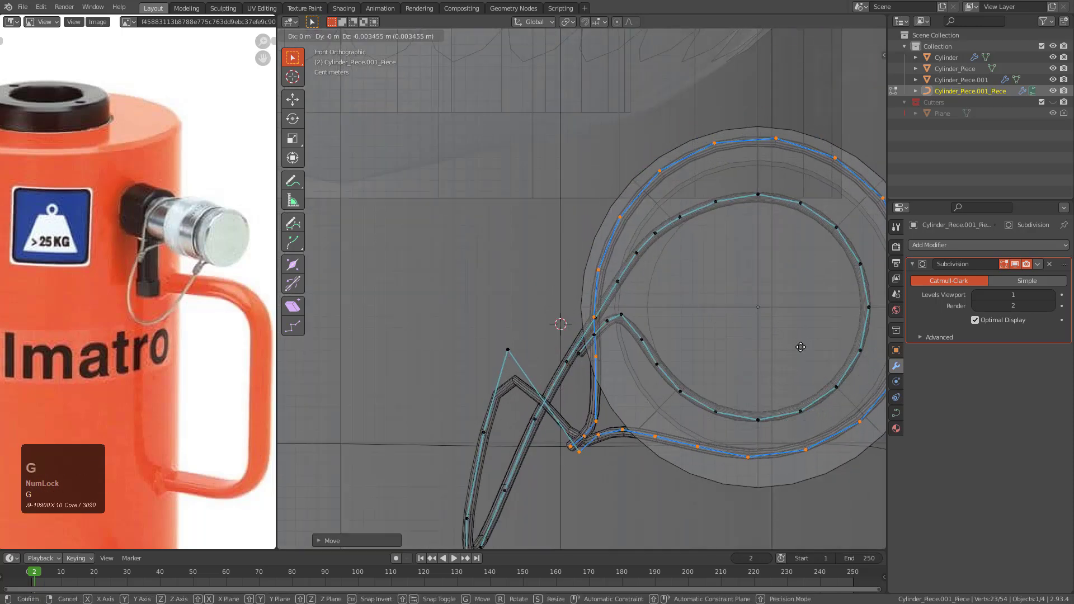
# - Move and dissolve the kinked control points where the rotated cap ring joins the hanging cable
pyautogui.moveTo(755, 324); pyautogui.dragTo(604, 263, button='middle')
pyautogui.click(575, 322)
pyautogui.moveTo(575, 322); pyautogui.dragTo(547, 297, button='middle')
pyautogui.press('g')
pyautogui.click(588, 364)
pyautogui.click(515, 392)
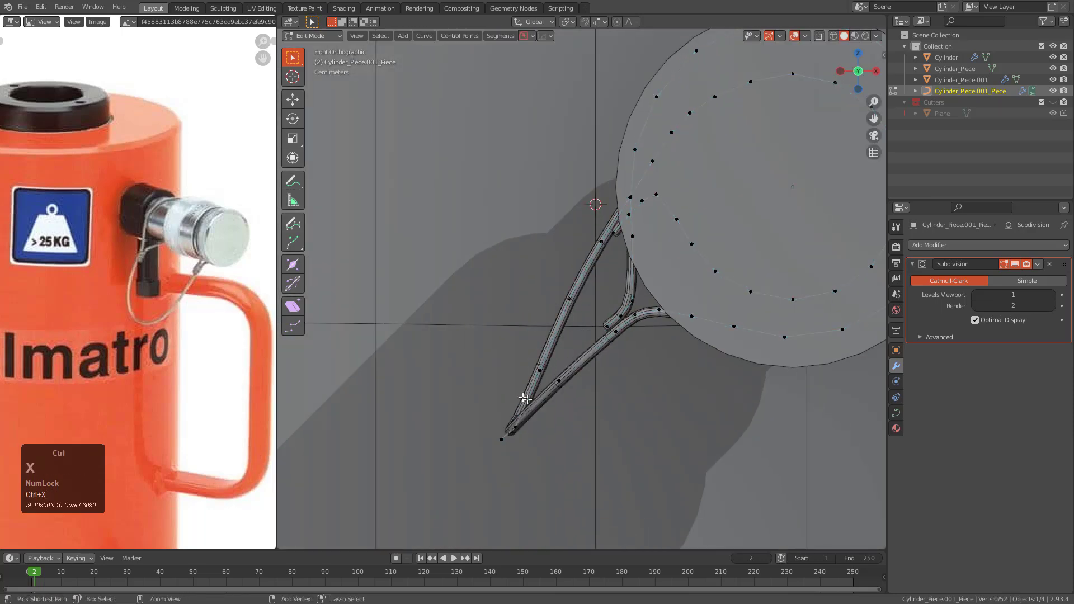
# - In front view, adjust the control points along both strands of the hanging cable and round out its lowest bend
pyautogui.press('g')
pyautogui.click(558, 385)
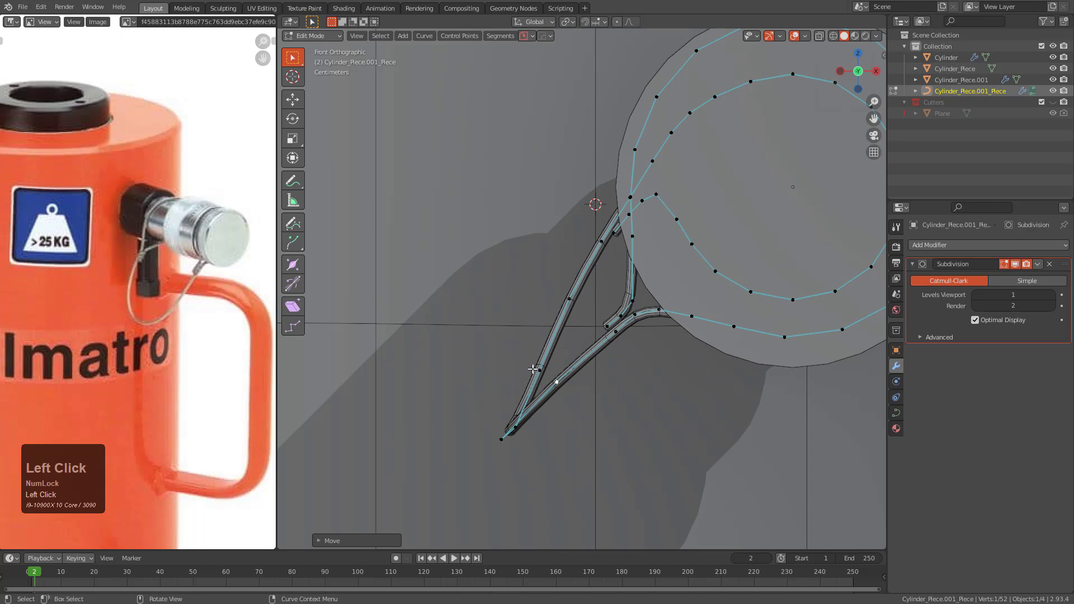
pyautogui.click(580, 300)
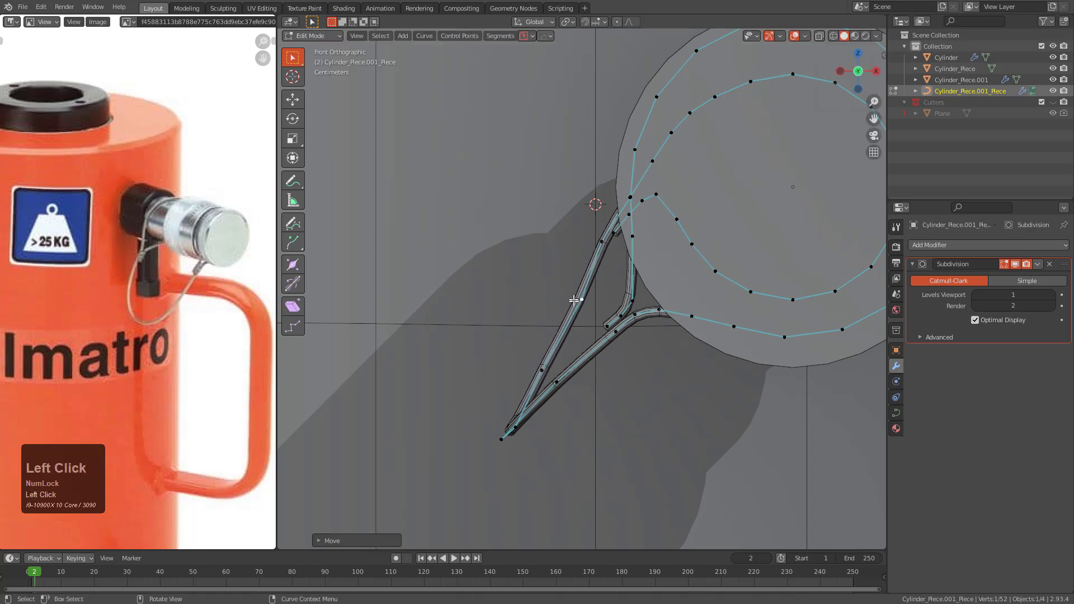
pyautogui.click(591, 240)
pyautogui.click(584, 300)
pyautogui.press('g')
pyautogui.click(578, 298)
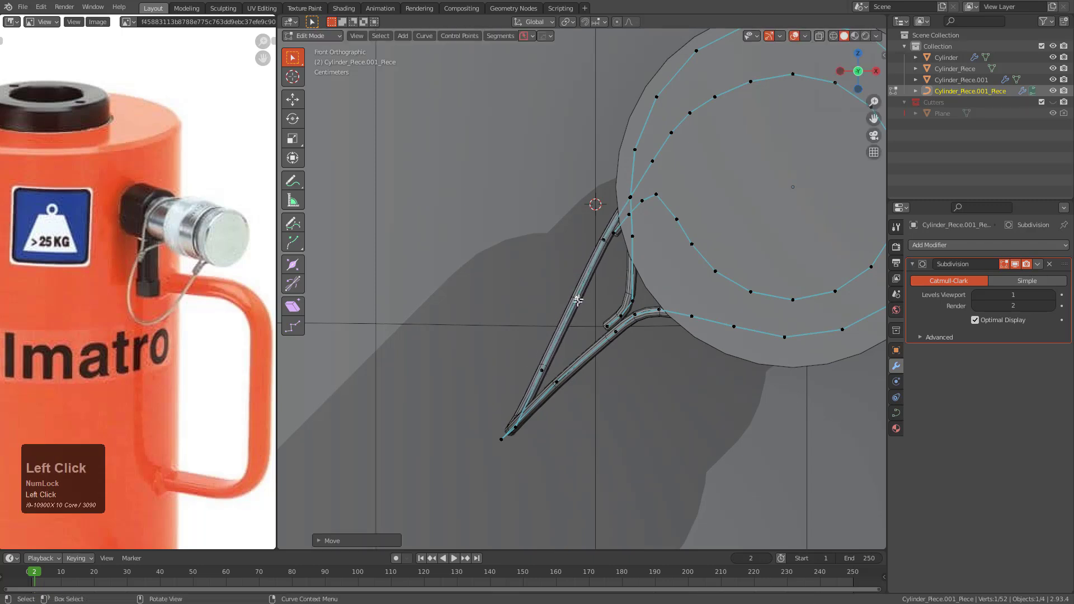
pyautogui.click(555, 363)
pyautogui.moveTo(546, 363); pyautogui.dragTo(528, 379)
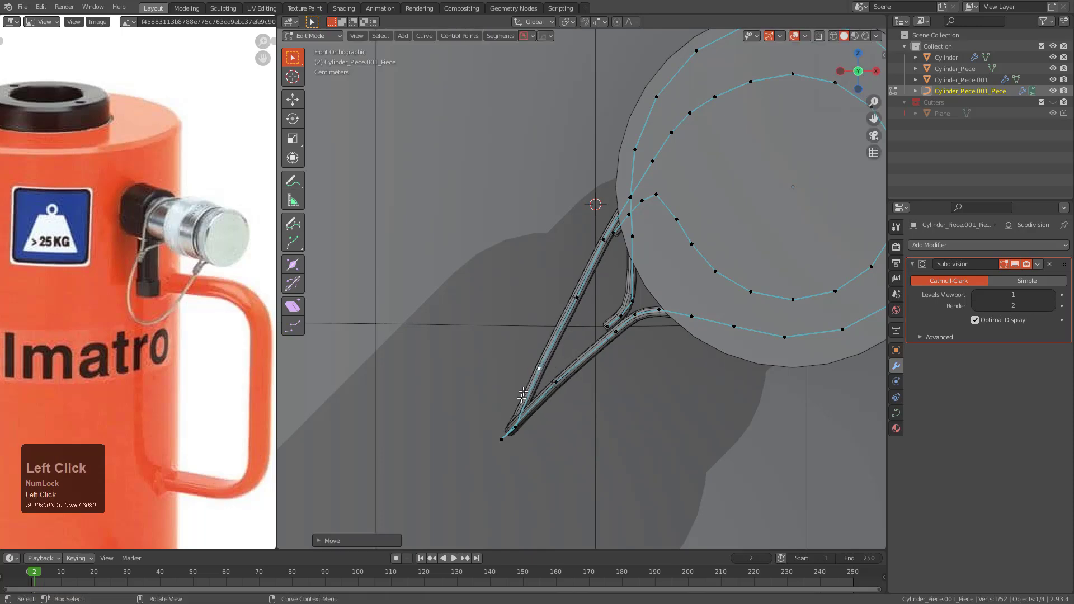
pyautogui.press('g')
pyautogui.click(532, 441)
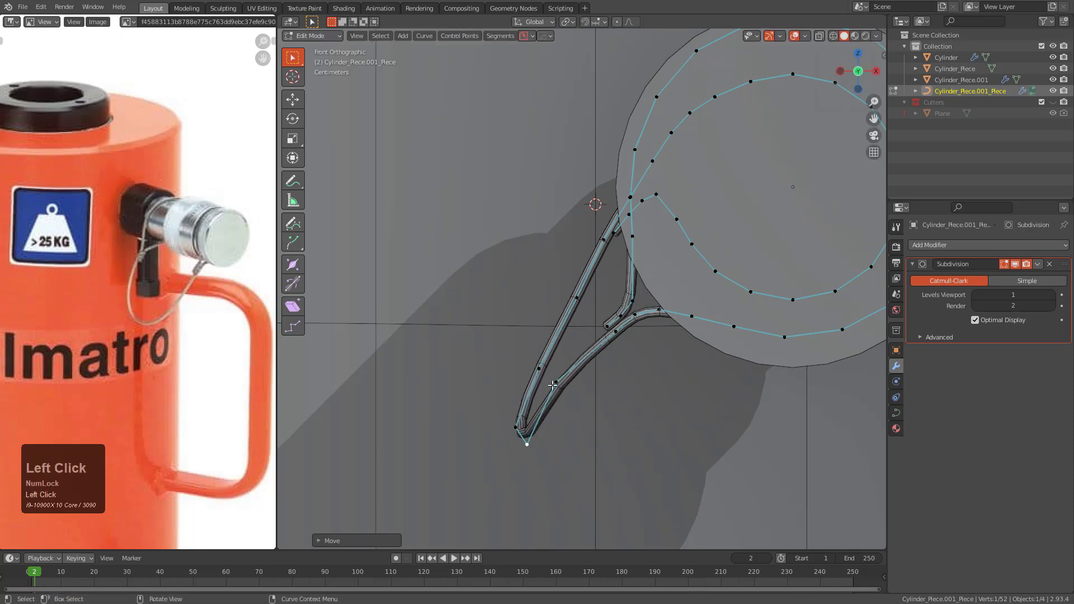
# - Adjust the cable curve with HOps, setting its width to about 0.011 with smooth shading
pyautogui.scroll(-3, 531, 442)
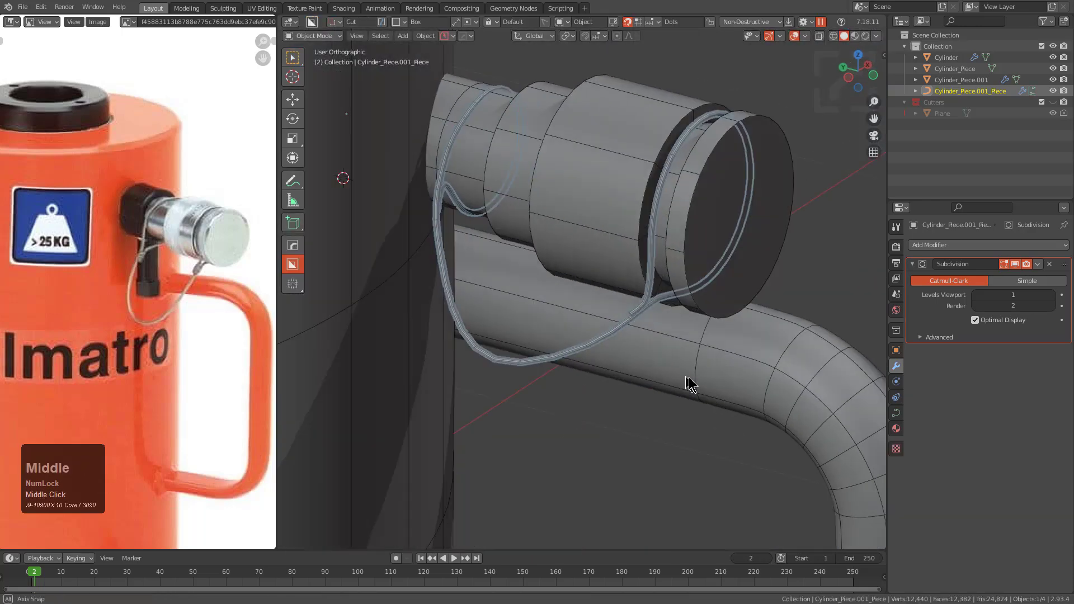
pyautogui.moveTo(691, 385); pyautogui.dragTo(656, 336, button='middle')
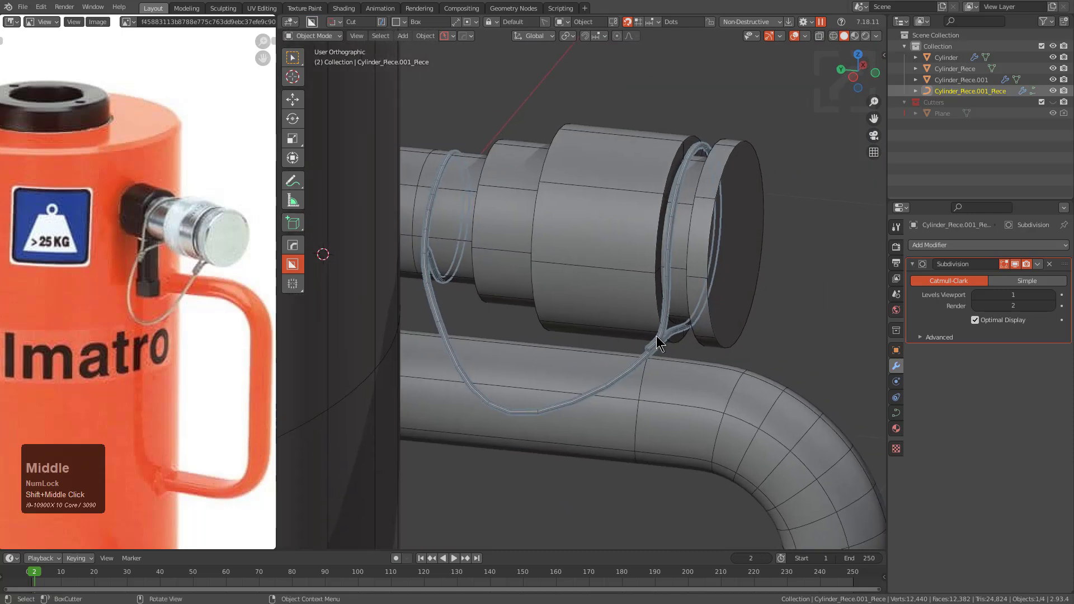
pyautogui.scroll(3, 745, 297)
pyautogui.press('q')
pyautogui.click(739, 302)
pyautogui.press('s')
pyautogui.press('s')
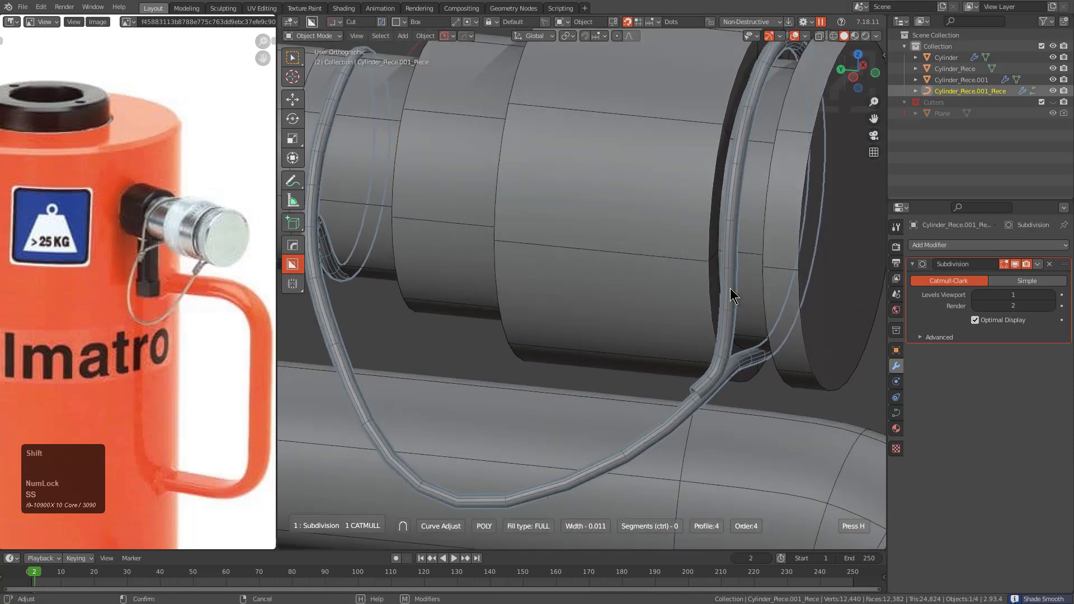
pyautogui.click(719, 293)
# - In X-ray top view, select the rear ring's control points and move them along Y towards the connector's wider collar
pyautogui.moveTo(719, 292); pyautogui.dragTo(582, 328, button='middle')
pyautogui.scroll(-3, 608, 237)
pyautogui.moveTo(608, 237); pyautogui.dragTo(621, 348, button='middle')
pyautogui.scroll(2, 599, 320)
pyautogui.moveTo(594, 312); pyautogui.dragTo(666, 307, button='middle')
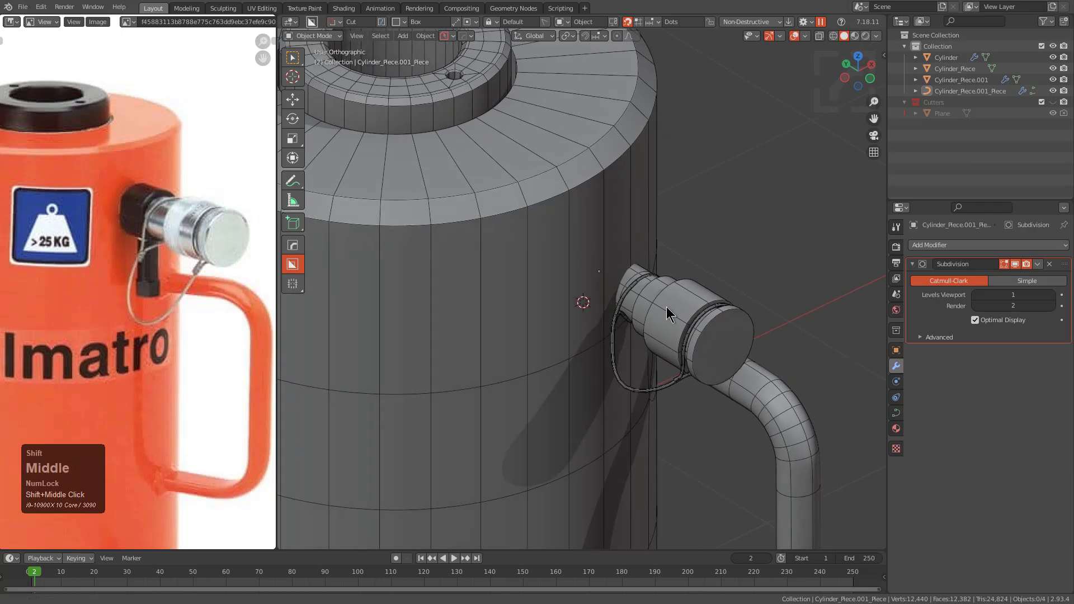
pyautogui.scroll(3, 637, 313)
pyautogui.moveTo(608, 288); pyautogui.dragTo(609, 348, button='middle')
pyautogui.scroll(2, 609, 347)
pyautogui.press('Tab')
pyautogui.hotkey('alt', 'z')
pyautogui.scroll(4, 731, 320)
pyautogui.scroll(-2, 690, 332)
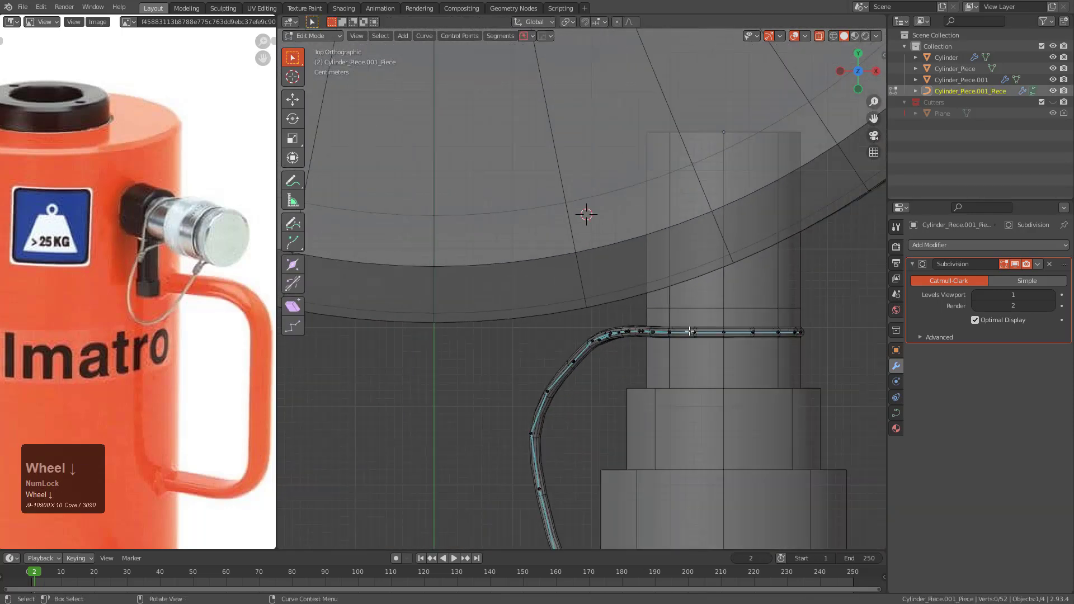
pyautogui.moveTo(837, 378); pyautogui.dragTo(838, 377)
pyautogui.press('g')
pyautogui.press('y')
pyautogui.click(819, 388)
# - Dissolve the kinked control point between the rear ring and the cable, and reposition the adjoining point
pyautogui.scroll(3, 673, 276)
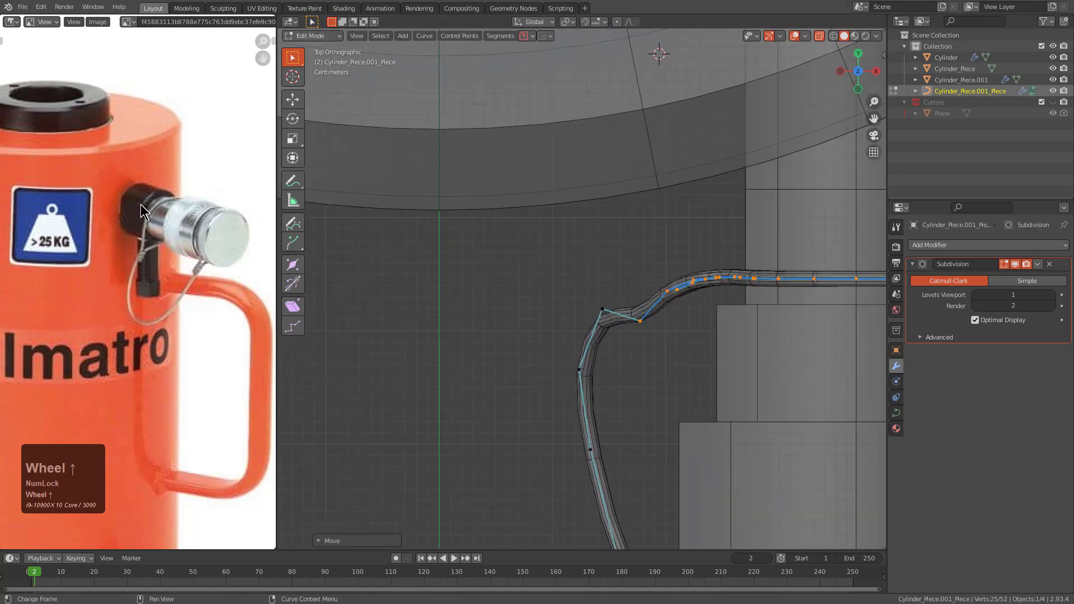
pyautogui.scroll(2, 662, 367)
pyautogui.click(684, 352)
pyautogui.hotkey('ctrl', 'x')
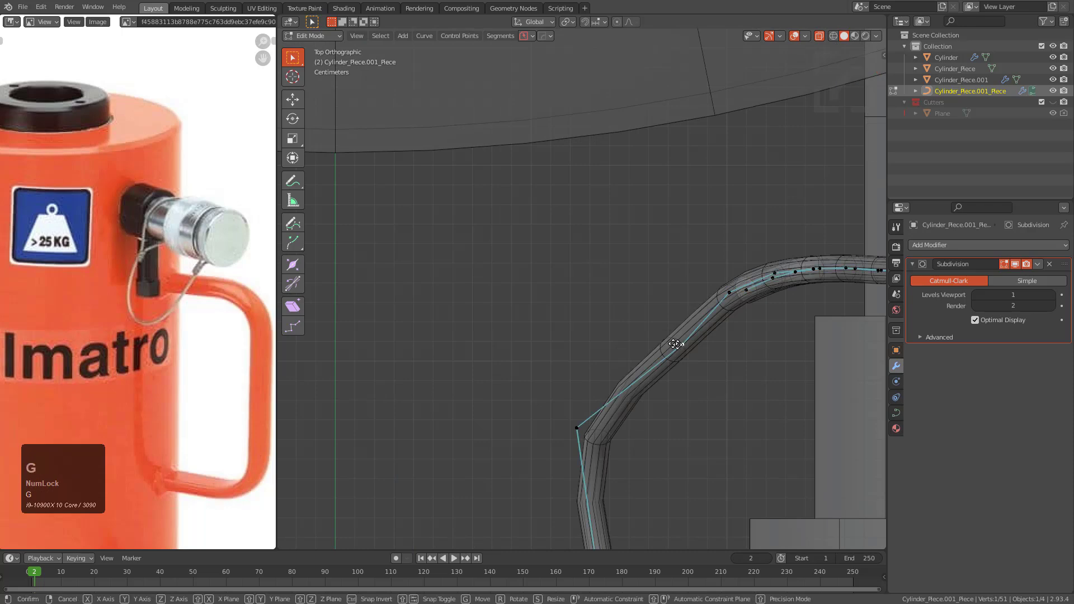
pyautogui.click(671, 343)
# - Reposition the control points along the cable's outer bend and the bottom of its hanging loop
pyautogui.scroll(-5, 661, 341)
pyautogui.press('g')
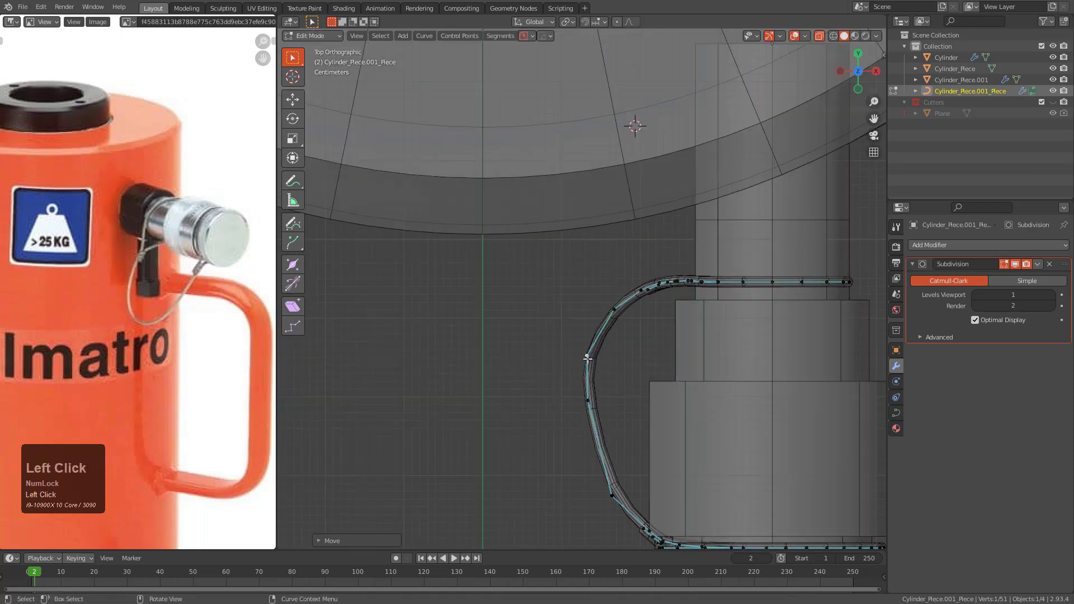
pyautogui.moveTo(606, 376); pyautogui.dragTo(636, 430, button='middle')
pyautogui.scroll(2, 635, 430)
pyautogui.press('g')
pyautogui.click(636, 425)
pyautogui.click(659, 424)
pyautogui.press('g')
pyautogui.click(662, 420)
pyautogui.click(691, 389)
pyautogui.press('g')
pyautogui.click(694, 388)
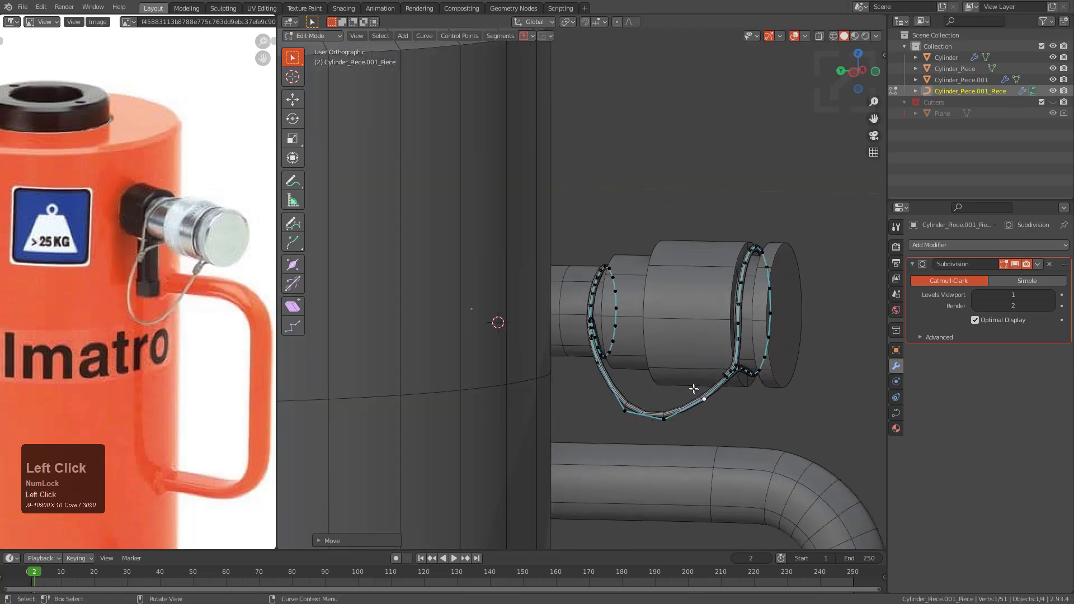
# - Examine the cable's fit around the connector and the black mounting block in the reference image
pyautogui.press('Tab')
pyautogui.moveTo(693, 389); pyautogui.dragTo(592, 367, button='middle')
pyautogui.scroll(3, 612, 304)
pyautogui.hotkey('alt', 'a')
pyautogui.moveTo(571, 324); pyautogui.dragTo(590, 274, button='middle')
pyautogui.moveTo(605, 315); pyautogui.dragTo(686, 292, button='middle')
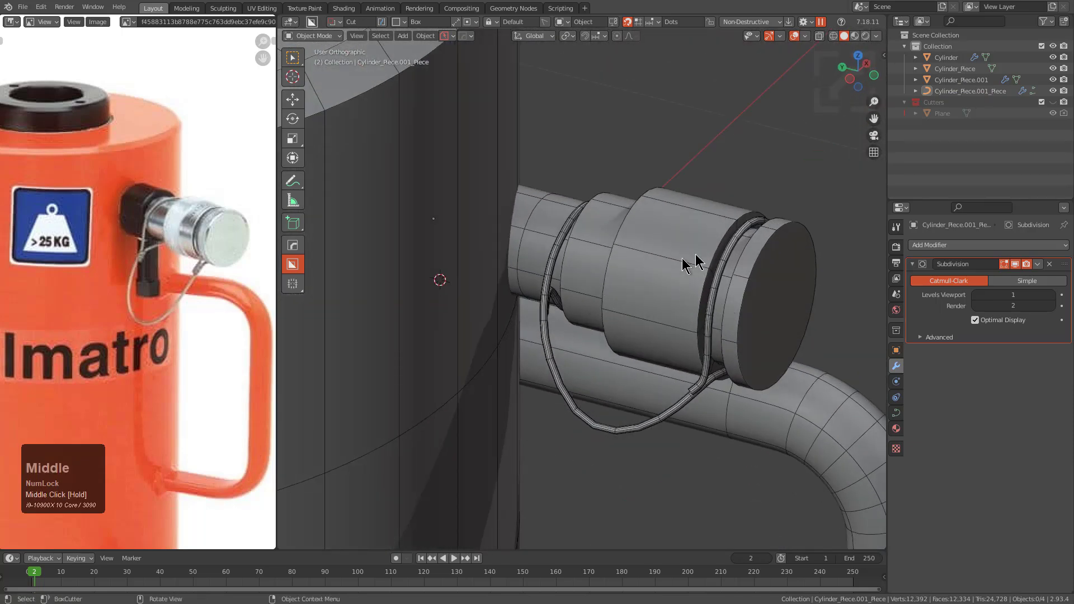
pyautogui.moveTo(526, 260); pyautogui.dragTo(584, 285, button='middle')
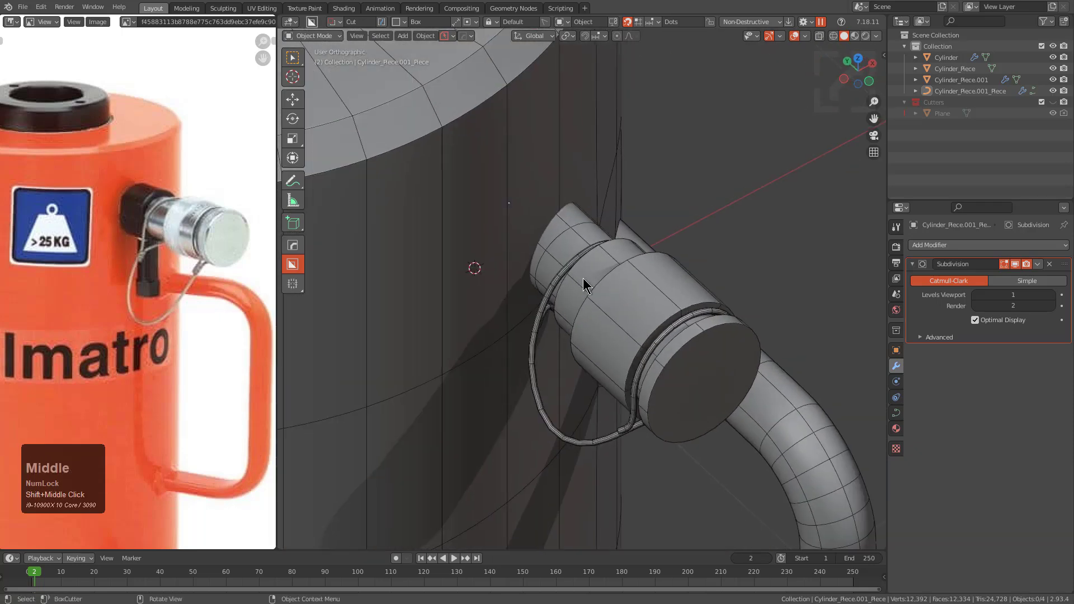
pyautogui.press('KP_1')
pyautogui.scroll(4, 189, 228)
pyautogui.moveTo(144, 195); pyautogui.dragTo(116, 264, button='middle')
pyautogui.scroll(-2, 120, 244)
pyautogui.scroll(2, 145, 265)
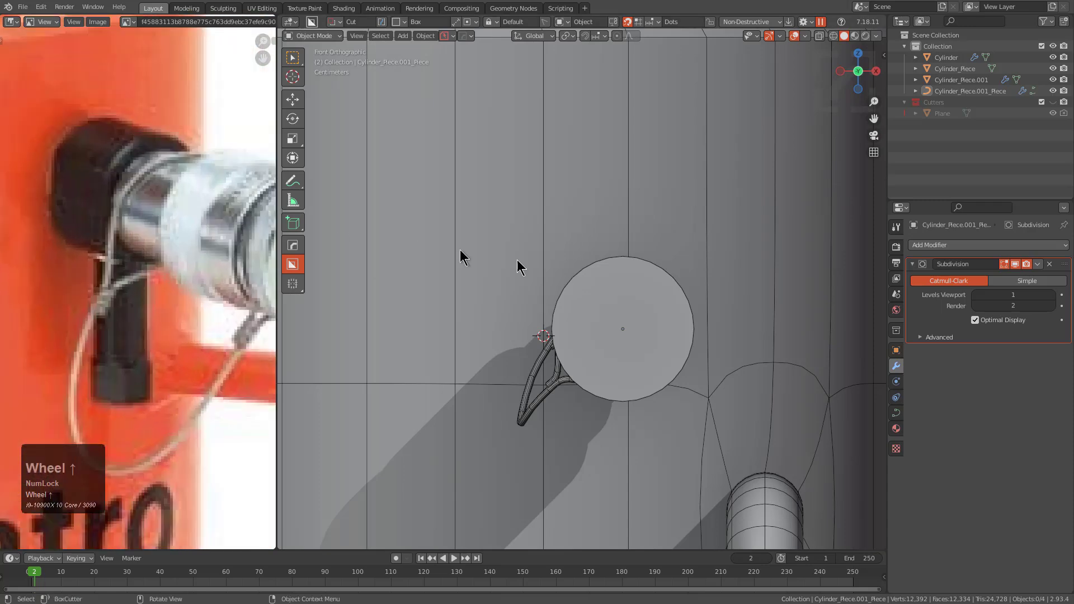
# - Select the cable together with the connector and move both along the Y axis
pyautogui.moveTo(581, 269); pyautogui.dragTo(633, 343, button='middle')
pyautogui.moveTo(536, 345); pyautogui.dragTo(562, 330, button='middle')
pyautogui.keyDown('shift'); pyautogui.click(547, 308); pyautogui.keyUp('shift')
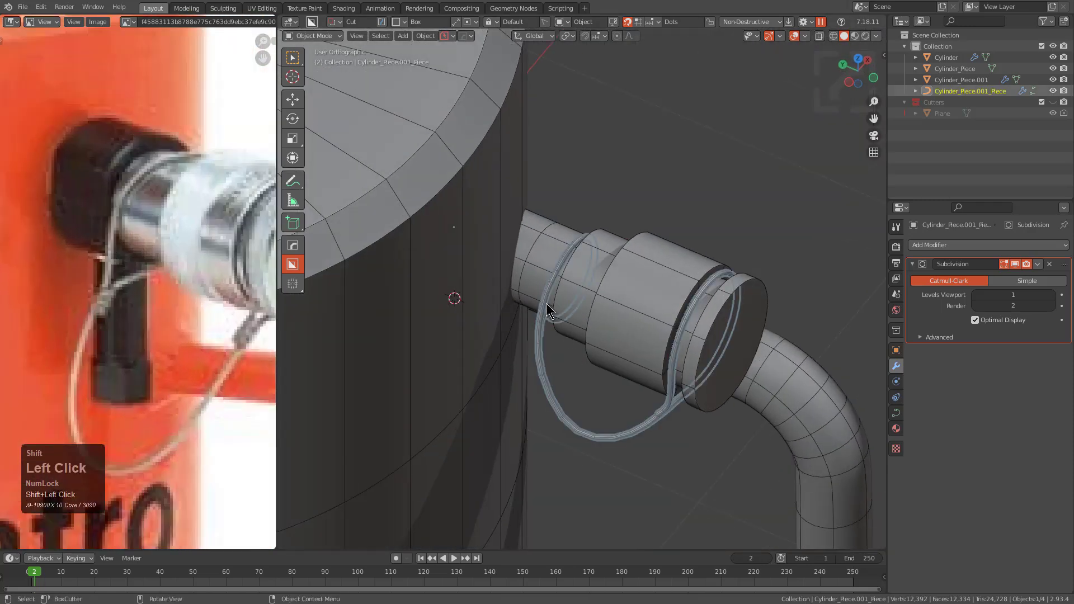
pyautogui.keyDown('shift'); pyautogui.click(547, 264); pyautogui.keyUp('shift')
pyautogui.press('g')
pyautogui.press('y')
pyautogui.click(598, 294)
# - Select the face ring at the connector's rear end and extract it as a separate piece
pyautogui.hotkey('alt', 'a')
pyautogui.press('Tab')
pyautogui.scroll(3, 578, 286)
pyautogui.keyDown('alt'); pyautogui.click(578, 246); pyautogui.keyUp('alt')
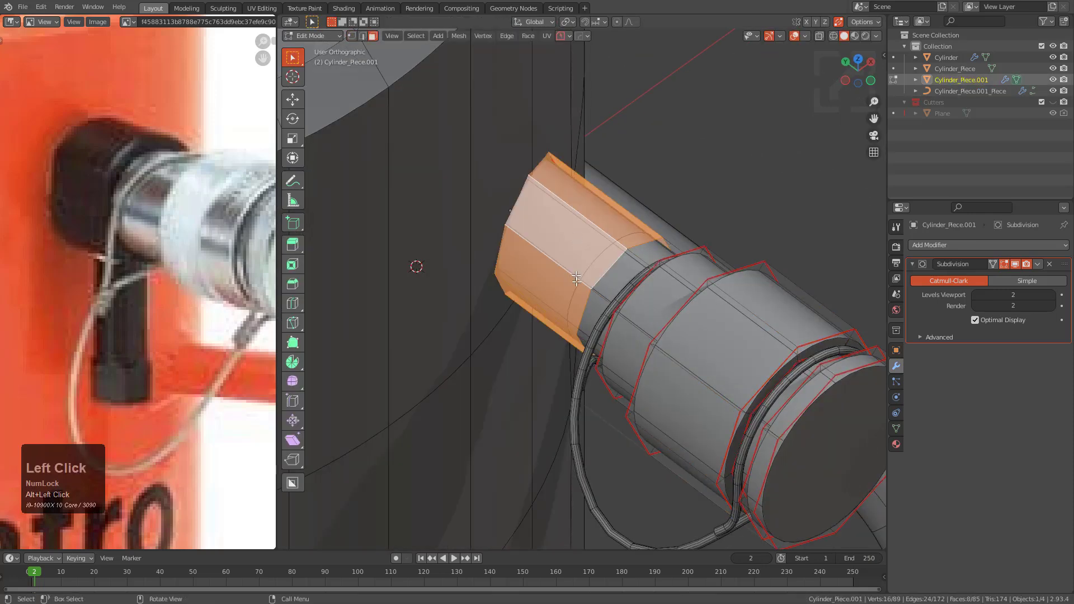
pyautogui.press('q')
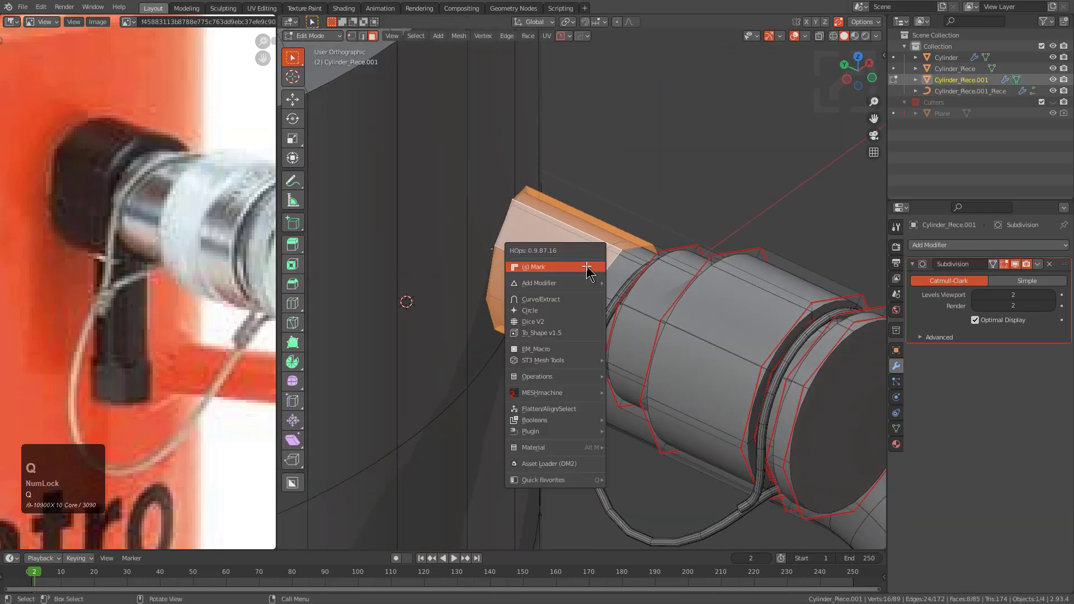
pyautogui.keyDown('ctrl'); pyautogui.click(563, 300); pyautogui.keyUp('ctrl')
# - Split the lower half of the extracted ring from its upper half, working in a see-through front view
pyautogui.press('Tab')
pyautogui.moveTo(600, 318); pyautogui.dragTo(592, 280, button='middle')
pyautogui.hotkey('alt', 'z')
pyautogui.press('1')
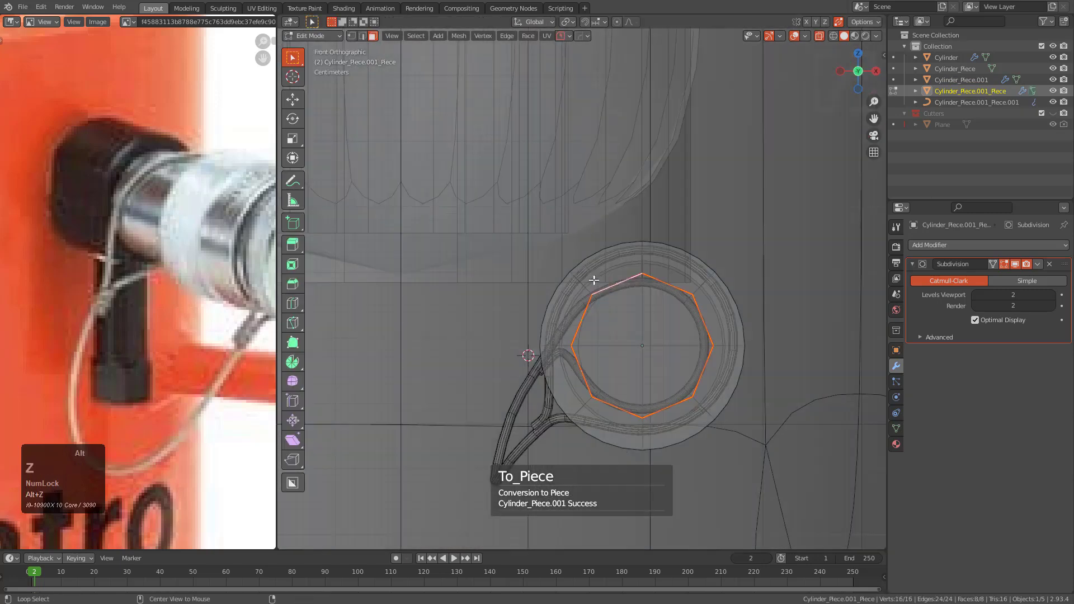
pyautogui.keyDown('shift'); pyautogui.moveTo(668, 380); pyautogui.dragTo(612, 317, button='middle'); pyautogui.keyUp('shift')
pyautogui.hotkey('alt', 'a')
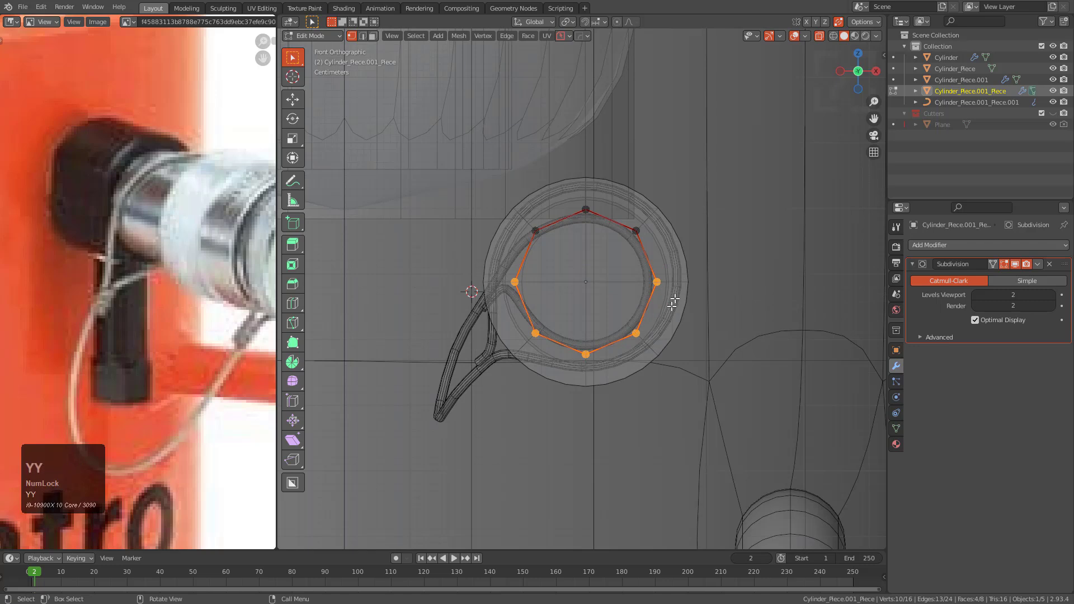
pyautogui.press('e')
pyautogui.press('y')
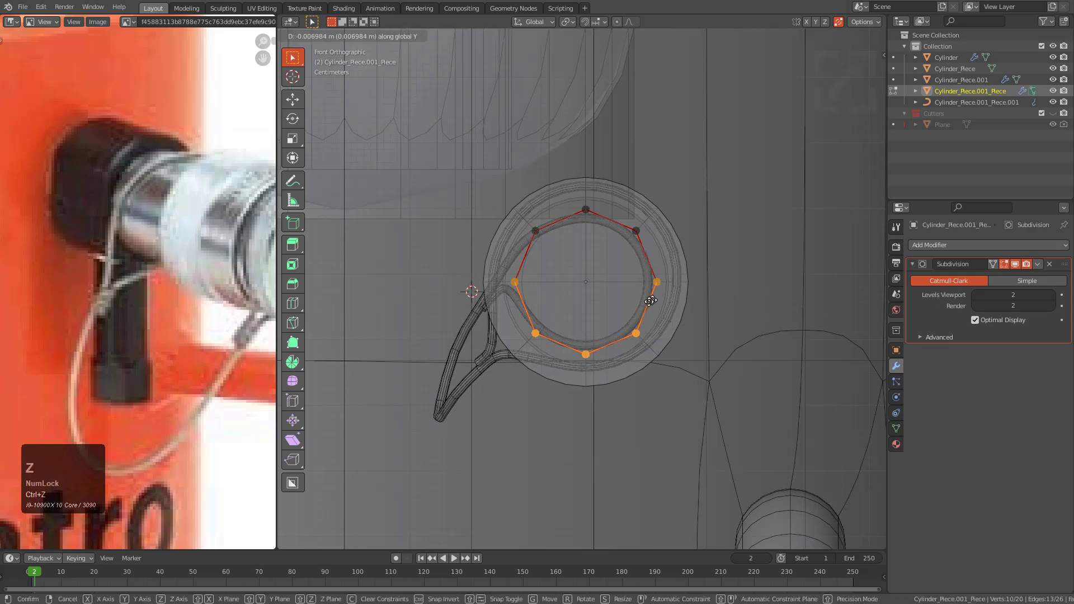
# - Move the split lower half of the ring down along the Z axis
pyautogui.scroll(4, 658, 287)
pyautogui.press('g')
pyautogui.press('z')
pyautogui.click(609, 473)
pyautogui.scroll(-5, 582, 358)
pyautogui.hotkey('alt', 'z')
pyautogui.moveTo(553, 312); pyautogui.dragTo(633, 333, button='middle')
pyautogui.scroll(2, 621, 330)
pyautogui.press('g')
pyautogui.press('z')
pyautogui.click(606, 323)
# - Fill the gaps on both sides between the upper and lower halves with faces
pyautogui.press('2')
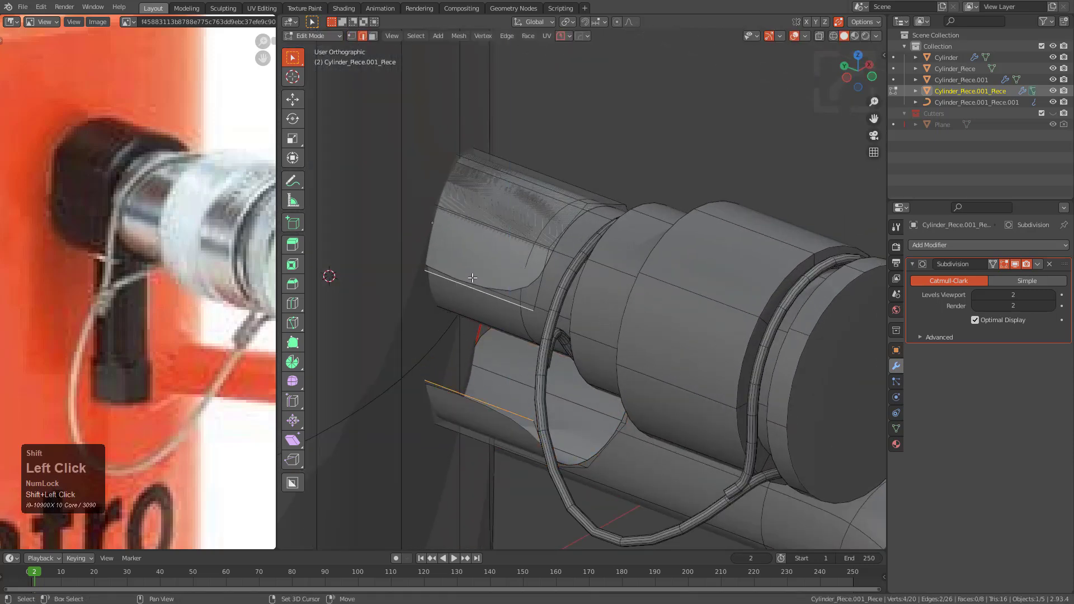
pyautogui.press('f')
pyautogui.moveTo(472, 278); pyautogui.dragTo(674, 307, button='middle')
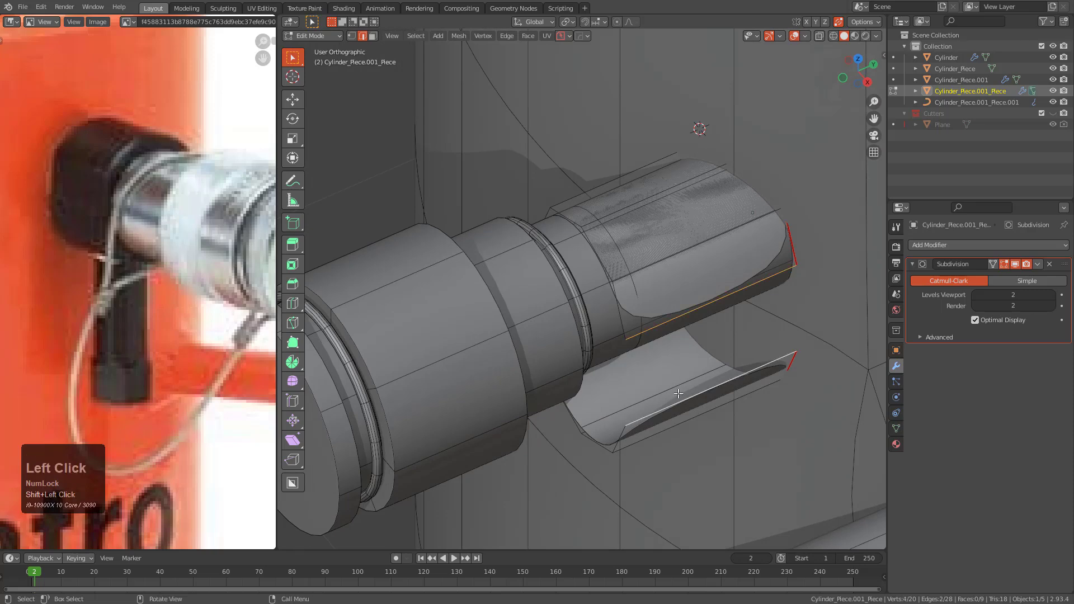
pyautogui.press('f')
pyautogui.moveTo(628, 373); pyautogui.dragTo(659, 345, button='middle')
# - Select the whole elongated piece, extrude it, and fatten it outward to give it wall thickness
pyautogui.keyDown('alt'); pyautogui.click(636, 338); pyautogui.keyUp('alt')
pyautogui.scroll(1, 664, 341)
pyautogui.press('a')
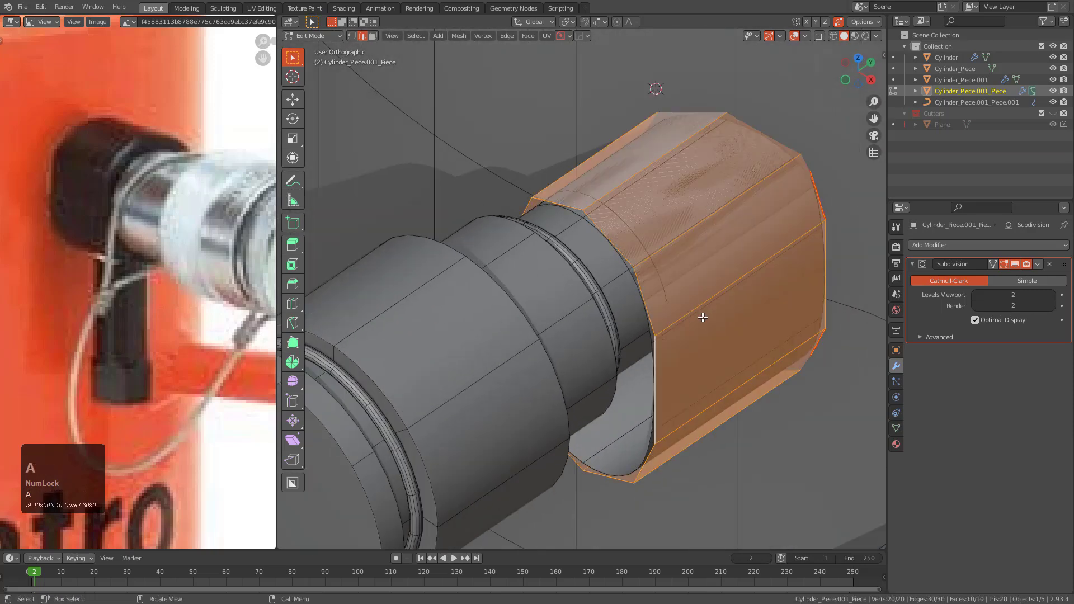
pyautogui.press('e')
pyautogui.rightClick(703, 316)
pyautogui.hotkey('alt', 's')
pyautogui.click(729, 290)
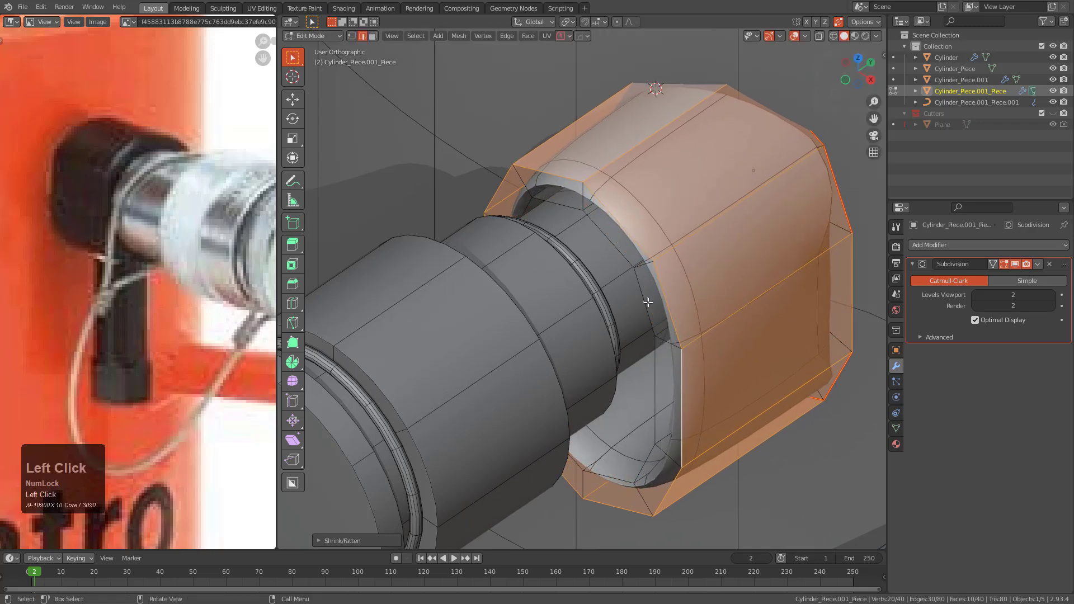
# - Mark the outer and inner edge loops at the elongated ring's front as sharp
pyautogui.moveTo(647, 300); pyautogui.dragTo(610, 268, button='middle')
pyautogui.press('KP_2')
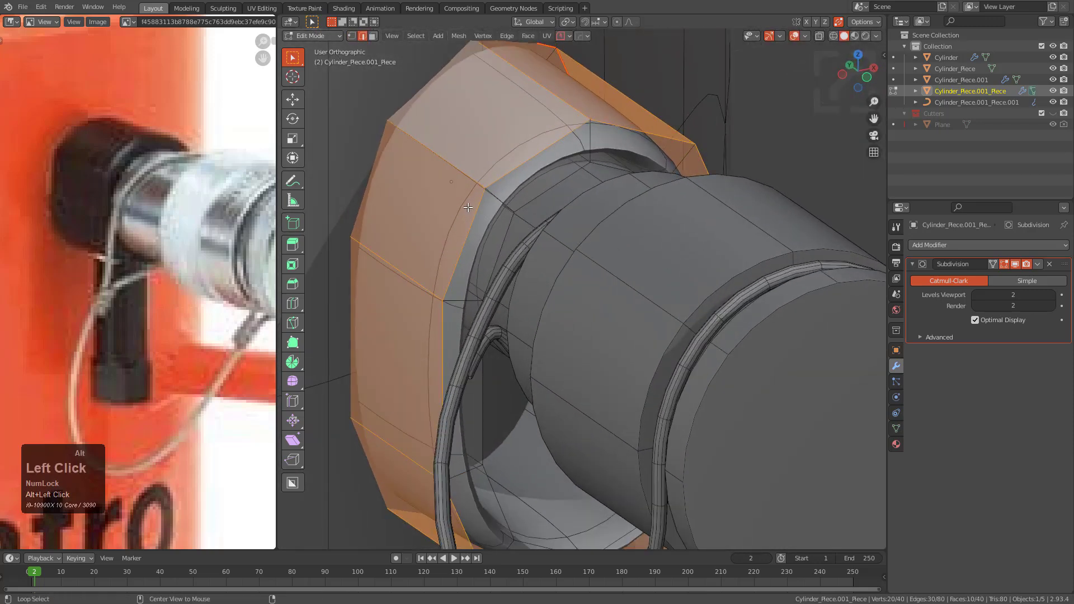
pyautogui.keyDown('alt'); pyautogui.click(467, 208); pyautogui.keyUp('alt')
pyautogui.press('q')
pyautogui.click(481, 205)
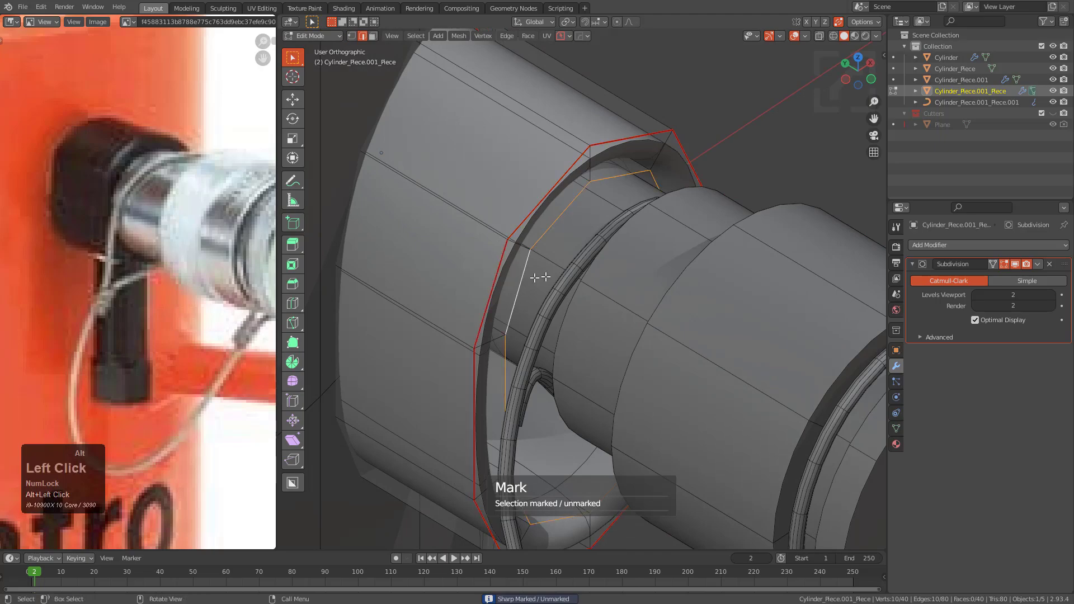
pyautogui.press('q')
pyautogui.click(580, 274)
# - Try marking the lengthwise side edges of the elongated ring as sharp, and undo it
pyautogui.scroll(-3, 582, 277)
pyautogui.moveTo(581, 277); pyautogui.dragTo(511, 283, button='middle')
pyautogui.press('Tab')
pyautogui.scroll(4, 619, 252)
pyautogui.press('Tab')
pyautogui.moveTo(532, 397); pyautogui.dragTo(695, 387, button='middle')
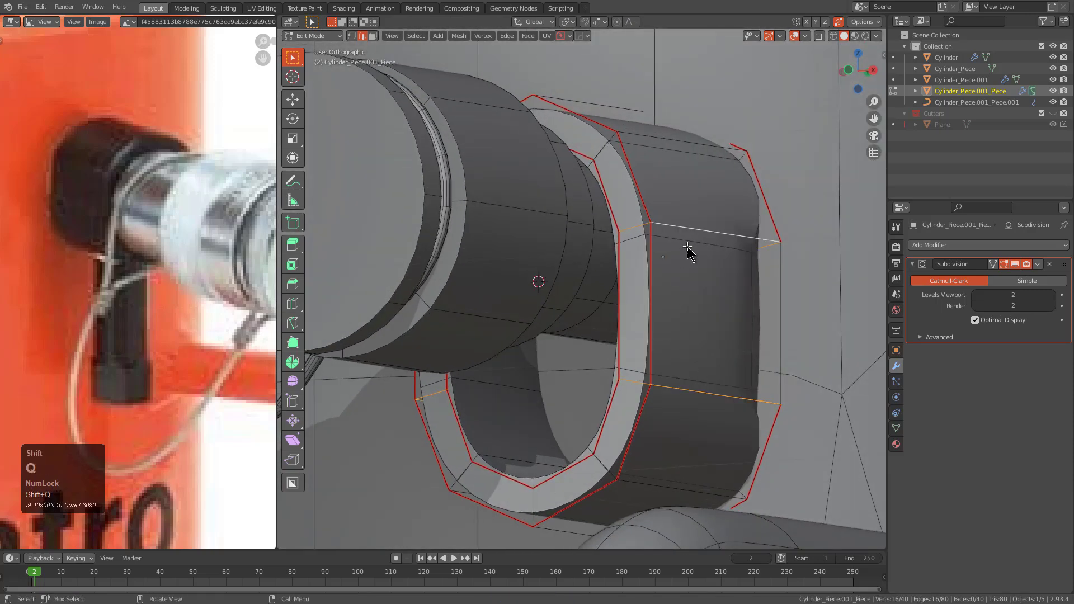
pyautogui.press('q')
pyautogui.click(687, 246)
pyautogui.moveTo(660, 249); pyautogui.dragTo(739, 284, button='middle')
pyautogui.hotkey('ctrl', 'z')
pyautogui.hotkey('ctrl', 'z')
# - Examine the elongated ring's outline against the connector from the front and at an angle
pyautogui.moveTo(540, 283); pyautogui.dragTo(566, 278, button='middle')
pyautogui.scroll(-2, 629, 281)
pyautogui.hotkey('alt', 'z')
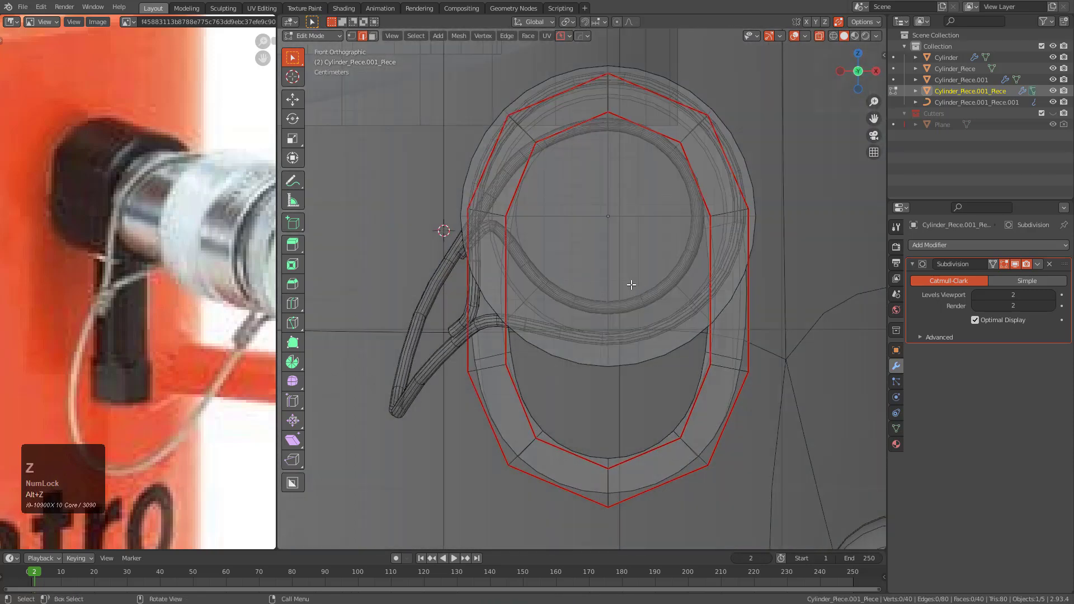
pyautogui.scroll(-2, 629, 281)
pyautogui.keyDown('shift'); pyautogui.moveTo(543, 218); pyautogui.dragTo(564, 276, button='middle'); pyautogui.keyUp('shift')
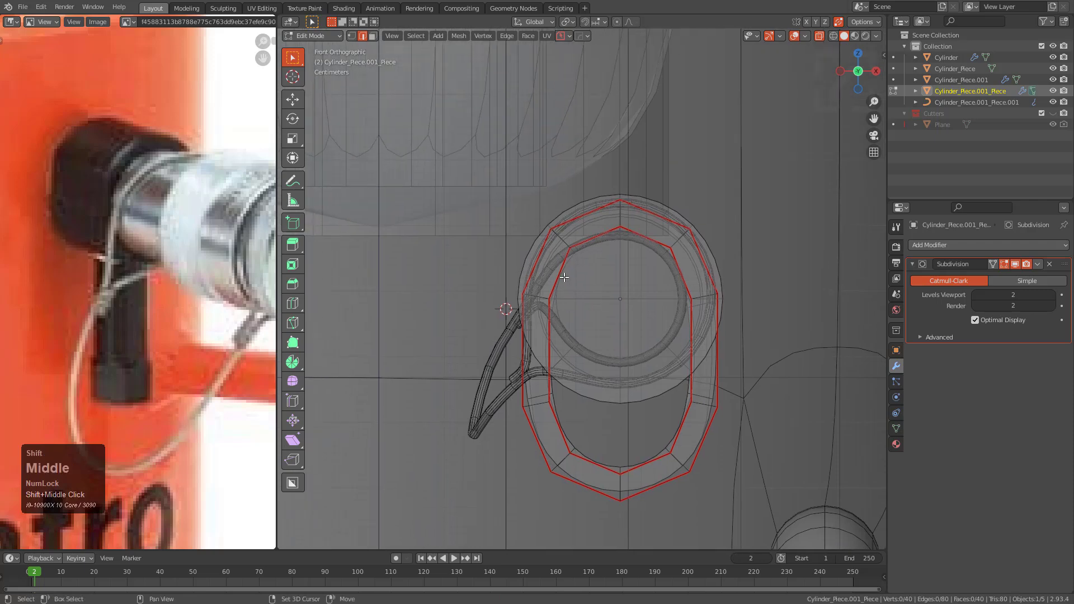
pyautogui.scroll(1, 592, 249)
pyautogui.keyDown('shift'); pyautogui.moveTo(625, 355); pyautogui.dragTo(611, 237, button='middle'); pyautogui.keyUp('shift')
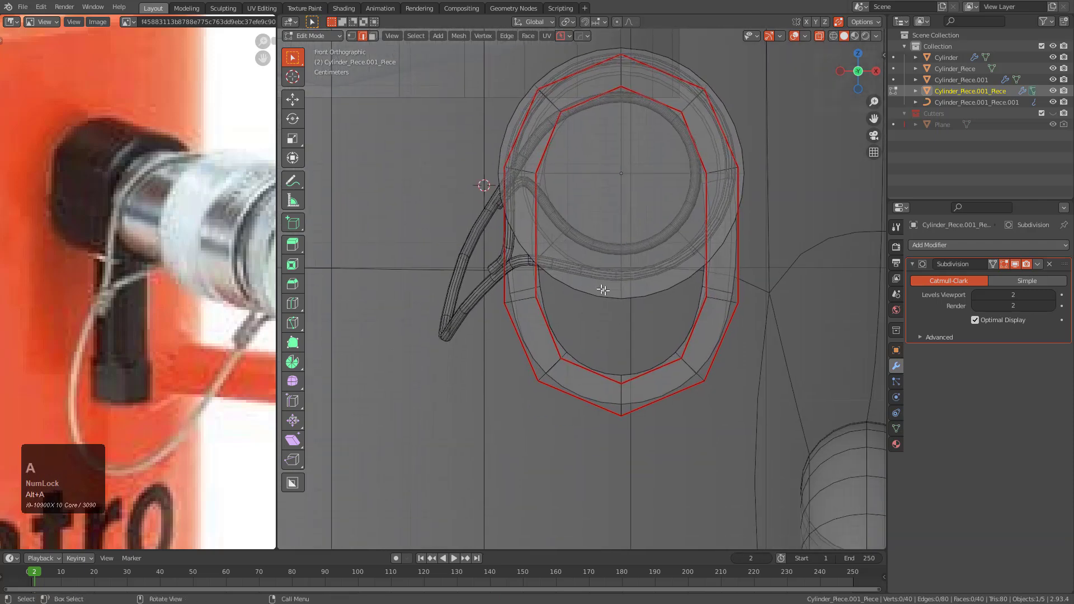
pyautogui.press('Tab')
pyautogui.scroll(1, 638, 272)
pyautogui.moveTo(639, 271); pyautogui.dragTo(609, 290, button='middle')
pyautogui.hotkey('alt', 'z')
pyautogui.scroll(3, 607, 296)
# - Add an edge loop near the ring's outer front edge and another around its front rim
pyautogui.press('Tab')
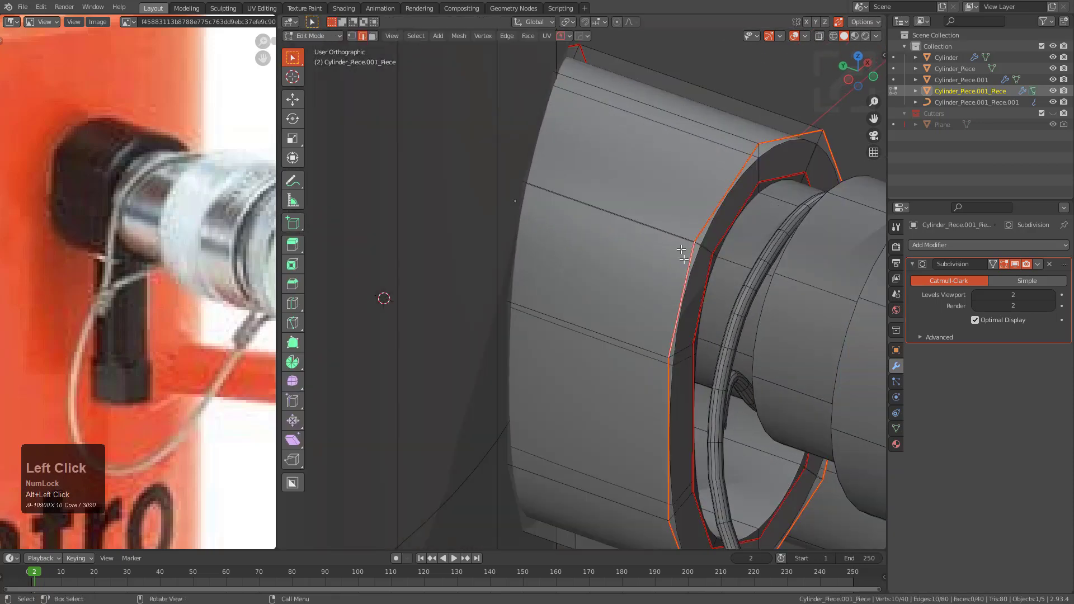
pyautogui.click(656, 235)
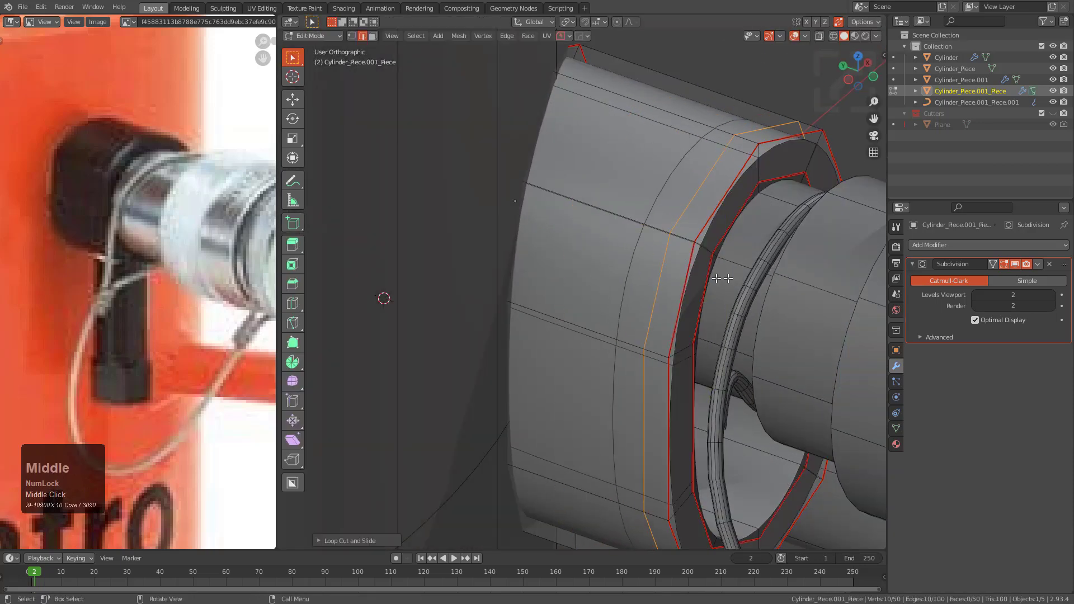
pyautogui.moveTo(755, 278); pyautogui.dragTo(719, 268, button='middle')
pyautogui.scroll(4, 706, 255)
pyautogui.hotkey('ctrl', 'r')
pyautogui.click(699, 240)
pyautogui.click(694, 240)
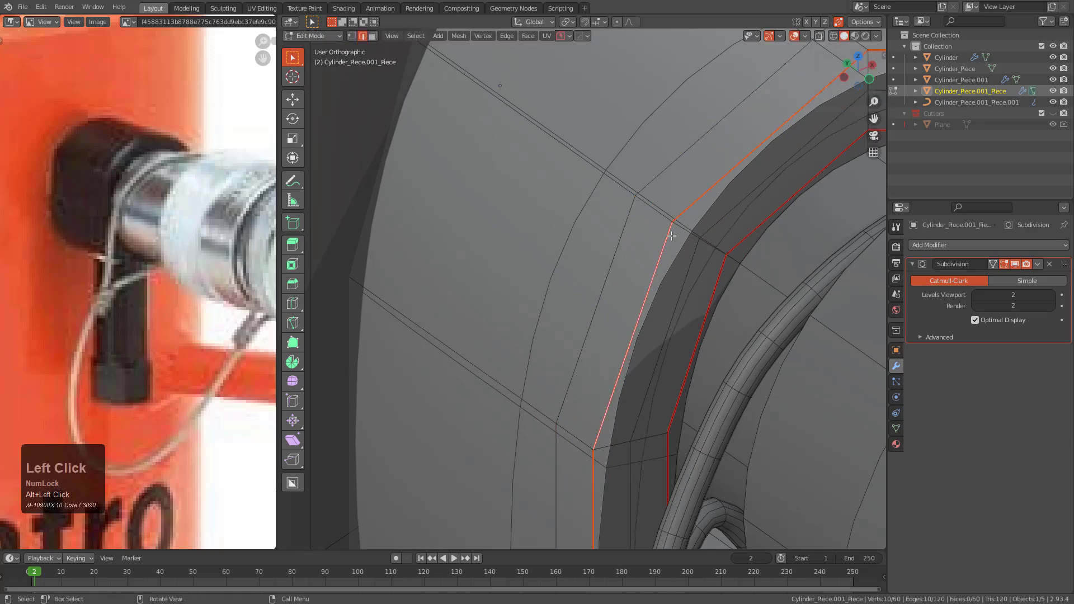
# - Clear the sharp mark from the ring's outer front edge loop to round that edge
pyautogui.press('q')
pyautogui.click(671, 236)
pyautogui.press('Tab')
pyautogui.scroll(-8, 649, 252)
pyautogui.moveTo(587, 339); pyautogui.dragTo(604, 263, button='middle')
pyautogui.scroll(1, 605, 263)
pyautogui.scroll(1, 585, 283)
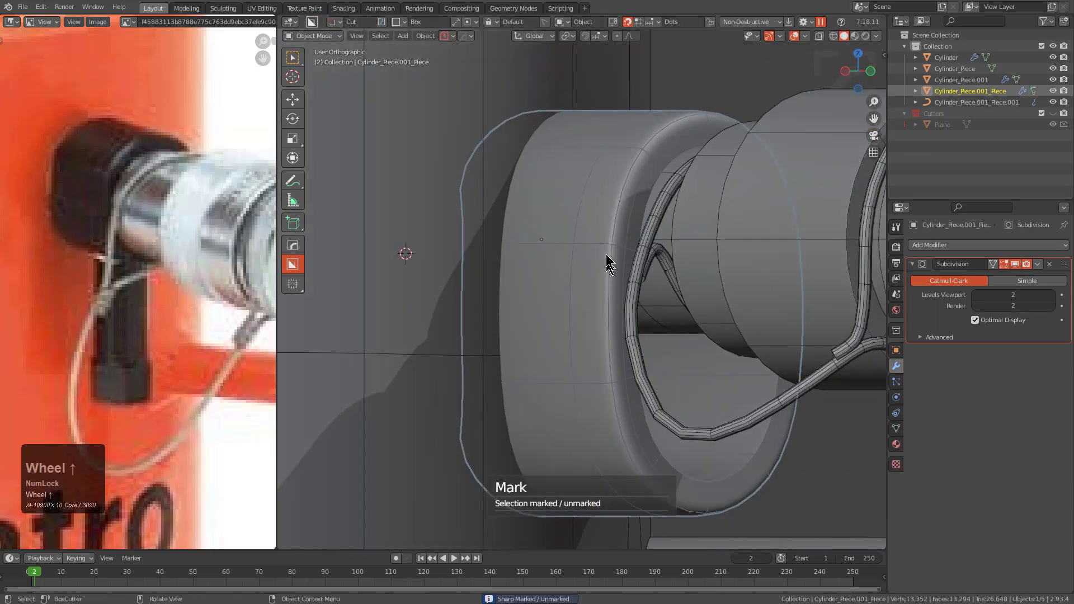
# - Select the lower half of the elongated ring and raise it along the Z axis to shorten the ring
pyautogui.moveTo(619, 340); pyautogui.dragTo(591, 342, button='middle')
pyautogui.press('Tab')
pyautogui.moveTo(649, 375); pyautogui.dragTo(588, 346, button='middle')
pyautogui.hotkey('alt', 'z')
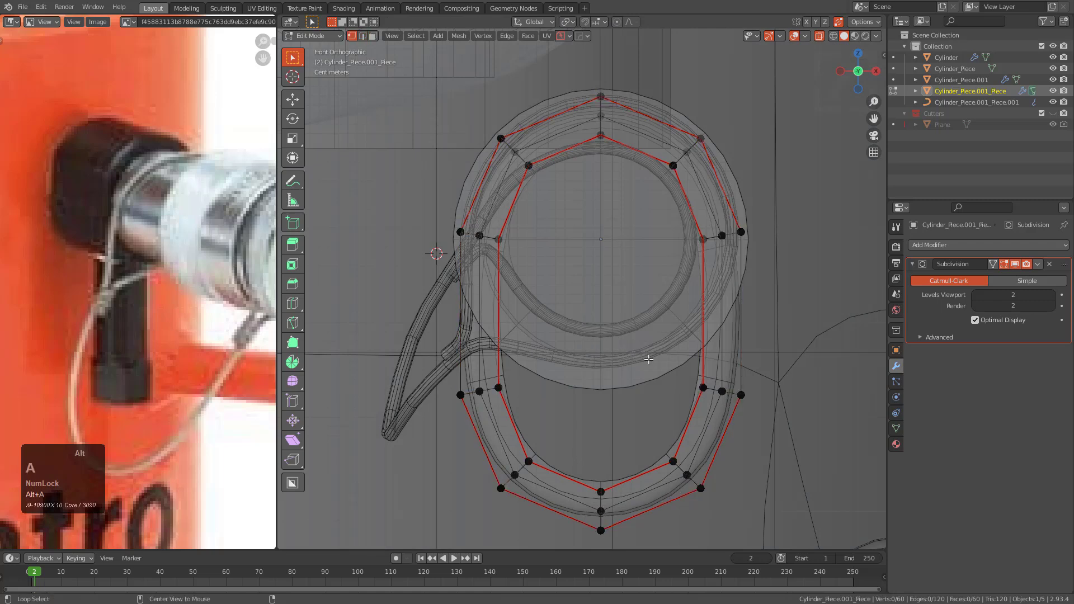
pyautogui.moveTo(437, 313); pyautogui.dragTo(758, 497)
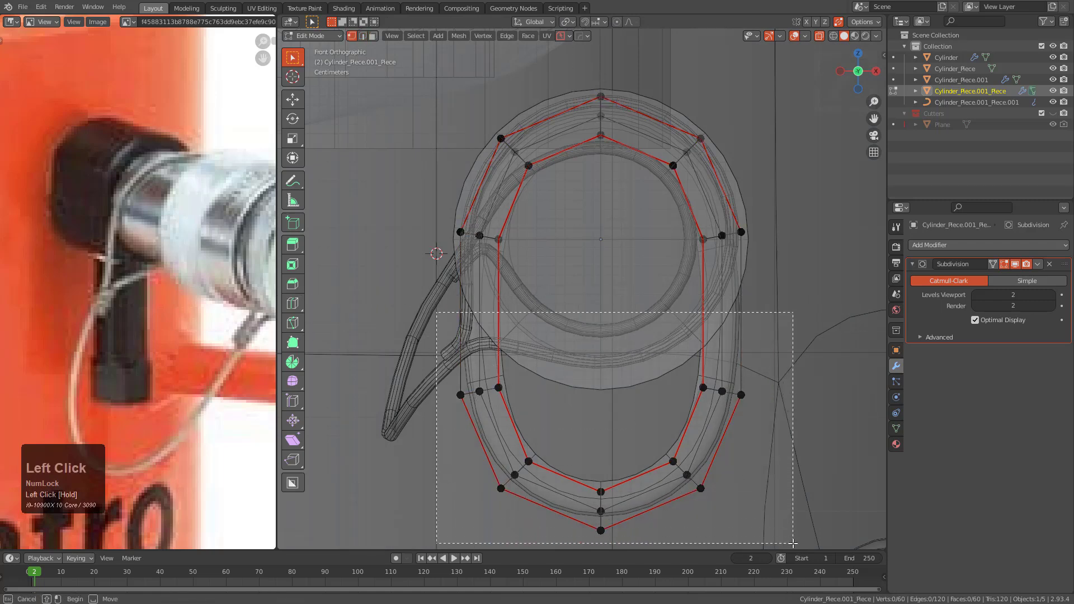
pyautogui.moveTo(793, 542); pyautogui.dragTo(793, 543)
pyautogui.press('g')
pyautogui.press('z')
pyautogui.click(788, 451)
pyautogui.moveTo(787, 451); pyautogui.dragTo(428, 323, button='middle')
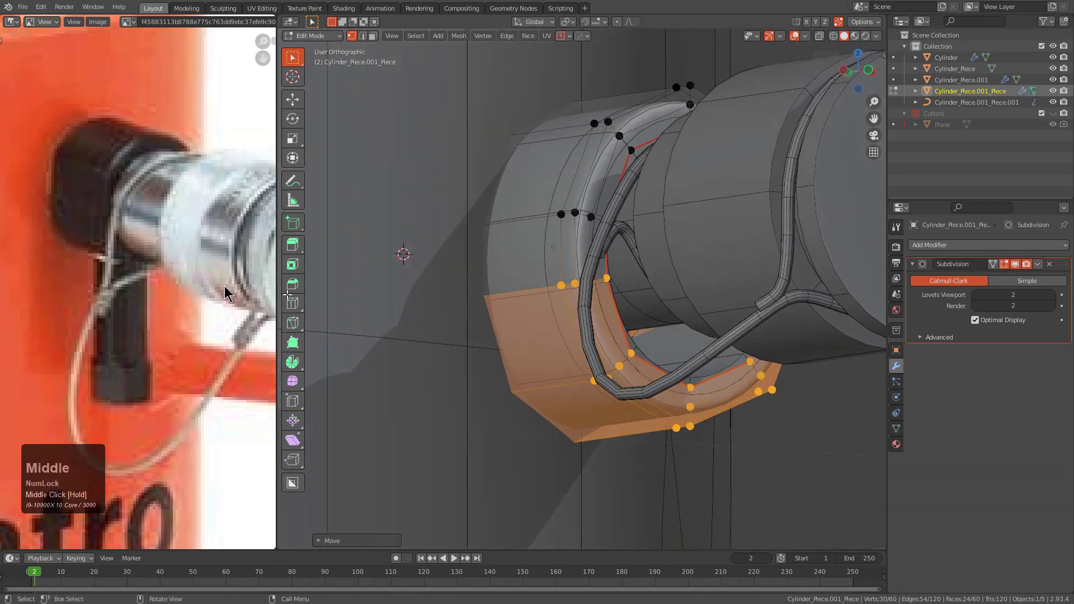
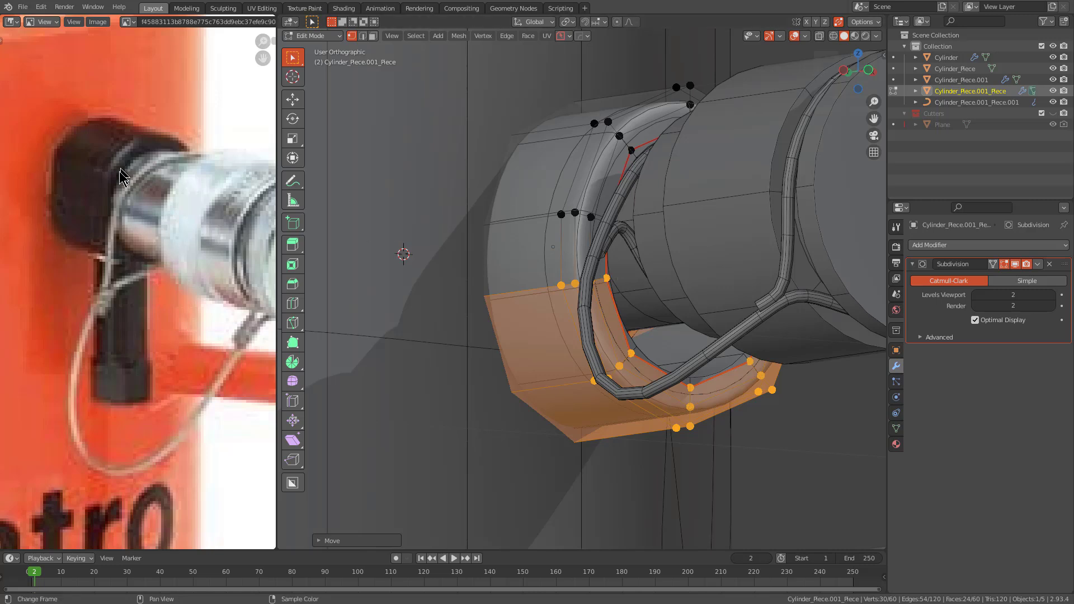
# - Examine the black mounting block behind the connector in the reference image
pyautogui.moveTo(216, 229); pyautogui.dragTo(171, 220, button='middle')
pyautogui.scroll(-2, 112, 221)
pyautogui.scroll(2, 108, 220)
pyautogui.scroll(-2, 110, 218)
pyautogui.scroll(2, 110, 218)
# - Delete the elongated ring piece from behind the connector
pyautogui.moveTo(540, 248); pyautogui.dragTo(649, 304, button='middle')
pyautogui.press('x')
pyautogui.click(602, 289)
pyautogui.hotkey('alt', 'z')
pyautogui.press('Tab')
pyautogui.scroll(-2, 588, 264)
pyautogui.press('Tab')
pyautogui.scroll(2, 587, 265)
pyautogui.press('Tab')
pyautogui.hotkey('alt', 'z')
pyautogui.press('x')
pyautogui.click(639, 281)
# - Extract the face ring at the connector's rear end again as a separate piece
pyautogui.scroll(-2, 639, 281)
pyautogui.click(617, 278)
pyautogui.press('Tab')
pyautogui.scroll(1, 618, 278)
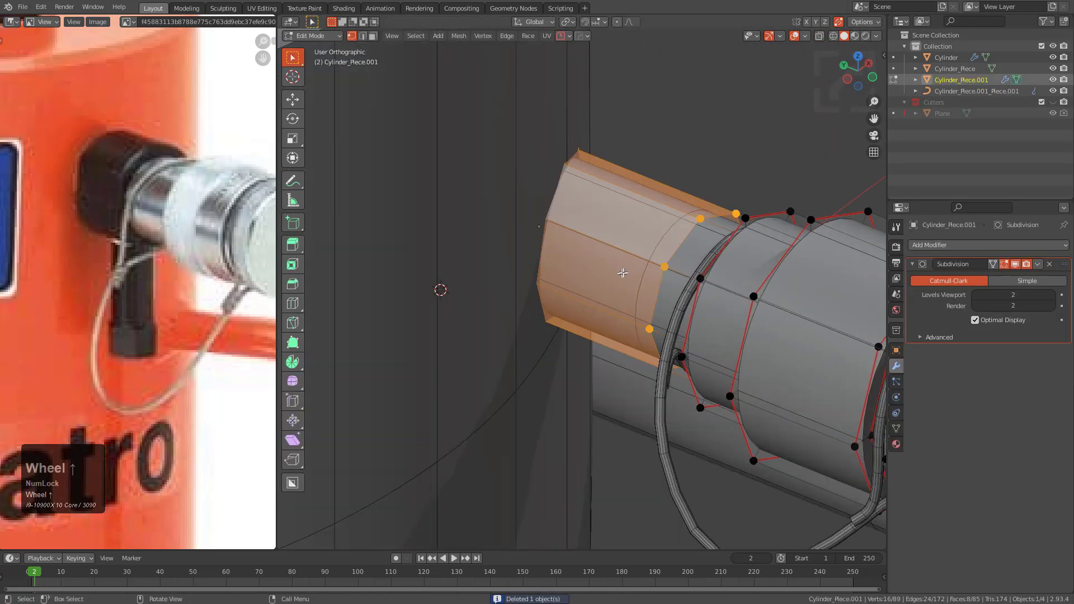
pyautogui.press('q')
pyautogui.keyDown('ctrl'); pyautogui.click(691, 302); pyautogui.keyUp('ctrl')
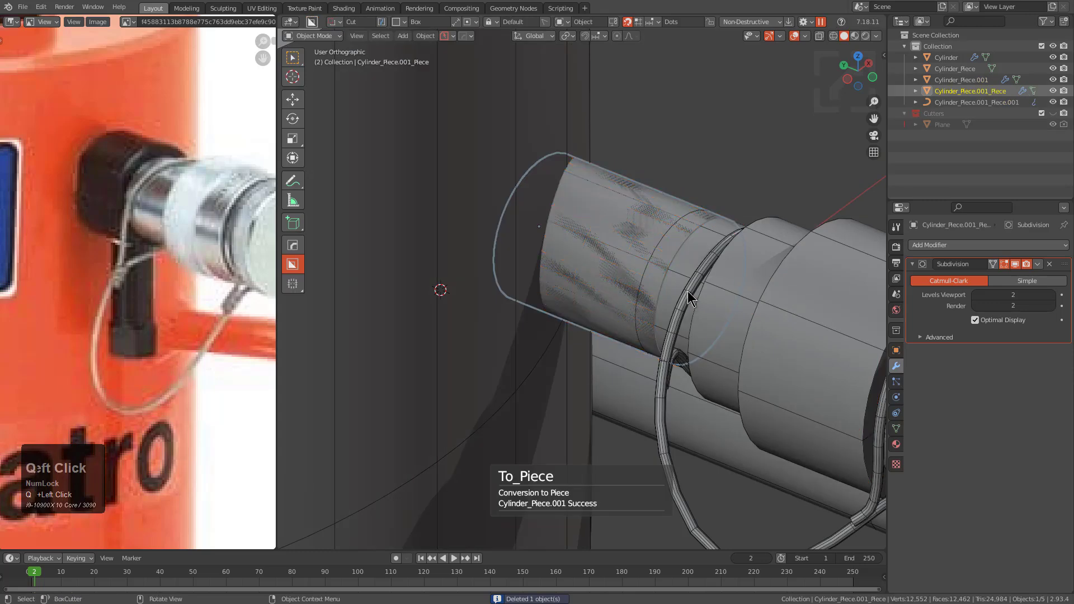
# - Extrude and fatten the extracted piece outward into a thick sleeve, and mark its end edge loops as sharp
pyautogui.press('Tab')
pyautogui.press('e')
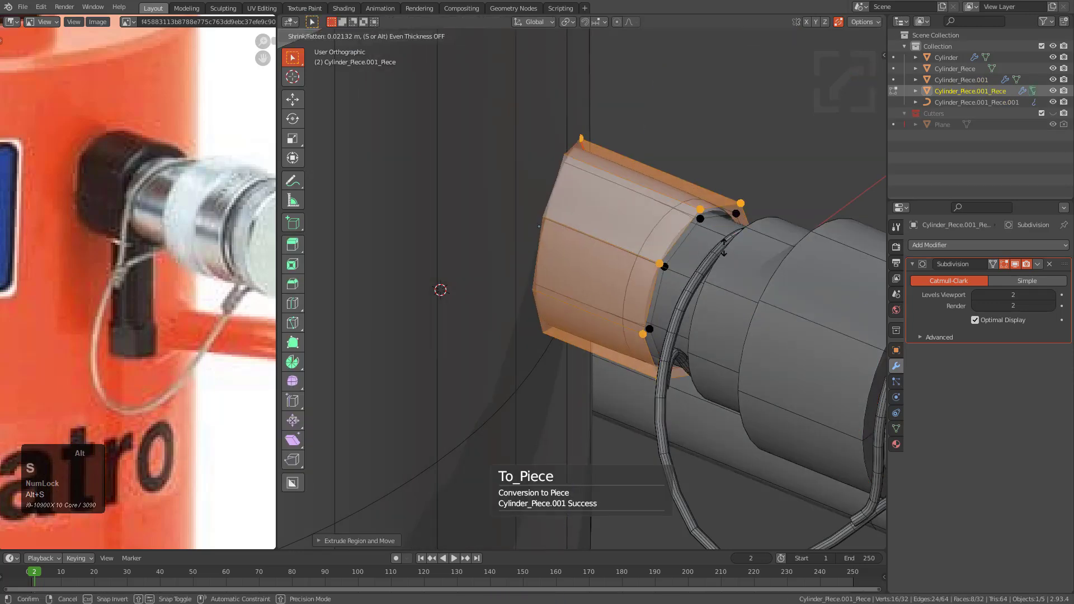
pyautogui.click(731, 224)
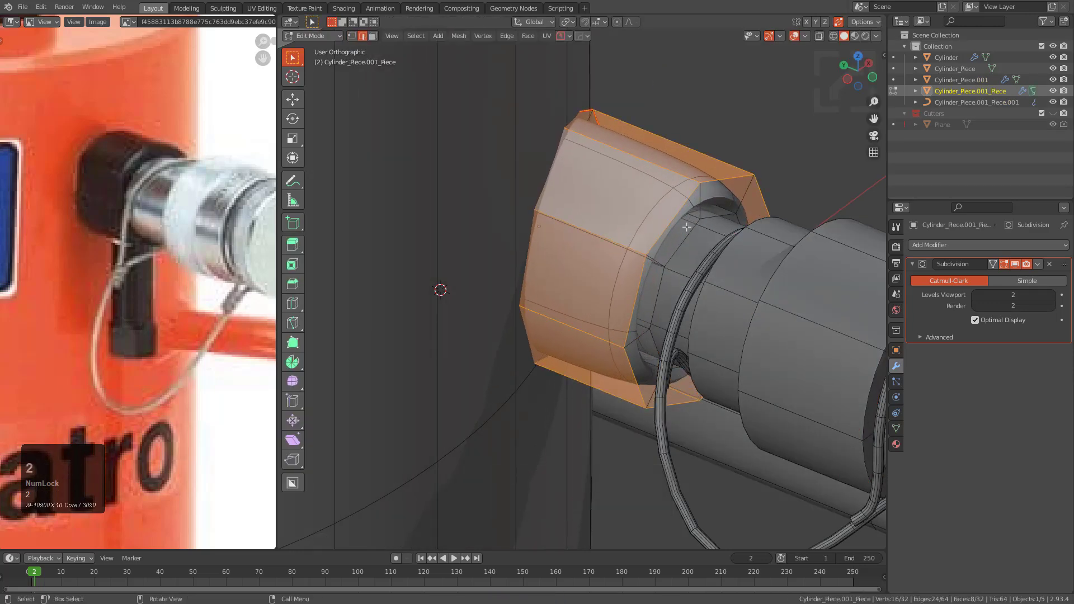
pyautogui.keyDown('alt'); pyautogui.click(668, 216); pyautogui.keyUp('alt')
pyautogui.press('q')
pyautogui.click(666, 212)
# - Select the ring of faces on the sleeve's rear end and move it along the Y axis to lengthen the sleeve
pyautogui.moveTo(666, 212); pyautogui.dragTo(678, 302, button='middle')
pyautogui.hotkey('alt', 'z')
pyautogui.press('3')
pyautogui.keyDown('alt'); pyautogui.click(684, 316); pyautogui.keyUp('alt')
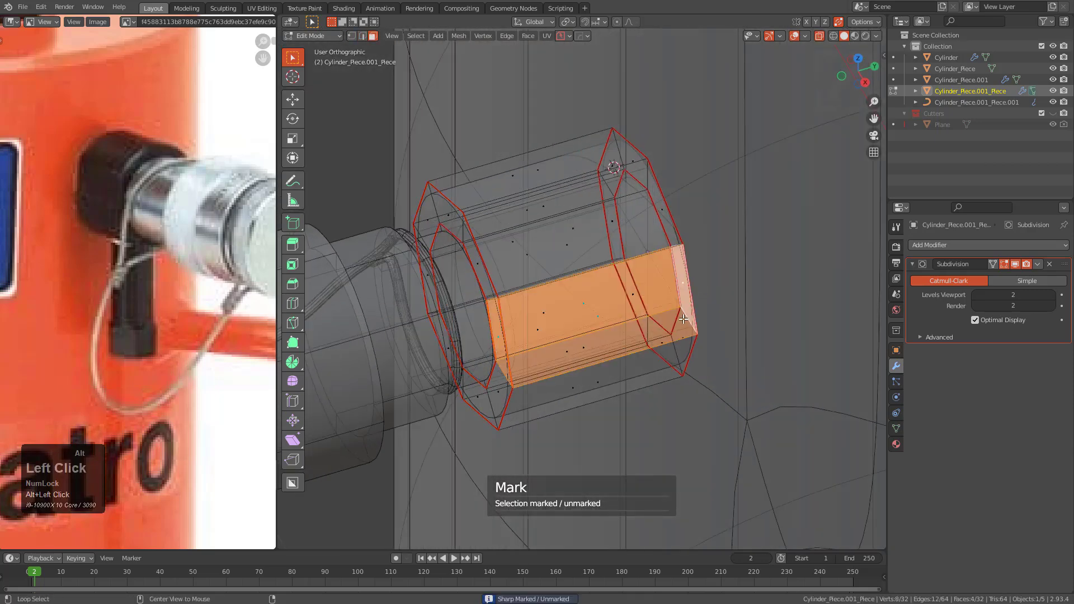
pyautogui.keyDown('alt'); pyautogui.click(684, 319); pyautogui.keyUp('alt')
pyautogui.keyDown('alt'); pyautogui.click(687, 317); pyautogui.keyUp('alt')
pyautogui.press('g')
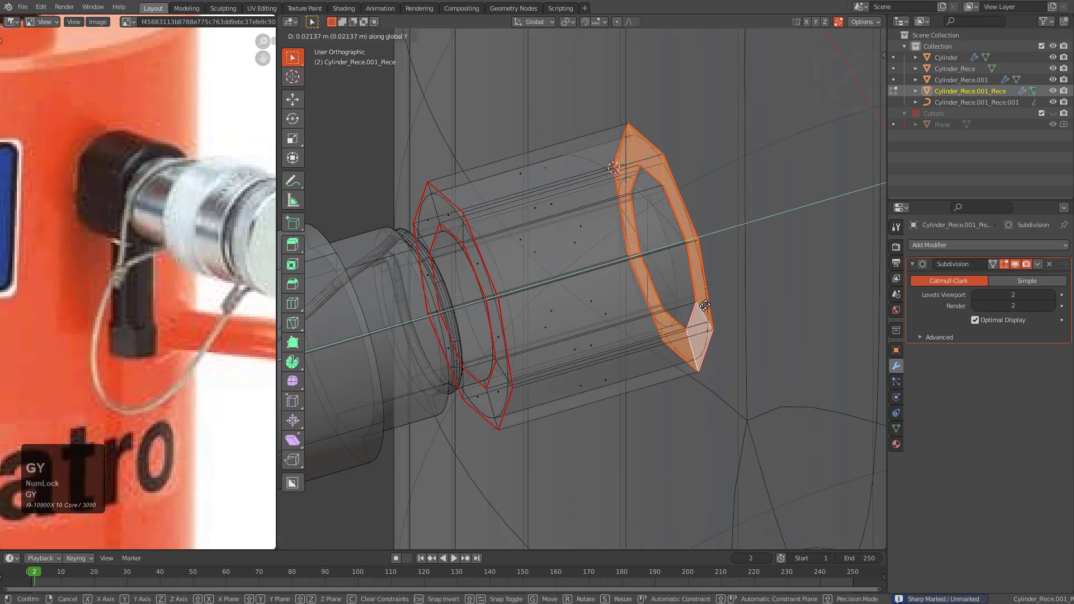
pyautogui.click(732, 285)
pyautogui.hotkey('alt', 'a')
# - Add an edge loop near the sleeve's outer front edge and another around its front rim
pyautogui.moveTo(542, 273); pyautogui.dragTo(669, 275, button='middle')
pyautogui.hotkey('alt', 'z')
pyautogui.press('Tab')
pyautogui.scroll(3, 649, 288)
pyautogui.press('Tab')
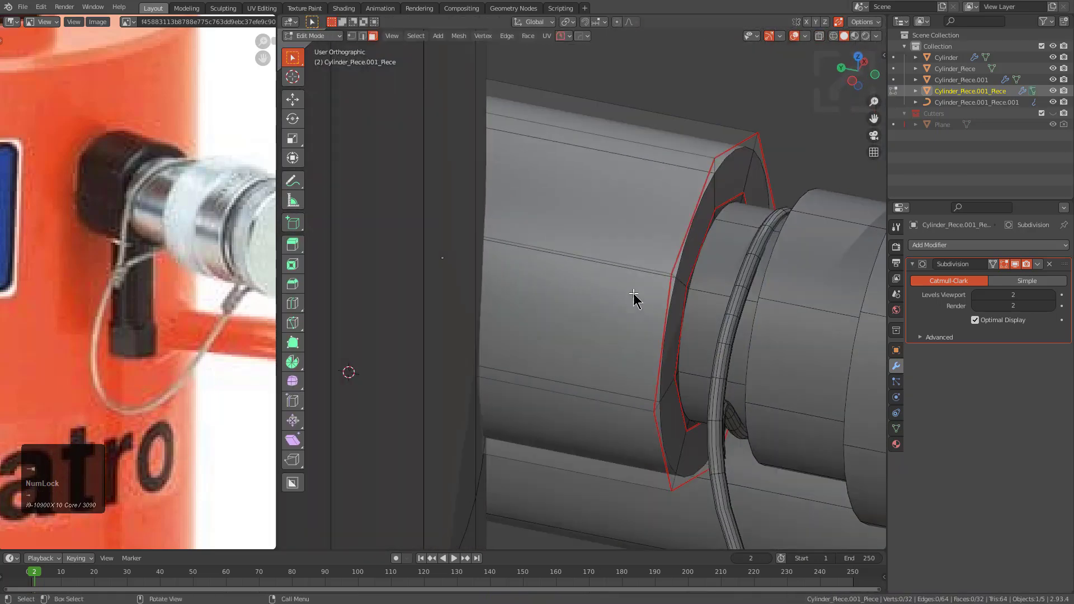
pyautogui.keyDown('alt'); pyautogui.click(682, 233); pyautogui.keyUp('alt')
pyautogui.moveTo(682, 233); pyautogui.dragTo(664, 262, button='middle')
pyautogui.scroll(1, 664, 261)
pyautogui.hotkey('ctrl', 'r')
pyautogui.keyDown('ctrl'); pyautogui.click(655, 261); pyautogui.keyUp('ctrl')
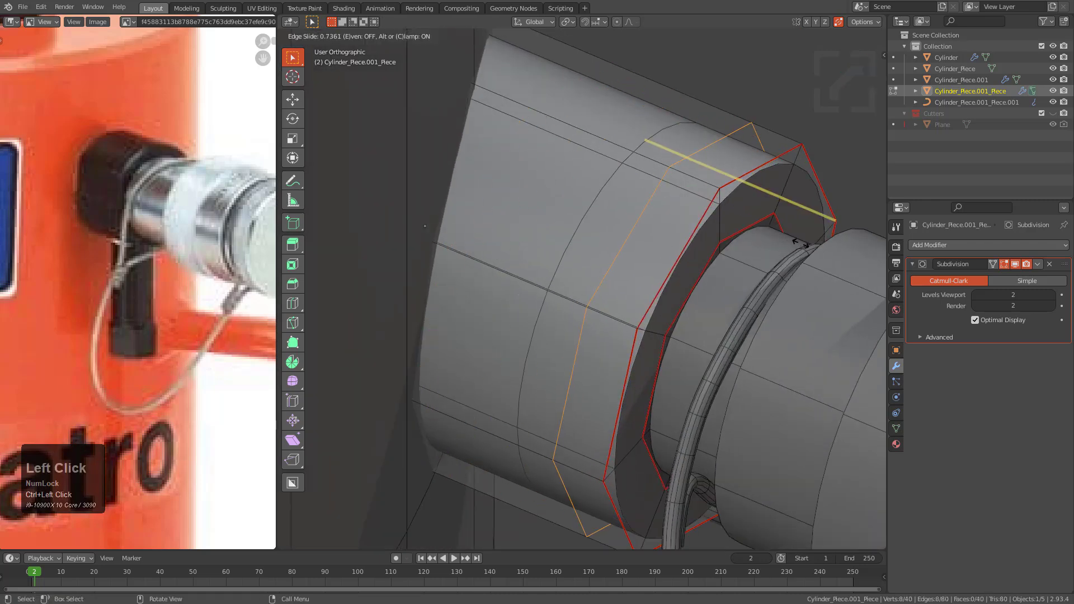
pyautogui.click(829, 250)
pyautogui.hotkey('ctrl', 'r')
pyautogui.click(721, 218)
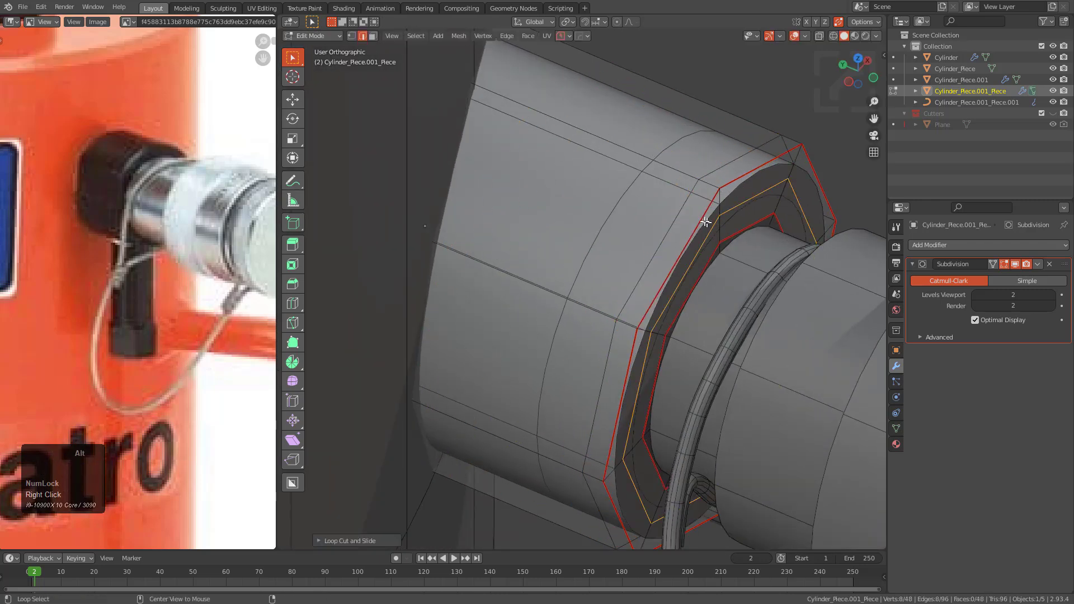
# - Clear the sharp mark from the sleeve's outer front rim edge loop
pyautogui.keyDown('alt'); pyautogui.click(710, 223); pyautogui.keyUp('alt')
pyautogui.press('q')
pyautogui.click(684, 219)
pyautogui.press('Tab')
# - Slide two edge loops near the sleeve's outer front rim to adjust how softly the rim is rounded
pyautogui.moveTo(682, 221); pyautogui.dragTo(636, 261, button='middle')
pyautogui.press('g')
pyautogui.press('g')
pyautogui.click(634, 253)
pyautogui.press('g')
pyautogui.press('g')
pyautogui.click(576, 158)
pyautogui.press('Tab')
pyautogui.scroll(-10, 557, 255)
pyautogui.moveTo(557, 255); pyautogui.dragTo(582, 293, button='middle')
pyautogui.moveTo(576, 384); pyautogui.dragTo(542, 363, button='middle')
pyautogui.moveTo(357, 323); pyautogui.dragTo(595, 263, button='middle')
# - Apply the sleeve's subdivision at level 1 and add a new Subdivision modifier at level 1
pyautogui.press('Tab')
pyautogui.scroll(2, 628, 293)
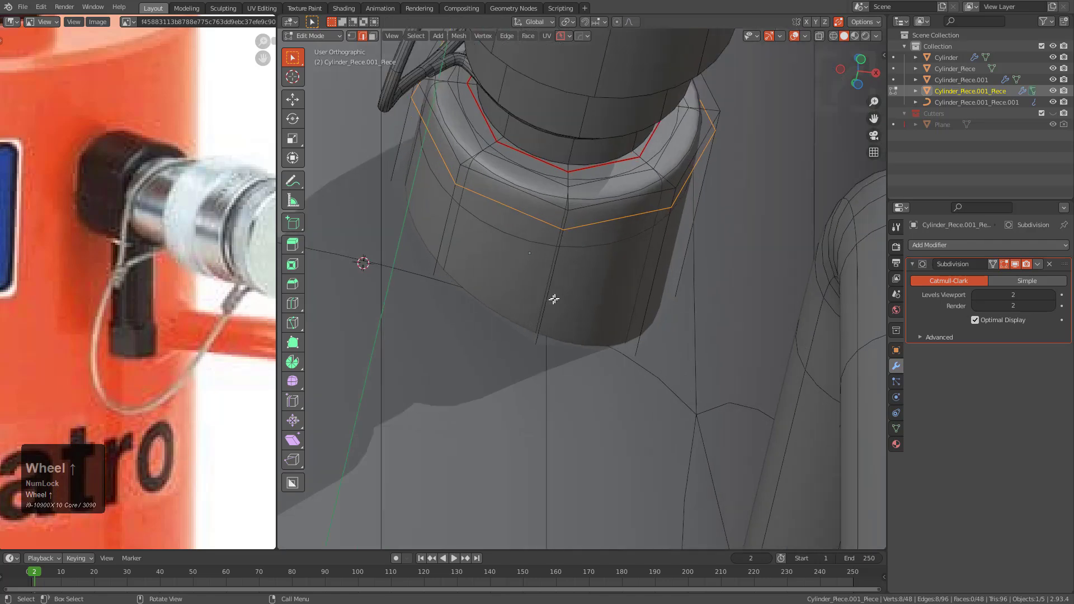
pyautogui.keyDown('shift'); pyautogui.moveTo(638, 297); pyautogui.dragTo(655, 292, button='middle'); pyautogui.keyUp('shift')
pyautogui.press('Tab')
pyautogui.hotkey('ctrl', '1')
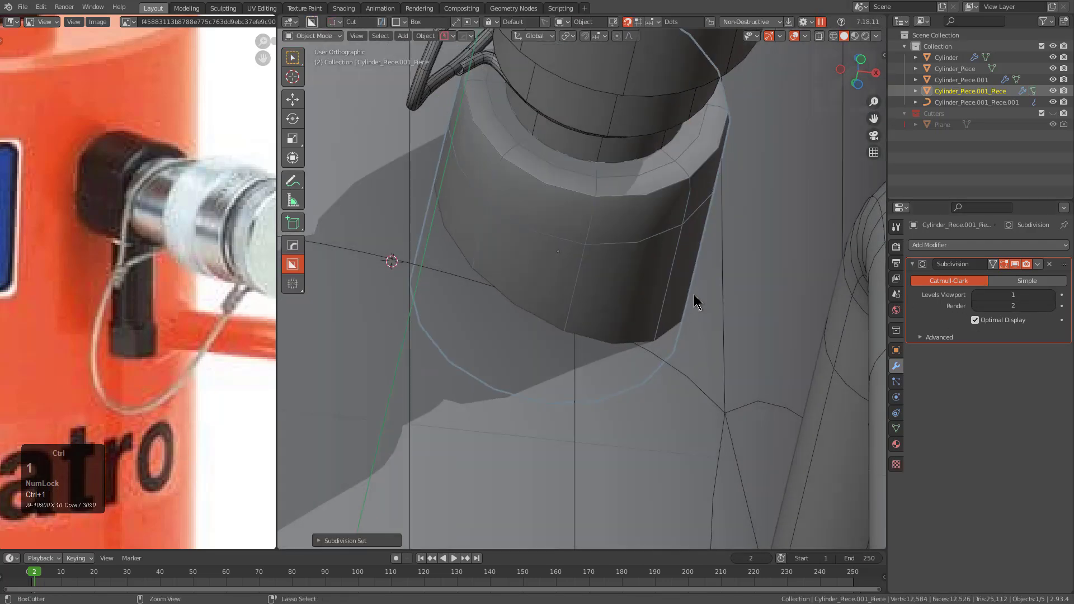
pyautogui.hotkey('ctrl', 'a')
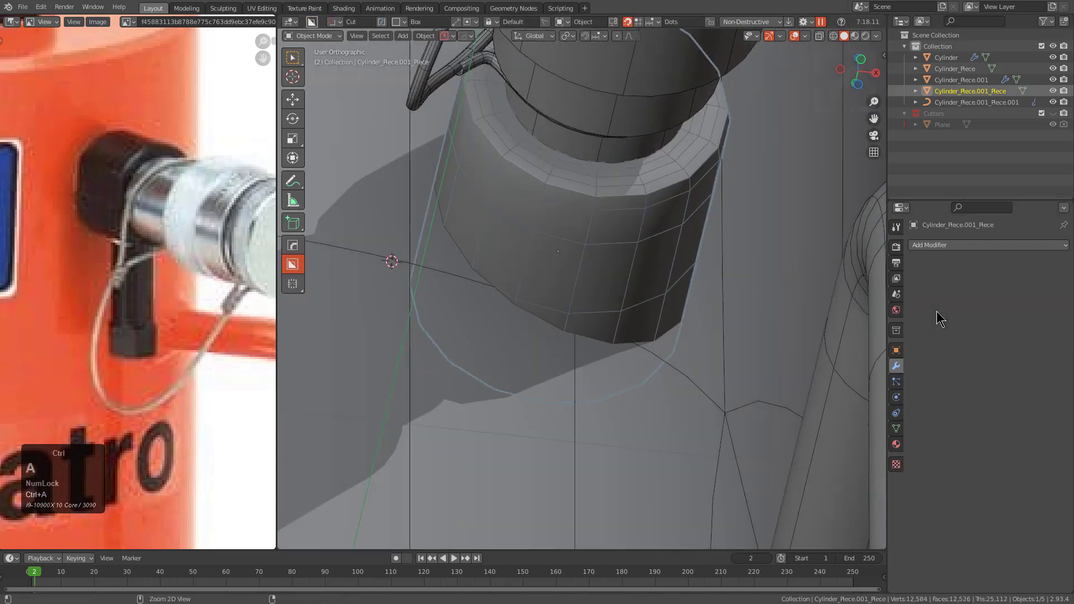
pyautogui.hotkey('ctrl', '1')
# - Isolate the sleeve, turn off its subdivision preview in Edit Mode and remove the extra edge loops around its front rim
pyautogui.scroll(3, 662, 273)
pyautogui.press('Tab')
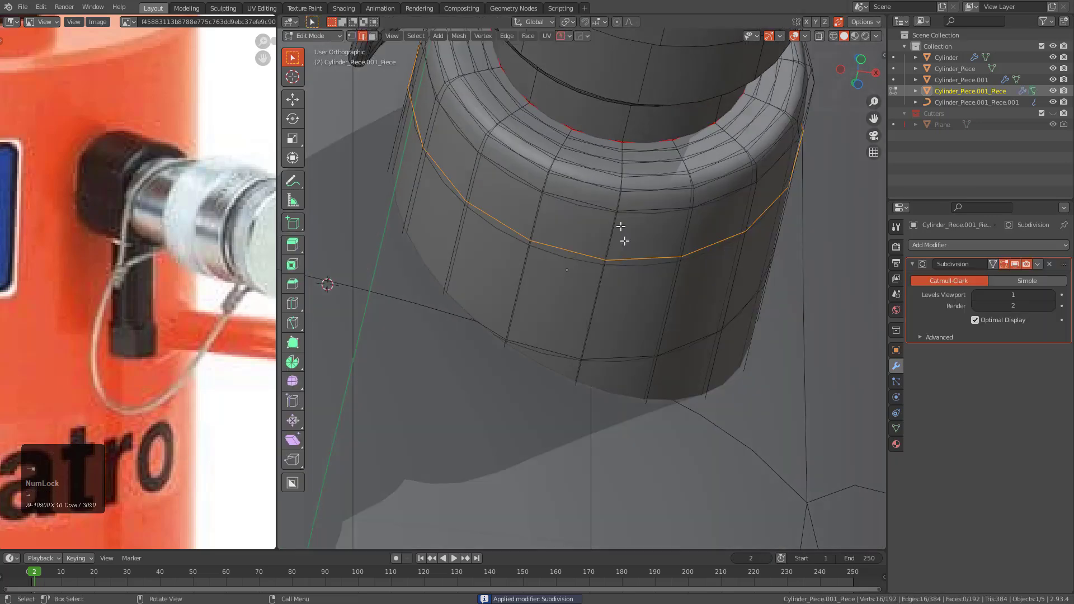
pyautogui.press('KP_Divide')
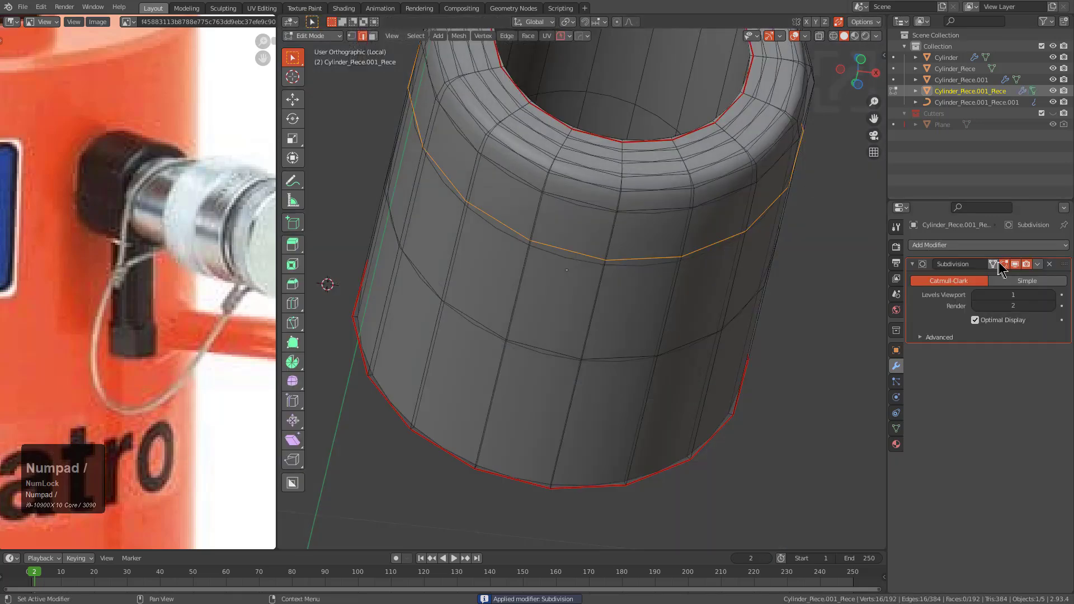
pyautogui.press('KP_2')
pyautogui.scroll(3, 610, 248)
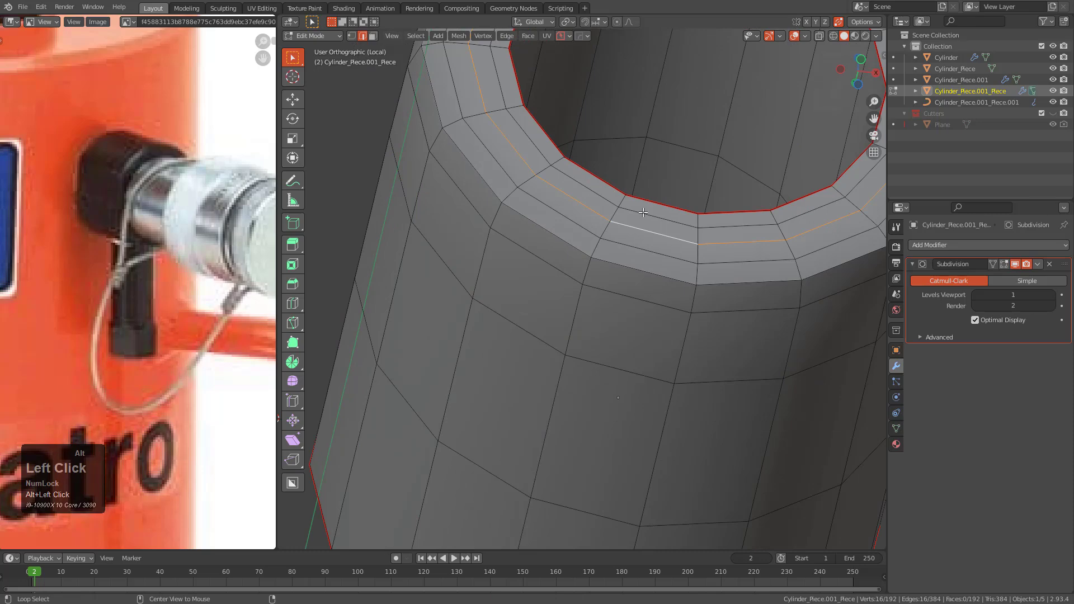
pyautogui.scroll(-2, 628, 244)
pyautogui.moveTo(652, 244); pyautogui.dragTo(638, 285, button='middle')
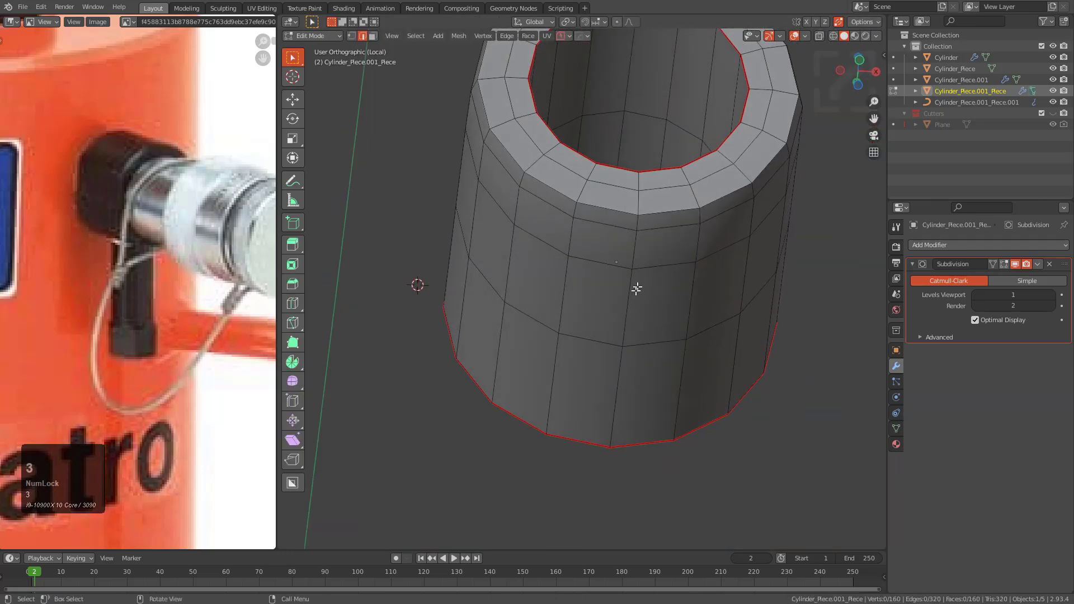
# - Try selecting a block of neighbouring faces on the sleeve's underside
pyautogui.press('3')
pyautogui.click(630, 321)
pyautogui.click(598, 371)
pyautogui.keyDown('shift'); pyautogui.click(601, 313); pyautogui.keyUp('shift')
pyautogui.keyDown('shift'); pyautogui.click(635, 325); pyautogui.keyUp('shift')
pyautogui.keyDown('shift'); pyautogui.click(642, 371); pyautogui.keyUp('shift')
pyautogui.moveTo(631, 323); pyautogui.dragTo(678, 336, button='middle')
pyautogui.click(653, 339)
pyautogui.keyDown('shift'); pyautogui.click(658, 343); pyautogui.keyUp('shift')
# - Bring the rest of the model back into view and add an edge loop around the sleeve
pyautogui.press('KP_Divide')
pyautogui.moveTo(591, 341); pyautogui.dragTo(572, 340, button='middle')
pyautogui.hotkey('ctrl', 'r')
pyautogui.click(572, 340)
pyautogui.click(588, 370)
# - Select four faces on the sleeve's underside and extrude them down in front view into a long square stem
pyautogui.press('3')
pyautogui.keyDown('shift'); pyautogui.click(606, 391); pyautogui.keyUp('shift')
pyautogui.keyDown('shift'); pyautogui.click(629, 318); pyautogui.keyUp('shift')
pyautogui.keyDown('shift'); pyautogui.click(661, 353); pyautogui.keyUp('shift')
pyautogui.moveTo(685, 342); pyautogui.dragTo(616, 407, button='middle')
pyautogui.scroll(-3, 617, 408)
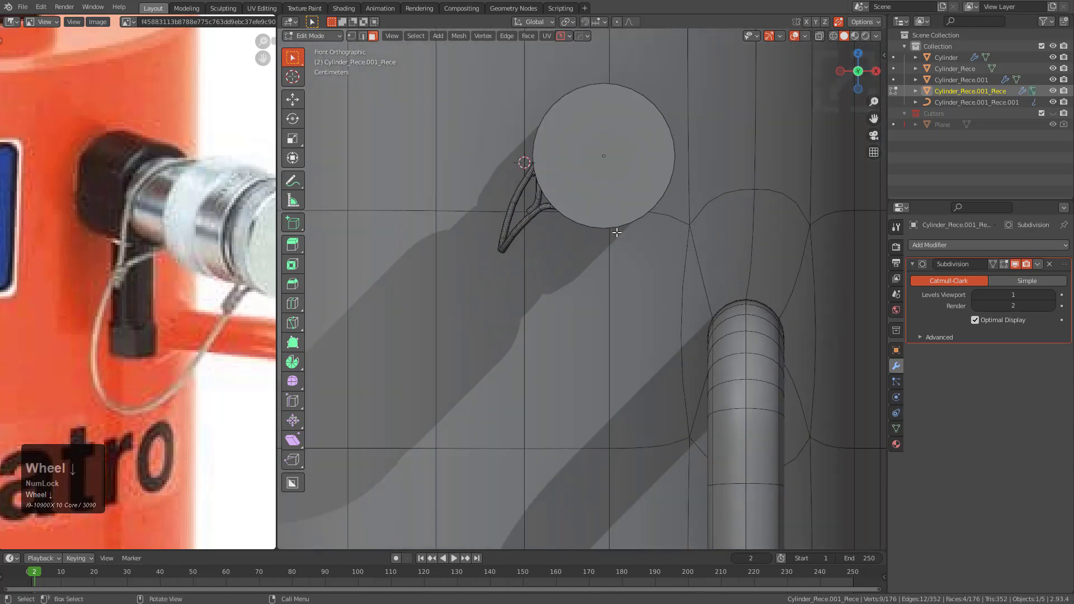
pyautogui.press('e')
pyautogui.click(633, 386)
# - Flatten the stem's bottom end by scaling it to 0 along the Z axis
pyautogui.press('s')
pyautogui.press('z')
pyautogui.press('0')
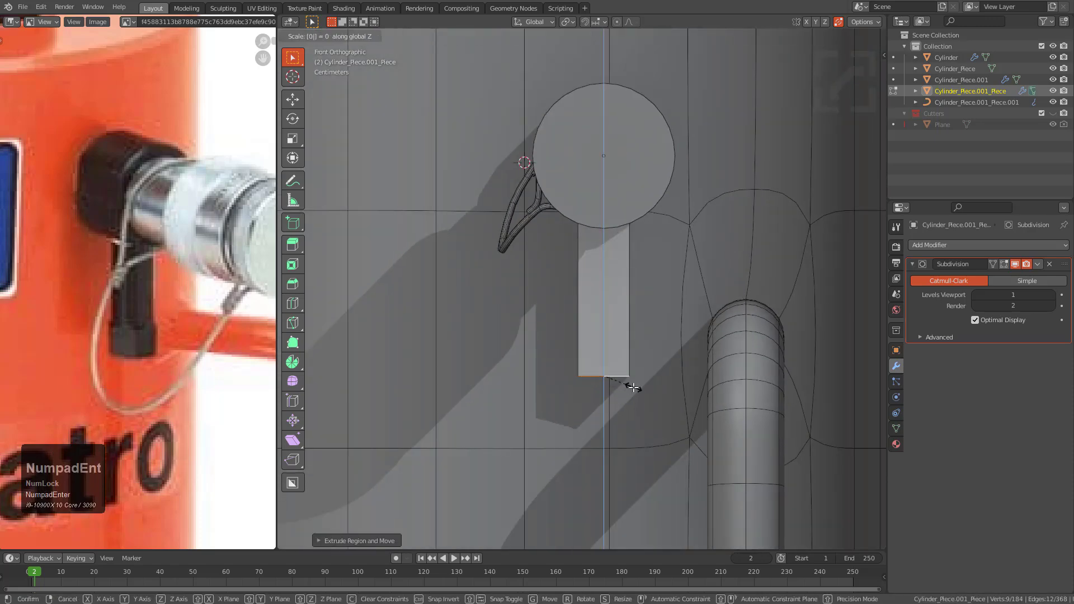
pyautogui.press('Return')
# - Add an edge loop around the stem near its lower end and adjust its height
pyautogui.moveTo(633, 386); pyautogui.dragTo(653, 379, button='middle')
pyautogui.scroll(3, 660, 347)
pyautogui.hotkey('ctrl', 'r')
pyautogui.click(669, 312)
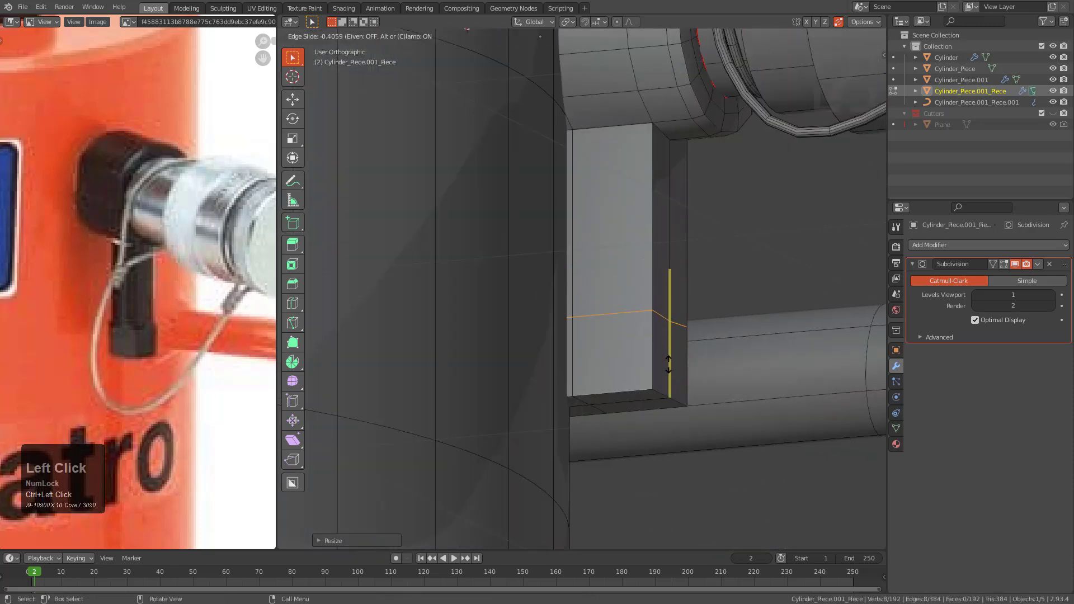
pyautogui.press('g')
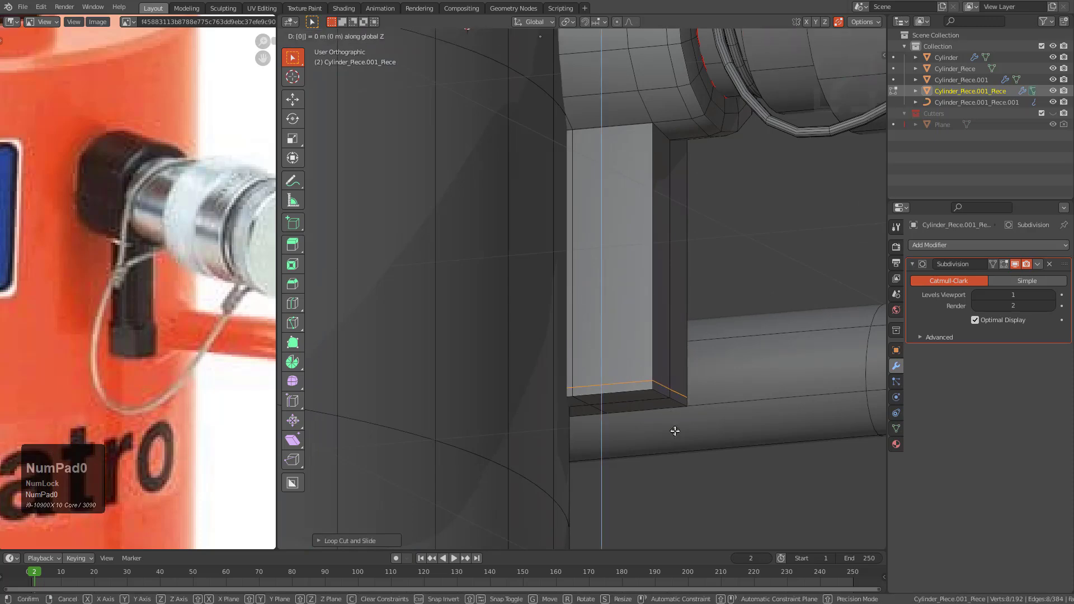
pyautogui.click(701, 396)
# - Add a lengthwise edge loop that runs down the stem's side and continues around the sleeve
pyautogui.moveTo(694, 391); pyautogui.dragTo(584, 350, button='middle')
pyautogui.keyDown('shift'); pyautogui.moveTo(585, 350); pyautogui.dragTo(628, 349, button='middle'); pyautogui.keyUp('shift')
pyautogui.scroll(2, 628, 349)
pyautogui.click(643, 194)
pyautogui.rightClick(633, 211)
pyautogui.moveTo(632, 211); pyautogui.dragTo(623, 255, button='middle')
pyautogui.scroll(-1, 623, 254)
pyautogui.hotkey('ctrl', 'r')
pyautogui.keyDown('ctrl'); pyautogui.click(606, 226); pyautogui.keyUp('ctrl')
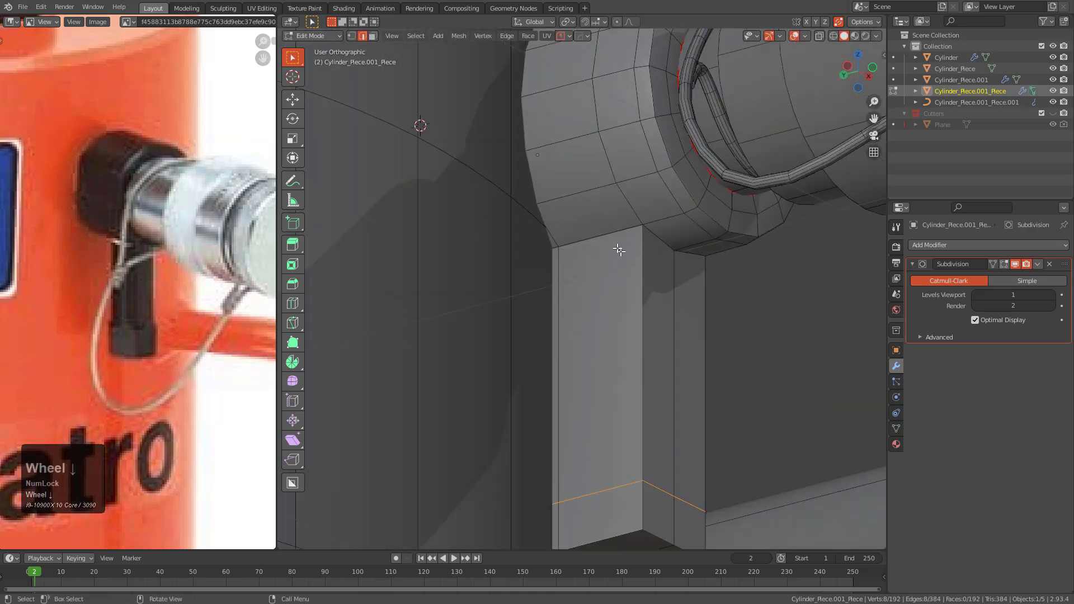
# - Bevel the stem's vertical corner edge above the lower edge loop into a wide flat chamfer
pyautogui.moveTo(616, 335); pyautogui.dragTo(614, 281, button='middle')
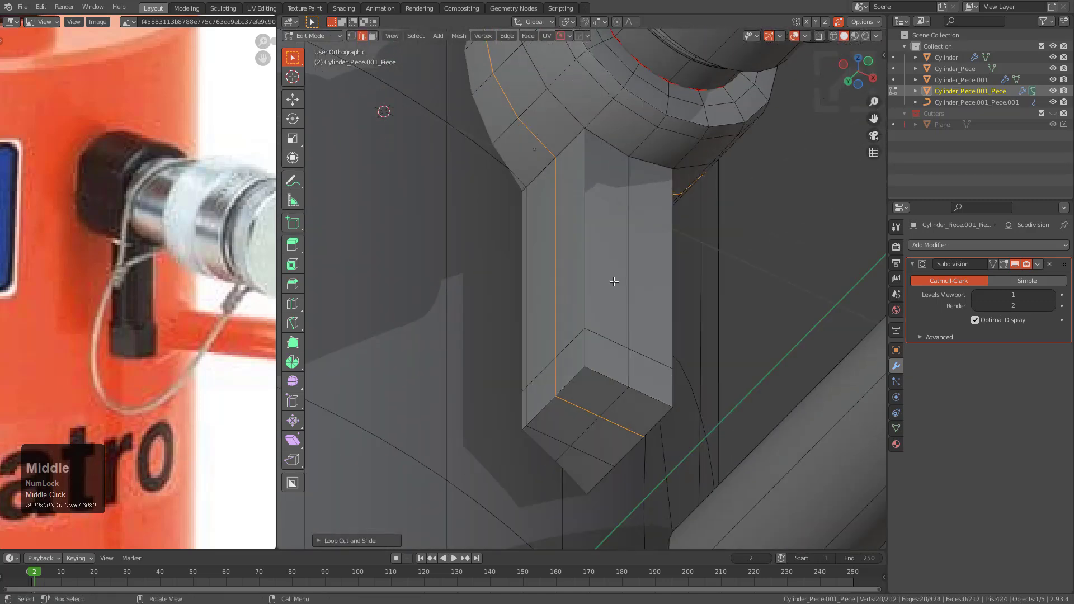
pyautogui.scroll(3, 590, 281)
pyautogui.hotkey('ctrl', 'b')
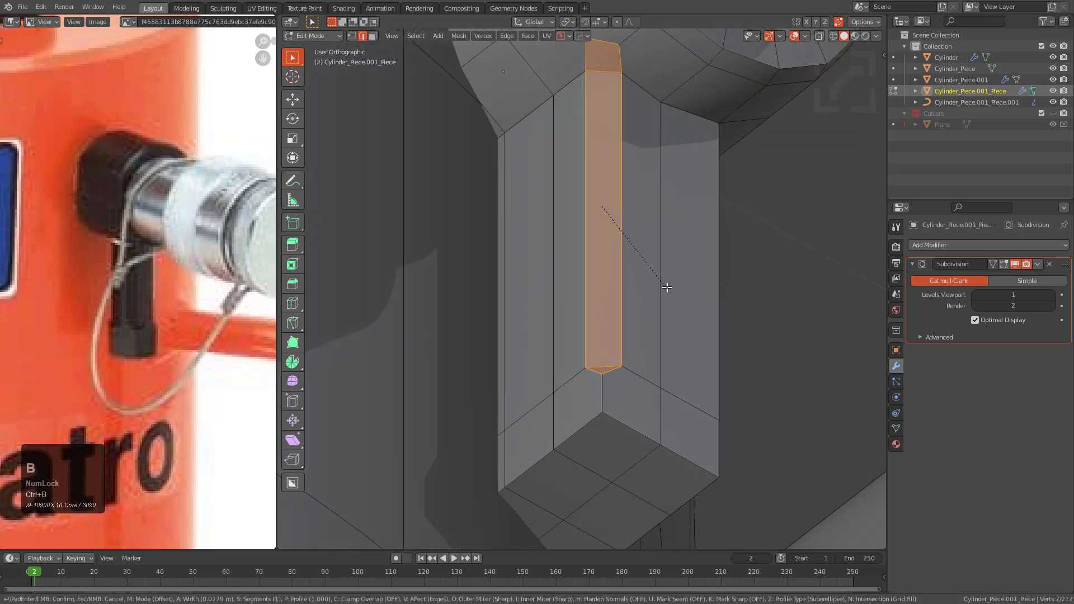
pyautogui.click(692, 299)
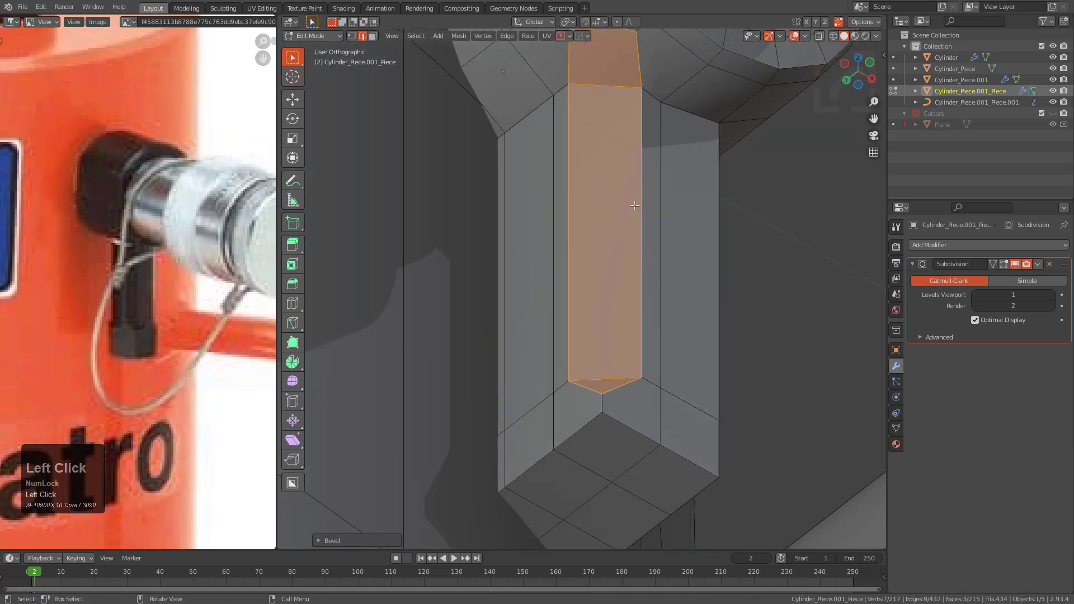
# - Connect the vertices at the chamfer's upper end to the neighbouring sleeve vertices with new edges
pyautogui.keyDown('shift'); pyautogui.moveTo(633, 205); pyautogui.dragTo(632, 307, button='middle'); pyautogui.keyUp('shift')
pyautogui.scroll(1, 631, 296)
pyautogui.press('1')
pyautogui.click(567, 166)
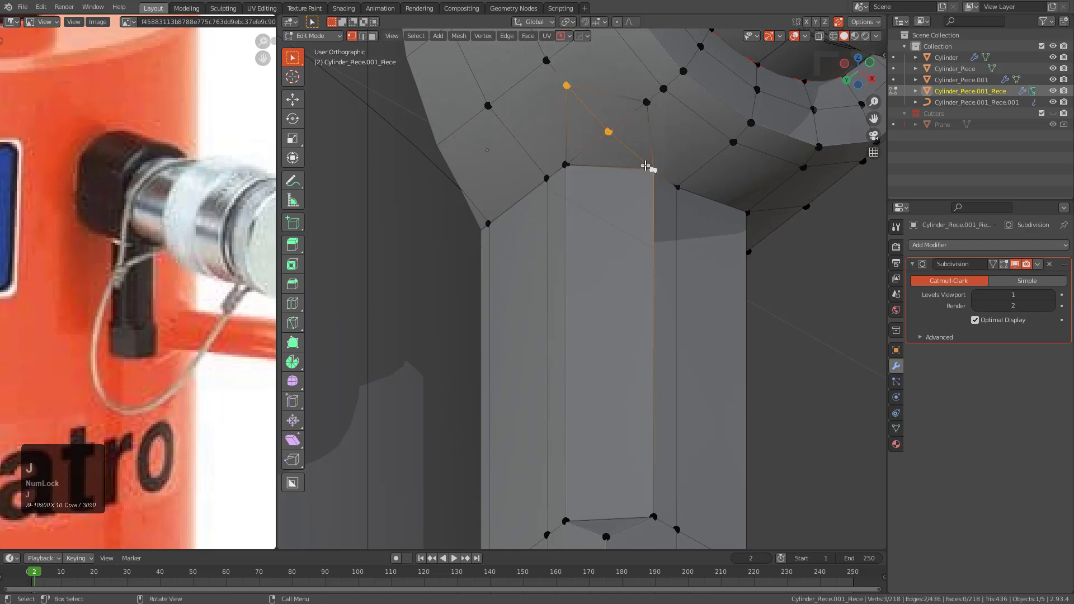
# - Move the vertex at the chamfer's lower tip up along Z, snapping it to the height of the adjacent chamfer vertex
pyautogui.hotkey('alt', 'a')
pyautogui.scroll(-3, 607, 240)
pyautogui.moveTo(606, 240); pyautogui.dragTo(600, 339, button='middle')
pyautogui.scroll(2, 631, 287)
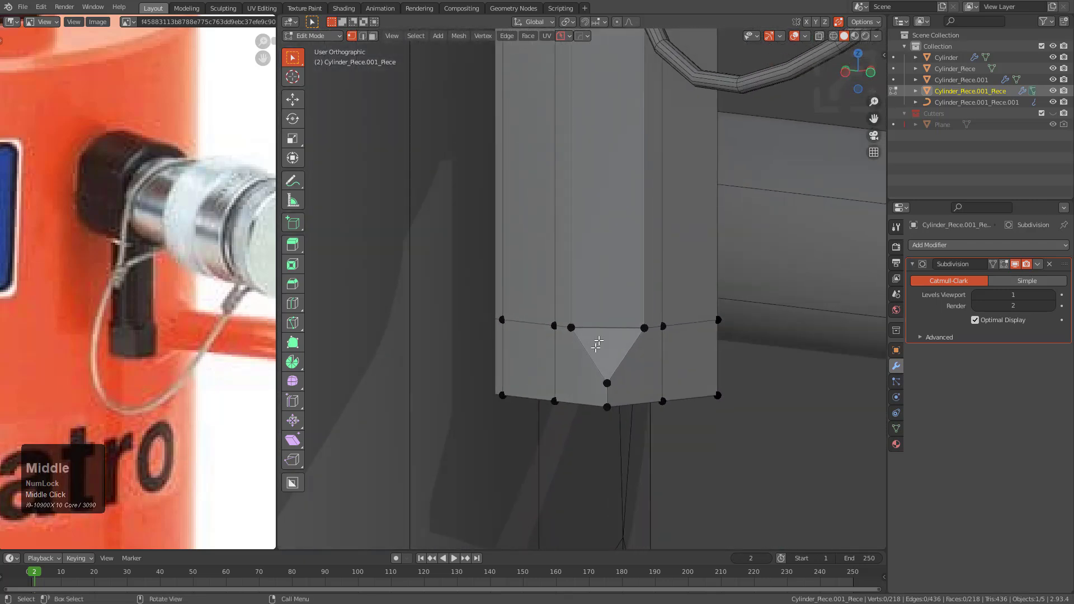
pyautogui.press('g')
pyautogui.press('z')
pyautogui.rightClick(638, 327)
pyautogui.hotkey('ctrl', 'shift', 'Tab')
pyautogui.click(636, 338)
pyautogui.press('g')
pyautogui.press('z')
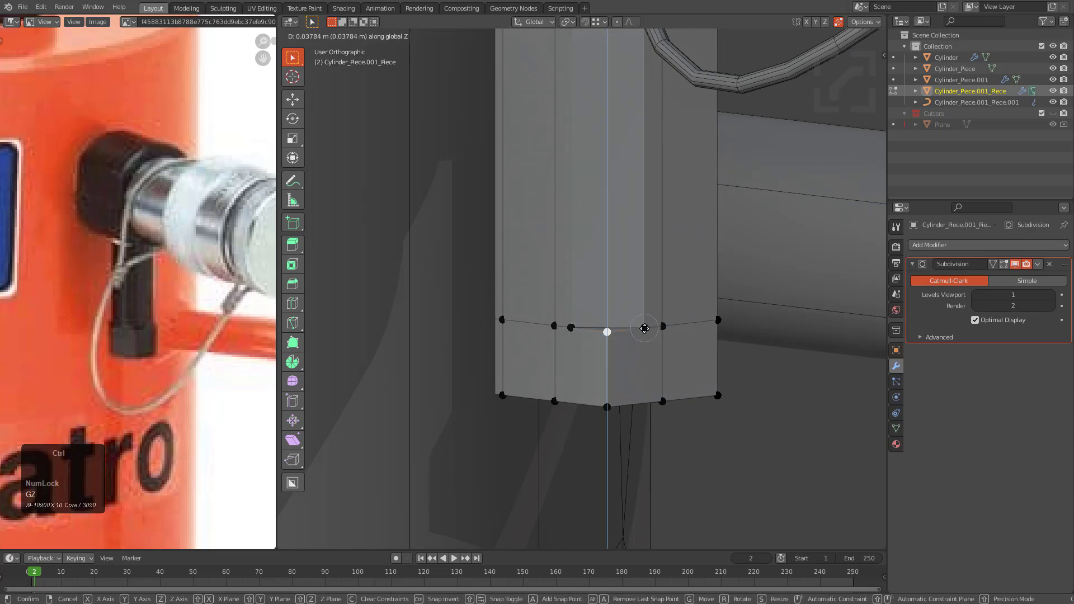
pyautogui.keyDown('ctrl'); pyautogui.click(644, 328); pyautogui.keyUp('ctrl')
# - Select the outline edges of the stem's bottom face, including the hidden ones, and mark them as sharp
pyautogui.scroll(-5, 633, 326)
pyautogui.press('Tab')
pyautogui.moveTo(633, 326); pyautogui.dragTo(624, 302, button='middle')
pyautogui.press('Tab')
pyautogui.scroll(2, 593, 284)
pyautogui.keyDown('shift'); pyautogui.scroll(4, 622, 287); pyautogui.keyUp('shift')
pyautogui.scroll(1, 623, 287)
pyautogui.scroll(2, 623, 302)
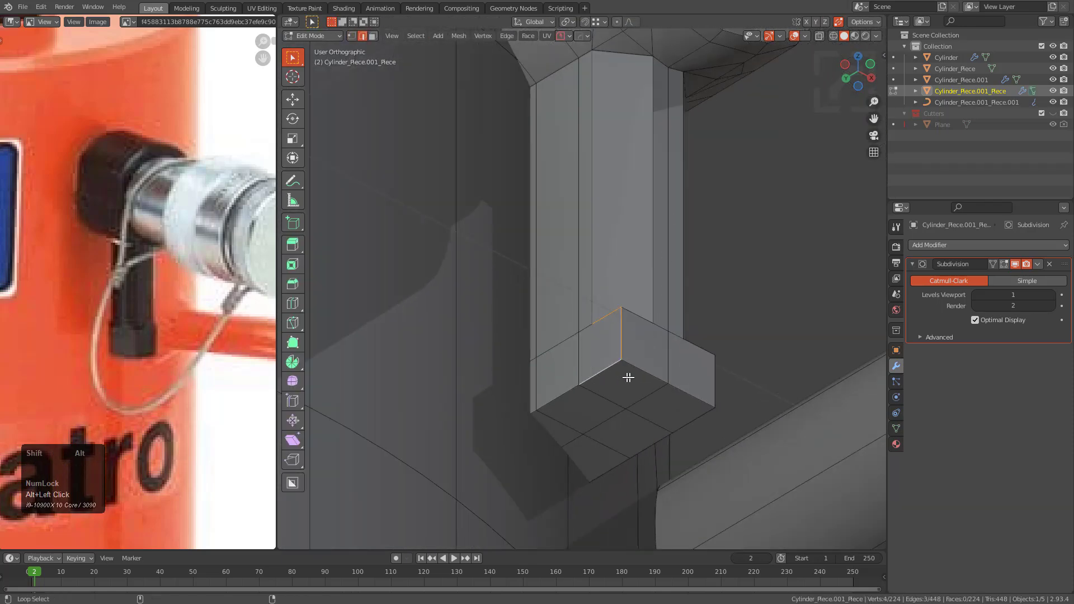
pyautogui.hotkey('alt', 'z')
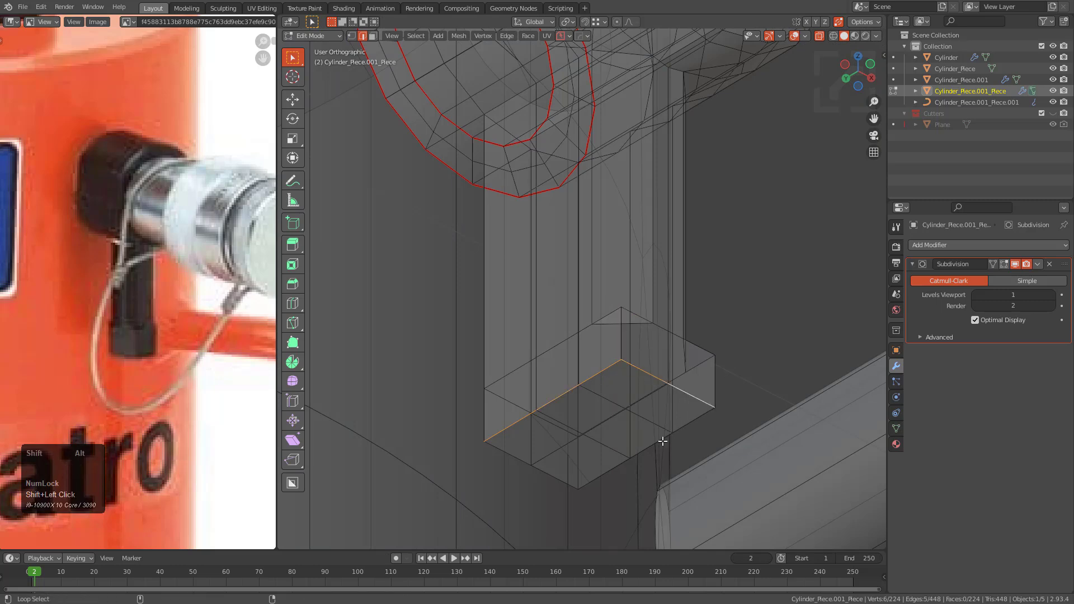
pyautogui.hotkey('shift', 'q')
pyautogui.click(673, 370)
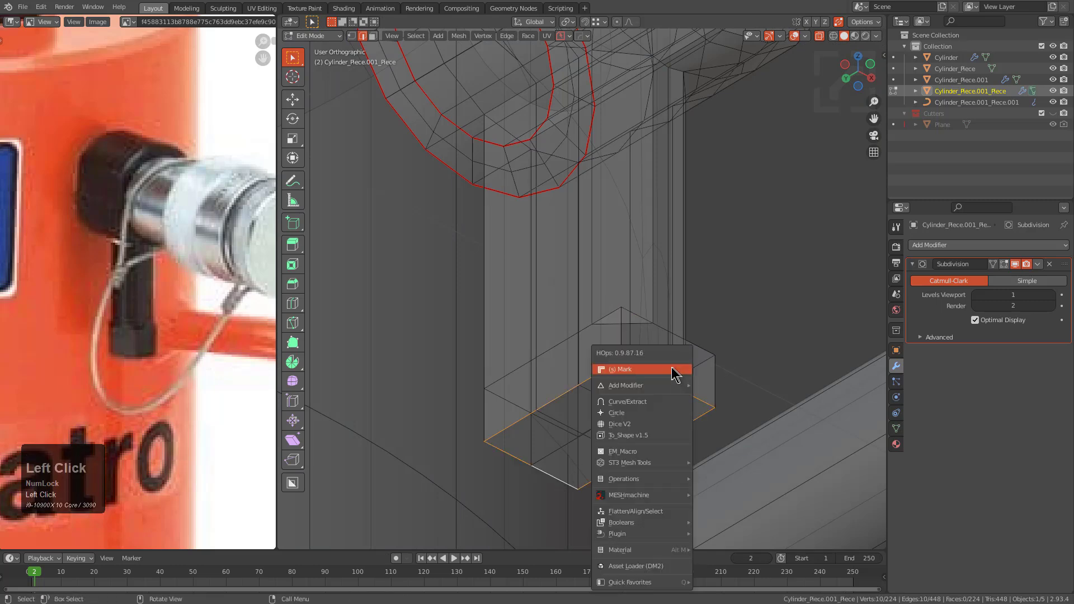
pyautogui.hotkey('alt', 'z')
# - Mark the chamfer's outline, its triangular ledge and the lower block's corner edge as sharp
pyautogui.moveTo(614, 347); pyautogui.dragTo(633, 380, button='middle')
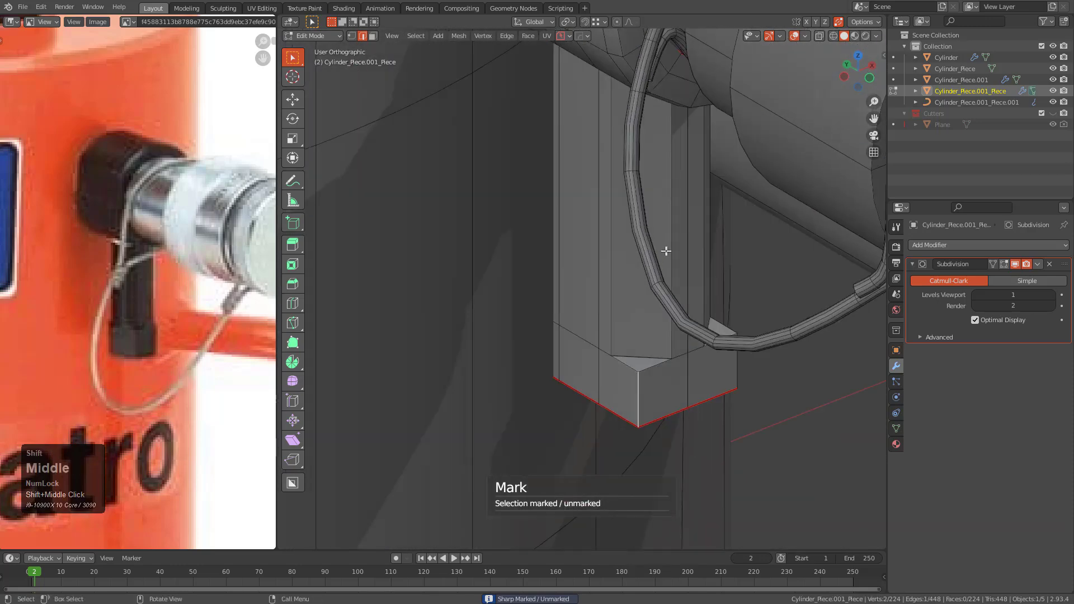
pyautogui.keyDown('shift'); pyautogui.scroll(2, 633, 380); pyautogui.keyUp('shift')
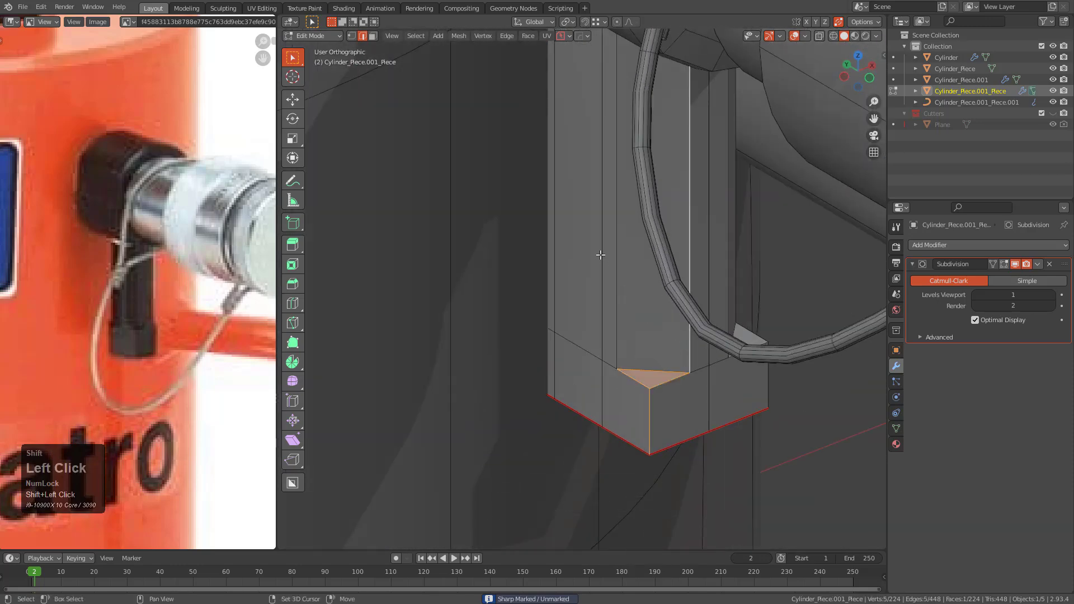
pyautogui.moveTo(622, 250); pyautogui.dragTo(672, 320, button='middle')
pyautogui.keyDown('shift'); pyautogui.click(714, 240); pyautogui.keyUp('shift')
pyautogui.hotkey('shift', 'q')
pyautogui.click(713, 235)
pyautogui.press('a')
pyautogui.scroll(-1, 673, 320)
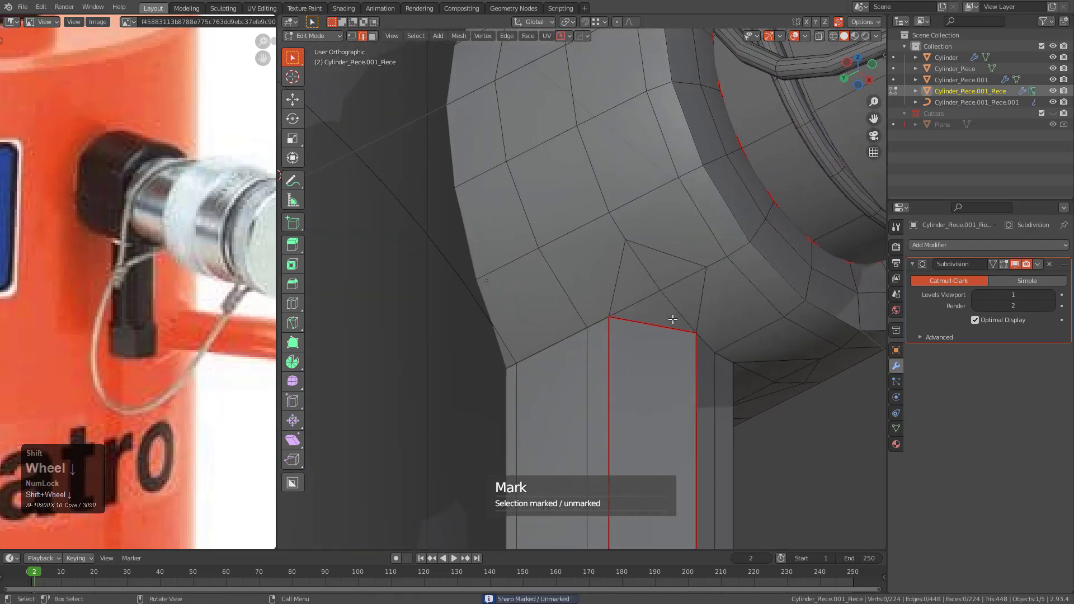
# - Slide two sleeve vertices above the chamfer along their edges to even out the surrounding faces
pyautogui.scroll(1, 672, 320)
pyautogui.press('1')
pyautogui.click(635, 235)
pyautogui.press('g')
pyautogui.press('g')
pyautogui.click(611, 191)
pyautogui.click(727, 265)
pyautogui.press('g')
pyautogui.press('g')
pyautogui.click(743, 243)
pyautogui.click(718, 339)
pyautogui.press('g')
pyautogui.press('g')
pyautogui.rightClick(726, 324)
# - Mark the edges where one side of the stem meets the sleeve as sharp
pyautogui.scroll(-2, 726, 323)
pyautogui.moveTo(727, 324); pyautogui.dragTo(462, 367, button='middle')
pyautogui.press('Tab')
pyautogui.press('Tab')
pyautogui.scroll(2, 577, 297)
pyautogui.press('2')
pyautogui.hotkey('alt', 'z')
pyautogui.press('q')
pyautogui.click(589, 300)
pyautogui.press('q')
pyautogui.click(532, 279)
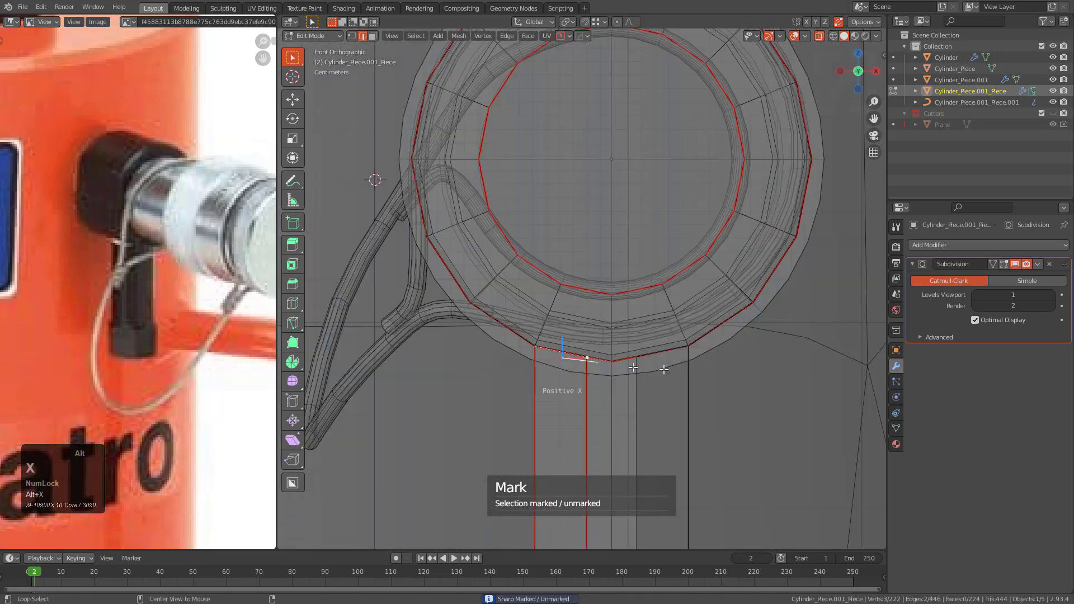
# - Symmetrize the block along the X axis so both halves of the stem match
pyautogui.click(614, 365)
pyautogui.press('Tab')
pyautogui.hotkey('alt', 'z')
pyautogui.moveTo(616, 386); pyautogui.dragTo(666, 300, button='middle')
pyautogui.press('Tab')
# - Mark the remaining edges between the chamfers where the stem's front meets the sleeve as sharp
pyautogui.scroll(4, 666, 300)
pyautogui.keyDown('shift'); pyautogui.scroll(2, 638, 316); pyautogui.keyUp('shift')
pyautogui.scroll(1, 637, 316)
pyautogui.click(663, 307)
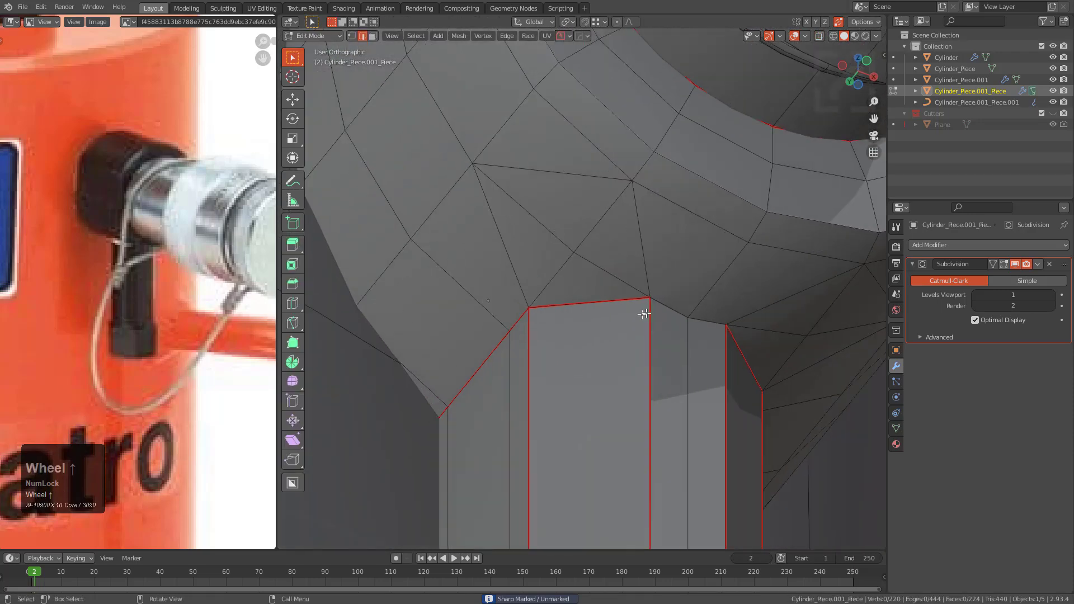
pyautogui.keyDown('shift'); pyautogui.click(709, 327); pyautogui.keyUp('shift')
pyautogui.press('q')
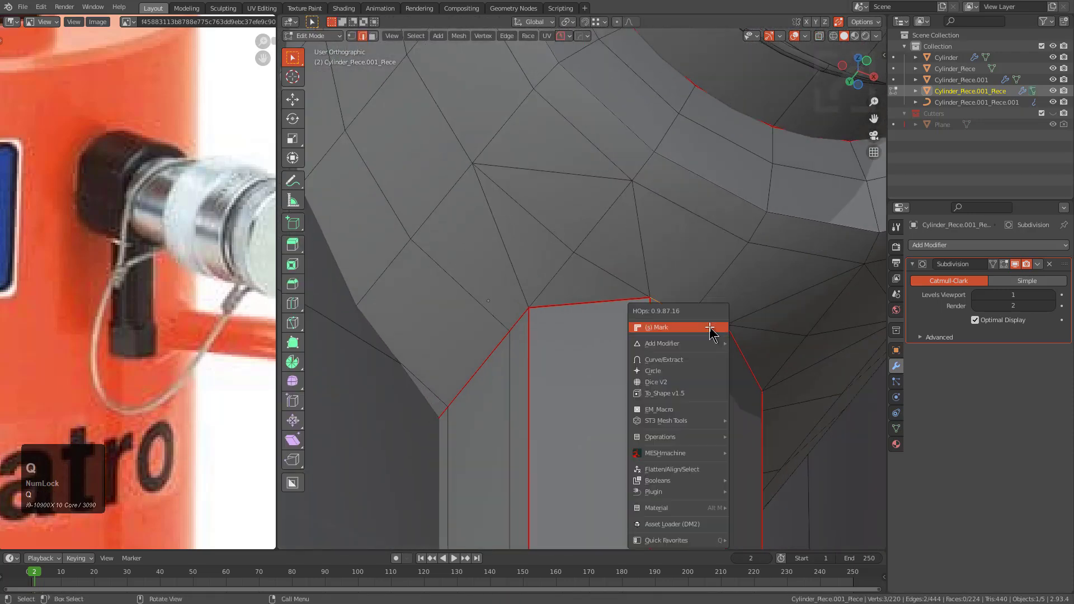
pyautogui.click(711, 328)
pyautogui.press('Tab')
pyautogui.scroll(-5, 688, 336)
pyautogui.moveTo(660, 342); pyautogui.dragTo(613, 332, button='middle')
# - Add a lengthwise edge loop down the stem's front between the chamfer and the centre line
pyautogui.scroll(-2, 607, 307)
pyautogui.press('Tab')
pyautogui.scroll(3, 628, 391)
pyautogui.scroll(3, 613, 332)
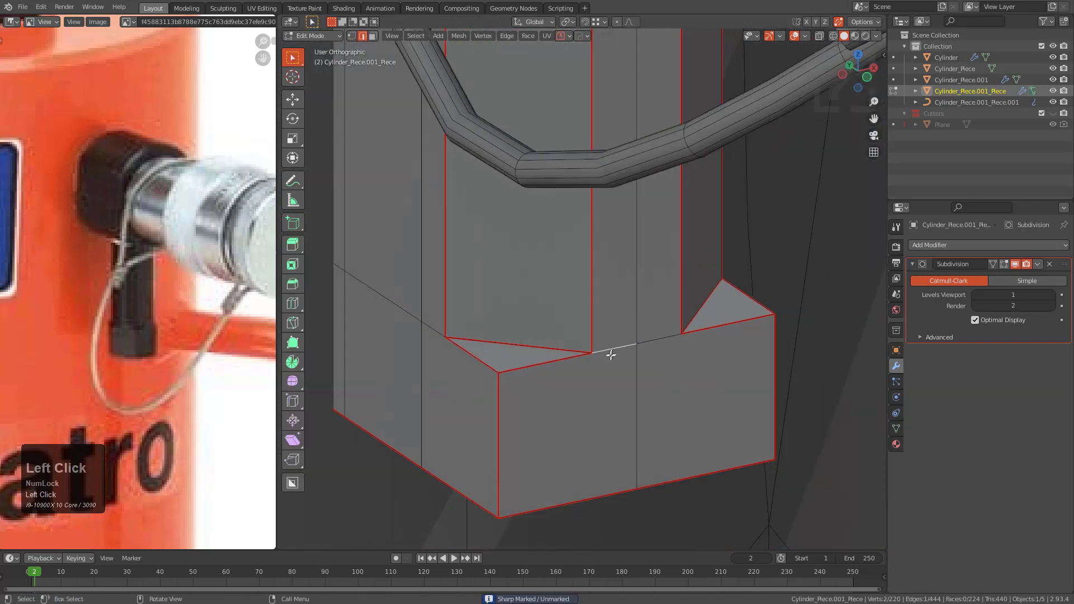
pyautogui.scroll(3, 611, 355)
pyautogui.scroll(-2, 616, 369)
pyautogui.keyDown('shift'); pyautogui.moveTo(579, 384); pyautogui.dragTo(596, 271, button='middle'); pyautogui.keyUp('shift')
pyautogui.scroll(1, 596, 270)
pyautogui.hotkey('ctrl', 'r')
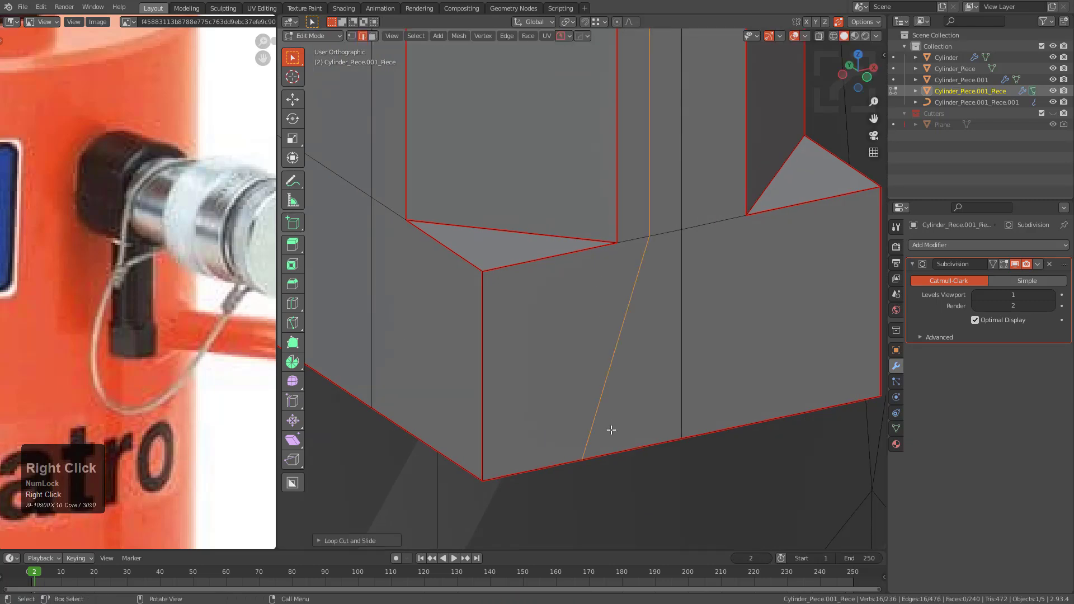
# - Subdivide the foot's lower front edge and the parallel underside edges, and connect the new front vertex up to the stem's corner
pyautogui.moveTo(642, 352); pyautogui.dragTo(578, 347, button='middle')
pyautogui.hotkey('alt', 'z')
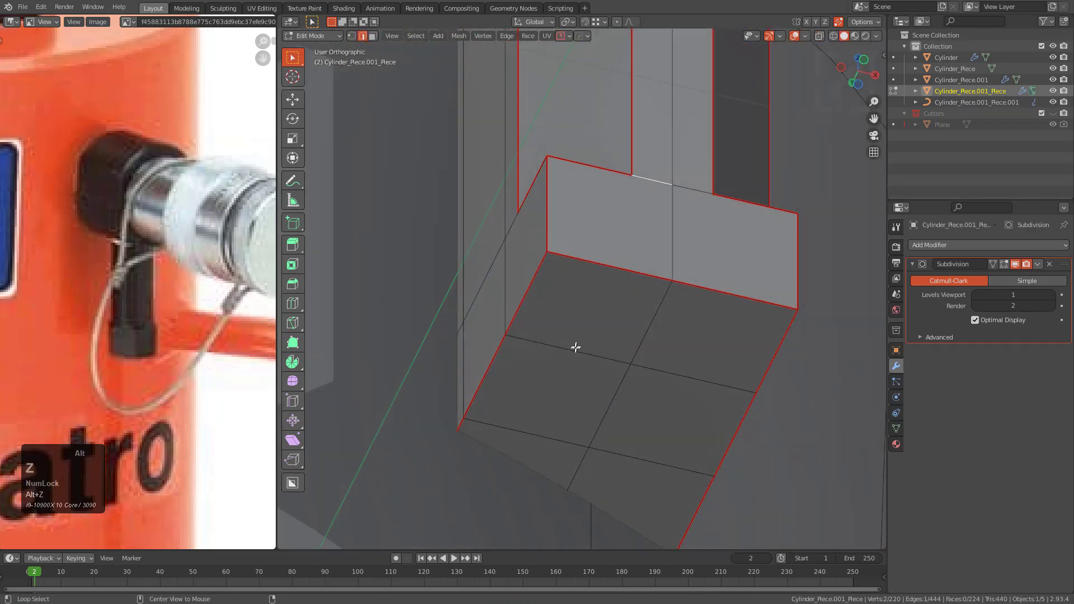
pyautogui.keyDown('shift'); pyautogui.click(618, 271); pyautogui.keyUp('shift')
pyautogui.rightClick(618, 274)
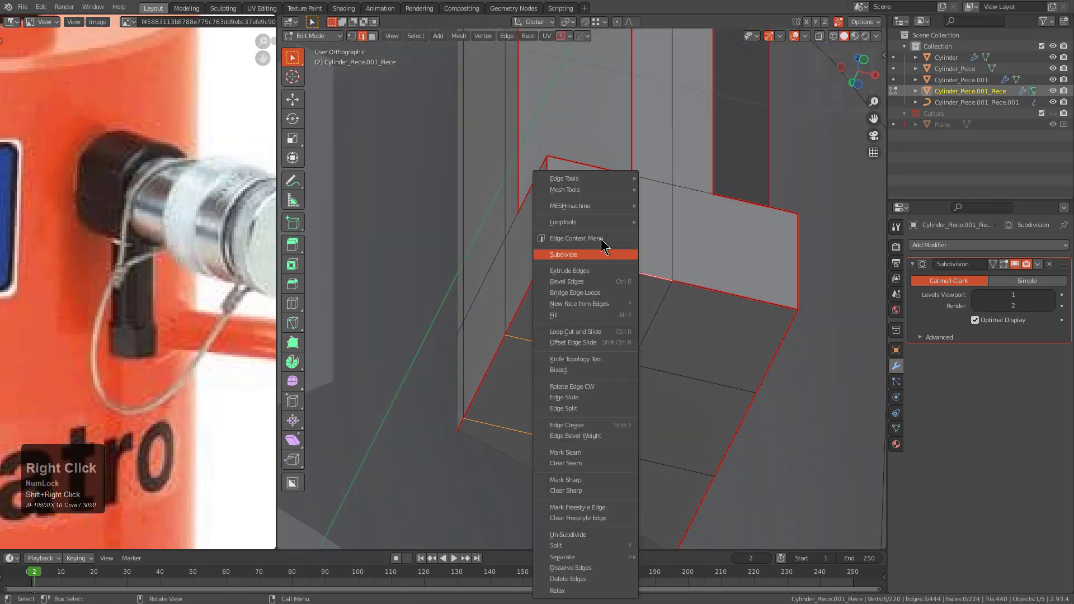
pyautogui.click(602, 254)
pyautogui.press('1')
pyautogui.click(610, 267)
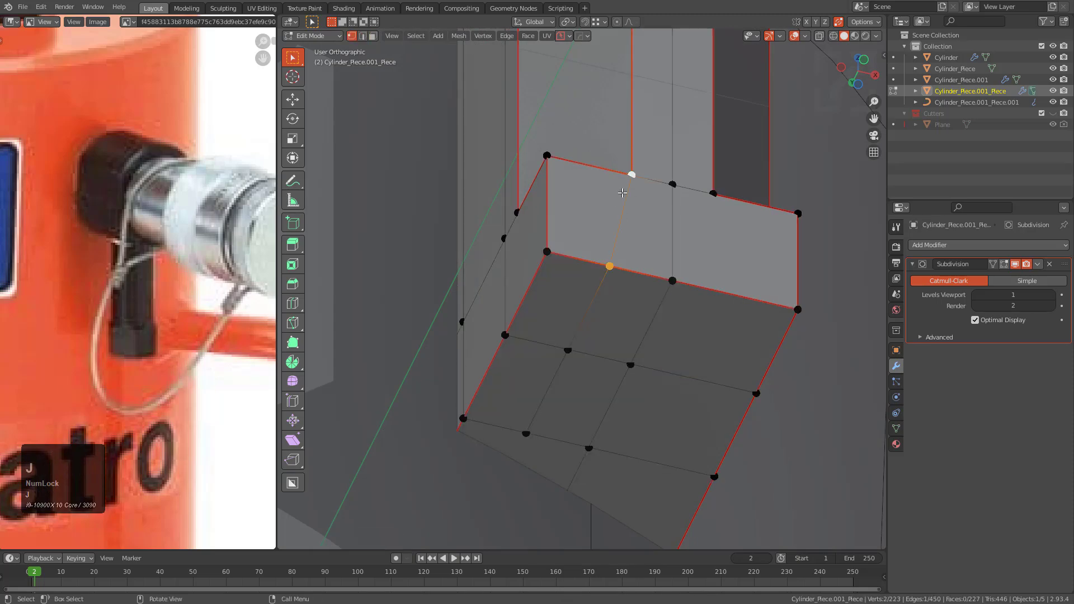
# - Connect the new vertices on the foot's back and side faces up to the matching corners of the stem
pyautogui.moveTo(618, 252); pyautogui.dragTo(699, 398, button='middle')
pyautogui.scroll(3, 618, 360)
pyautogui.moveTo(569, 363); pyautogui.dragTo(607, 257, button='middle')
pyautogui.click(655, 288)
pyautogui.click(637, 296)
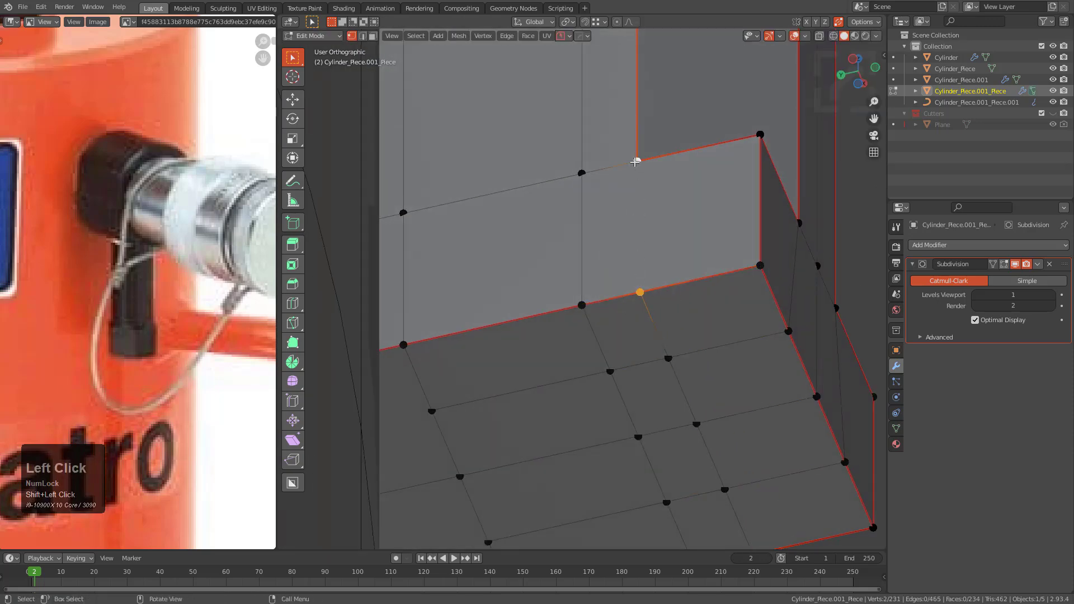
pyautogui.scroll(-4, 665, 179)
pyautogui.moveTo(673, 201); pyautogui.dragTo(614, 322, button='middle')
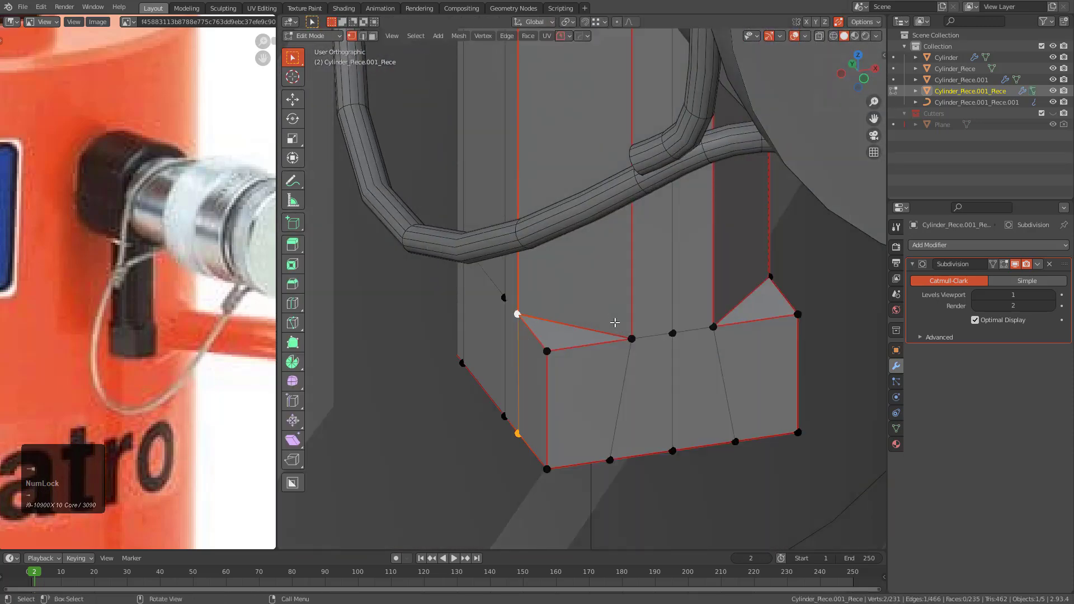
pyautogui.press('Tab')
# - Compare the whole cylinder model with the reference image, focusing on the lower connector near the base
pyautogui.scroll(-3, 728, 307)
pyautogui.moveTo(688, 317); pyautogui.dragTo(612, 375, button='middle')
pyautogui.scroll(-4, 621, 297)
pyautogui.hotkey('alt', 'a')
pyautogui.scroll(-2, 612, 374)
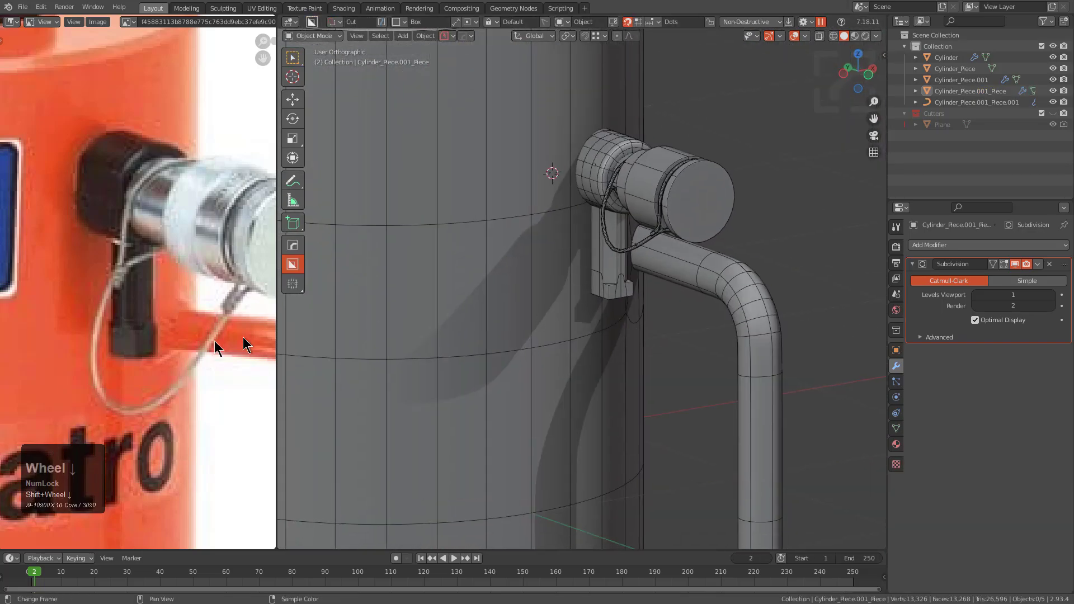
pyautogui.scroll(-2, 207, 341)
pyautogui.scroll(-4, 588, 291)
pyautogui.moveTo(587, 291); pyautogui.dragTo(574, 341, button='middle')
pyautogui.keyDown('shift'); pyautogui.moveTo(564, 396); pyautogui.dragTo(595, 279, button='middle'); pyautogui.keyUp('shift')
pyautogui.scroll(-1, 208, 350)
pyautogui.moveTo(209, 348); pyautogui.dragTo(212, 232, button='middle')
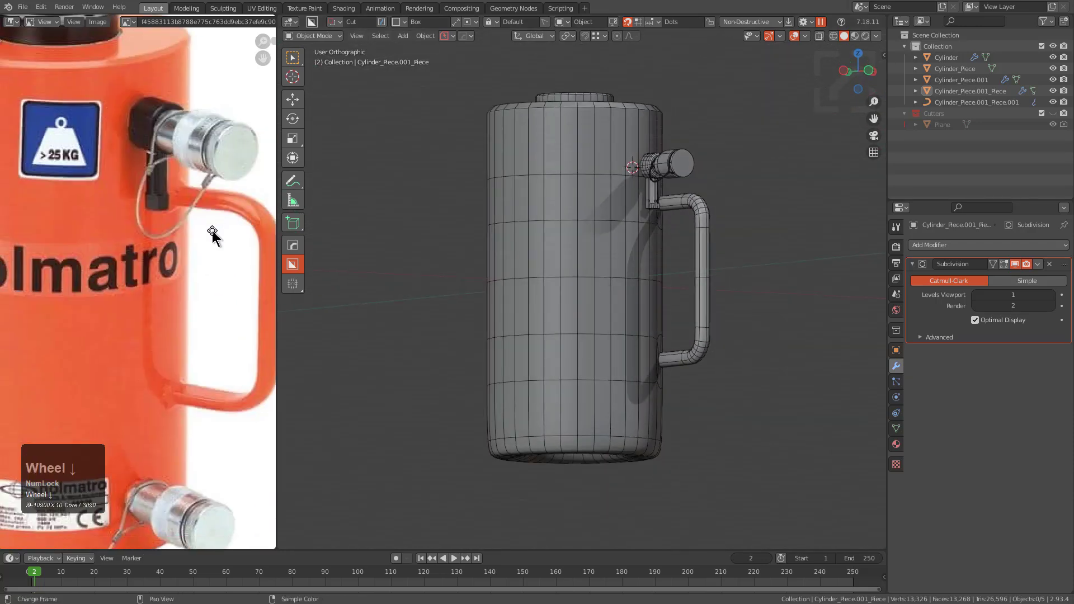
pyautogui.moveTo(191, 432); pyautogui.dragTo(241, 292, button='middle')
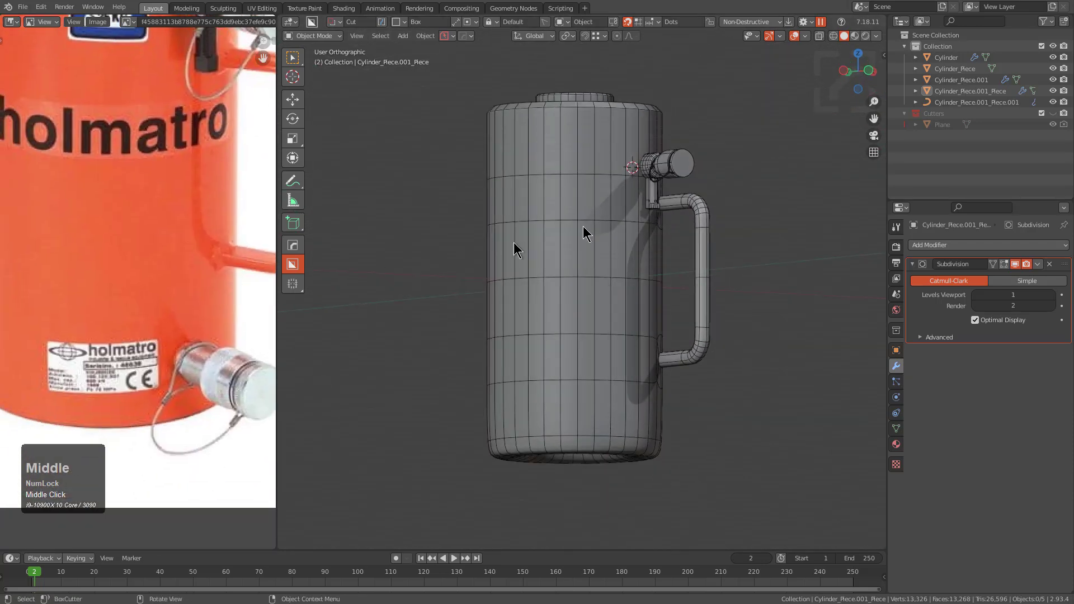
# - Duplicate the connector and its cable loop straight down along Z to near the cylinder's base
pyautogui.click(668, 172)
pyautogui.keyDown('shift'); pyautogui.click(669, 167); pyautogui.keyUp('shift')
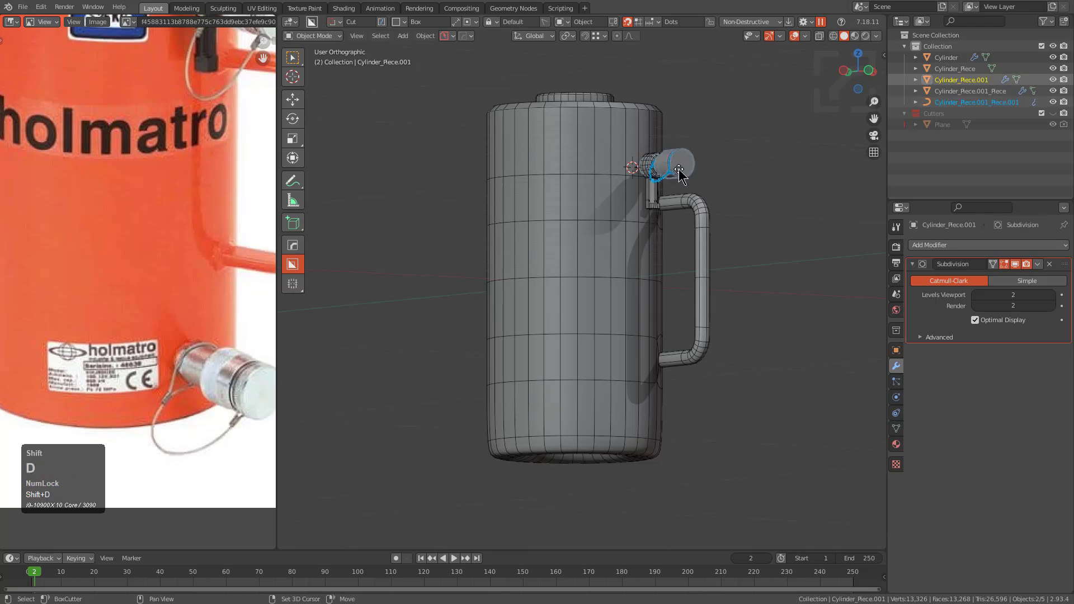
pyautogui.hotkey('shift', 'd')
pyautogui.press('z')
pyautogui.click(656, 418)
# - Dissolve the recess and the surrounding ring of faces on the cylinder's underside into a single base face
pyautogui.click(519, 447)
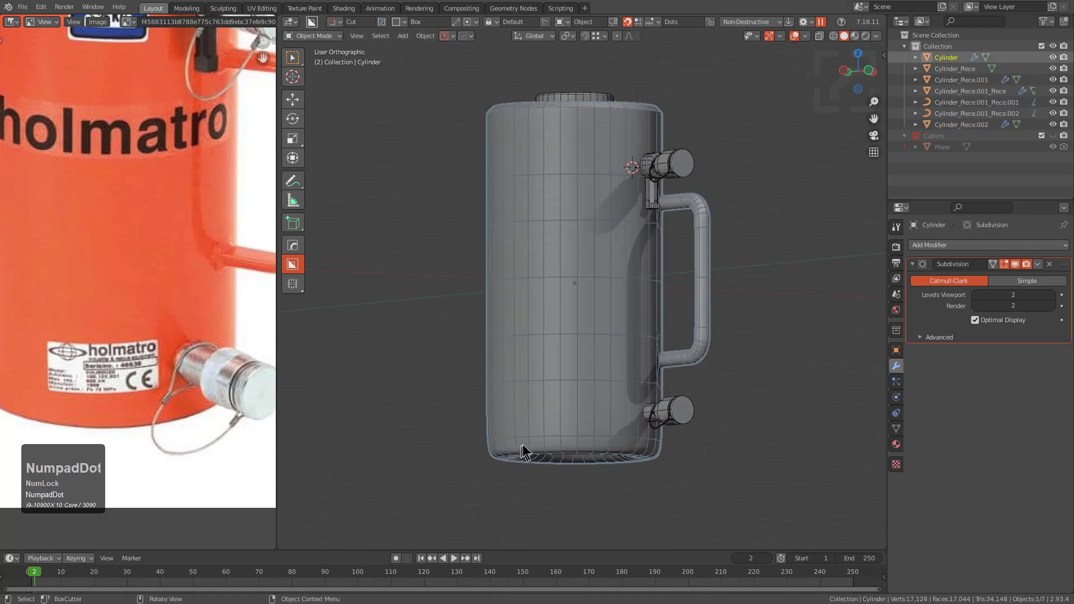
pyautogui.press('Tab')
pyautogui.moveTo(521, 446); pyautogui.dragTo(544, 331, button='middle')
pyautogui.scroll(3, 605, 304)
pyautogui.press('3')
pyautogui.click(600, 312)
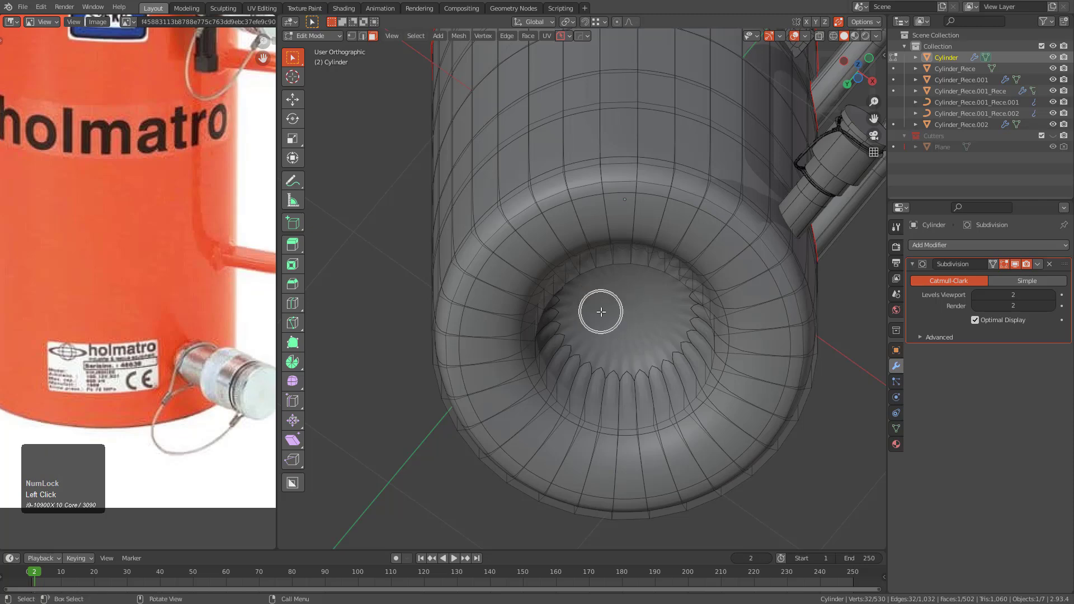
pyautogui.hotkey('alt', 'z')
pyautogui.press('ctrl+KP_Add')
pyautogui.press('ctrl+KP_Add')
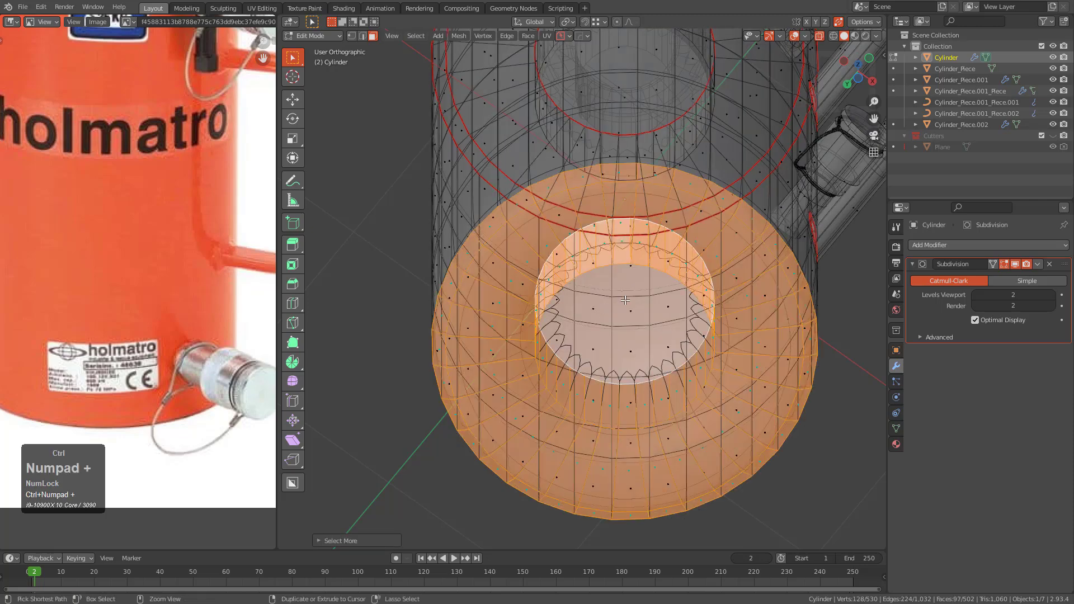
pyautogui.hotkey('ctrl', 'z')
pyautogui.press('ctrl+KP_Add')
pyautogui.hotkey('alt', 'z')
pyautogui.press('x')
pyautogui.click(645, 180)
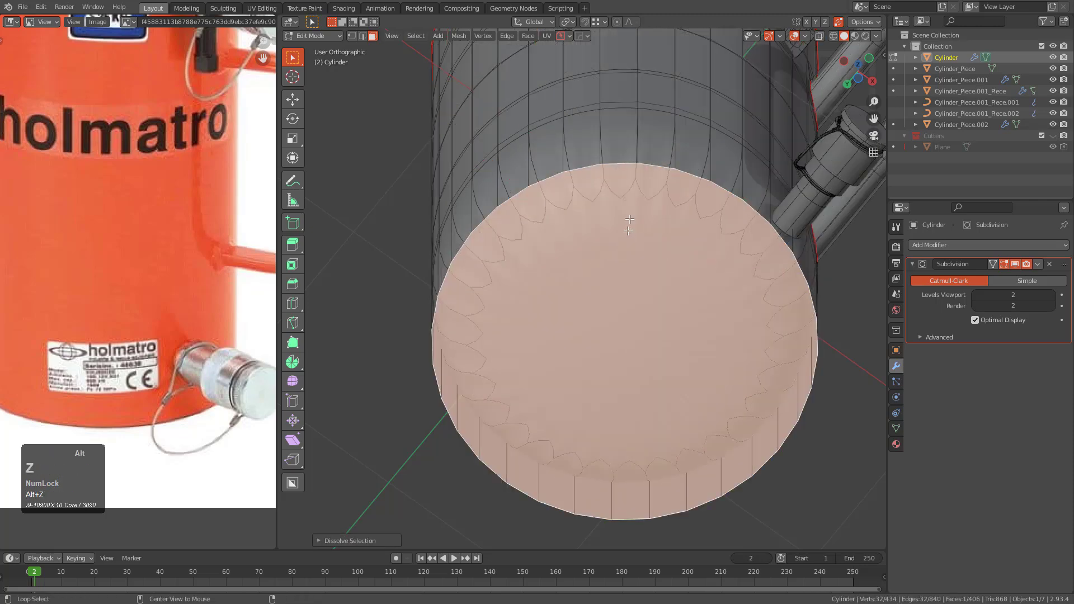
# - Mark the outline of the cylinder's base face as sharp and bevel it by about 0.046 m with one segment
pyautogui.press('Tab')
pyautogui.moveTo(707, 161); pyautogui.dragTo(410, 268, button='middle')
pyautogui.press('Tab')
pyautogui.hotkey('ctrl', 'b')
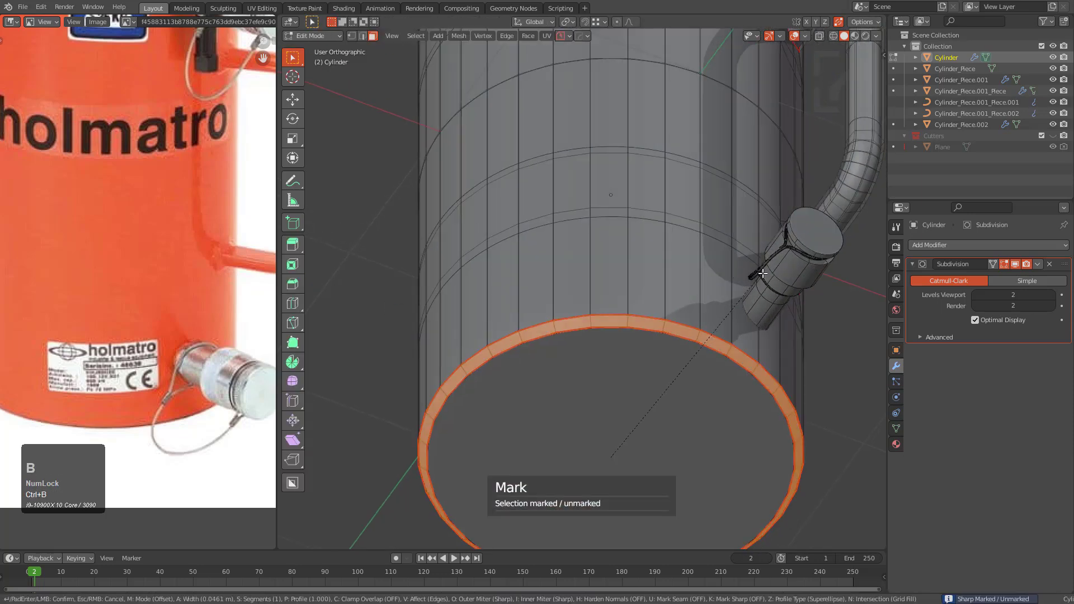
pyautogui.click(764, 272)
pyautogui.press('Tab')
# - Examine the top of the cylinder against the extended piston rod in the reference image
pyautogui.scroll(-2, 762, 278)
pyautogui.moveTo(763, 278); pyautogui.dragTo(757, 406, button='middle')
pyautogui.scroll(-2, 693, 332)
pyautogui.keyDown('shift'); pyautogui.scroll(-3, 692, 332); pyautogui.keyUp('shift')
pyautogui.moveTo(693, 338); pyautogui.dragTo(632, 364, button='middle')
pyautogui.scroll(-3, 109, 232)
pyautogui.moveTo(109, 231); pyautogui.dragTo(134, 285, button='middle')
pyautogui.moveTo(212, 235); pyautogui.dragTo(38, 320, button='middle')
pyautogui.press('KP_1')
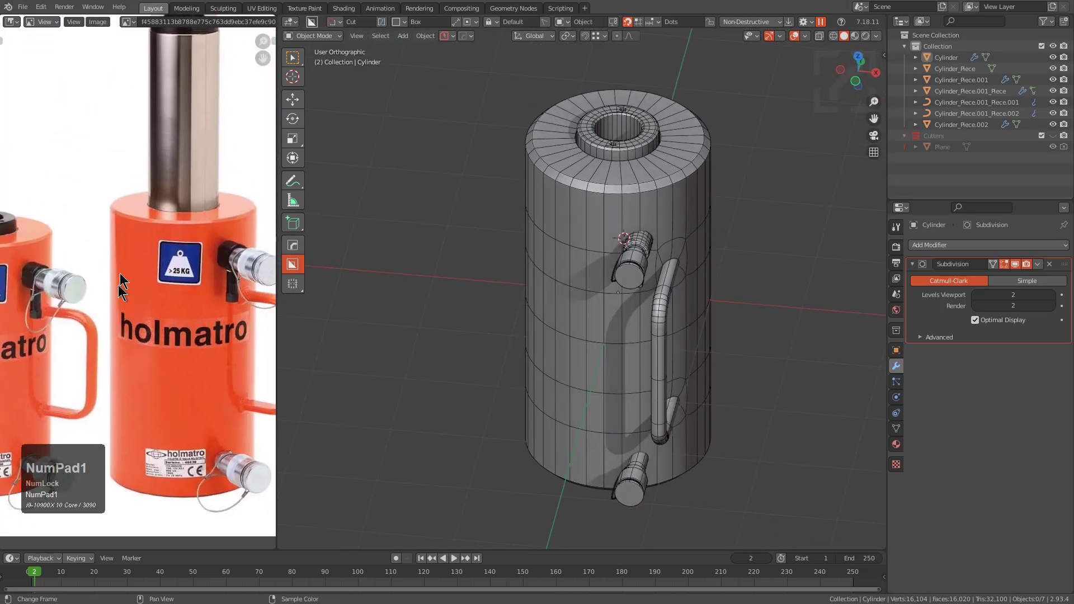
pyautogui.moveTo(137, 187); pyautogui.dragTo(136, 251, button='middle')
pyautogui.scroll(3, 601, 179)
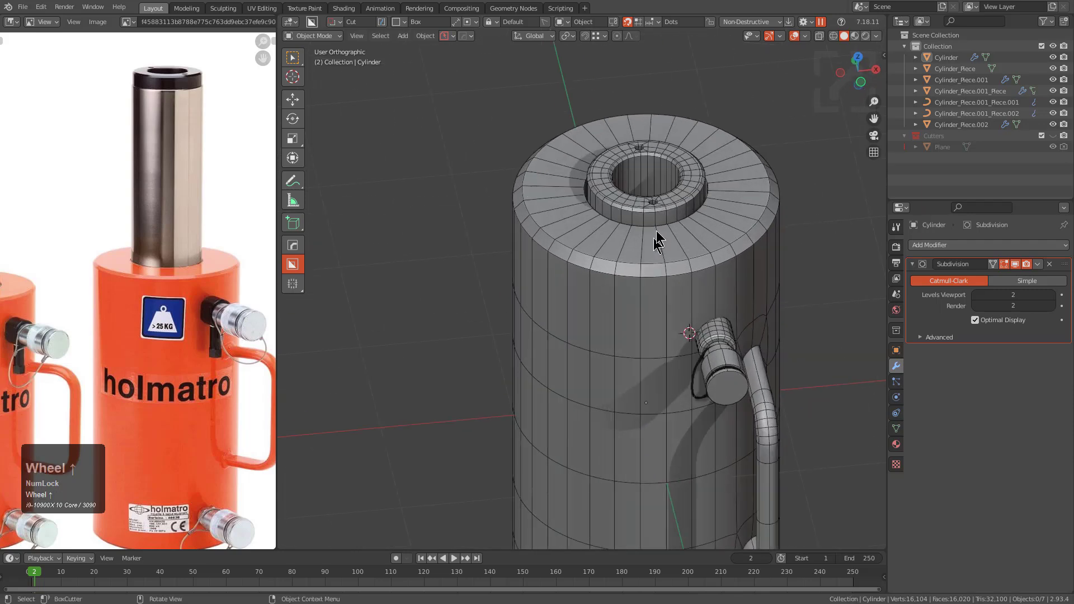
pyautogui.click(643, 211)
pyautogui.press('g')
pyautogui.press('z')
pyautogui.click(683, 101)
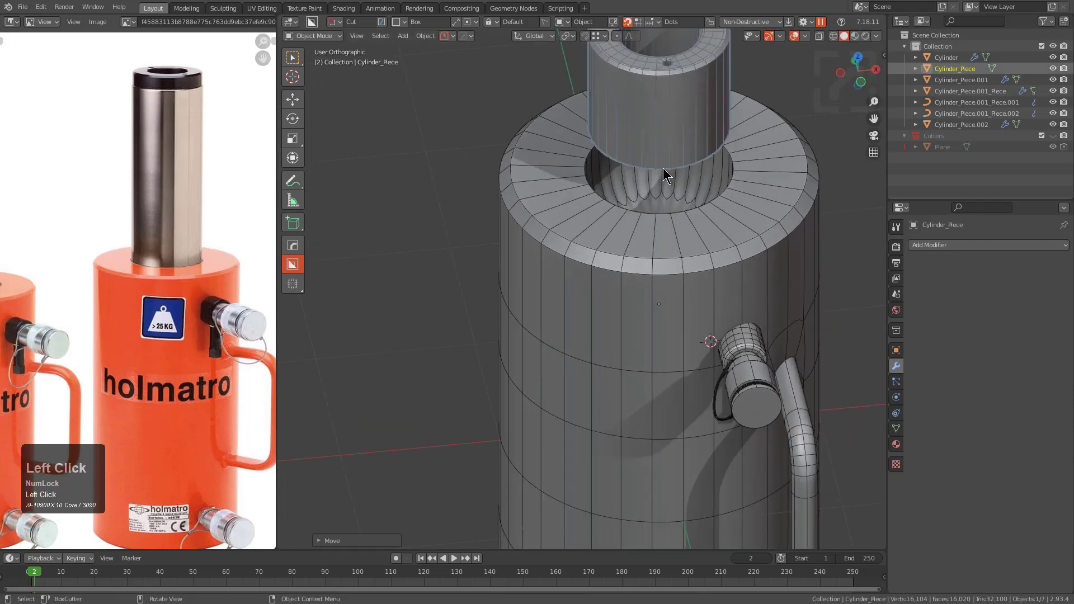
pyautogui.hotkey('ctrl', 'z')
# - Isolate the main cylinder body and mark the edges of its bore's floor face as sharp, with the body isolated only for this edit
pyautogui.click(684, 245)
pyautogui.press('Tab')
pyautogui.press('KP_Divide')
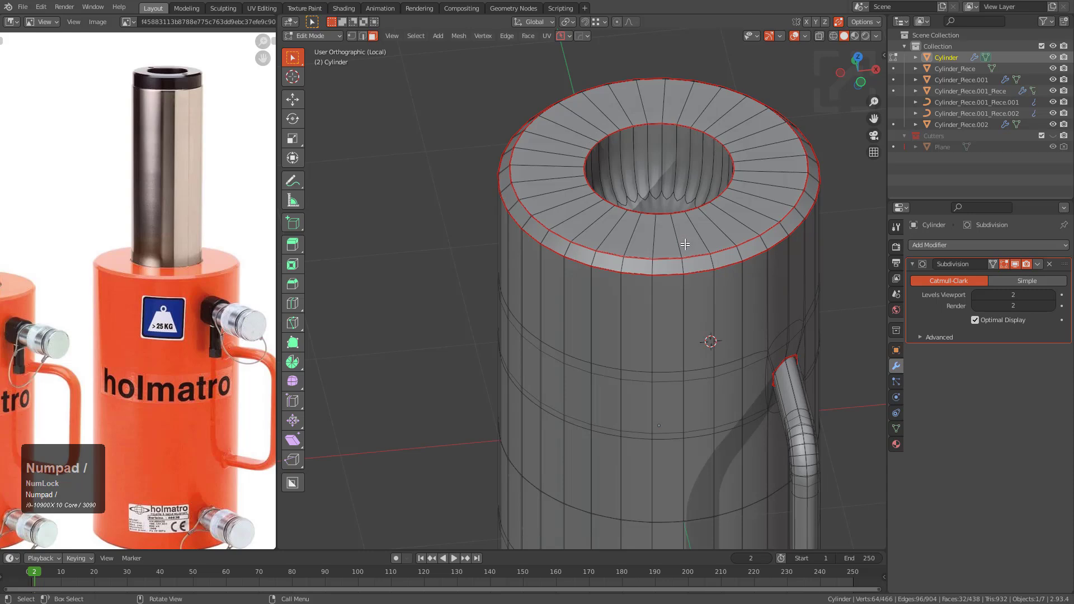
pyautogui.click(666, 207)
pyautogui.hotkey('alt', 'z')
pyautogui.press('q')
pyautogui.click(697, 226)
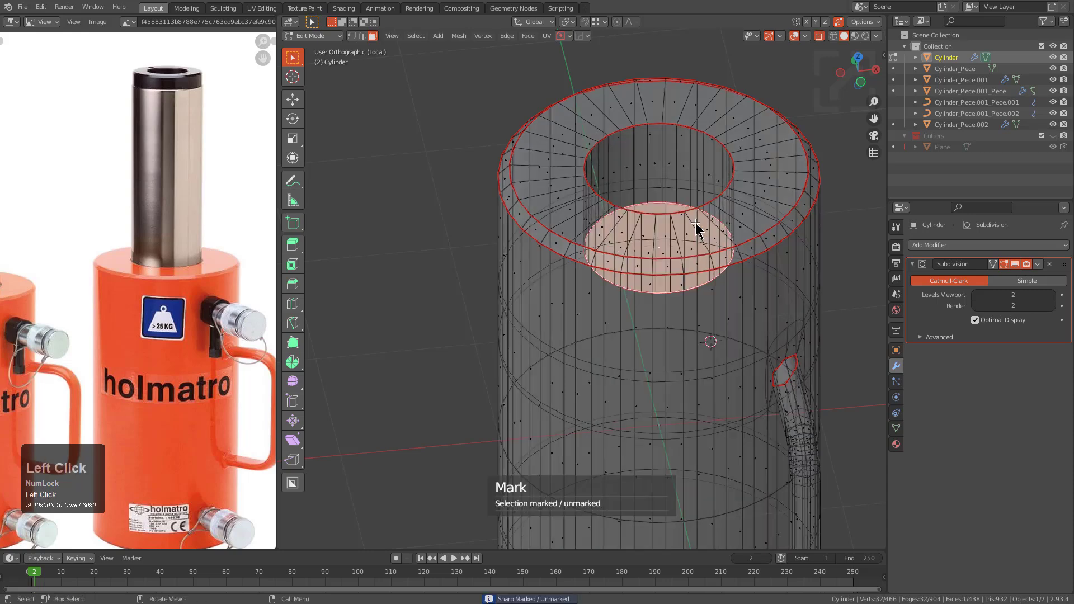
pyautogui.press('Tab')
pyautogui.hotkey('alt', 'z')
pyautogui.press('KP_Divide')
# - Raise the hollow piston along Z until it stands well clear above the cylinder body
pyautogui.click(696, 210)
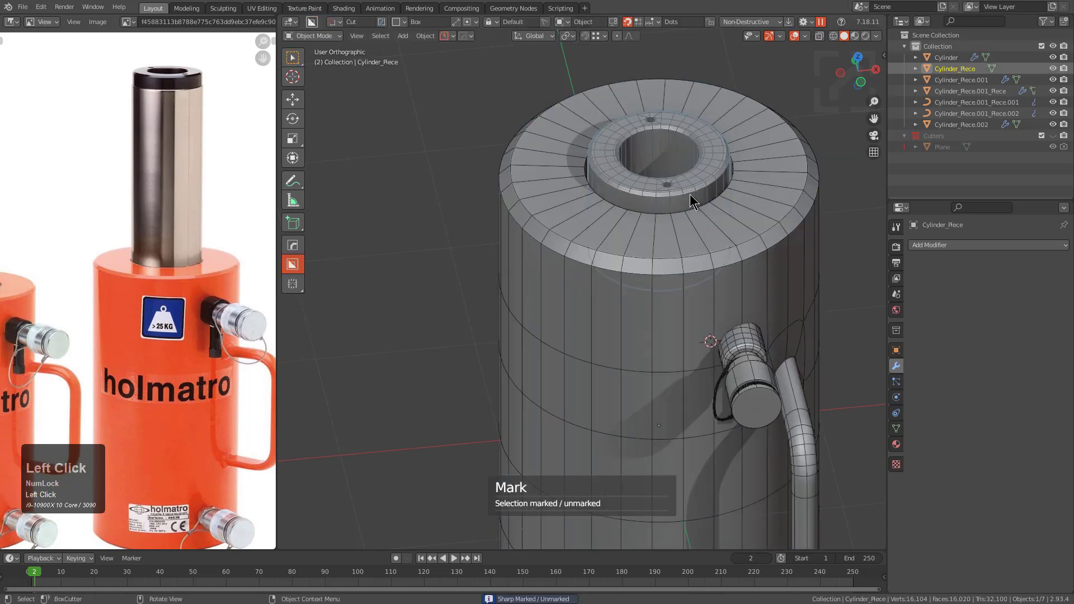
pyautogui.scroll(-3, 696, 210)
pyautogui.keyDown('shift'); pyautogui.moveTo(644, 249); pyautogui.dragTo(626, 302, button='middle'); pyautogui.keyUp('shift')
pyautogui.scroll(-2, 626, 302)
pyautogui.press('g')
pyautogui.press('z')
pyautogui.click(630, 146)
# - Lengthen the piston by moving its outer bottom faces and inner bore floor faces down along Z into the cylinder body
pyautogui.press('Tab')
pyautogui.hotkey('alt', 'z')
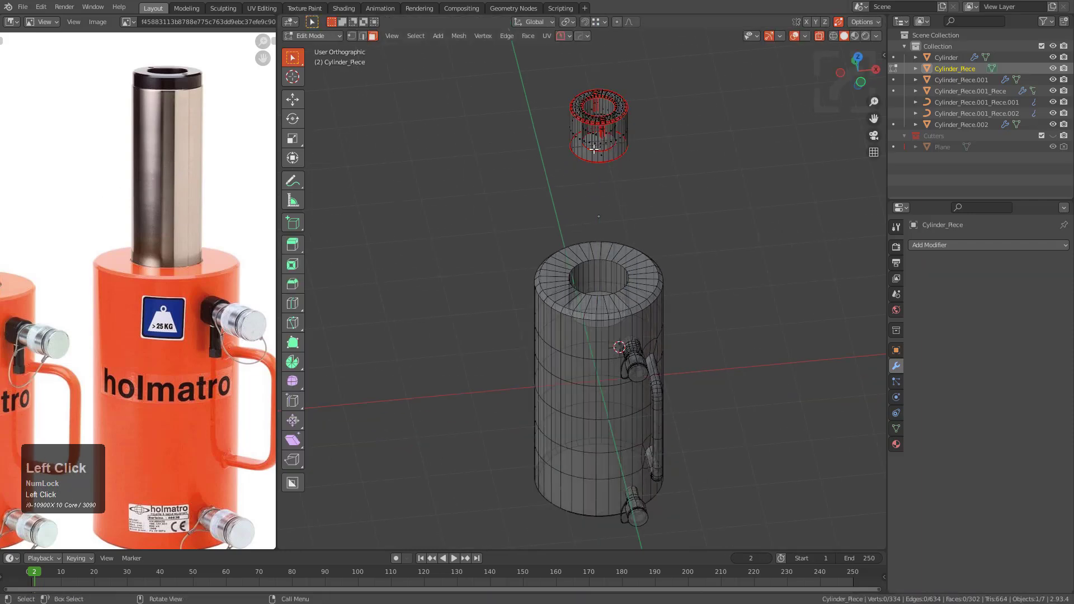
pyautogui.press('KP_Decimal')
pyautogui.hotkey('alt', 'z')
pyautogui.scroll(-2, 576, 392)
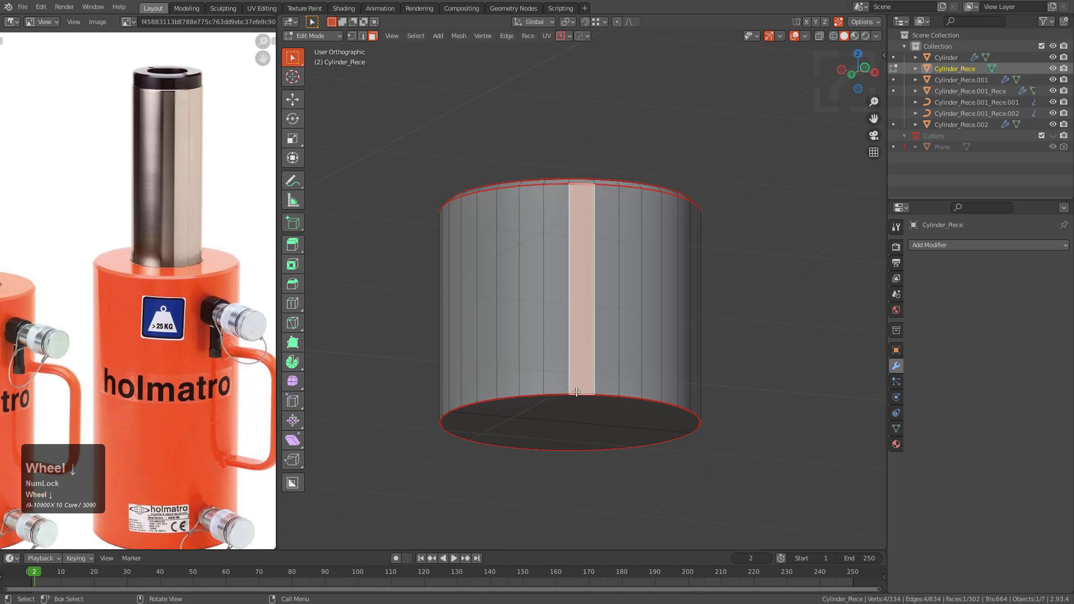
pyautogui.click(575, 417)
pyautogui.keyDown('shift'); pyautogui.click(563, 436); pyautogui.keyUp('shift')
pyautogui.keyDown('shift'); pyautogui.moveTo(575, 362); pyautogui.dragTo(607, 319, button='middle'); pyautogui.keyUp('shift')
pyautogui.hotkey('alt', 'z')
pyautogui.moveTo(608, 278); pyautogui.dragTo(603, 317, button='middle')
pyautogui.keyDown('shift'); pyautogui.click(600, 304); pyautogui.keyUp('shift')
pyautogui.keyDown('shift'); pyautogui.click(570, 281); pyautogui.keyUp('shift')
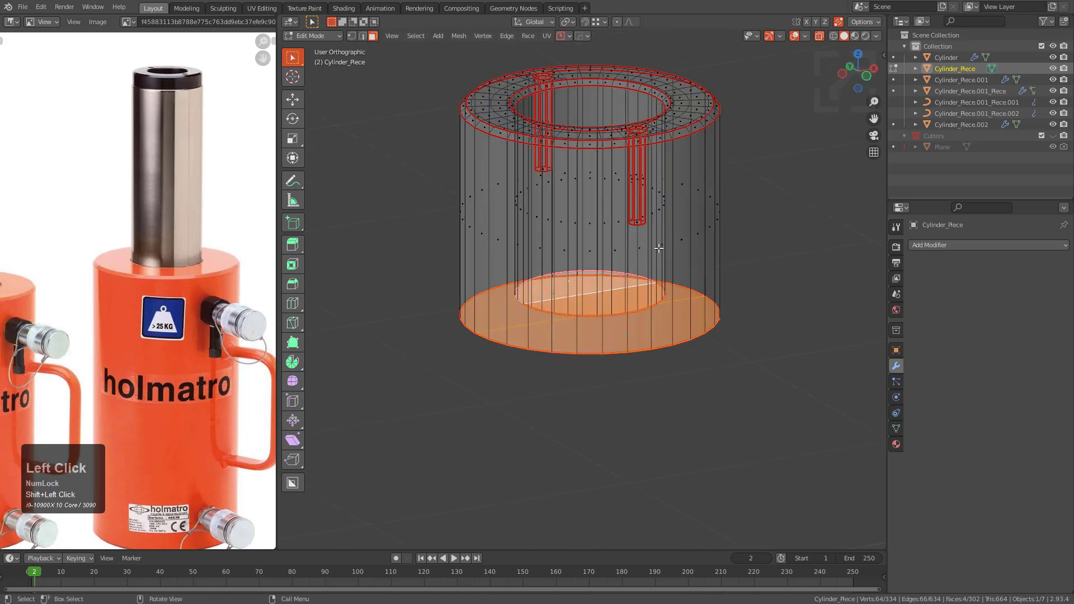
pyautogui.hotkey('alt', 'z')
pyautogui.scroll(-5, 652, 283)
pyautogui.press('g')
pyautogui.press('z')
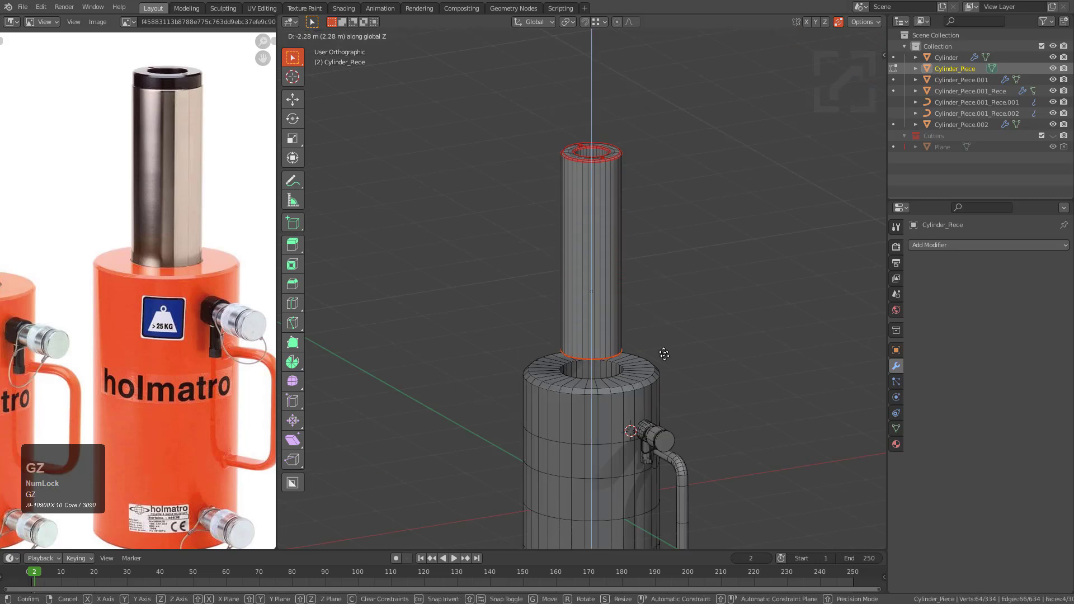
pyautogui.click(674, 386)
pyautogui.press('Tab')
pyautogui.moveTo(652, 302); pyautogui.dragTo(585, 281, button='middle')
pyautogui.keyDown('shift'); pyautogui.moveTo(620, 333); pyautogui.dragTo(643, 168, button='middle'); pyautogui.keyUp('shift')
pyautogui.press('g')
pyautogui.press('z')
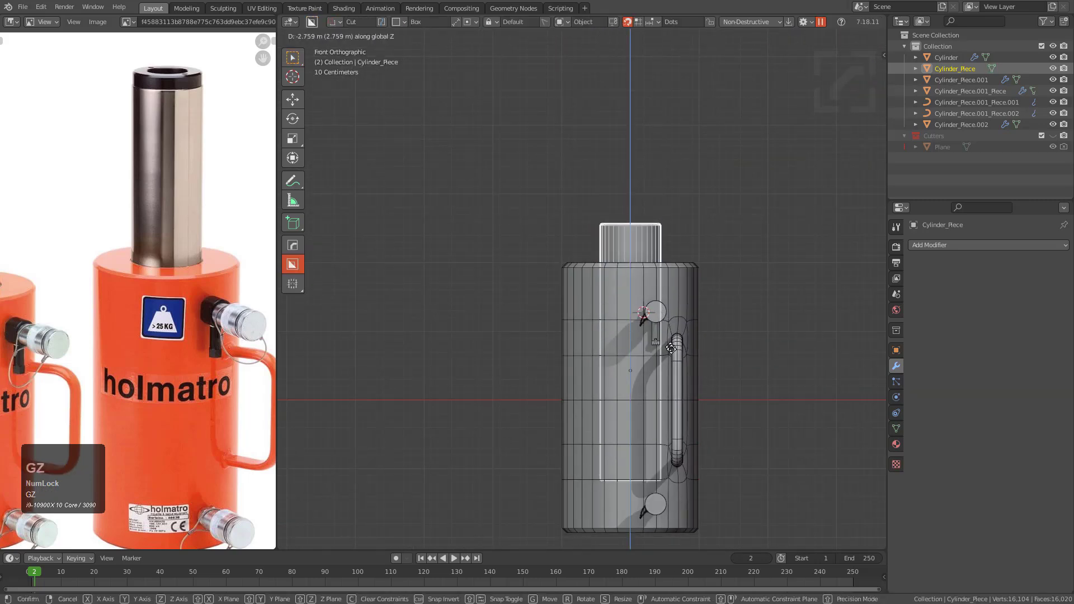
pyautogui.rightClick(677, 361)
# - Add an edge loop around the piston's outer wall just below its top rim
pyautogui.scroll(-3, 630, 256)
pyautogui.moveTo(606, 247); pyautogui.dragTo(646, 355, button='middle')
pyautogui.scroll(1, 621, 238)
pyautogui.click(614, 223)
pyautogui.scroll(4, 633, 223)
pyautogui.press('Tab')
pyautogui.scroll(2, 604, 417)
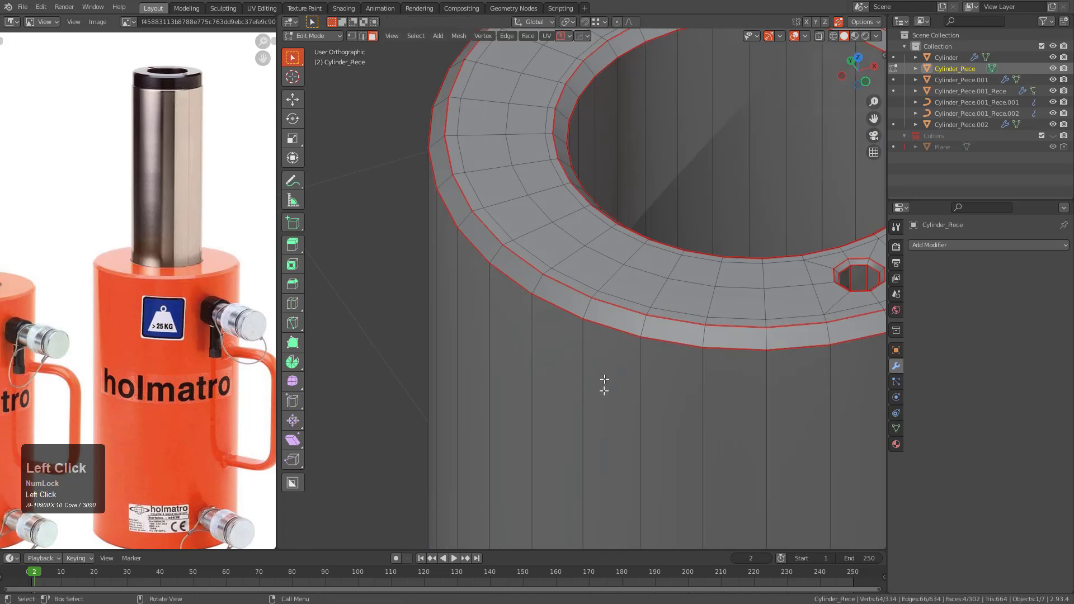
pyautogui.click(610, 103)
pyautogui.scroll(-10, 622, 353)
pyautogui.scroll(3, 642, 376)
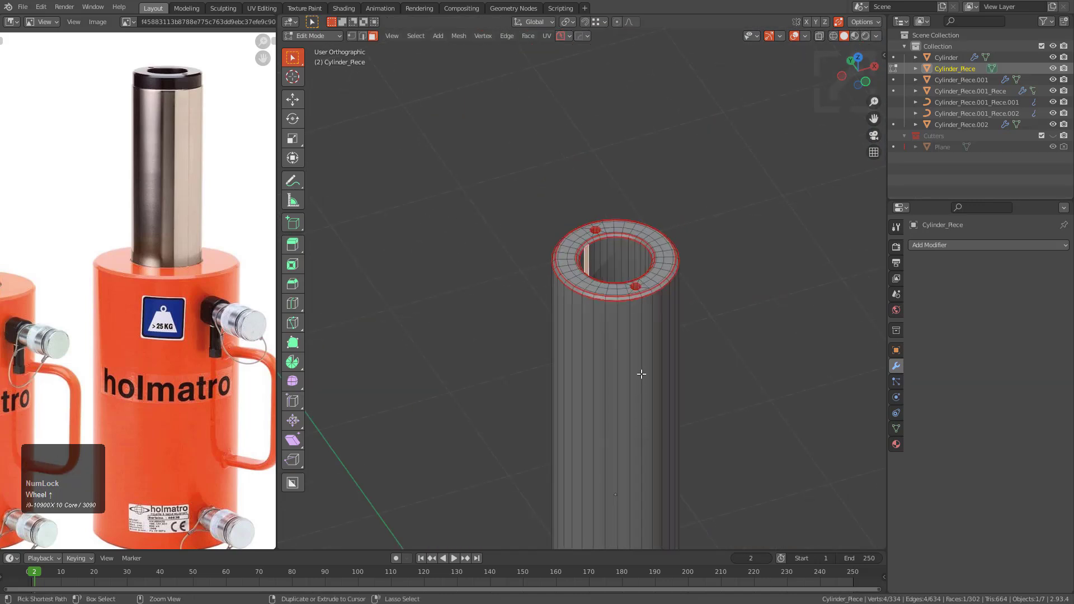
pyautogui.hotkey('ctrl', 'r')
pyautogui.click(618, 366)
pyautogui.click(609, 214)
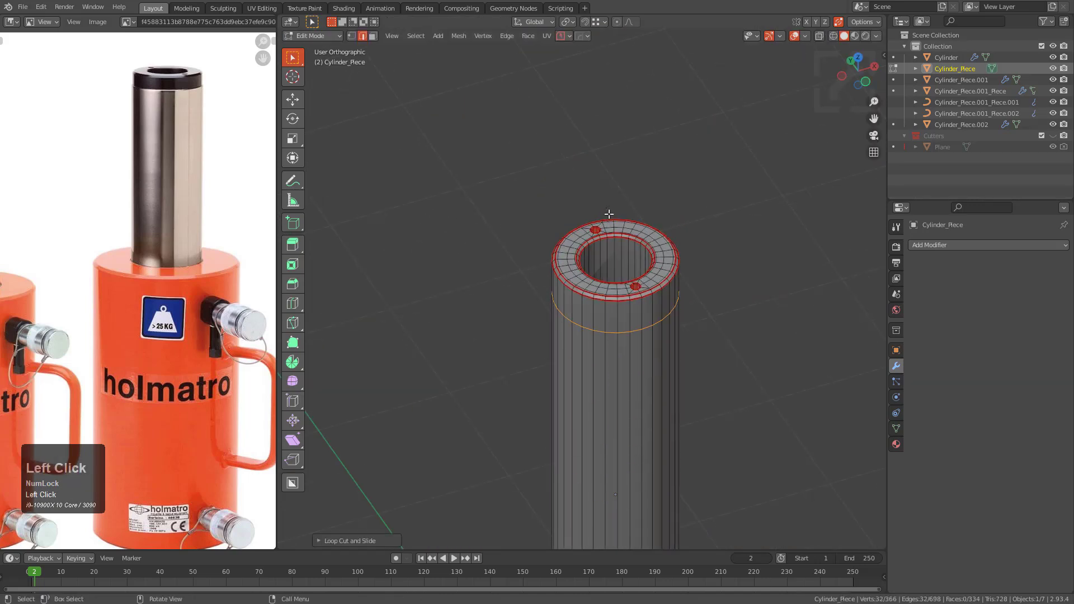
# - Slide the piston's new edge loop along the wall to fine-tune its distance from the top rim
pyautogui.scroll(3, 621, 366)
pyautogui.press('g')
pyautogui.press('g')
pyautogui.click(629, 217)
pyautogui.scroll(3, 638, 335)
pyautogui.keyDown('shift'); pyautogui.moveTo(647, 404); pyautogui.dragTo(643, 302, button='middle'); pyautogui.keyUp('shift')
pyautogui.scroll(3, 634, 350)
pyautogui.press('g')
pyautogui.press('g')
pyautogui.click(631, 313)
# - Turn the piston's edge loop into a panel groove in Edges mode with inset 0.014 and ridge 0.025
pyautogui.press('q')
pyautogui.click(636, 383)
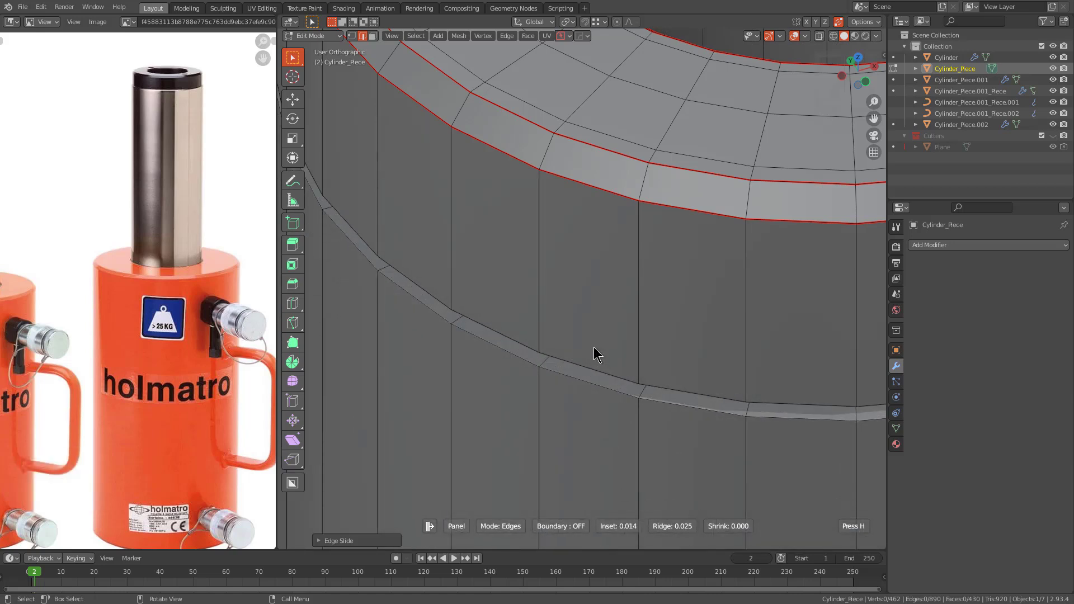
pyautogui.click(593, 348)
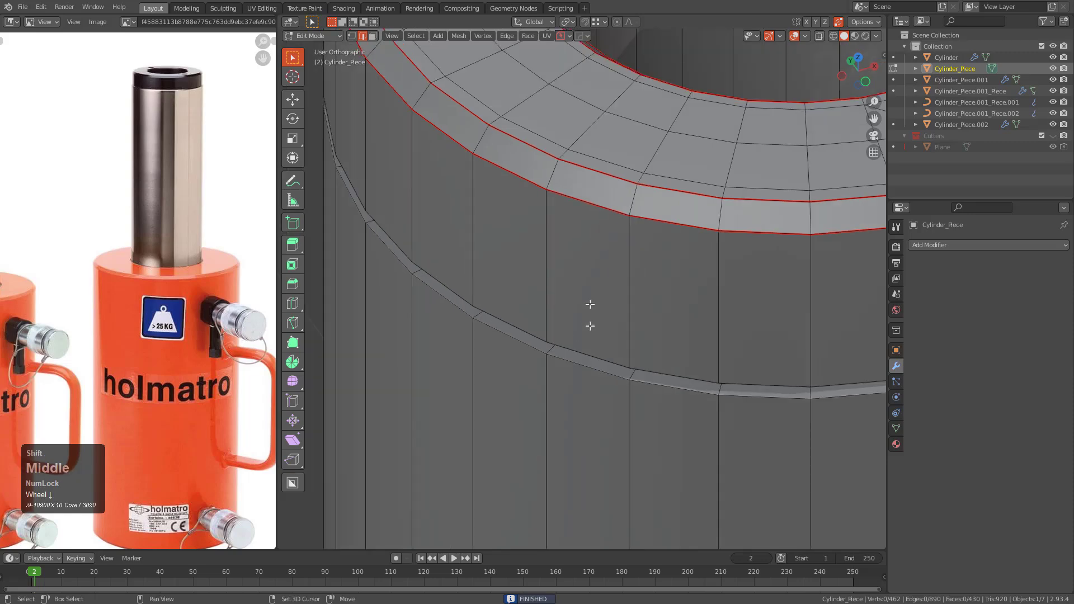
pyautogui.press('KP_Decimal')
pyautogui.scroll(-6, 637, 211)
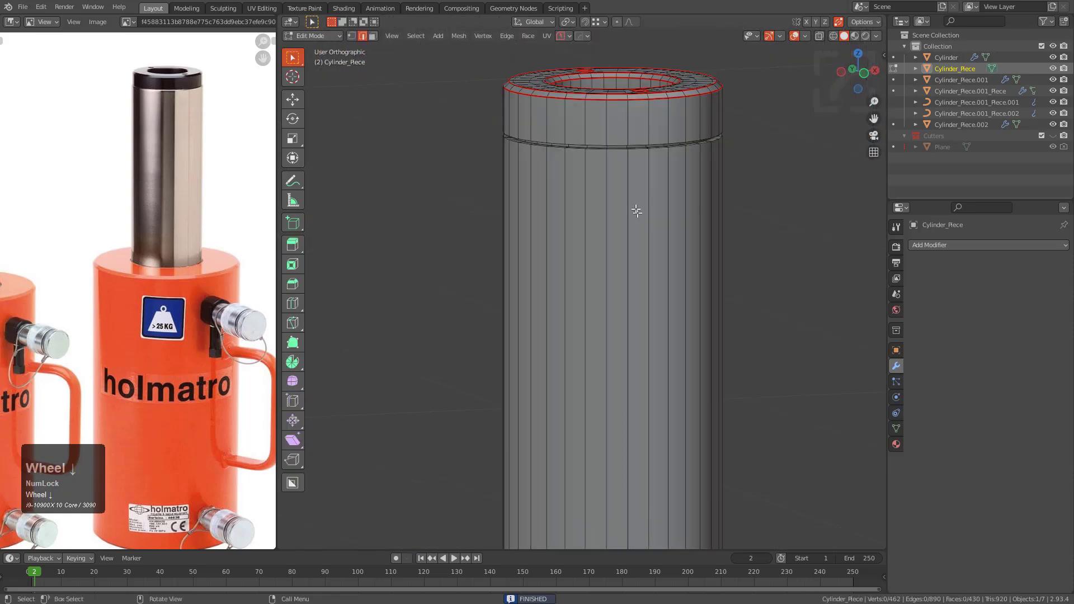
# - Sharpen the piston with 45° sharpness and 60° auto smooth in additive mode
pyautogui.press('Tab')
pyautogui.press('q')
pyautogui.click(622, 292)
pyautogui.press('Tab')
pyautogui.scroll(-4, 622, 292)
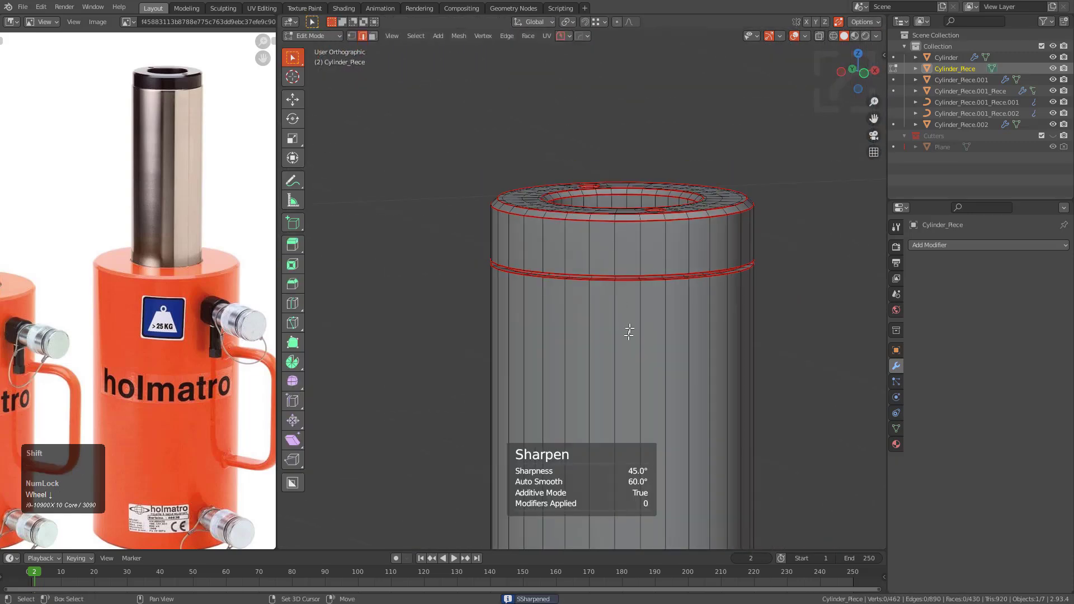
# - Examine the reference photo's piston base, cylinder body, labels, handle and couplings for remaining details
pyautogui.scroll(-3, 579, 297)
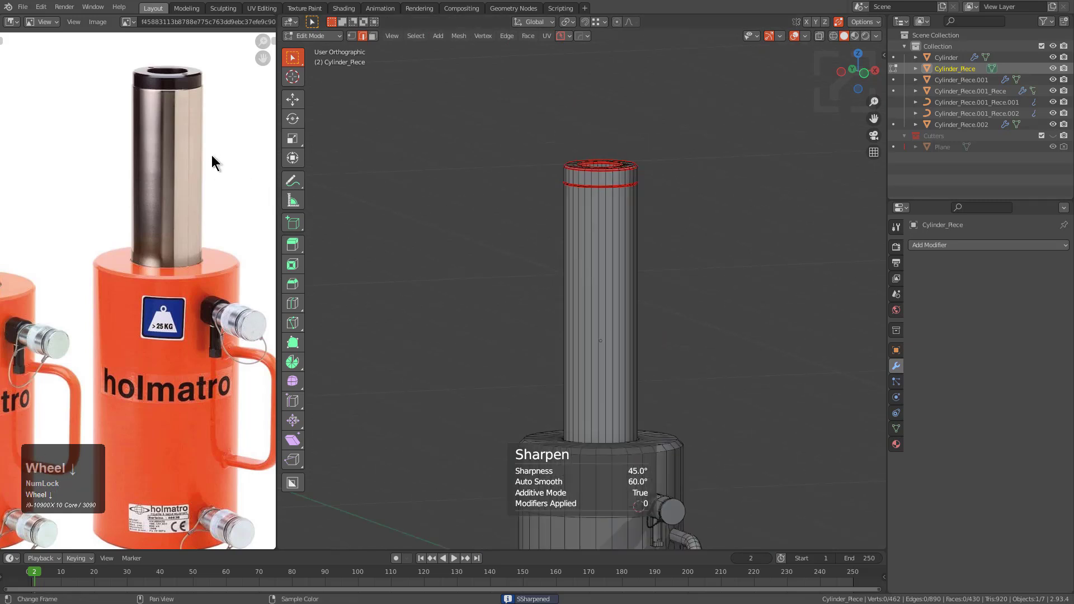
pyautogui.scroll(2, 173, 240)
pyautogui.moveTo(167, 239); pyautogui.dragTo(105, 284, button='middle')
pyautogui.scroll(2, 139, 254)
pyautogui.scroll(-3, 99, 235)
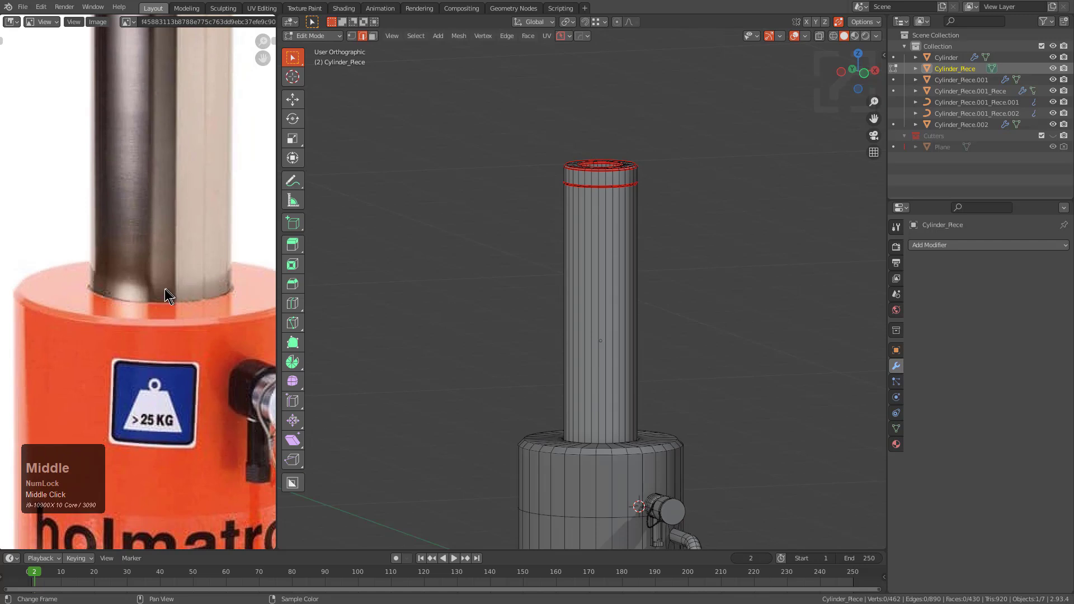
pyautogui.scroll(-4, 180, 287)
pyautogui.moveTo(180, 287); pyautogui.dragTo(137, 239, button='middle')
pyautogui.scroll(4, 132, 314)
pyautogui.scroll(-2, 142, 252)
pyautogui.moveTo(161, 194); pyautogui.dragTo(211, 179, button='middle')
pyautogui.scroll(-3, 204, 244)
pyautogui.moveTo(204, 244); pyautogui.dragTo(190, 246, button='middle')
pyautogui.scroll(4, 165, 318)
pyautogui.moveTo(165, 317); pyautogui.dragTo(170, 247, button='middle')
pyautogui.scroll(-2, 565, 320)
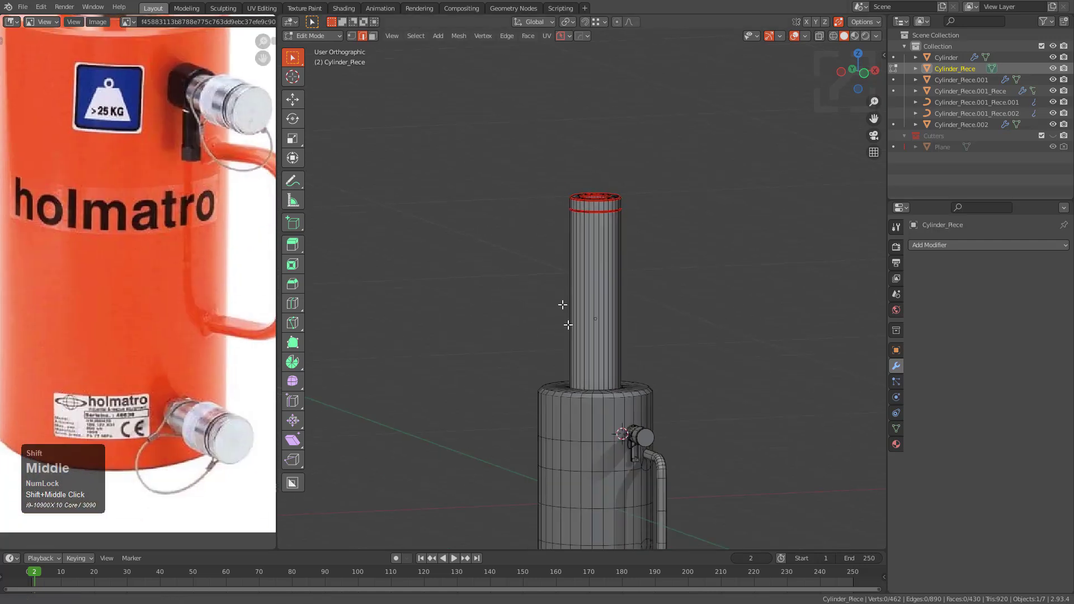
# - Leave mesh editing with nothing selected, and save the project under the name piston using PowerSave
pyautogui.keyDown('shift'); pyautogui.moveTo(565, 329); pyautogui.dragTo(572, 193, button='middle'); pyautogui.keyUp('shift')
pyautogui.press('Tab')
pyautogui.hotkey('alt', 'a')
pyautogui.moveTo(633, 172); pyautogui.dragTo(690, 254, button='middle')
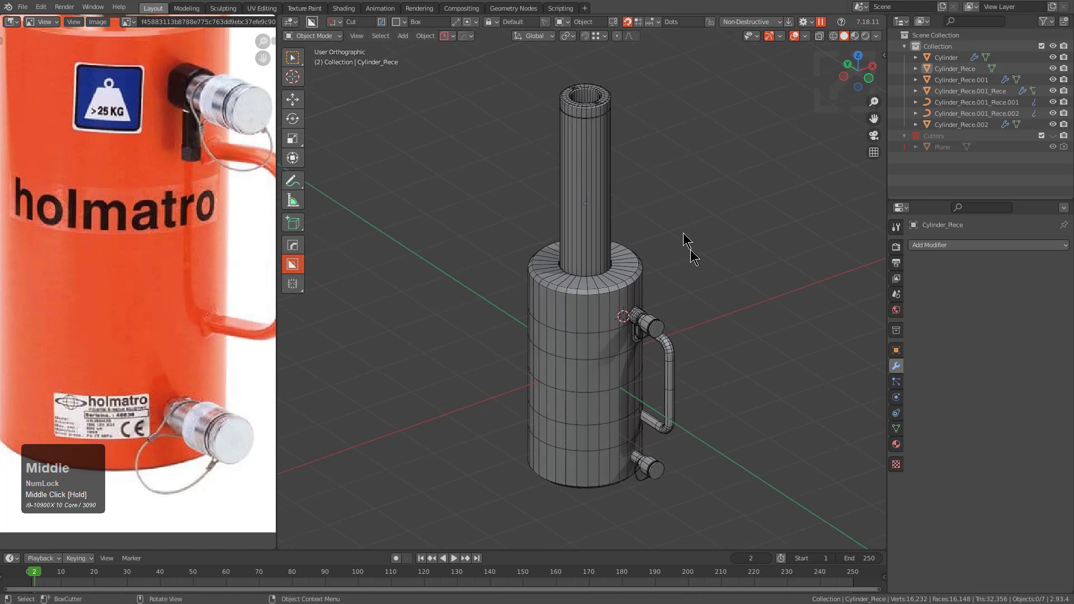
pyautogui.click(445, 36)
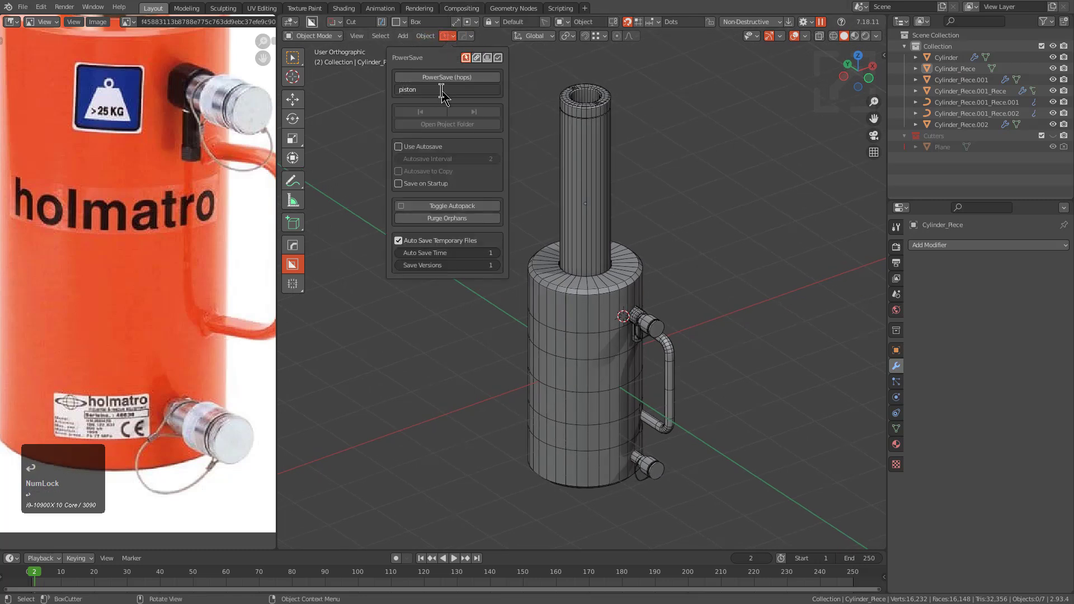
pyautogui.click(454, 77)
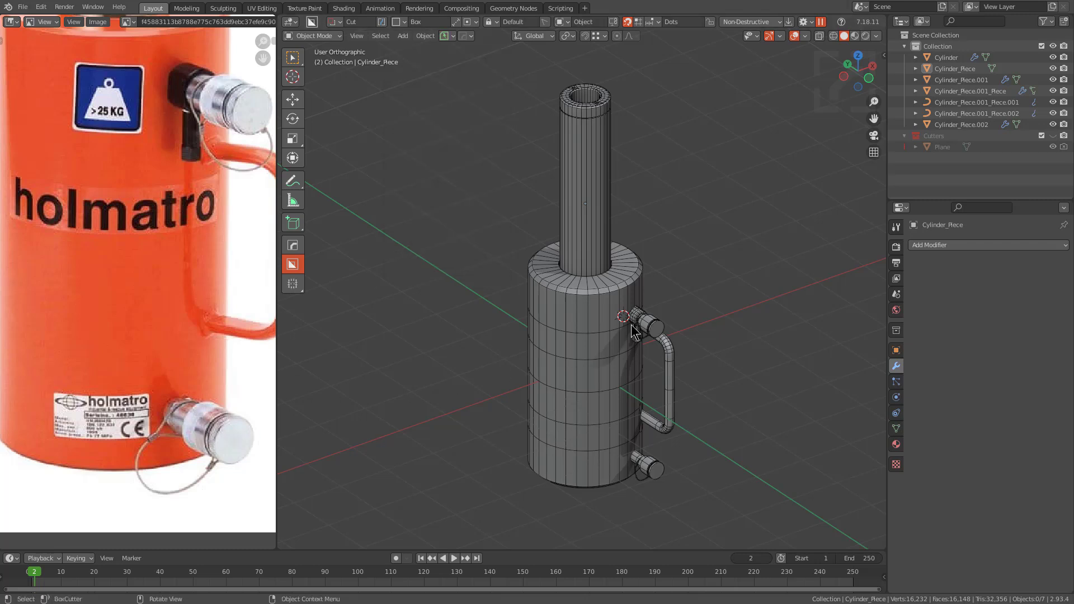
# - Add a bevel to the piston with 3 segments, a 30° angle limit and 0.00225 m width, setting autosmooth to 60
pyautogui.scroll(3, 178, 261)
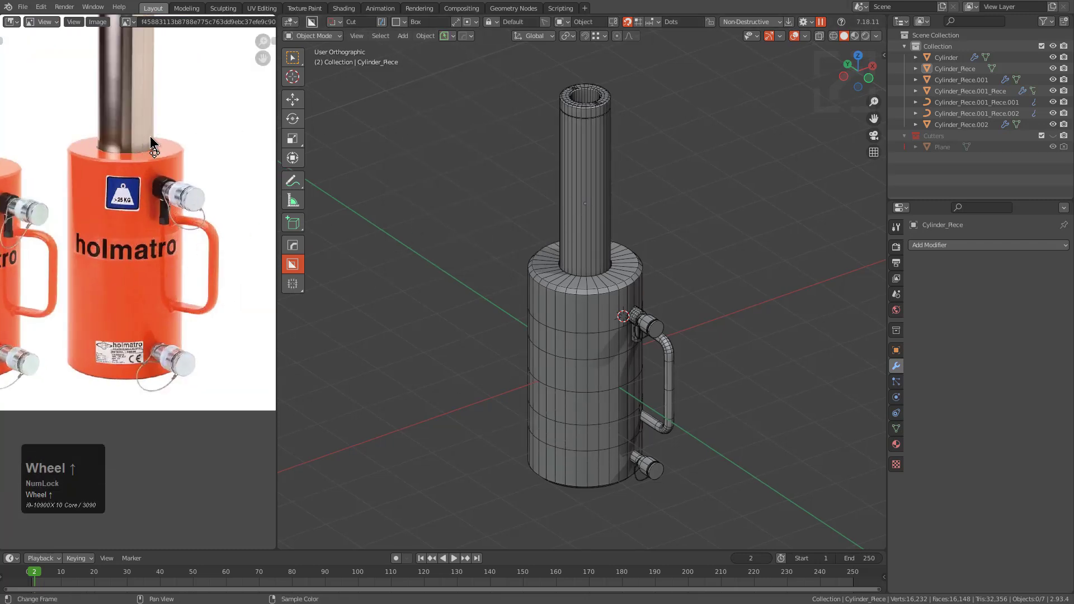
pyautogui.moveTo(149, 131); pyautogui.dragTo(160, 231, button='middle')
pyautogui.click(582, 172)
pyautogui.press('KP_Decimal')
pyautogui.scroll(1, 580, 168)
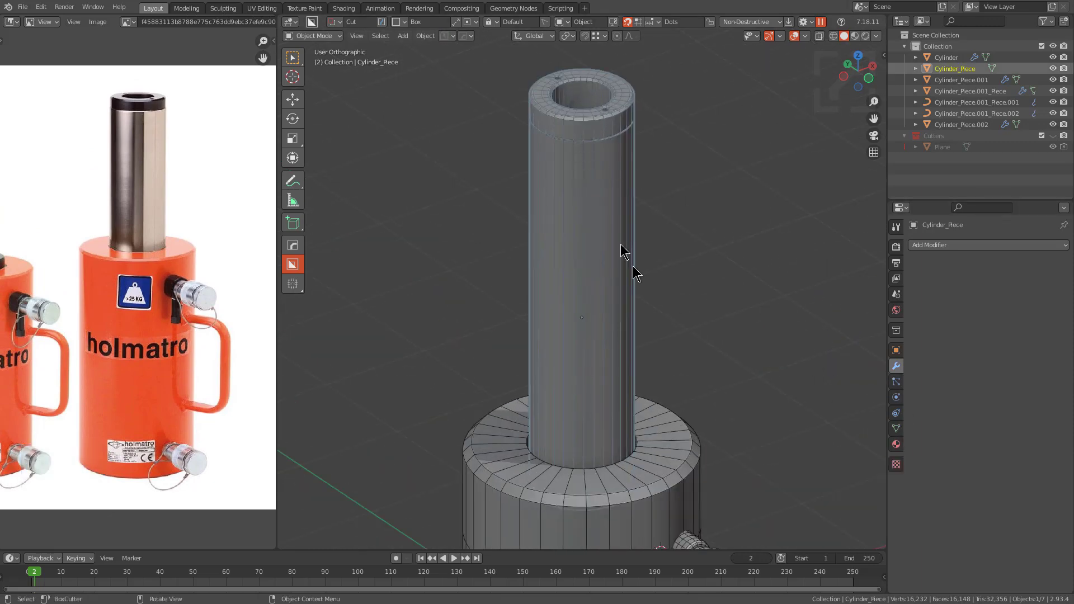
pyautogui.scroll(8, 628, 242)
pyautogui.keyDown('shift'); pyautogui.moveTo(650, 293); pyautogui.dragTo(659, 266, button='middle'); pyautogui.keyUp('shift')
pyautogui.scroll(6, 659, 266)
pyautogui.press('q')
pyautogui.click(701, 335)
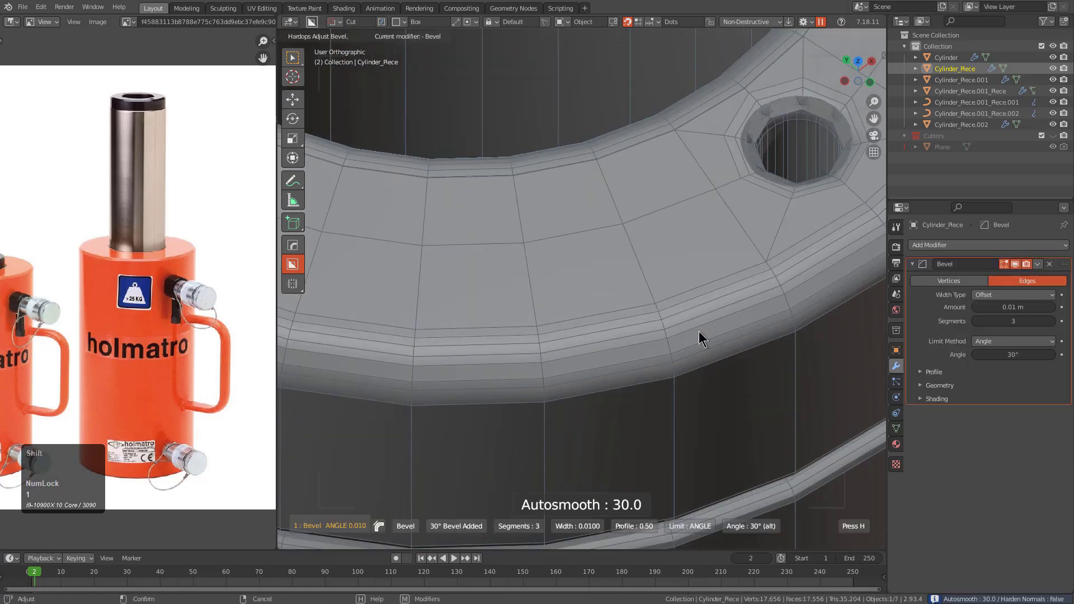
pyautogui.hotkey('shift', '1')
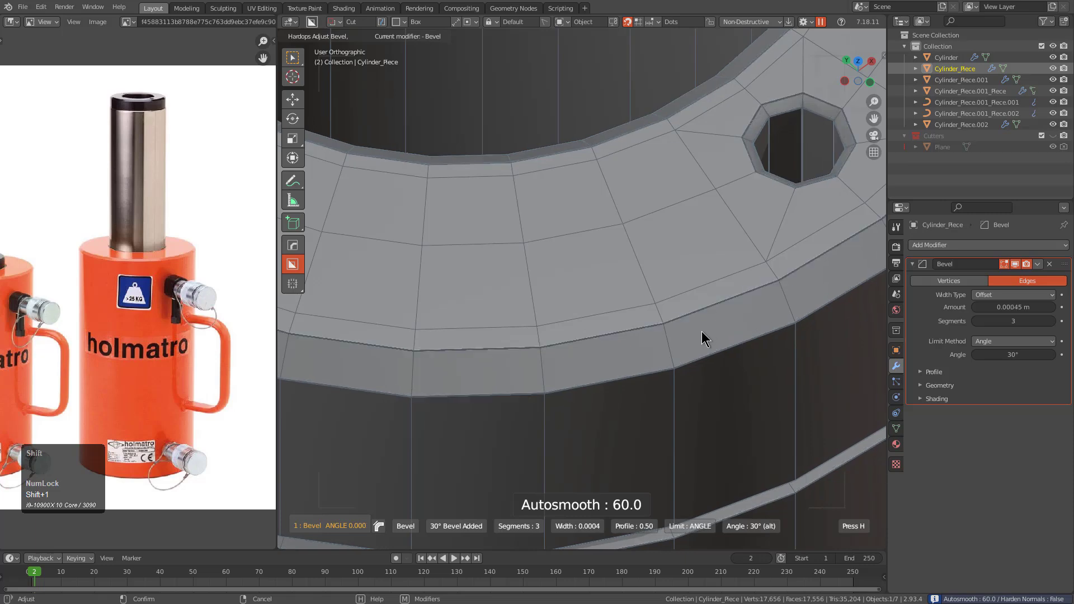
pyautogui.click(700, 332)
# - Set the piston bevel's limit method to Weight and its width to 0.0018 m
pyautogui.scroll(6, 593, 361)
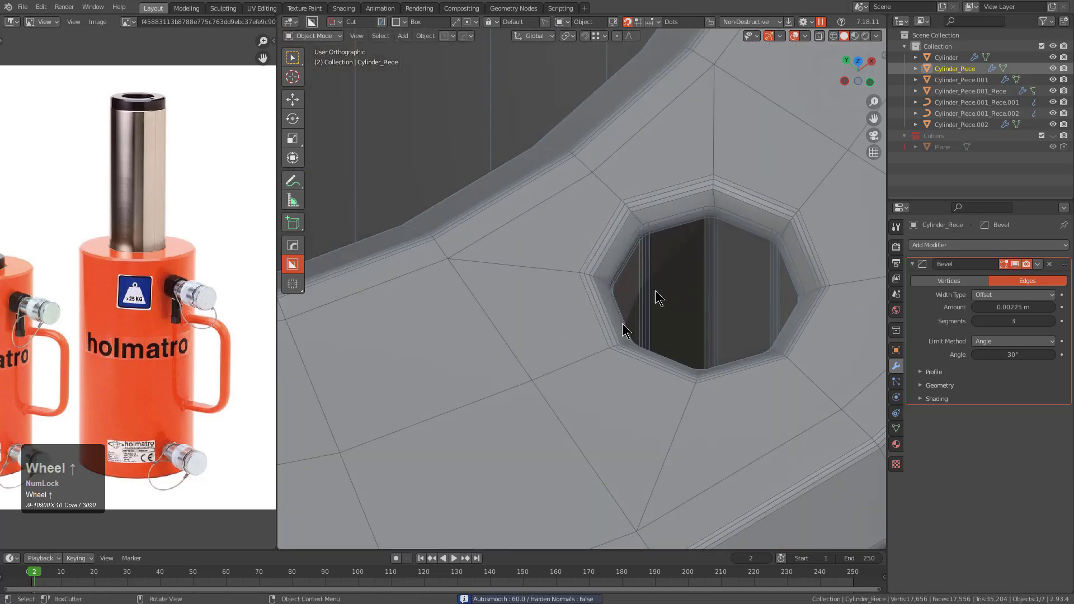
pyautogui.keyDown('shift'); pyautogui.moveTo(602, 360); pyautogui.dragTo(631, 243, button='middle'); pyautogui.keyUp('shift')
pyautogui.keyDown('shift'); pyautogui.scroll(-1, 631, 243); pyautogui.keyUp('shift')
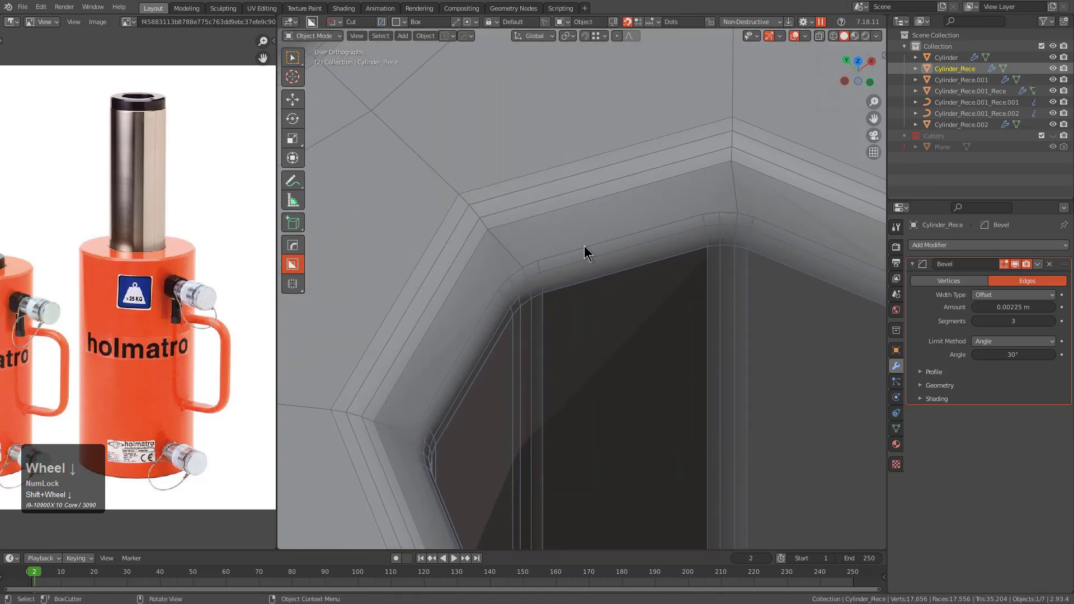
pyautogui.scroll(-4, 584, 246)
pyautogui.scroll(5, 584, 248)
pyautogui.press('q')
pyautogui.click(638, 258)
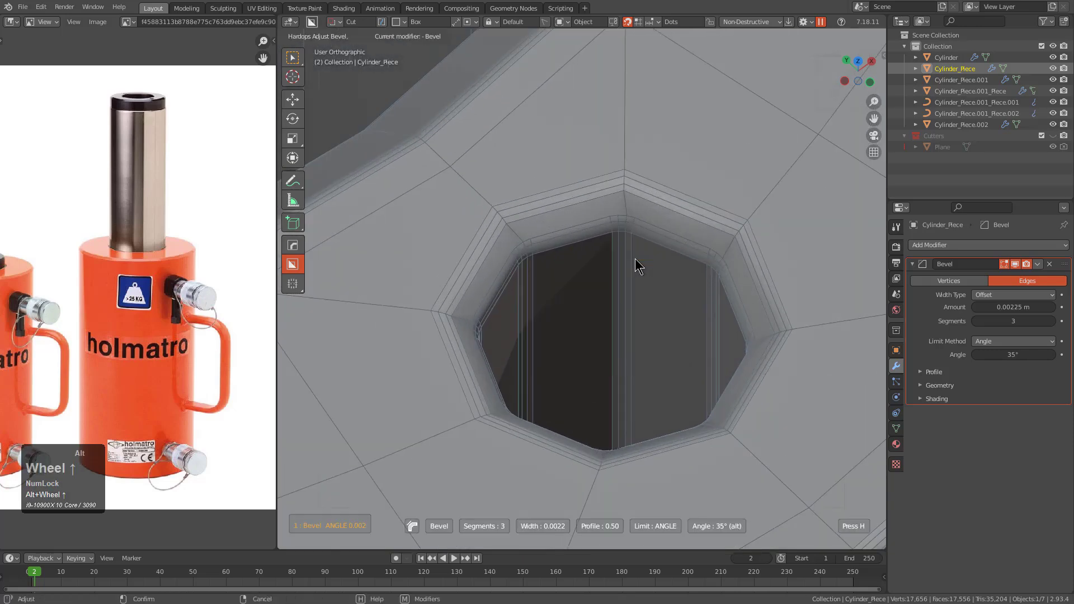
pyautogui.keyDown('alt'); pyautogui.scroll(3, 636, 258); pyautogui.keyUp('alt')
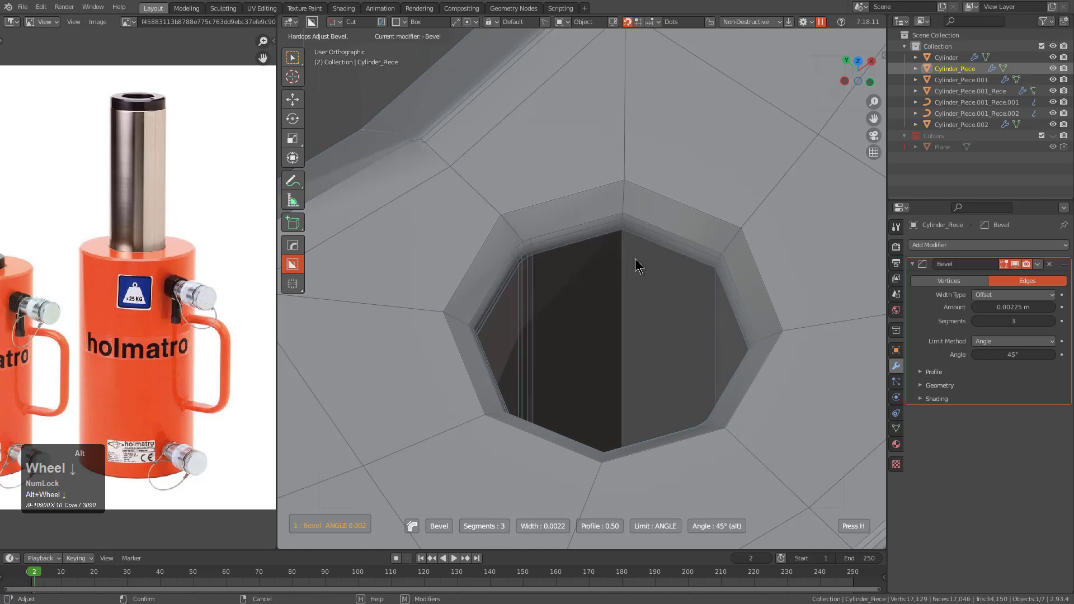
pyautogui.keyDown('alt'); pyautogui.scroll(4, 636, 259); pyautogui.keyUp('alt')
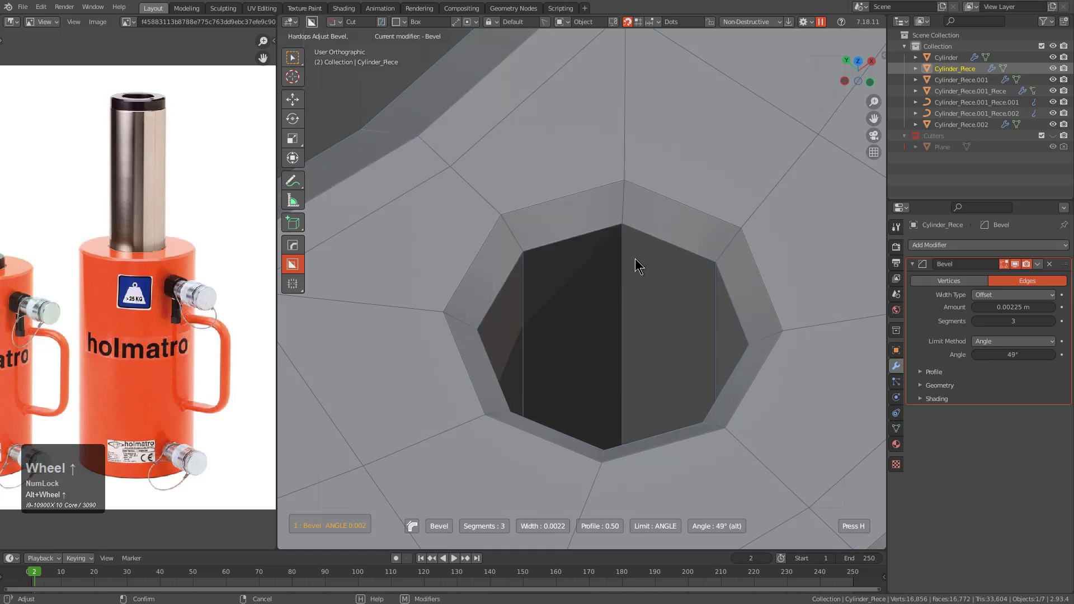
pyautogui.press('l')
pyautogui.click(628, 283)
# - Unmark the sharp wall edges of the first small screw hole and mark only its top and bottom edge loops
pyautogui.press('Tab')
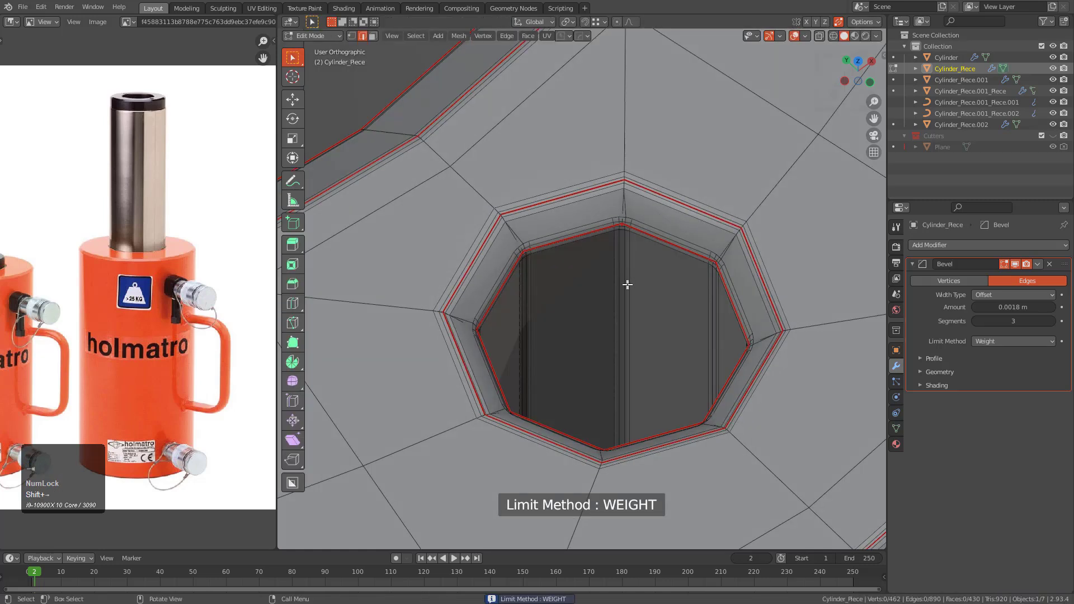
pyautogui.hotkey('alt', 'z')
pyautogui.click(627, 285)
pyautogui.scroll(-1, 649, 276)
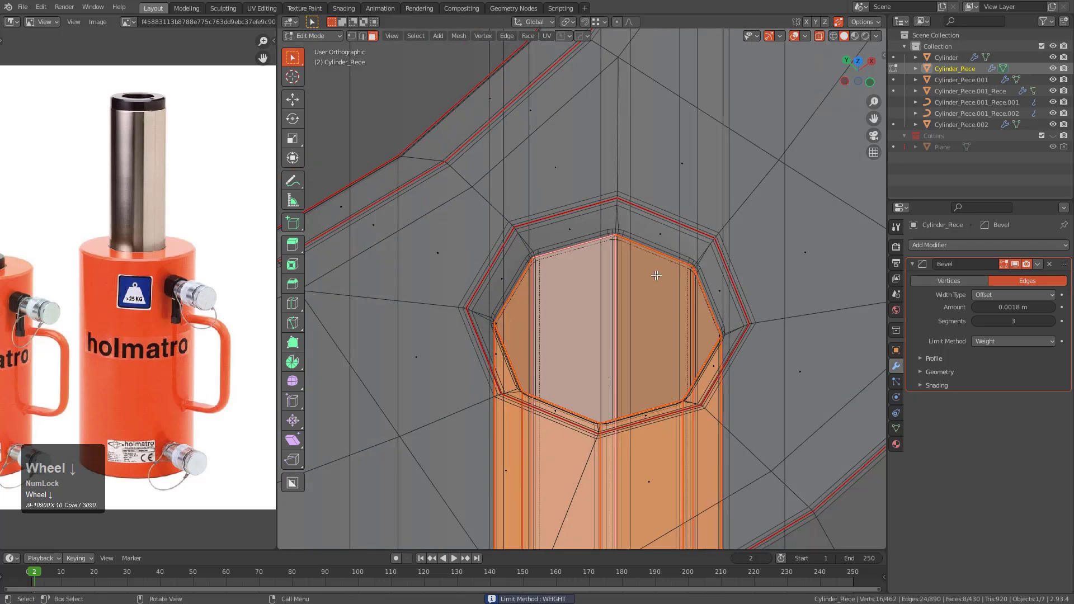
pyautogui.scroll(-3, 657, 274)
pyautogui.press('q')
pyautogui.click(658, 274)
pyautogui.press('q')
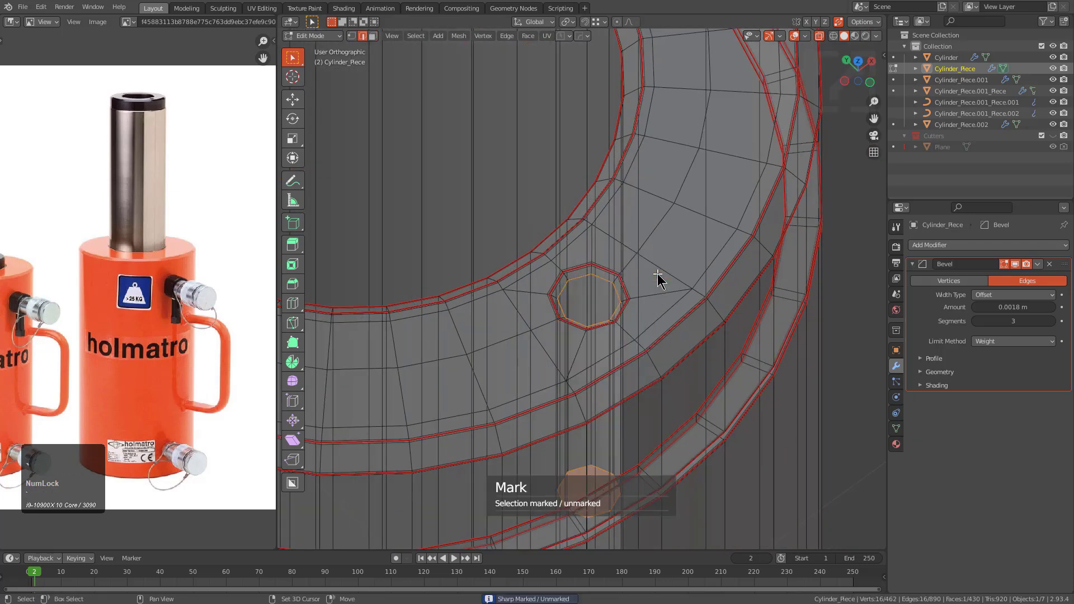
pyautogui.click(658, 275)
pyautogui.hotkey('alt', 'z')
# - Unmark the wall edges of the opposite screw hole in the piston's top and mark only its two end loops as sharp
pyautogui.scroll(-4, 657, 274)
pyautogui.keyDown('shift'); pyautogui.moveTo(393, 67); pyautogui.dragTo(592, 292, button='middle'); pyautogui.keyUp('shift')
pyautogui.scroll(5, 533, 280)
pyautogui.scroll(1, 533, 279)
pyautogui.press('3')
pyautogui.keyDown('alt'); pyautogui.click(508, 300); pyautogui.keyUp('alt')
pyautogui.press('2')
pyautogui.press('q')
pyautogui.click(548, 277)
pyautogui.scroll(3, 581, 257)
pyautogui.hotkey('ctrl', 'z')
pyautogui.press('q')
pyautogui.click(567, 245)
pyautogui.press('2')
pyautogui.press('q')
pyautogui.click(567, 240)
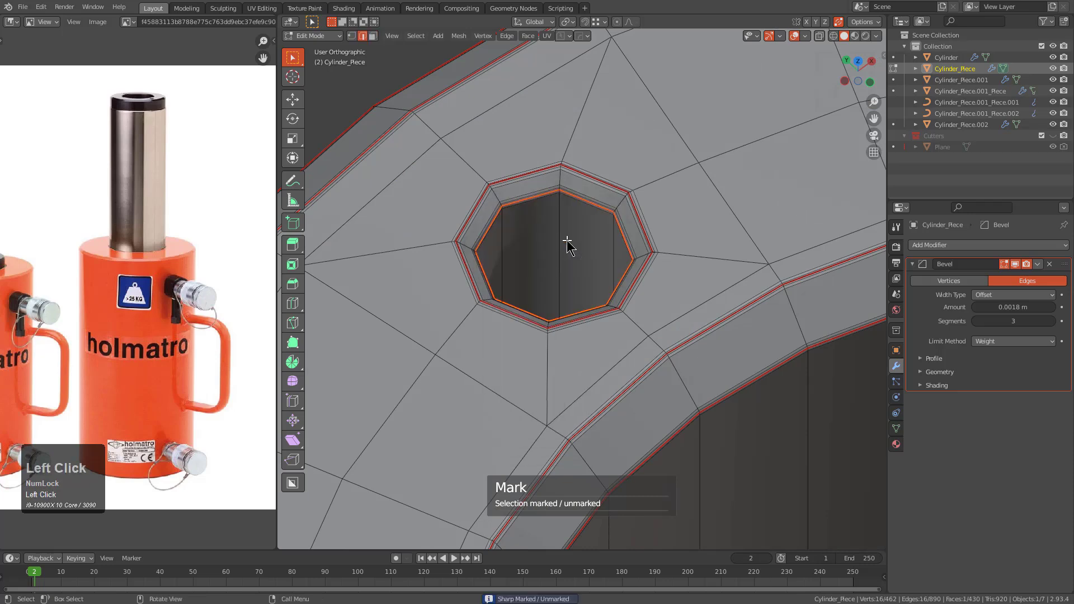
# - Finish editing the piston's mesh and return to object mode
pyautogui.scroll(-3, 569, 244)
pyautogui.moveTo(569, 244); pyautogui.dragTo(609, 206, button='middle')
pyautogui.press('Tab')
pyautogui.keyDown('shift'); pyautogui.scroll(-2, 638, 266); pyautogui.keyUp('shift')
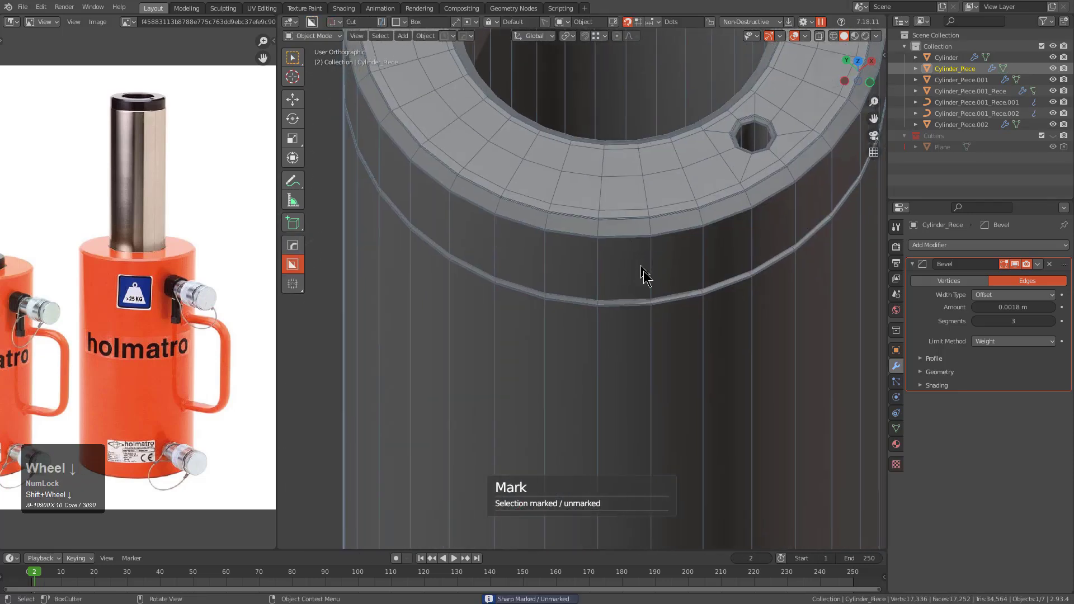
pyautogui.keyDown('shift'); pyautogui.scroll(-2, 638, 266); pyautogui.keyUp('shift')
pyautogui.scroll(-4, 630, 218)
pyautogui.keyDown('shift'); pyautogui.moveTo(630, 270); pyautogui.dragTo(592, 269, button='middle'); pyautogui.keyUp('shift')
pyautogui.scroll(2, 625, 298)
pyautogui.scroll(2, 585, 230)
pyautogui.scroll(-2, 588, 229)
pyautogui.keyDown('shift'); pyautogui.moveTo(588, 230); pyautogui.dragTo(602, 361, button='middle'); pyautogui.keyUp('shift')
# - Add a 3-segment bevel to the upper coupling with a 30° angle limit, about 0.0041 m width and autosmooth at 30
pyautogui.click(664, 269)
pyautogui.scroll(3, 627, 307)
pyautogui.scroll(3, 645, 312)
pyautogui.scroll(4, 698, 340)
pyautogui.press('q')
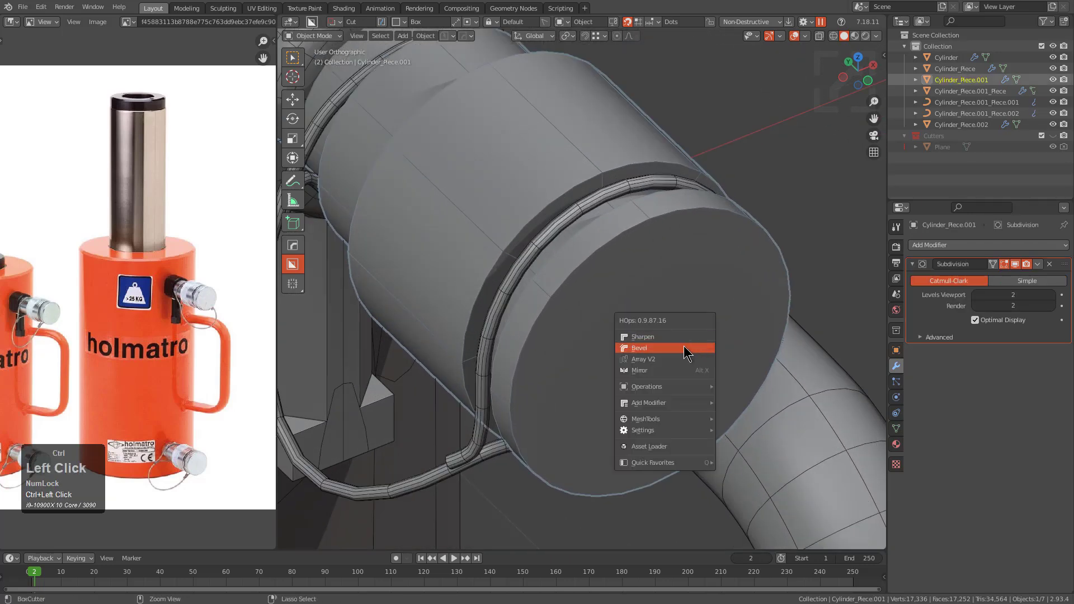
pyautogui.click(685, 348)
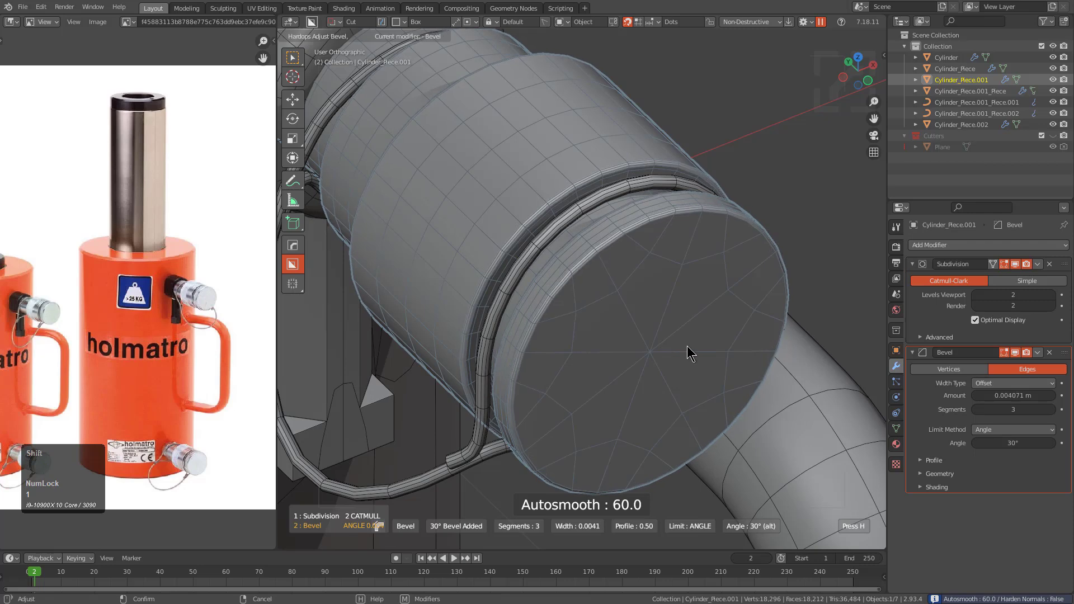
pyautogui.click(687, 346)
# - Add a 3-segment bevel to the lower coupling with a 30° angle limit, about 0.005 m width and autosmooth at 60
pyautogui.scroll(-5, 687, 346)
pyautogui.scroll(3, 665, 234)
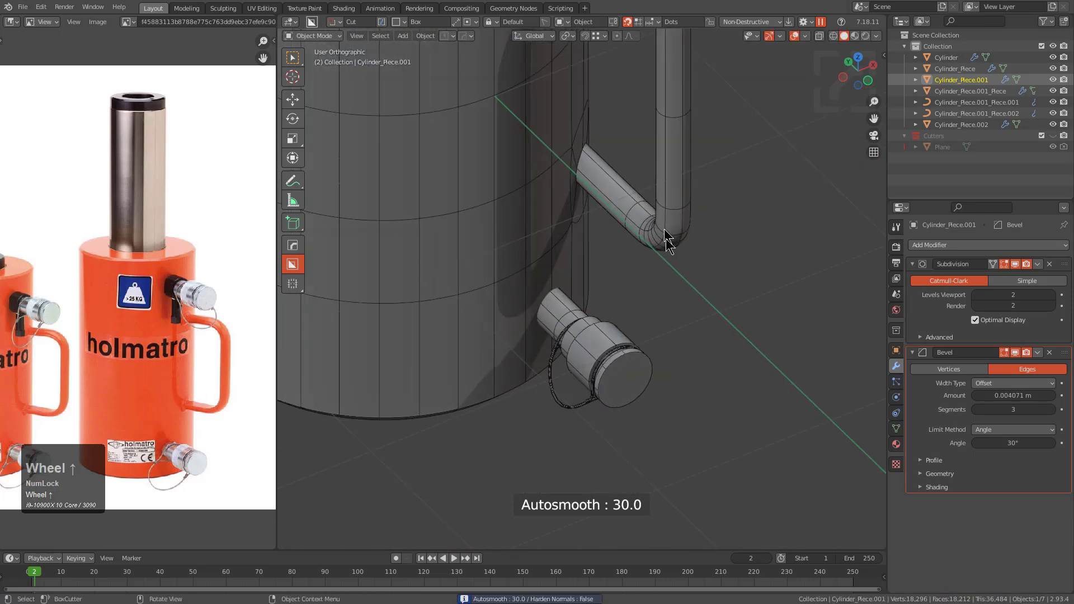
pyautogui.scroll(3, 665, 233)
pyautogui.click(623, 127)
pyautogui.scroll(4, 652, 335)
pyautogui.press('q')
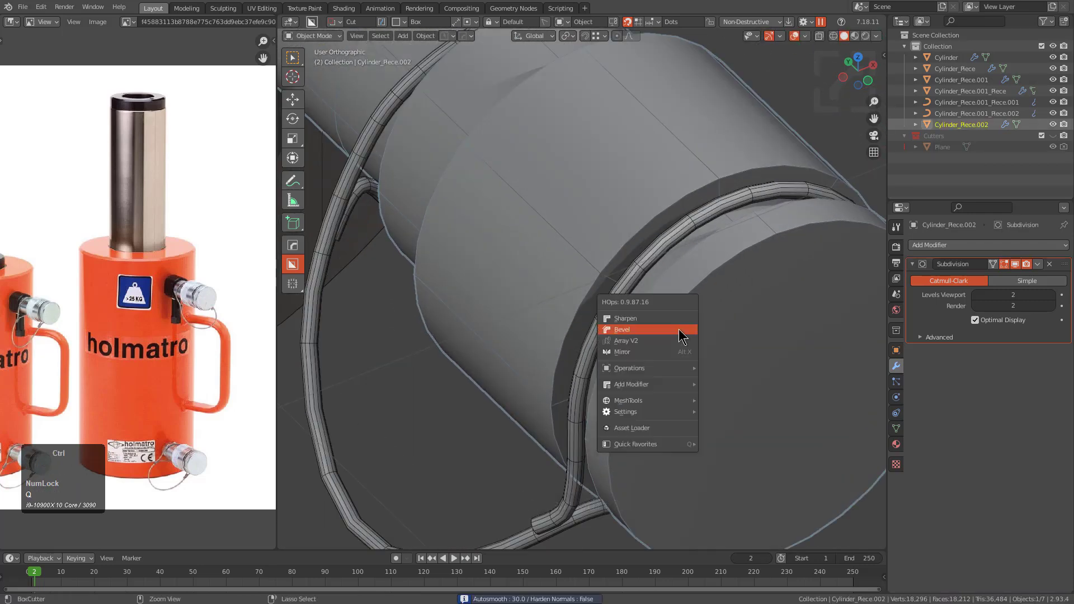
pyautogui.click(671, 337)
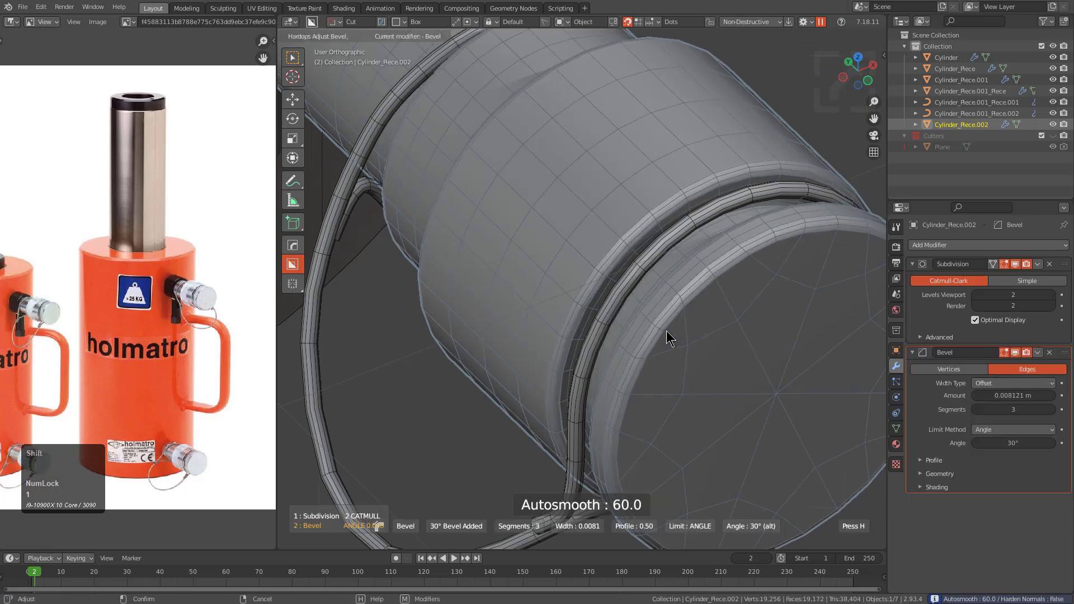
pyautogui.click(673, 335)
pyautogui.scroll(-8, 665, 302)
pyautogui.hotkey('alt', 'a')
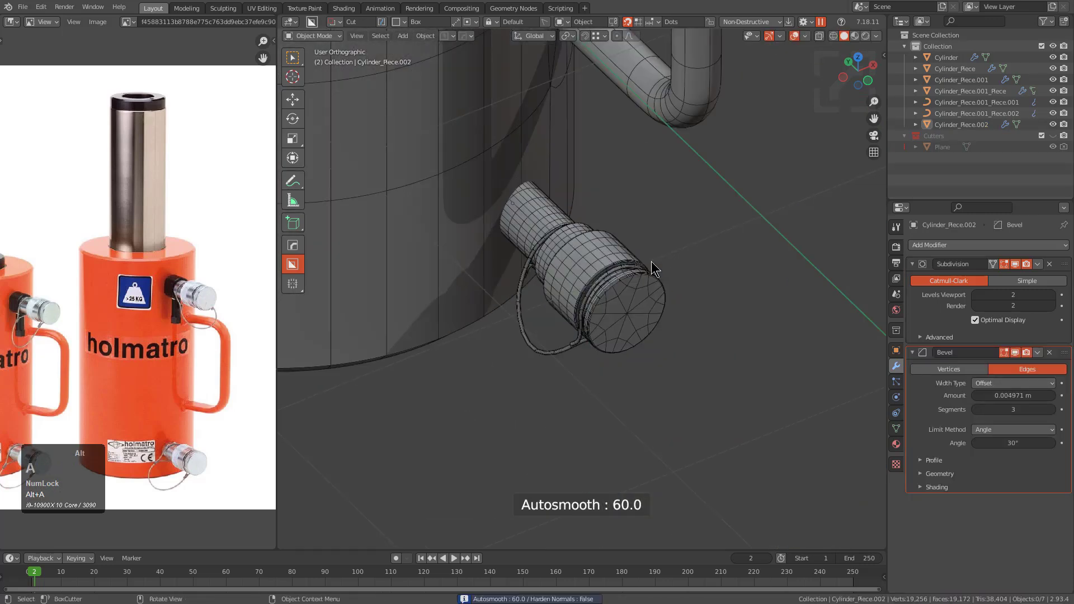
# - Add a 3-segment bevel to the main cylinder body with a 30° angle limit, 0.0064 m width and autosmooth at 60
pyautogui.scroll(-5, 651, 260)
pyautogui.keyDown('shift'); pyautogui.moveTo(623, 235); pyautogui.dragTo(607, 321, button='middle'); pyautogui.keyUp('shift')
pyautogui.keyDown('shift'); pyautogui.moveTo(608, 253); pyautogui.dragTo(608, 324, button='middle'); pyautogui.keyUp('shift')
pyautogui.click(609, 323)
pyautogui.scroll(6, 642, 227)
pyautogui.press('q')
pyautogui.click(664, 214)
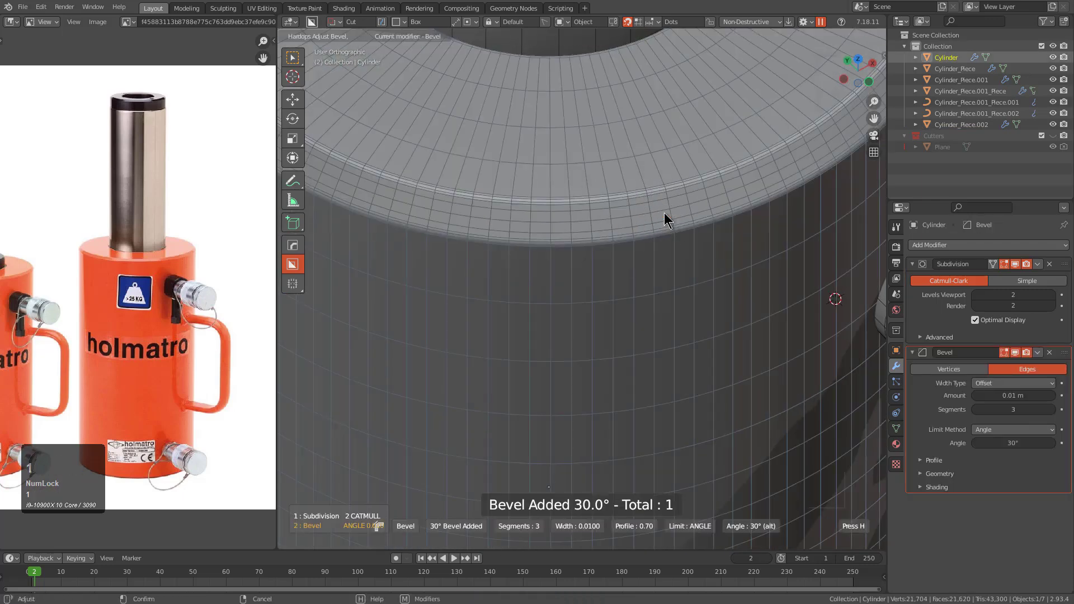
pyautogui.click(666, 210)
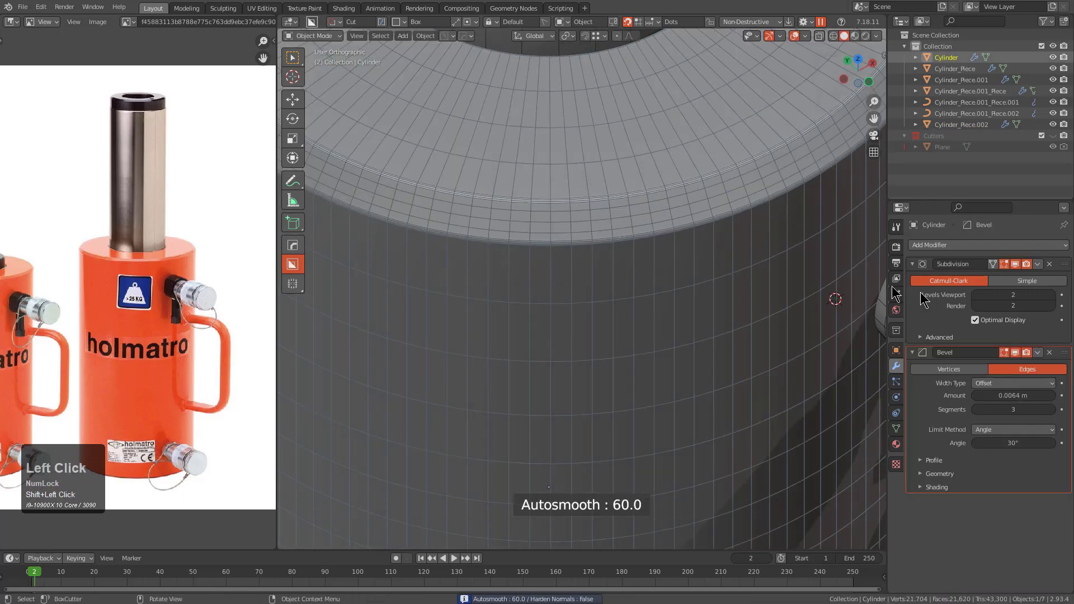
# - Turn off the wireframe overlay in the 3D viewport
pyautogui.scroll(-5, 795, 330)
pyautogui.keyDown('shift'); pyautogui.moveTo(794, 330); pyautogui.dragTo(627, 308, button='middle'); pyautogui.keyUp('shift')
pyautogui.scroll(3, 700, 347)
pyautogui.moveTo(700, 347); pyautogui.dragTo(590, 308, button='middle')
pyautogui.scroll(-2, 512, 298)
pyautogui.moveTo(512, 291); pyautogui.dragTo(576, 336, button='middle')
pyautogui.hotkey('alt', 'v')
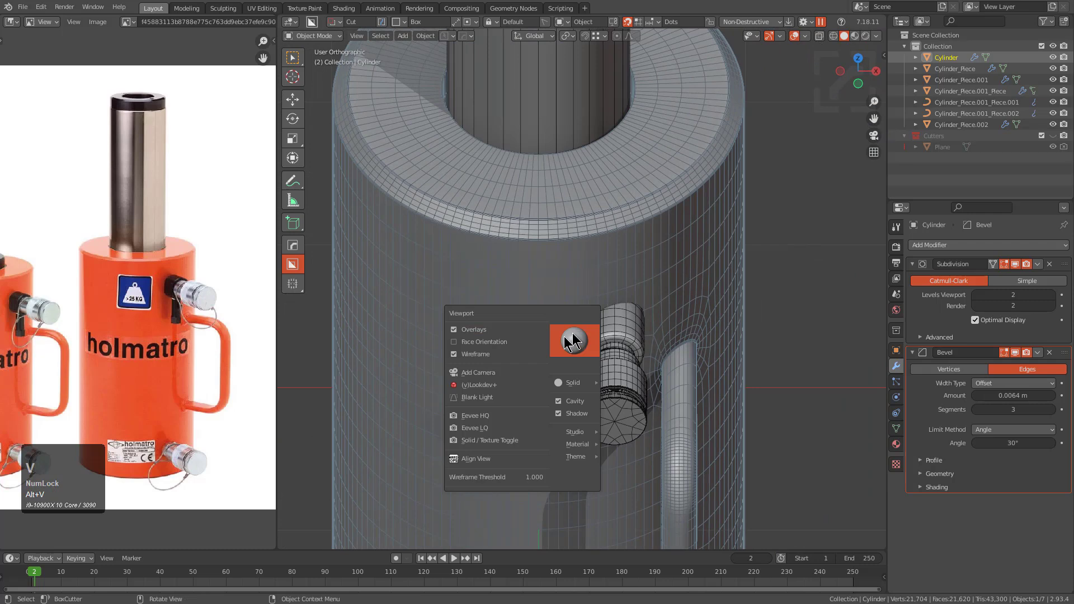
pyautogui.click(515, 352)
# - From the front view, slice the piston's top end off at the groove with a box cutter about 1.14 by 0.39 in size
pyautogui.scroll(-5, 553, 294)
pyautogui.moveTo(553, 301); pyautogui.dragTo(578, 297, button='middle')
pyautogui.hotkey('alt', 'a')
pyautogui.click(561, 190)
pyautogui.press('KP_Decimal')
pyautogui.scroll(-6, 635, 211)
pyautogui.press('KP_1')
pyautogui.scroll(3, 561, 263)
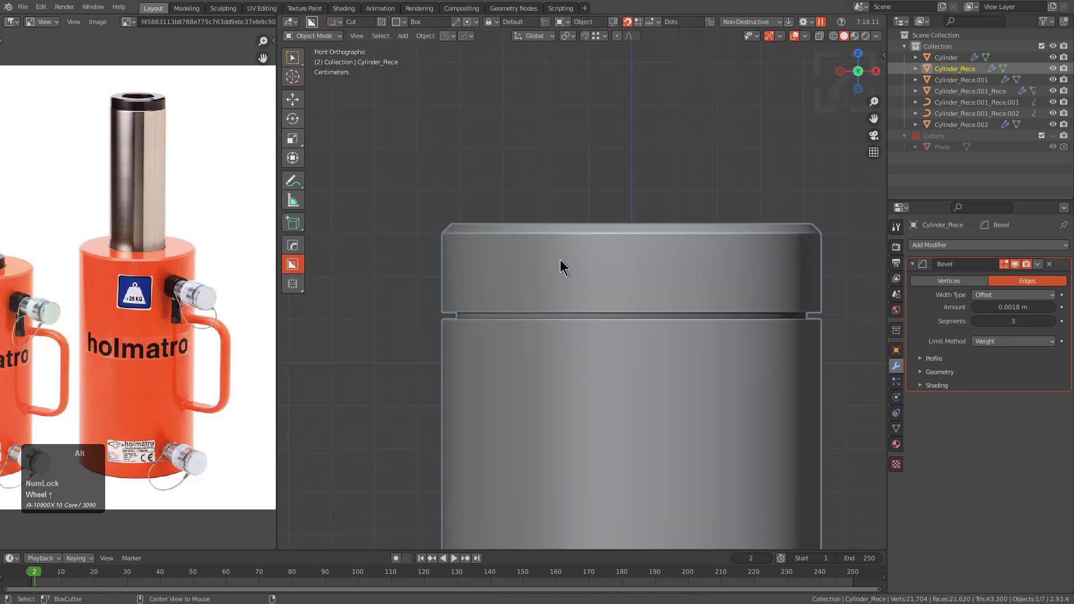
pyautogui.moveTo(381, 150)
pyautogui.mouseDown()
pyautogui.moveTo(534, 230)
pyautogui.moveTo(888, 313)
pyautogui.moveTo(870, 316)
pyautogui.mouseUp()
pyautogui.press('x')
pyautogui.hotkey('alt', 'a')
# - Reveal the slice's boolean cutter and move it about 0.005 m along Z to align the split with the groove
pyautogui.click(673, 275)
pyautogui.scroll(3, 585, 293)
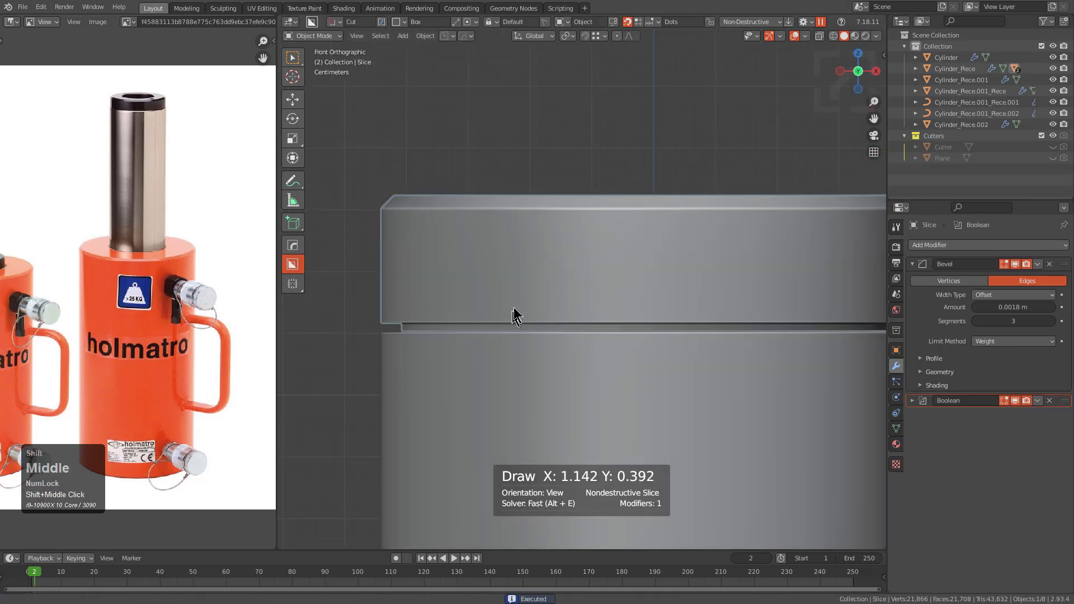
pyautogui.keyDown('shift'); pyautogui.moveTo(513, 313); pyautogui.dragTo(630, 265, button='middle'); pyautogui.keyUp('shift')
pyautogui.press('q')
pyautogui.click(615, 275)
pyautogui.press('g')
pyautogui.press('z')
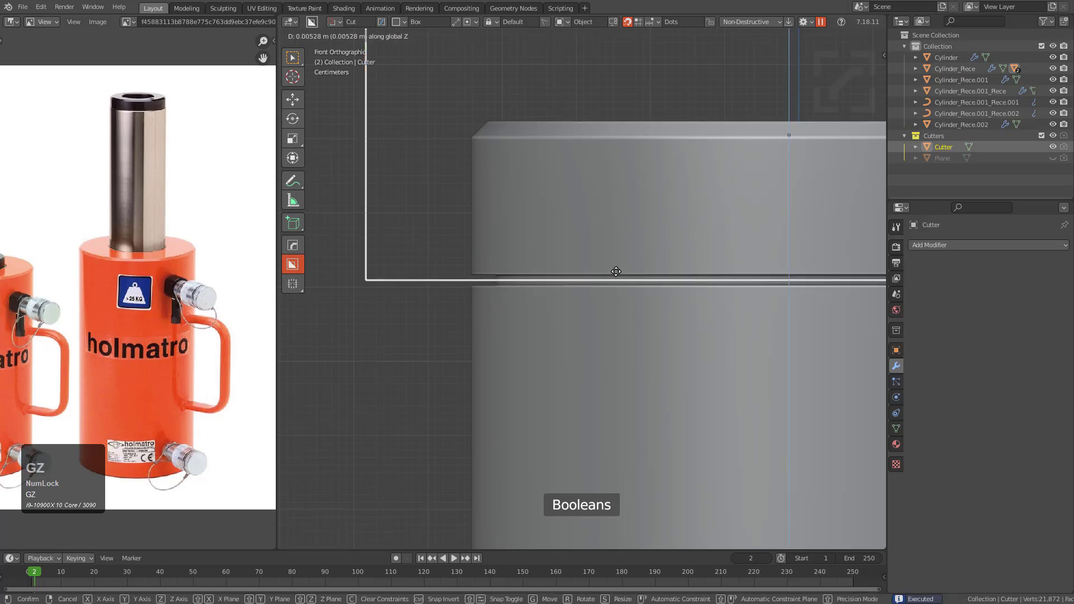
pyautogui.click(620, 271)
# - Assign a new blank material to the sliced piston cap and another one to the piston shaft
pyautogui.click(614, 224)
pyautogui.hotkey('alt', 'm')
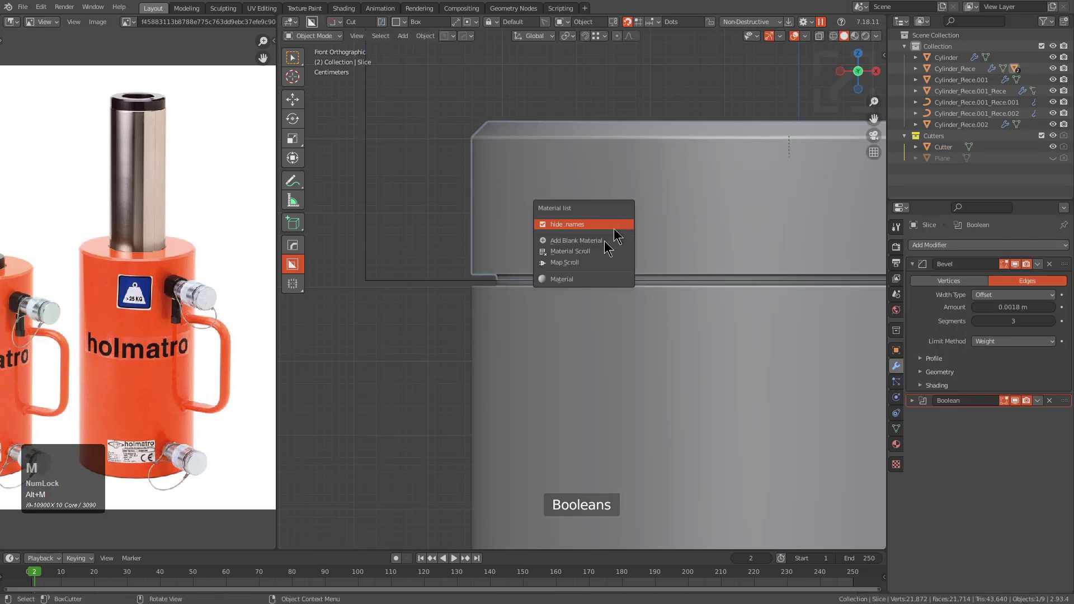
pyautogui.click(603, 240)
pyautogui.scroll(-3, 598, 243)
pyautogui.click(609, 317)
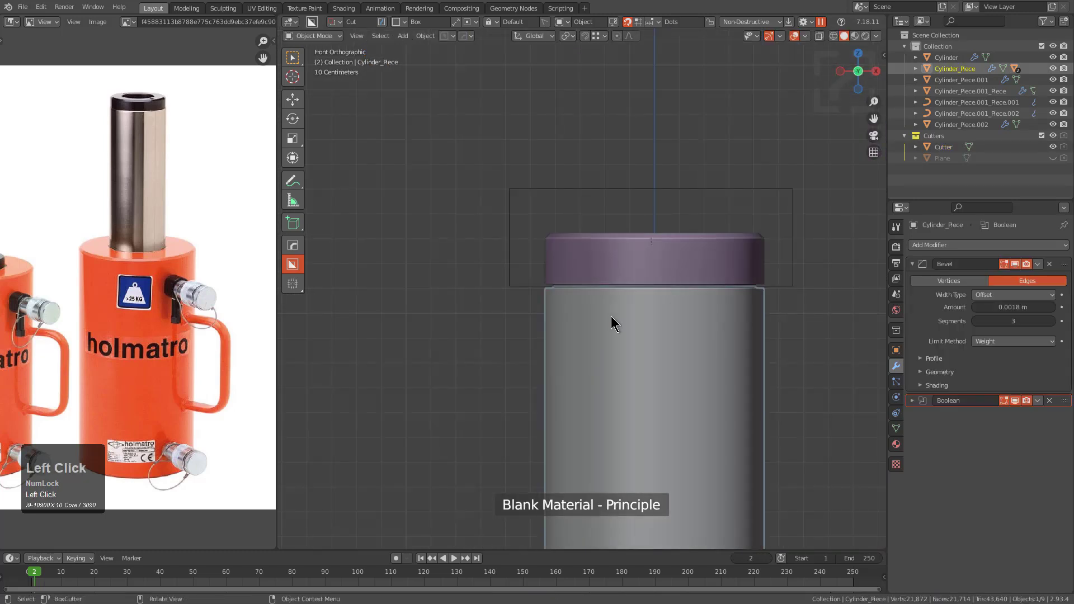
pyautogui.scroll(-2, 603, 380)
pyautogui.hotkey('alt', 'm')
pyautogui.click(594, 370)
# - Link the piston shaft's material to the upper and lower couplings
pyautogui.scroll(-4, 595, 380)
pyautogui.keyDown('shift'); pyautogui.moveTo(598, 408); pyautogui.dragTo(594, 253, button='middle'); pyautogui.keyUp('shift')
pyautogui.scroll(-1, 591, 258)
pyautogui.hotkey('alt', 'a')
pyautogui.moveTo(571, 293); pyautogui.dragTo(596, 210, button='middle')
pyautogui.scroll(3, 596, 211)
pyautogui.click(610, 178)
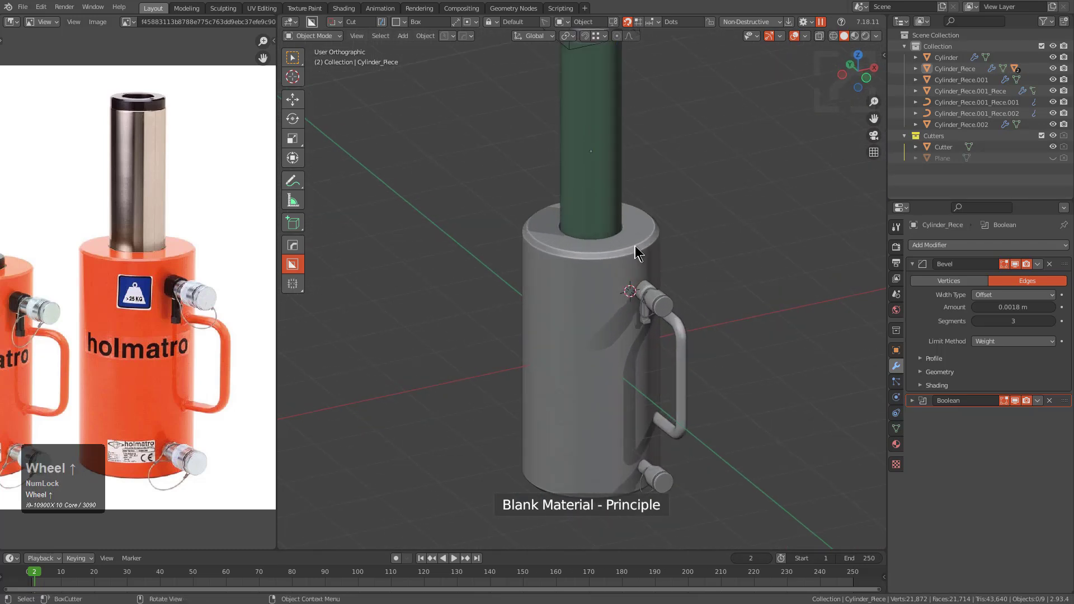
pyautogui.click(669, 325)
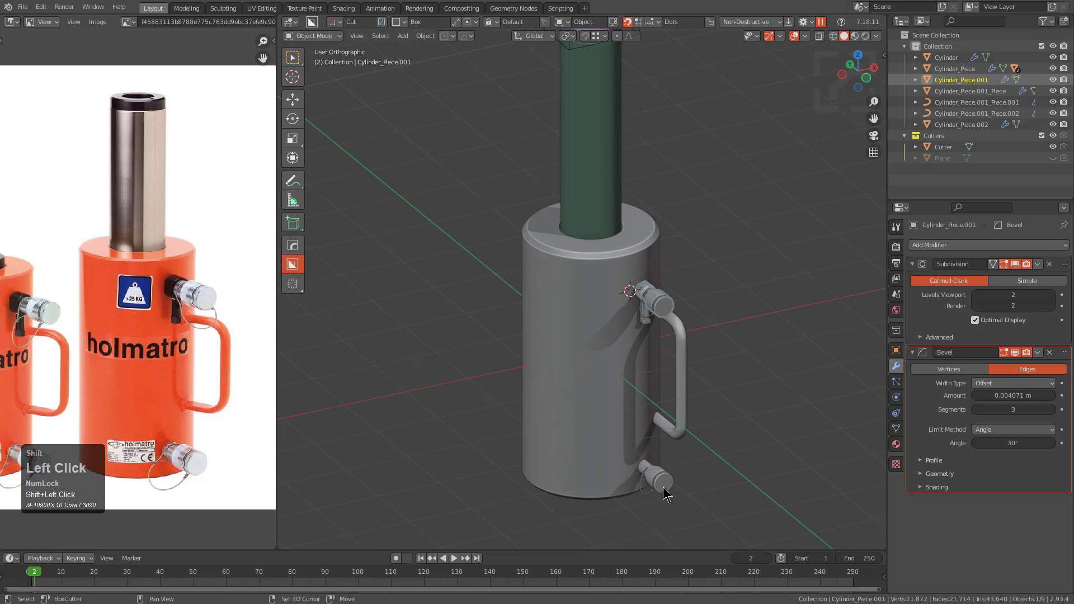
pyautogui.keyDown('shift'); pyautogui.click(664, 489); pyautogui.keyUp('shift')
pyautogui.keyDown('shift'); pyautogui.click(607, 149); pyautogui.keyUp('shift')
pyautogui.hotkey('ctrl', 'l')
pyautogui.moveTo(608, 149)
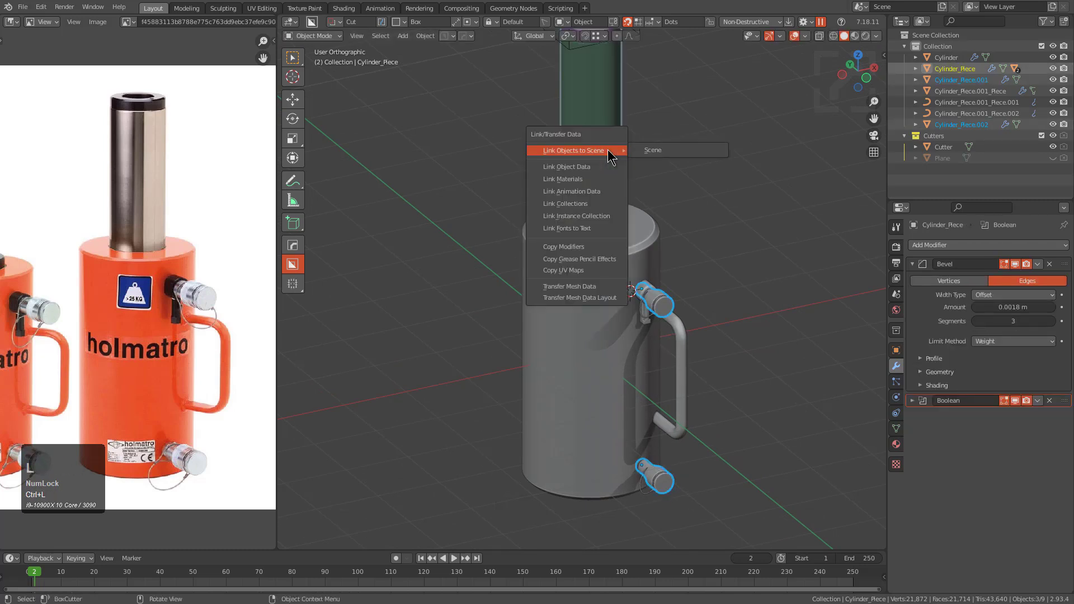
pyautogui.click(609, 179)
pyautogui.hotkey('alt', 'a')
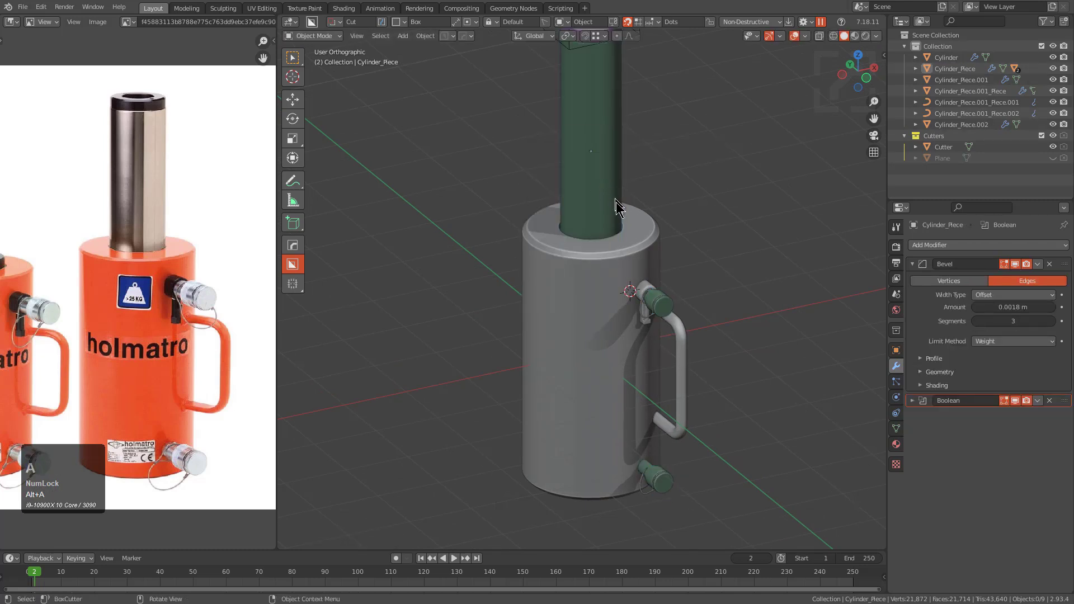
# - Assign a new blank material to the main cylinder body and another one to the bracket around the upper coupling
pyautogui.click(595, 244)
pyautogui.hotkey('alt', 'm')
pyautogui.click(591, 245)
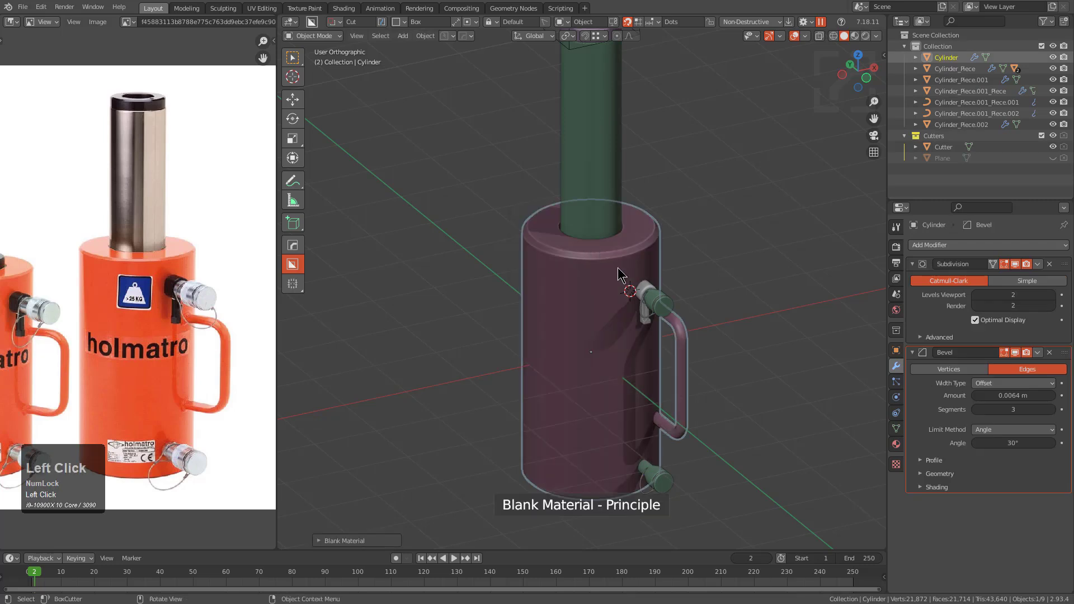
pyautogui.scroll(5, 635, 288)
pyautogui.click(684, 306)
pyautogui.hotkey('alt', 'm')
pyautogui.click(679, 294)
# - Link the lower coupling's material to both wire loops
pyautogui.scroll(6, 722, 241)
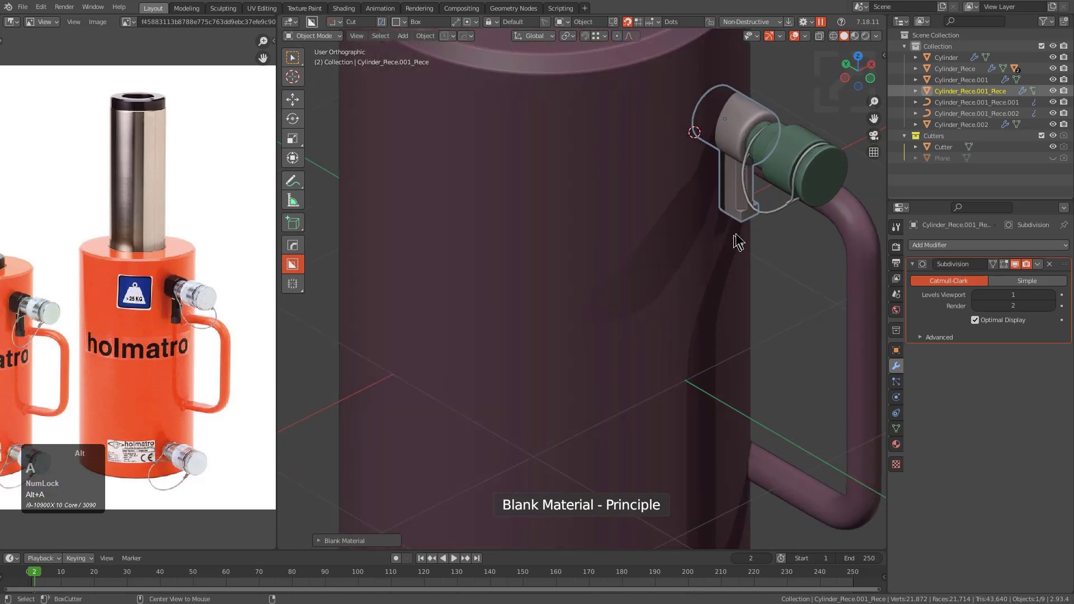
pyautogui.click(770, 217)
pyautogui.click(768, 211)
pyautogui.scroll(-3, 744, 286)
pyautogui.keyDown('shift'); pyautogui.moveTo(726, 347); pyautogui.dragTo(700, 247, button='middle'); pyautogui.keyUp('shift')
pyautogui.keyDown('shift'); pyautogui.click(675, 426); pyautogui.keyUp('shift')
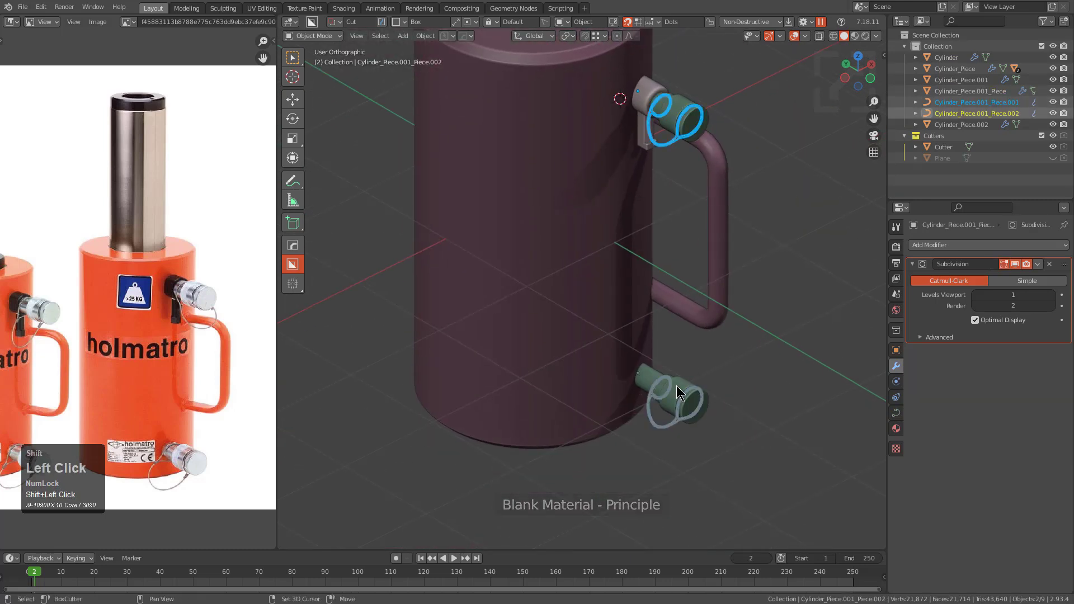
pyautogui.keyDown('shift'); pyautogui.click(676, 386); pyautogui.keyUp('shift')
pyautogui.hotkey('ctrl', 'l')
pyautogui.click(680, 386)
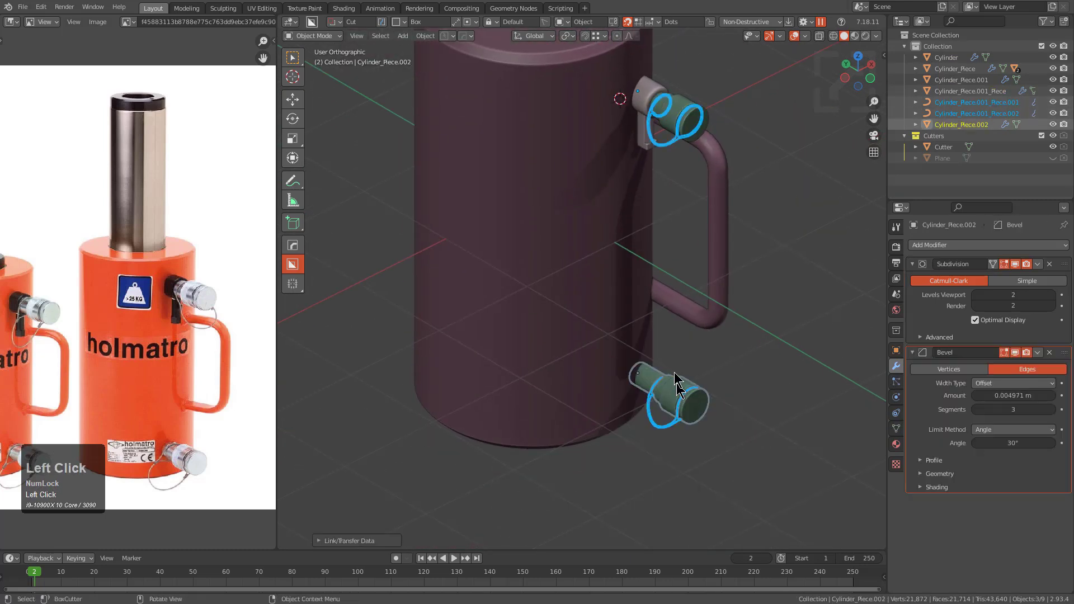
pyautogui.hotkey('alt', 'a')
# - Switch the viewport to material preview shading with the whole cylinder in view
pyautogui.scroll(-2, 666, 341)
pyautogui.scroll(-2, 633, 237)
pyautogui.moveTo(633, 237); pyautogui.dragTo(619, 191, button='middle')
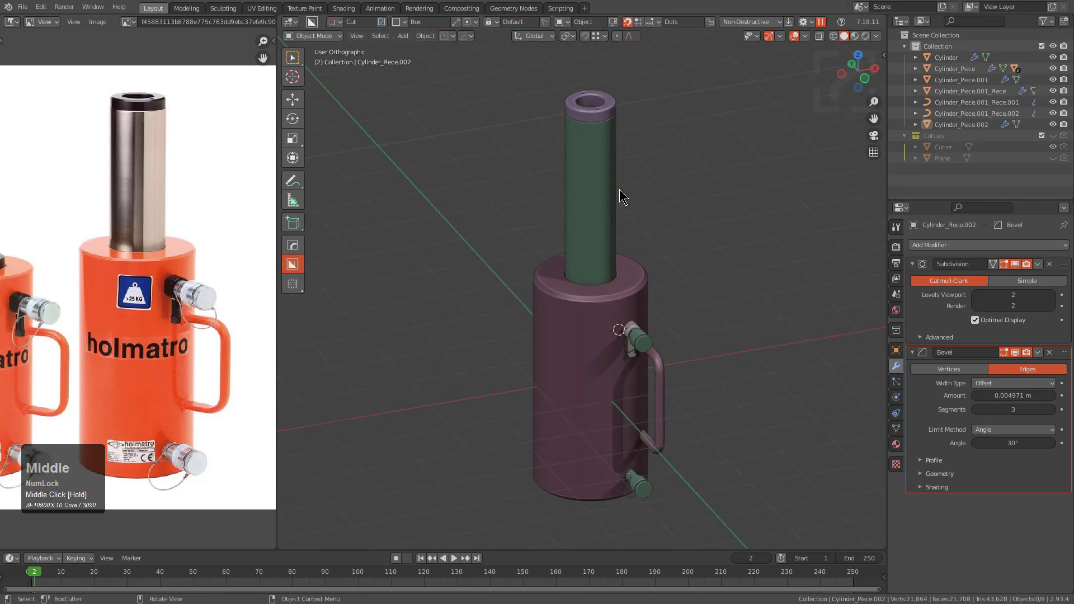
pyautogui.click(855, 37)
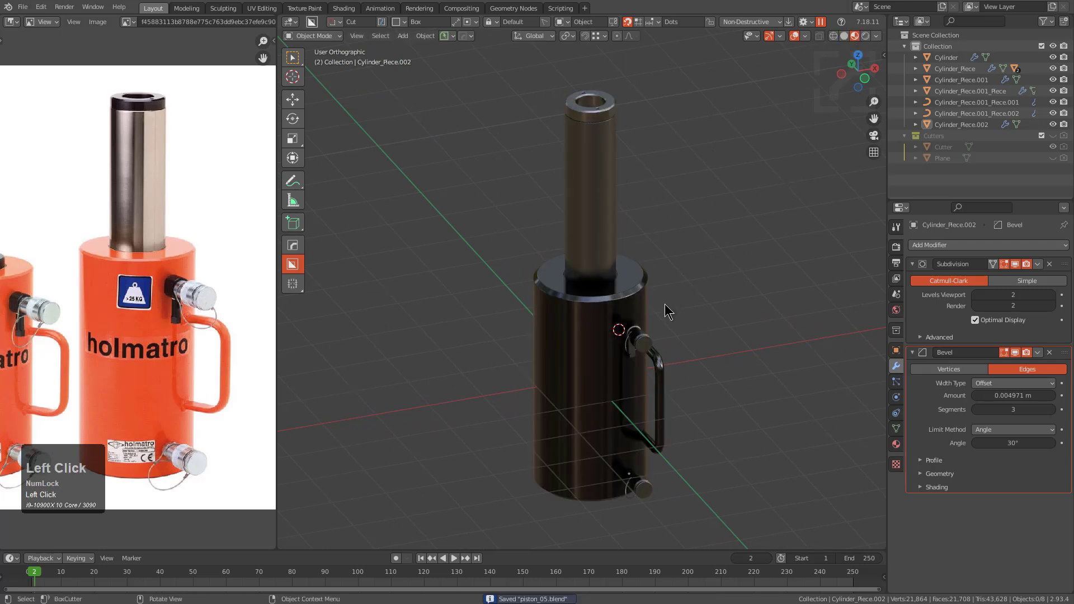
pyautogui.moveTo(664, 304); pyautogui.dragTo(669, 278, button='middle')
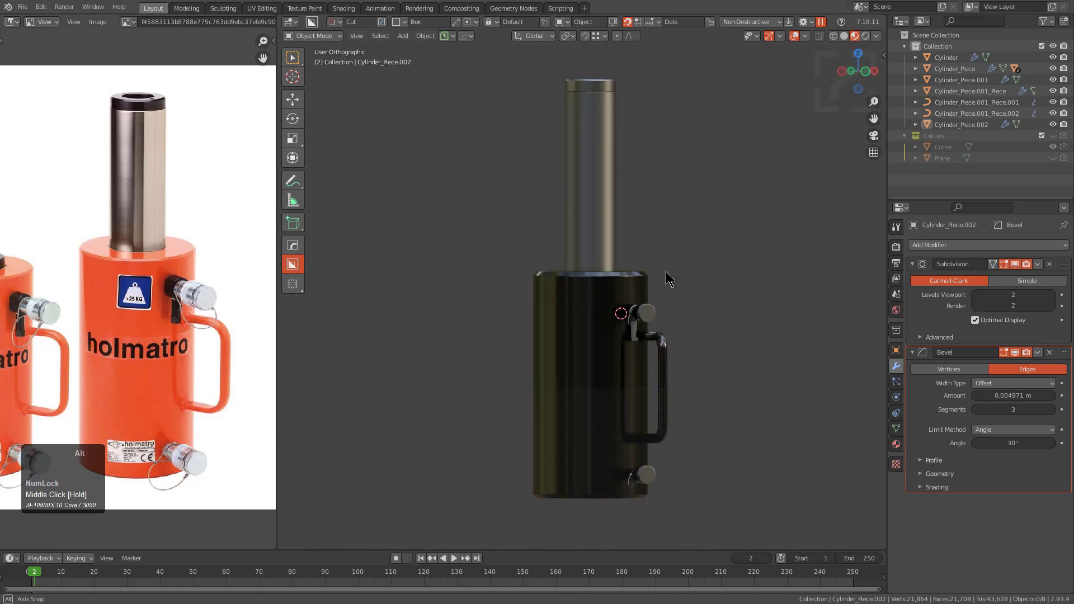
# - Compare the upper coupling's metal surface with its close-up in the reference photo
pyautogui.scroll(10, 662, 293)
pyautogui.scroll(1, 619, 330)
pyautogui.click(552, 185)
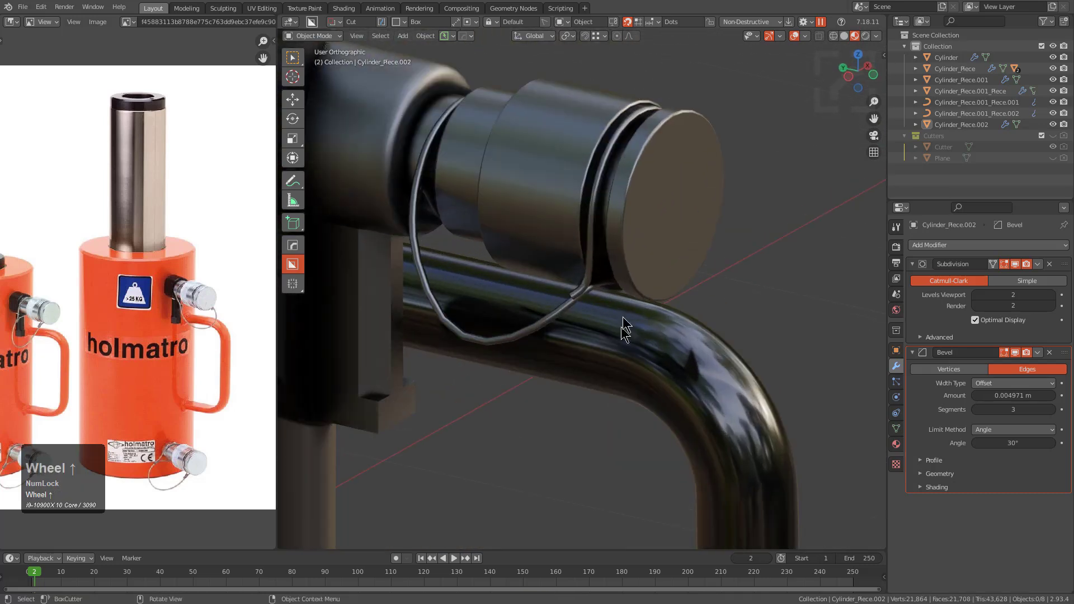
pyautogui.keyDown('shift'); pyautogui.moveTo(552, 184); pyautogui.dragTo(607, 253, button='middle'); pyautogui.keyUp('shift')
pyautogui.scroll(4, 148, 224)
pyautogui.moveTo(191, 307); pyautogui.dragTo(121, 300, button='middle')
pyautogui.scroll(2, 173, 295)
pyautogui.hotkey('alt', 'a')
# - Try the existing materials on the upper coupling with Material Scroll
pyautogui.click(587, 264)
pyautogui.press('q')
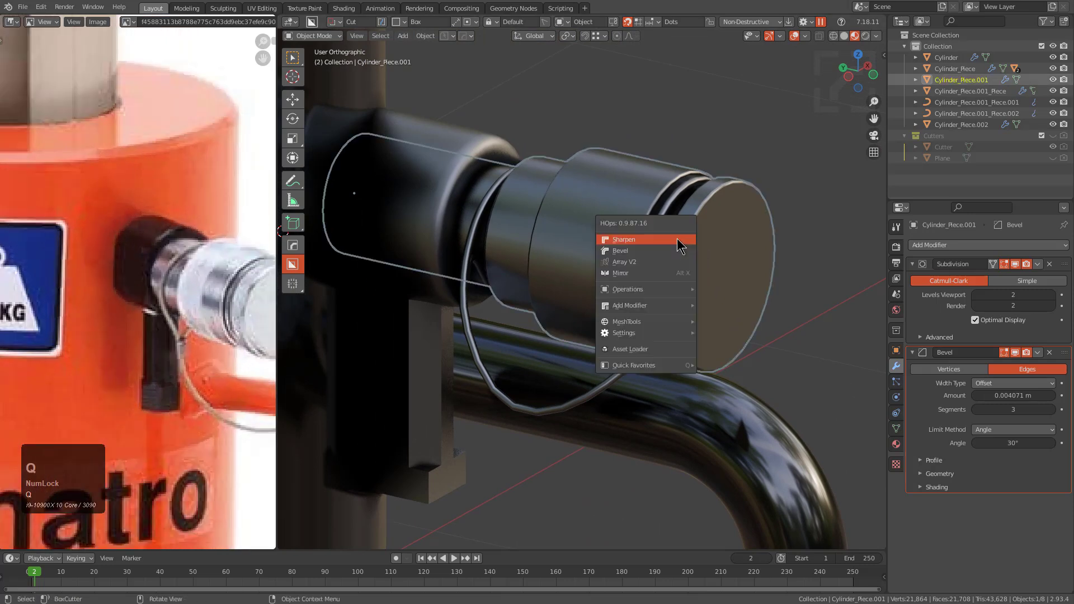
pyautogui.hotkey('alt', 'm')
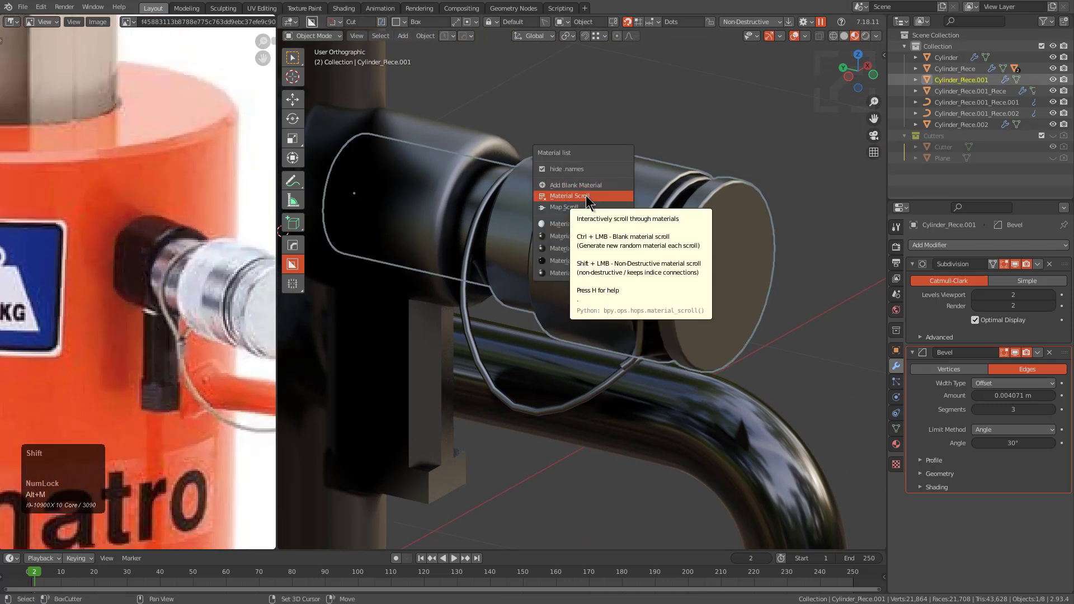
pyautogui.click(586, 197)
pyautogui.scroll(1, 586, 198)
pyautogui.scroll(5, 586, 196)
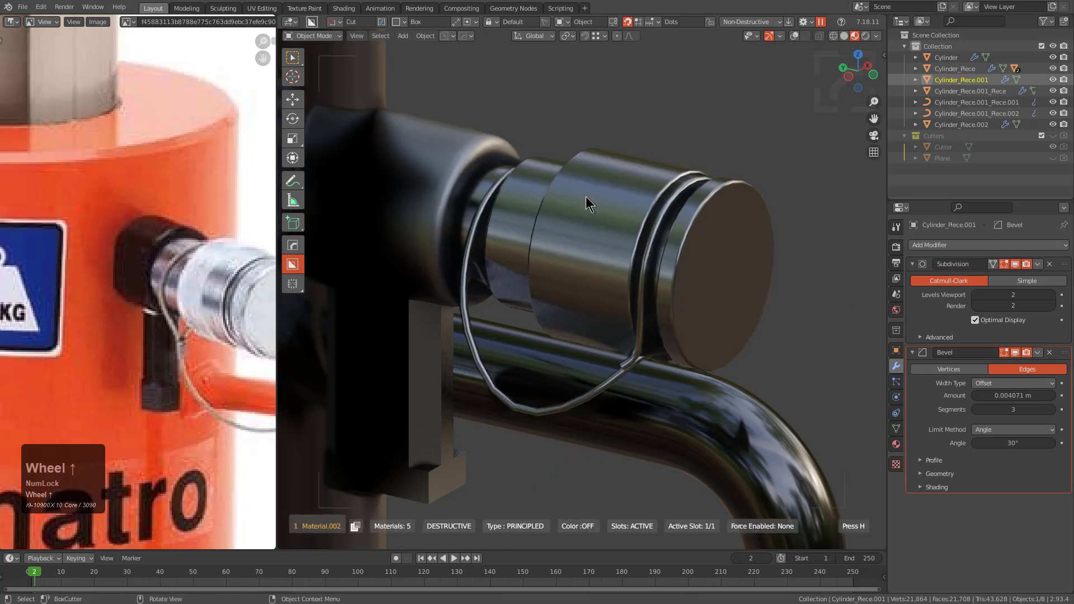
pyautogui.scroll(2, 586, 197)
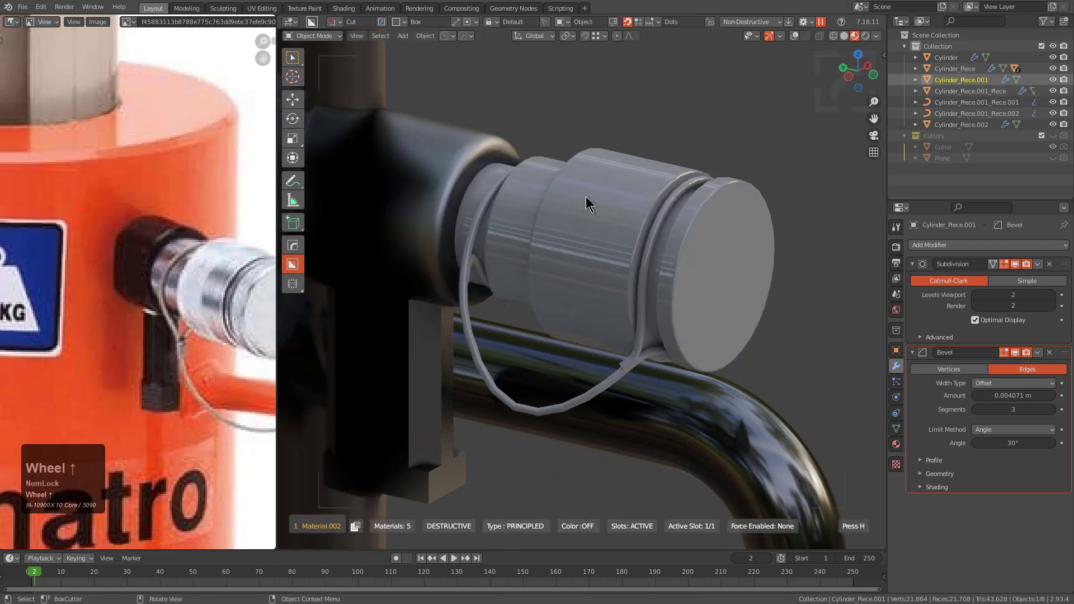
pyautogui.scroll(-4, 585, 196)
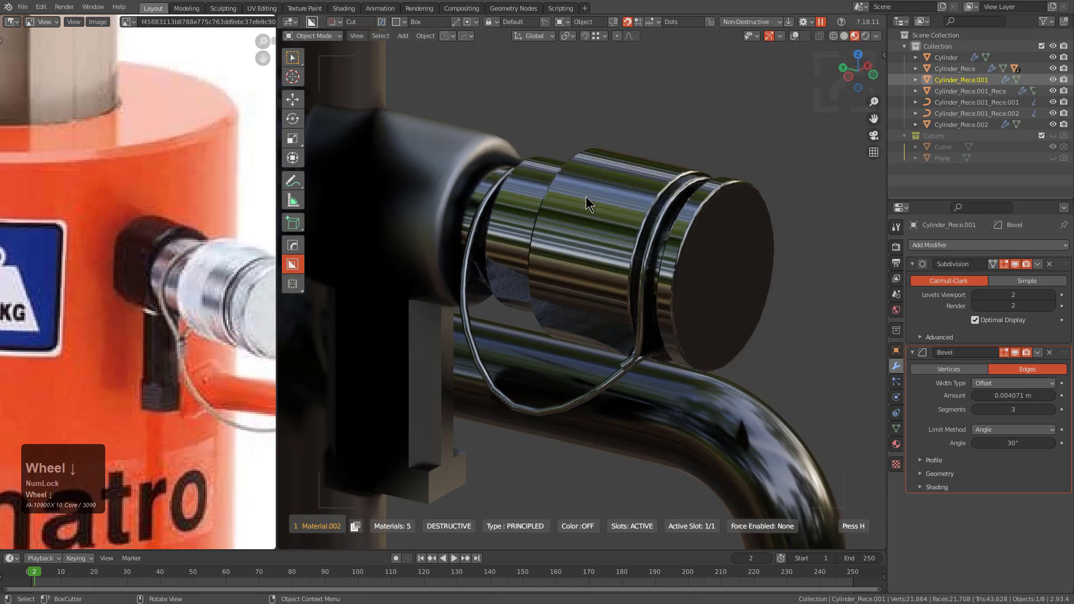
pyautogui.click(585, 196)
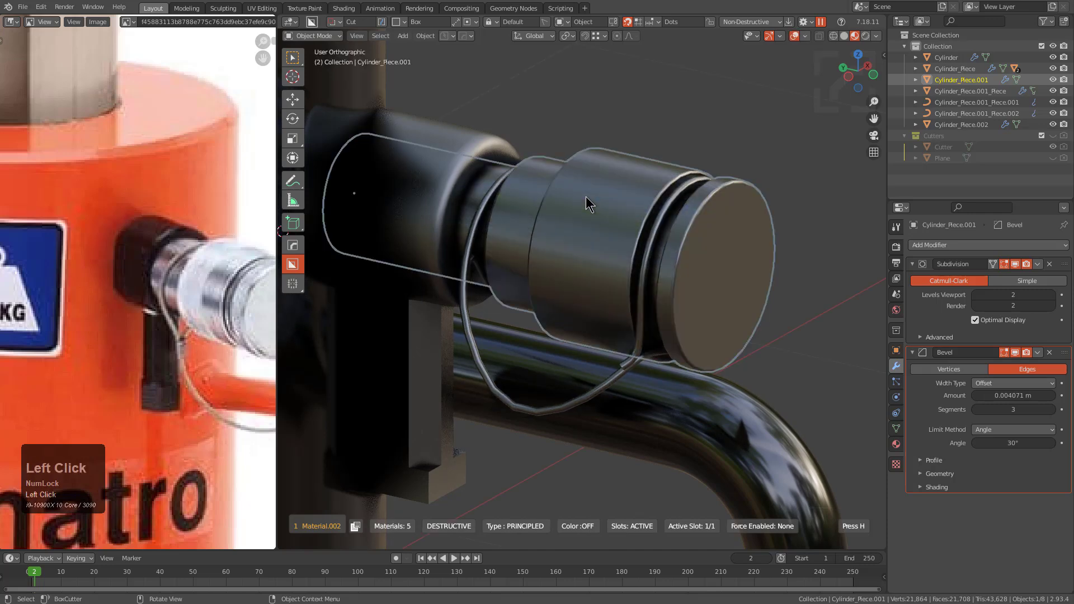
# - Set the roughness of the upper coupling's material, Material.002, to about 0.226
pyautogui.click(896, 444)
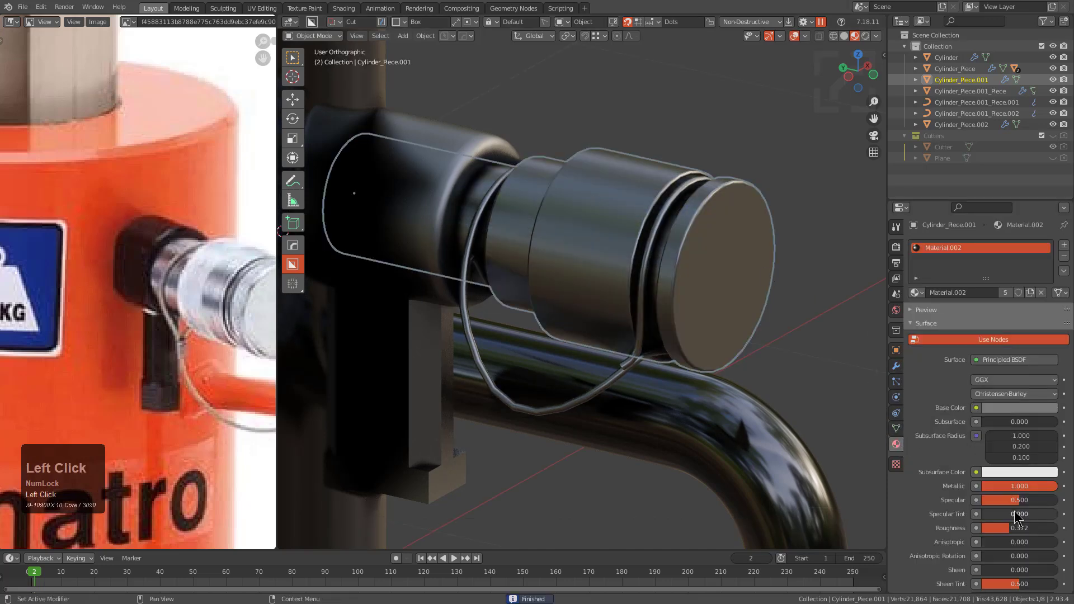
pyautogui.moveTo(1011, 529); pyautogui.dragTo(993, 529)
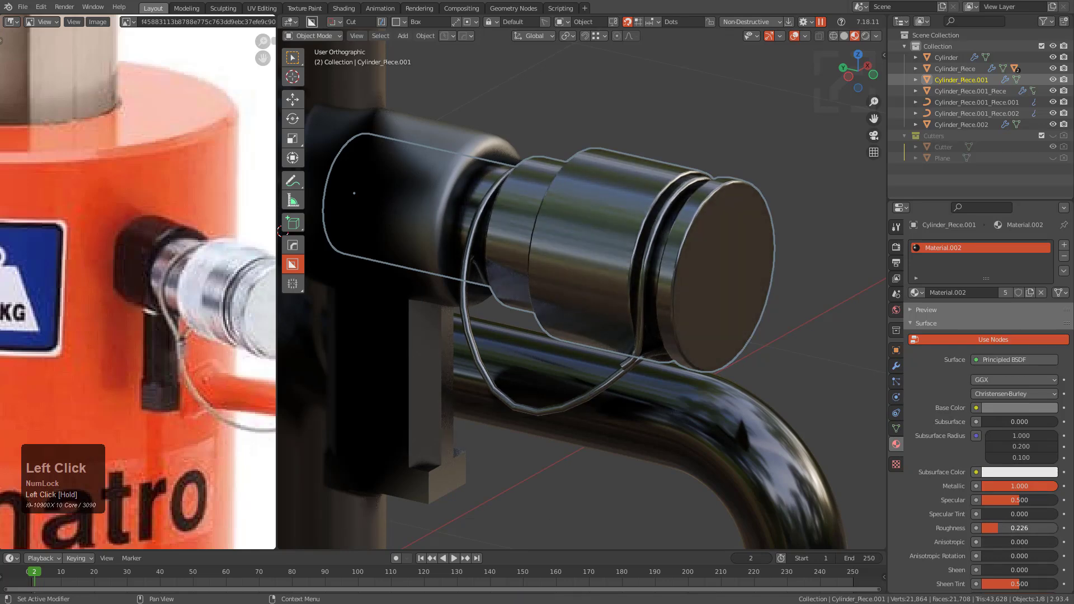
# - Select the cap on top of the piston rod and darken its material's base color to near black, matching the reference photo
pyautogui.scroll(-5, 564, 281)
pyautogui.hotkey('alt', 'a')
pyautogui.moveTo(564, 280); pyautogui.dragTo(649, 469, button='middle')
pyautogui.scroll(-1, 632, 335)
pyautogui.moveTo(627, 280); pyautogui.dragTo(618, 308, button='middle')
pyautogui.keyDown('shift'); pyautogui.moveTo(591, 206); pyautogui.dragTo(623, 339, button='middle'); pyautogui.keyUp('shift')
pyautogui.scroll(3, 624, 339)
pyautogui.scroll(-2, 655, 272)
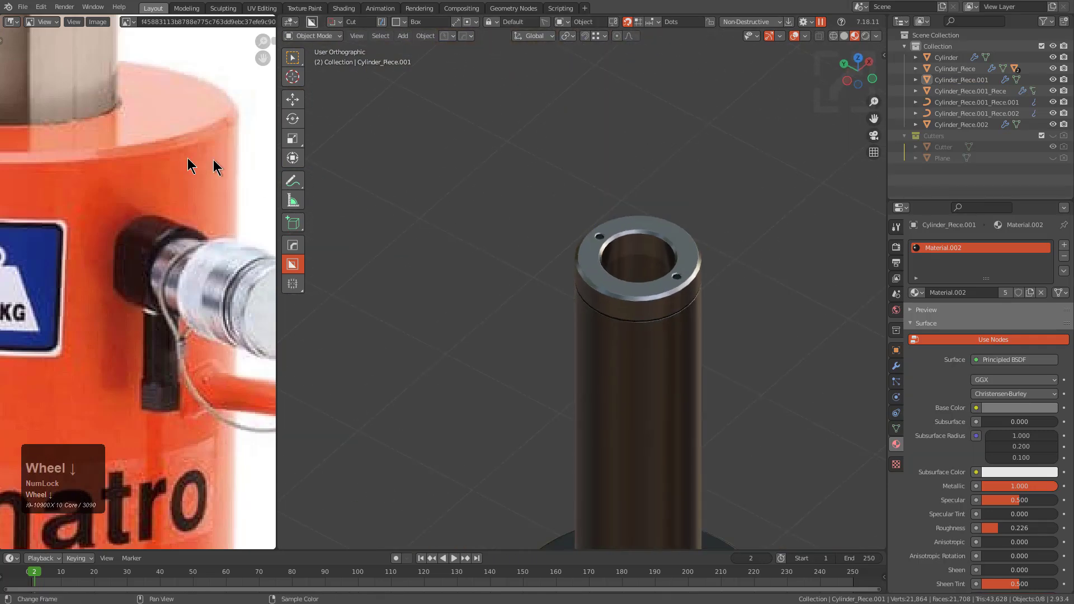
pyautogui.scroll(-4, 224, 167)
pyautogui.scroll(3, 178, 208)
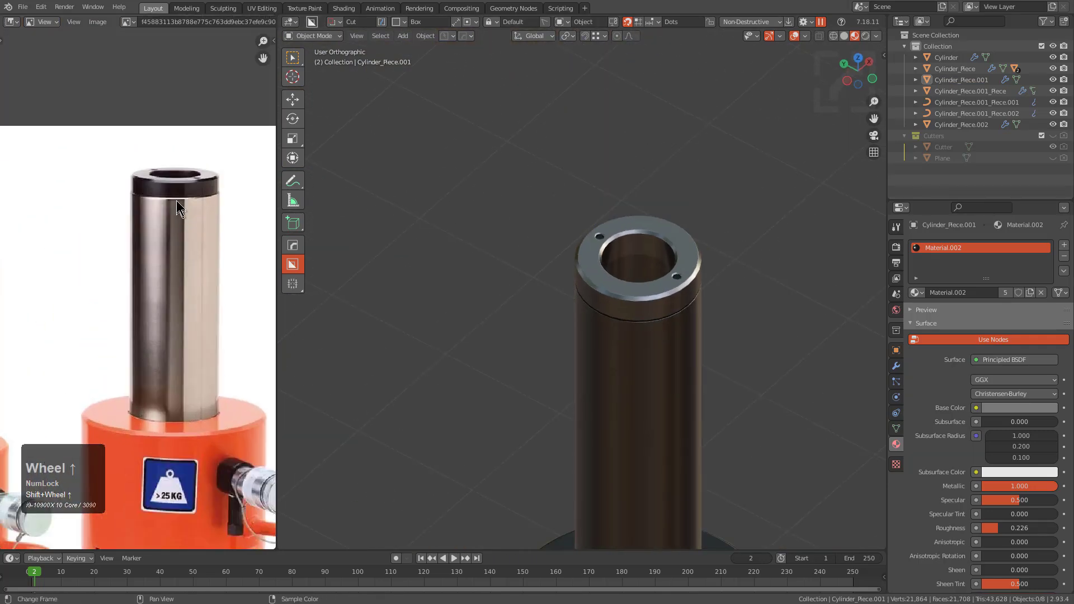
pyautogui.scroll(3, 649, 283)
pyautogui.click(635, 267)
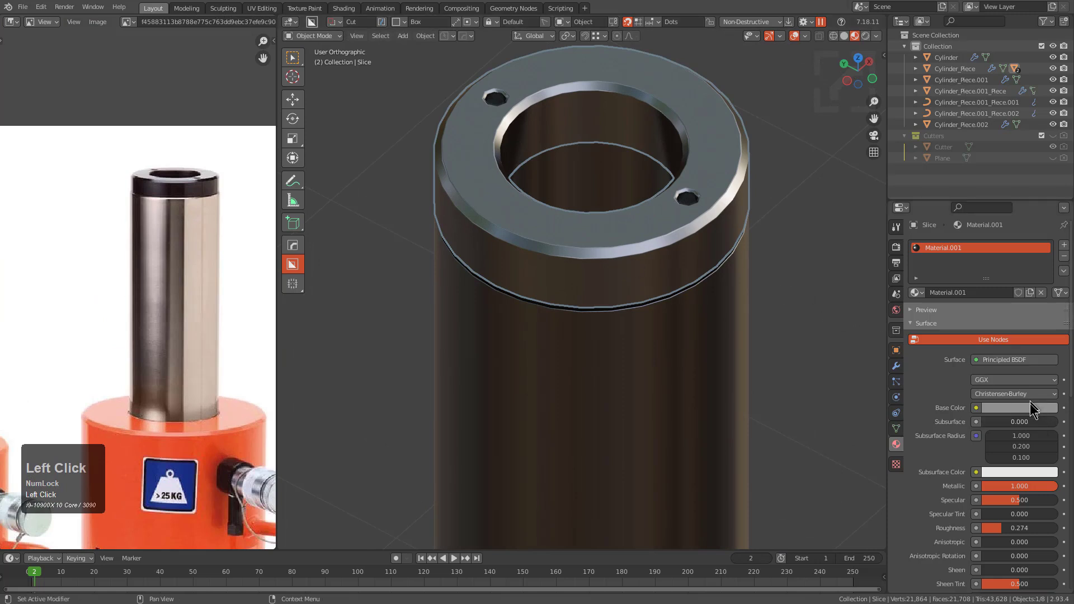
pyautogui.click(1033, 407)
pyautogui.moveTo(1050, 307)
pyautogui.mouseDown()
pyautogui.moveTo(1049, 324)
pyautogui.moveTo(1050, 315)
pyautogui.mouseUp()
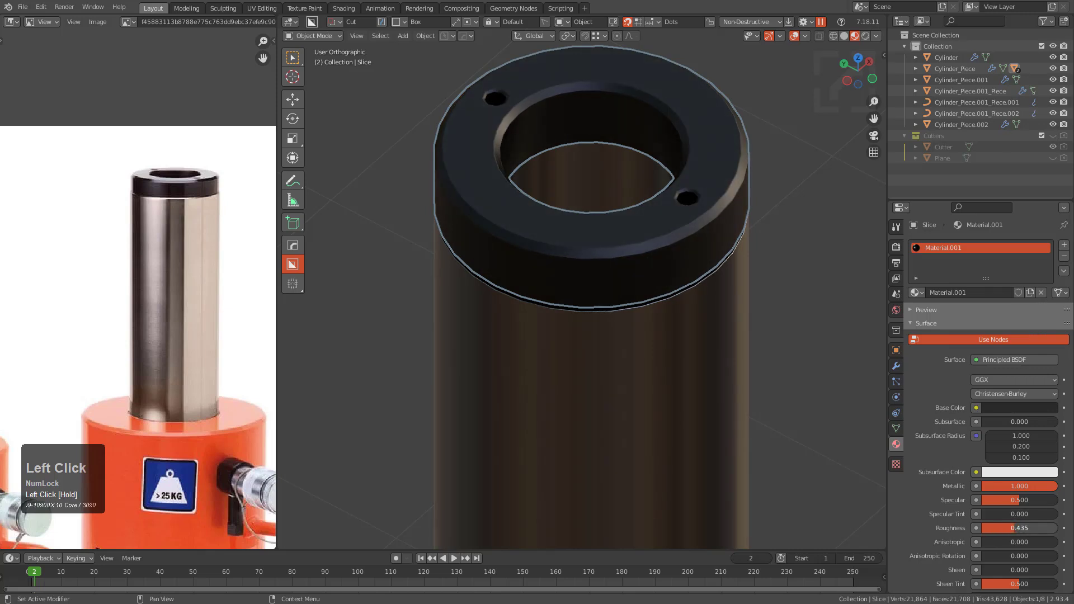
# - Set the piston cap material's roughness to about 0.231, checking the cap's close-up in the reference photo
pyautogui.moveTo(1008, 528); pyautogui.dragTo(994, 528)
pyautogui.scroll(6, 182, 200)
pyautogui.moveTo(190, 168); pyautogui.dragTo(192, 391, button='middle')
pyautogui.moveTo(170, 202); pyautogui.dragTo(191, 247, button='middle')
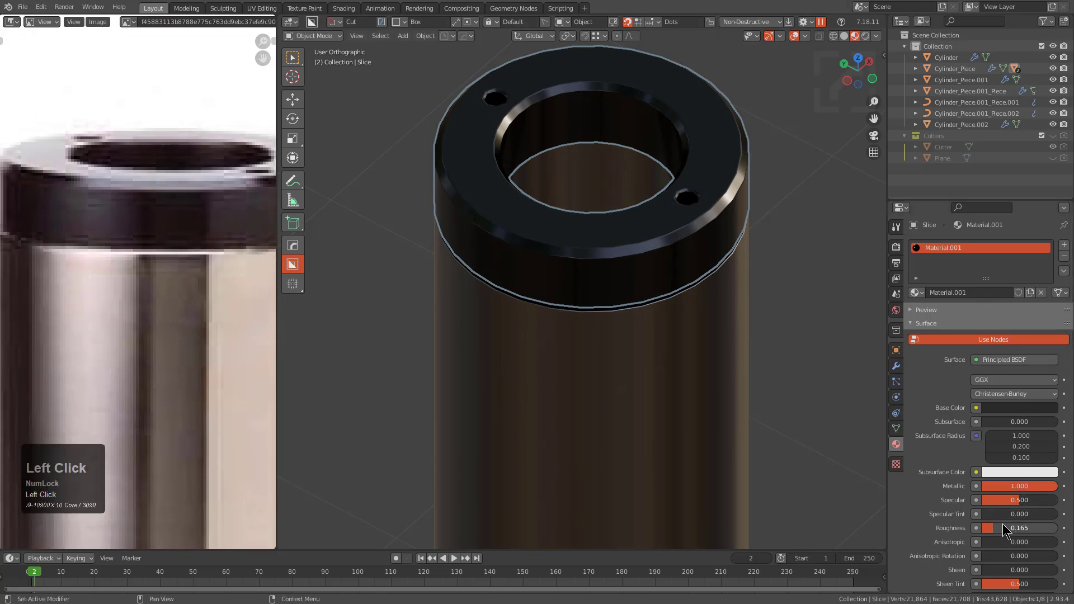
pyautogui.moveTo(1009, 528); pyautogui.dragTo(1035, 528)
# - Set the piston cap material's clearcoat to 1.000 and its clearcoat roughness to about 0.161
pyautogui.scroll(-10, 989, 532)
pyautogui.scroll(2, 981, 399)
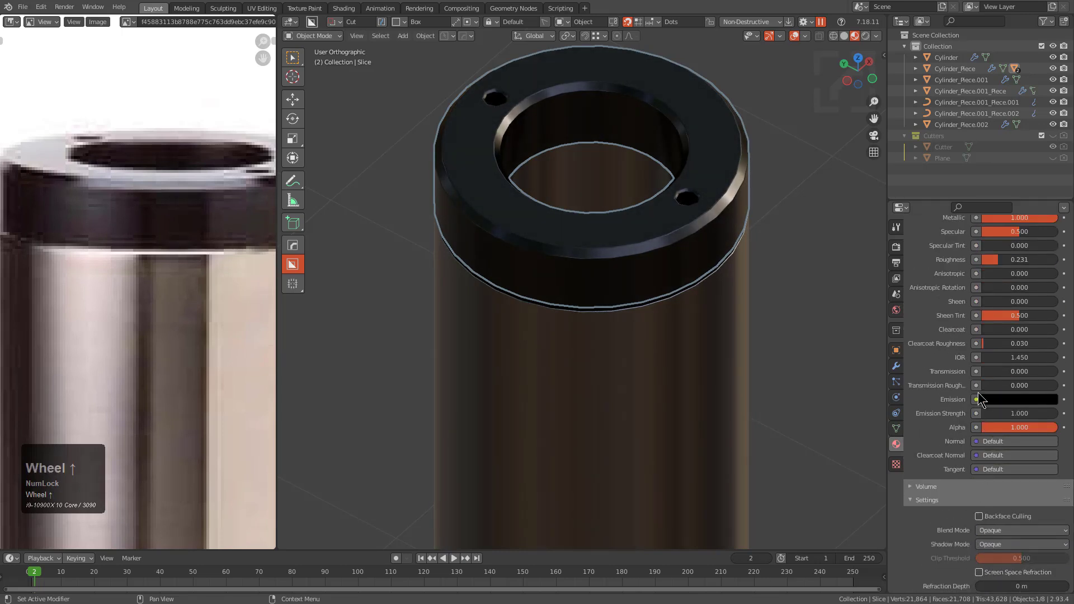
pyautogui.moveTo(994, 330); pyautogui.dragTo(1058, 330)
pyautogui.scroll(-2, 583, 312)
pyautogui.scroll(3, 1003, 386)
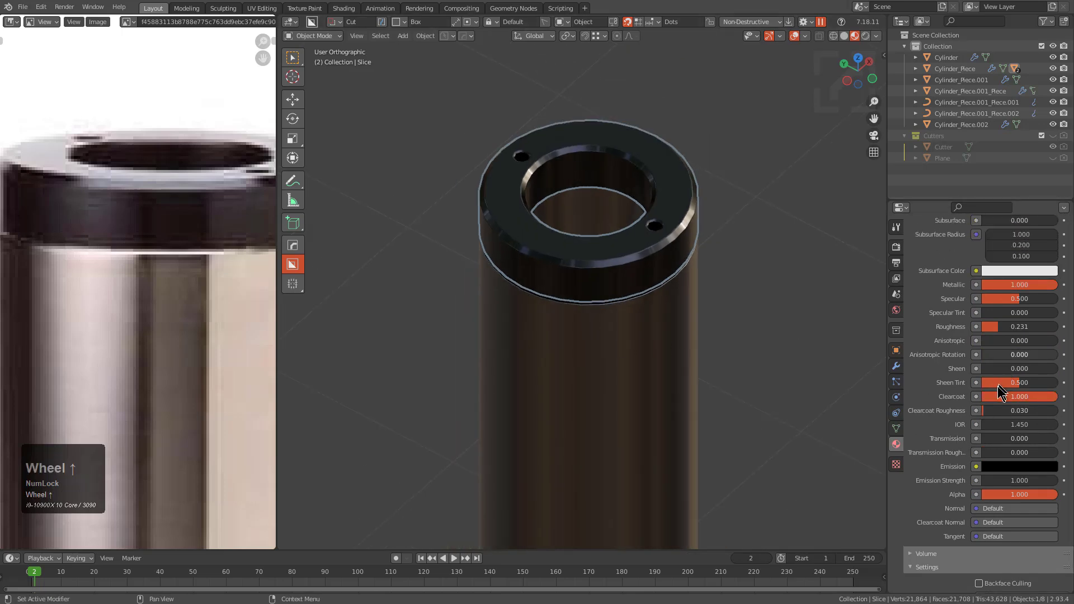
pyautogui.click(991, 414)
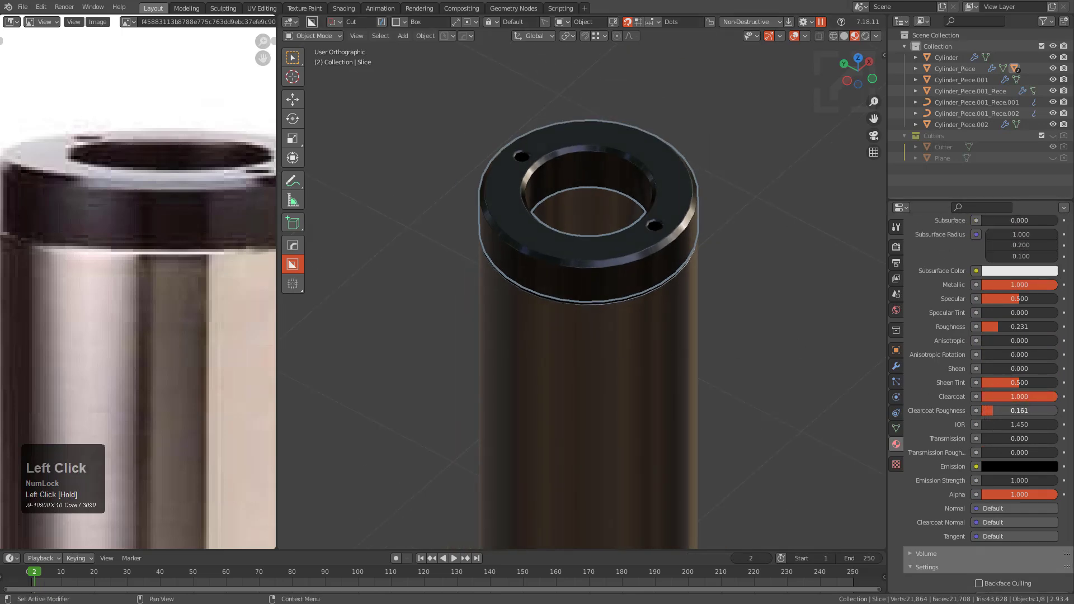
pyautogui.moveTo(527, 353); pyautogui.dragTo(484, 280, button='middle')
pyautogui.scroll(-2, 486, 278)
pyautogui.scroll(-3, 486, 272)
pyautogui.hotkey('alt', 'a')
# - Switch the main cylinder body's material to the Carpaint type with Material Scroll and cycle its random variations to a dark metallic purple
pyautogui.scroll(-1, 611, 270)
pyautogui.keyDown('shift'); pyautogui.moveTo(574, 404); pyautogui.dragTo(591, 328, button='middle'); pyautogui.keyUp('shift')
pyautogui.scroll(2, 596, 291)
pyautogui.moveTo(599, 259); pyautogui.dragTo(660, 291, button='middle')
pyautogui.click(671, 305)
pyautogui.scroll(-5, 194, 275)
pyautogui.moveTo(185, 436); pyautogui.dragTo(182, 218, button='middle')
pyautogui.scroll(4, 741, 261)
pyautogui.hotkey('alt', 'm')
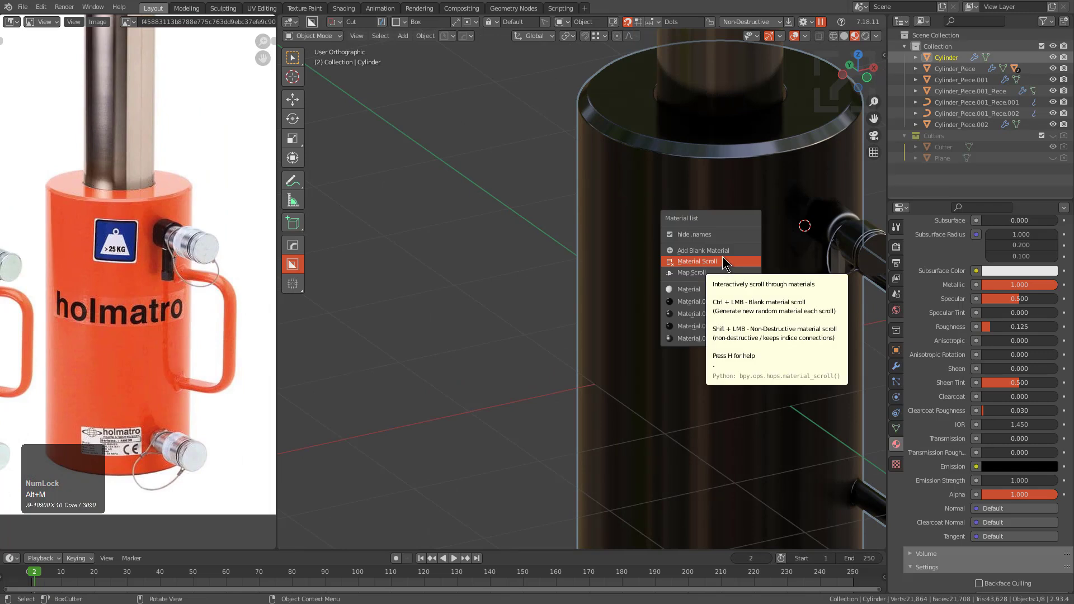
pyautogui.hotkey('alt', 'm')
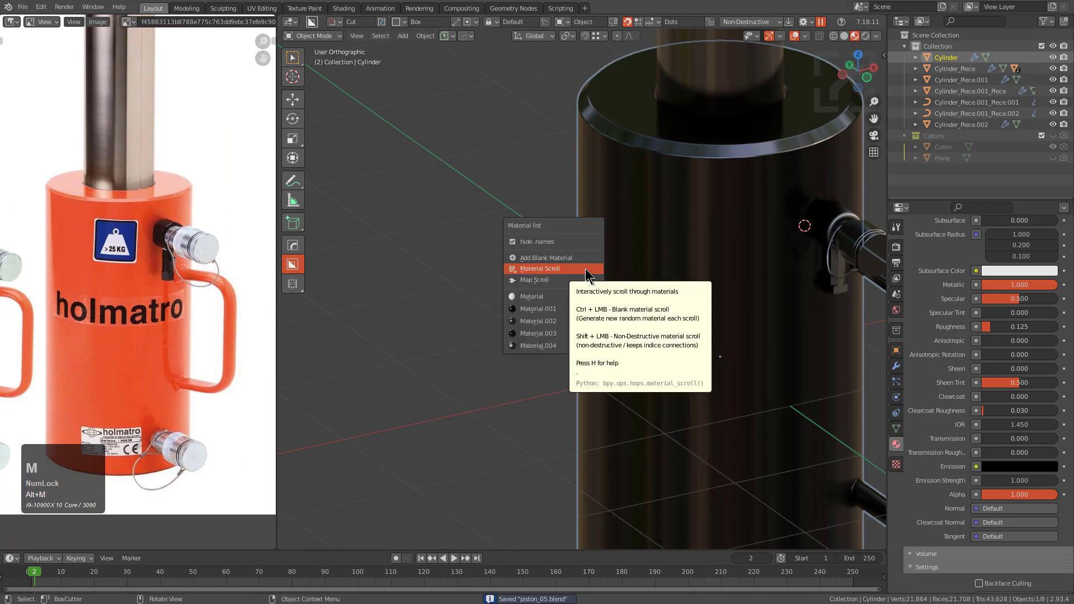
pyautogui.click(585, 269)
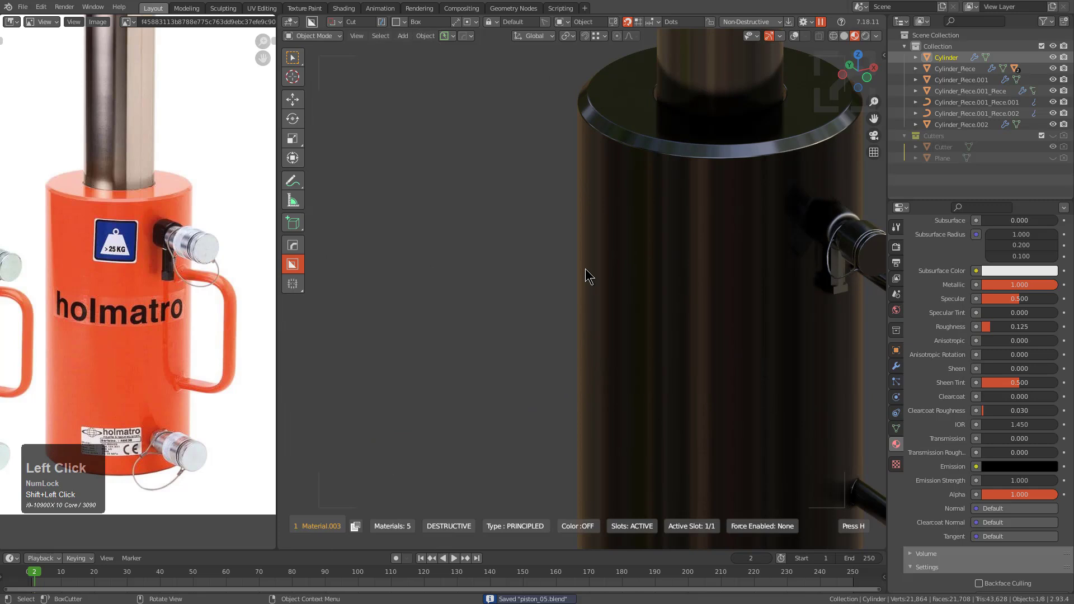
pyautogui.press('t')
pyautogui.scroll(1, 585, 269)
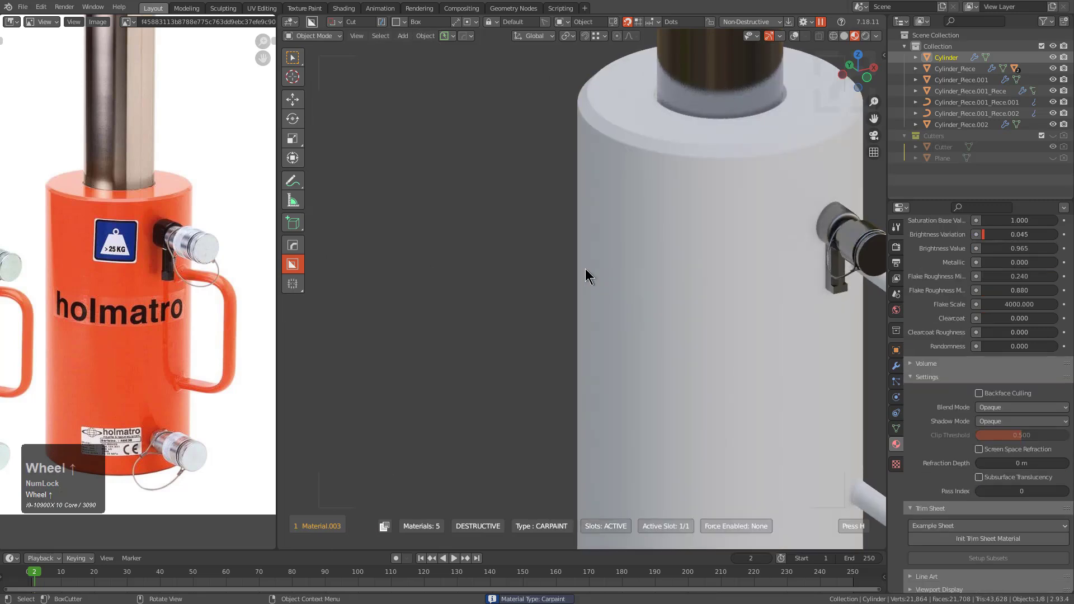
pyautogui.scroll(1, 585, 268)
pyautogui.scroll(3, 585, 269)
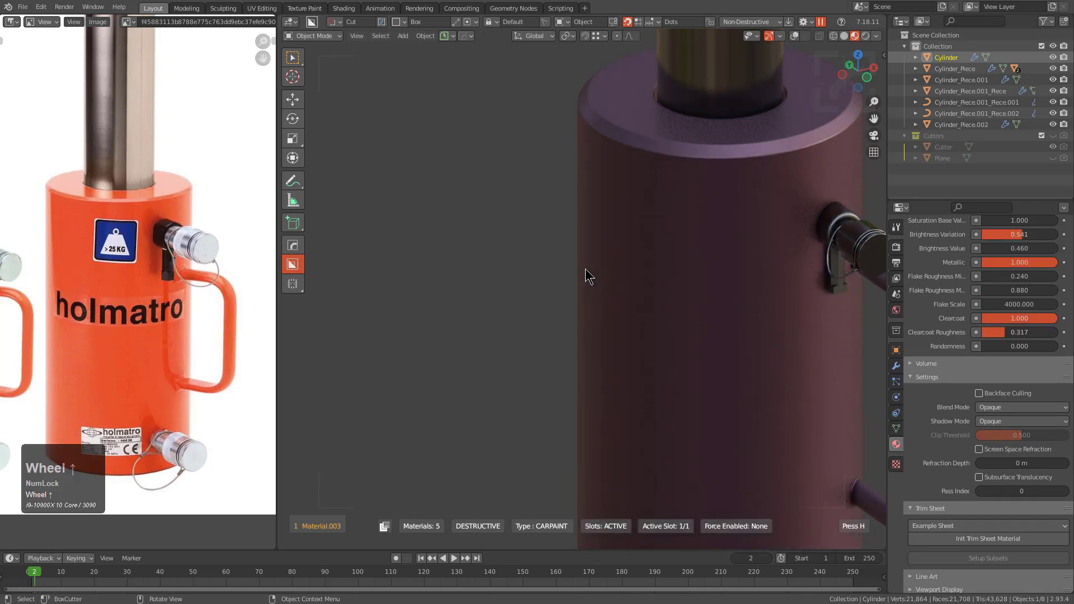
pyautogui.scroll(4, 585, 270)
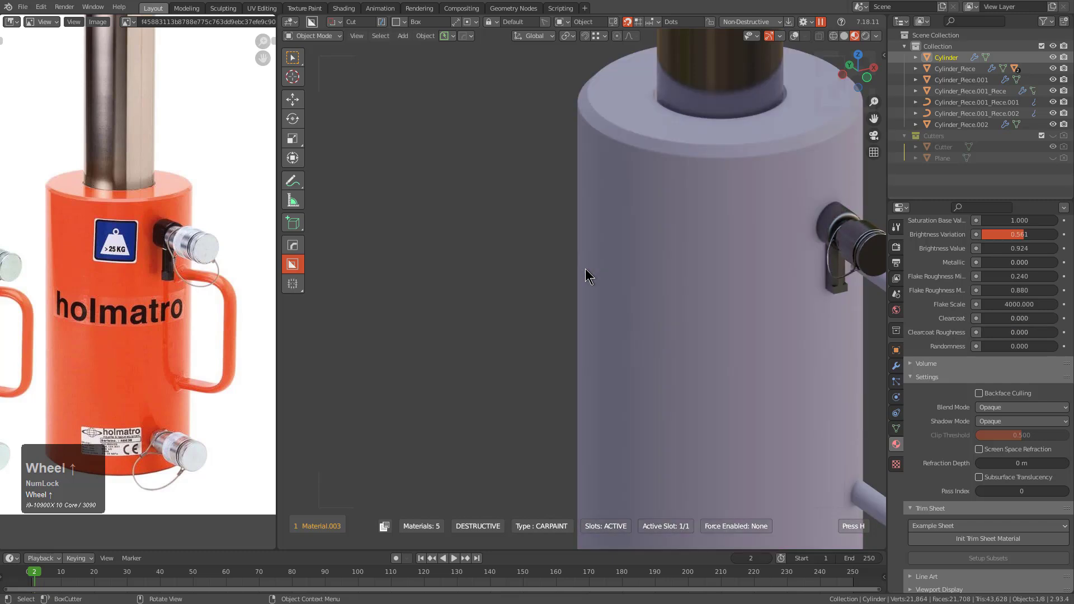
pyautogui.scroll(1, 586, 268)
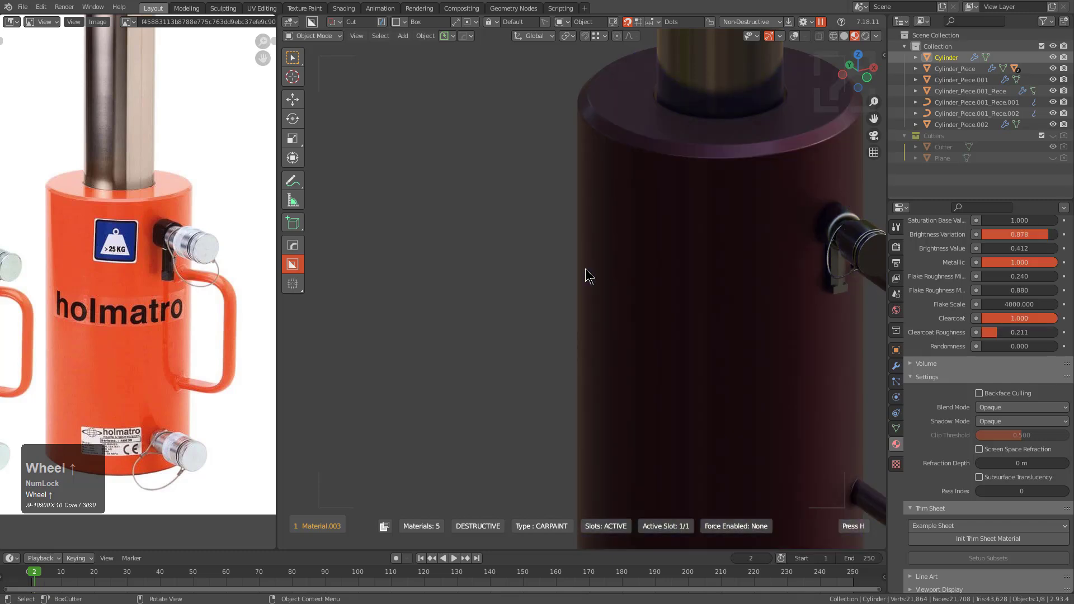
pyautogui.click(585, 269)
# - Set the body's carpaint material to 0 hue variation, 0 saturation variation and about 0.912 brightness value
pyautogui.scroll(-2, 627, 275)
pyautogui.keyDown('shift'); pyautogui.moveTo(730, 292); pyautogui.dragTo(676, 299, button='middle'); pyautogui.keyUp('shift')
pyautogui.hotkey('alt', 'a')
pyautogui.scroll(6, 1032, 299)
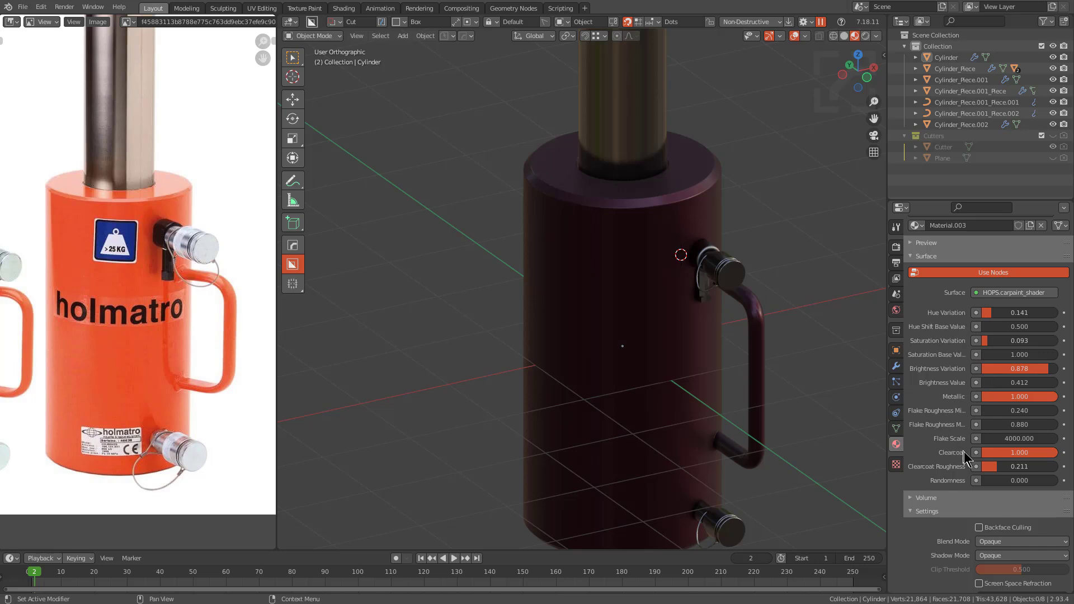
pyautogui.click(976, 294)
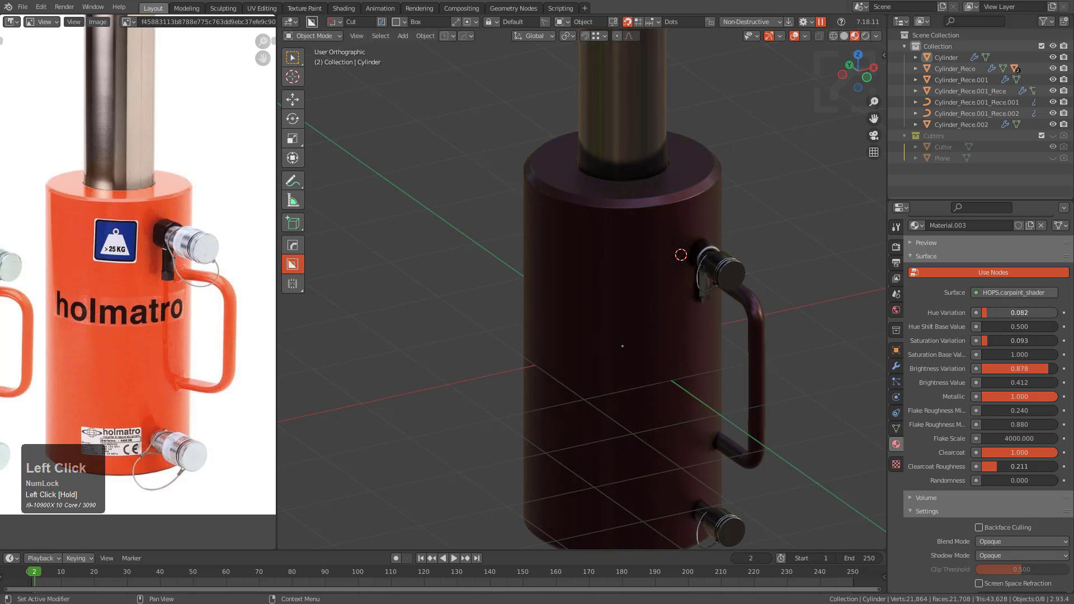
pyautogui.moveTo(991, 345); pyautogui.dragTo(1051, 383)
# - Show the environment background with Adjust Viewport and cycle through its lighting setups on the whole cylinder
pyautogui.moveTo(777, 330); pyautogui.dragTo(690, 263, button='middle')
pyautogui.scroll(-2, 698, 208)
pyautogui.keyDown('shift'); pyautogui.moveTo(698, 208); pyautogui.dragTo(653, 292, button='middle'); pyautogui.keyUp('shift')
pyautogui.scroll(-2, 685, 212)
pyautogui.press('v')
pyautogui.press('s')
pyautogui.press('s')
pyautogui.press('s')
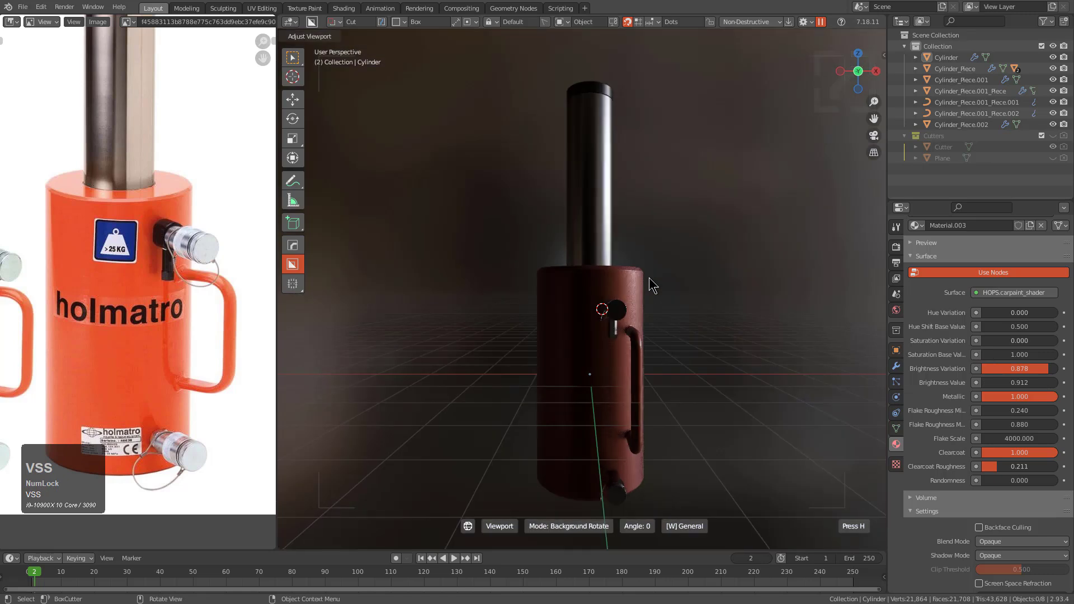
pyautogui.press('s')
pyautogui.press('s')
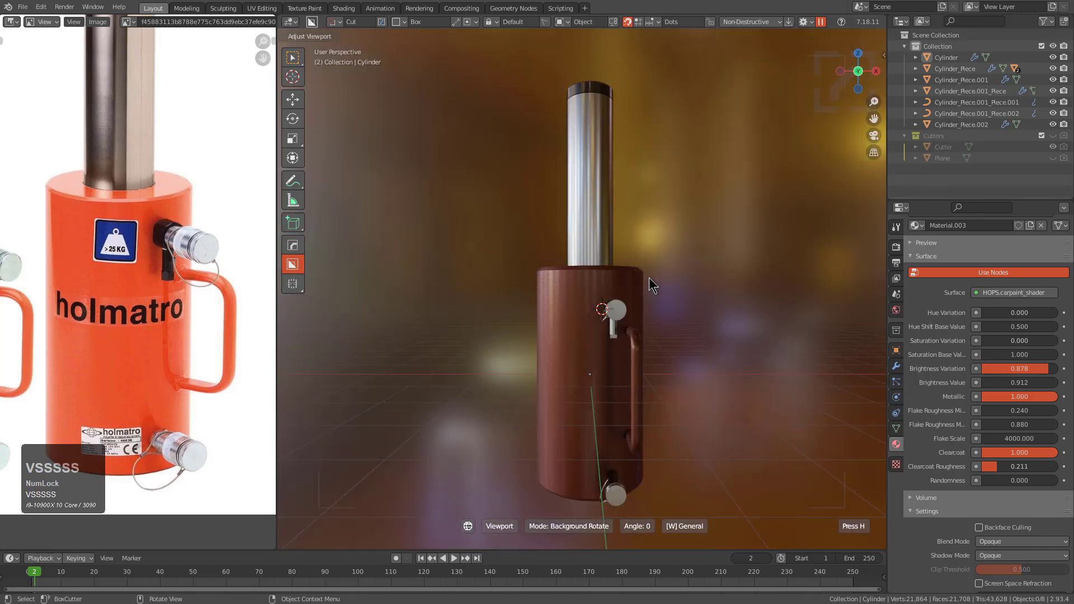
# - Hide the environment background, cycle to a softer lighting setup and rotate the lighting around the cylinder
pyautogui.press('v')
pyautogui.press('s')
pyautogui.press('s')
pyautogui.press('s')
pyautogui.press('s')
pyautogui.press('s')
pyautogui.press('s')
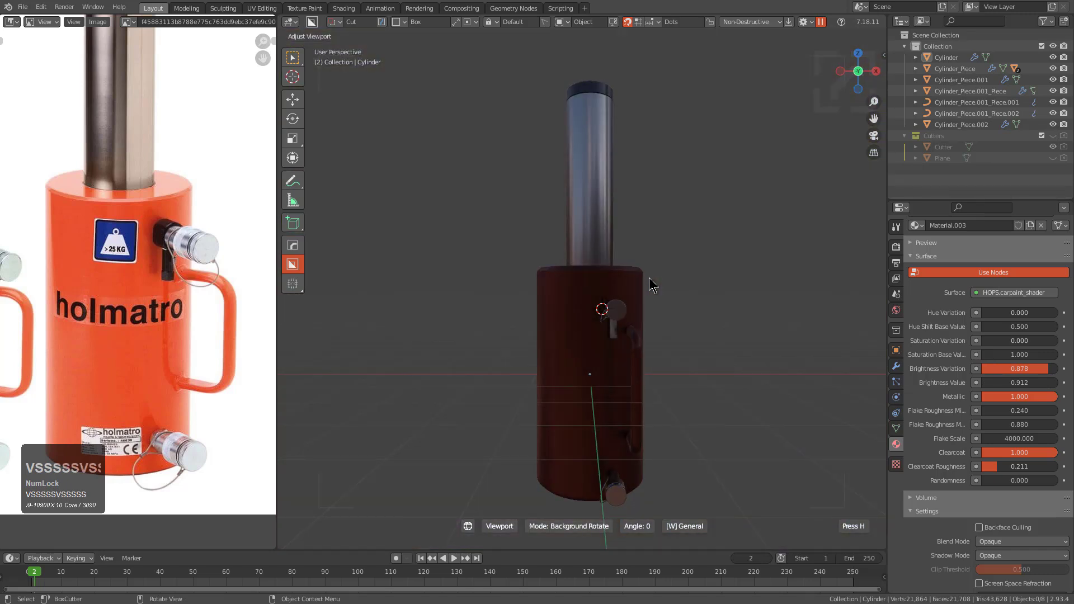
pyautogui.press('a')
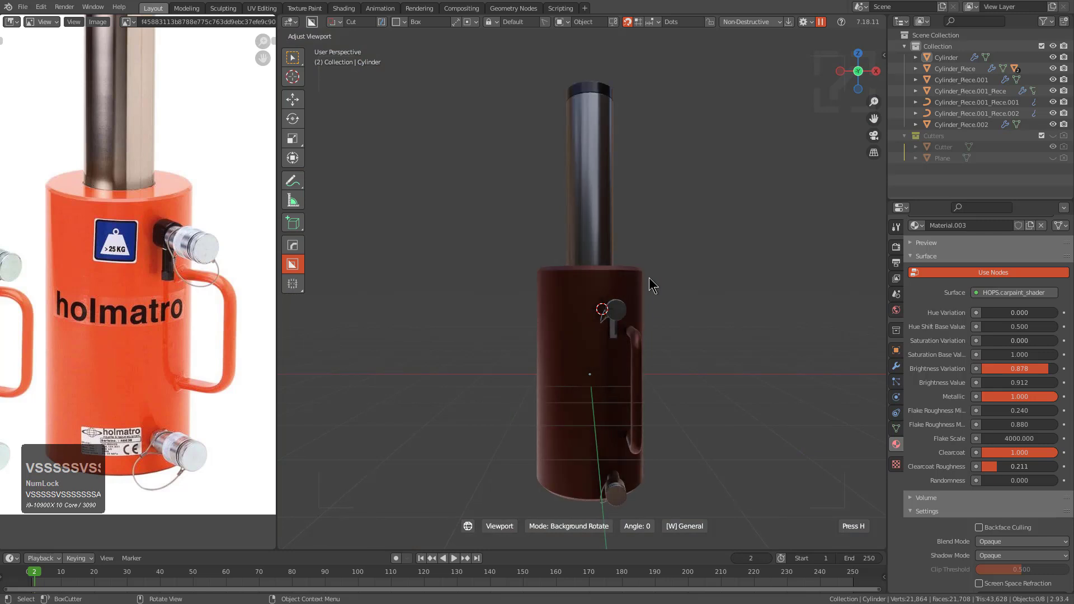
pyautogui.scroll(-3, 662, 251)
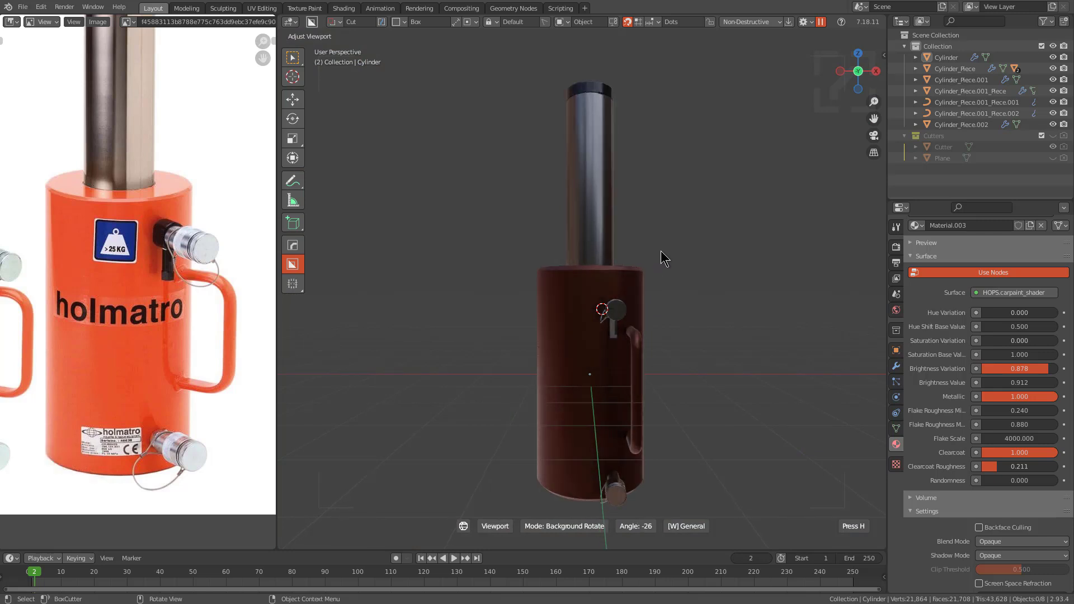
pyautogui.click(662, 262)
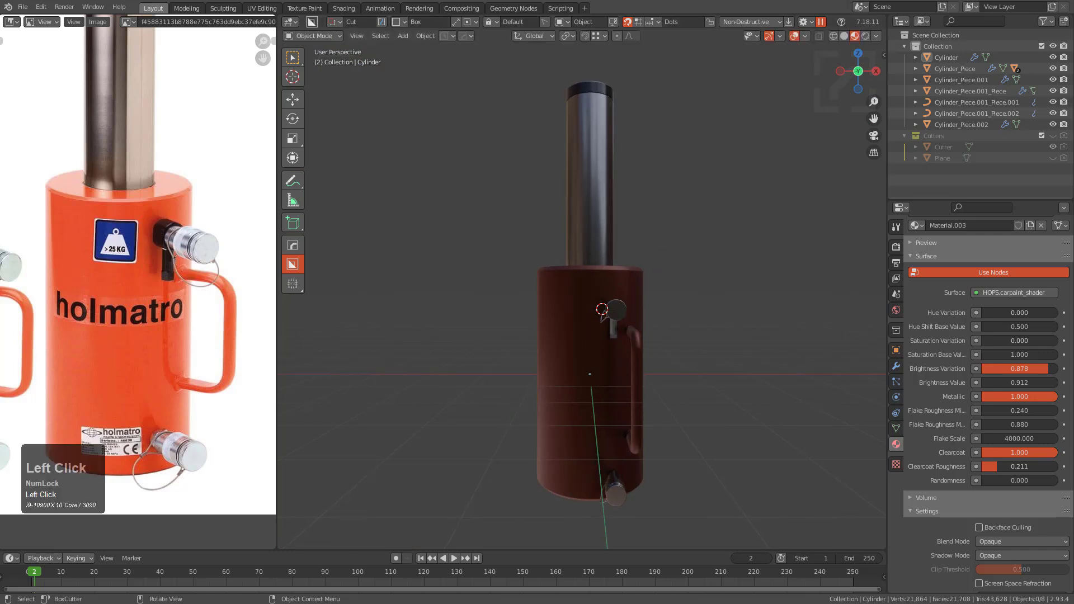
# - Select the main cylinder body and open its material nodes in the Shading workspace
pyautogui.moveTo(618, 379); pyautogui.dragTo(648, 335, button='middle')
pyautogui.click(648, 336)
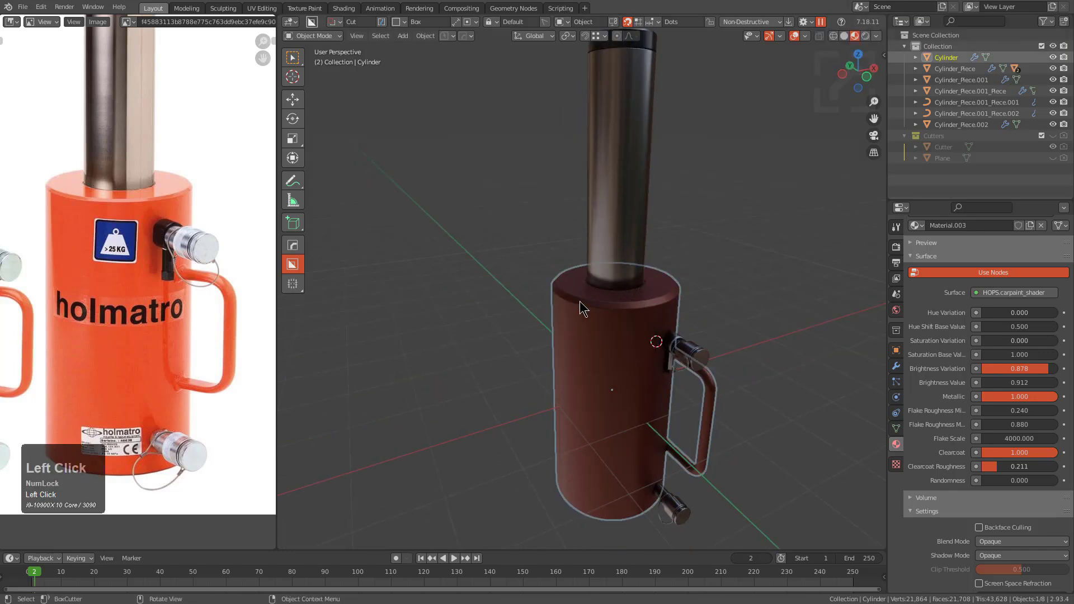
pyautogui.click(344, 8)
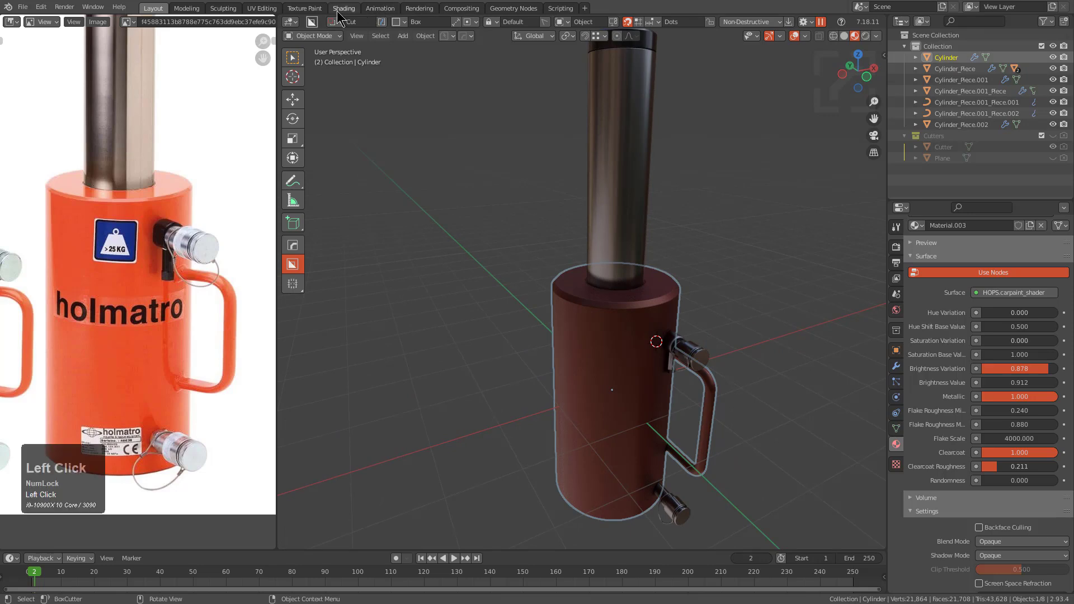
pyautogui.moveTo(377, 479); pyautogui.dragTo(589, 468, button='middle')
pyautogui.scroll(7, 503, 377)
pyautogui.scroll(2, 590, 468)
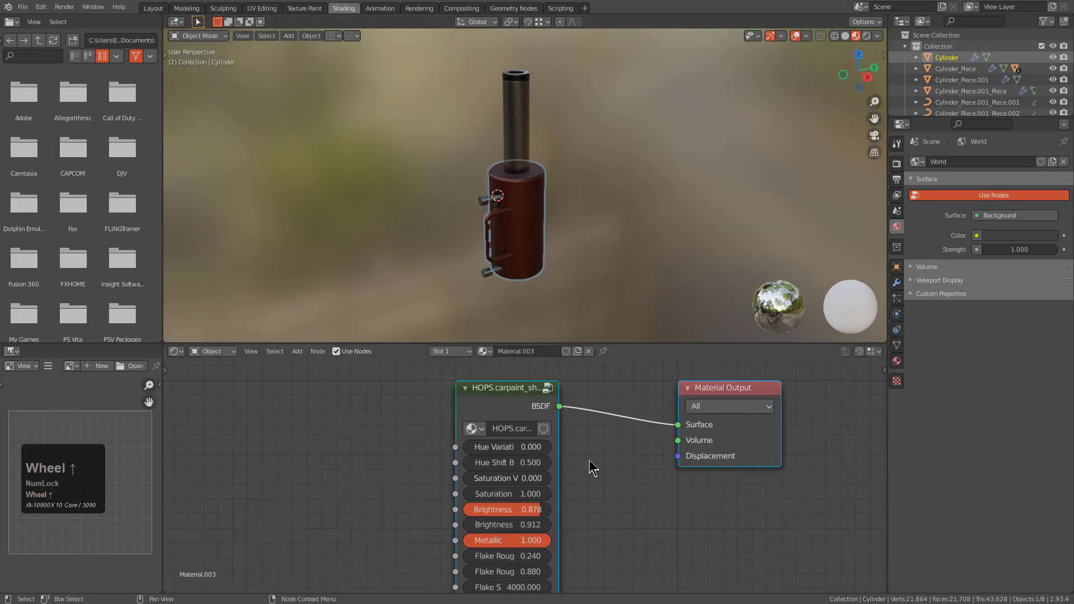
# - Examine the nodes inside the carpaint shader group for its color controls
pyautogui.click(498, 403)
pyautogui.press('Tab')
pyautogui.scroll(-3, 498, 403)
pyautogui.moveTo(498, 403); pyautogui.dragTo(707, 479, button='middle')
pyautogui.scroll(2, 669, 485)
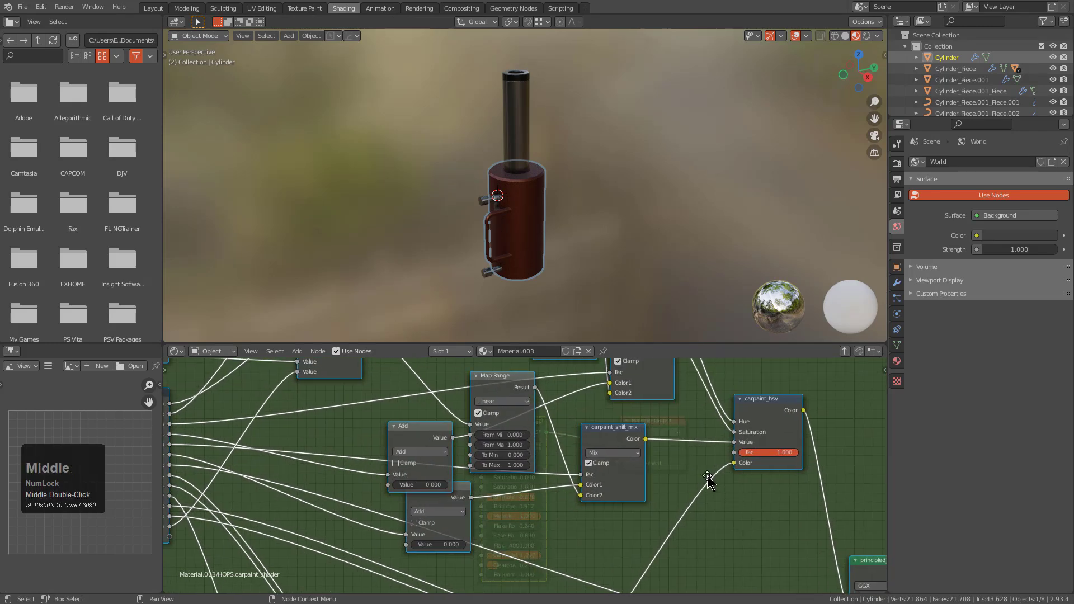
pyautogui.press('Tab')
pyautogui.moveTo(569, 483); pyautogui.dragTo(581, 462, button='middle')
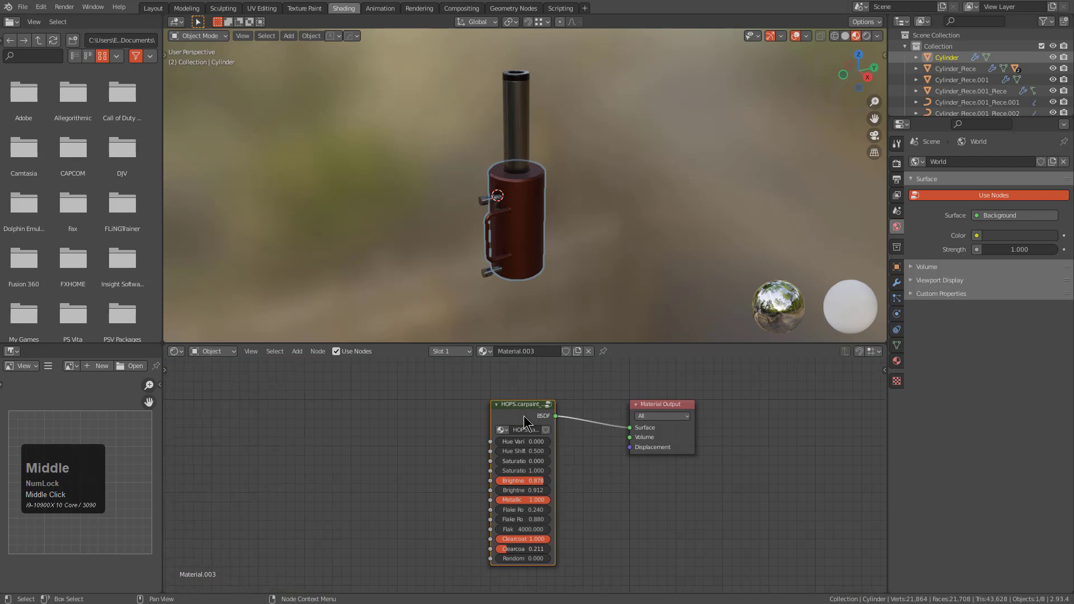
# - Delete the carpaint shader node and assign a new blank material to the cylinder body
pyautogui.press('x')
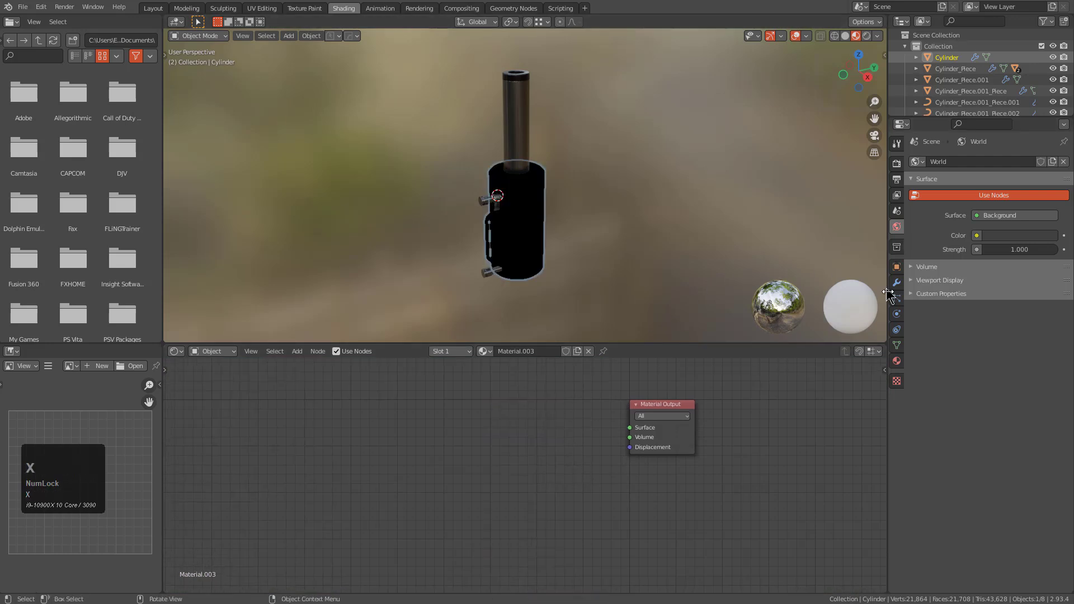
pyautogui.hotkey('alt', 'm')
pyautogui.click(503, 219)
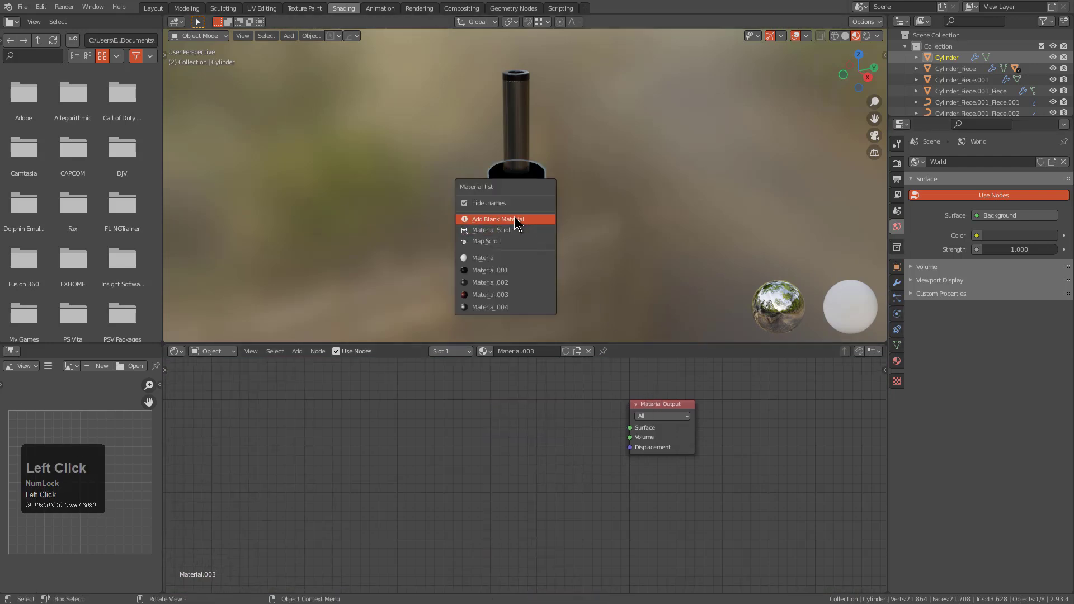
pyautogui.press('KP_Delete')
pyautogui.scroll(3, 641, 153)
pyautogui.moveTo(642, 153)
pyautogui.mouseDown(button='middle')
pyautogui.moveTo(621, 143)
pyautogui.moveTo(644, 140)
pyautogui.mouseUp(button='middle')
# - Give the body's new material 0 metallic, an orange base color and about 0.159 roughness
pyautogui.click(896, 364)
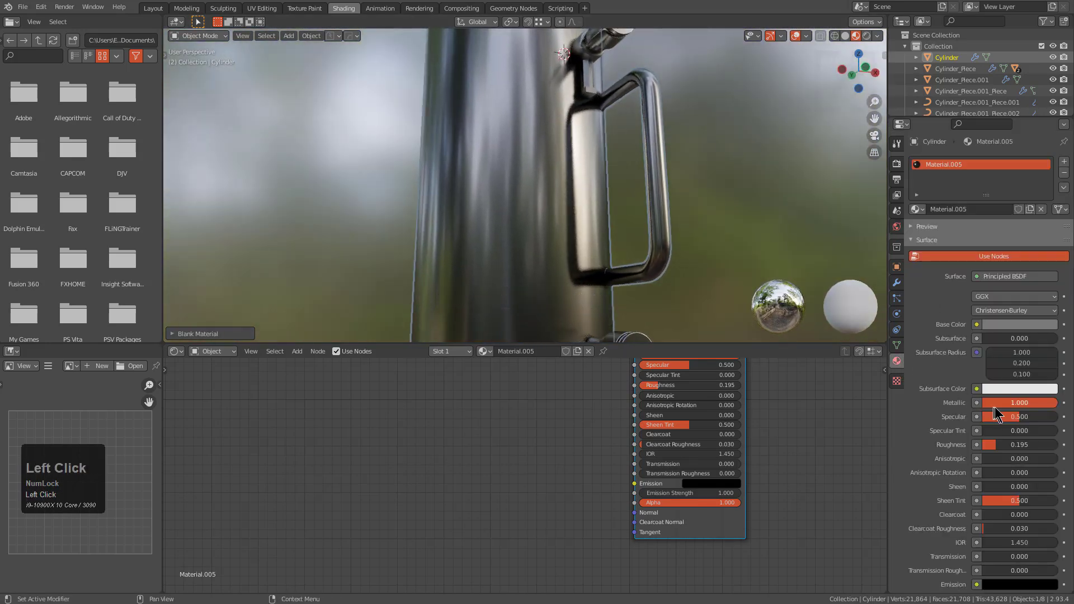
pyautogui.moveTo(1033, 408); pyautogui.dragTo(986, 408)
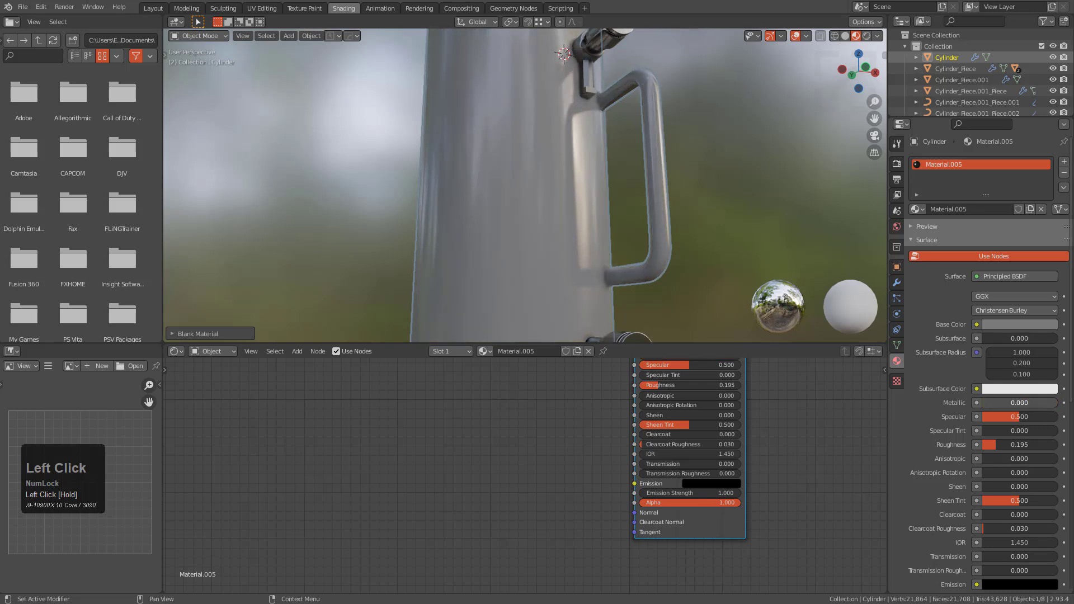
pyautogui.click(1015, 325)
pyautogui.moveTo(995, 239); pyautogui.dragTo(995, 246)
pyautogui.moveTo(1056, 190)
pyautogui.mouseDown()
pyautogui.moveTo(1050, 183)
pyautogui.moveTo(1049, 194)
pyautogui.mouseUp()
pyautogui.moveTo(987, 245); pyautogui.dragTo(978, 241)
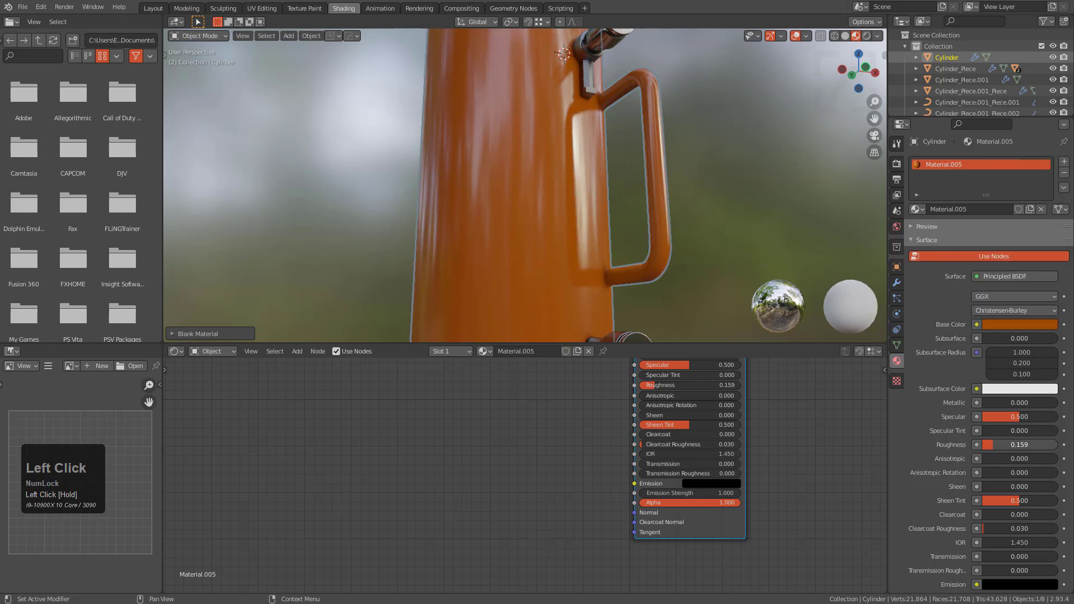
# - Return to the Layout workspace and compare the orange body and handle with the reference photo
pyautogui.click(150, 7)
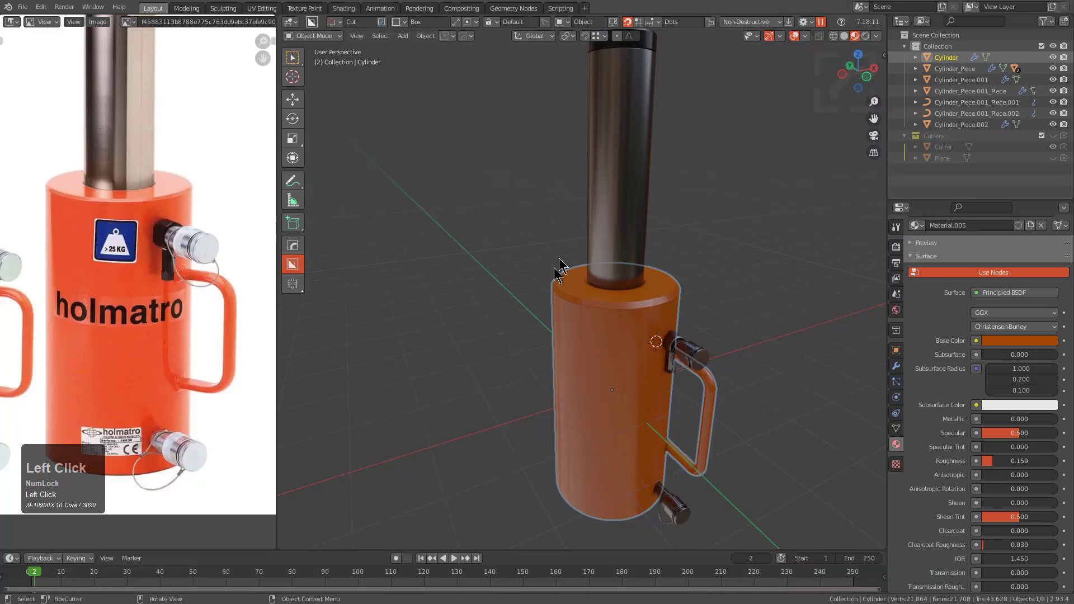
pyautogui.hotkey('alt', 'a')
pyautogui.moveTo(654, 358); pyautogui.dragTo(569, 320, button='middle')
pyautogui.scroll(5, 131, 384)
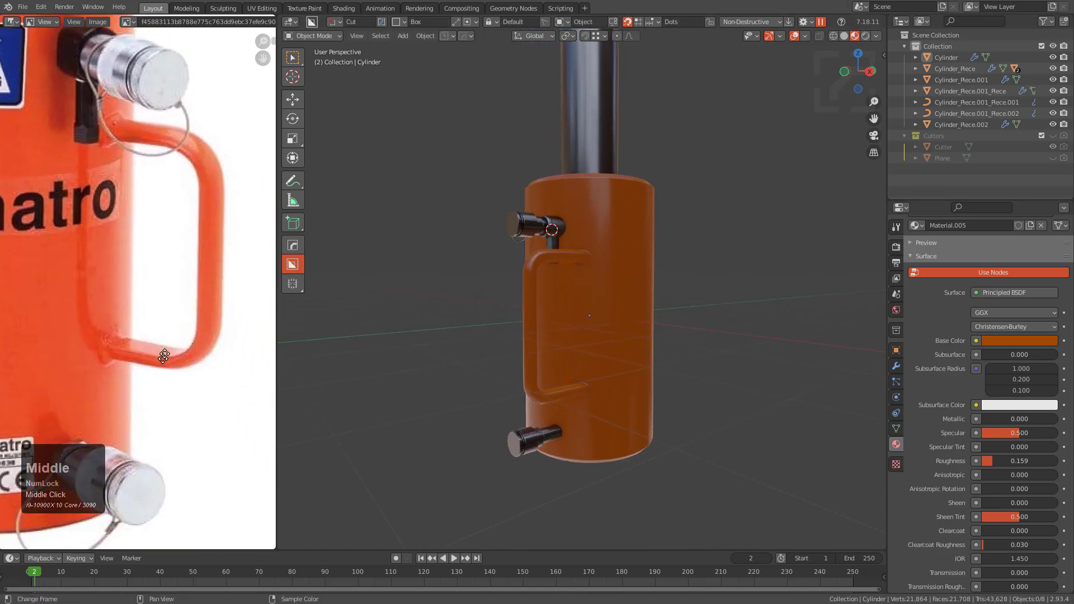
# - Enter mesh editing on the cylinder body and dissolve the extra edge beside the handle's lower joint
pyautogui.scroll(3, 523, 300)
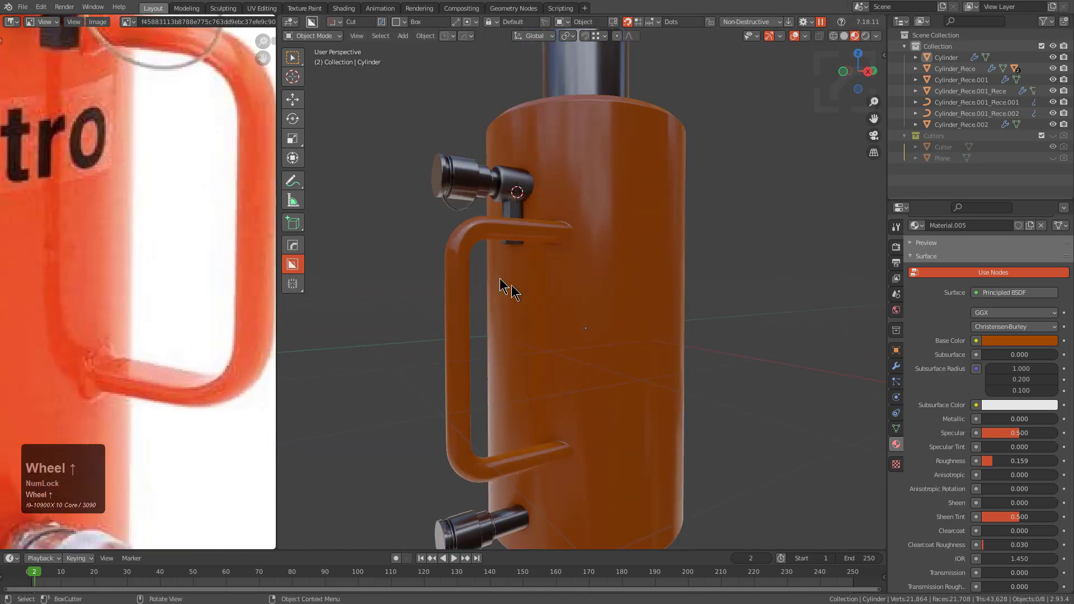
pyautogui.click(460, 260)
pyautogui.press('KP_Decimal')
pyautogui.press('Tab')
pyautogui.moveTo(547, 353); pyautogui.dragTo(615, 348, button='middle')
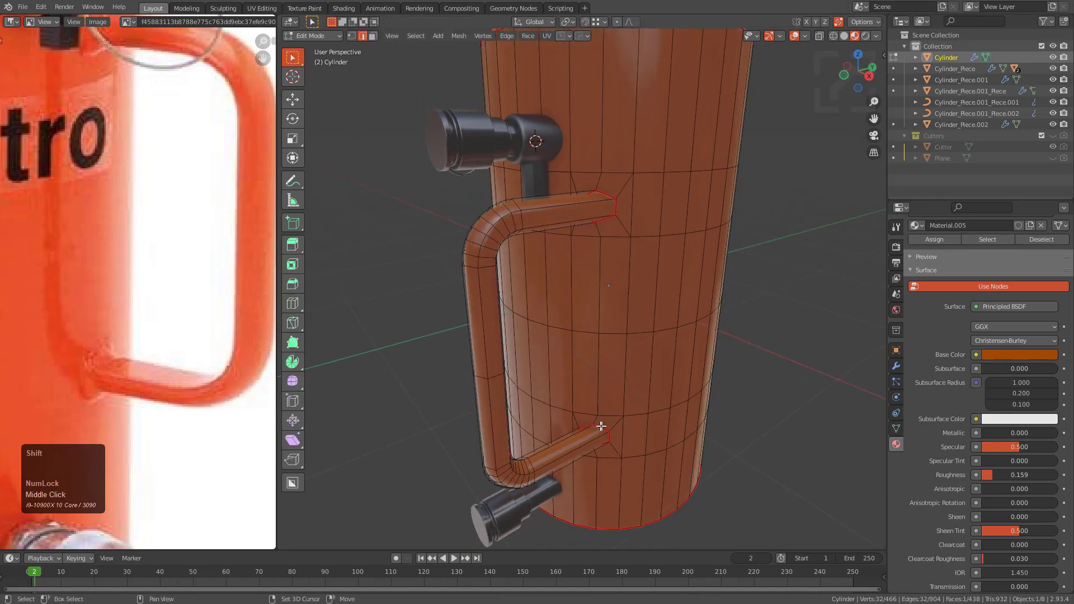
pyautogui.scroll(3, 615, 348)
pyautogui.moveTo(568, 391); pyautogui.dragTo(542, 386, button='middle')
pyautogui.click(635, 372)
pyautogui.hotkey('ctrl', 'x')
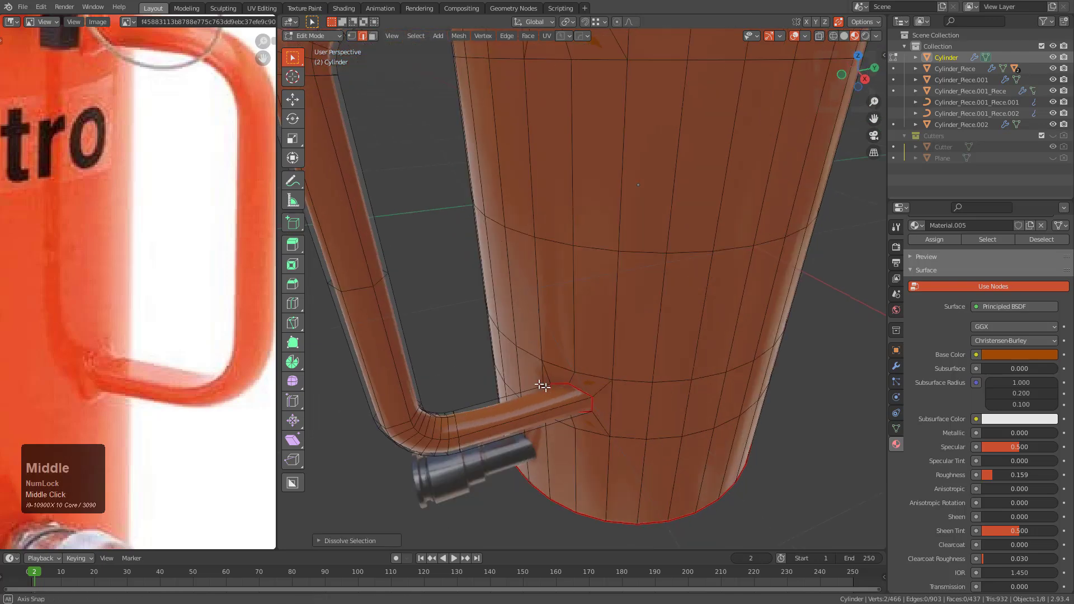
# - Dissolve the lengthwise edge loop running along the inner side of the handle
pyautogui.scroll(-3, 542, 386)
pyautogui.moveTo(567, 312); pyautogui.dragTo(604, 233, button='middle')
pyautogui.moveTo(613, 186); pyautogui.dragTo(510, 240, button='middle')
pyautogui.keyDown('alt'); pyautogui.click(548, 230); pyautogui.keyUp('alt')
pyautogui.hotkey('ctrl', 'x')
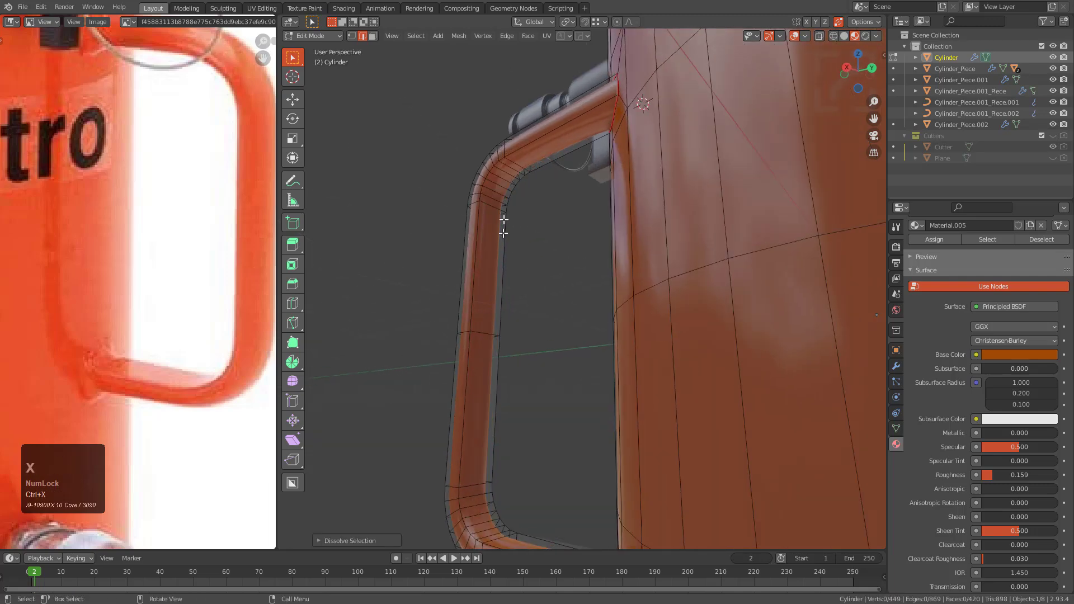
# - Mark the full lengthwise edge path on the near side of the handle as sharp
pyautogui.click(528, 147)
pyautogui.moveTo(528, 146); pyautogui.dragTo(497, 216, button='middle')
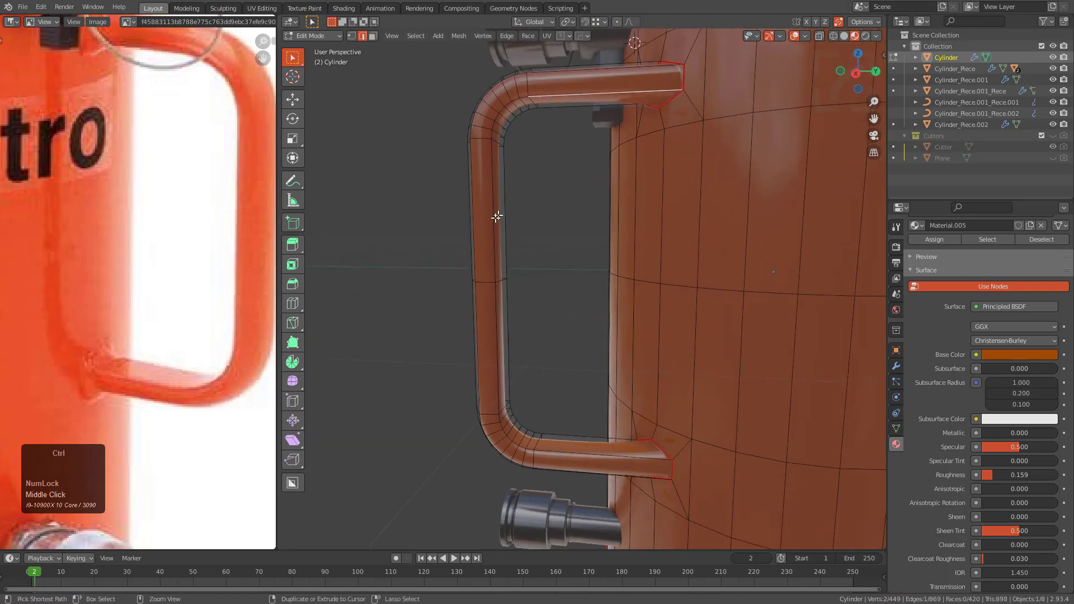
pyautogui.rightClick(626, 451)
pyautogui.click(612, 378)
pyautogui.click(590, 431)
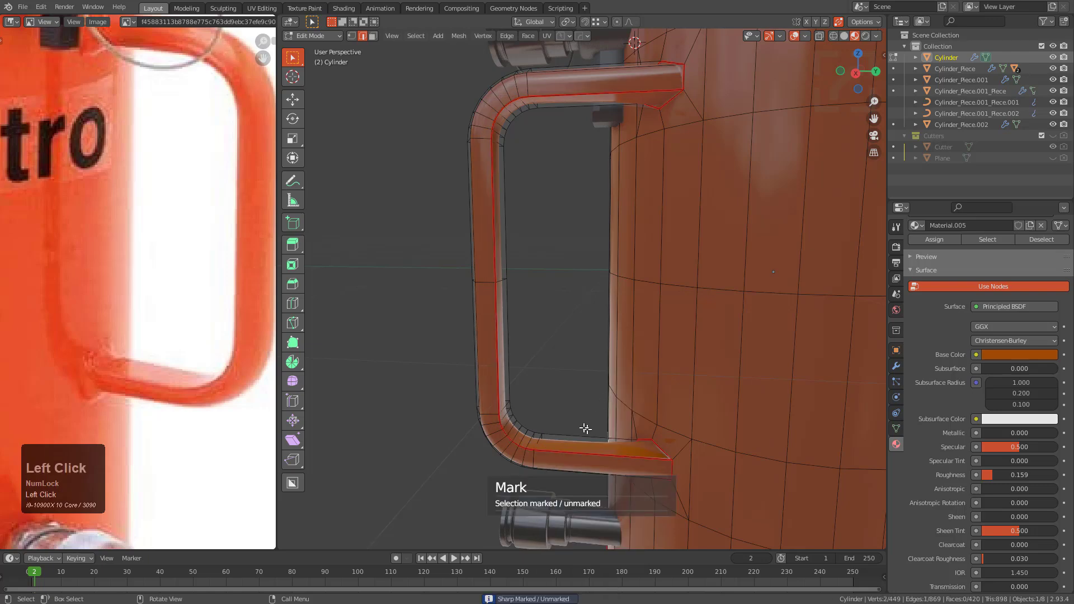
# - Mark the opposite inner edge path of the handle as sharp and check the sharp options and edge commands
pyautogui.moveTo(591, 431); pyautogui.dragTo(558, 442, button='middle')
pyautogui.click(561, 436)
pyautogui.keyDown('ctrl'); pyautogui.click(492, 224); pyautogui.keyUp('ctrl')
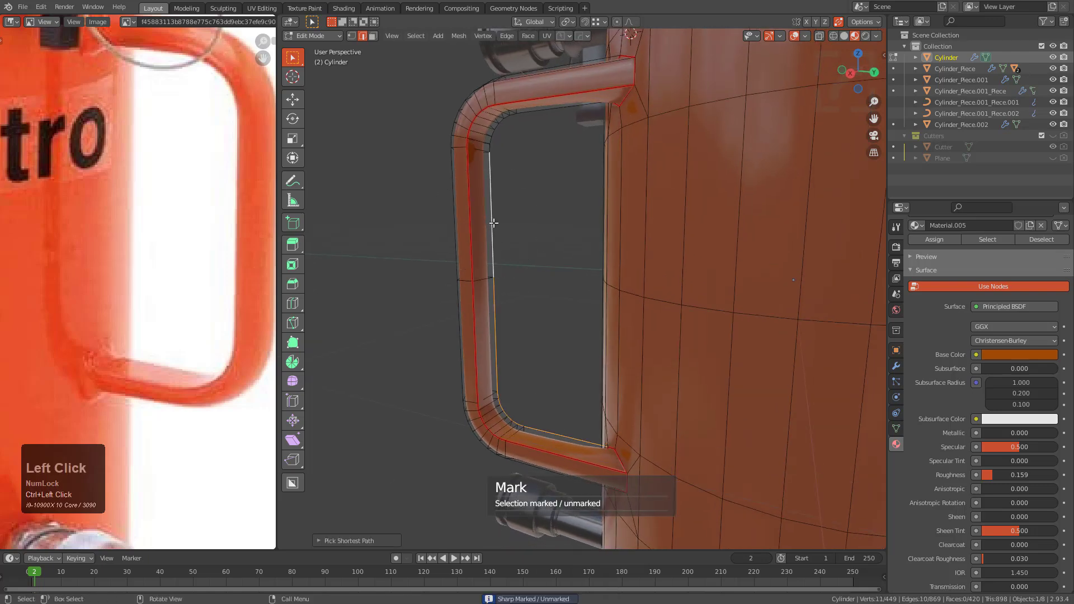
pyautogui.moveTo(554, 146); pyautogui.dragTo(579, 102, button='middle')
pyautogui.keyDown('ctrl'); pyautogui.click(580, 118); pyautogui.keyUp('ctrl')
pyautogui.press('q')
pyautogui.click(579, 117)
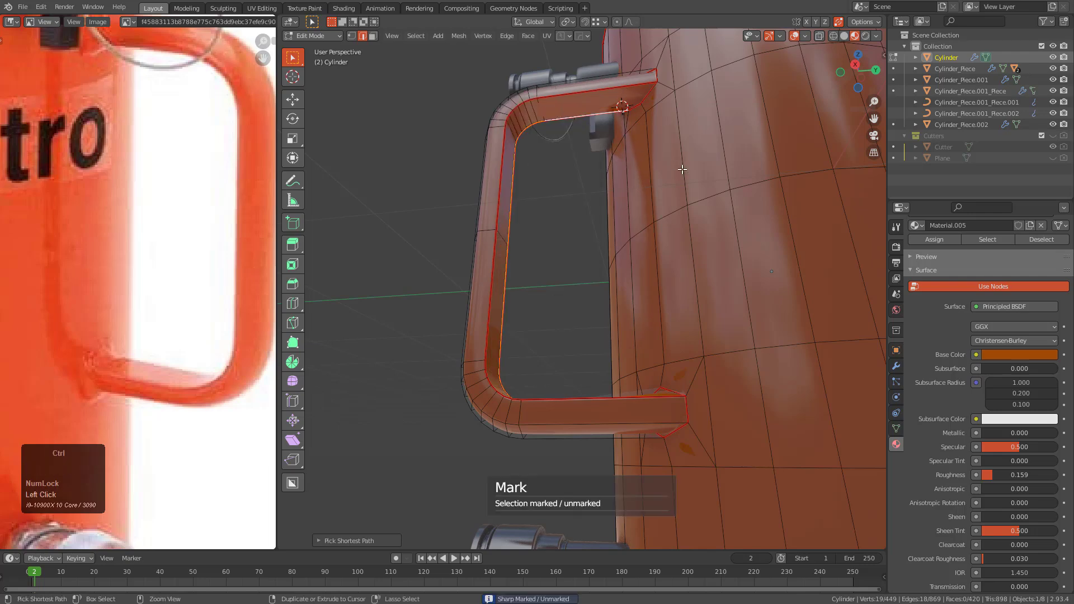
pyautogui.hotkey('ctrl', '`')
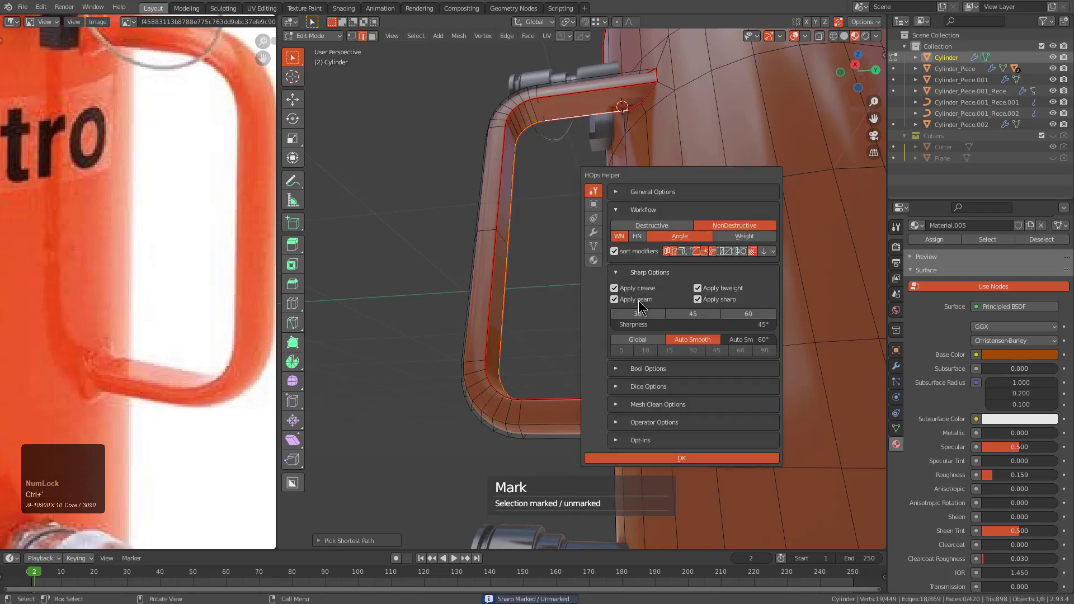
pyautogui.moveTo(417, 238); pyautogui.dragTo(606, 254, button='middle')
pyautogui.hotkey('ctrl', 'e')
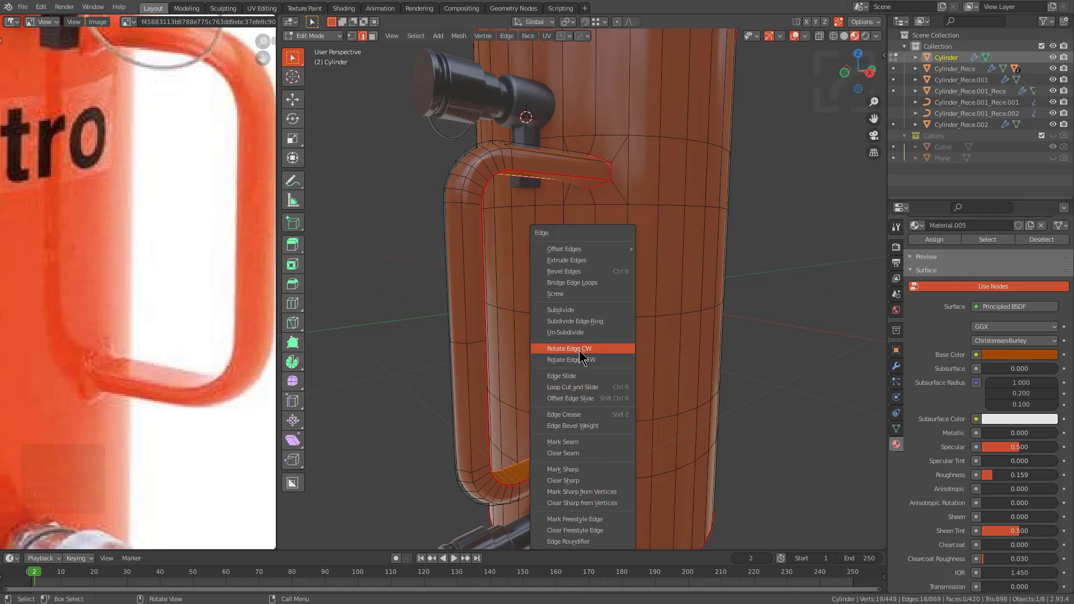
# - Slide the vertex below the upper handle joint onto the neighboring body loop vertex and connect it to the joint's corner
pyautogui.moveTo(590, 223)
pyautogui.mouseDown(button='middle')
pyautogui.moveTo(602, 182)
pyautogui.moveTo(597, 229)
pyautogui.moveTo(587, 213)
pyautogui.mouseUp(button='middle')
pyautogui.scroll(2, 602, 182)
pyautogui.scroll(1, 603, 235)
pyautogui.press('2')
pyautogui.press('1')
pyautogui.click(587, 214)
pyautogui.press('g')
pyautogui.press('g')
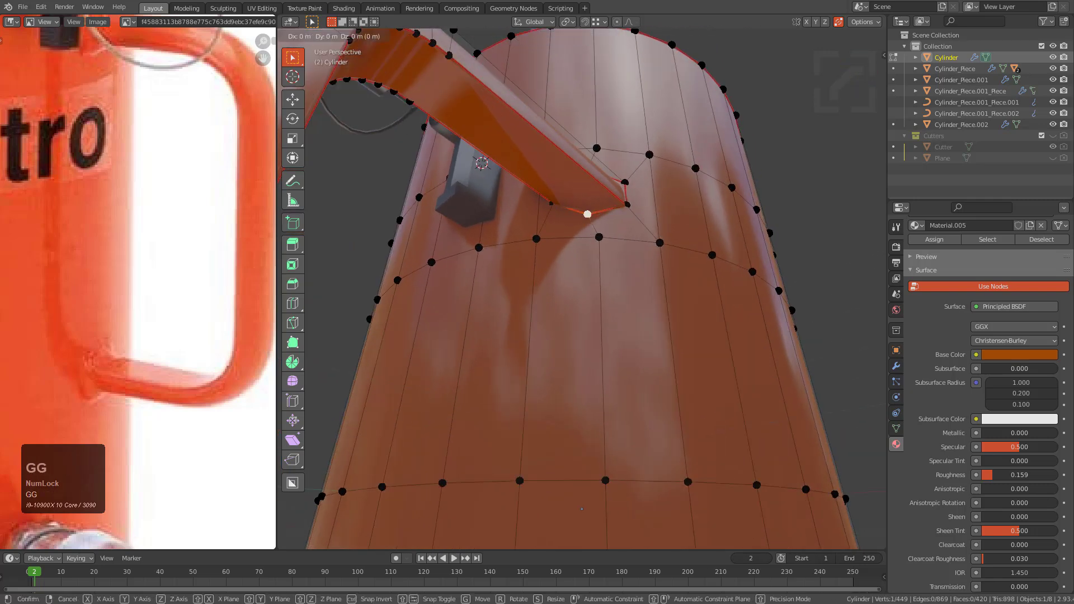
pyautogui.click(588, 249)
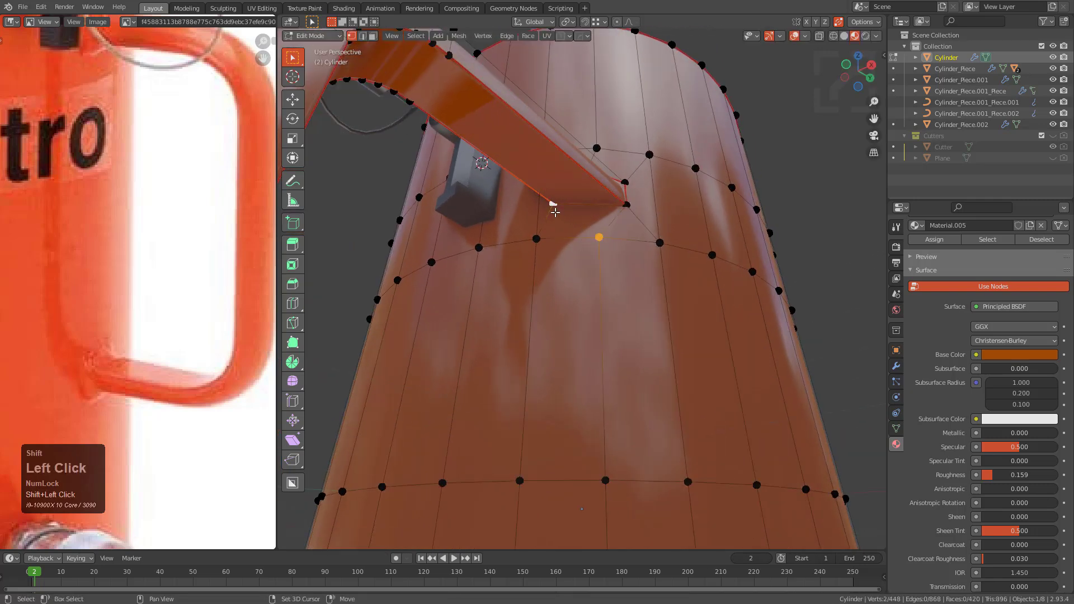
pyautogui.hotkey('alt', 'a')
# - Slide the lower handle joint's vertex onto the nearby body loop, connect it to the joint's corner and leave mesh editing
pyautogui.moveTo(605, 232); pyautogui.dragTo(596, 331, button='middle')
pyautogui.scroll(3, 608, 357)
pyautogui.scroll(2, 596, 331)
pyautogui.click(594, 332)
pyautogui.press('g')
pyautogui.press('g')
pyautogui.click(596, 331)
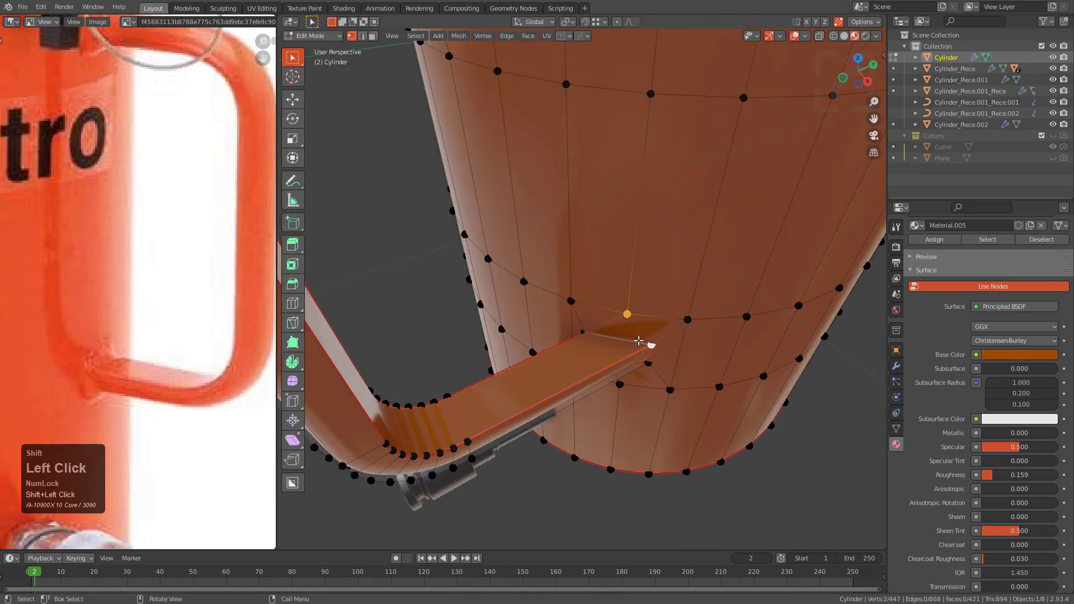
pyautogui.press('j')
pyautogui.moveTo(639, 341); pyautogui.dragTo(750, 297, button='middle')
pyautogui.hotkey('alt', 'a')
pyautogui.press('Tab')
# - Inspect the whole cylinder and bring the reference photo's body and upper fitting into view for comparison
pyautogui.scroll(-2, 643, 334)
pyautogui.scroll(-3, 628, 340)
pyautogui.scroll(-4, 750, 297)
pyautogui.hotkey('alt', 'a')
pyautogui.moveTo(676, 314); pyautogui.dragTo(547, 338, button='middle')
pyautogui.scroll(-1, 546, 337)
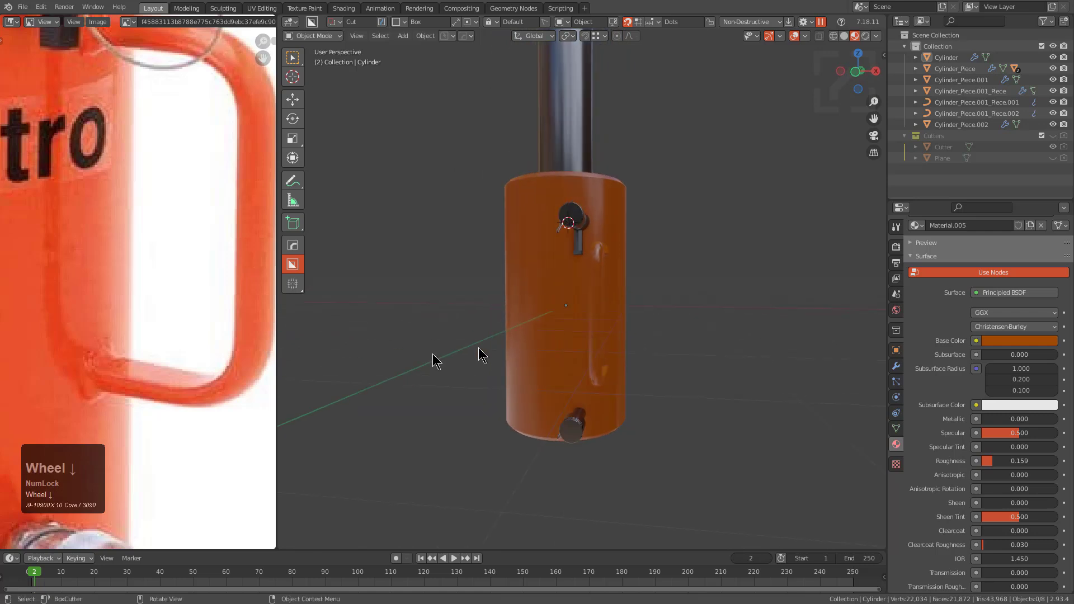
pyautogui.scroll(-2, 185, 374)
pyautogui.moveTo(184, 365); pyautogui.dragTo(241, 376, button='middle')
pyautogui.scroll(-3, 184, 313)
pyautogui.moveTo(117, 270); pyautogui.dragTo(157, 323, button='middle')
pyautogui.scroll(2, 149, 263)
pyautogui.moveTo(149, 263); pyautogui.dragTo(162, 296, button='middle')
# - Give the upper elbow fitting's material a near-black base color and about 0.169 roughness
pyautogui.moveTo(671, 324); pyautogui.dragTo(688, 280, button='middle')
pyautogui.scroll(4, 609, 324)
pyautogui.keyDown('shift'); pyautogui.moveTo(688, 280); pyautogui.dragTo(593, 263, button='middle'); pyautogui.keyUp('shift')
pyautogui.scroll(3, 638, 260)
pyautogui.scroll(2, 592, 260)
pyautogui.click(592, 259)
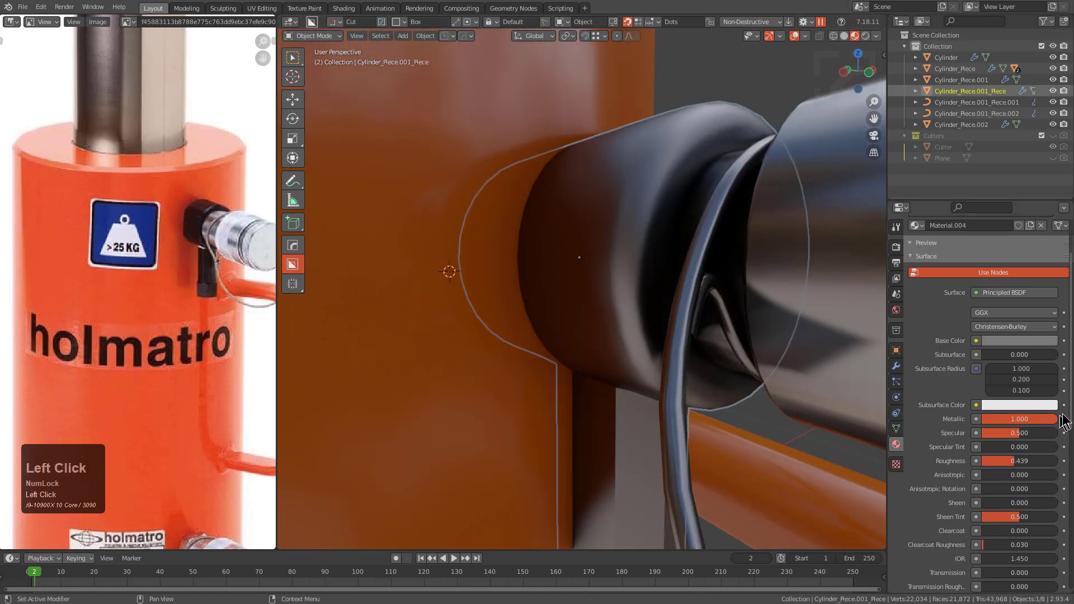
pyautogui.click(1028, 341)
pyautogui.moveTo(1047, 244); pyautogui.dragTo(1048, 242)
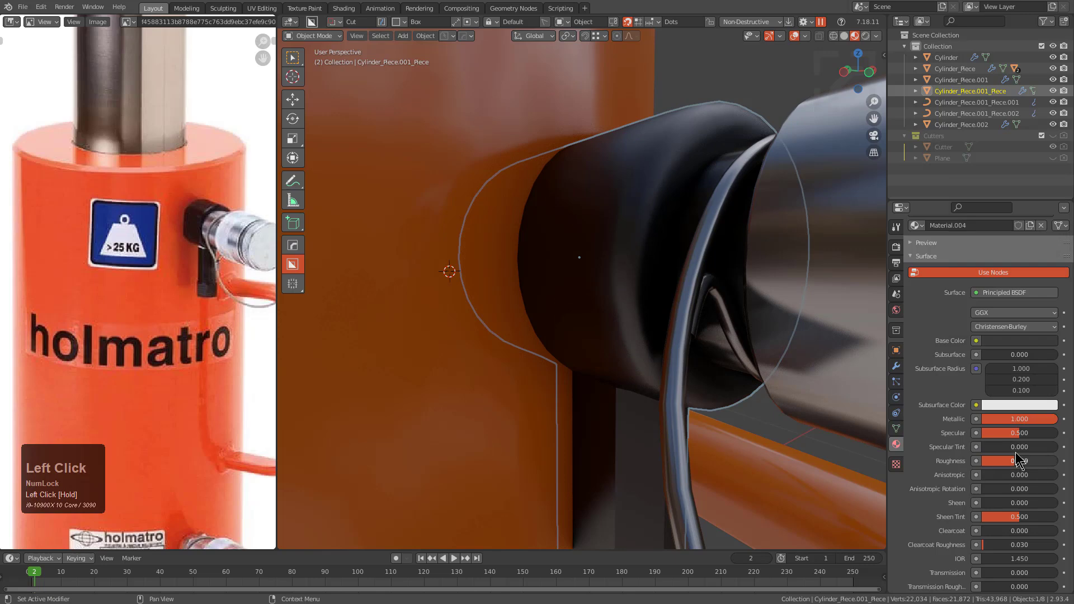
pyautogui.moveTo(1017, 464); pyautogui.dragTo(985, 465)
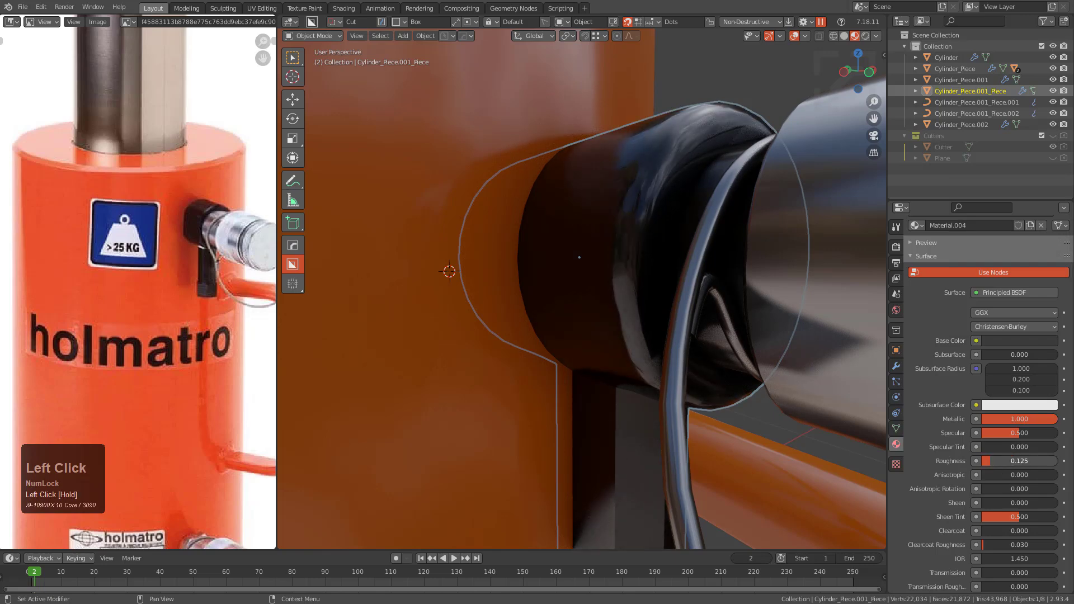
# - Add a 3-segment bevel about 0.0068 wide with a 30° angle limit to the elbow fitting
pyautogui.scroll(-5, 602, 398)
pyautogui.moveTo(619, 321); pyautogui.dragTo(620, 302, button='middle')
pyautogui.scroll(5, 620, 292)
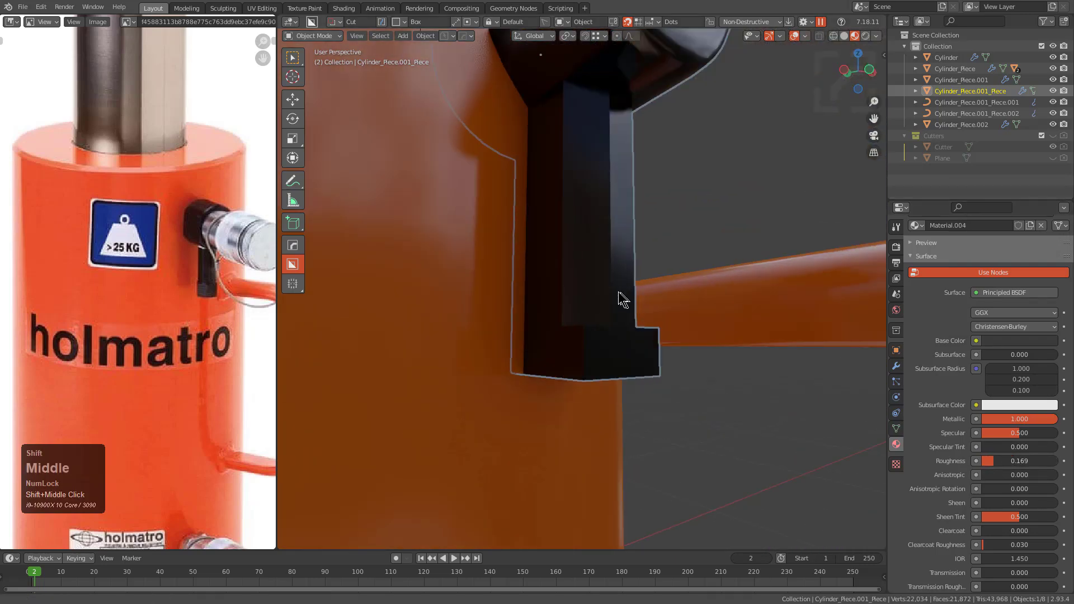
pyautogui.press('q')
pyautogui.keyDown('ctrl'); pyautogui.click(663, 261); pyautogui.keyUp('ctrl')
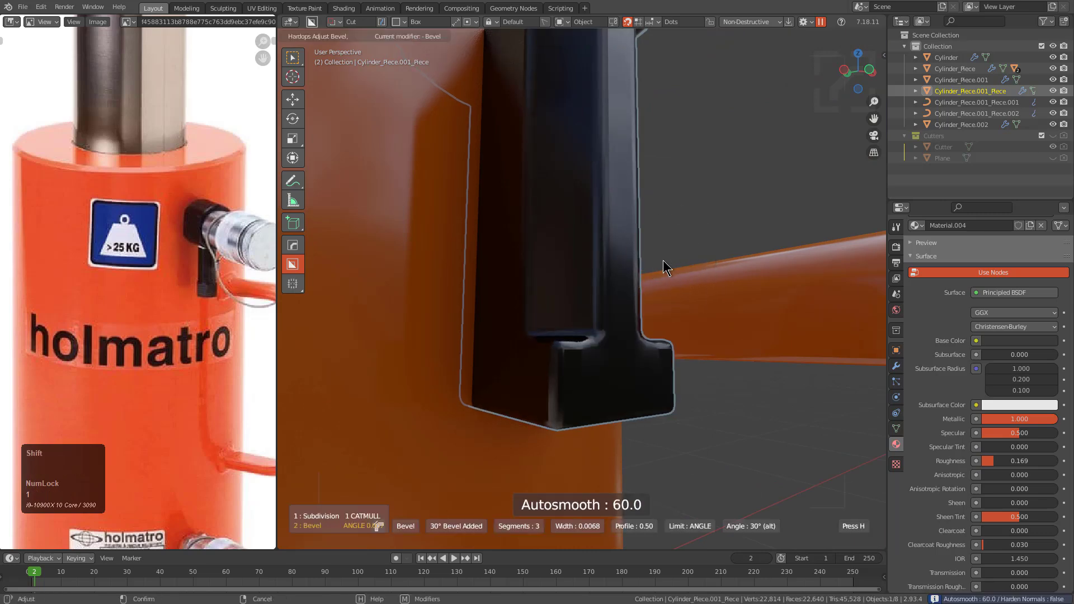
pyautogui.press('q')
pyautogui.keyDown('alt'); pyautogui.click(653, 248); pyautogui.keyUp('alt')
pyautogui.keyDown('alt'); pyautogui.scroll(-2, 651, 244); pyautogui.keyUp('alt')
pyautogui.hotkey('alt', 'a')
# - Select the cylinder body and show it in front orthographic view
pyautogui.scroll(-7, 648, 252)
pyautogui.moveTo(648, 252); pyautogui.dragTo(560, 295, button='middle')
pyautogui.scroll(-4, 629, 289)
pyautogui.scroll(3, 625, 387)
pyautogui.moveTo(626, 387); pyautogui.dragTo(610, 304, button='middle')
pyautogui.click(630, 421)
pyautogui.press('KP_Decimal')
pyautogui.scroll(-3, 576, 278)
pyautogui.press('KP_1')
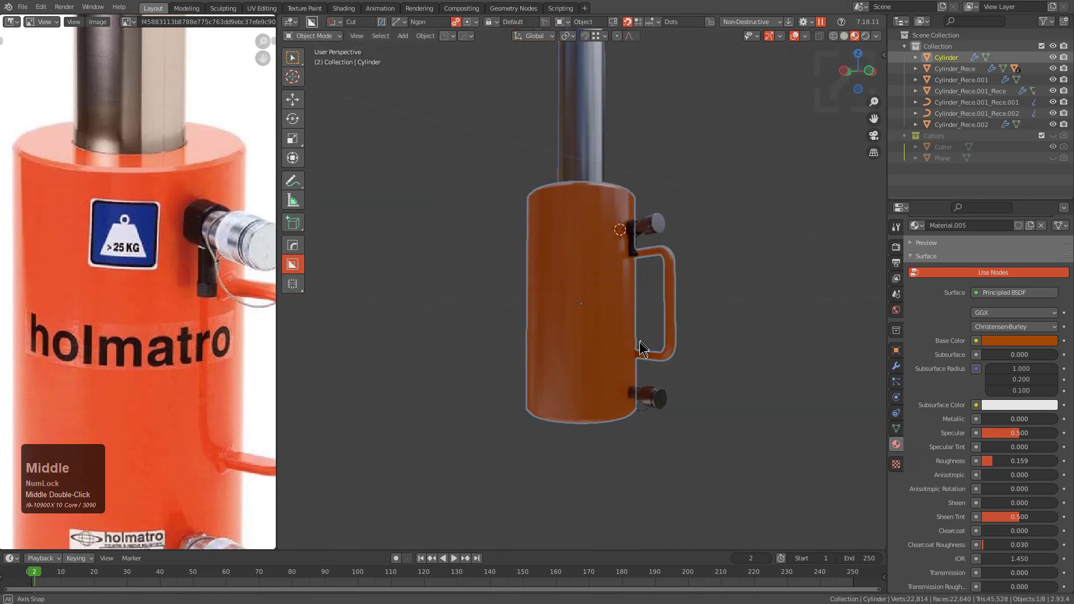
pyautogui.press('KP_5')
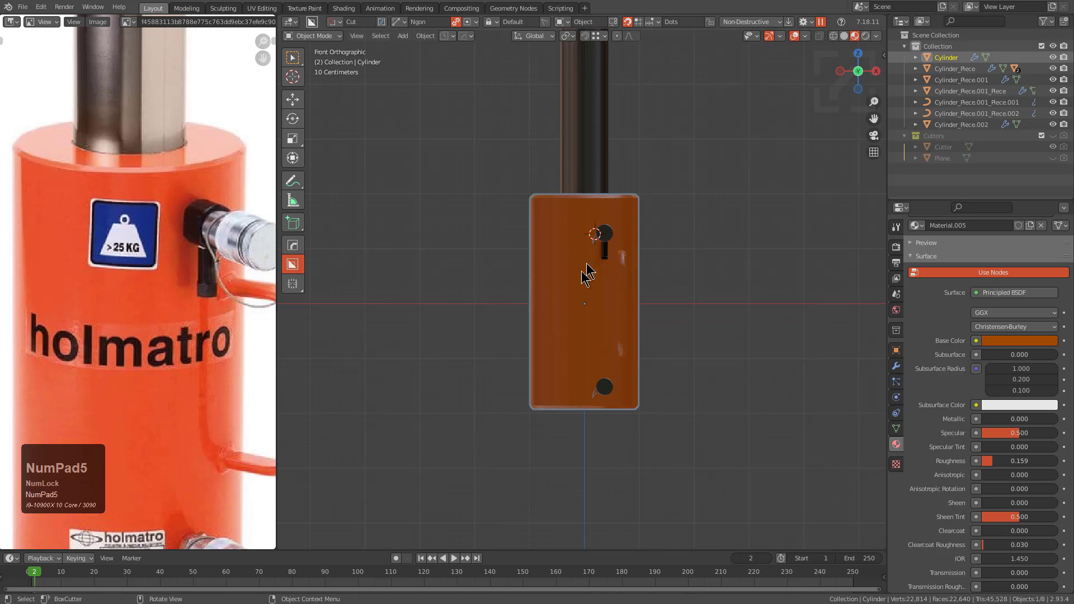
# - Examine the DECALmachine default settings and collapse its settings and help sections
pyautogui.press('n')
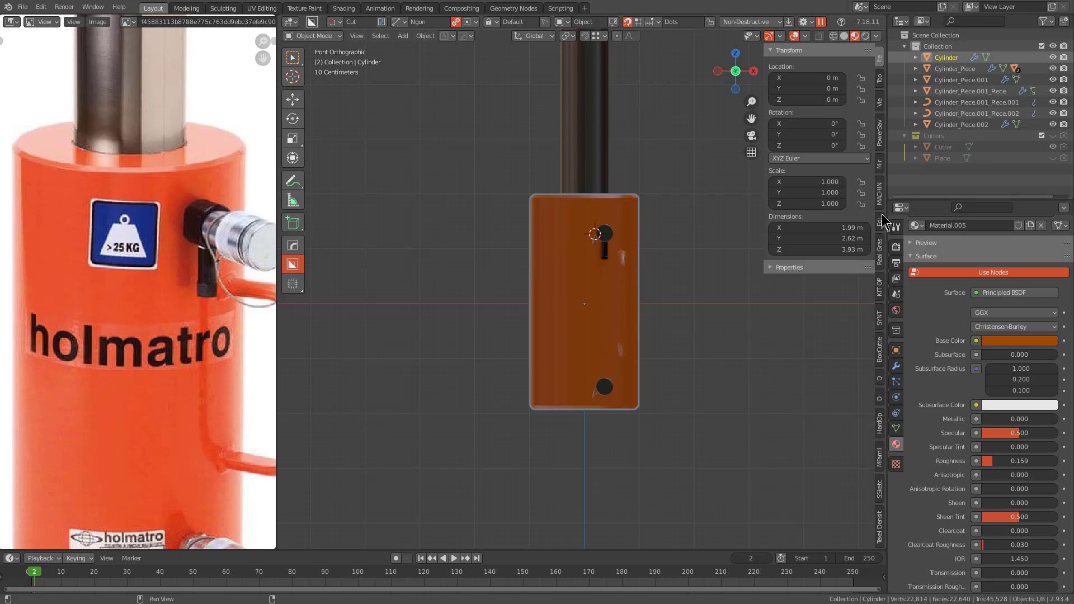
pyautogui.click(879, 187)
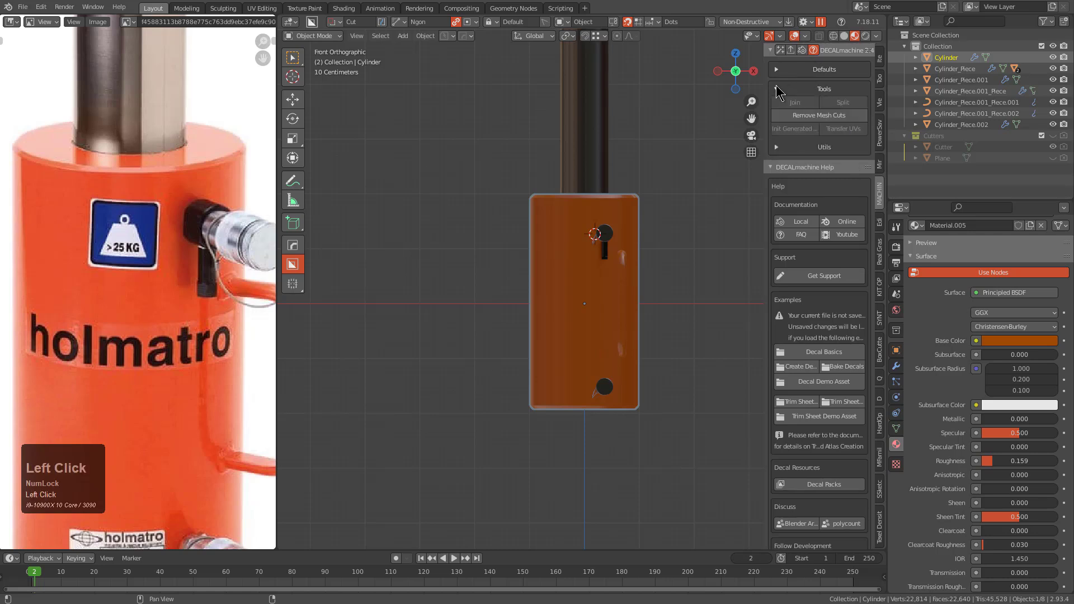
pyautogui.click(777, 70)
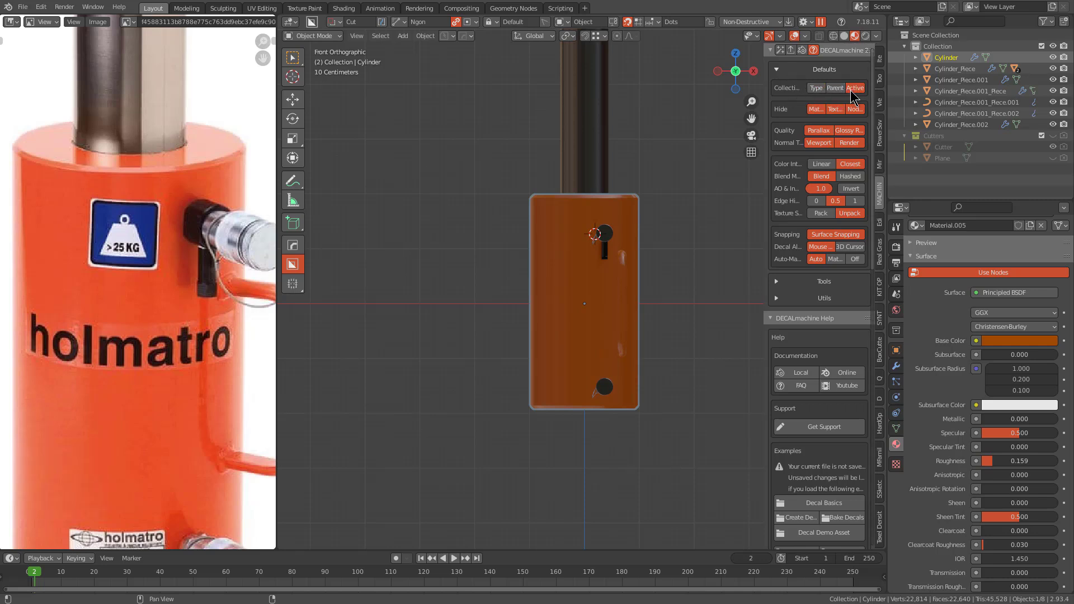
pyautogui.click(770, 50)
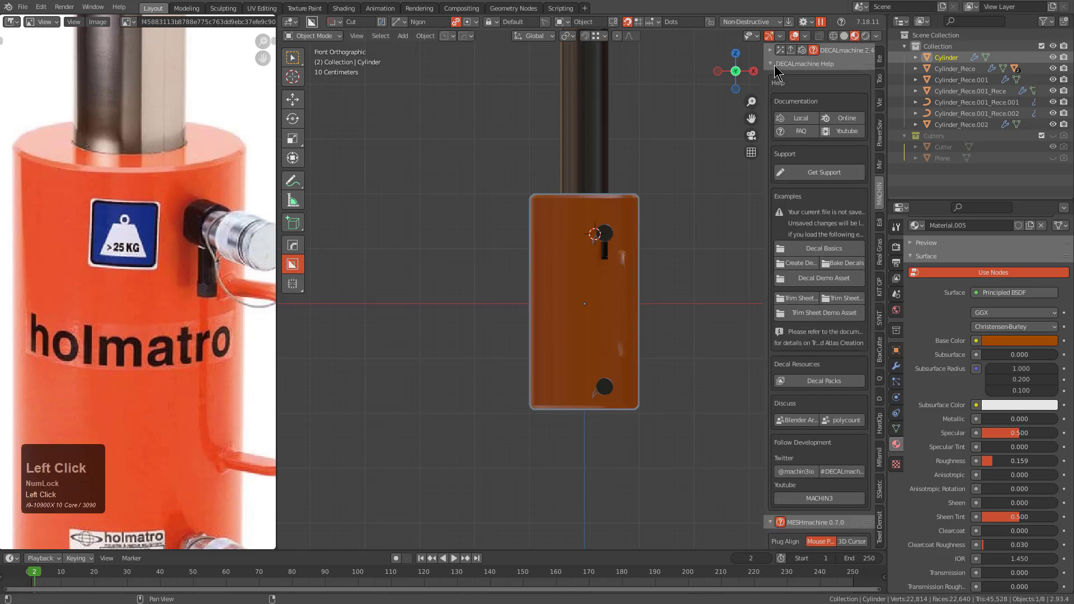
pyautogui.click(772, 64)
# - Save the piston_05.blend file and frame the whole cylinder body in the front view
pyautogui.press('n')
pyautogui.moveTo(704, 99); pyautogui.dragTo(634, 215, button='middle')
pyautogui.hotkey('ctrl', 's')
pyautogui.scroll(4, 686, 229)
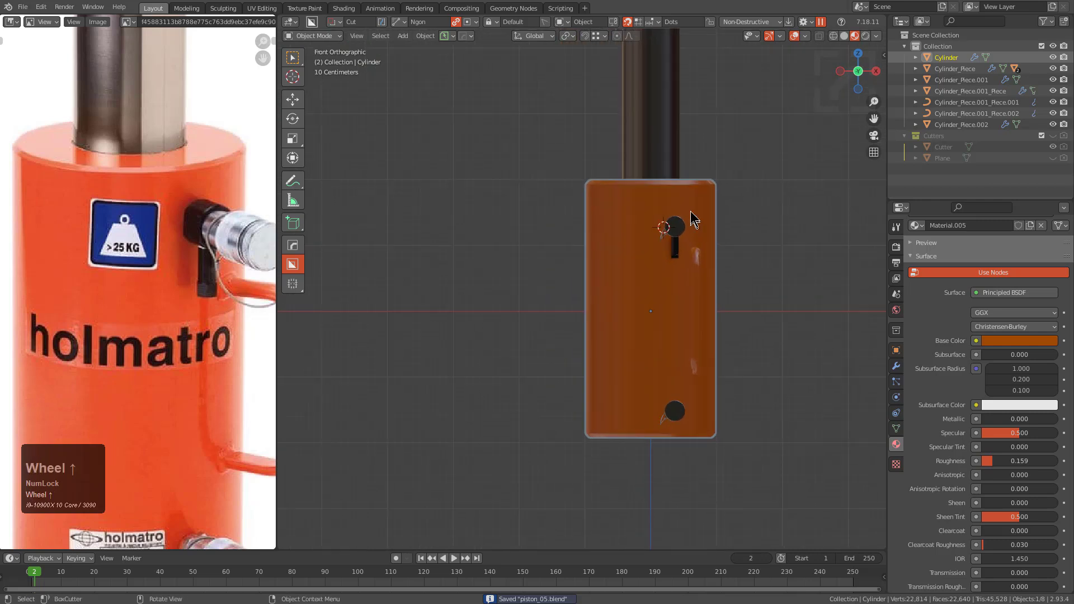
pyautogui.scroll(3, 686, 229)
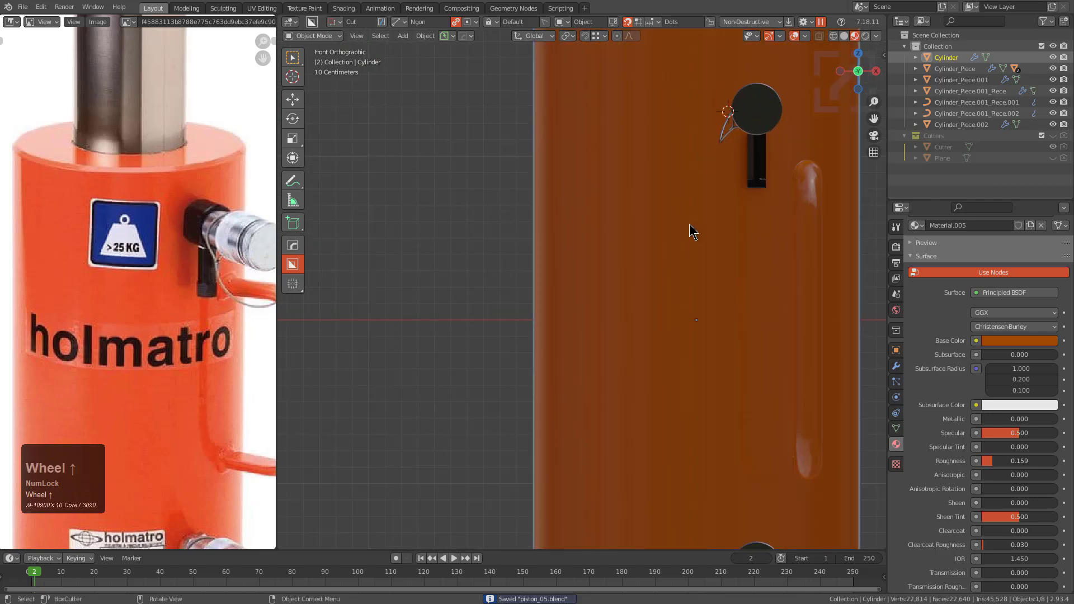
pyautogui.scroll(-3, 691, 229)
pyautogui.scroll(-2, 692, 230)
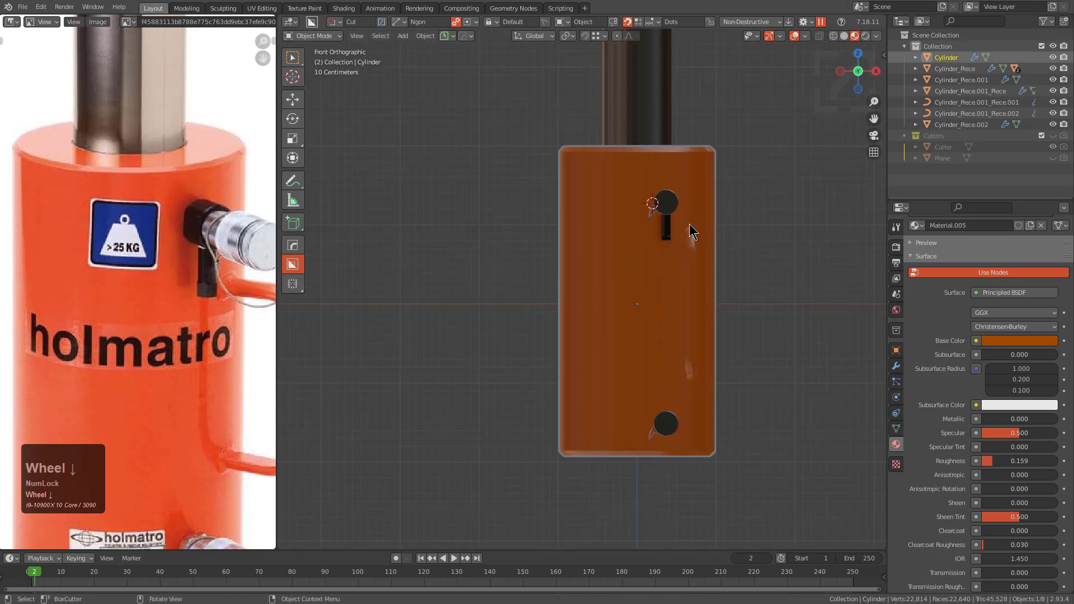
# - Show DECALmachine's settings with its Utils section expanded and its decal, atlas and trim sheet creation section displayed
pyautogui.press('n')
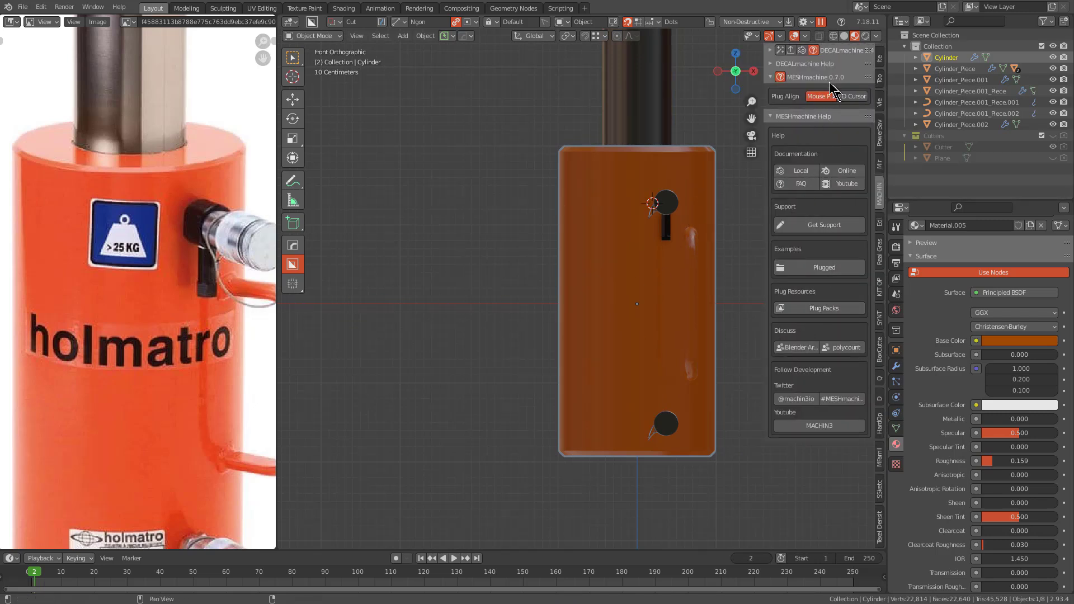
pyautogui.click(825, 51)
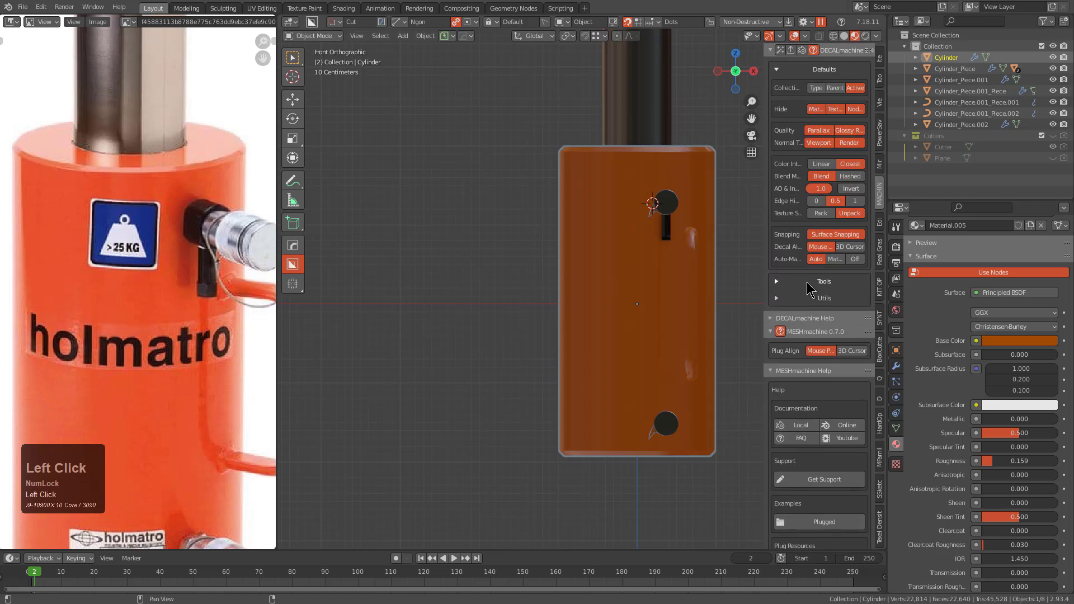
pyautogui.click(798, 283)
pyautogui.click(798, 283)
pyautogui.click(803, 298)
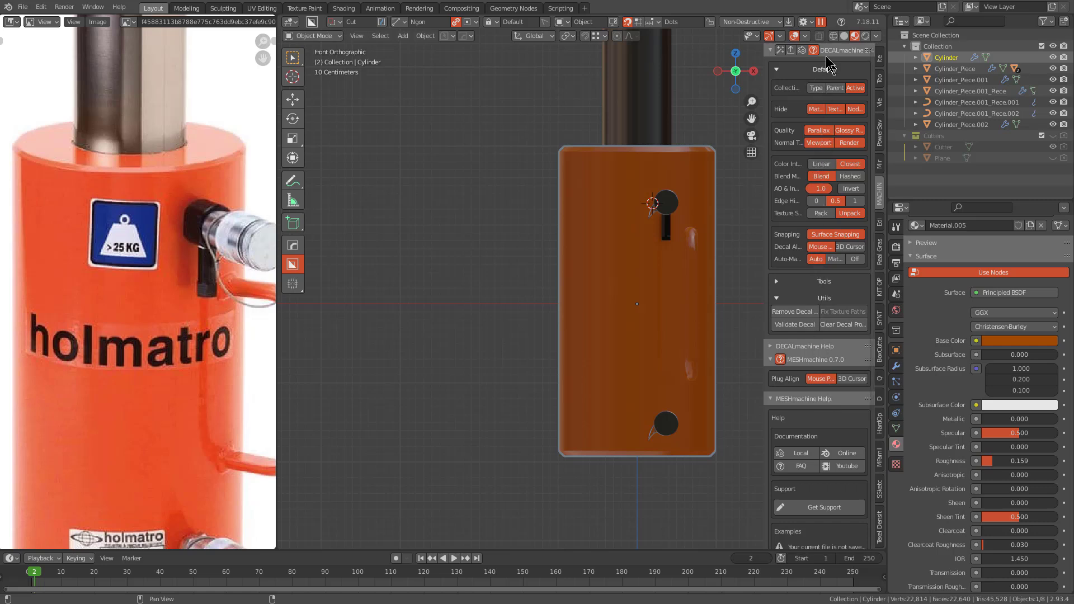
pyautogui.click(781, 51)
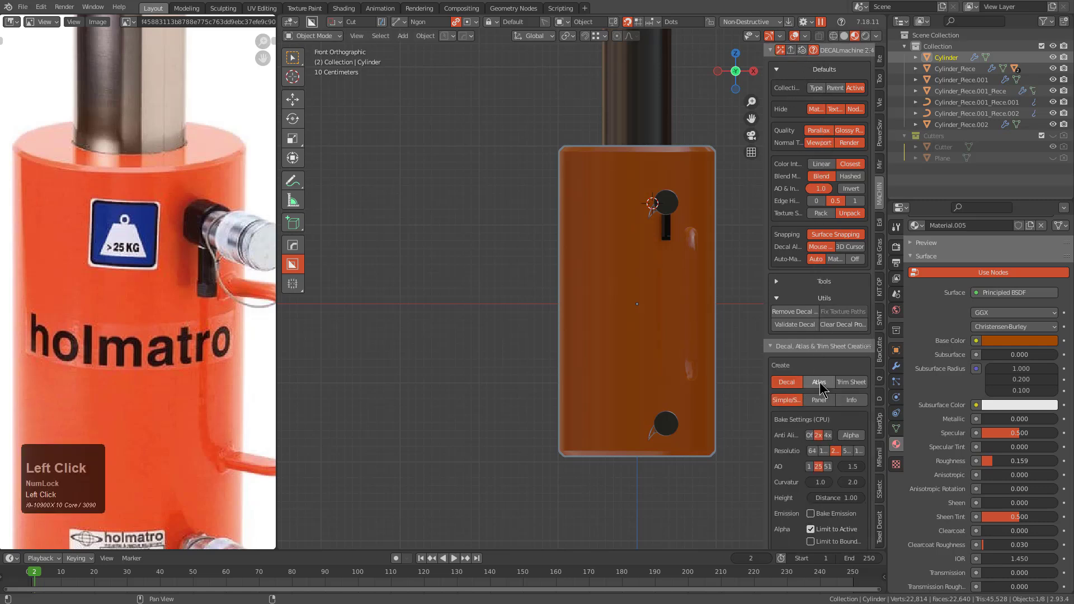
# - Set up an Info decal that uses Text as its source, with the text "holomaitro"
pyautogui.scroll(-2, 821, 386)
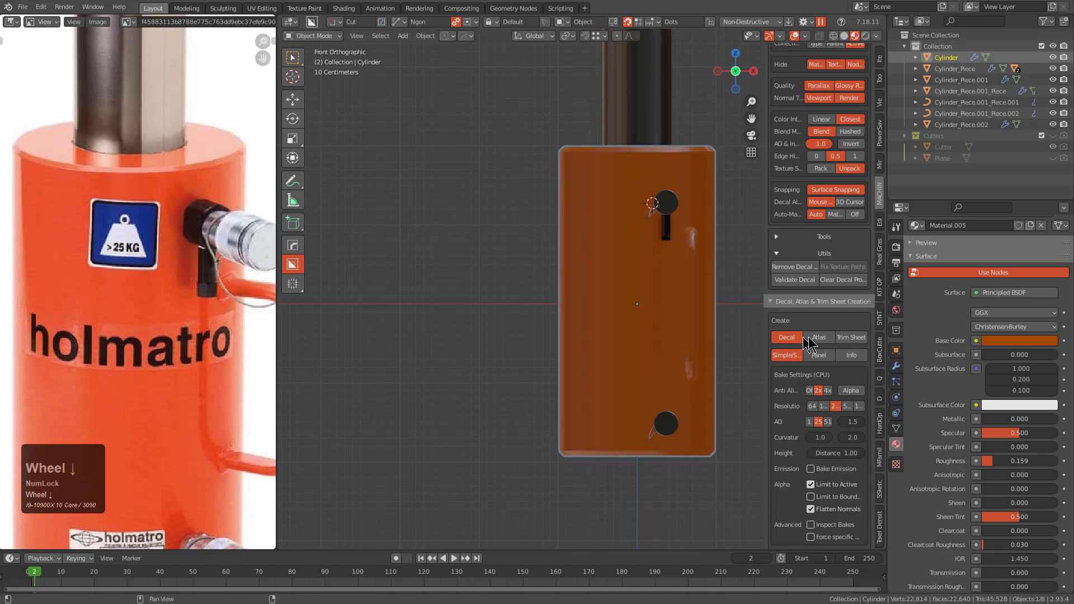
pyautogui.click(851, 356)
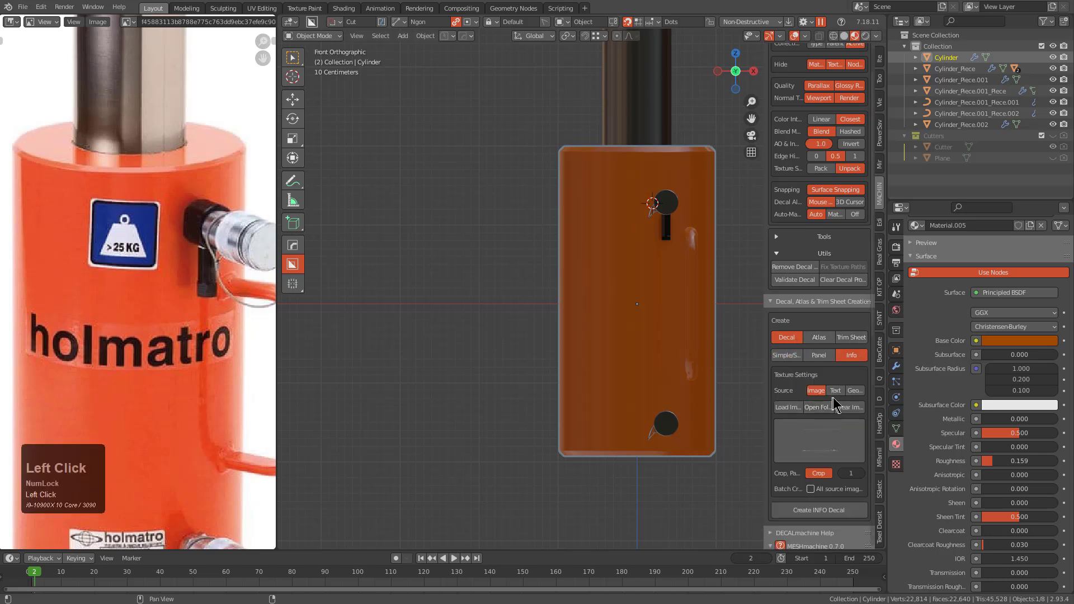
pyautogui.click(835, 391)
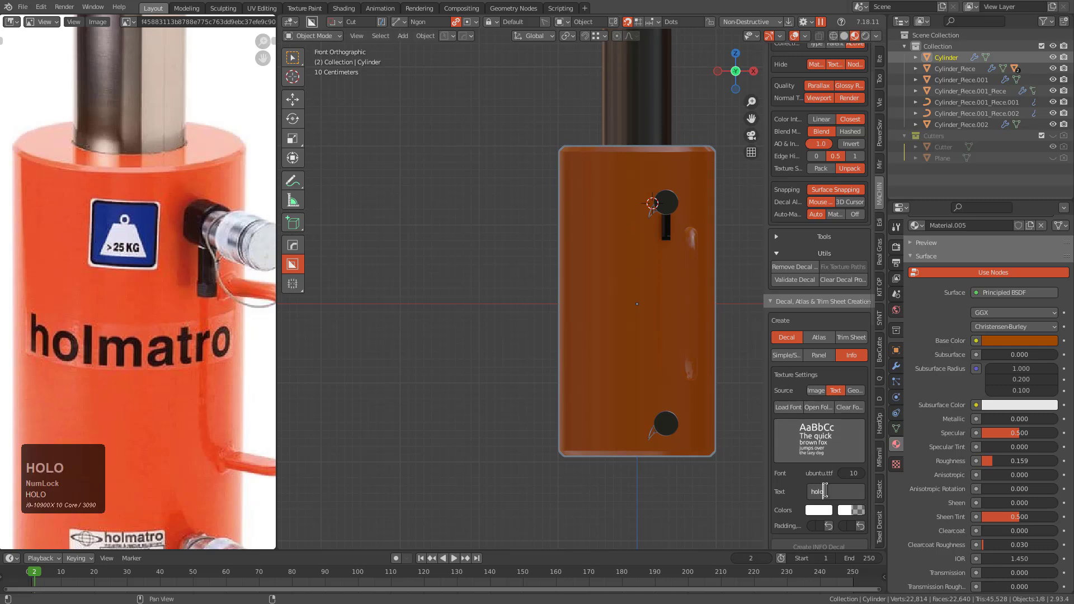
pyautogui.press('Return')
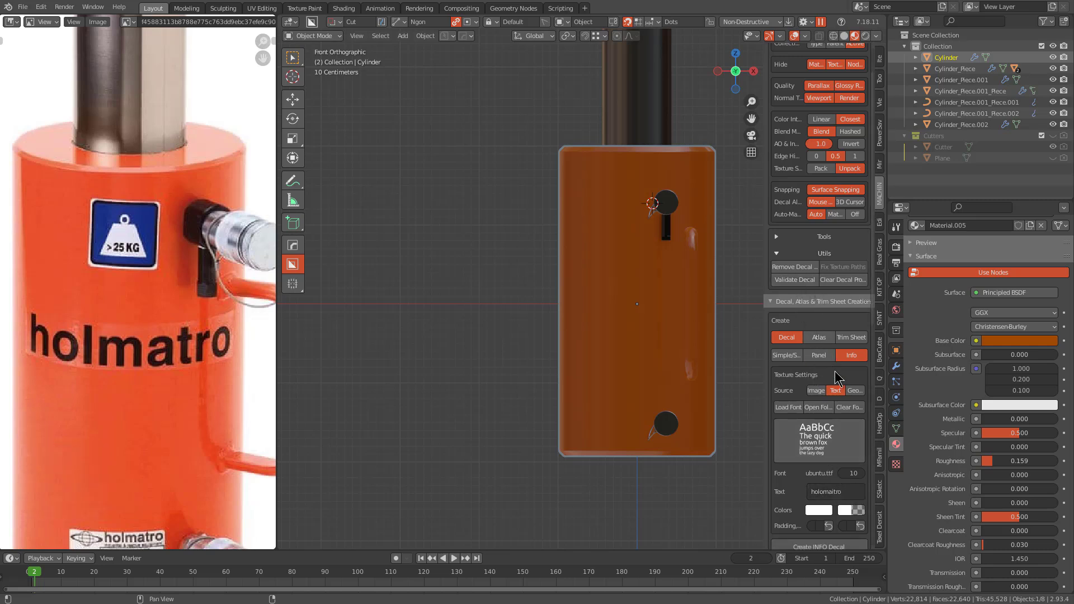
# - Try the text decal in white, rotated 90° about the X axis, and delete it
pyautogui.scroll(-2, 839, 509)
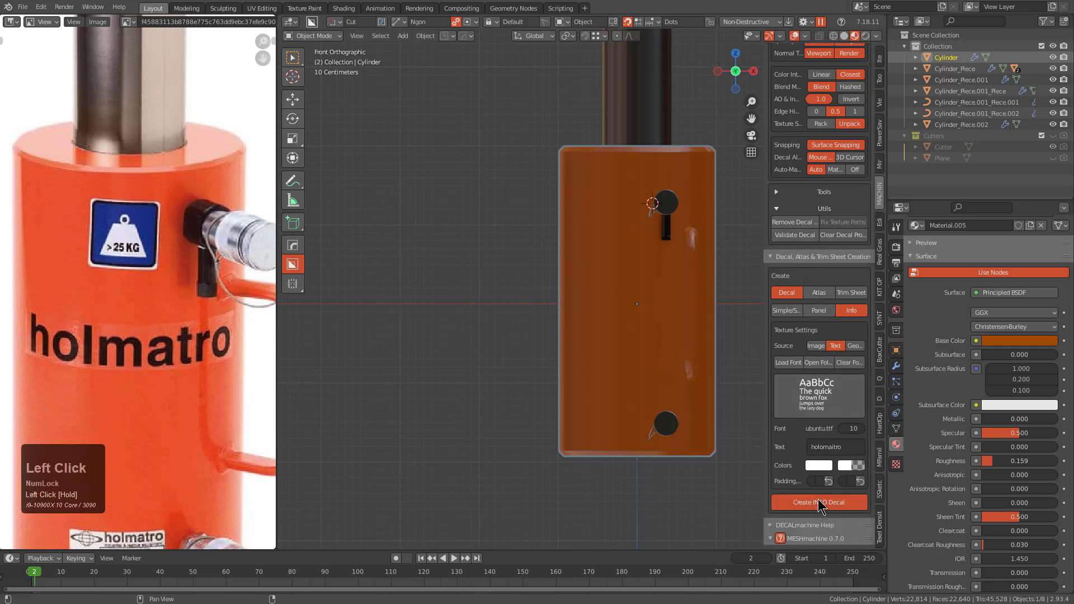
pyautogui.click(818, 503)
pyautogui.write('grx90')
pyautogui.press('KP_Enter')
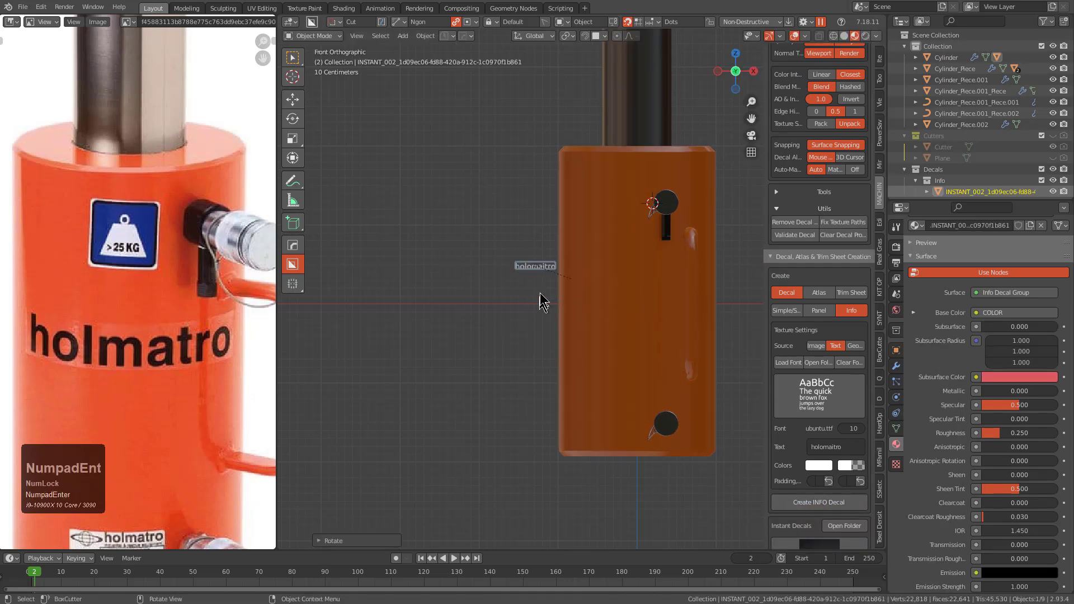
pyautogui.press('x')
pyautogui.click(540, 258)
# - Set the decal's text colour to black and create the Info decal over the cylinder body
pyautogui.click(827, 465)
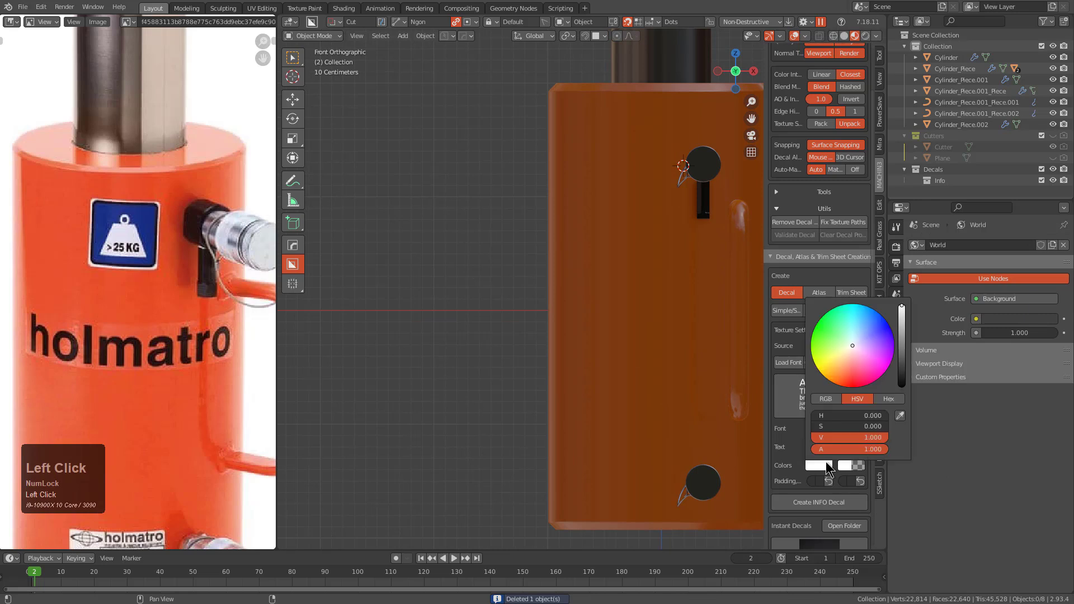
pyautogui.moveTo(902, 336); pyautogui.dragTo(902, 391)
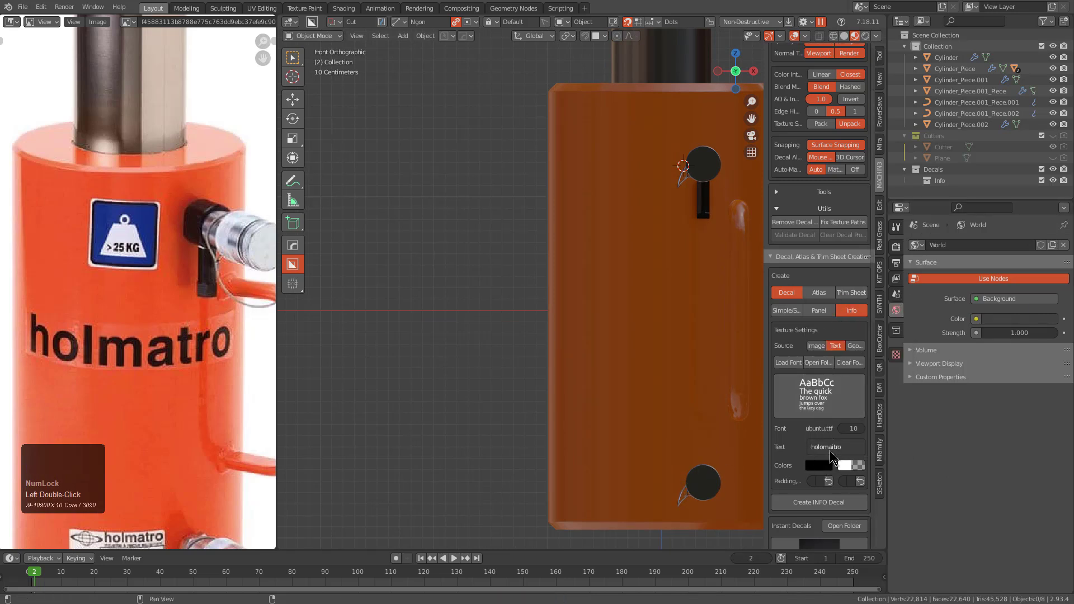
pyautogui.click(804, 502)
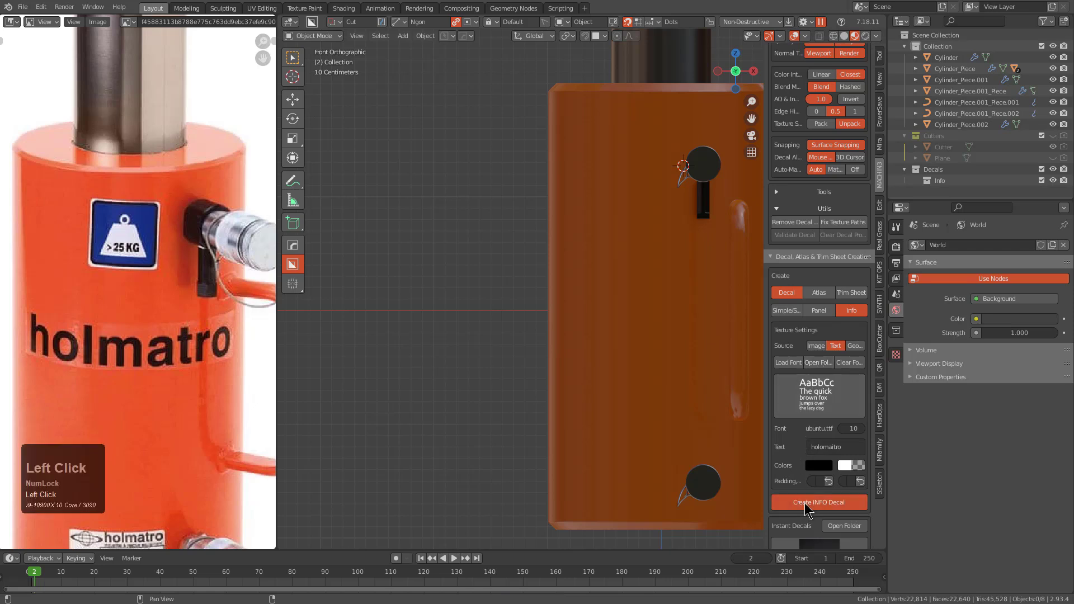
pyautogui.press('g')
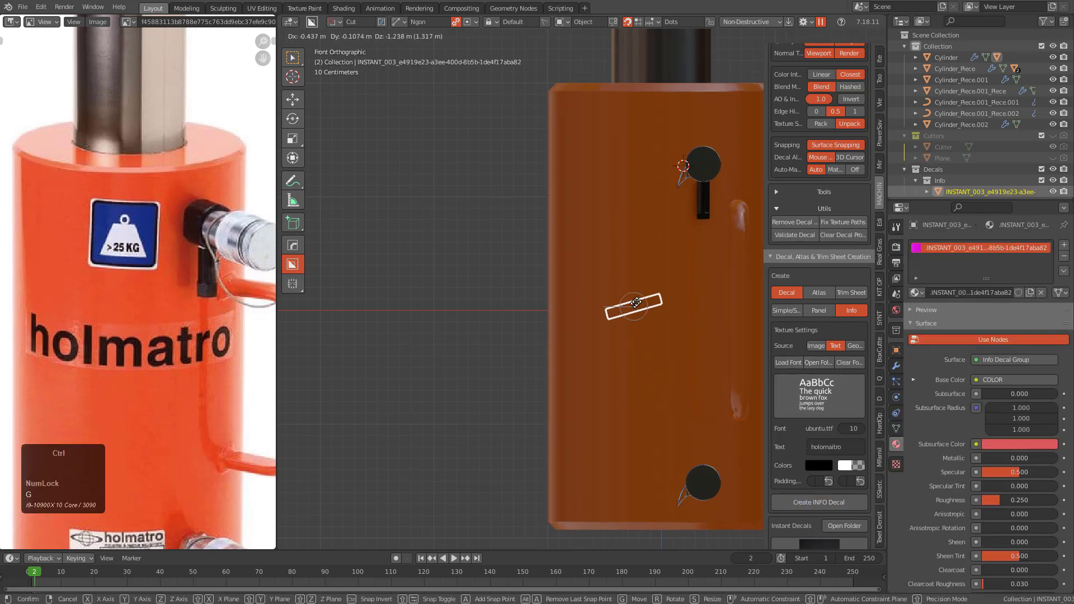
pyautogui.click(637, 331)
# - Clear the new decal's rotation and rotate it 90° about the X axis so it stands upright
pyautogui.press('r')
pyautogui.press('KP_9')
pyautogui.press('KP_0')
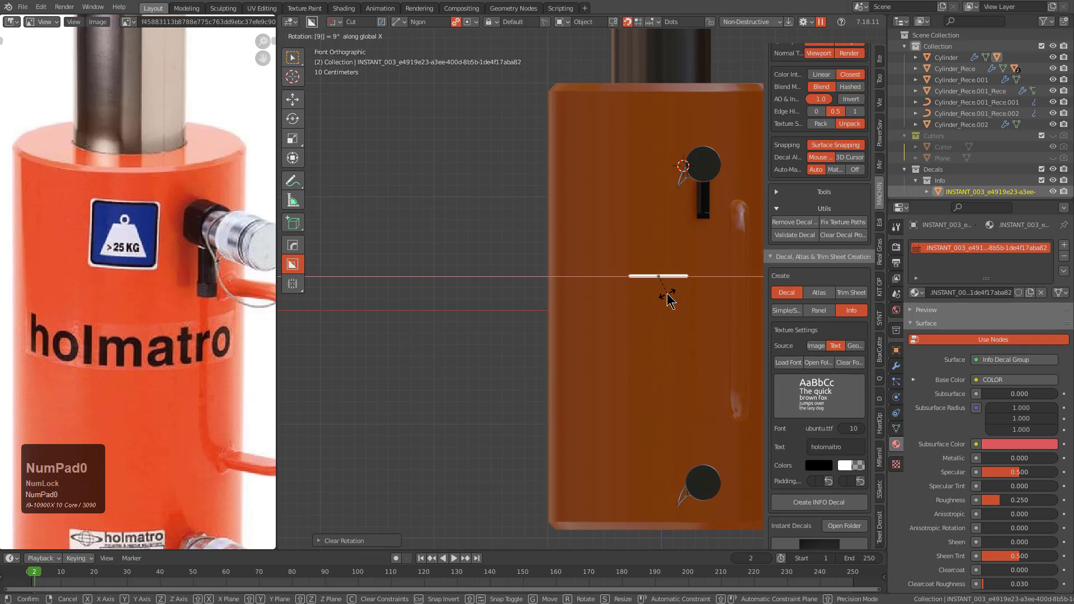
pyautogui.press('KP_Enter')
pyautogui.keyDown('shift'); pyautogui.moveTo(667, 294); pyautogui.dragTo(639, 327, button='middle'); pyautogui.keyUp('shift')
# - Move the text decal over the front of the cylinder body and enlarge it
pyautogui.press('g')
pyautogui.click(589, 293)
pyautogui.press('s')
pyautogui.click(652, 325)
pyautogui.press('g')
pyautogui.click(631, 320)
# - Bring the decal out in front of the body along Y, scale it and reposition it below the upper fitting
pyautogui.press('g')
pyautogui.press('y')
pyautogui.click(654, 361)
pyautogui.press('s')
pyautogui.click(663, 340)
pyautogui.scroll(-2, 602, 327)
pyautogui.press('g')
pyautogui.click(603, 341)
pyautogui.moveTo(603, 341); pyautogui.dragTo(640, 378, button='middle')
# - Add the cylinder body to the selection and project the text decal onto its curved surface
pyautogui.keyDown('shift'); pyautogui.click(656, 411); pyautogui.keyUp('shift')
pyautogui.press('d')
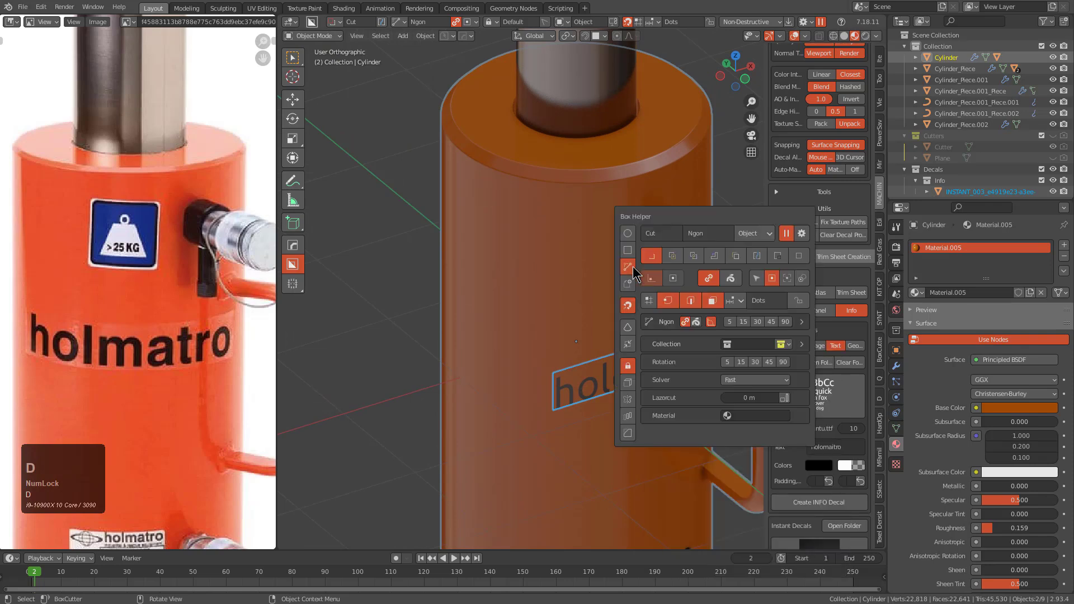
pyautogui.press('w')
pyautogui.press('d')
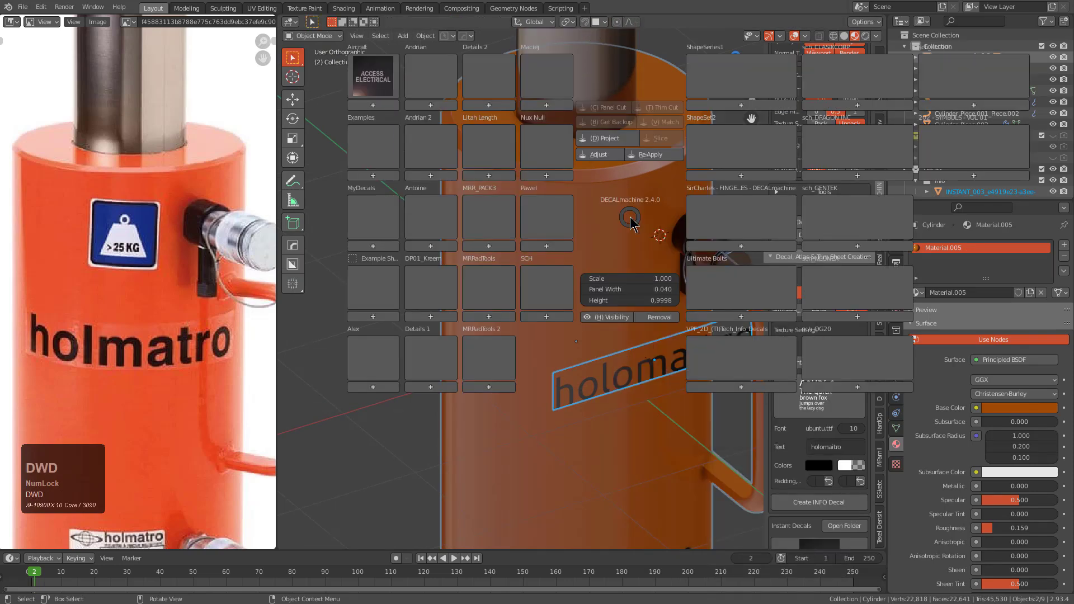
pyautogui.keyDown('shift'); pyautogui.click(611, 143); pyautogui.keyUp('shift')
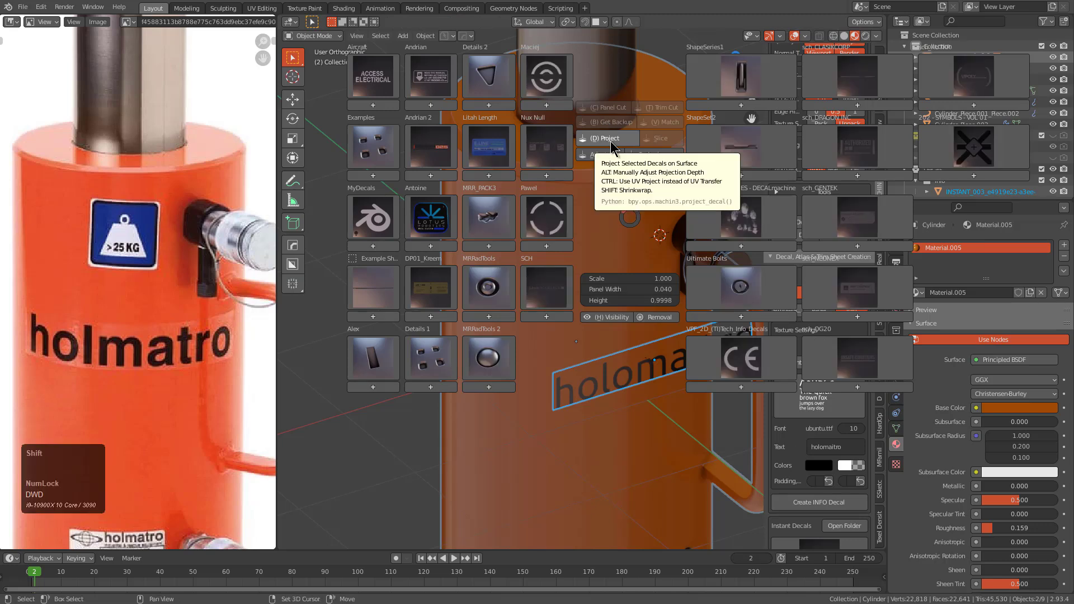
pyautogui.click(670, 364)
pyautogui.press('d')
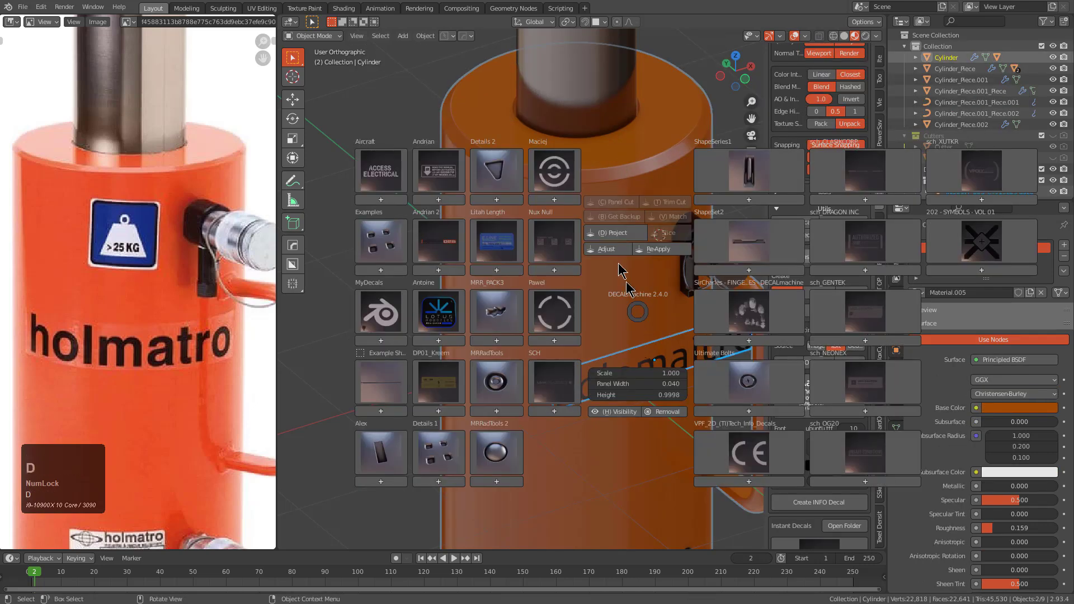
pyautogui.click(612, 235)
# - Examine the projected text decal from the front and at an angle, and compare it with the labels in the reference photo
pyautogui.hotkey('alt', 'a')
pyautogui.press('KP_1')
pyautogui.scroll(1, 610, 311)
pyautogui.click(609, 311)
pyautogui.keyDown('shift'); pyautogui.moveTo(610, 311); pyautogui.dragTo(596, 287, button='middle'); pyautogui.keyUp('shift')
pyautogui.scroll(-1, 630, 335)
pyautogui.scroll(-1, 589, 284)
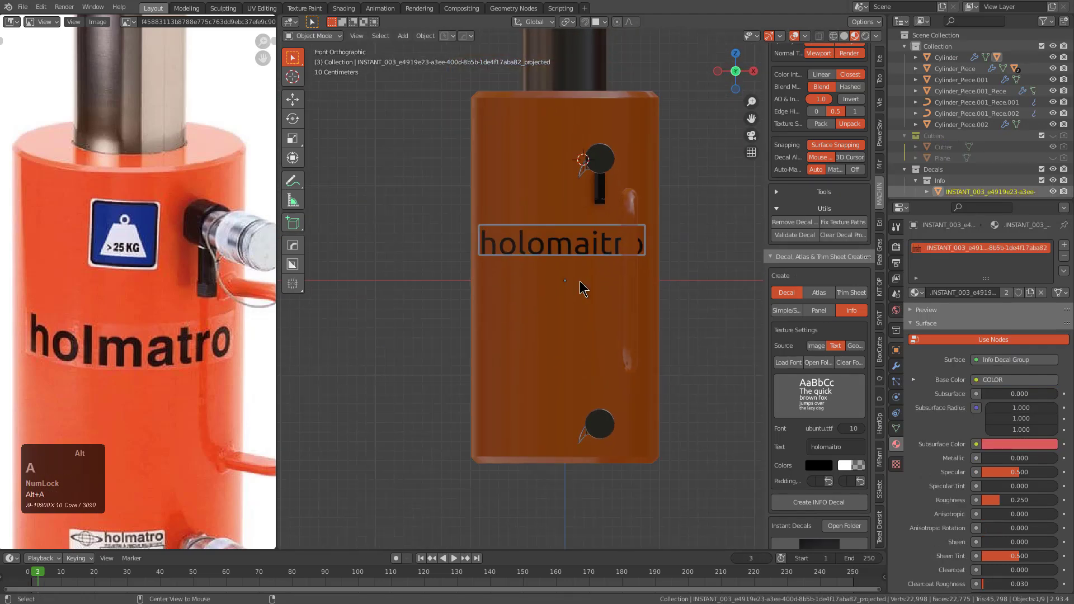
pyautogui.hotkey('alt', 'a')
pyautogui.scroll(-2, 168, 417)
pyautogui.moveTo(155, 422); pyautogui.dragTo(134, 324, button='middle')
pyautogui.scroll(3, 133, 323)
pyautogui.moveTo(130, 379); pyautogui.dragTo(167, 296, button='middle')
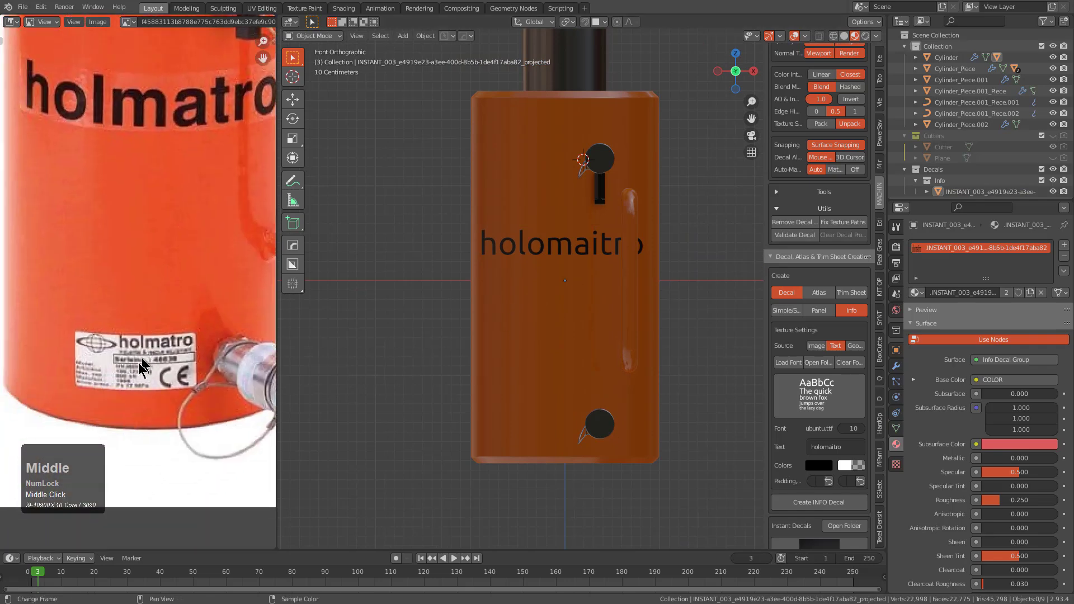
pyautogui.moveTo(511, 323); pyautogui.dragTo(580, 351, button='middle')
pyautogui.scroll(3, 594, 290)
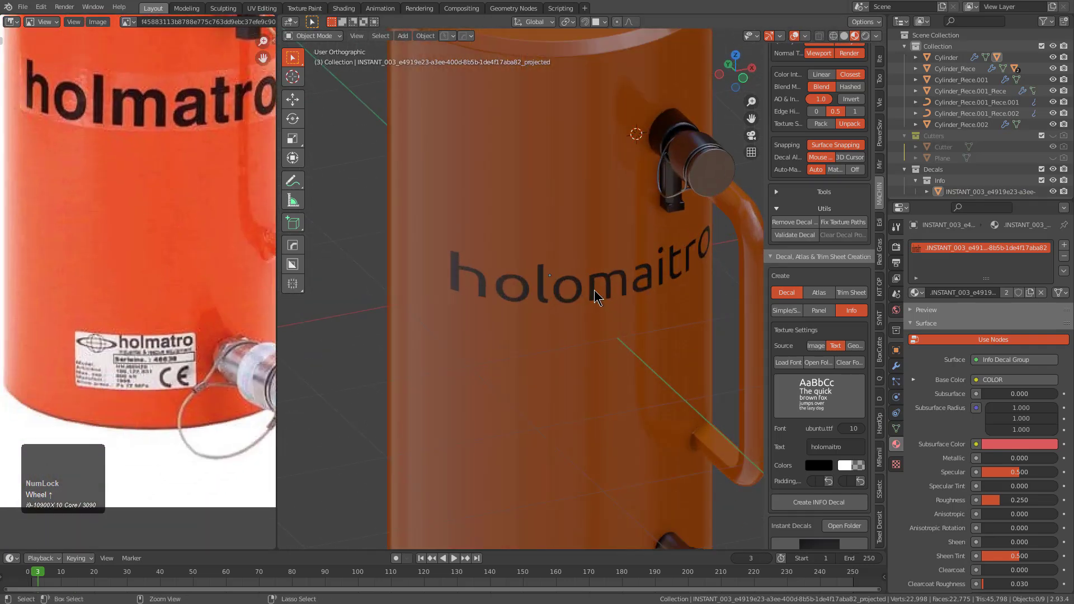
# - Undo the projection of the text decal
pyautogui.hotkey('ctrl', 'z')
pyautogui.hotkey('ctrl', 'z')
pyautogui.hotkey('ctrl', 'z')
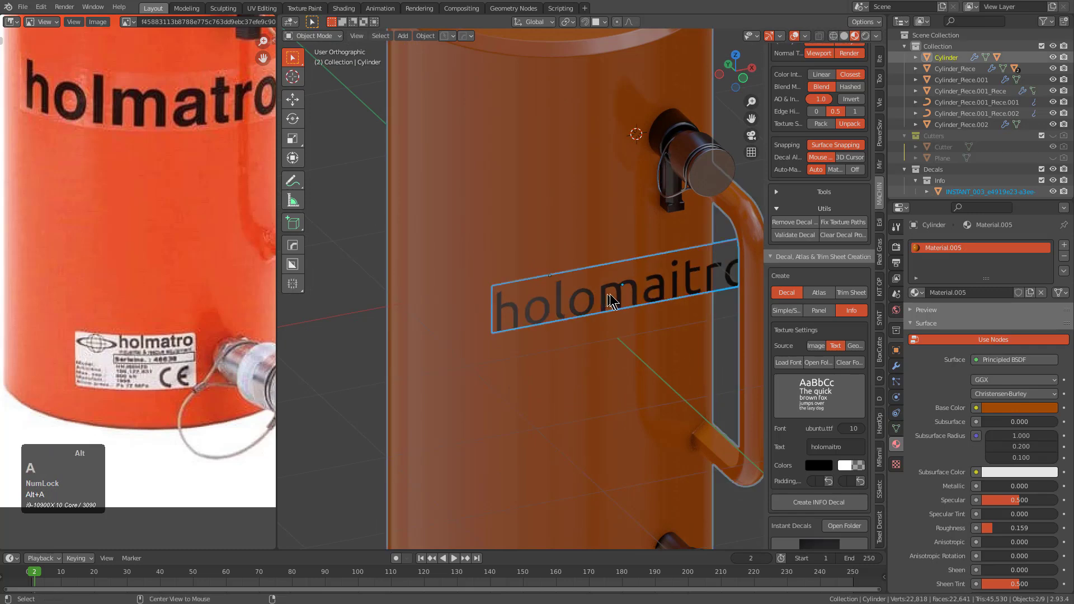
# - Select the flat text decal and scale it in front view to roughly the width of the cylinder body
pyautogui.click(594, 290)
pyautogui.moveTo(594, 290); pyautogui.dragTo(484, 274, button='middle')
pyautogui.scroll(-3, 604, 308)
pyautogui.moveTo(456, 316); pyautogui.dragTo(546, 266, button='middle')
pyautogui.press('s')
pyautogui.click(599, 327)
pyautogui.press('s')
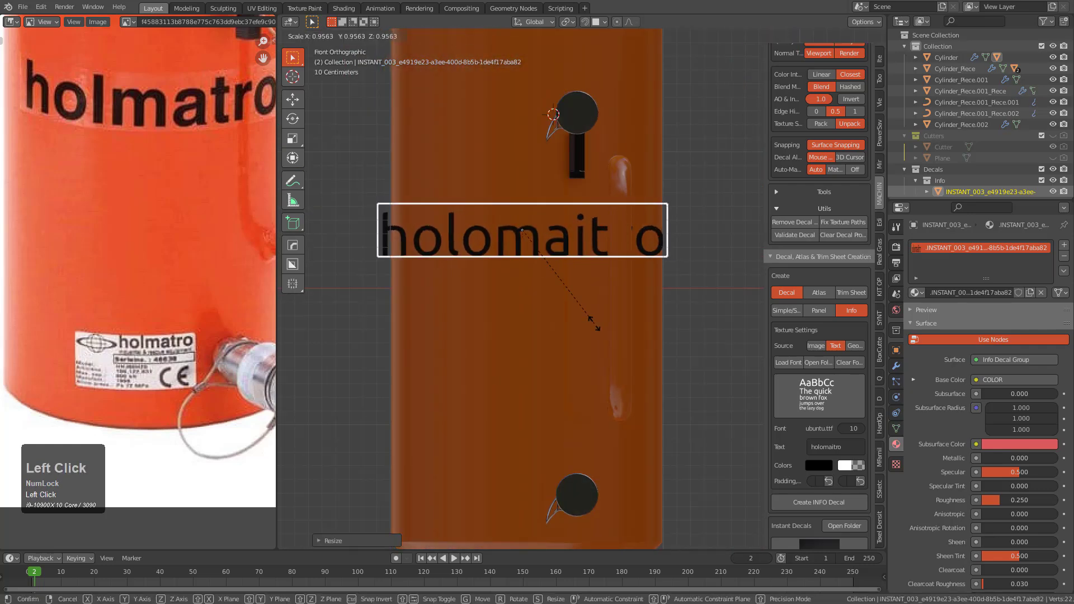
pyautogui.click(595, 323)
# - Move the text decal along the Y axis in front of the body and reset the 3D cursor to the world origin
pyautogui.moveTo(559, 311); pyautogui.dragTo(600, 335, button='middle')
pyautogui.press('g')
pyautogui.press('y')
pyautogui.click(592, 316)
pyautogui.scroll(-3, 605, 295)
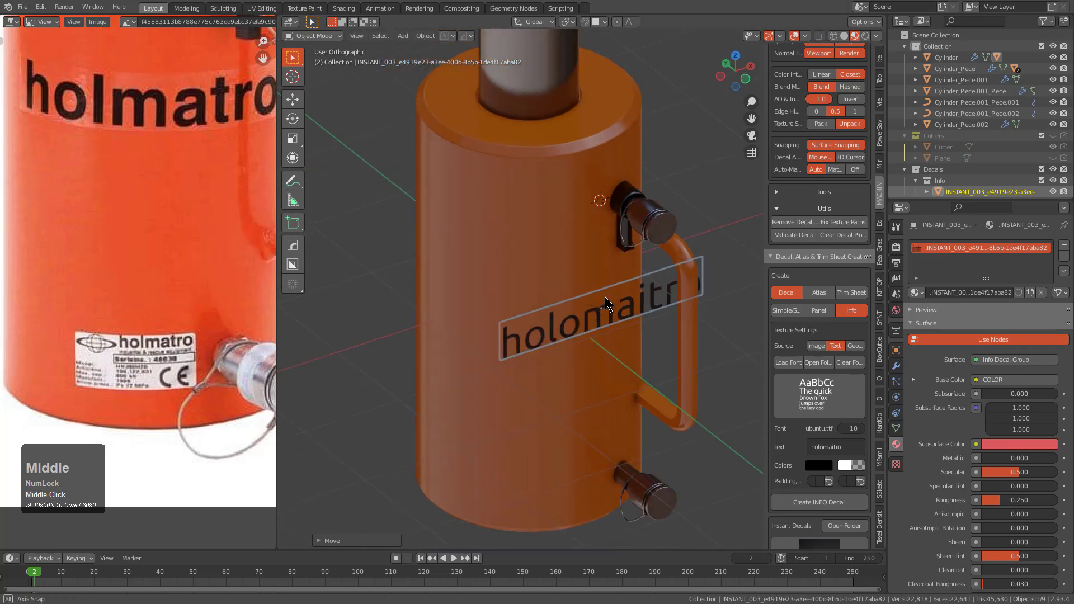
pyautogui.hotkey('shift', 'c')
# - Try a Simple Curve circle around the cylinder body and delete it
pyautogui.hotkey('shift', 'a')
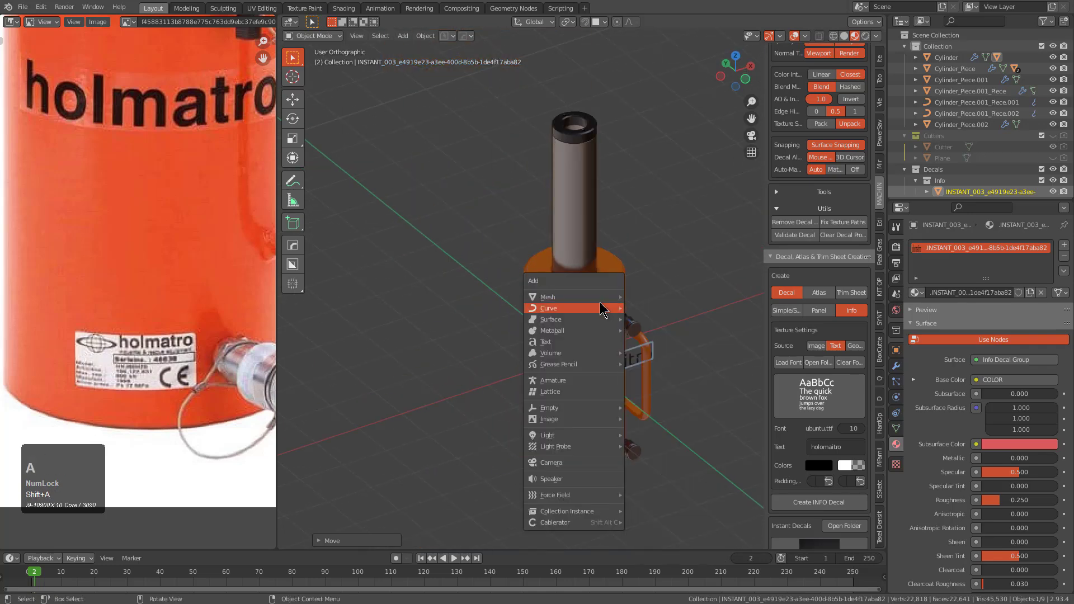
pyautogui.moveTo(601, 310)
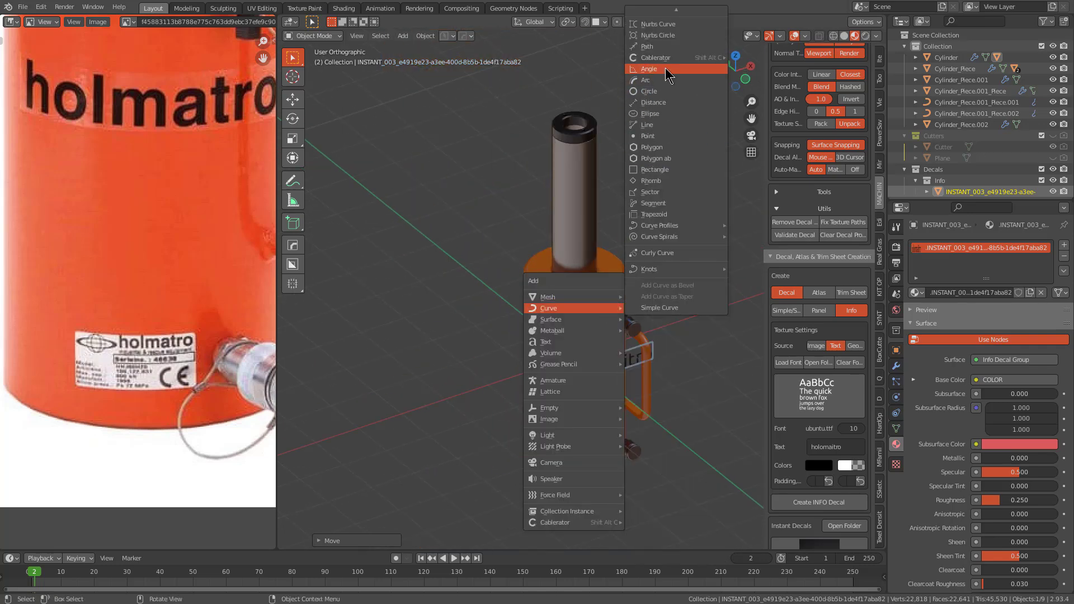
pyautogui.click(659, 89)
pyautogui.scroll(3, 622, 412)
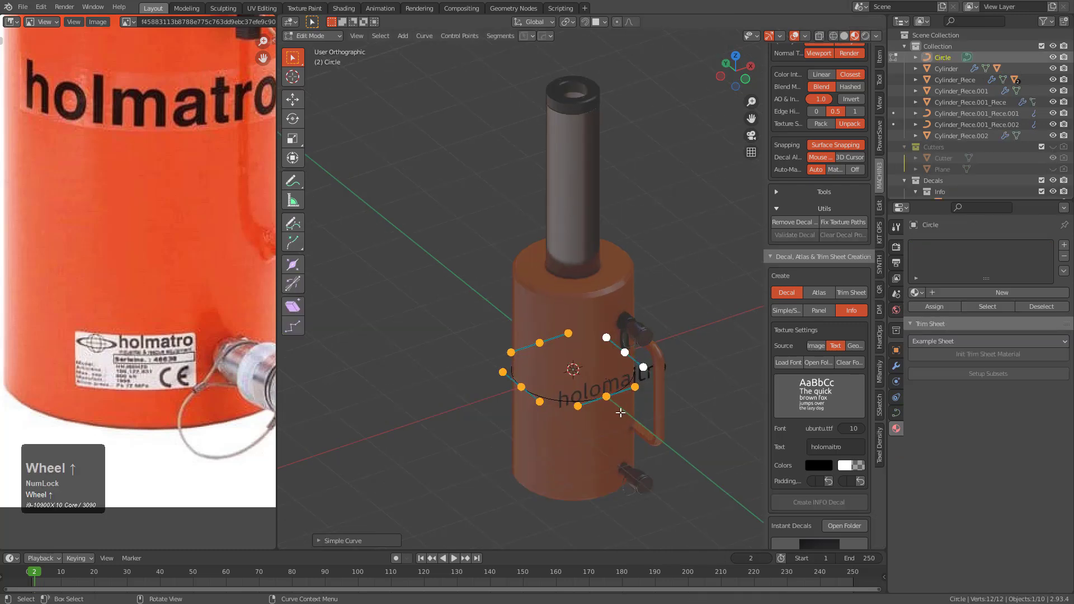
pyautogui.press('g')
pyautogui.press('z')
pyautogui.rightClick(630, 394)
pyautogui.press('Tab')
pyautogui.keyDown('shift'); pyautogui.moveTo(641, 430); pyautogui.dragTo(631, 369, button='middle'); pyautogui.keyUp('shift')
pyautogui.press('g')
pyautogui.press('z')
pyautogui.rightClick(629, 369)
pyautogui.press('s')
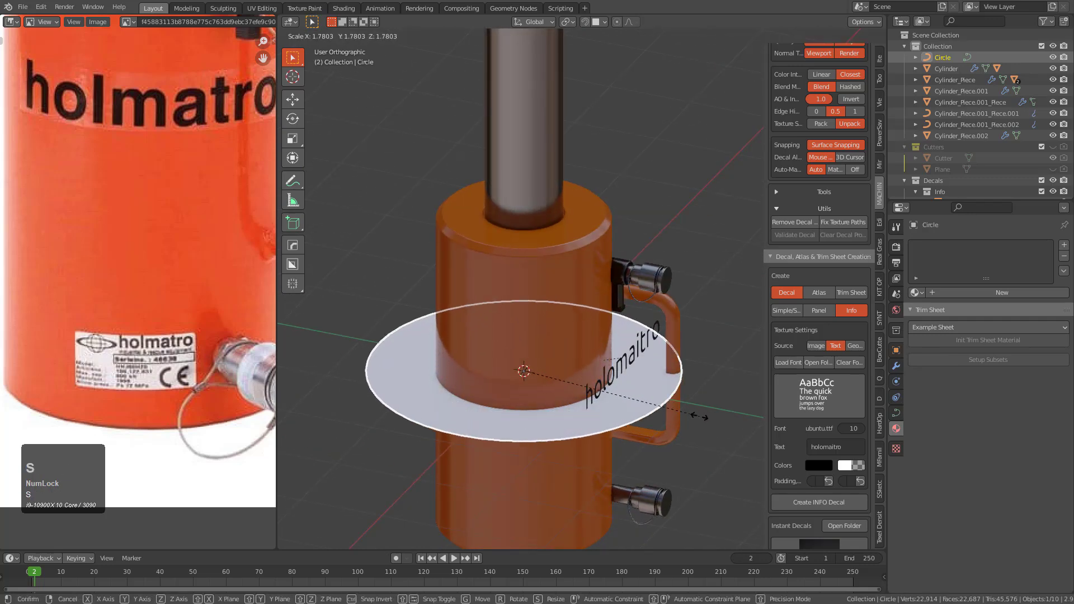
pyautogui.rightClick(666, 384)
pyautogui.press('x')
pyautogui.click(660, 380)
# - Add a Bezier circle at the world origin and scale it up so that it surrounds the cylinder body
pyautogui.hotkey('shift', 'a')
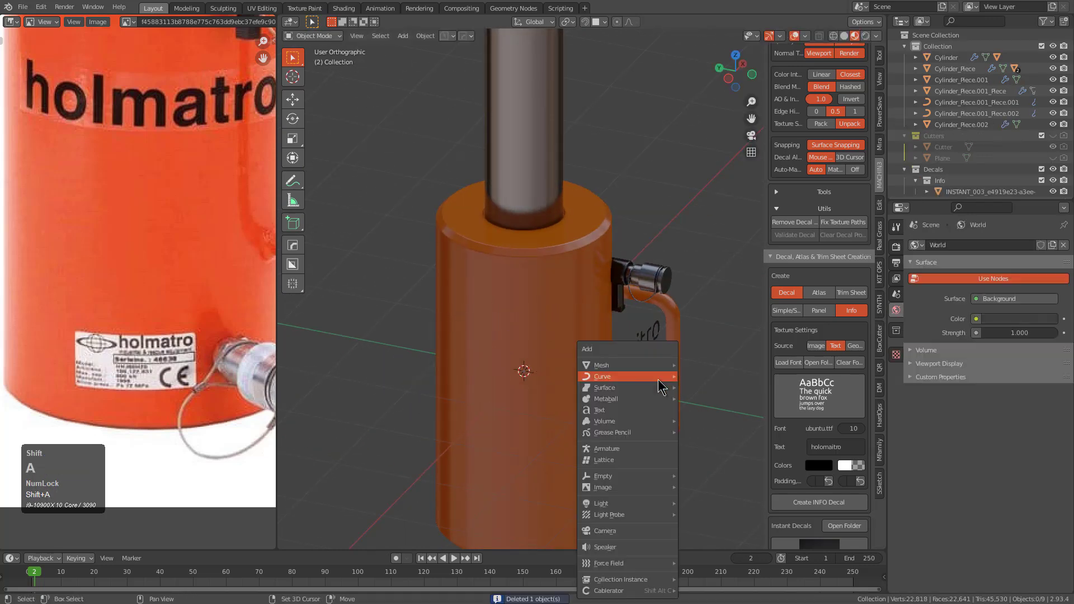
pyautogui.moveTo(658, 381)
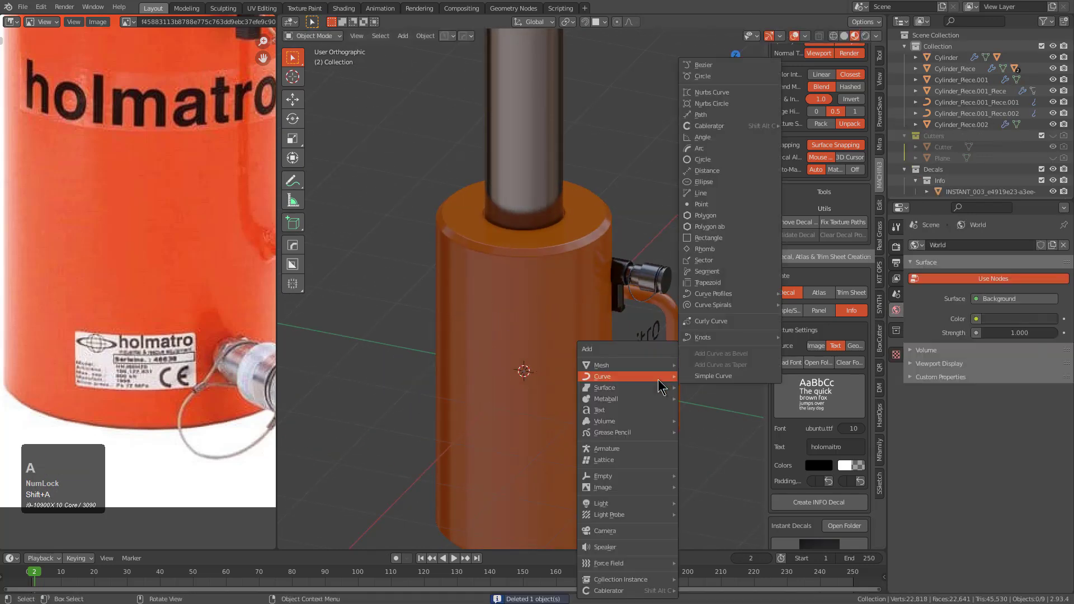
pyautogui.click(700, 78)
pyautogui.moveTo(615, 386); pyautogui.dragTo(625, 416, button='middle')
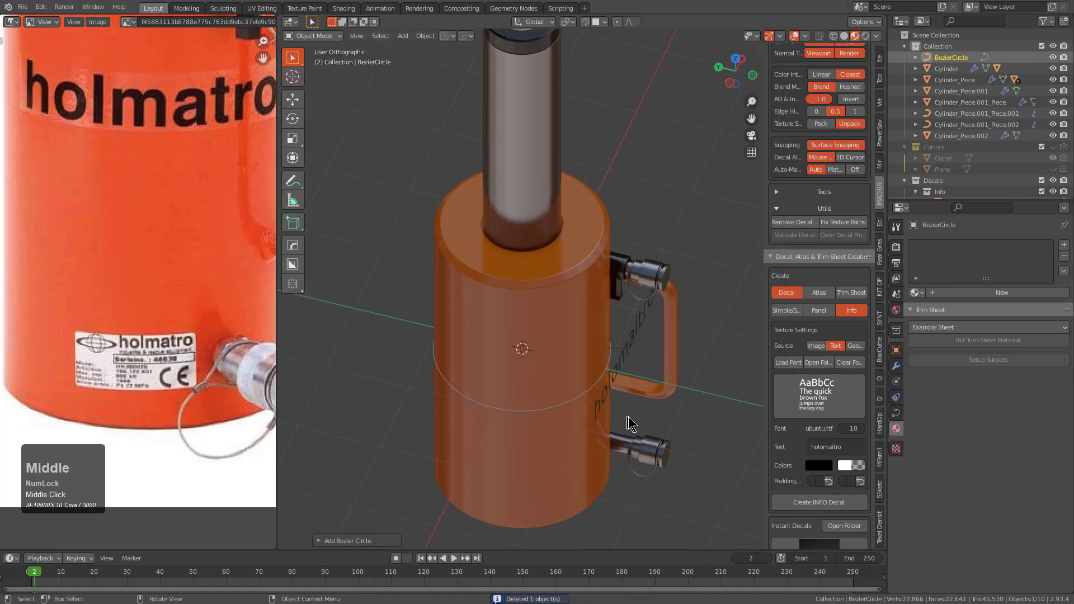
pyautogui.press('s')
pyautogui.click(672, 419)
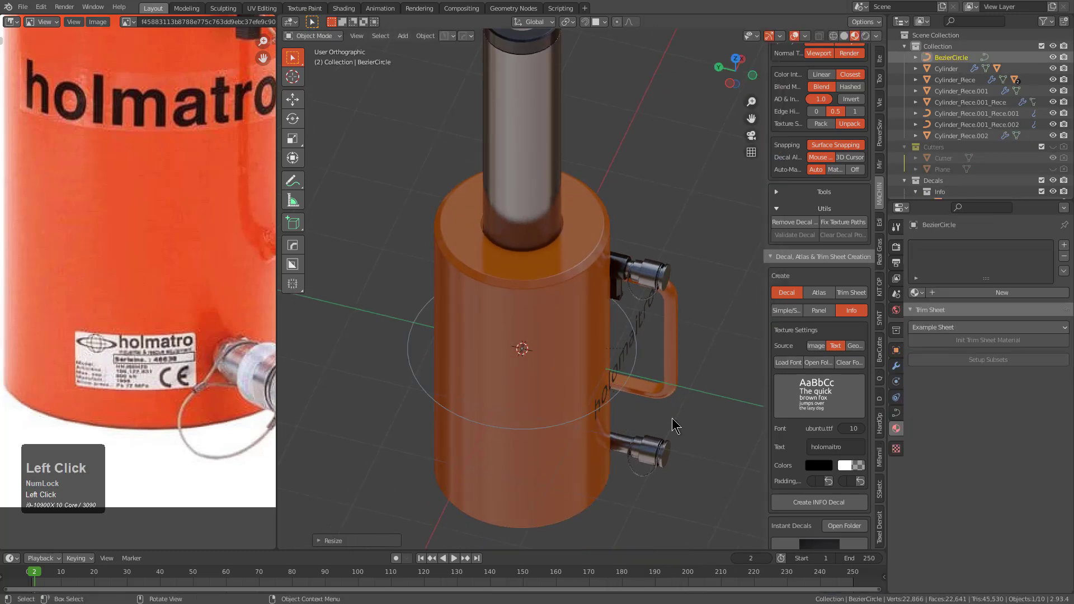
# - Subdivide the text decal along its length with about 35 evenly spaced vertical loop cuts
pyautogui.click(619, 348)
pyautogui.press('KP_Decimal')
pyautogui.moveTo(607, 369); pyautogui.dragTo(560, 360, button='middle')
pyautogui.press('Tab')
pyautogui.hotkey('ctrl', 'r')
pyautogui.scroll(3, 586, 272)
pyautogui.scroll(20, 587, 272)
pyautogui.click(590, 273)
pyautogui.rightClick(586, 283)
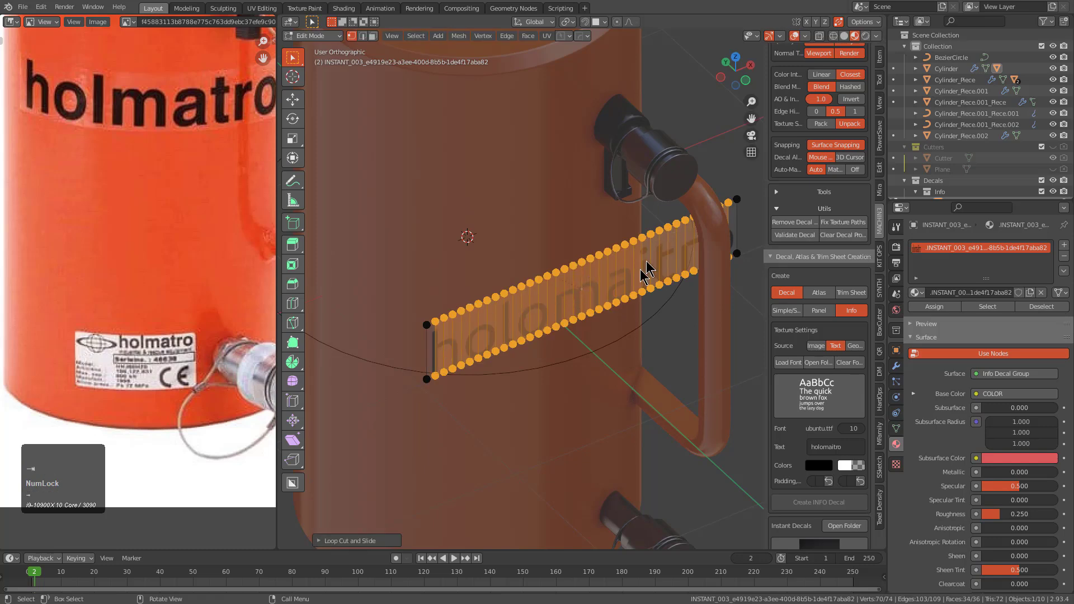
pyautogui.press('Tab')
# - Try to parent the text decal to the Bezier circle with Curve Deform and undo it
pyautogui.keyDown('shift'); pyautogui.click(677, 307); pyautogui.keyUp('shift')
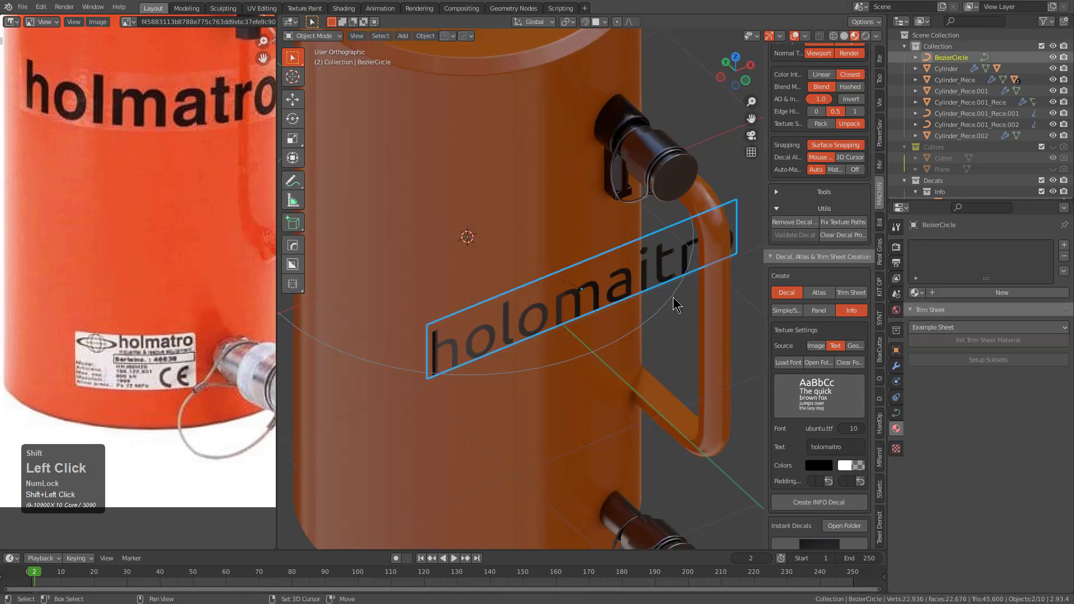
pyautogui.hotkey('ctrl', 'p')
pyautogui.click(647, 331)
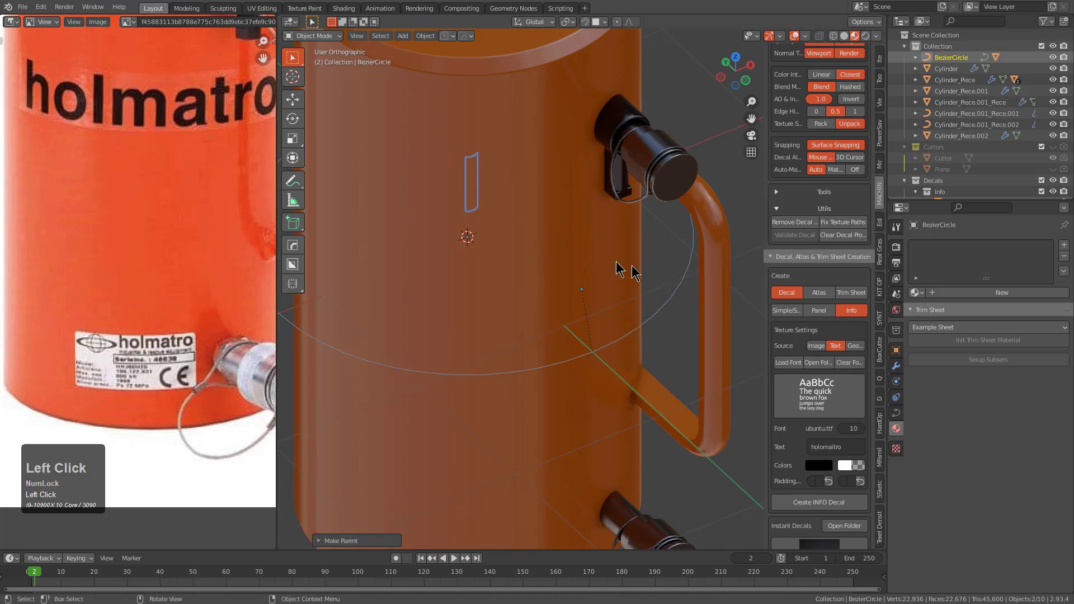
pyautogui.press('F9')
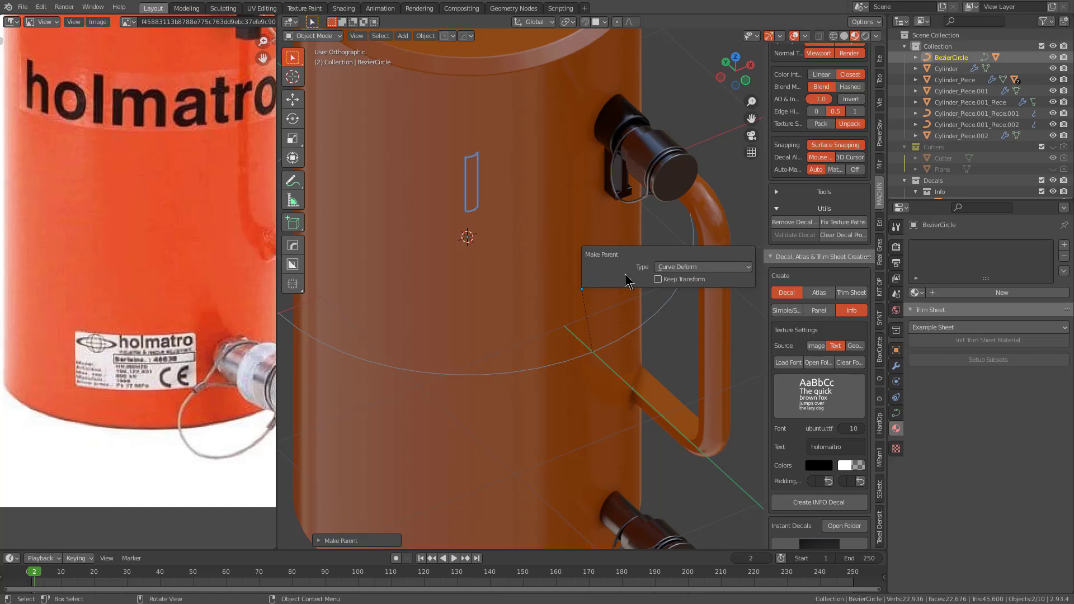
pyautogui.hotkey('ctrl', 'z')
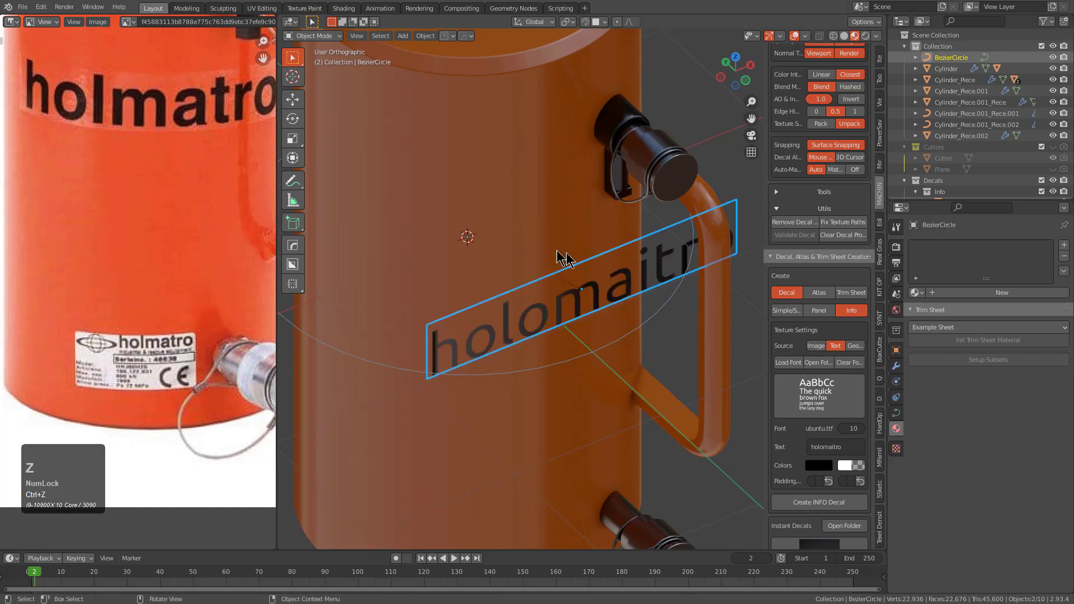
# - Add a Curve Modifier bending the text decal along the Bezier circle, switching its axis mode until the text follows the curve
pyautogui.press('q')
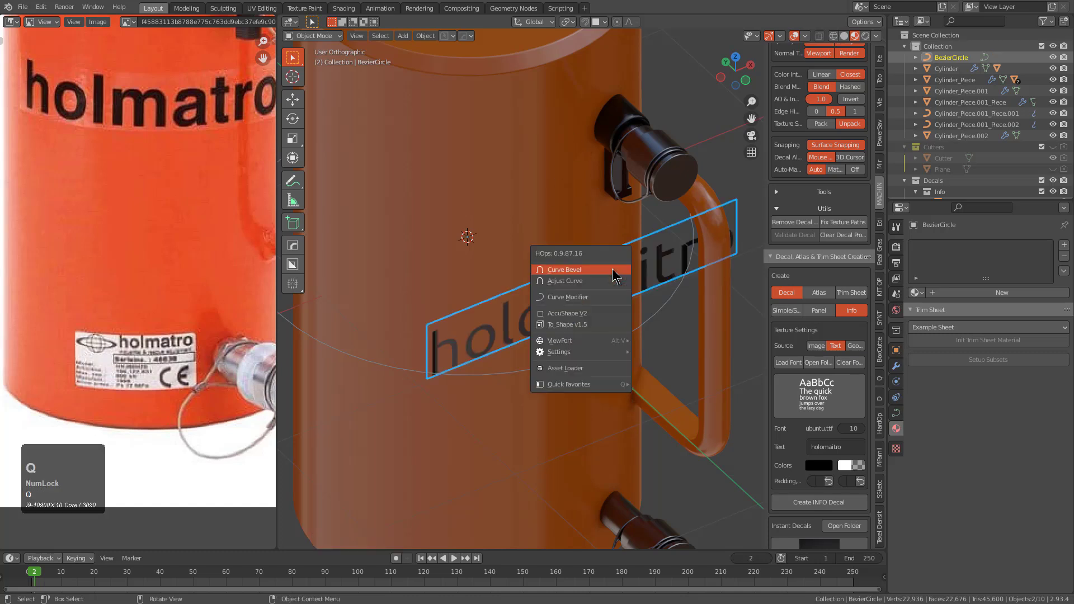
pyautogui.click(600, 297)
pyautogui.press('F9')
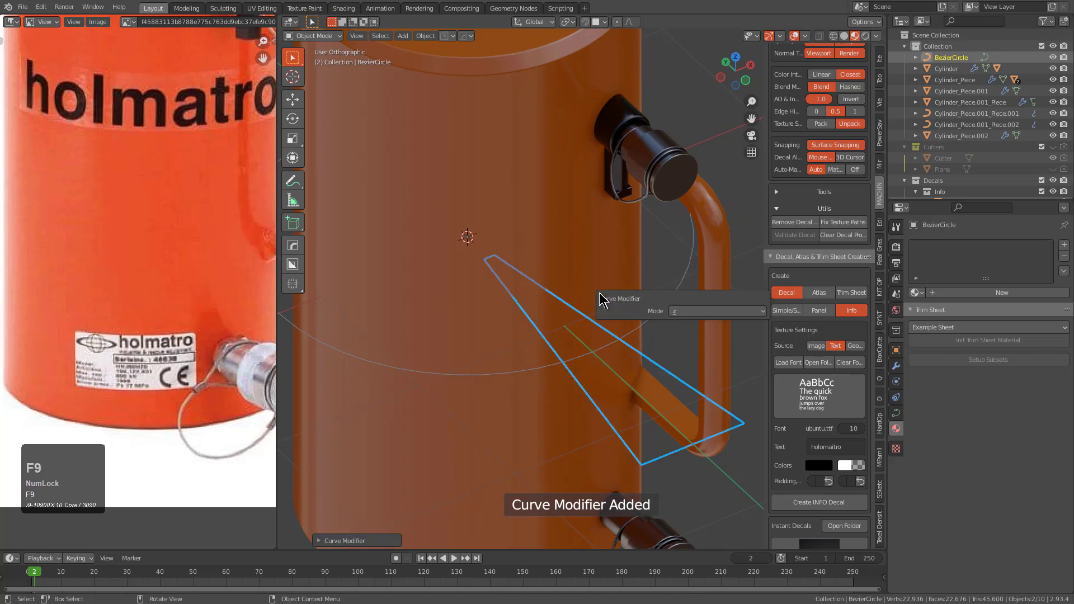
pyautogui.keyDown('ctrl'); pyautogui.scroll(-1, 697, 317); pyautogui.keyUp('ctrl')
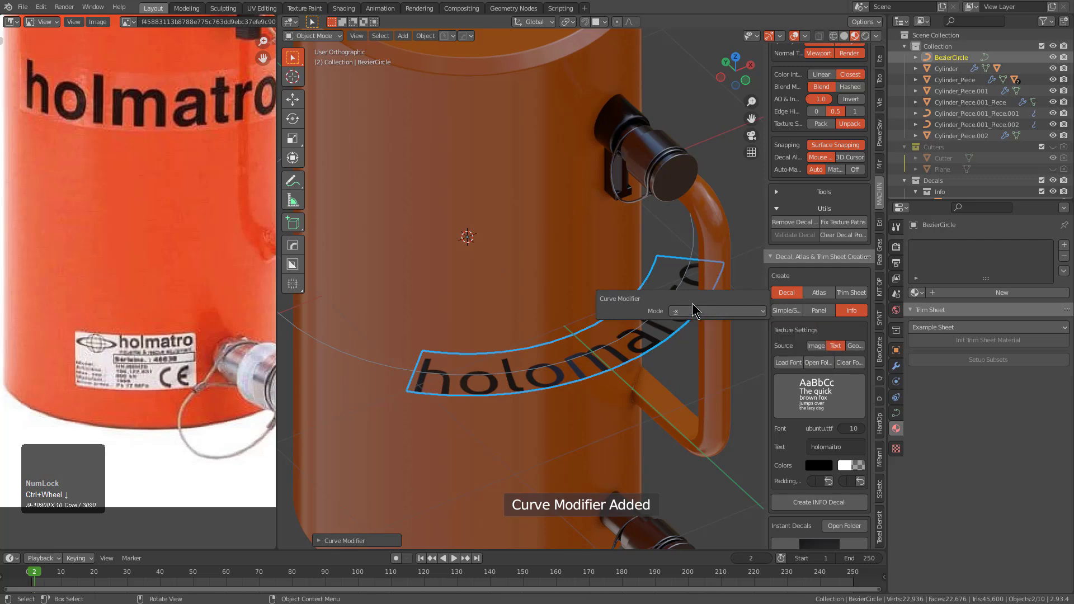
pyautogui.click(692, 253)
# - Tilt all control points of the Bezier circle to stand the text upright and scale them to about 0.78 to fit the body
pyautogui.press('Tab')
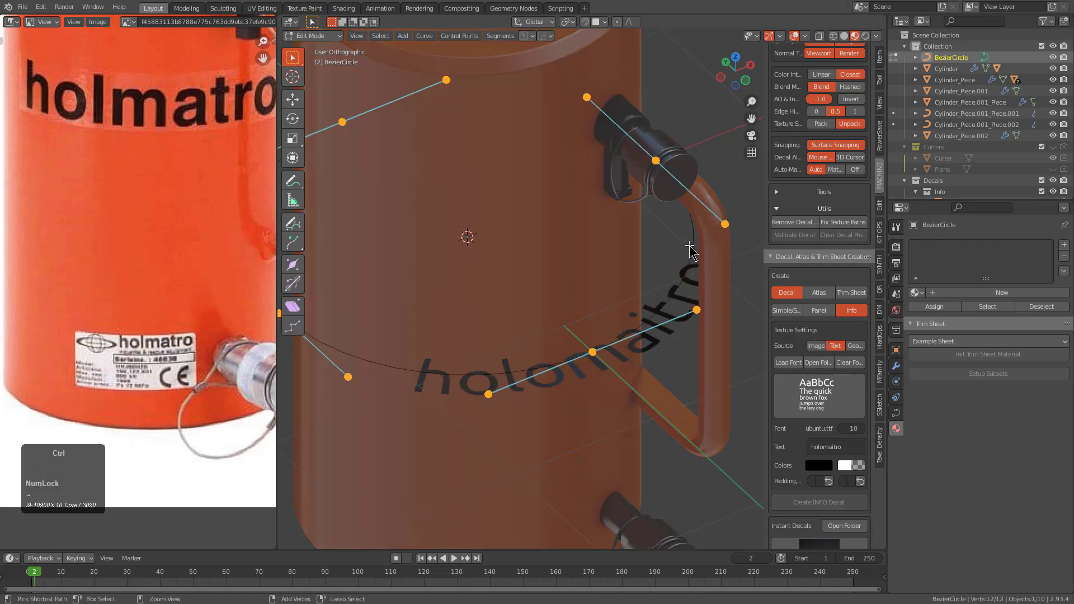
pyautogui.hotkey('ctrl', 't')
pyautogui.press('KP_Enter')
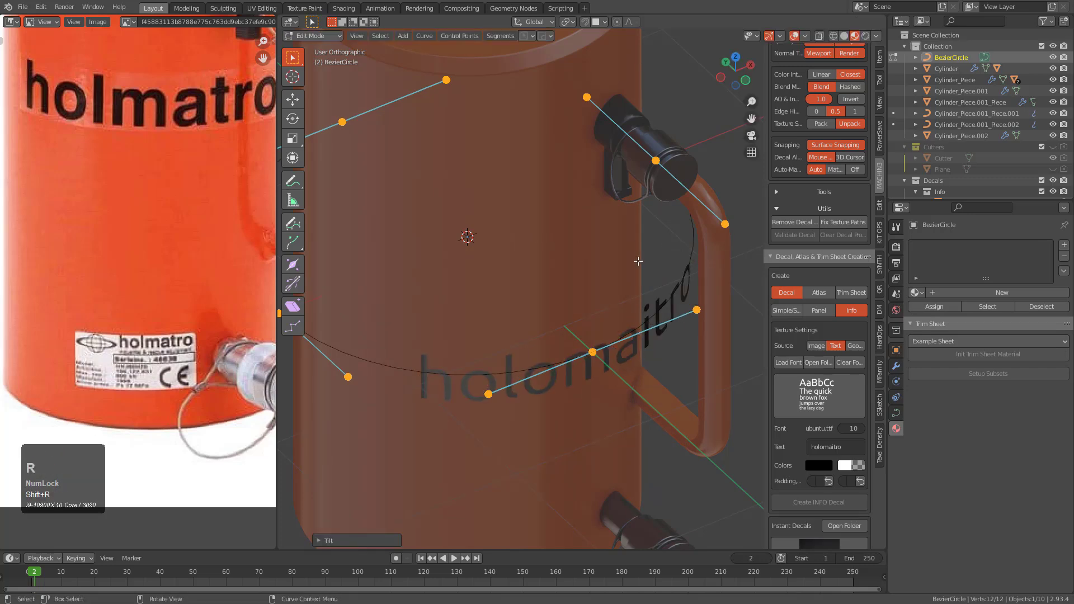
pyautogui.press('s')
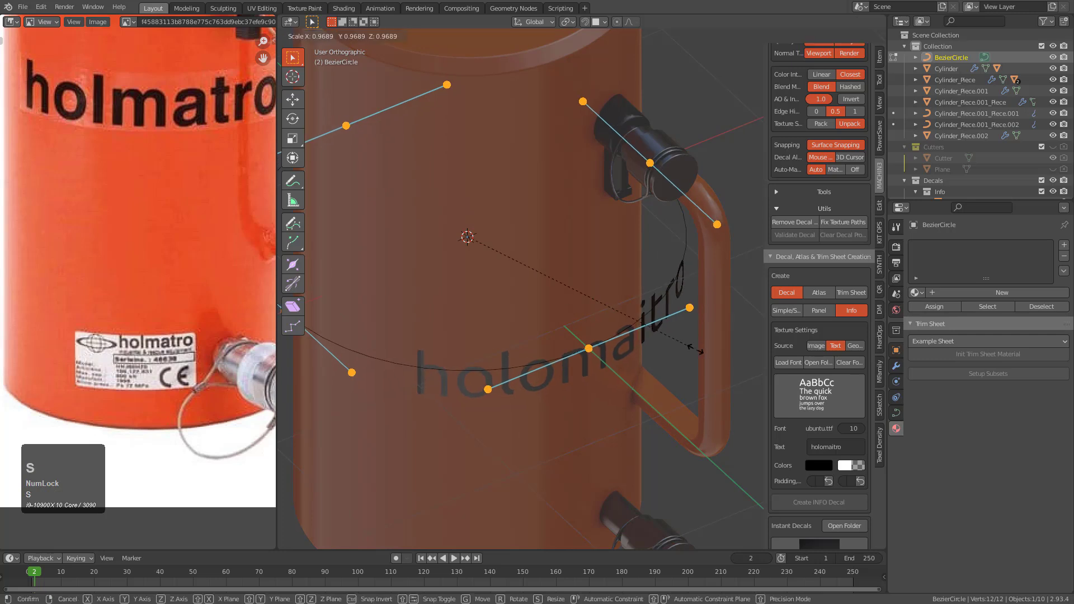
pyautogui.press('shift')
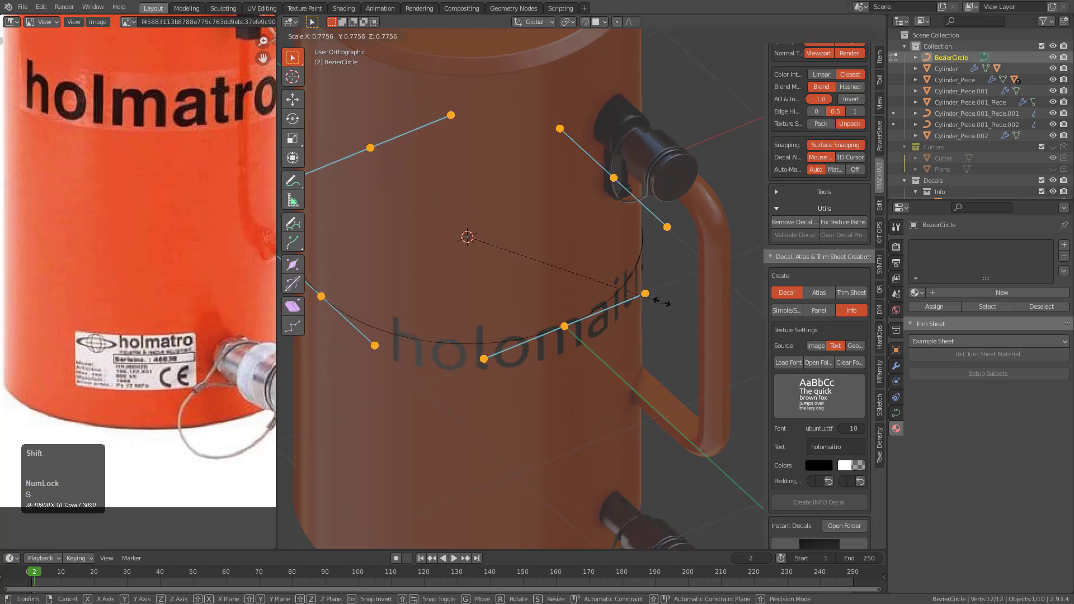
pyautogui.click(654, 289)
pyautogui.press('Tab')
# - Narrow the text decal along the X axis on the front of the body
pyautogui.moveTo(542, 355); pyautogui.dragTo(579, 381, button='middle')
pyautogui.click(591, 309)
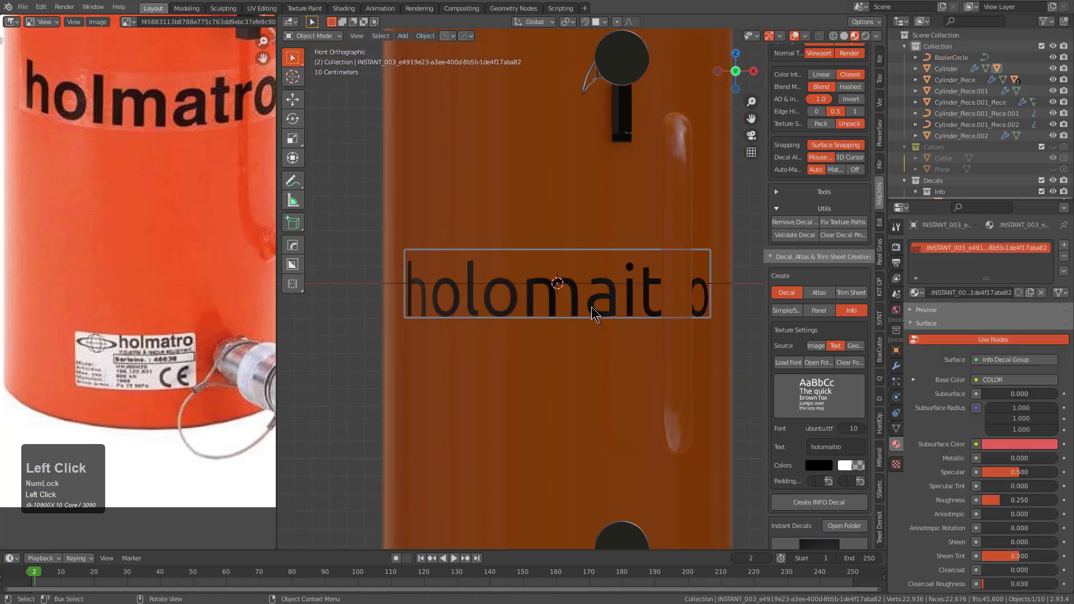
pyautogui.press('s')
pyautogui.press('x')
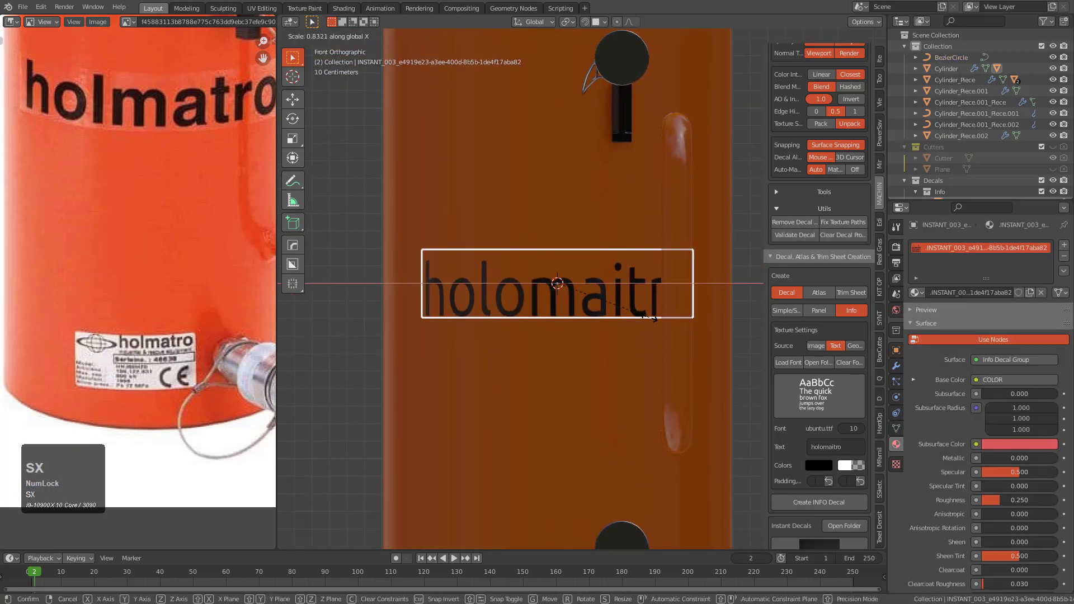
pyautogui.click(547, 293)
pyautogui.moveTo(547, 293); pyautogui.dragTo(595, 333, button='middle')
pyautogui.click(546, 277)
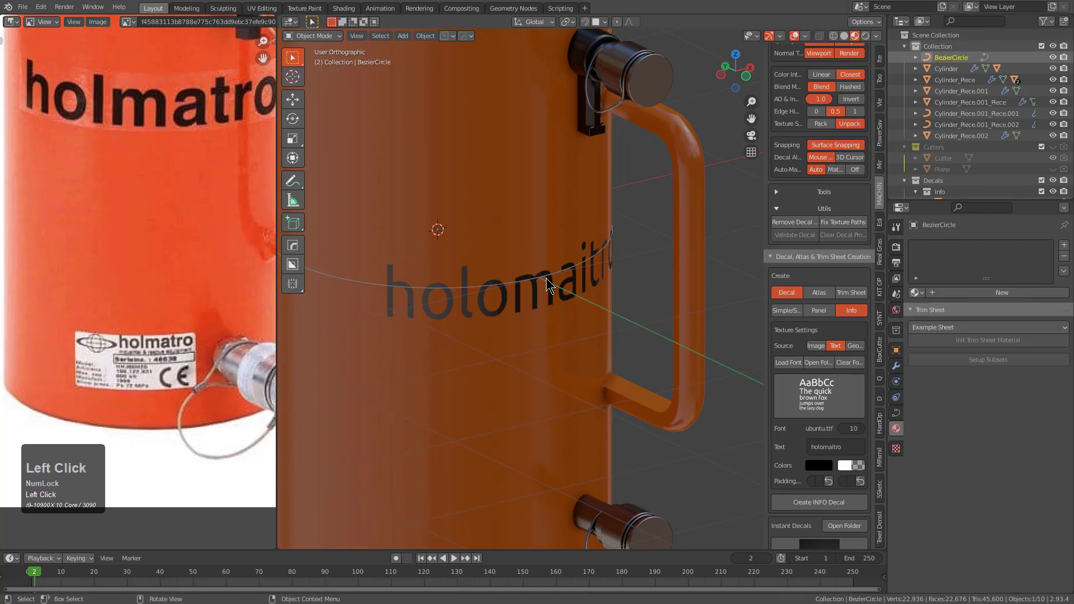
pyautogui.press('g')
pyautogui.press('z')
pyautogui.rightClick(564, 281)
# - Nudge the text decal slightly upward along the Z axis and deselect everything
pyautogui.click(567, 294)
pyautogui.press('g')
pyautogui.press('z')
pyautogui.click(567, 278)
pyautogui.keyDown('alt'); pyautogui.moveTo(566, 278); pyautogui.dragTo(583, 327, button='middle'); pyautogui.keyUp('alt')
pyautogui.scroll(-2, 581, 291)
pyautogui.hotkey('alt', 'a')
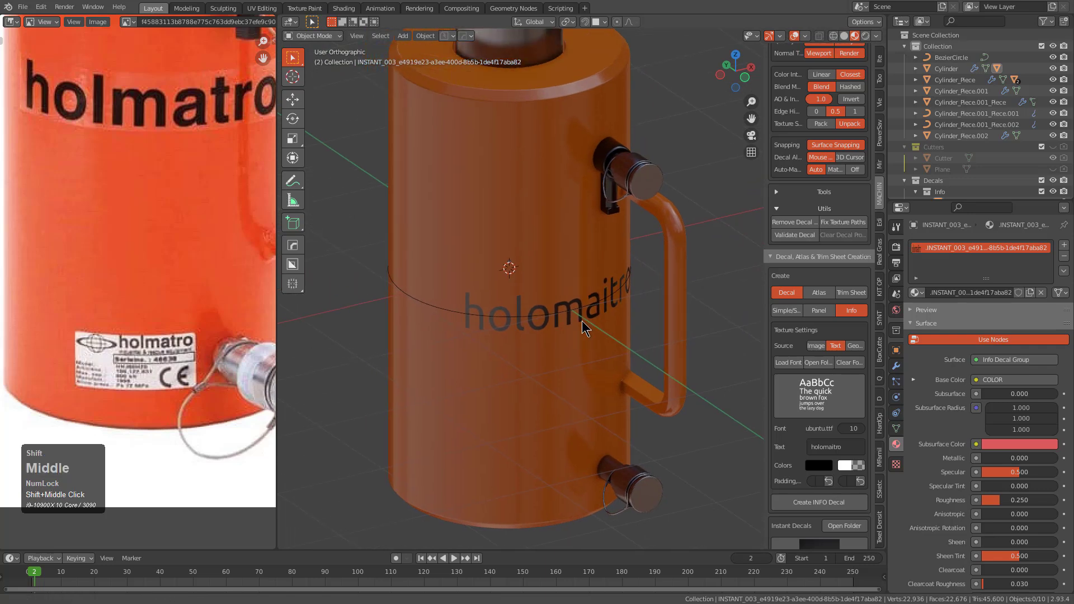
# - Insert the JACK POINT info decal, Andrian_009, from the Andrian decal library on the lower part of the body
pyautogui.scroll(-3, 585, 323)
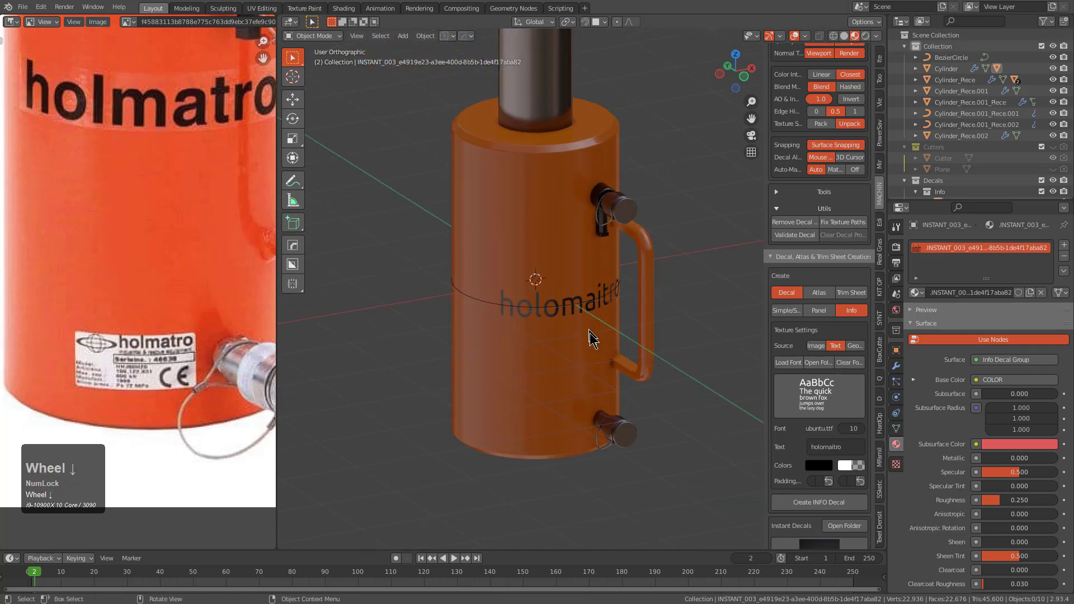
pyautogui.scroll(3, 588, 326)
pyautogui.keyDown('shift'); pyautogui.moveTo(610, 431); pyautogui.dragTo(571, 355, button='middle'); pyautogui.keyUp('shift')
pyautogui.scroll(2, 586, 328)
pyautogui.press('d')
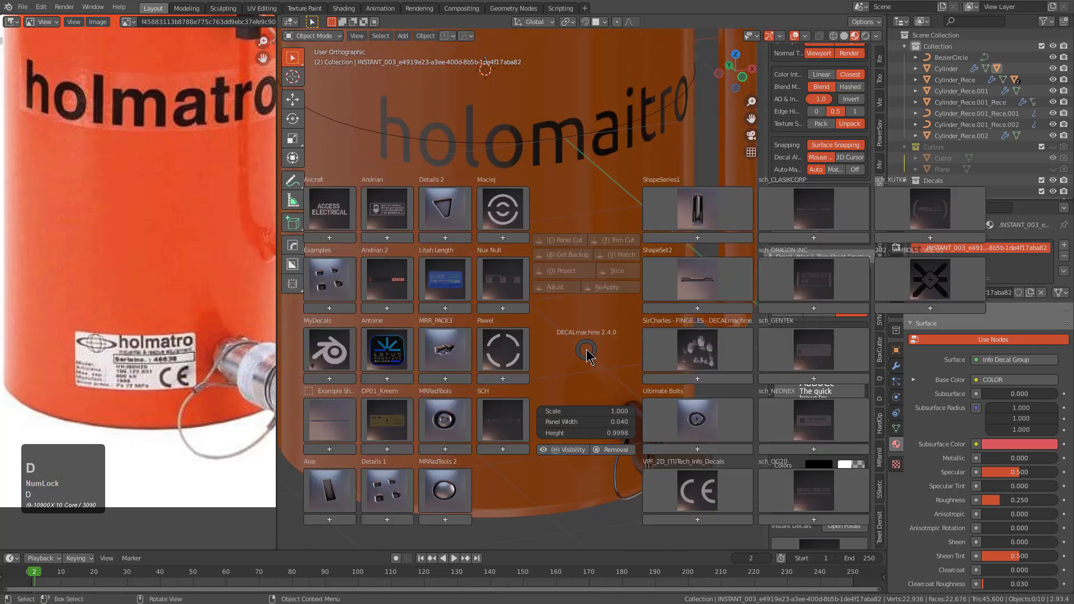
pyautogui.click(393, 433)
pyautogui.click(388, 210)
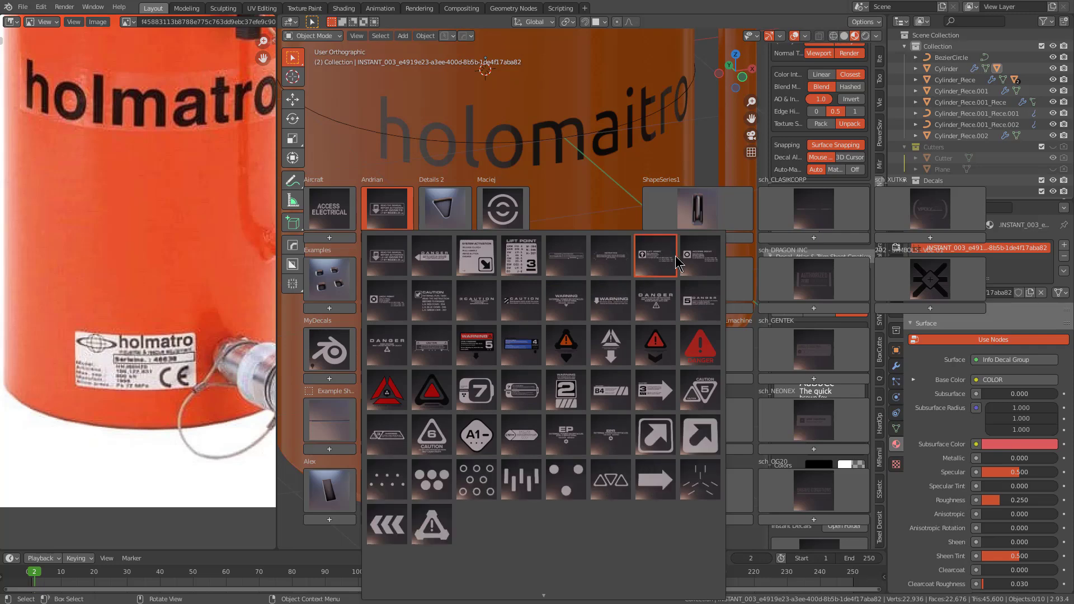
pyautogui.click(382, 317)
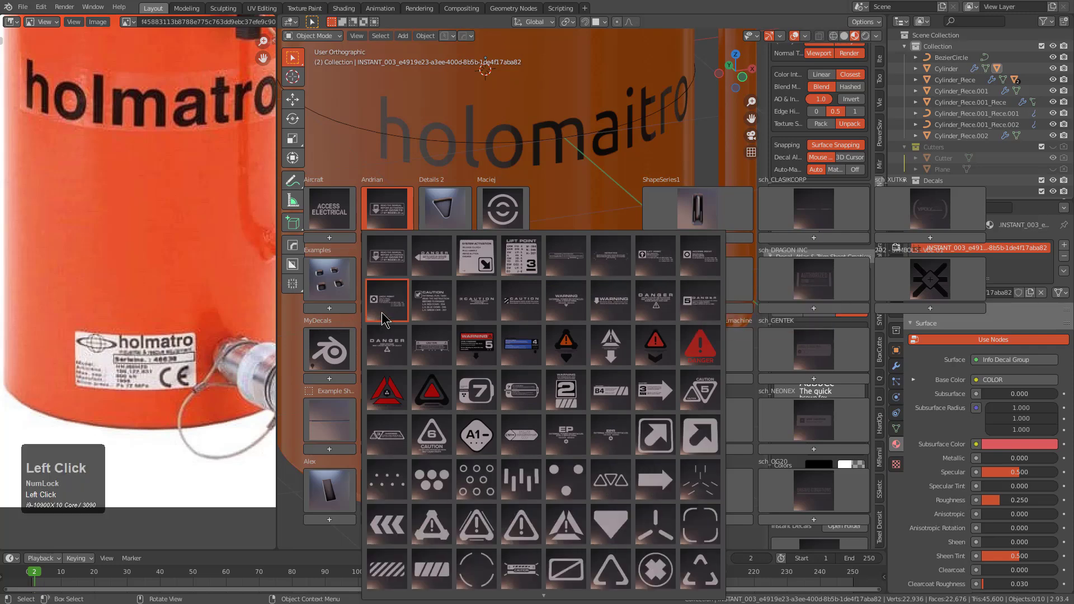
# - Move the JACK POINT decal to the bottom of the body, on the free area beside the lower coupler
pyautogui.moveTo(491, 354); pyautogui.dragTo(549, 242, button='middle')
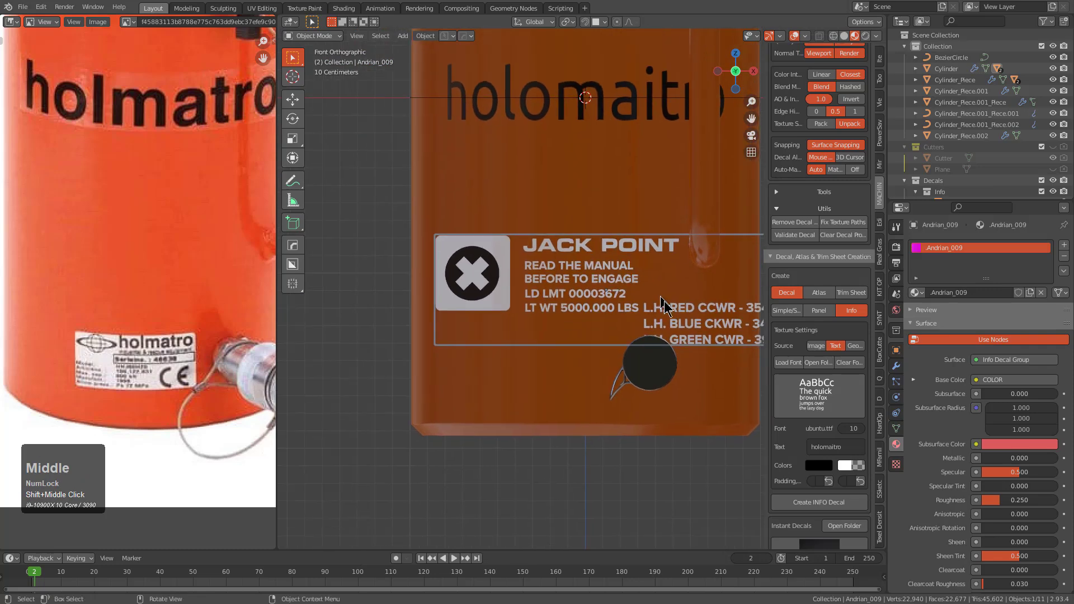
pyautogui.press('g')
pyautogui.keyDown('ctrl'); pyautogui.click(535, 364); pyautogui.keyUp('ctrl')
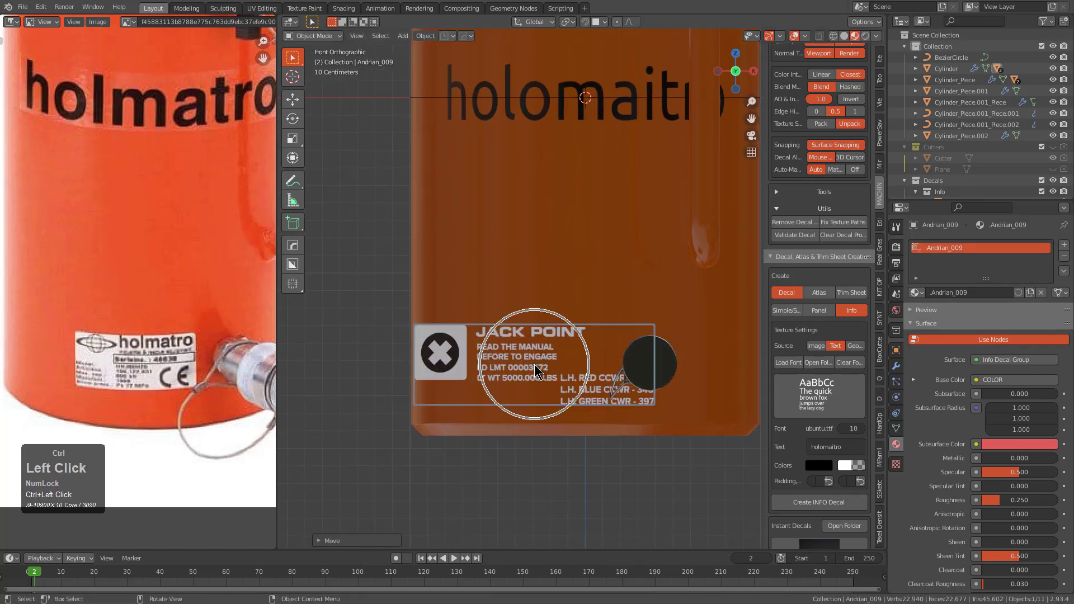
pyautogui.moveTo(535, 364); pyautogui.dragTo(555, 346, button='middle')
pyautogui.scroll(3, 582, 325)
pyautogui.press('g')
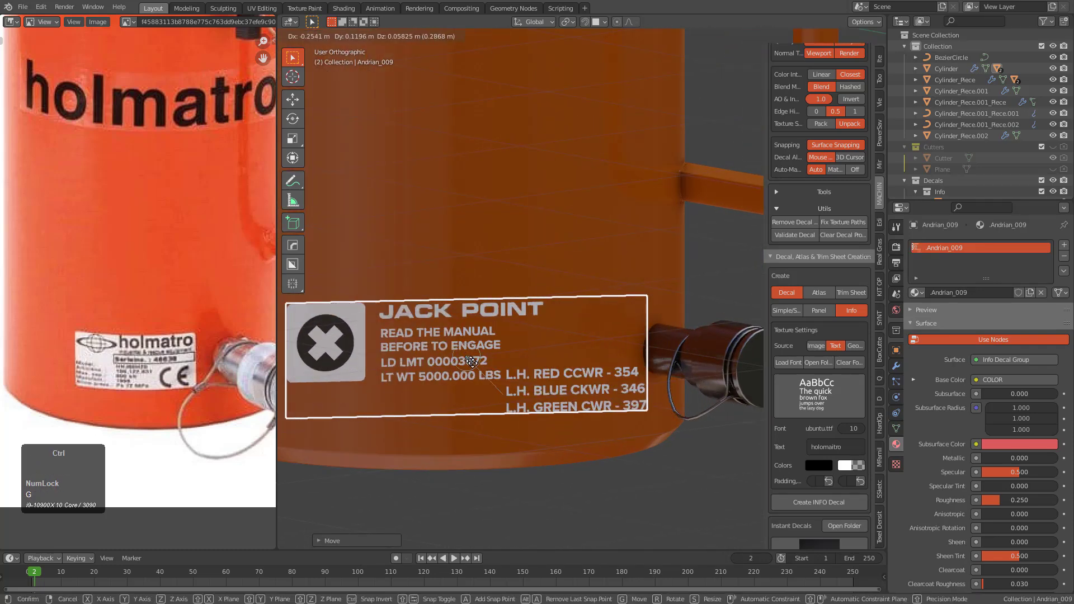
pyautogui.click(469, 360)
# - Project the JACK POINT decal onto the curved orange cylinder body with DECALmachine
pyautogui.click(508, 253)
pyautogui.hotkey('shift', 'd')
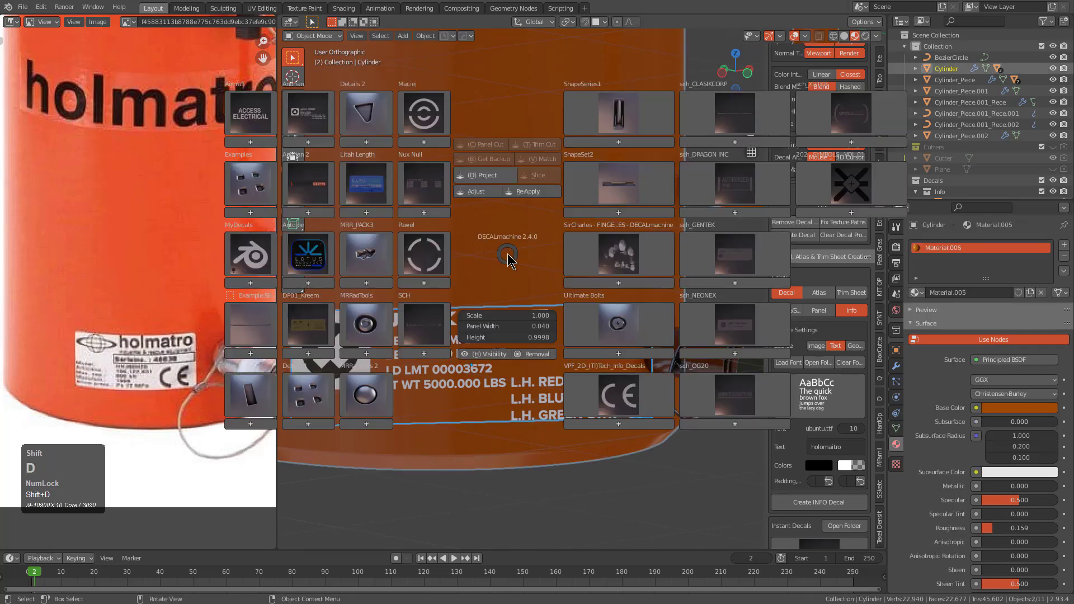
pyautogui.click(491, 172)
pyautogui.scroll(-3, 497, 213)
# - Set the projected JACK POINT decal's material to Metallic 1.000 and Roughness 0.000
pyautogui.click(470, 314)
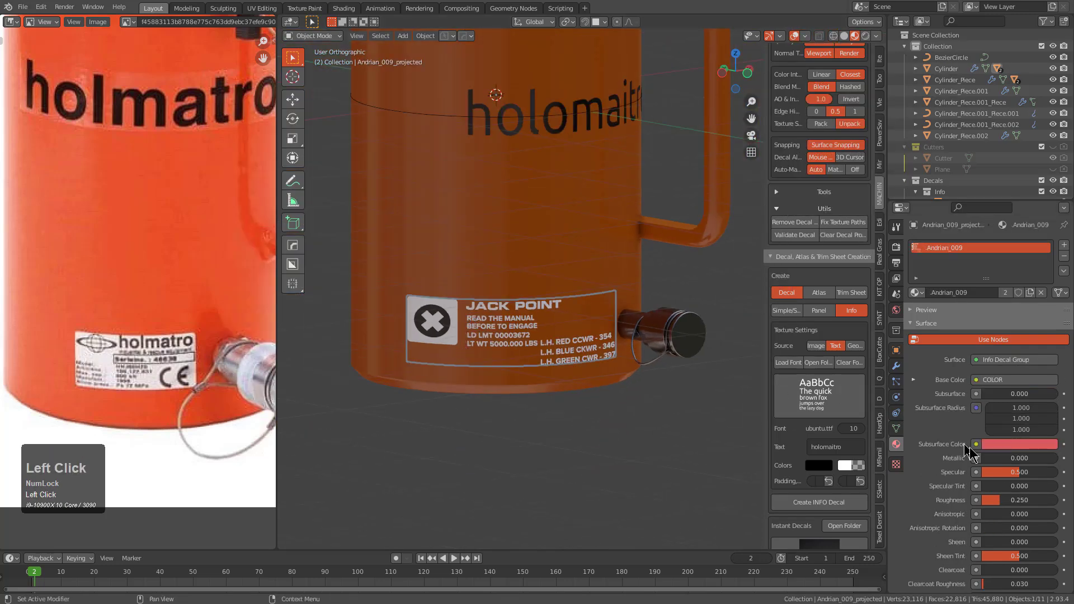
pyautogui.moveTo(991, 458); pyautogui.dragTo(1057, 458)
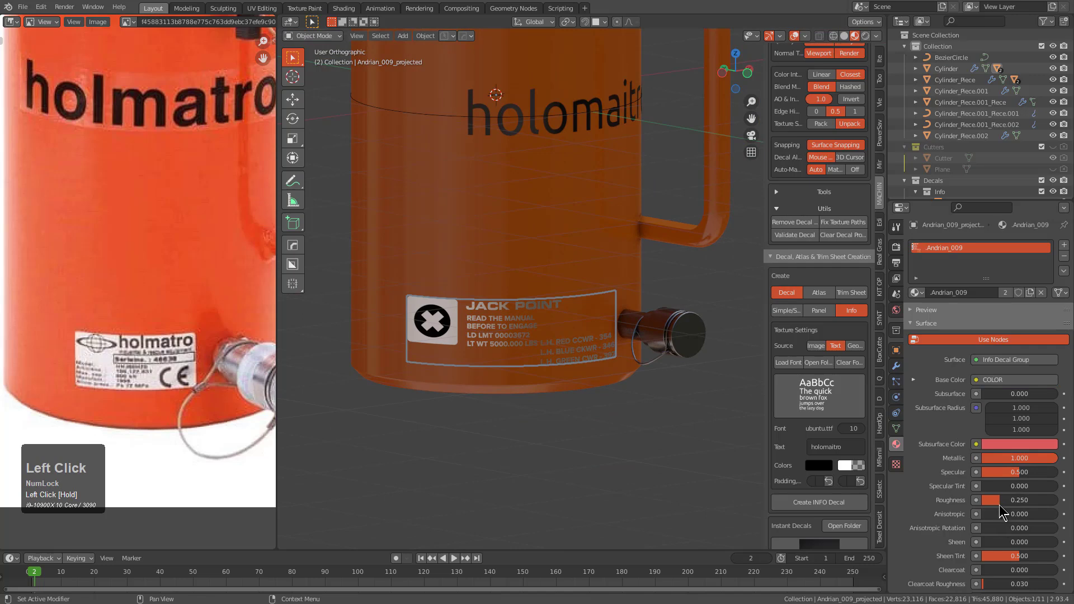
pyautogui.moveTo(1019, 500); pyautogui.dragTo(987, 500)
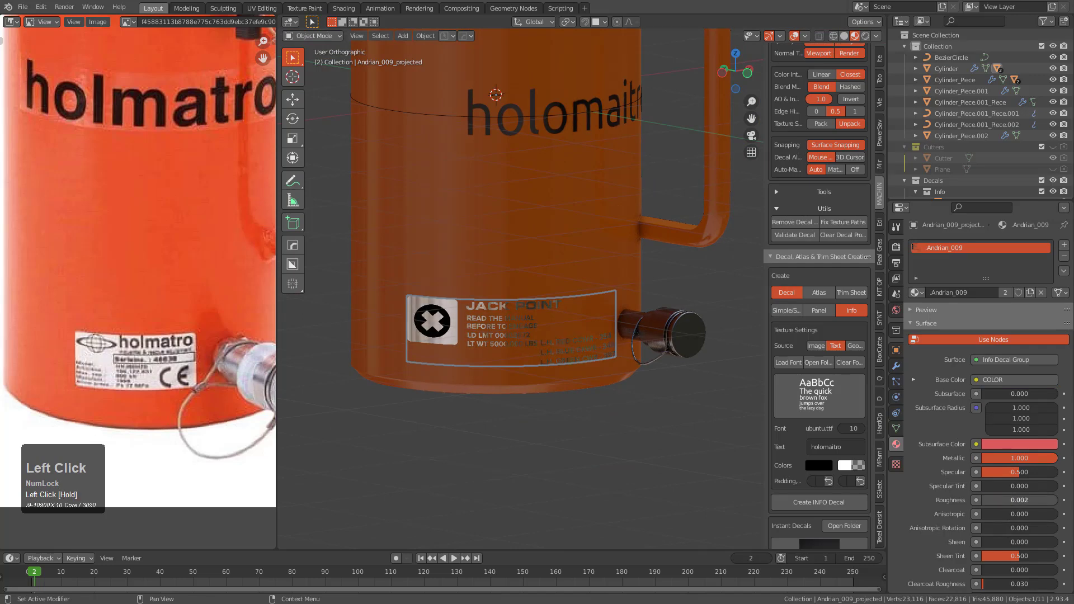
# - Select the upper coupler with its bracket and wire ring and raise them along the Z axis closer to the body's top edge
pyautogui.keyDown('alt'); pyautogui.moveTo(559, 313); pyautogui.dragTo(584, 320, button='middle'); pyautogui.keyUp('alt')
pyautogui.scroll(3, 584, 320)
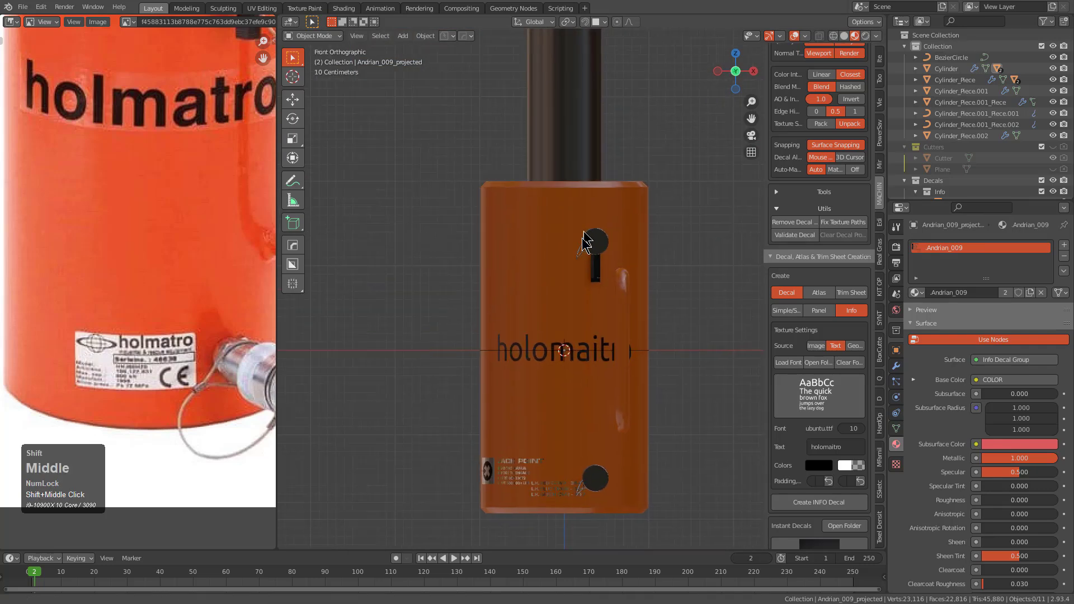
pyautogui.moveTo(587, 271); pyautogui.dragTo(628, 304, button='middle')
pyautogui.scroll(-3, 190, 196)
pyautogui.moveTo(189, 195); pyautogui.dragTo(177, 282, button='middle')
pyautogui.scroll(2, 177, 283)
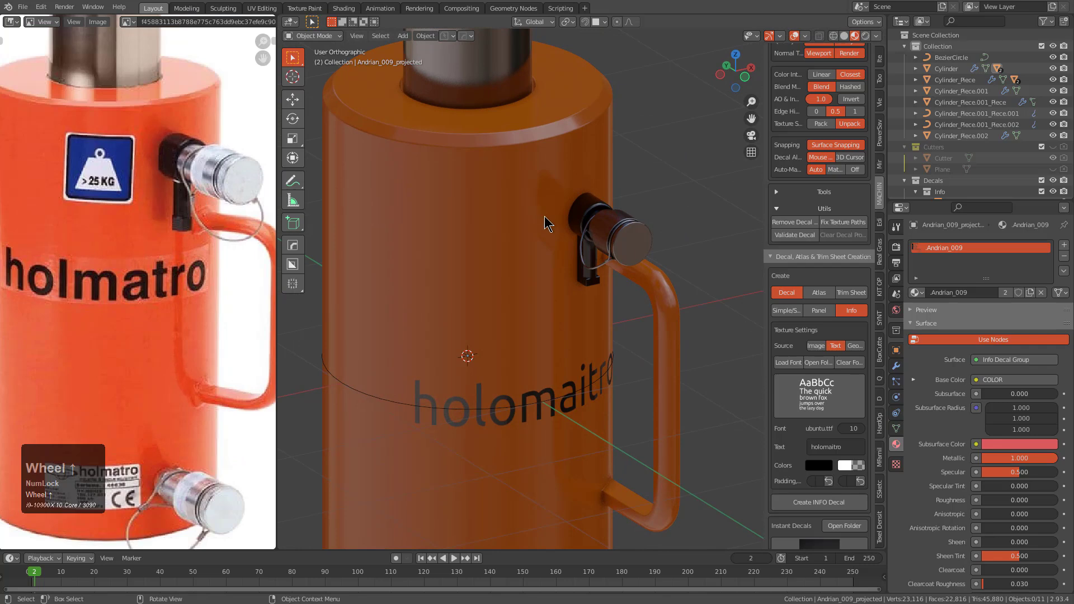
pyautogui.click(594, 254)
pyautogui.keyDown('alt'); pyautogui.moveTo(594, 255); pyautogui.dragTo(682, 253, button='middle'); pyautogui.keyUp('alt')
pyautogui.moveTo(707, 154); pyautogui.dragTo(579, 295)
pyautogui.keyDown('alt'); pyautogui.moveTo(579, 295); pyautogui.dragTo(473, 274, button='middle'); pyautogui.keyUp('alt')
pyautogui.press('g')
pyautogui.press('z')
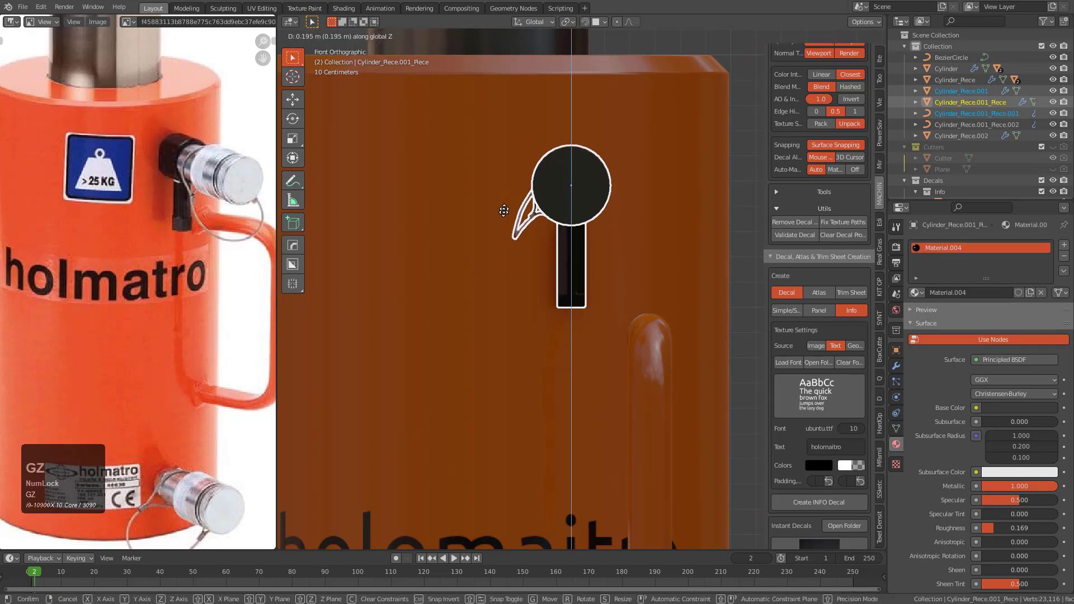
pyautogui.click(501, 187)
pyautogui.hotkey('alt', 'a')
# - Browse the DECALmachine libraries and insert the Andrian 022 decal, a warning triangle with a down arrow, near the body's top
pyautogui.scroll(-2, 495, 216)
pyautogui.scroll(-4, 496, 224)
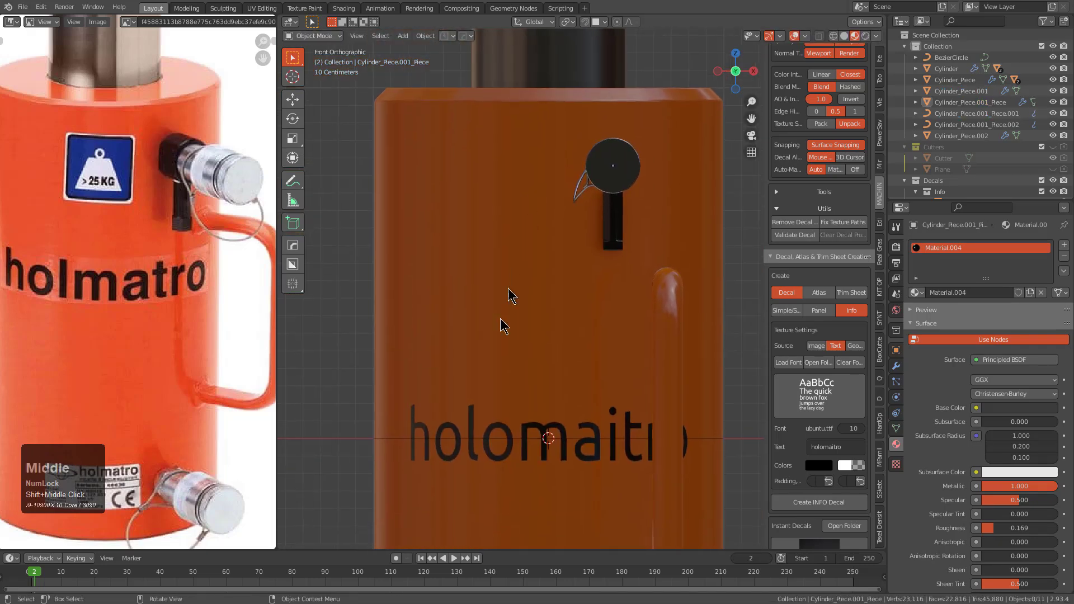
pyautogui.moveTo(563, 438); pyautogui.dragTo(572, 247, button='middle')
pyautogui.scroll(2, 581, 183)
pyautogui.press('d')
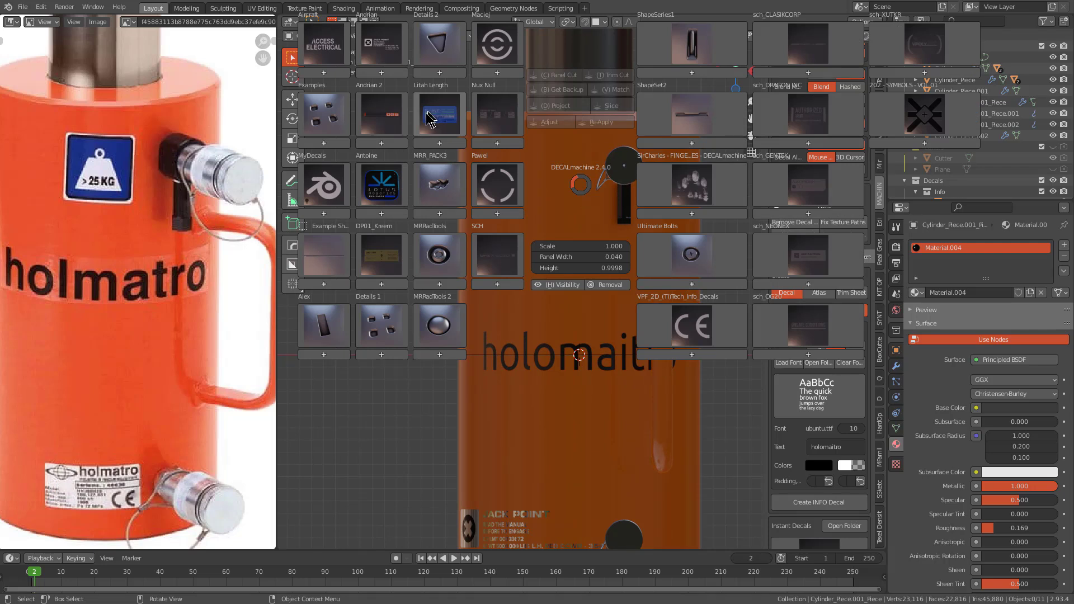
pyautogui.click(382, 205)
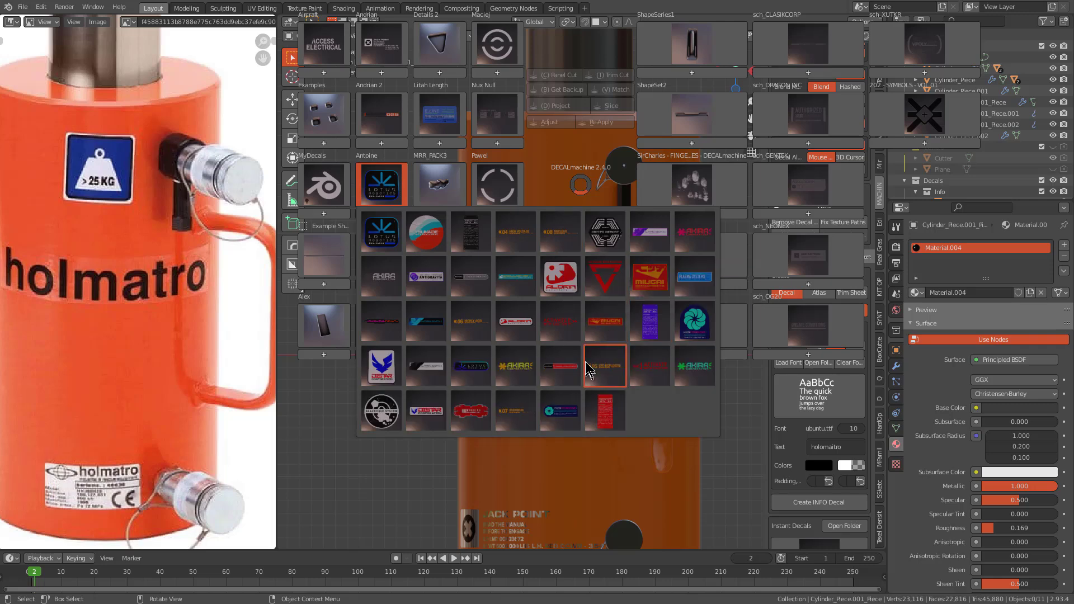
pyautogui.click(436, 120)
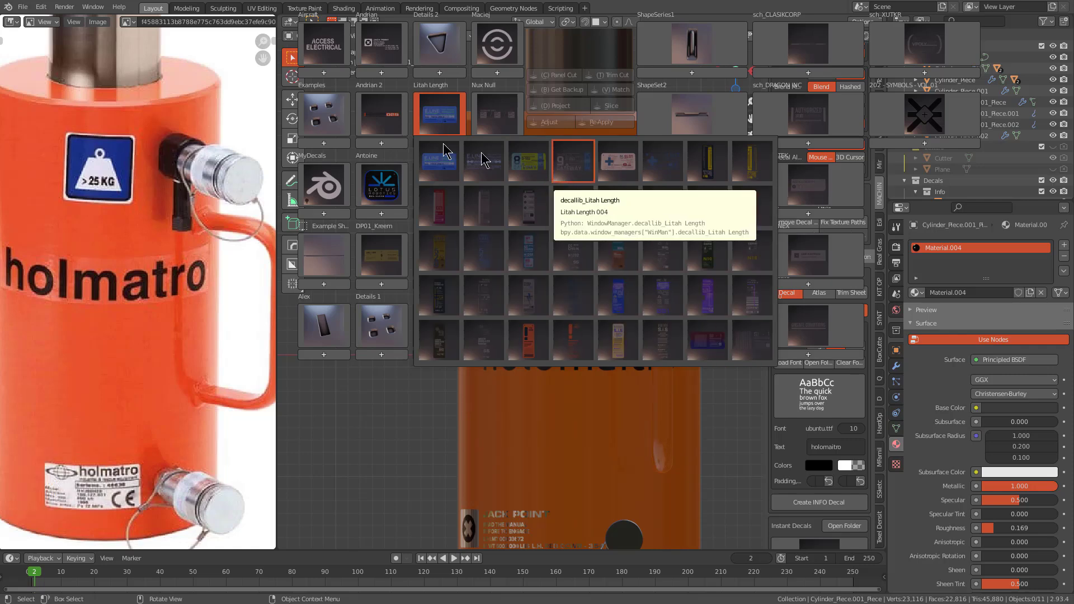
pyautogui.click(572, 177)
pyautogui.click(390, 246)
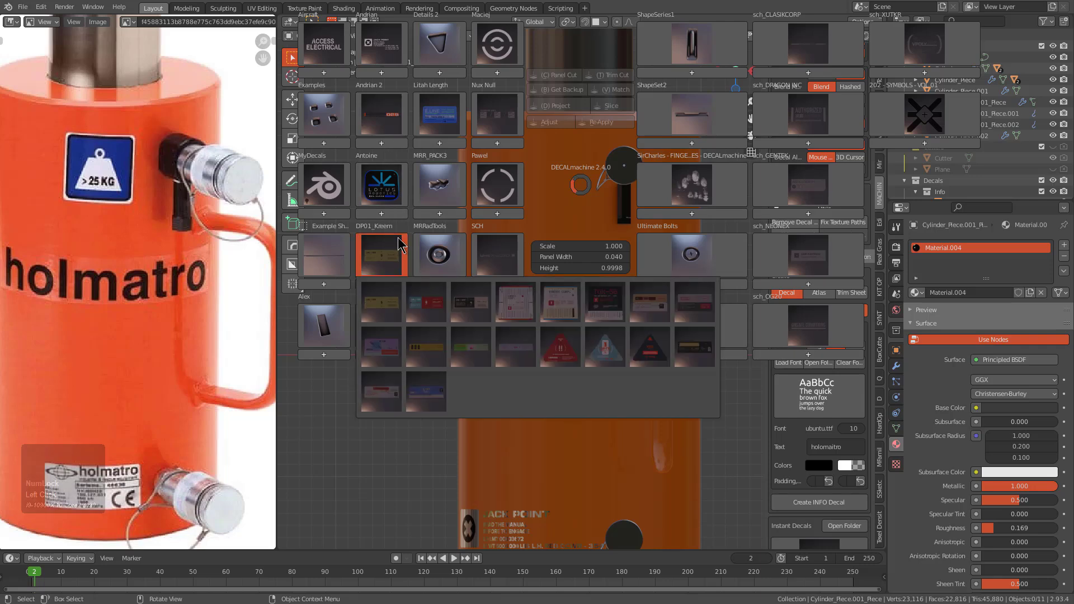
pyautogui.click(385, 202)
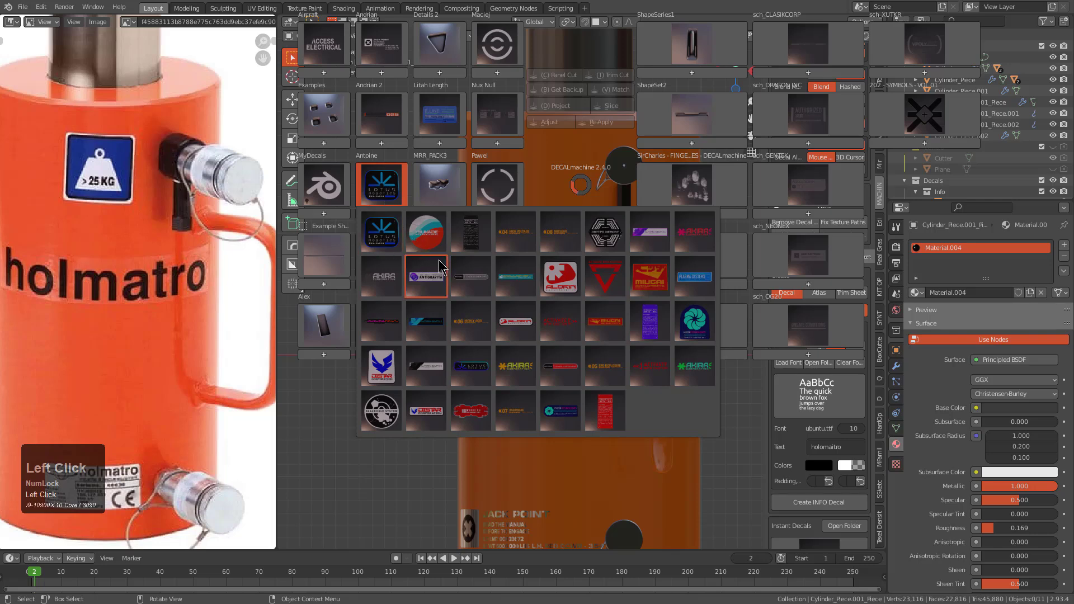
pyautogui.click(438, 268)
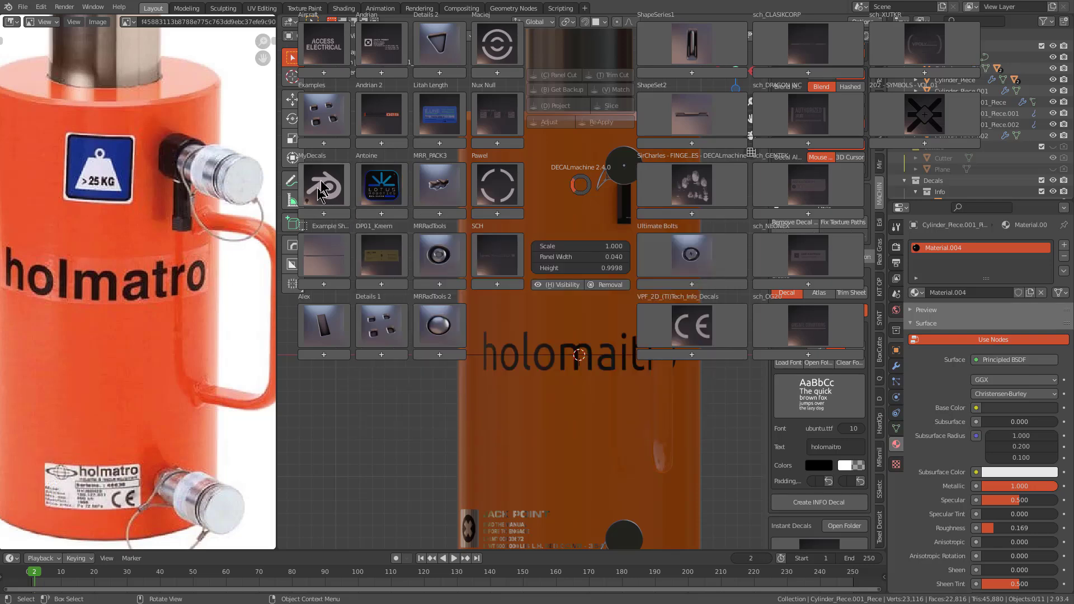
pyautogui.click(333, 62)
pyautogui.click(393, 54)
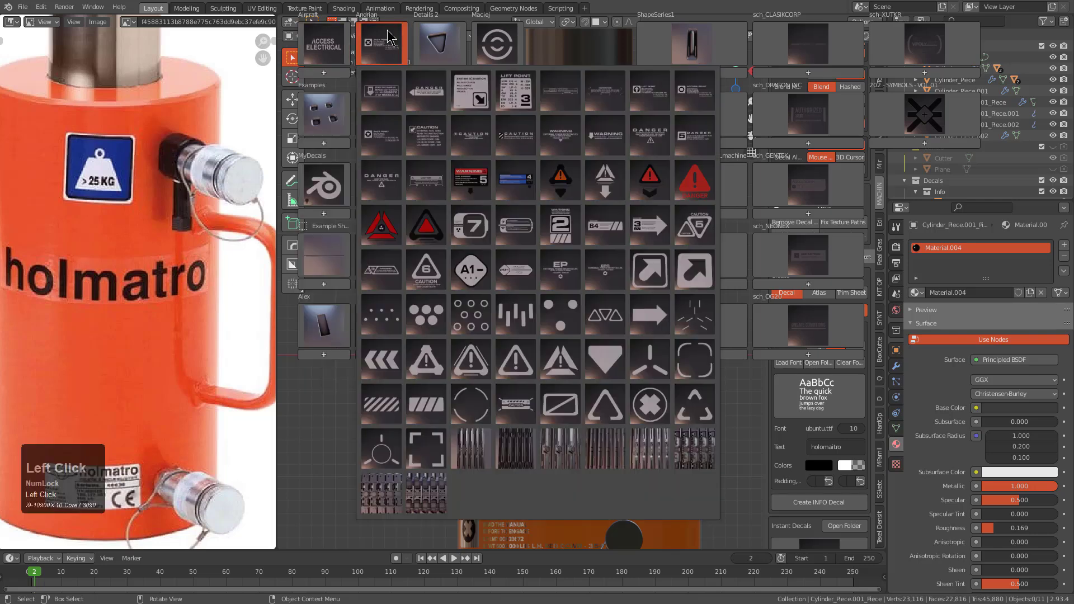
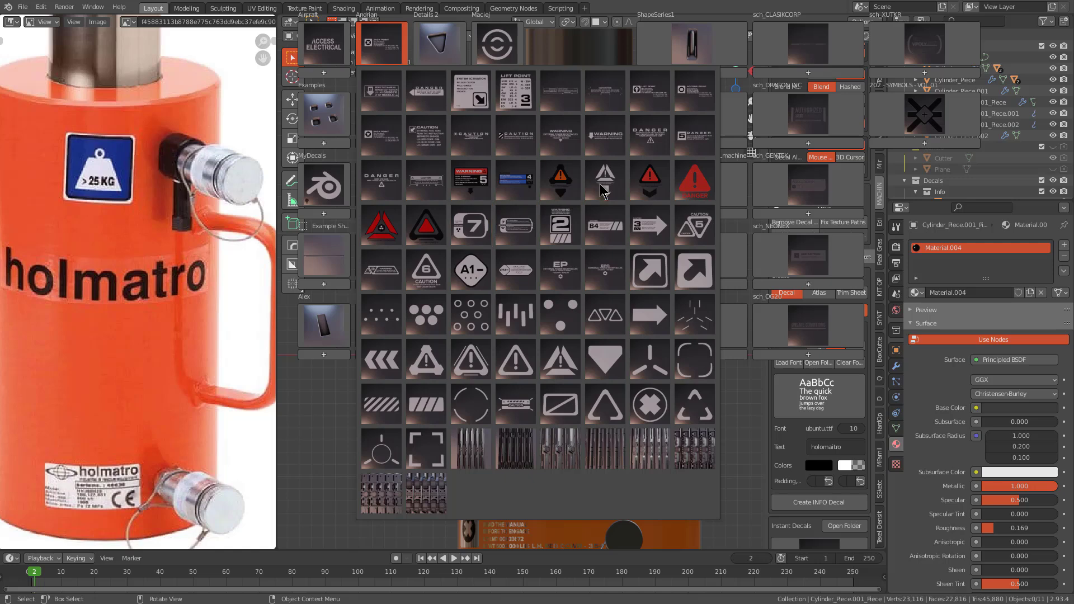
pyautogui.click(601, 184)
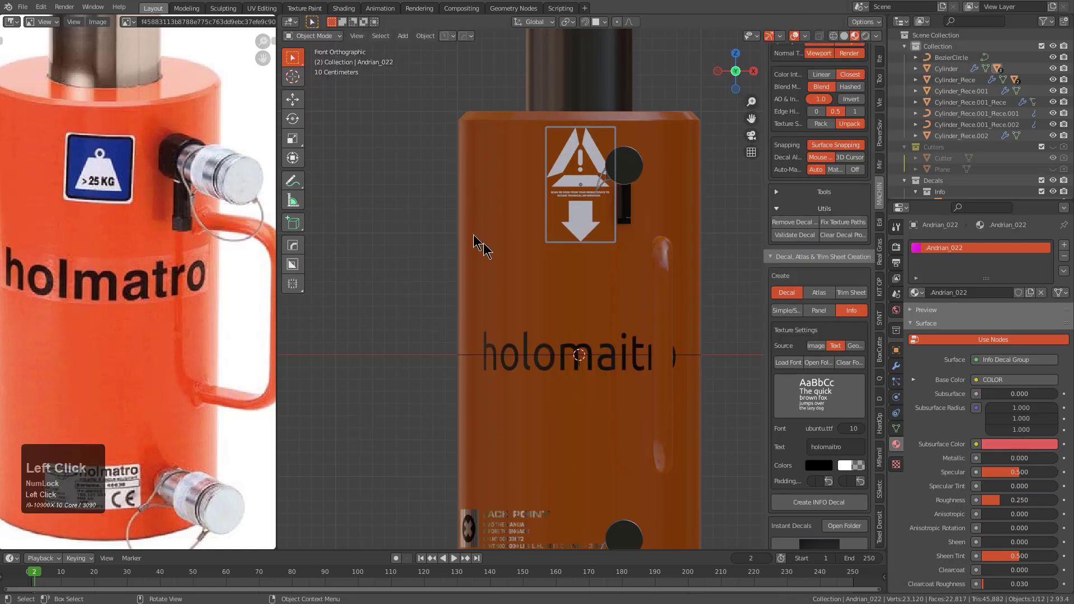
# - Scale the warning-triangle decal down and move it beside the upper coupler, clear of its edge
pyautogui.press('s')
pyautogui.click(581, 186)
pyautogui.press('g')
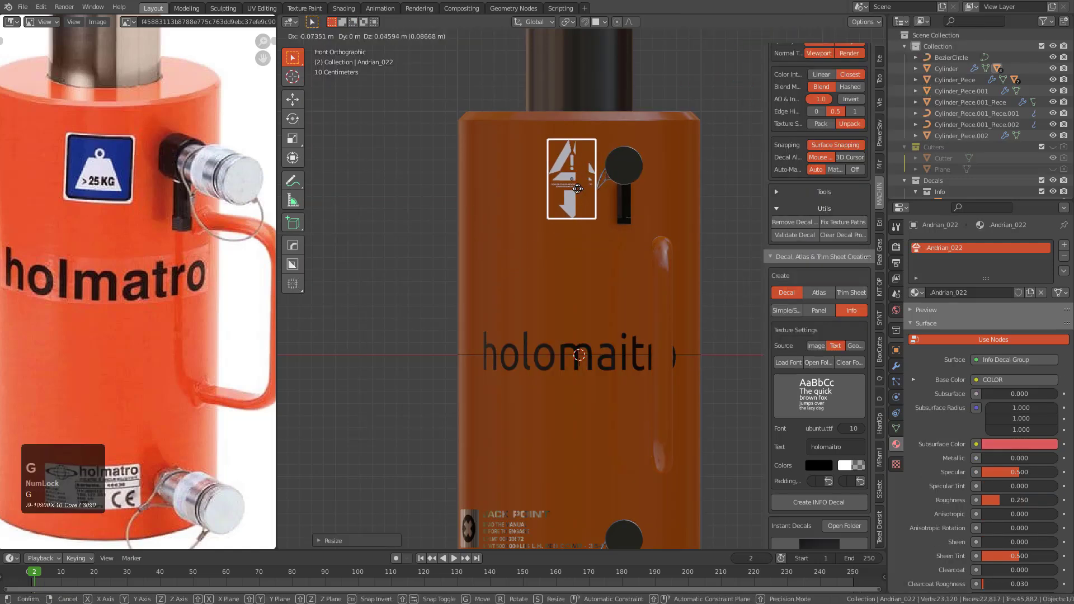
pyautogui.click(556, 168)
# - Project the warning-triangle decal onto the curved orange cylinder body with DECALmachine
pyautogui.moveTo(556, 168); pyautogui.dragTo(602, 232, button='middle')
pyautogui.click(558, 281)
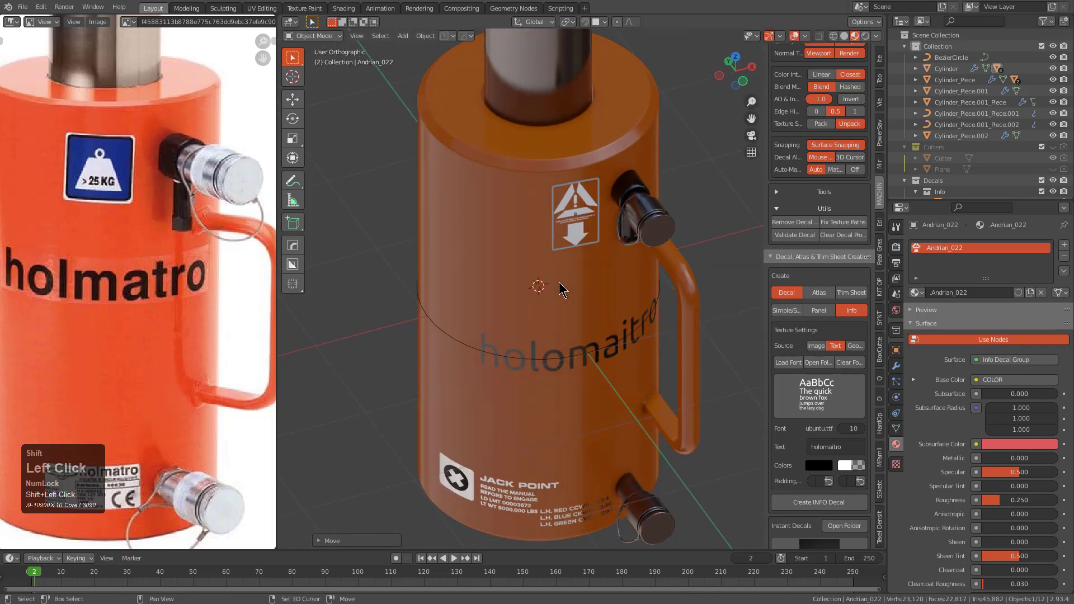
pyautogui.press('d')
pyautogui.click(548, 196)
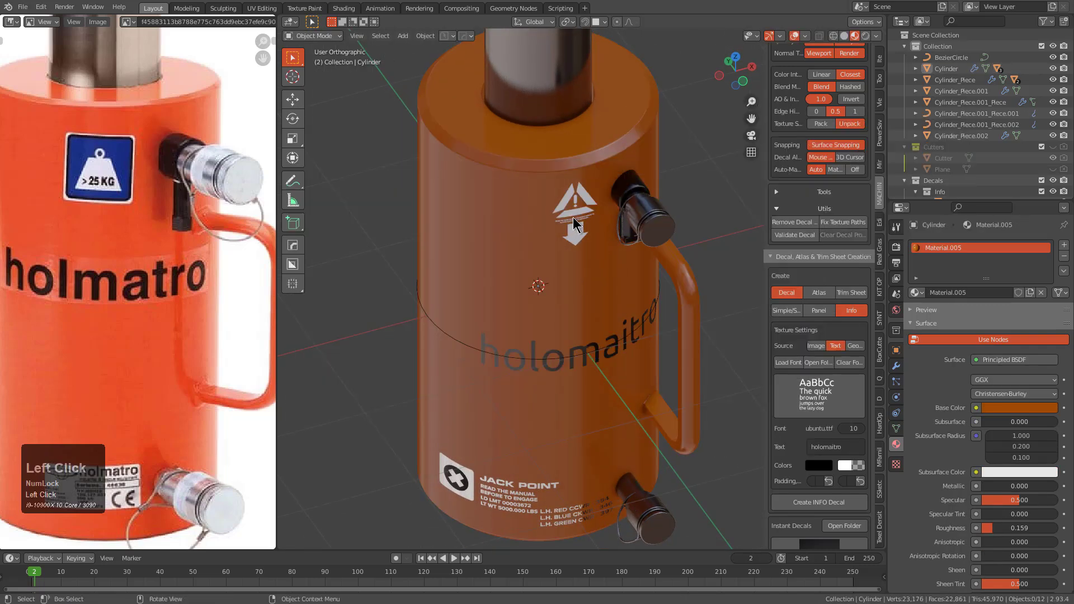
# - Set the projected warning decal's material to Metallic 1.000 and lower its Roughness close to zero
pyautogui.moveTo(1007, 458); pyautogui.dragTo(1056, 458)
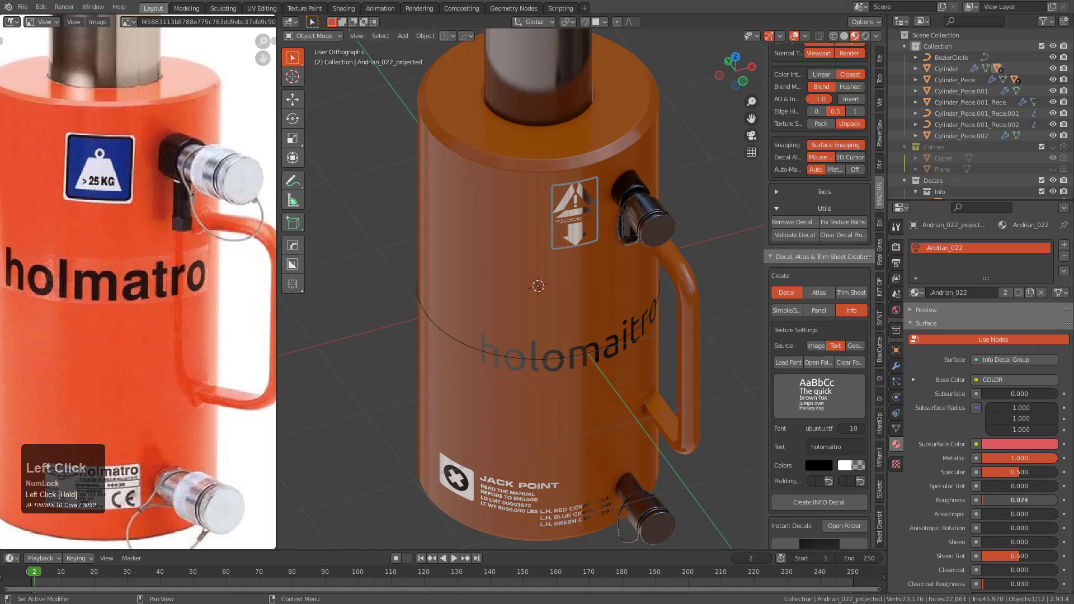
pyautogui.moveTo(985, 500); pyautogui.dragTo(983, 500)
pyautogui.hotkey('alt', 'a')
# - Expand the 3D viewport to full screen with the whole cylinder in view
pyautogui.keyDown('alt'); pyautogui.moveTo(638, 383); pyautogui.dragTo(600, 425, button='middle'); pyautogui.keyUp('alt')
pyautogui.scroll(-3, 587, 351)
pyautogui.scroll(1, 586, 327)
pyautogui.moveTo(586, 331)
pyautogui.mouseDown(button='middle')
pyautogui.moveTo(586, 358)
pyautogui.moveTo(593, 345)
pyautogui.mouseUp(button='middle')
pyautogui.hotkey('ctrl', 'alt', 'space')
pyautogui.scroll(-3, 583, 355)
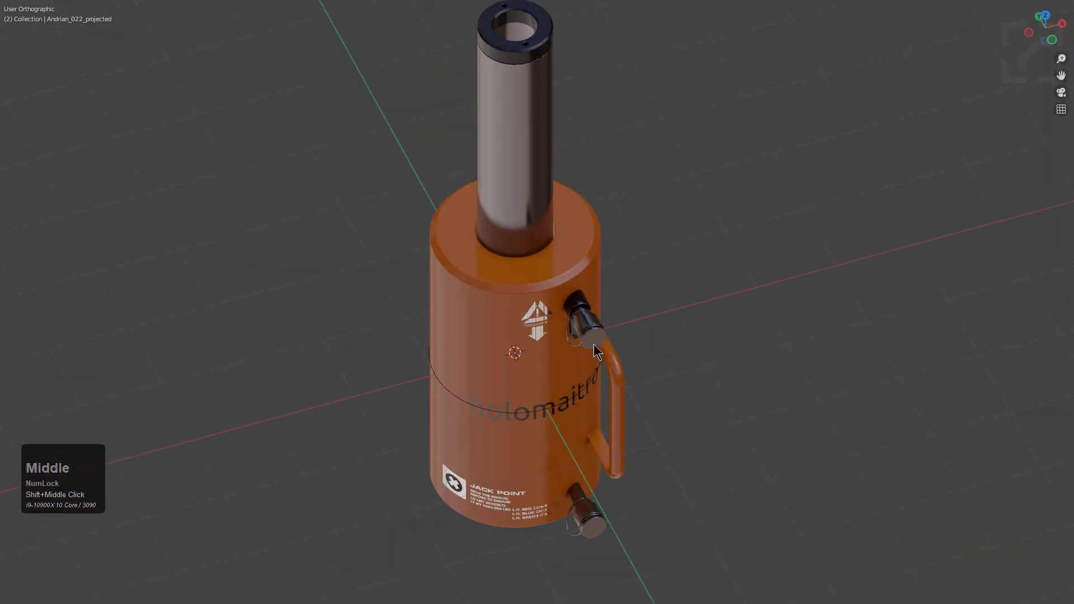
pyautogui.scroll(-2, 593, 341)
# - Create a plane from the orange body with the HardOps shape tool, oriented on Z and offset to -Z beneath the base
pyautogui.click(505, 305)
pyautogui.press('q')
pyautogui.press('o')
pyautogui.press('t')
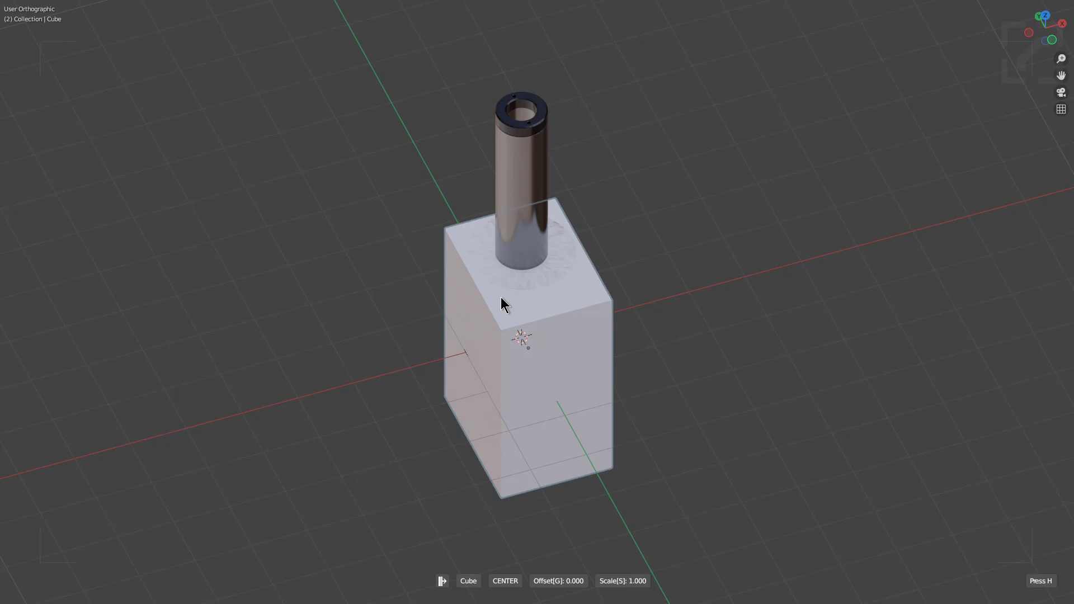
pyautogui.press('Tab')
pyautogui.click(481, 329)
pyautogui.scroll(-1, 511, 315)
pyautogui.scroll(-1, 470, 331)
pyautogui.keyDown('ctrl'); pyautogui.scroll(-2, 470, 331); pyautogui.keyUp('ctrl')
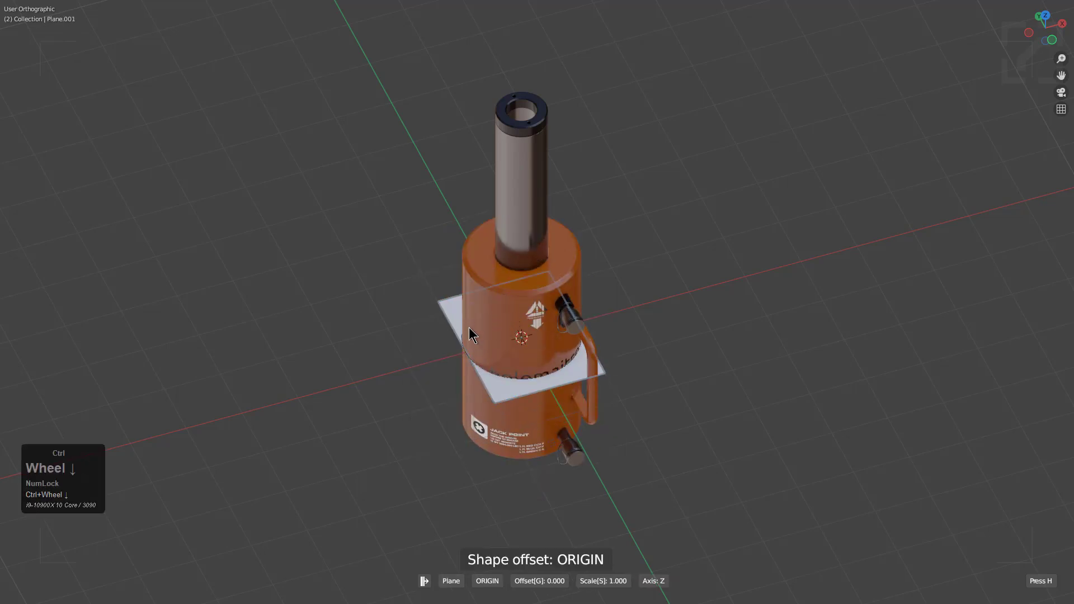
pyautogui.click(469, 327)
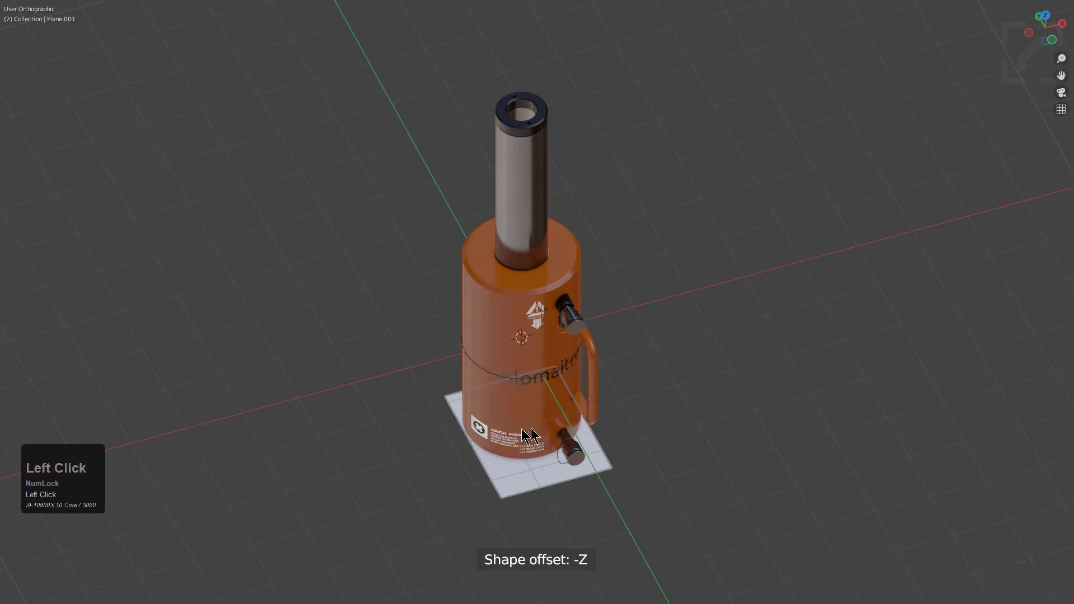
# - Scale the plane under the cylinder up until it forms a floor filling the whole view
pyautogui.scroll(-1, 499, 427)
pyautogui.press('s')
pyautogui.click(693, 416)
# - Add new blank Principled materials to the floor plane until it has a dark, glossy surface
pyautogui.press('m')
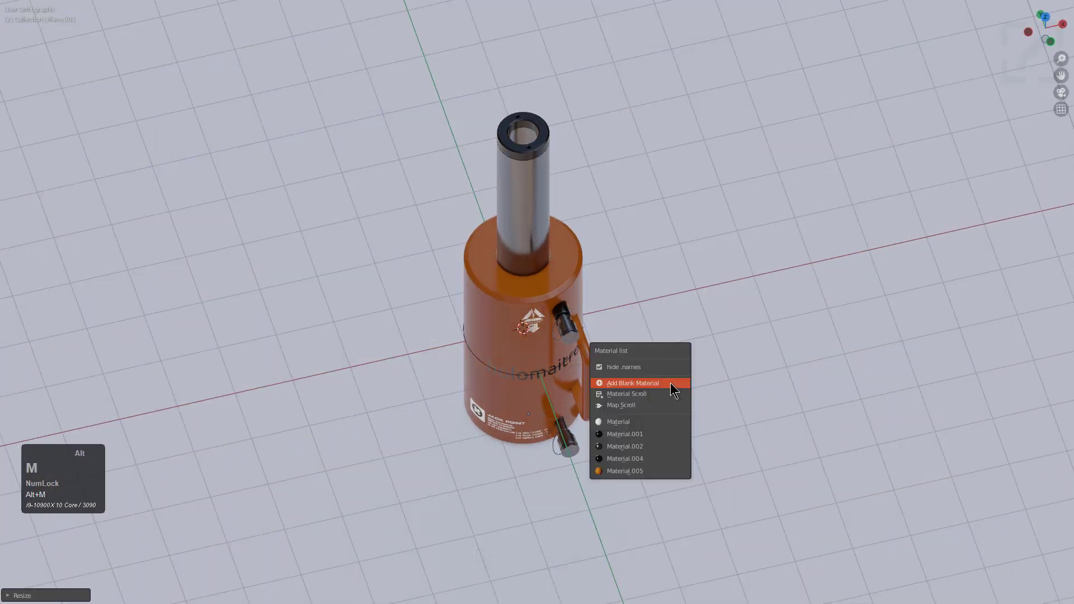
pyautogui.click(677, 378)
pyautogui.press('m')
pyautogui.click(599, 360)
pyautogui.press('m')
pyautogui.click(599, 360)
pyautogui.moveTo(599, 360); pyautogui.dragTo(610, 345, button='middle')
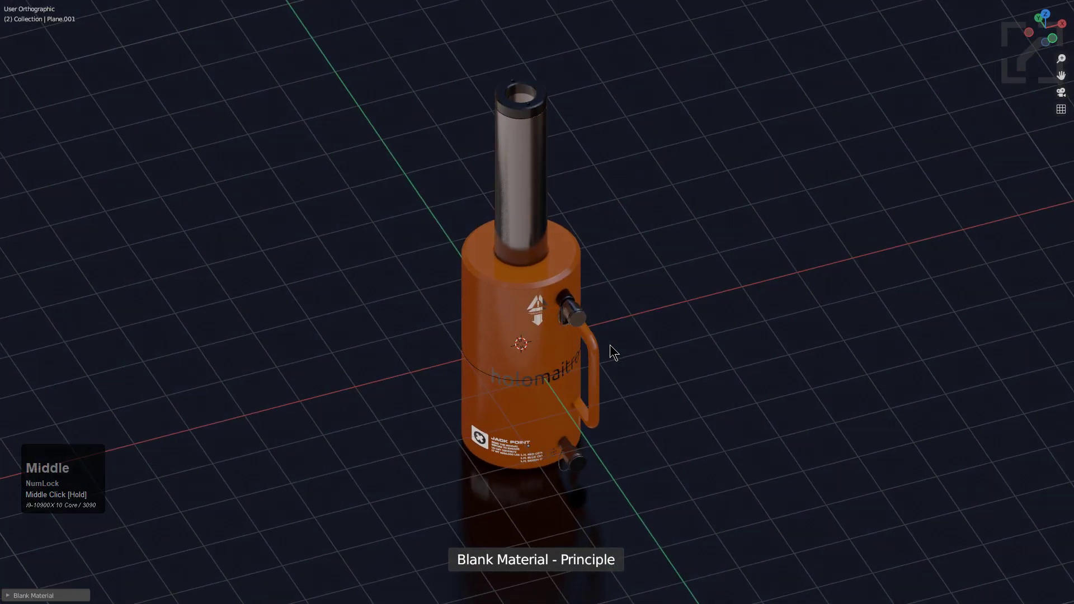
# - Switch the viewport from orthographic to perspective projection
pyautogui.press('KP_5')
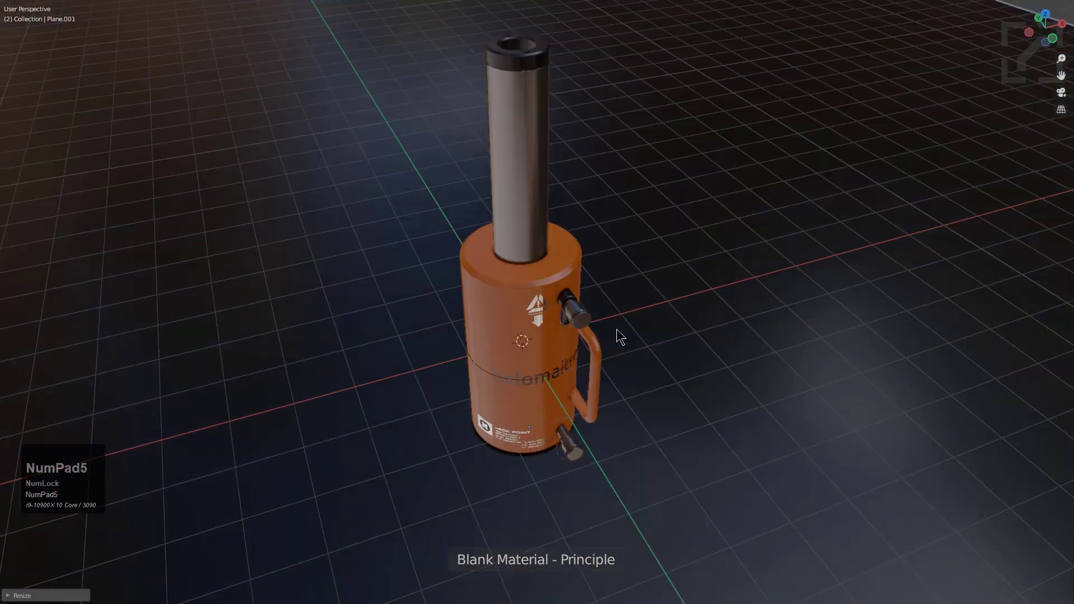
pyautogui.moveTo(616, 336); pyautogui.dragTo(621, 364, button='middle')
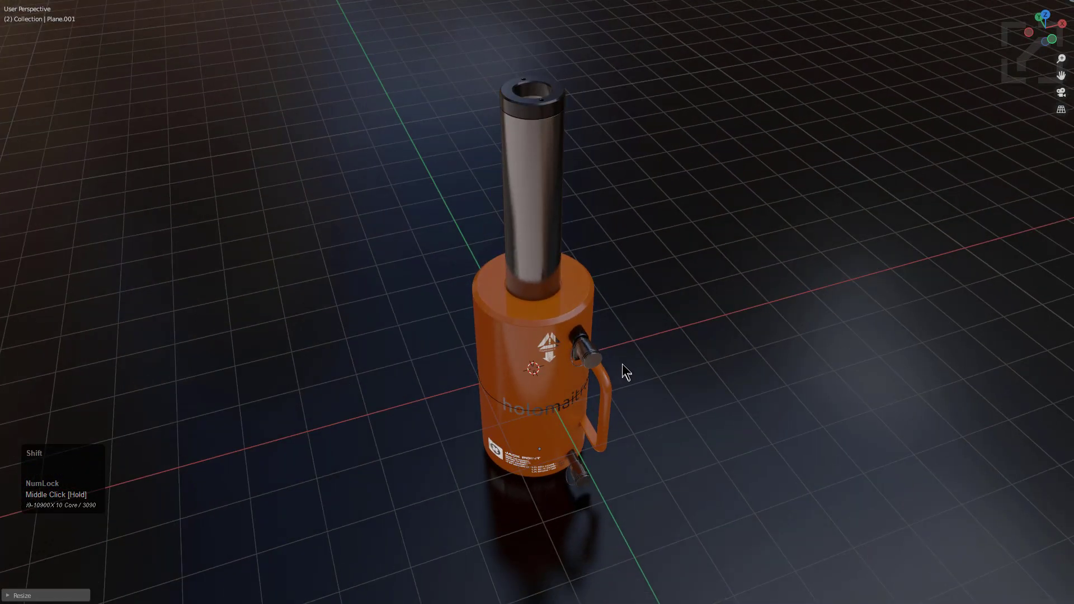
pyautogui.scroll(3, 621, 364)
pyautogui.moveTo(634, 315); pyautogui.dragTo(639, 339, button='middle')
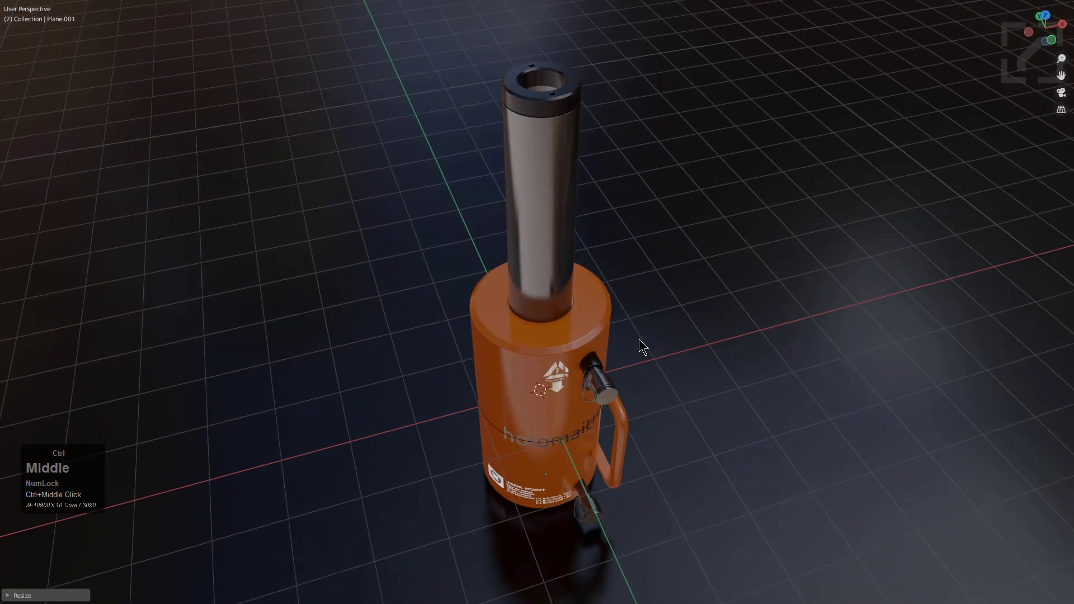
# - Set the viewport's focal length to 120 mm
pyautogui.press('n')
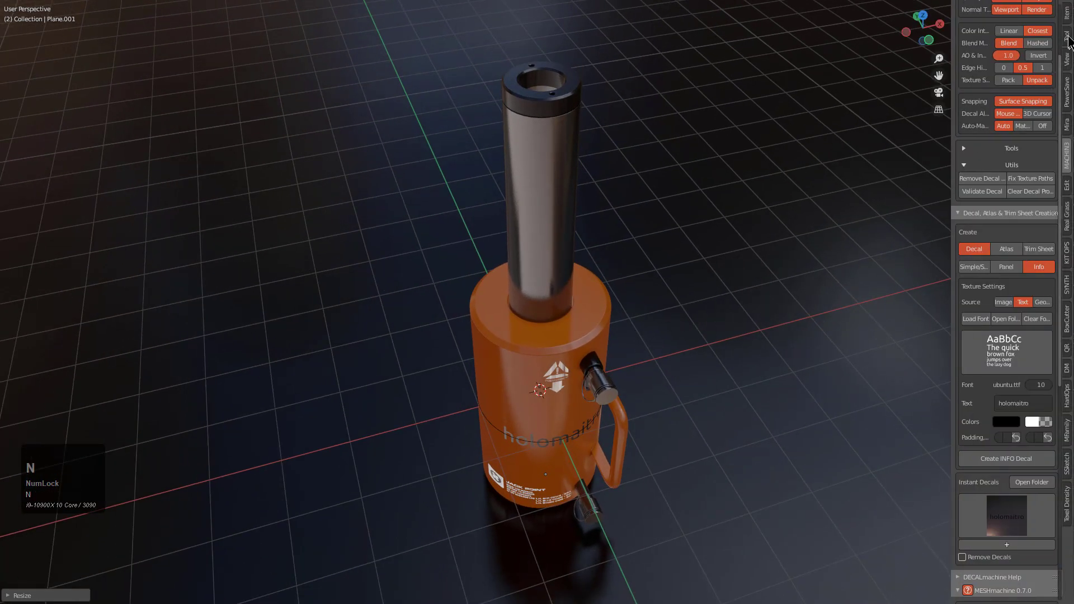
pyautogui.click(1065, 60)
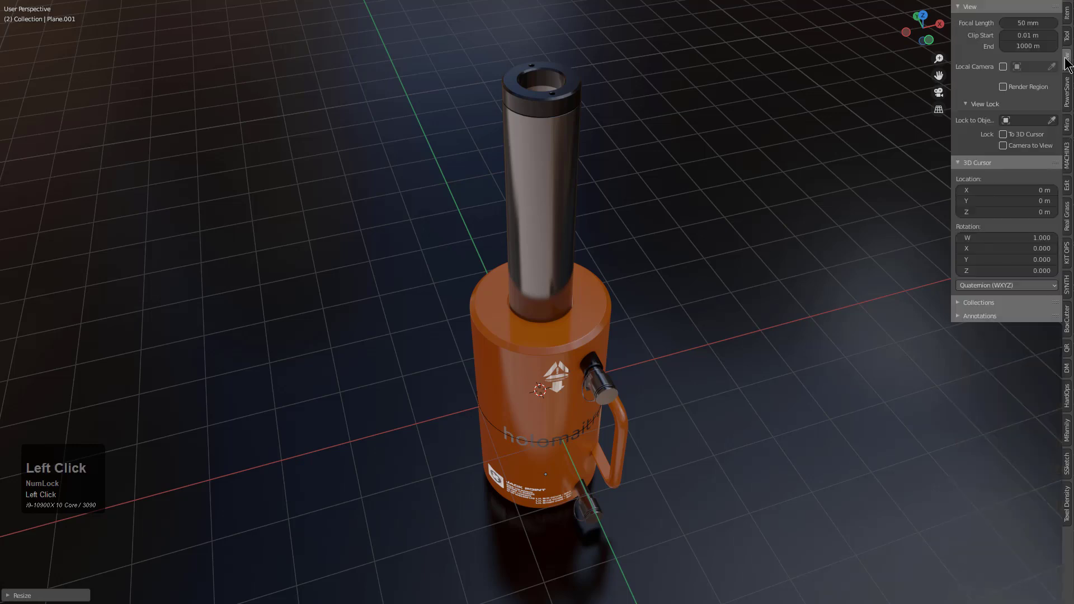
pyautogui.click(1025, 23)
pyautogui.write('12')
pyautogui.press('KP_Enter')
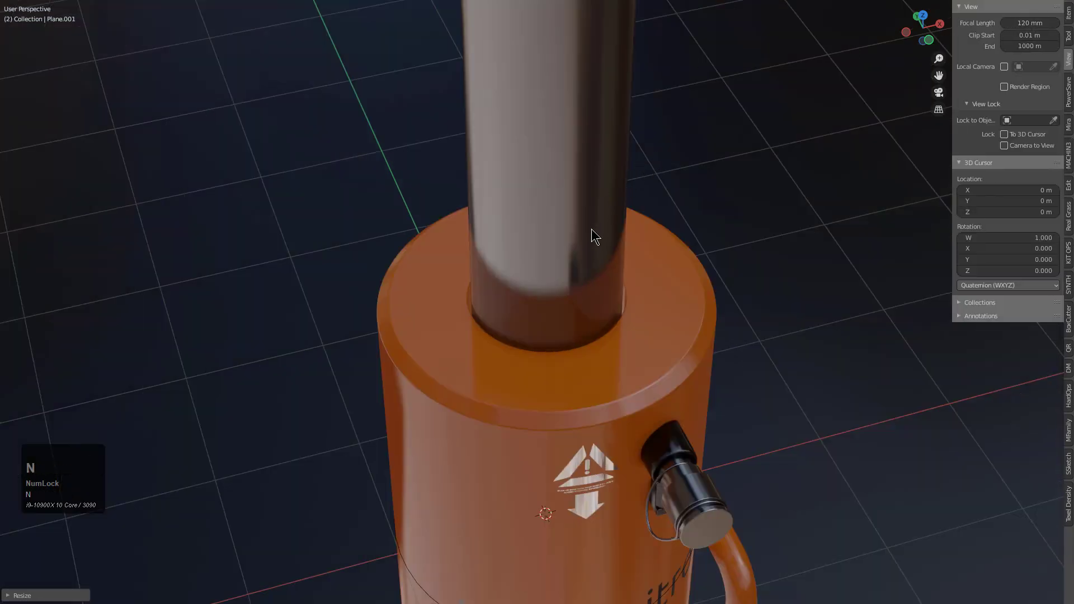
pyautogui.press('n')
pyautogui.scroll(-7, 613, 235)
pyautogui.scroll(2, 613, 235)
pyautogui.moveTo(613, 235)
pyautogui.keyDown('shift'); pyautogui.mouseDown(button='middle')
pyautogui.moveTo(610, 223)
pyautogui.moveTo(627, 237)
pyautogui.mouseUp(button='middle'); pyautogui.keyUp('shift')
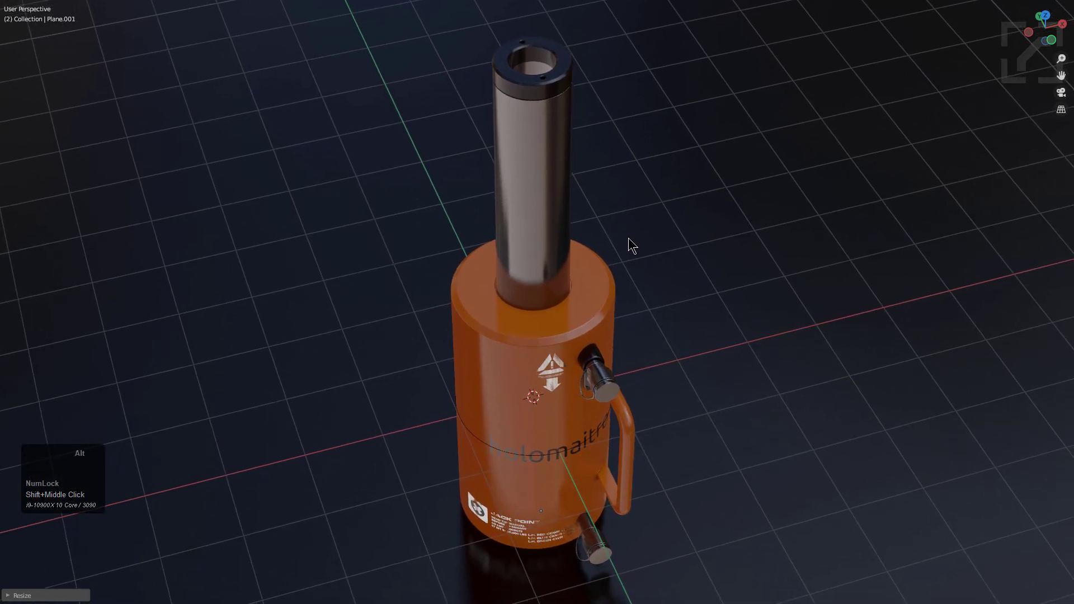
# - Cycle through the viewport's HDRI environments, choose a dim one with warm reflections, and rotate the background to an angle of -64
pyautogui.press('v')
pyautogui.press('s')
pyautogui.press('s')
pyautogui.press('s')
pyautogui.press('s')
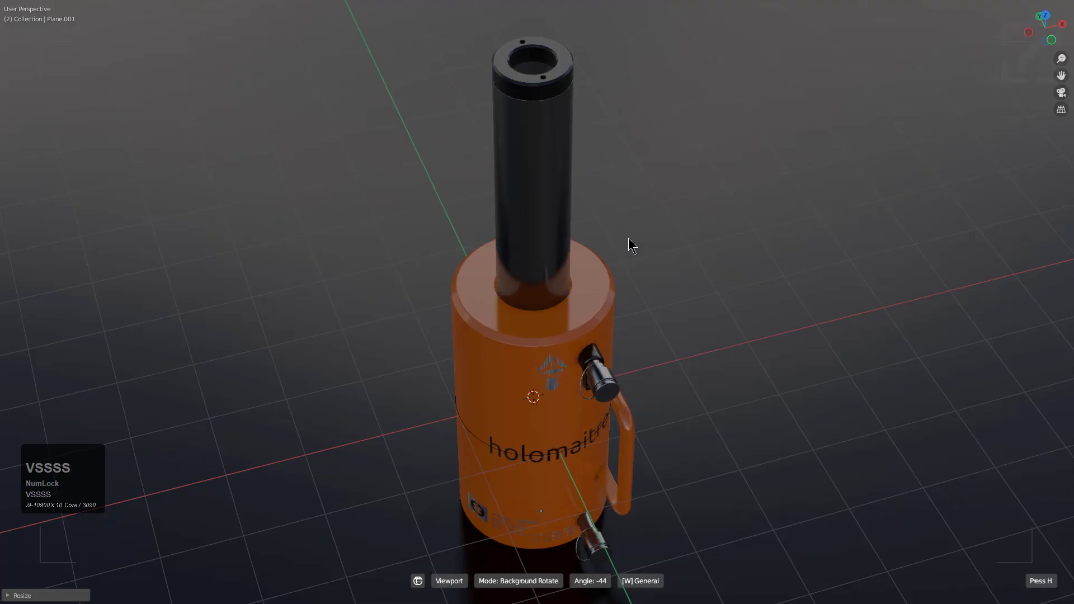
pyautogui.press('s')
pyautogui.press('s')
pyautogui.press('a')
pyautogui.press('a')
pyautogui.press('s')
pyautogui.press('s')
pyautogui.press('s')
pyautogui.press('s')
pyautogui.press('s')
pyautogui.press('s')
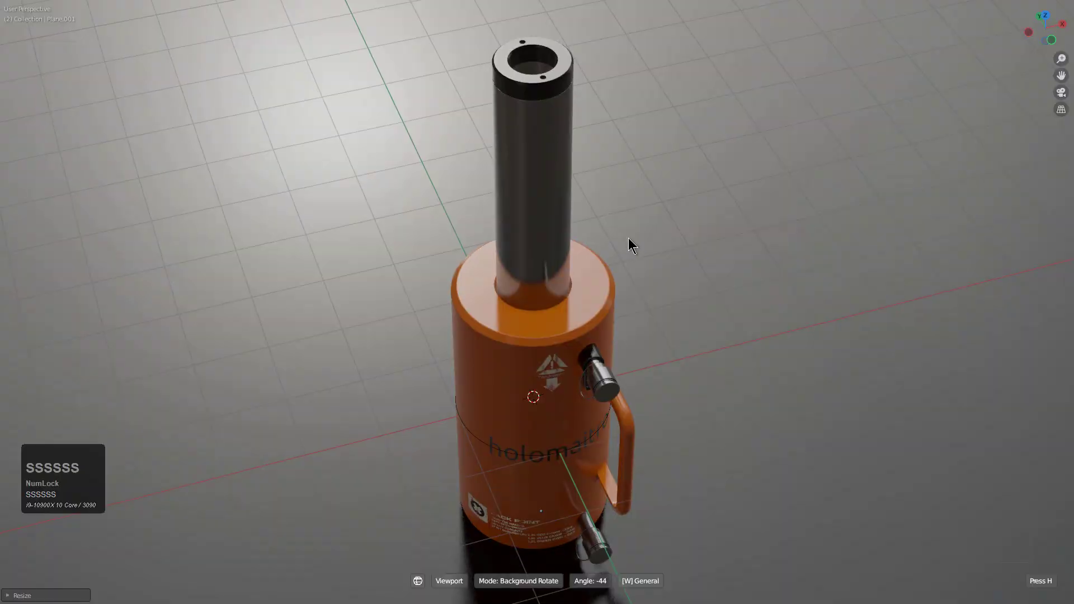
pyautogui.press('s')
pyautogui.press('s')
pyautogui.press('s')
pyautogui.press('s')
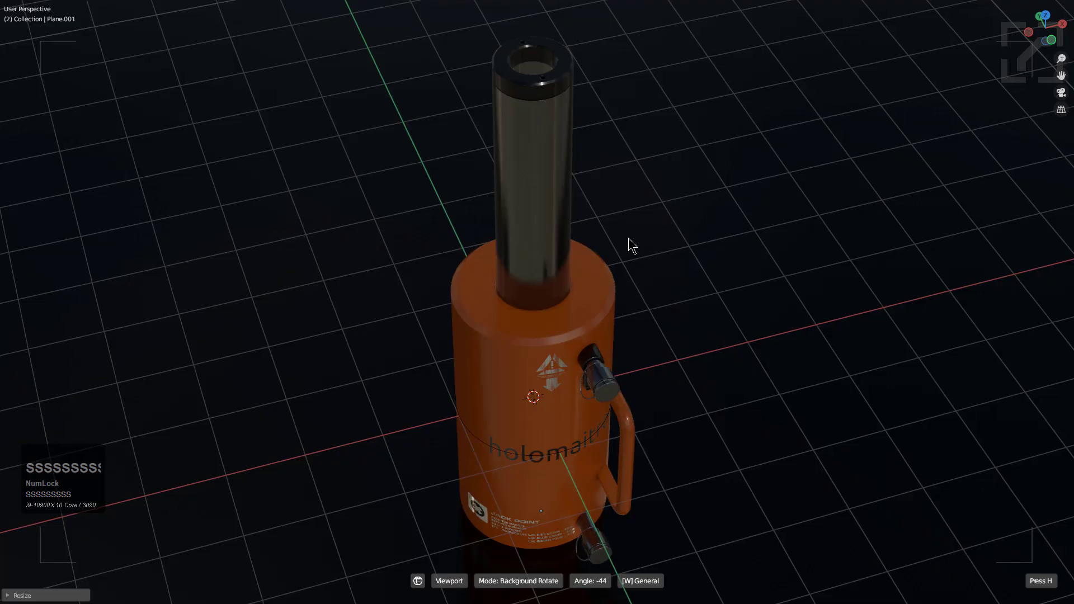
pyautogui.press('s')
pyautogui.press('a')
pyautogui.press('s')
pyautogui.press('s')
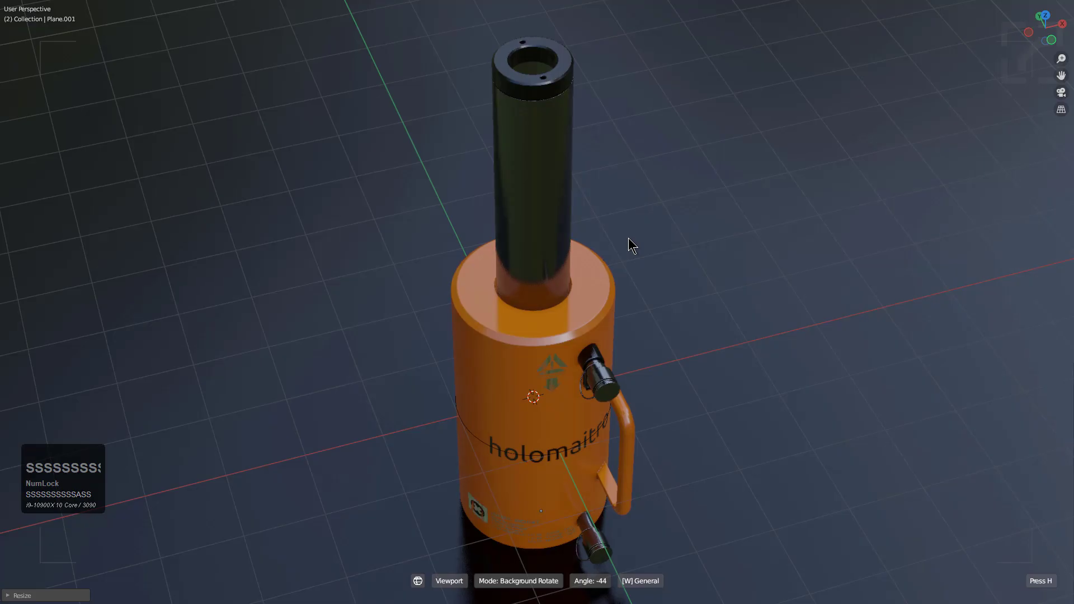
pyautogui.press('a')
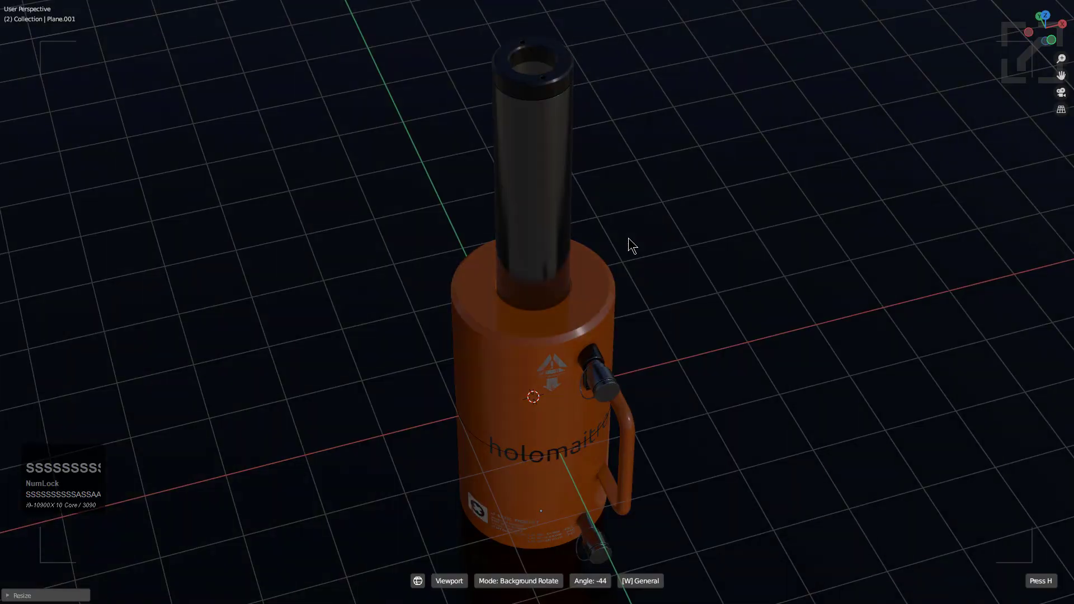
pyautogui.press('a')
pyautogui.press('s')
pyautogui.press('a')
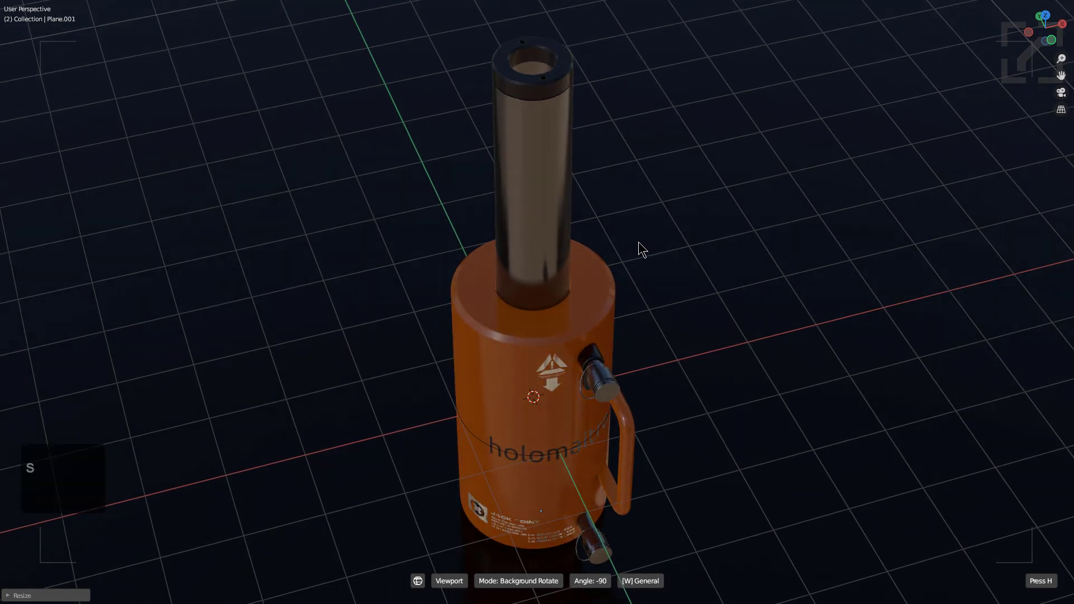
pyautogui.press('s')
pyautogui.press('s')
pyautogui.press('a')
pyautogui.press('a')
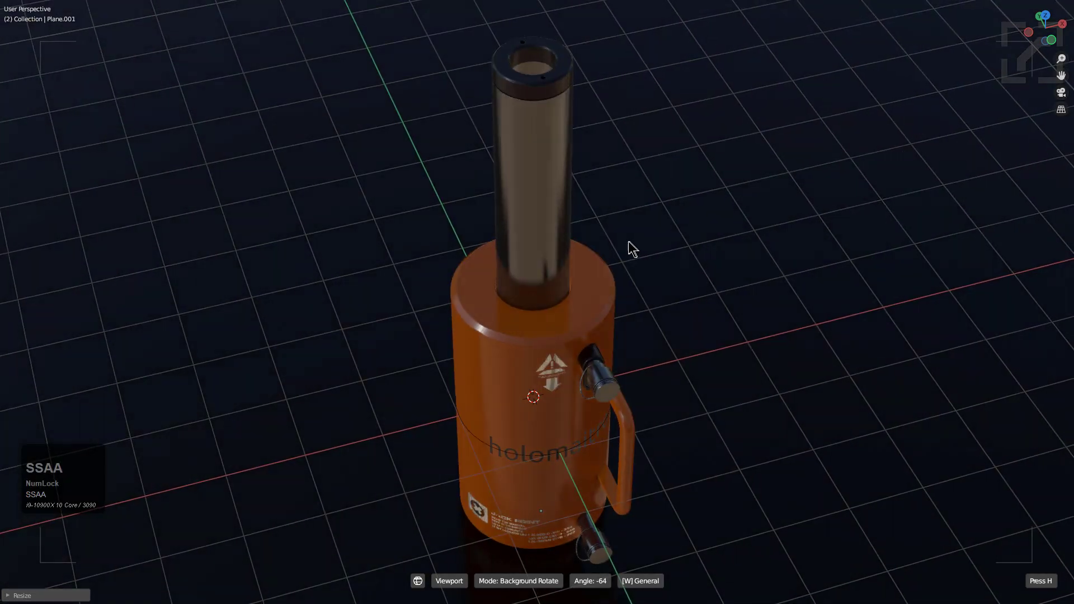
pyautogui.click(631, 242)
pyautogui.hotkey('alt', 'a')
pyautogui.keyDown('shift'); pyautogui.moveTo(678, 304); pyautogui.dragTo(690, 332, button='middle'); pyautogui.keyUp('shift')
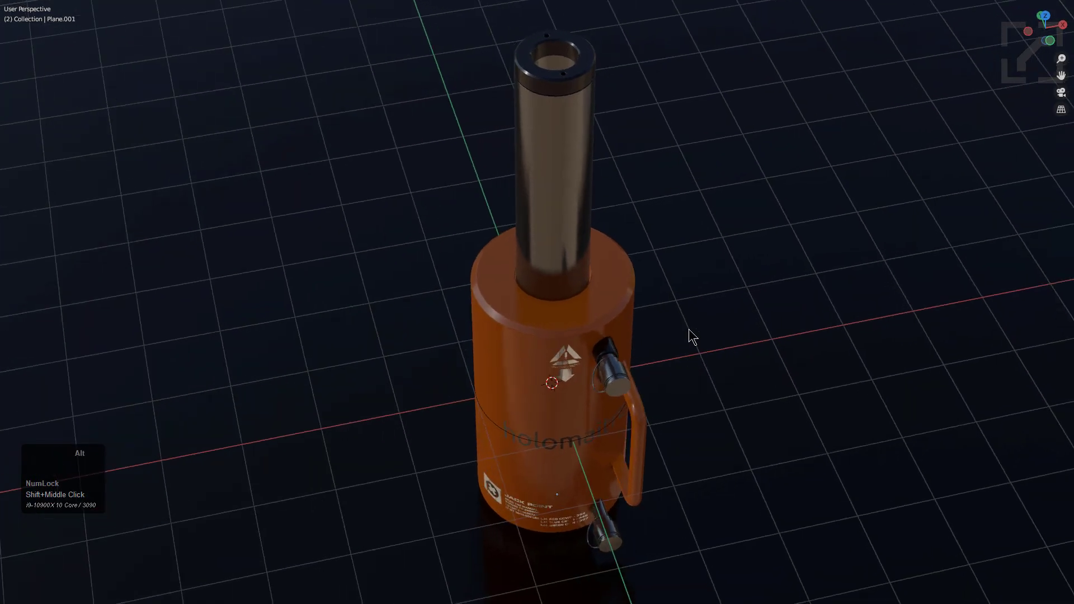
# - Add a blank light rig and cycle through its random lighting setups, keeping one with a single soft blue area light
pyautogui.hotkey('alt', 'v')
pyautogui.press('b')
pyautogui.scroll(1, 689, 329)
pyautogui.scroll(4, 689, 329)
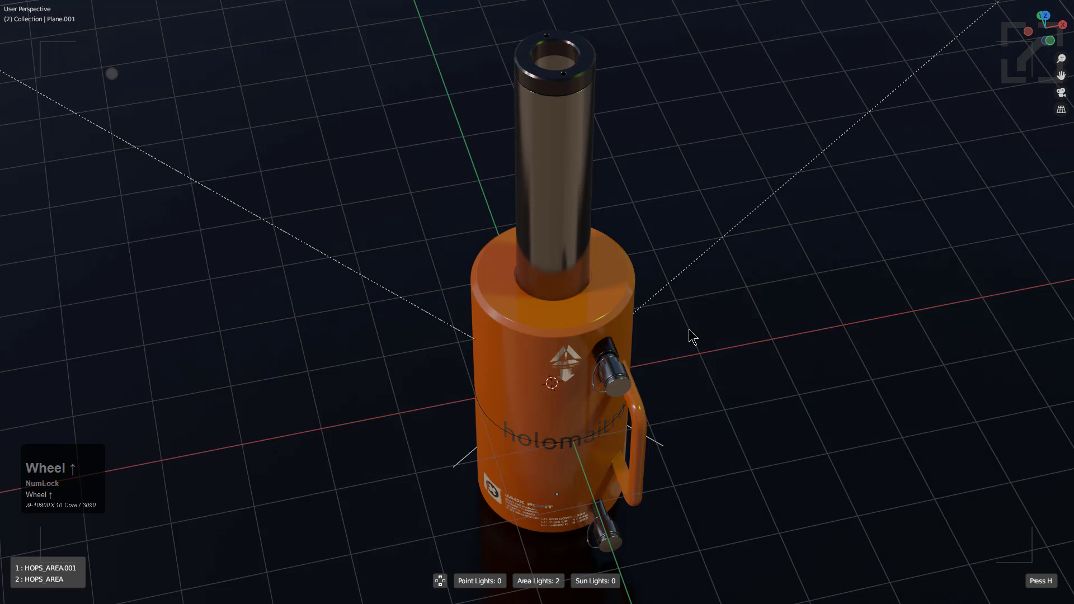
pyautogui.scroll(3, 690, 329)
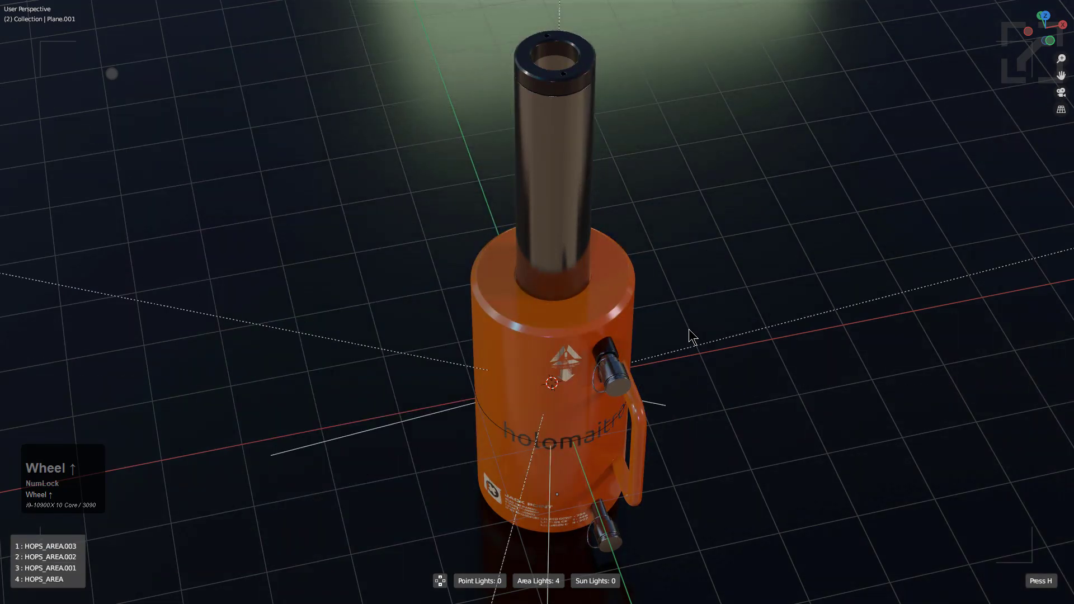
pyautogui.scroll(4, 689, 330)
pyautogui.scroll(4, 635, 321)
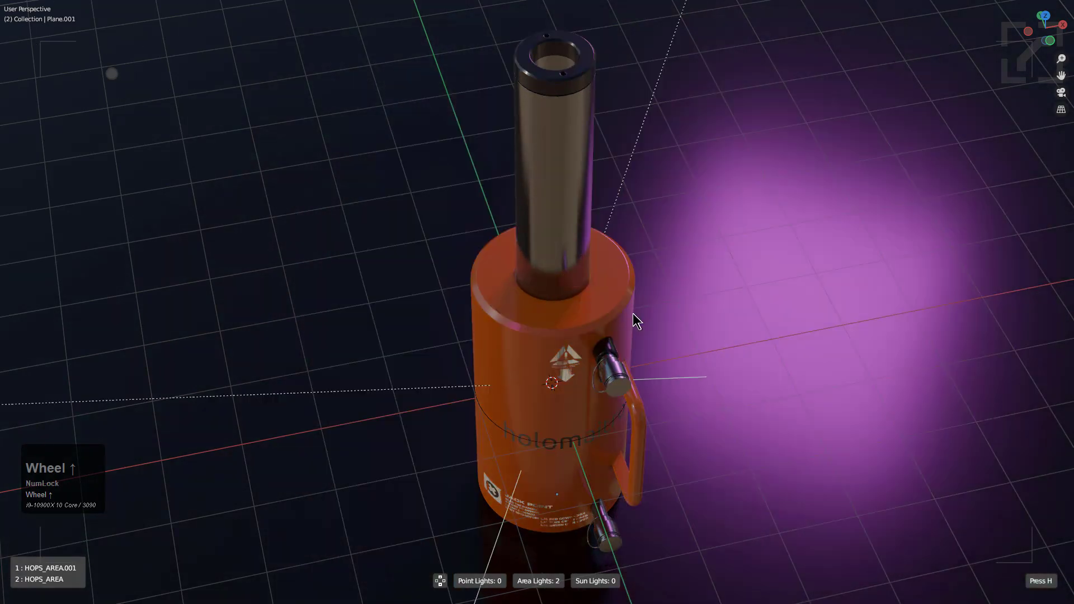
pyautogui.scroll(3, 570, 283)
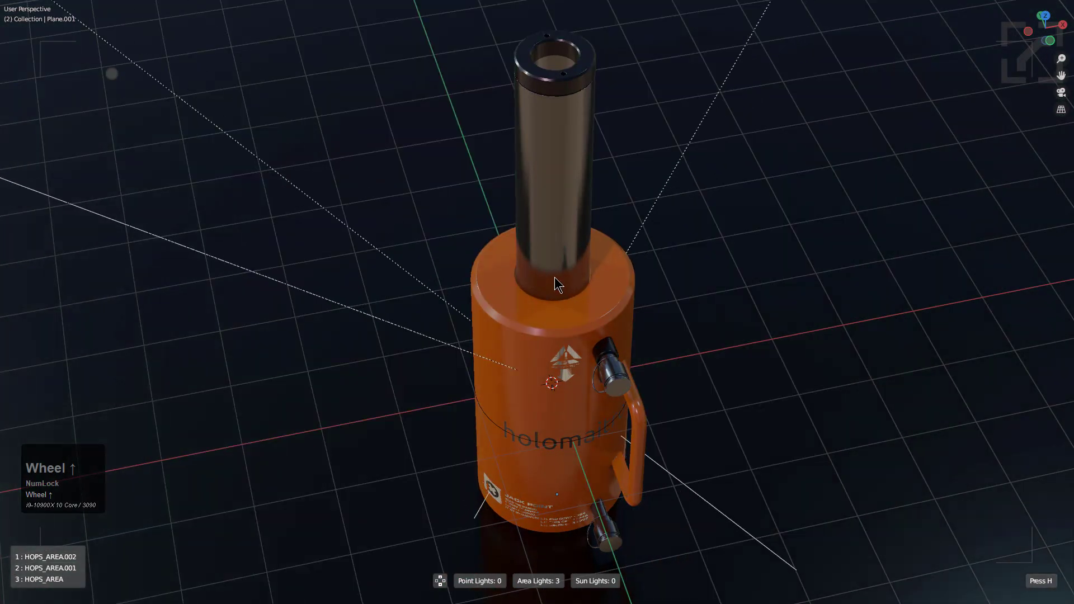
pyautogui.scroll(4, 444, 258)
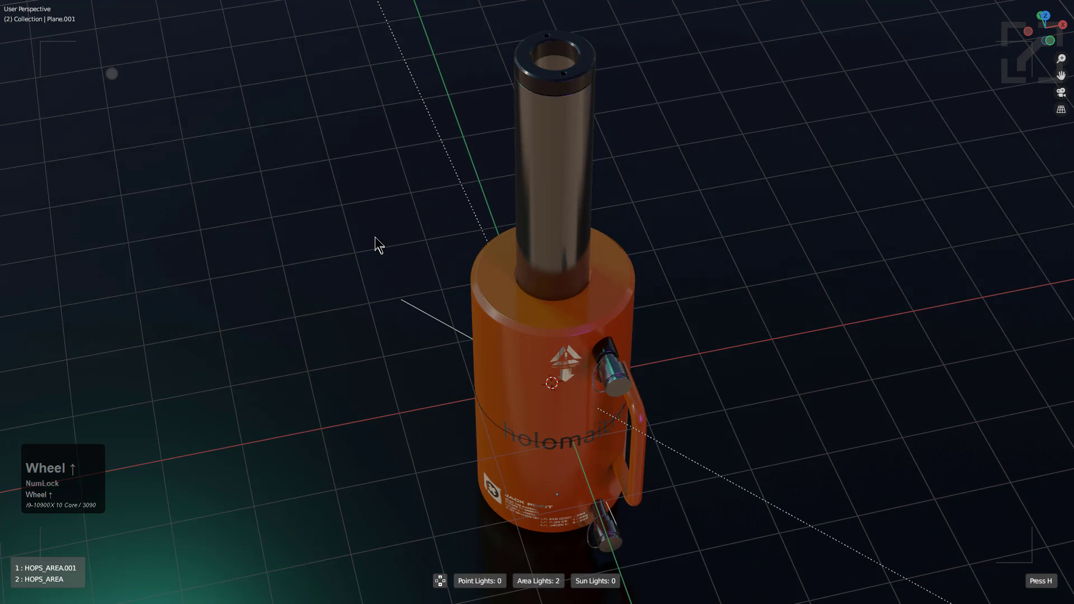
pyautogui.scroll(4, 221, 207)
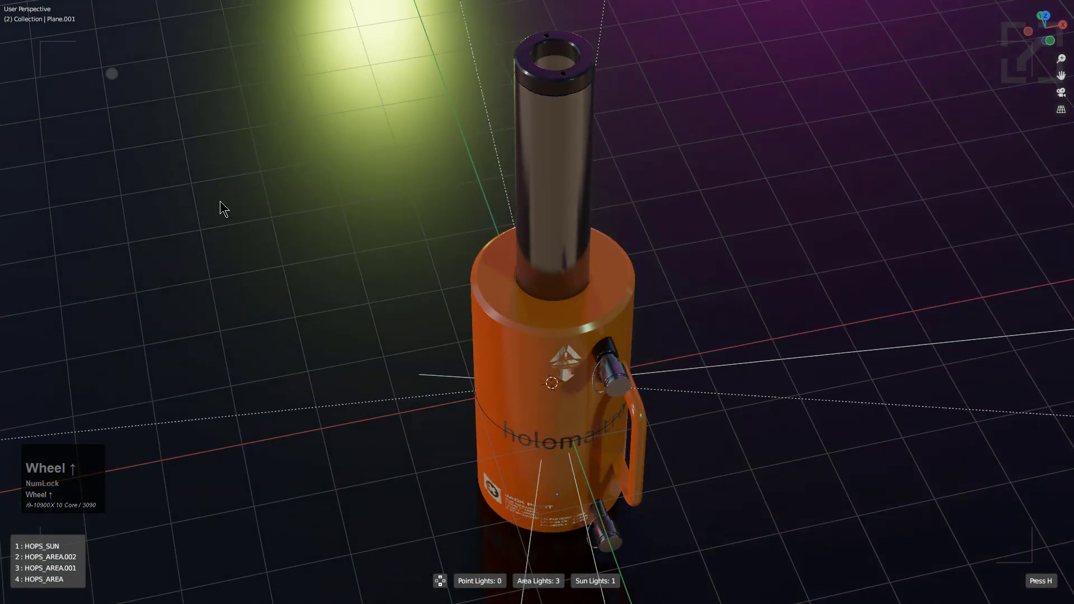
pyautogui.scroll(2, 201, 205)
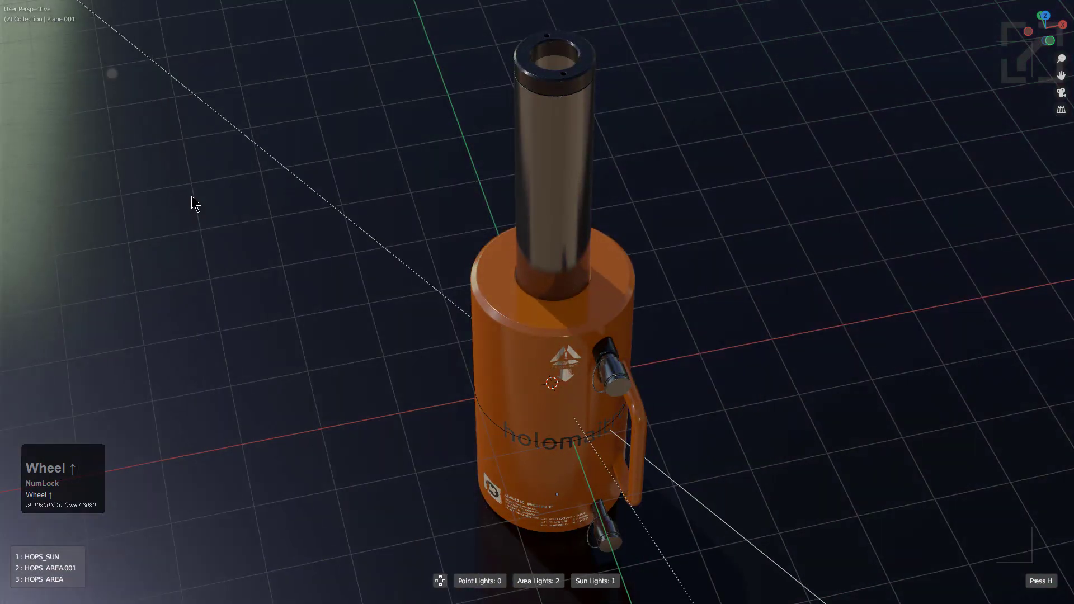
pyautogui.scroll(2, 192, 201)
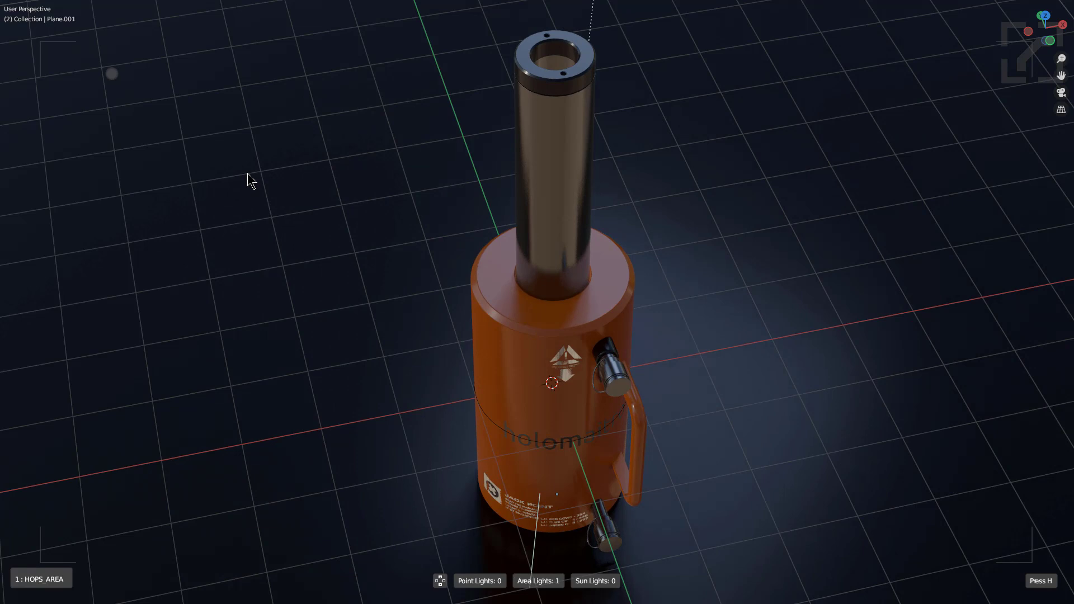
pyautogui.click(249, 174)
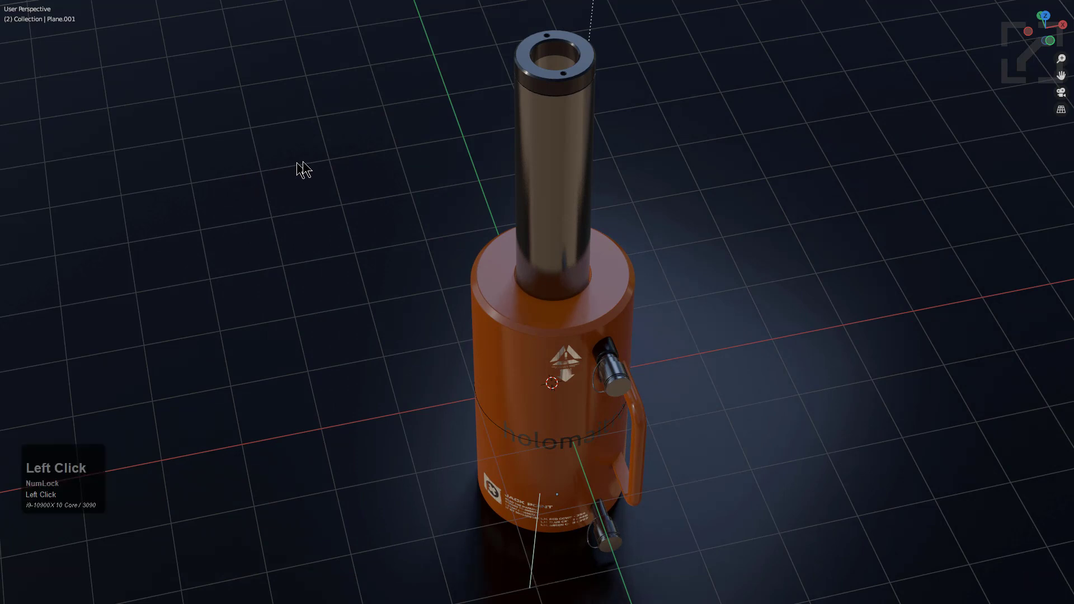
# - Deselect everything, add a camera to the scene and align it to the current view of the cylinder
pyautogui.hotkey('alt', 'a')
pyautogui.moveTo(640, 289); pyautogui.dragTo(638, 289, button='middle')
pyautogui.scroll(-3, 639, 284)
pyautogui.hotkey('shift', 'a')
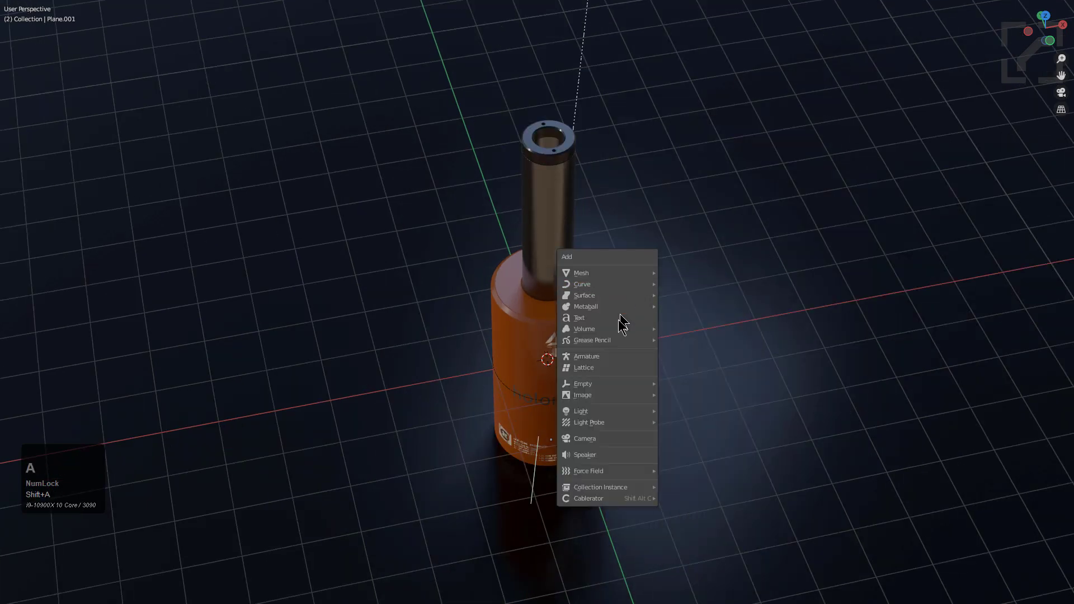
pyautogui.click(609, 442)
pyautogui.scroll(-2, 647, 382)
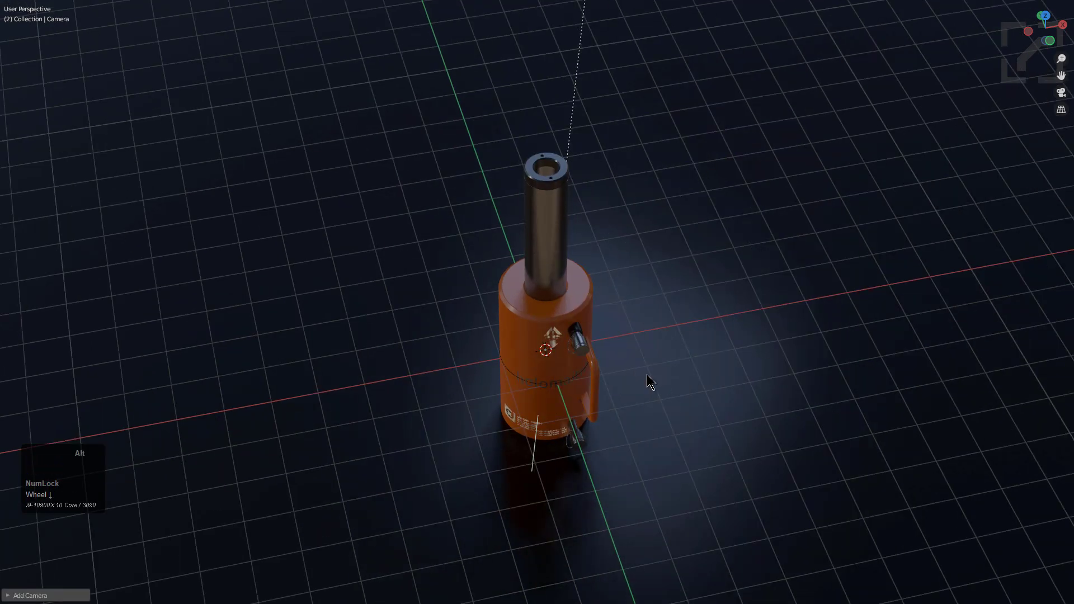
pyautogui.press('ctrl+alt+KP_0')
pyautogui.scroll(2, 647, 374)
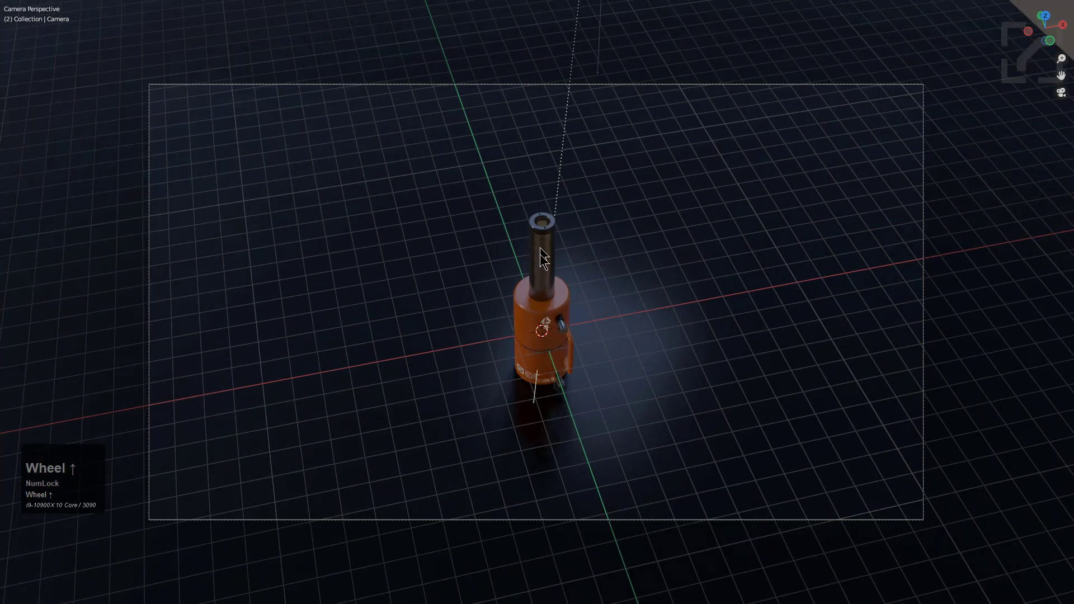
# - Select the camera and set its lens to 120 mm
pyautogui.click(595, 86)
pyautogui.press('q')
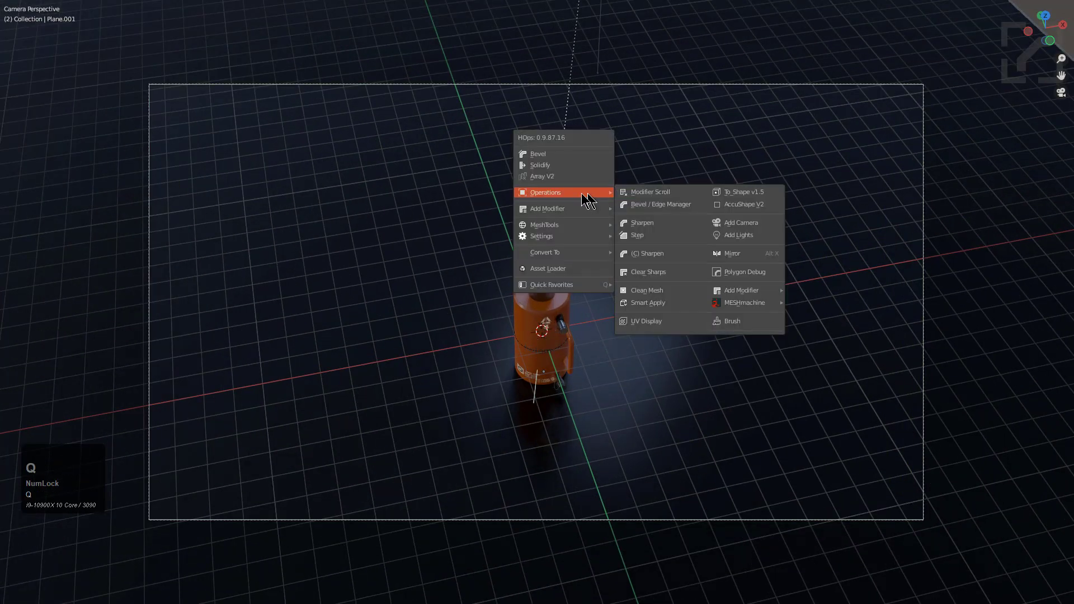
pyautogui.click(642, 85)
pyautogui.press('q')
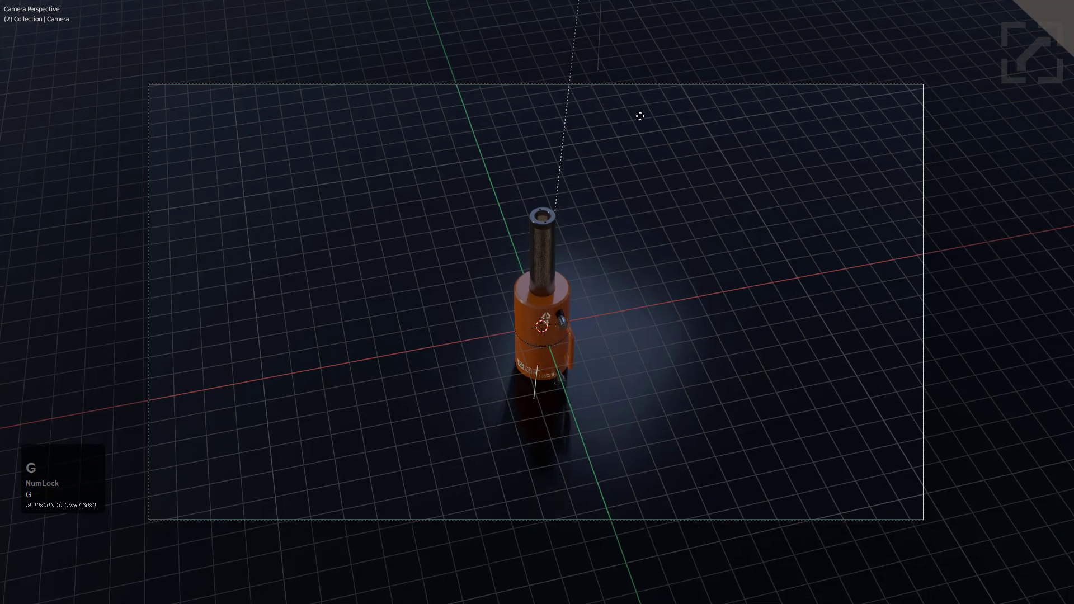
pyautogui.click(630, 136)
pyautogui.write('120')
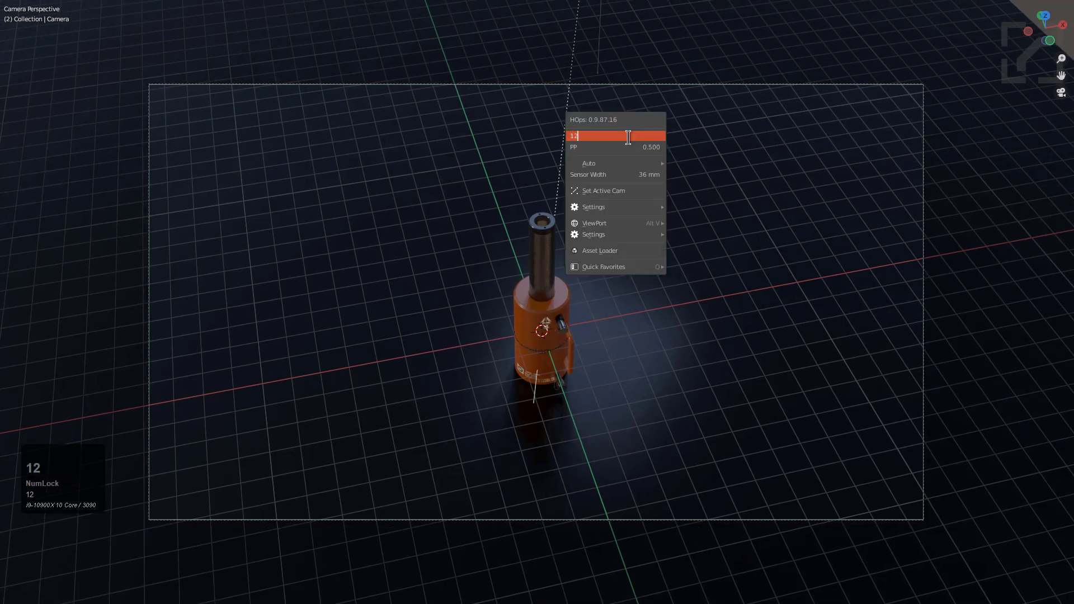
pyautogui.press('KP_Enter')
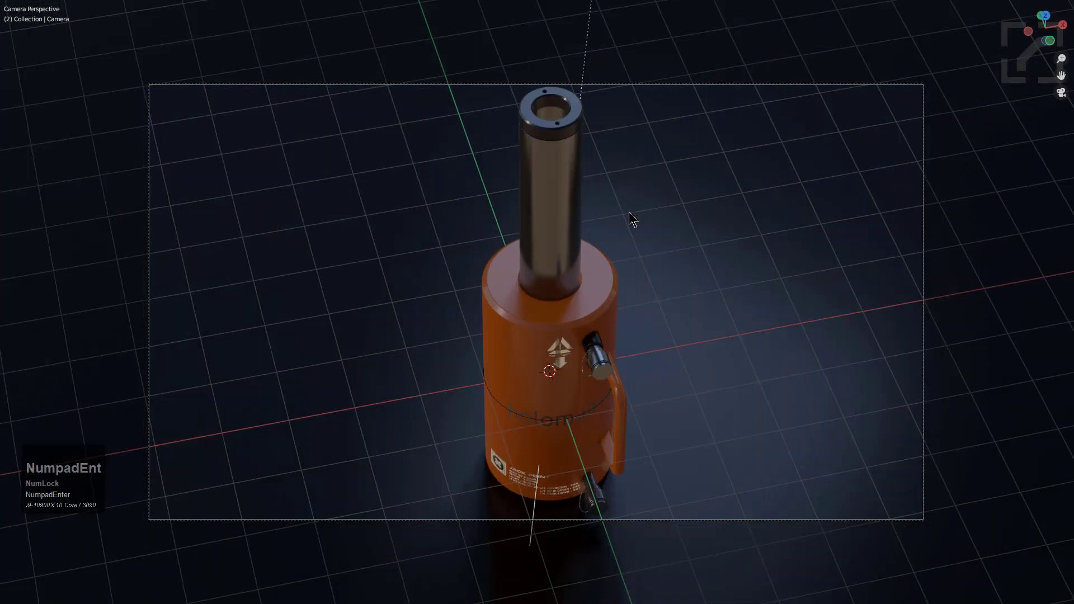
# - Move the camera back along its local Z axis so the cylinder fits inside the landscape frame
pyautogui.press('g')
pyautogui.press('z')
pyautogui.press('z')
pyautogui.click(718, 553)
# - Leave the maximized viewport and set the render resolution to 1000 × 2000 px
pyautogui.hotkey('ctrl', 'alt', 'space')
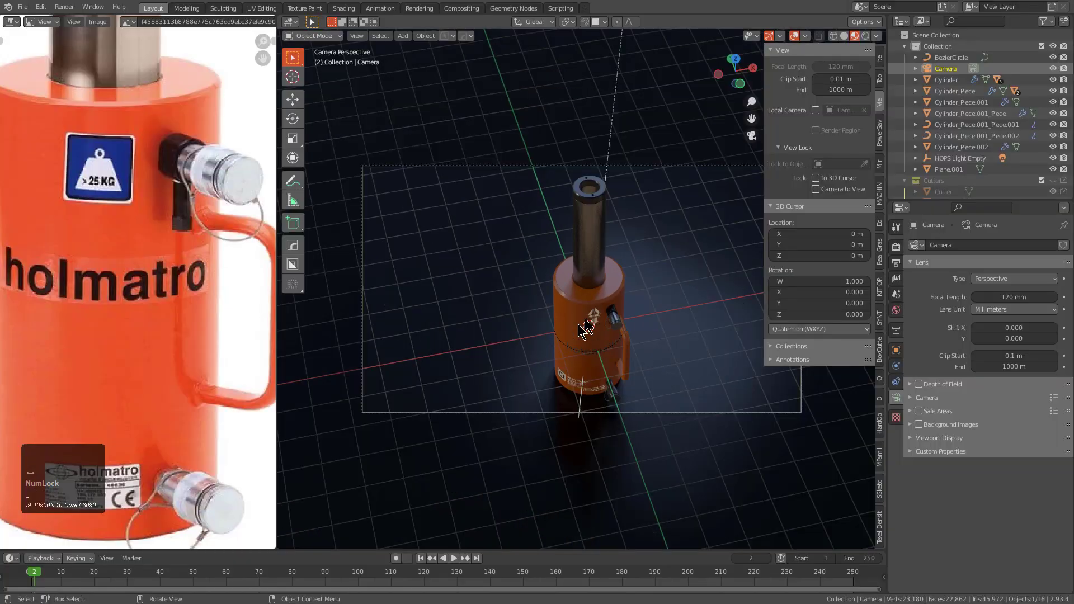
pyautogui.scroll(2, 579, 336)
pyautogui.click(897, 248)
pyautogui.click(896, 263)
pyautogui.moveTo(1021, 259); pyautogui.dragTo(1030, 258)
pyautogui.click(1023, 258)
pyautogui.write('1080')
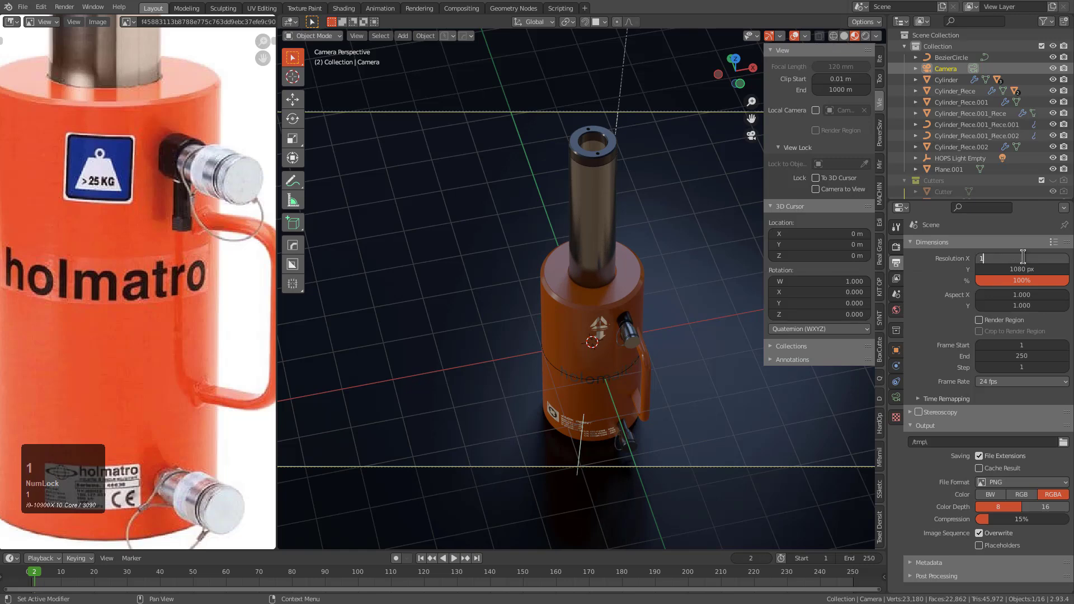
pyautogui.press('Tab')
pyautogui.write('2000')
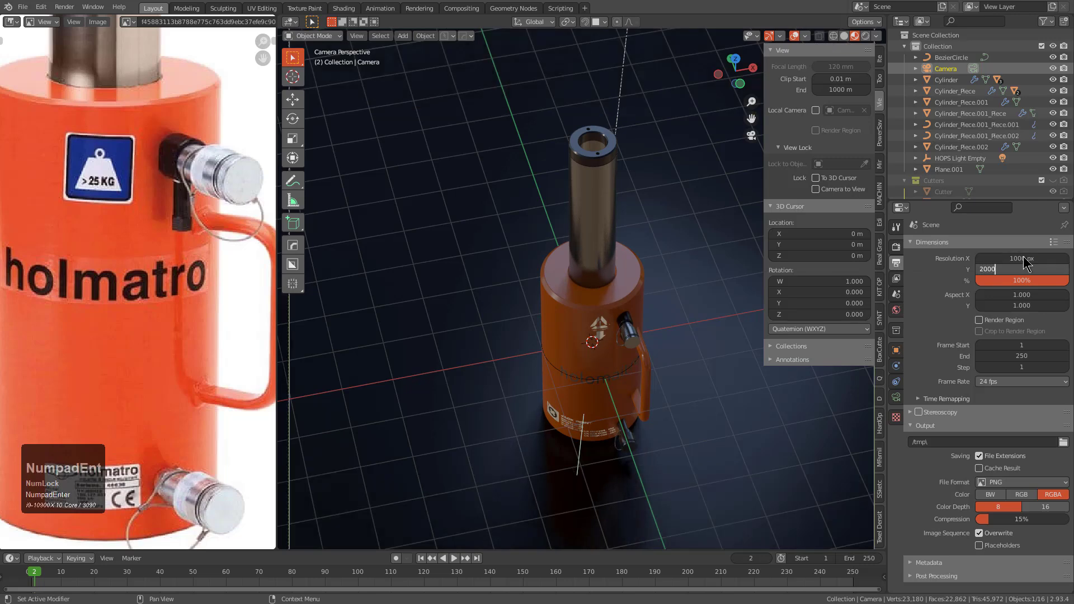
pyautogui.press('Return')
# - Reposition the camera to frame the whole cylinder within the portrait format
pyautogui.scroll(-2, 674, 253)
pyautogui.press('g')
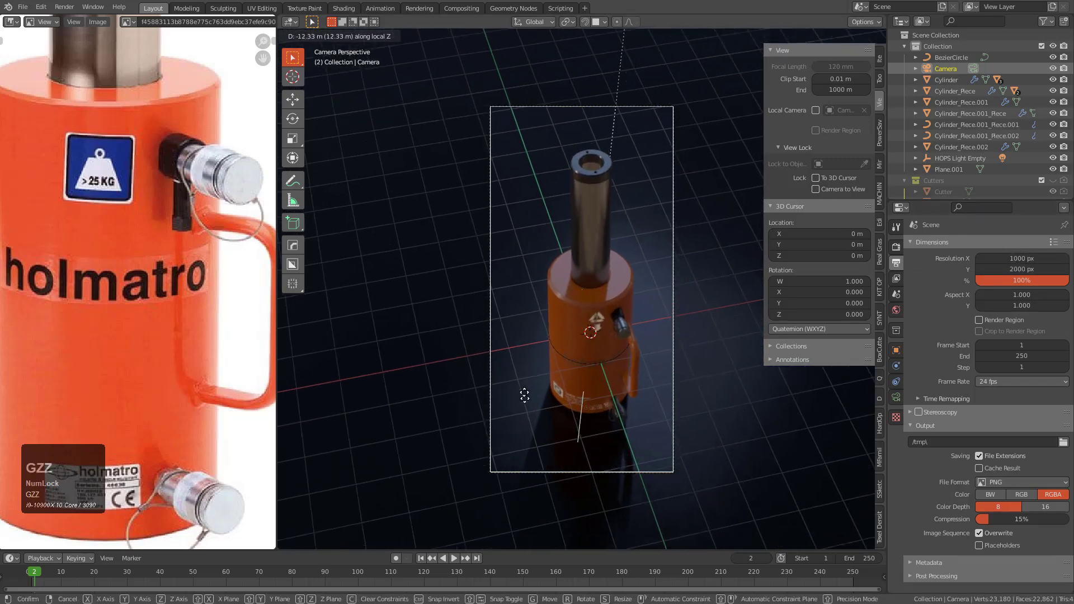
pyautogui.click(565, 399)
# - Make the camera's passepartout fully opaque and hide the viewport sidebar
pyautogui.press('q')
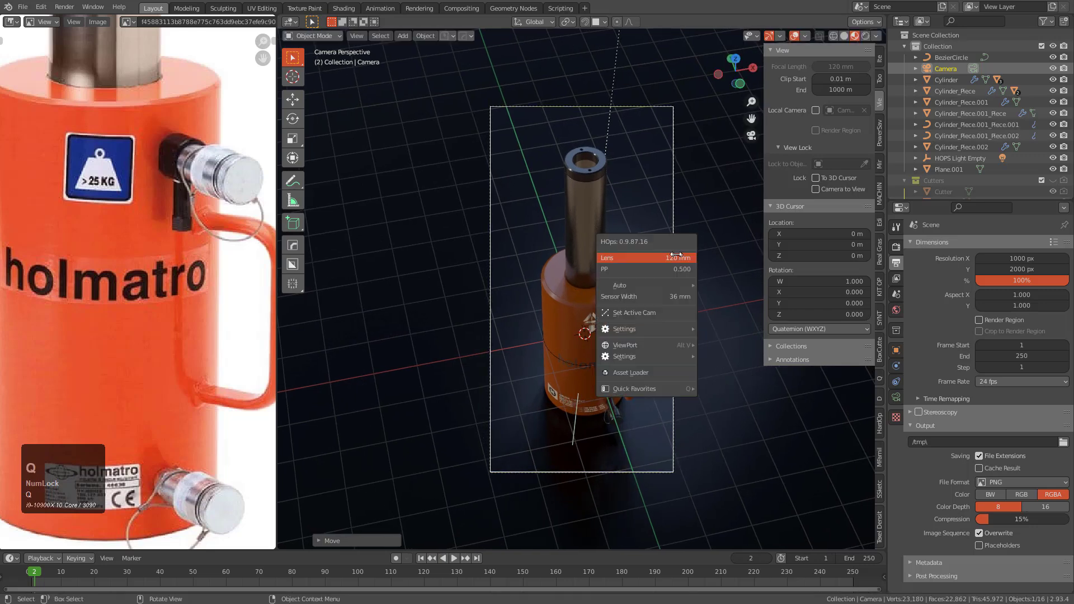
pyautogui.click(657, 269)
pyautogui.scroll(2, 655, 307)
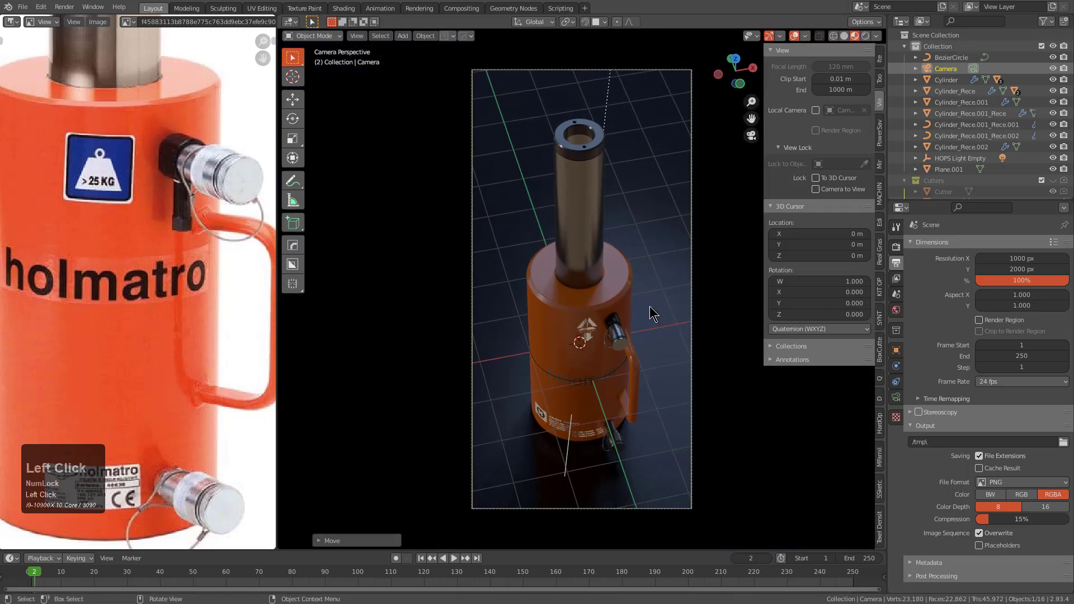
pyautogui.press('n')
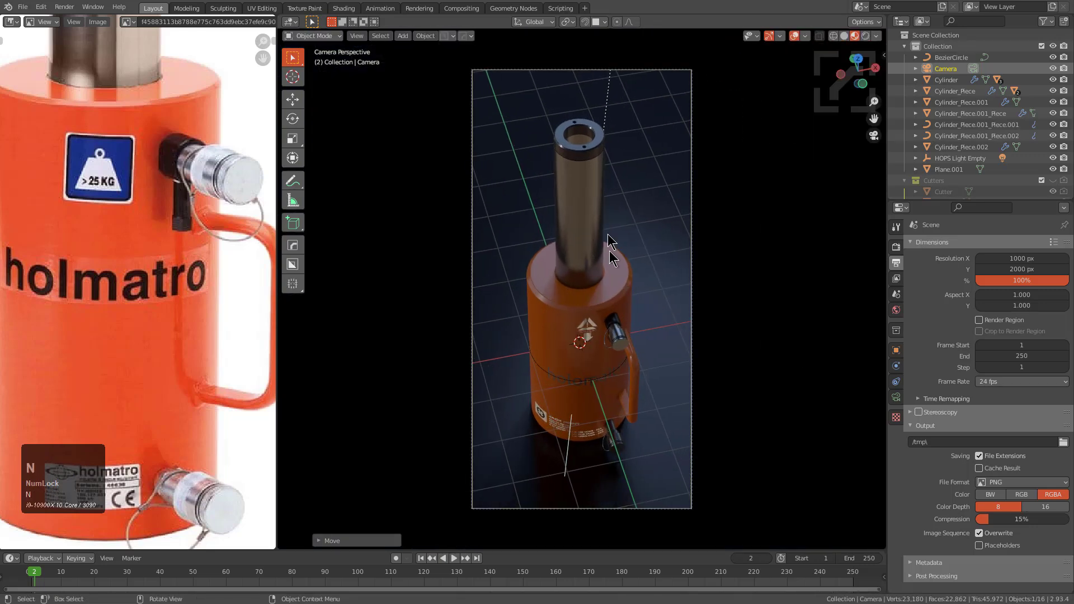
# - Hide the 3D cursor, extras, floor grid and axis lines from the viewport overlays, and save the file
pyautogui.click(876, 37)
pyautogui.moveTo(807, 35)
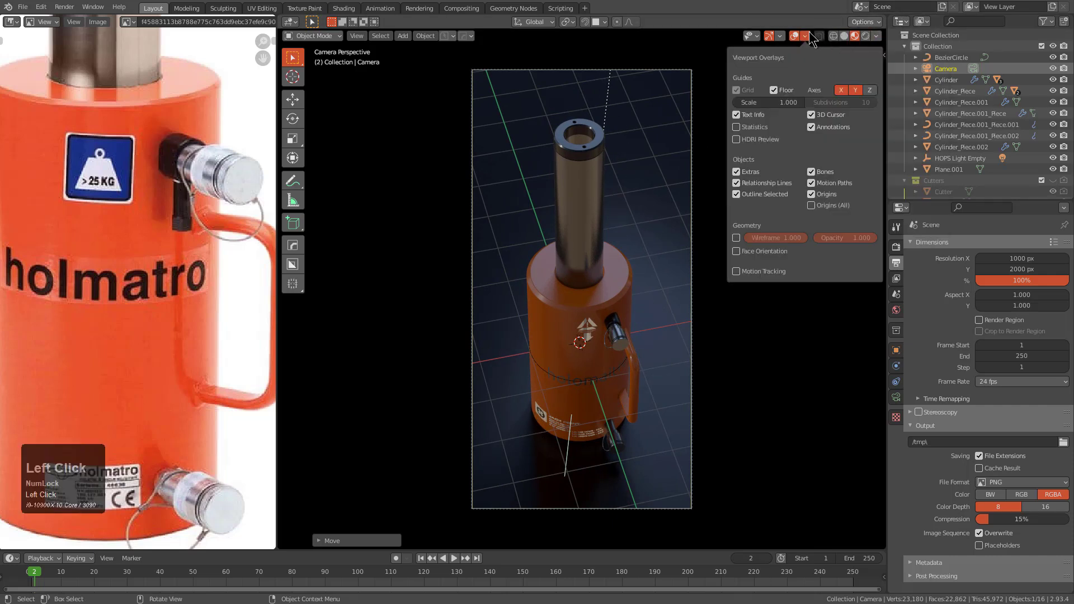
pyautogui.click(811, 114)
pyautogui.click(737, 172)
pyautogui.click(774, 90)
pyautogui.click(857, 90)
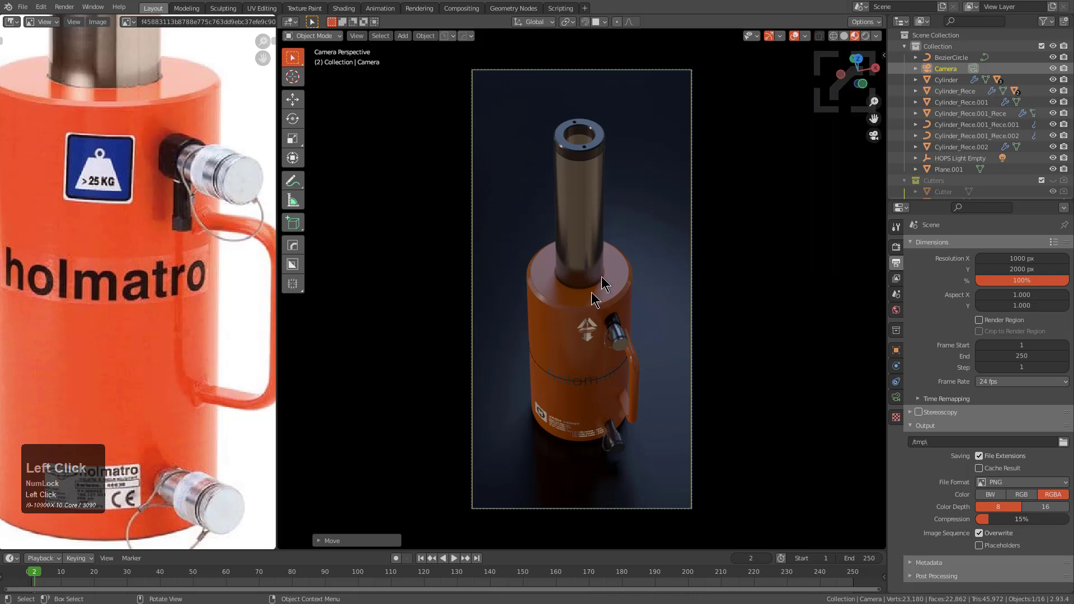
pyautogui.scroll(1, 722, 297)
pyautogui.hotkey('ctrl', 's')
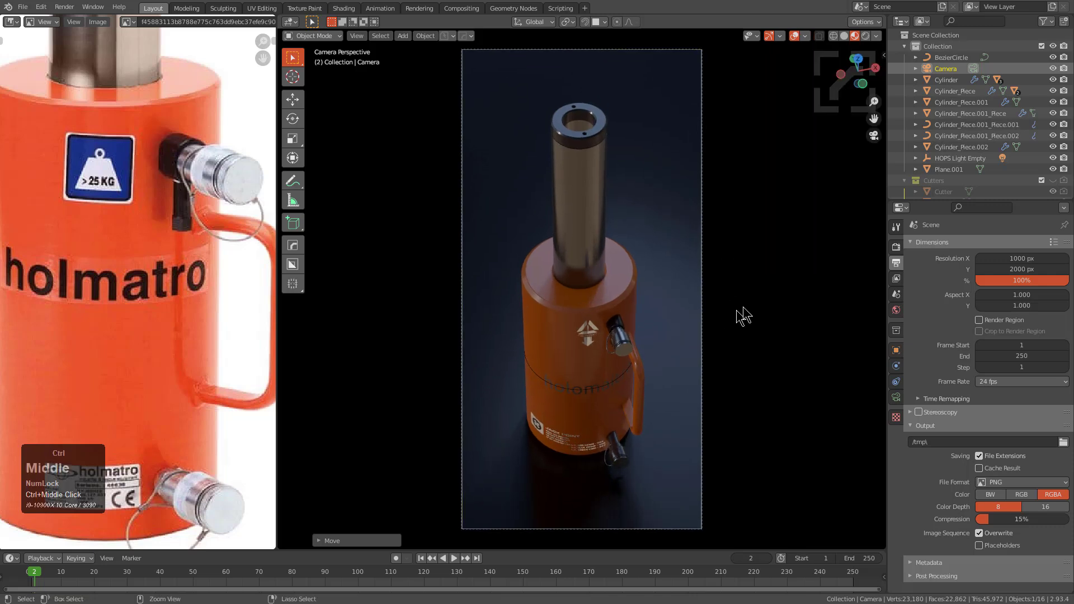
# - Hide curve objects in the viewport through the object type visibility settings
pyautogui.keyDown('shift'); pyautogui.moveTo(767, 307); pyautogui.dragTo(744, 311, button='middle'); pyautogui.keyUp('shift')
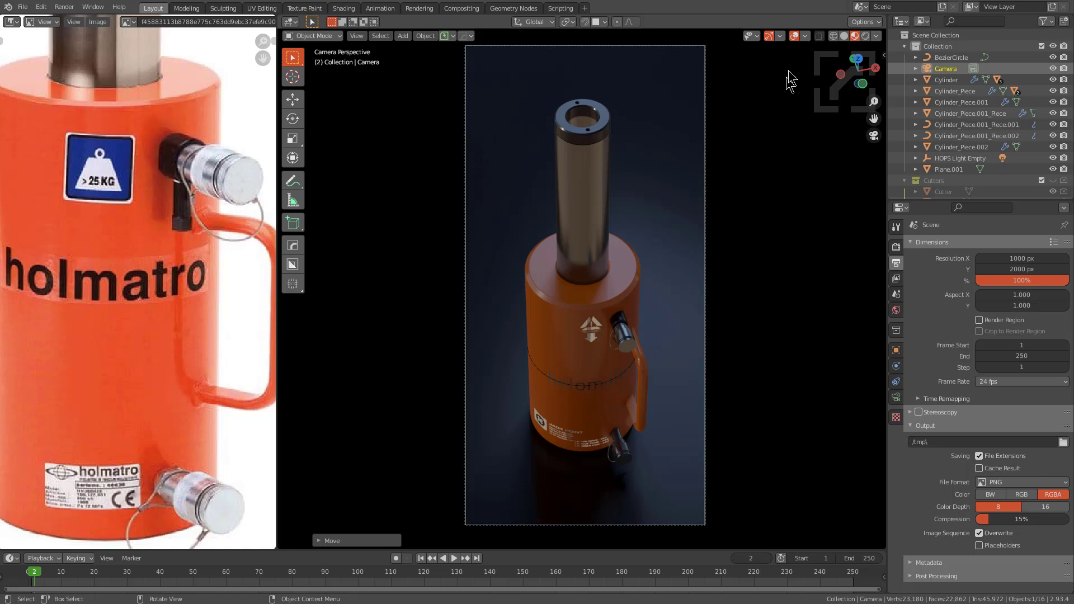
pyautogui.click(779, 36)
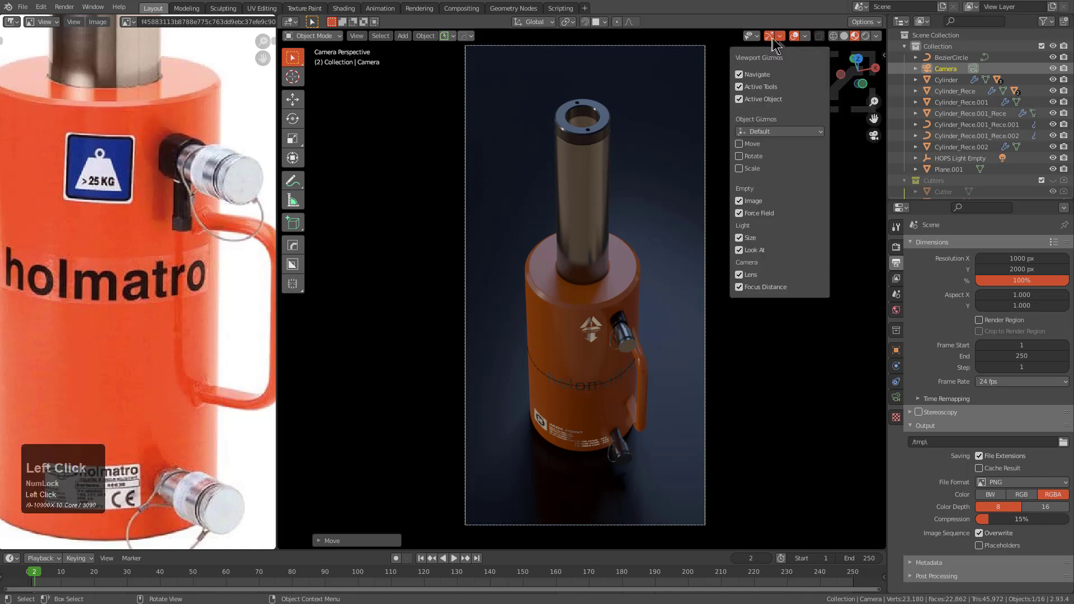
pyautogui.moveTo(756, 37)
pyautogui.click(774, 90)
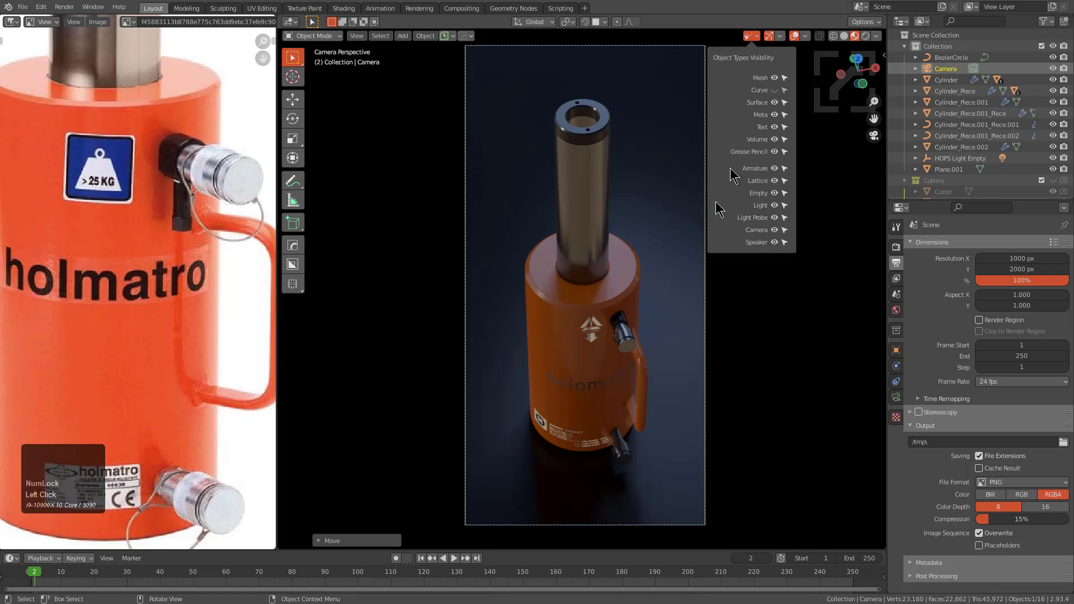
# - Examine the reference photo's two cylinders, comparing their colours, logo and label decals with the model
pyautogui.scroll(-2, 175, 300)
pyautogui.moveTo(138, 292); pyautogui.dragTo(168, 354, button='middle')
pyautogui.scroll(-1, 121, 350)
pyautogui.moveTo(88, 356); pyautogui.dragTo(129, 301, button='middle')
pyautogui.moveTo(86, 327); pyautogui.dragTo(146, 349, button='middle')
pyautogui.scroll(1, 171, 290)
pyautogui.moveTo(158, 231); pyautogui.dragTo(144, 229, button='middle')
pyautogui.moveTo(139, 269)
pyautogui.mouseDown(button='middle')
pyautogui.moveTo(113, 274)
pyautogui.moveTo(142, 276)
pyautogui.mouseUp(button='middle')
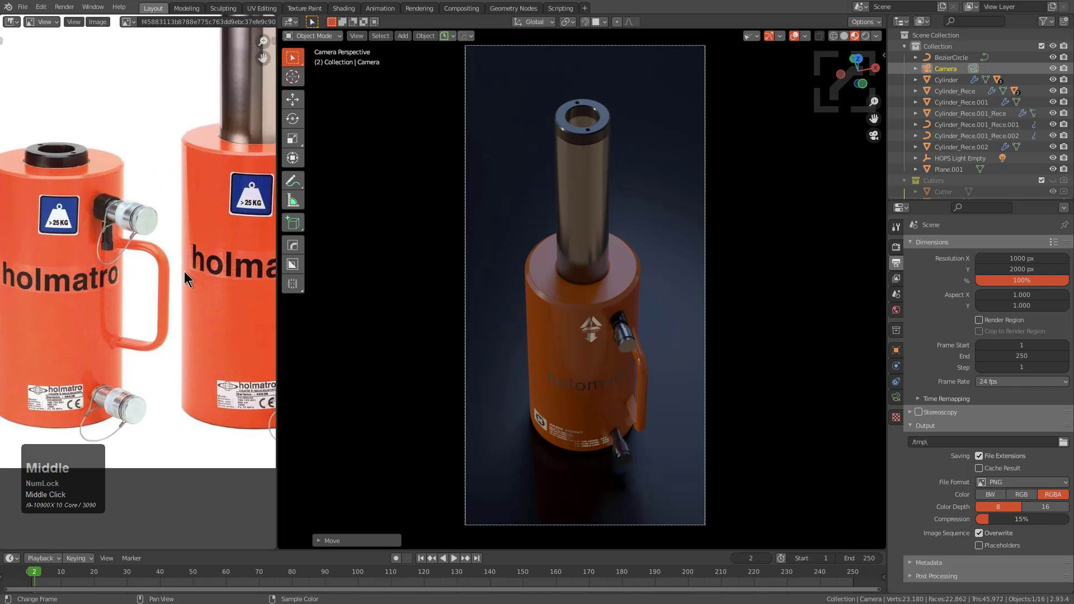
pyautogui.moveTo(212, 267); pyautogui.dragTo(128, 275, button='middle')
pyautogui.moveTo(187, 178); pyautogui.dragTo(143, 216, button='middle')
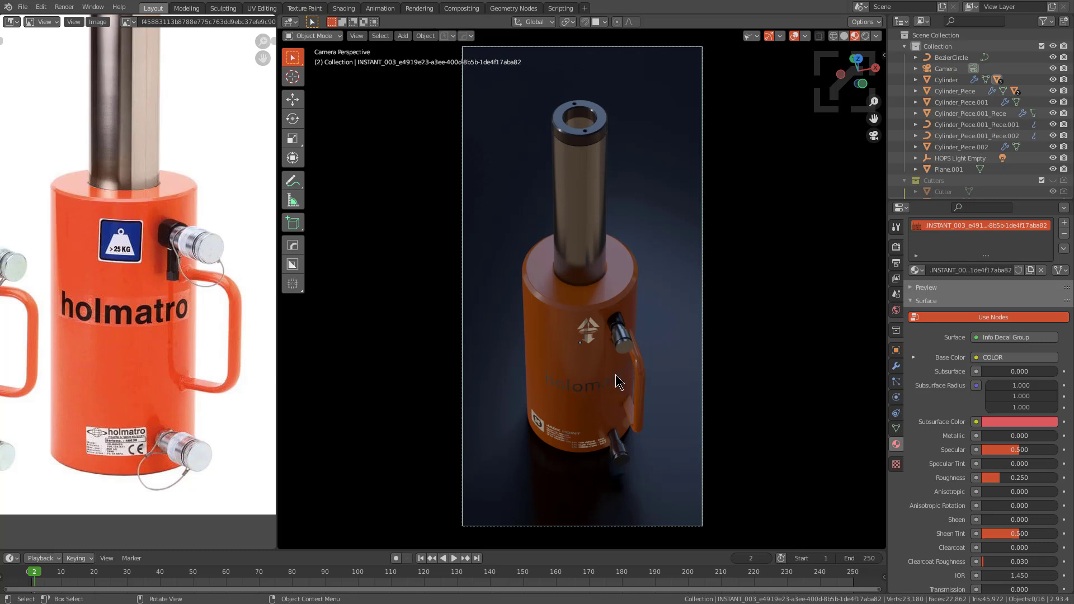
# - Disconnect the color texture from the logo decal's base color and set that color to black
pyautogui.scroll(2, 617, 382)
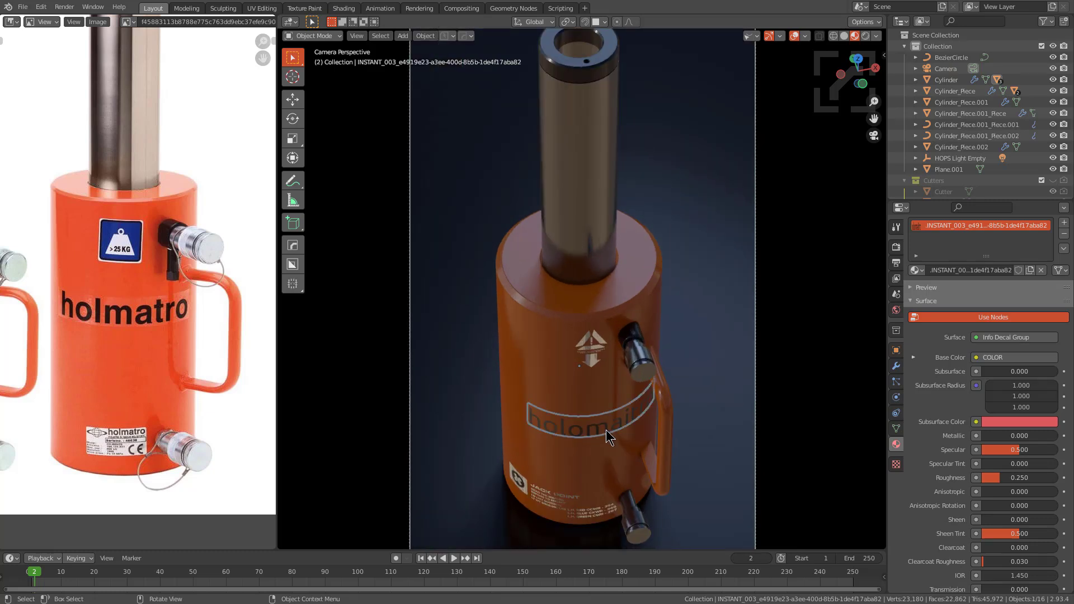
pyautogui.hotkey('ctrl', '`')
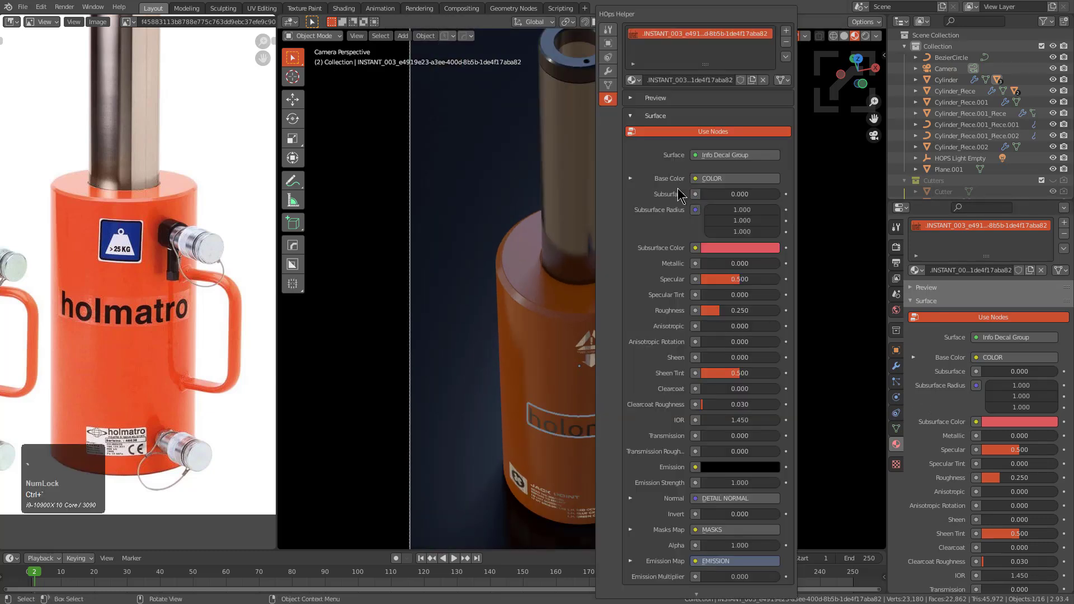
pyautogui.click(713, 178)
pyautogui.click(736, 203)
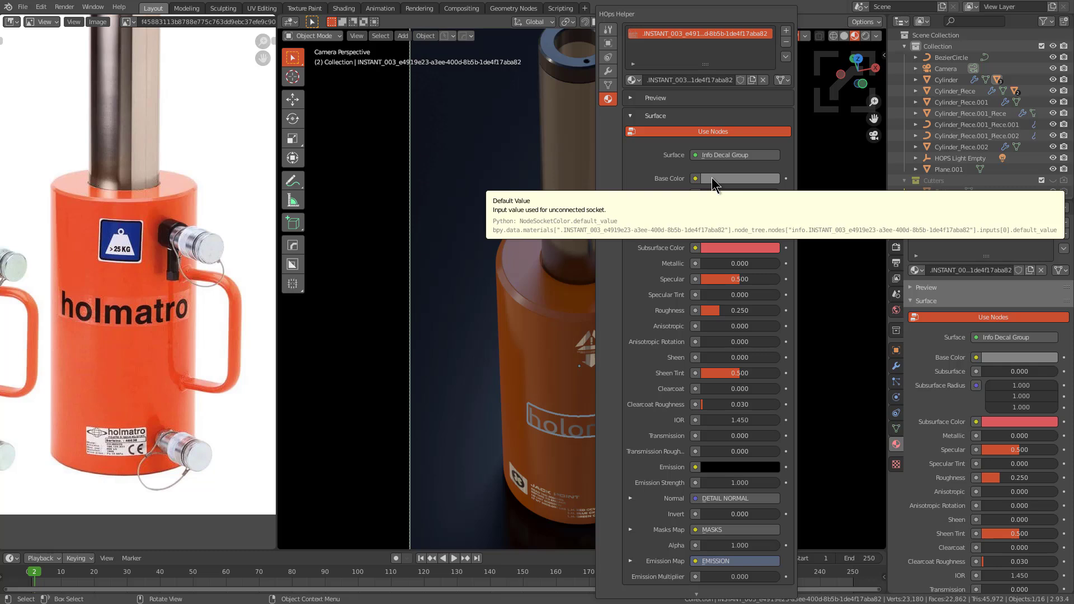
pyautogui.click(711, 178)
pyautogui.moveTo(798, 90); pyautogui.dragTo(797, 99)
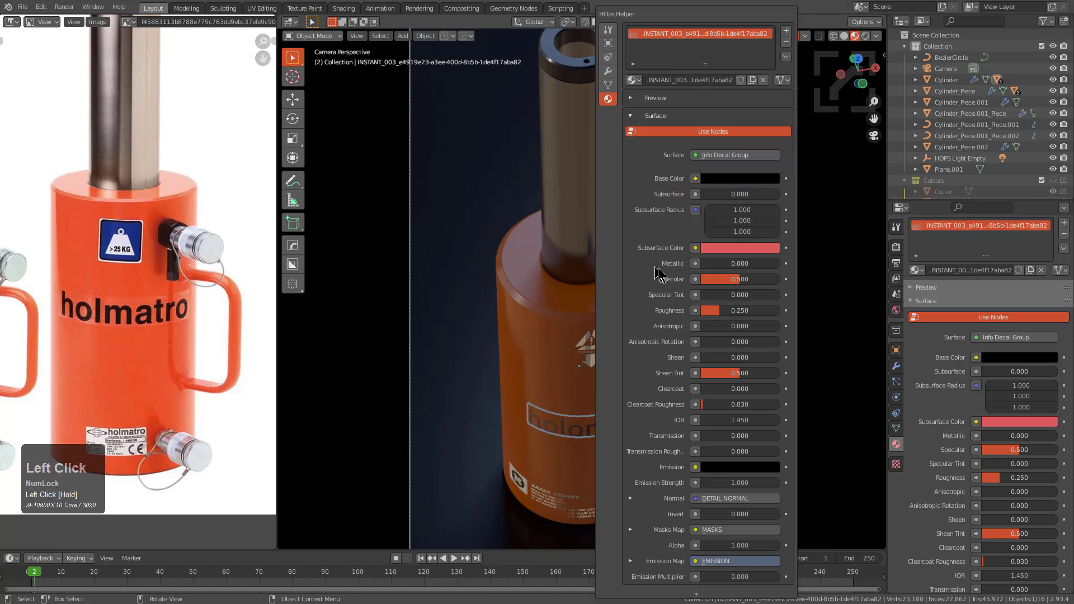
# - Set the logo decal material's roughness to 1.000 and close the material settings
pyautogui.moveTo(718, 310); pyautogui.dragTo(780, 310)
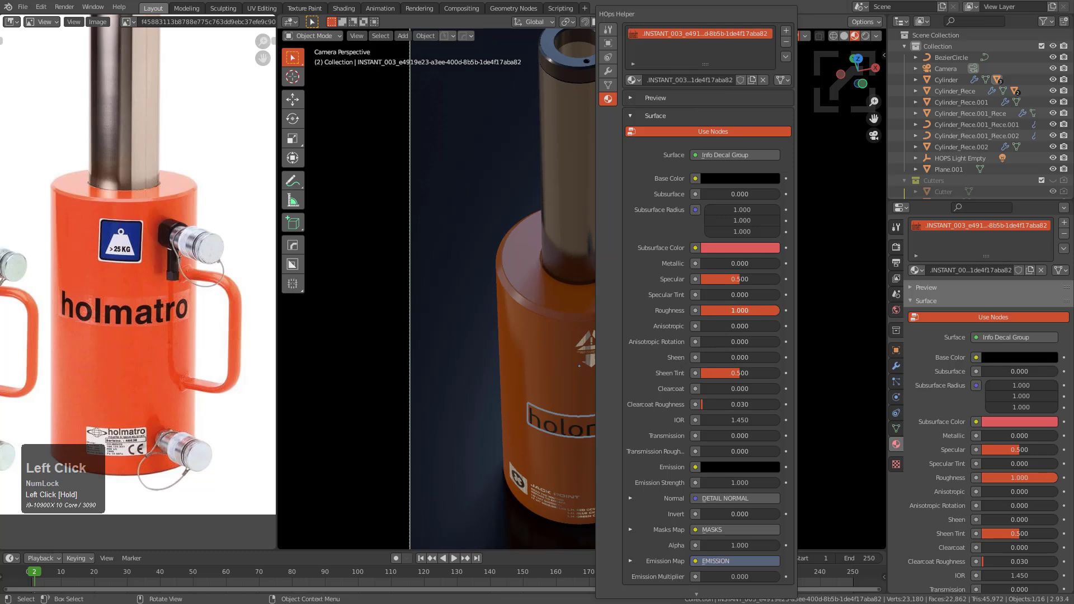
pyautogui.click(632, 116)
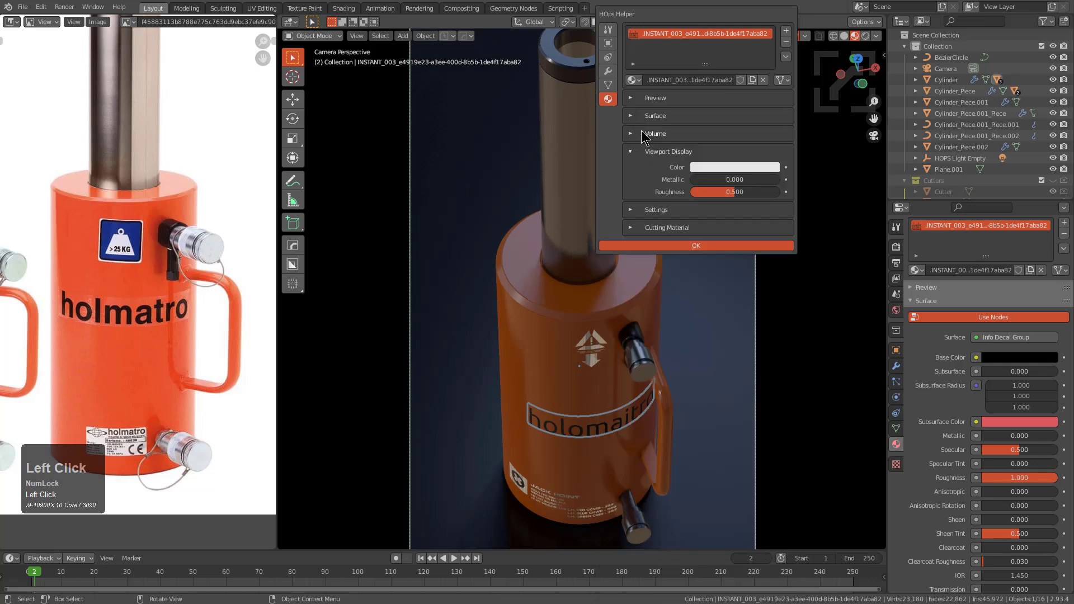
pyautogui.click(696, 245)
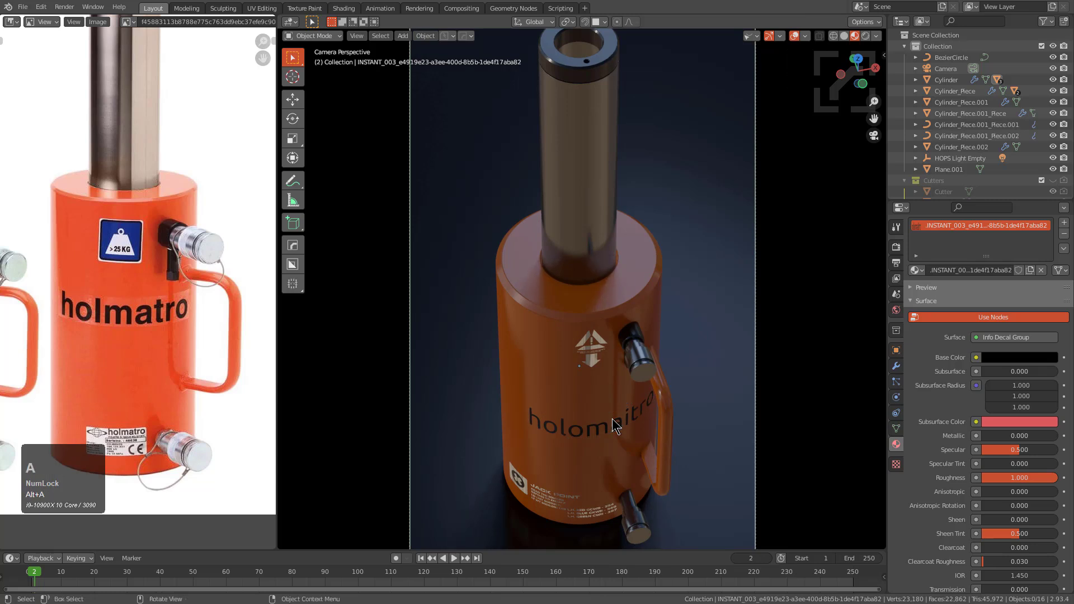
# - Make curve objects visible in the viewport again and try moving the bezier circle along Z
pyautogui.click(951, 58)
pyautogui.press('z')
pyautogui.click(700, 402)
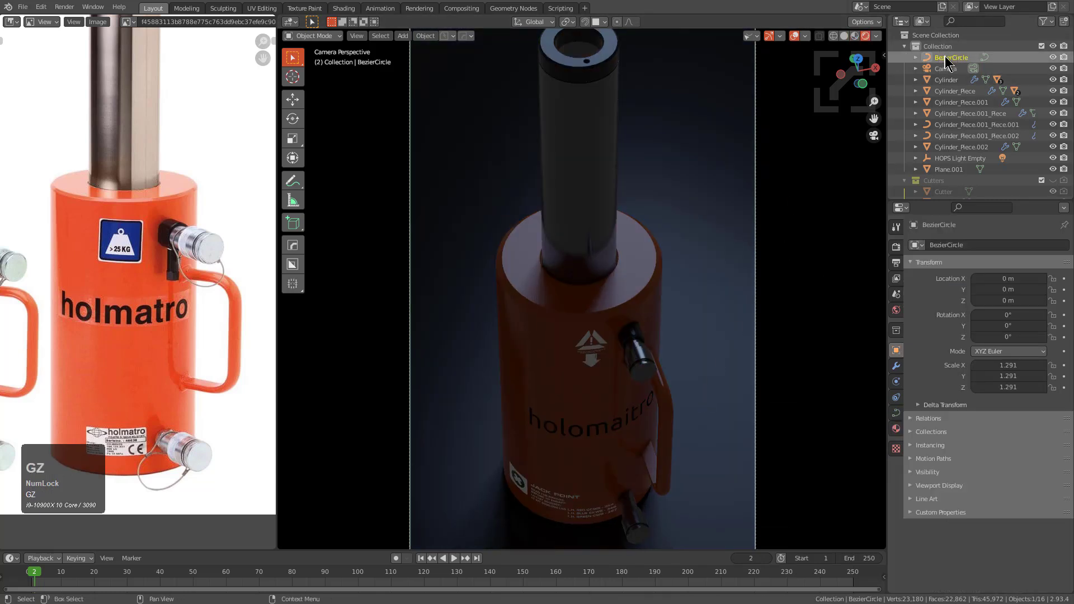
pyautogui.click(854, 35)
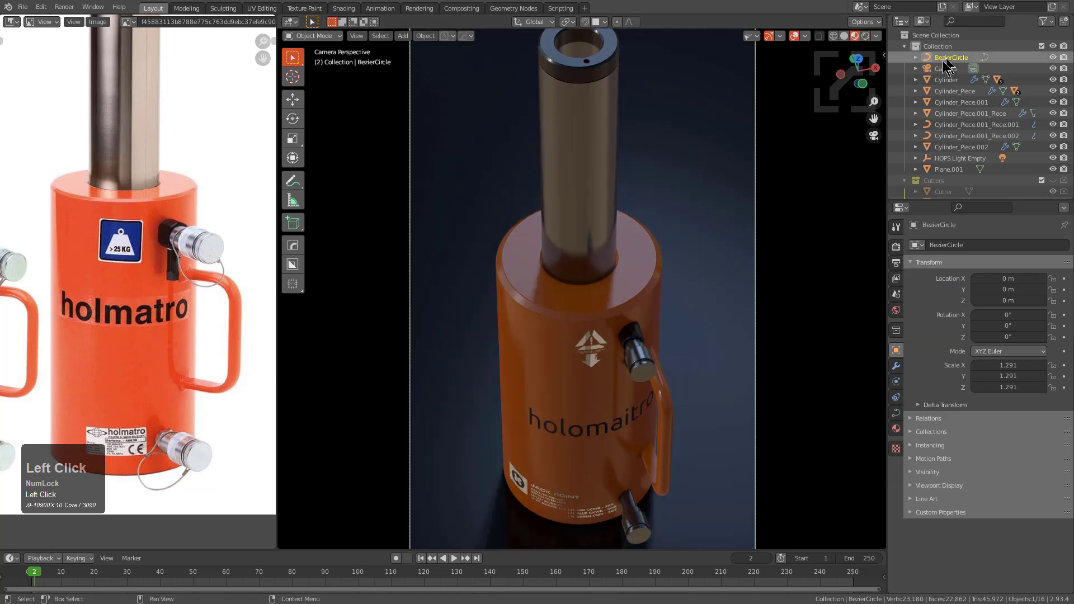
pyautogui.click(757, 36)
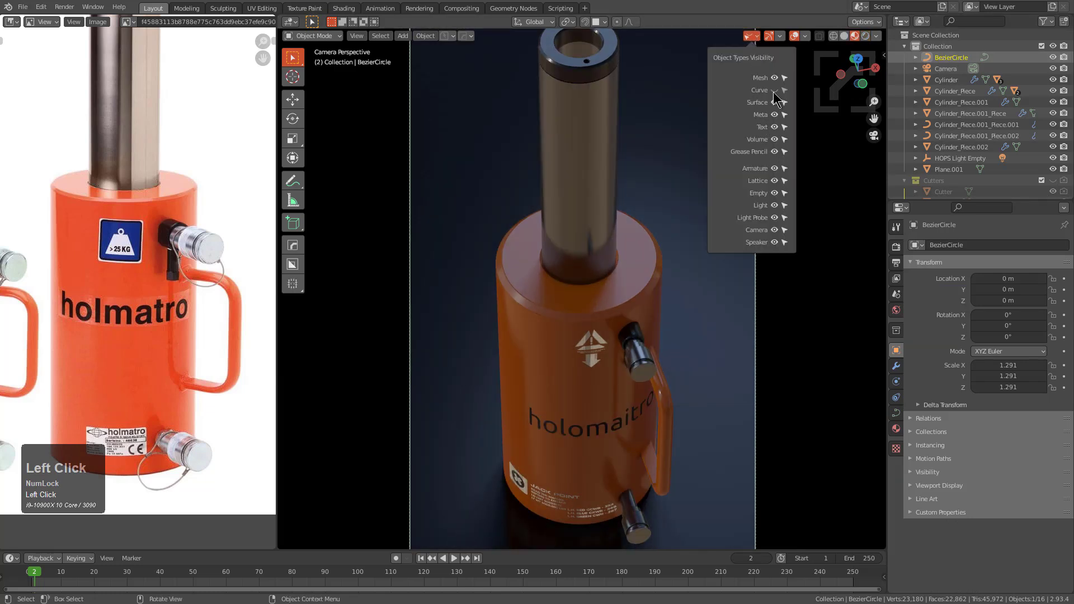
pyautogui.press('g')
pyautogui.press('z')
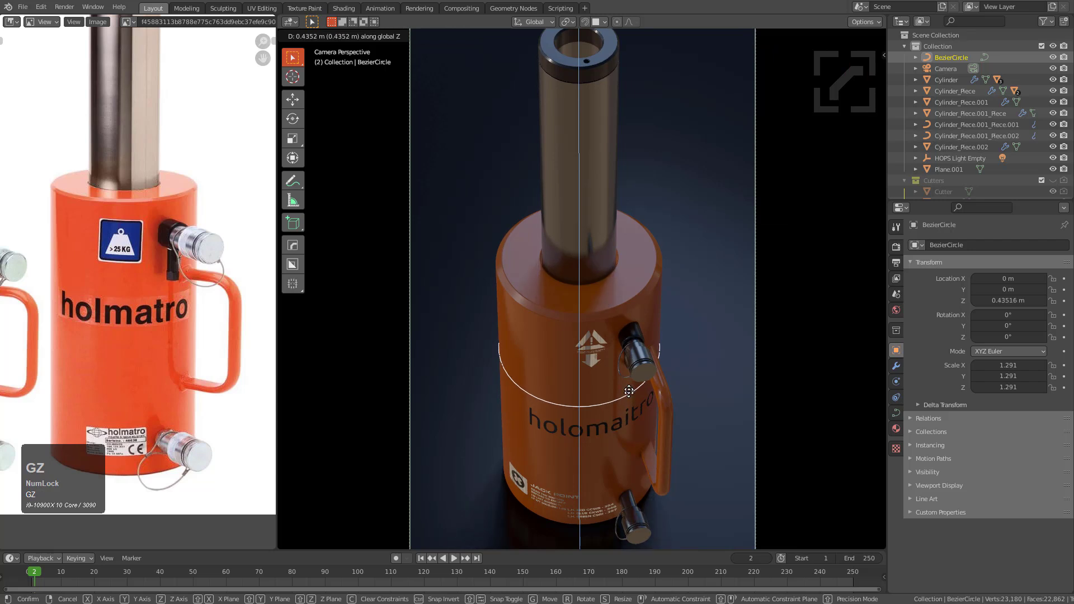
pyautogui.rightClick(624, 431)
# - Raise the bezier circle and logo decal together along Z, bringing the decal to about 0.42 m
pyautogui.click(622, 425)
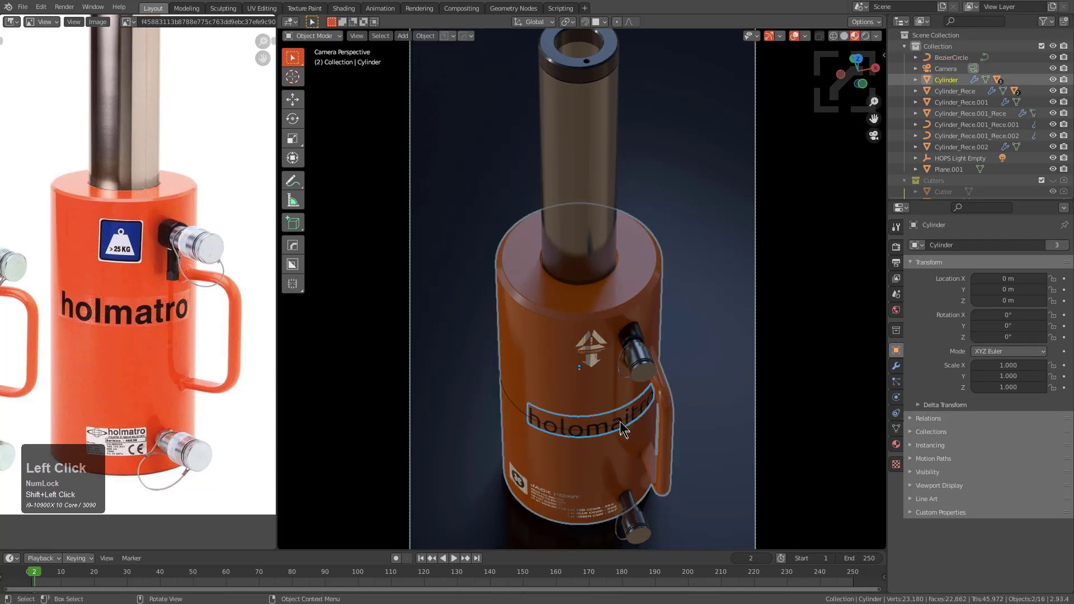
pyautogui.keyDown('shift'); pyautogui.click(620, 421); pyautogui.keyUp('shift')
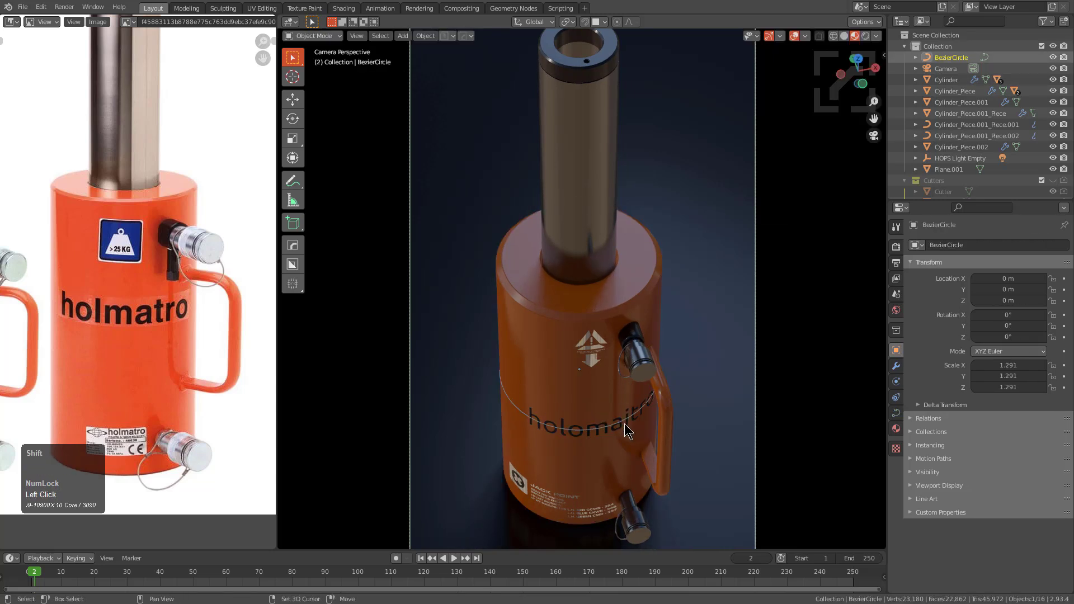
pyautogui.press('g')
pyautogui.press('z')
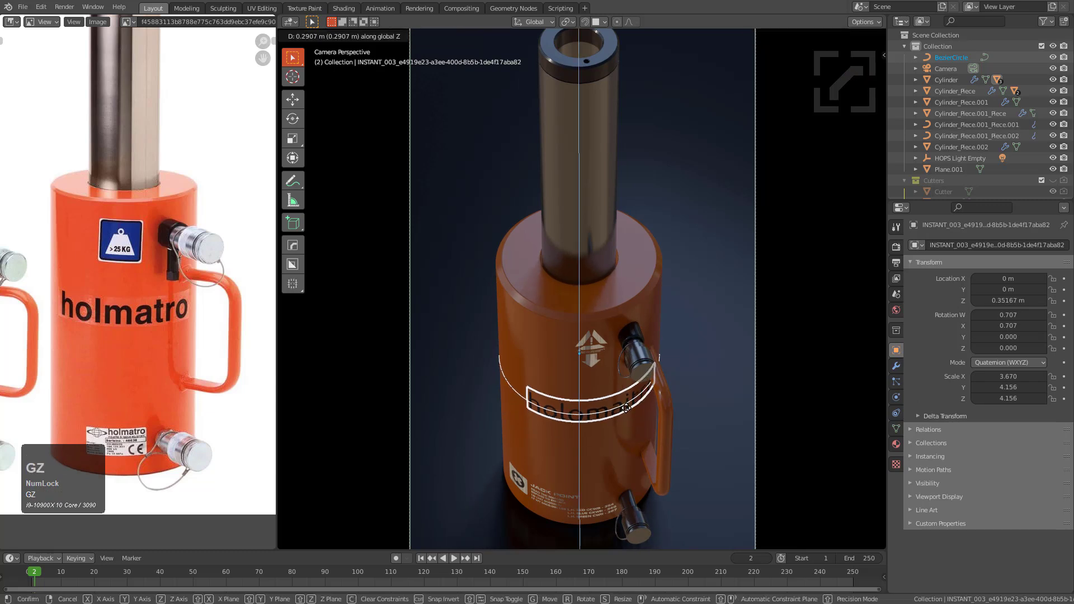
pyautogui.click(626, 402)
pyautogui.hotkey('alt', 'a')
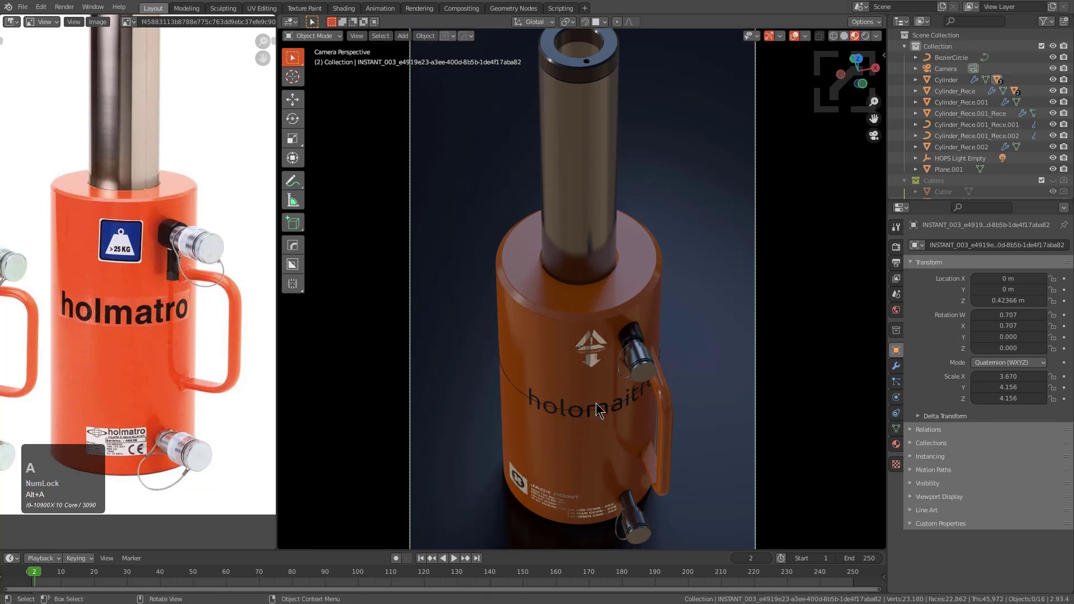
# - Enlarge the logo decal to a scale of about 4.23 on X and 4.80 on Y and Z
pyautogui.scroll(-2, 643, 311)
pyautogui.keyDown('shift'); pyautogui.moveTo(644, 311); pyautogui.dragTo(646, 260, button='middle'); pyautogui.keyUp('shift')
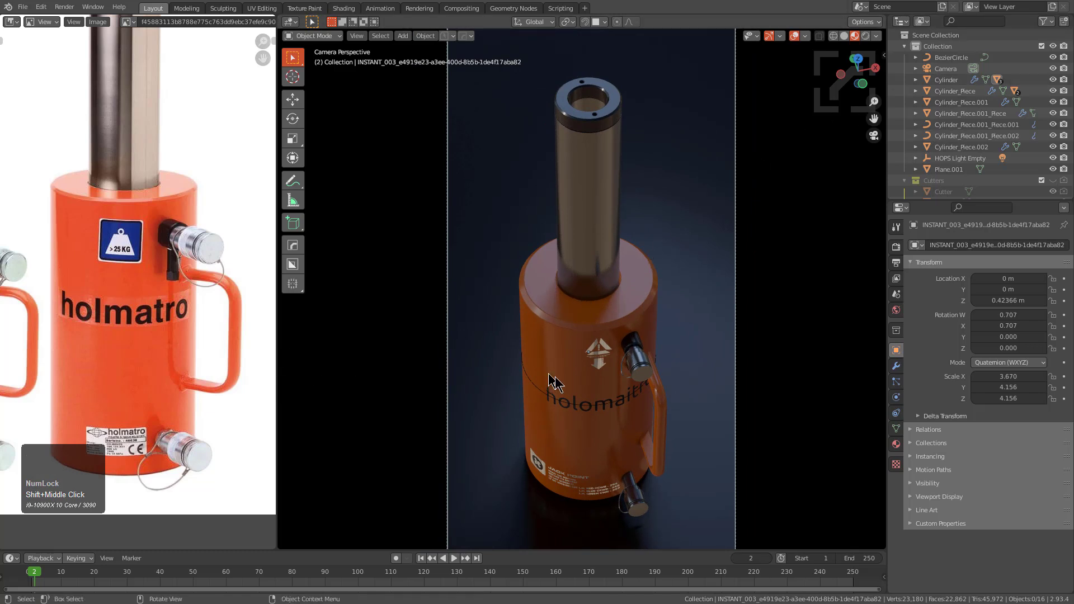
pyautogui.click(605, 408)
pyautogui.press('s')
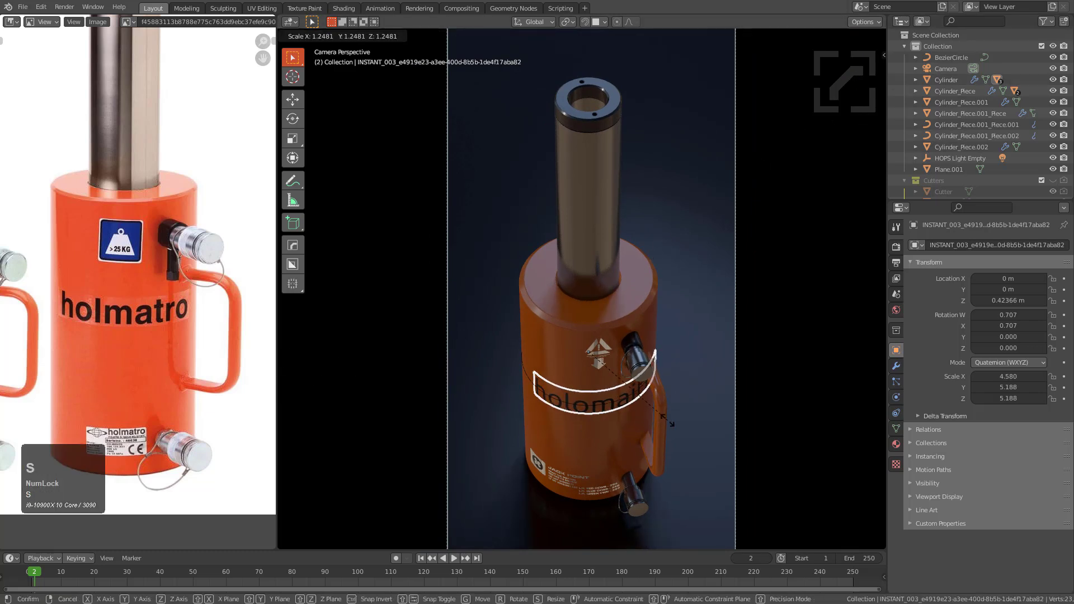
pyautogui.click(658, 420)
pyautogui.hotkey('alt', 'a')
pyautogui.click(618, 409)
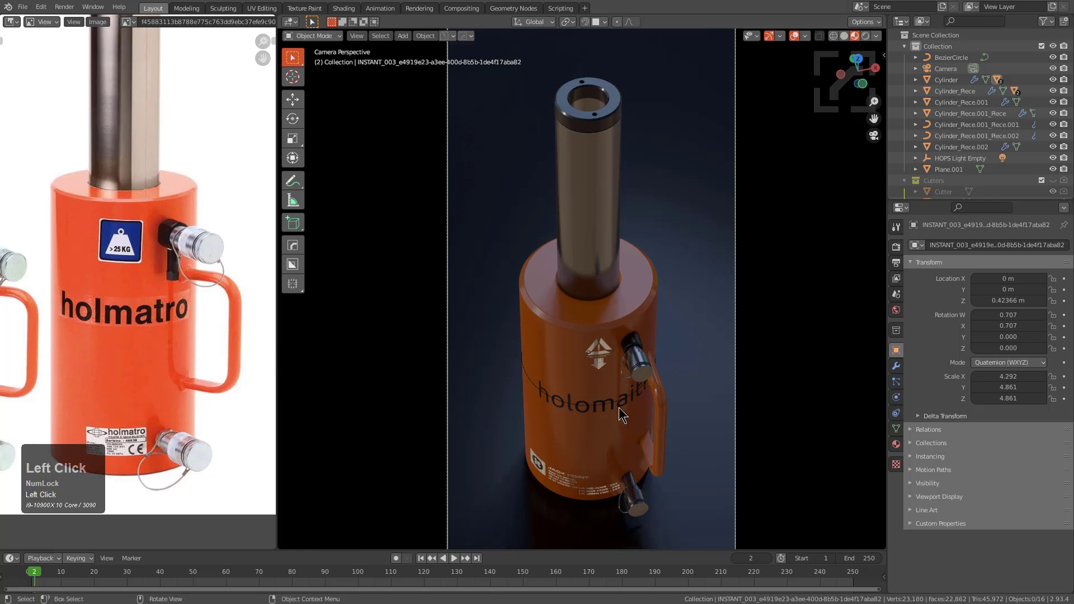
pyautogui.press('s')
pyautogui.click(647, 421)
pyautogui.hotkey('alt', 'a')
pyautogui.scroll(-1, 710, 246)
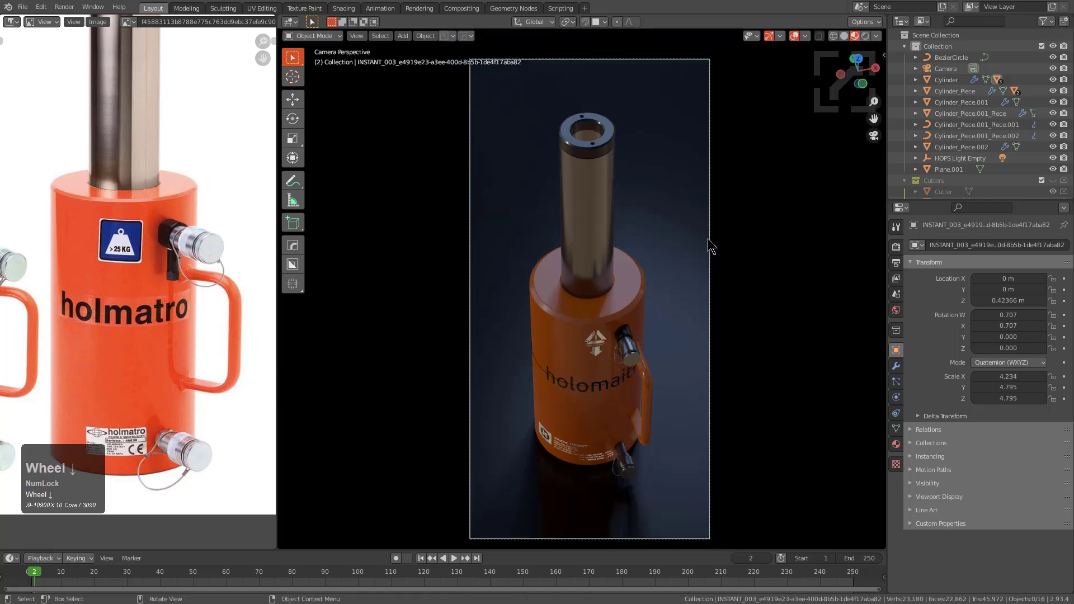
# - Move the logo decal into the main Collection and delete the emptied Decals and Info collections
pyautogui.click(905, 46)
pyautogui.click(905, 57)
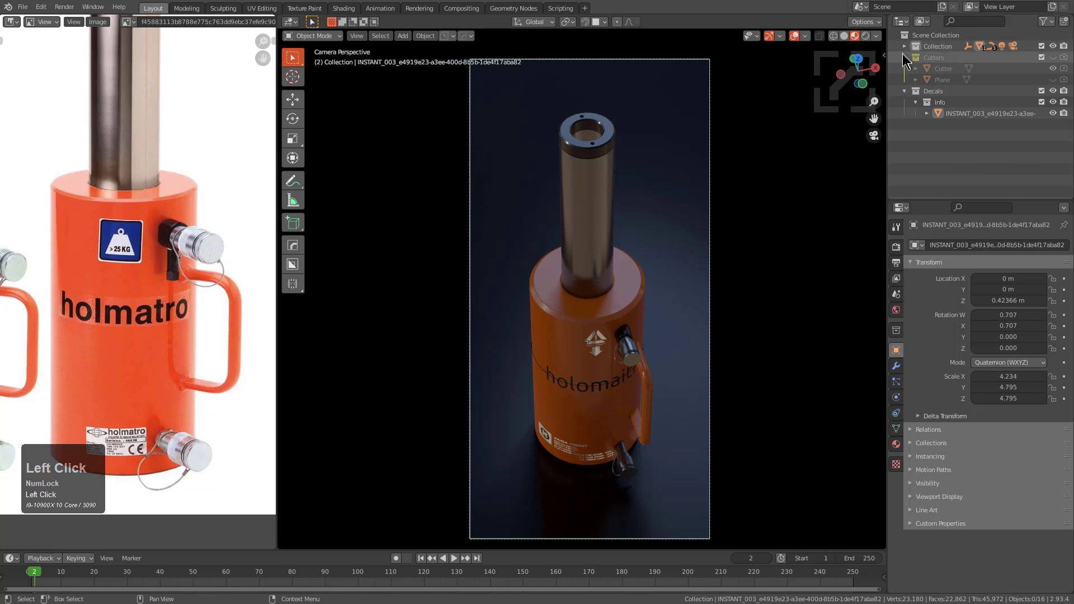
pyautogui.click(954, 93)
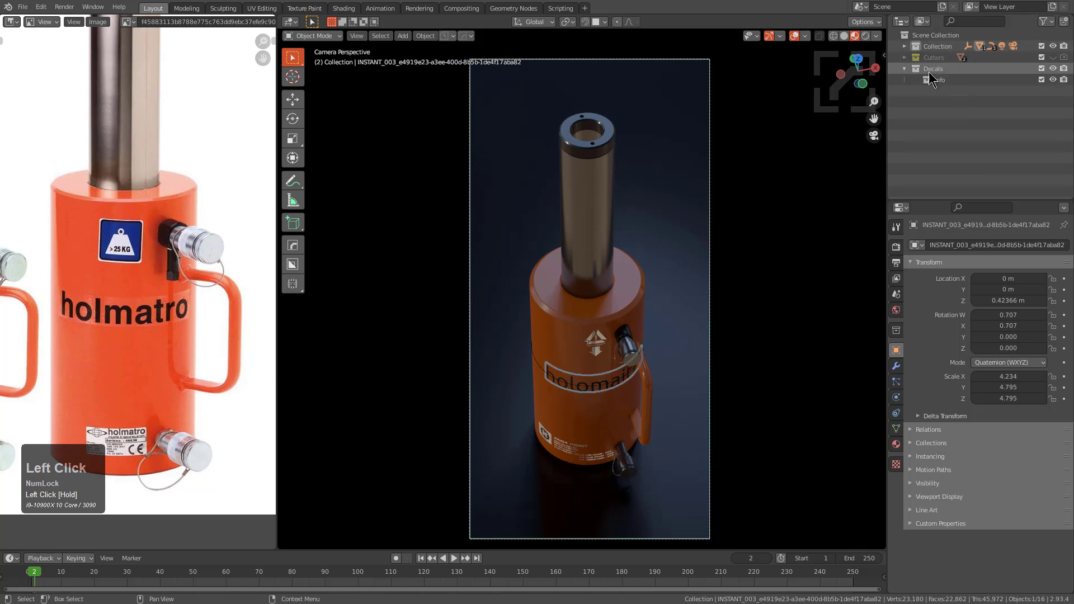
pyautogui.rightClick(930, 70)
pyautogui.click(866, 135)
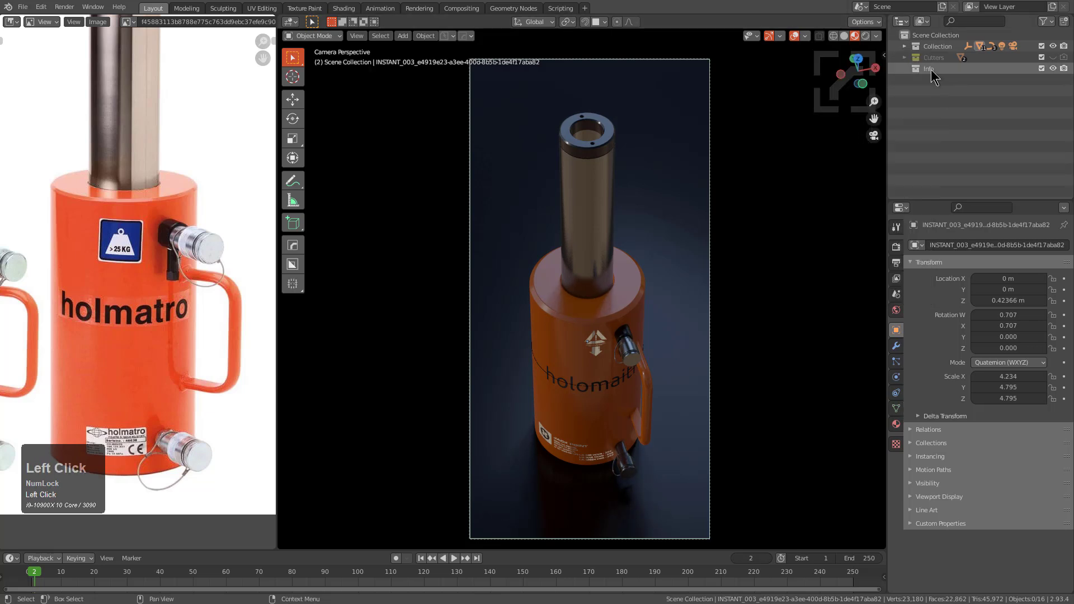
pyautogui.click(930, 70)
pyautogui.rightClick(932, 75)
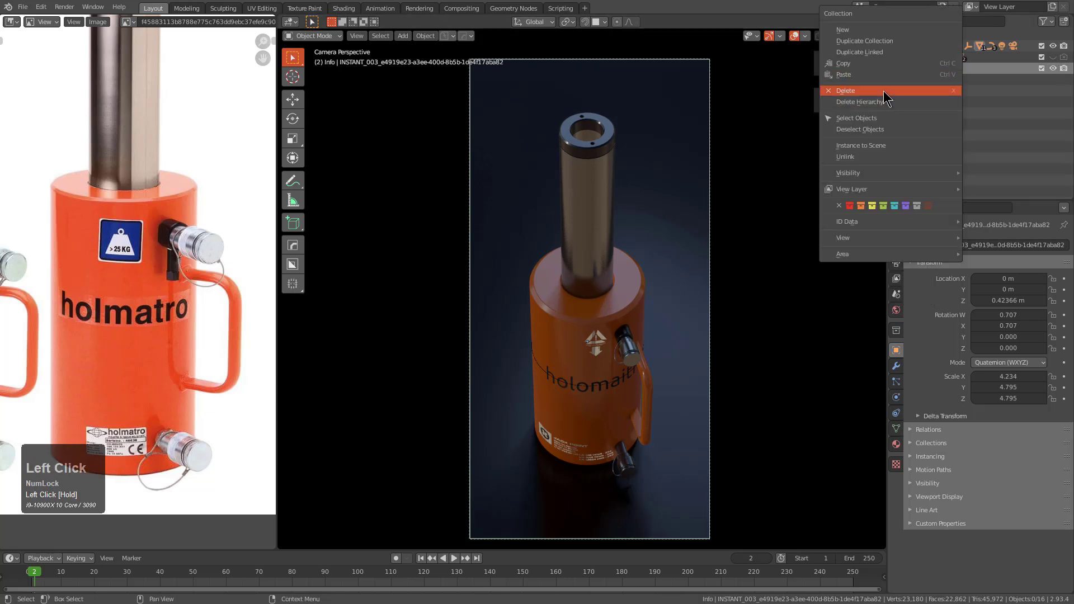
pyautogui.click(893, 89)
# - Turn the floor grid, 3D cursor and extras back on in the viewport overlays, leaving nothing selected
pyautogui.click(946, 46)
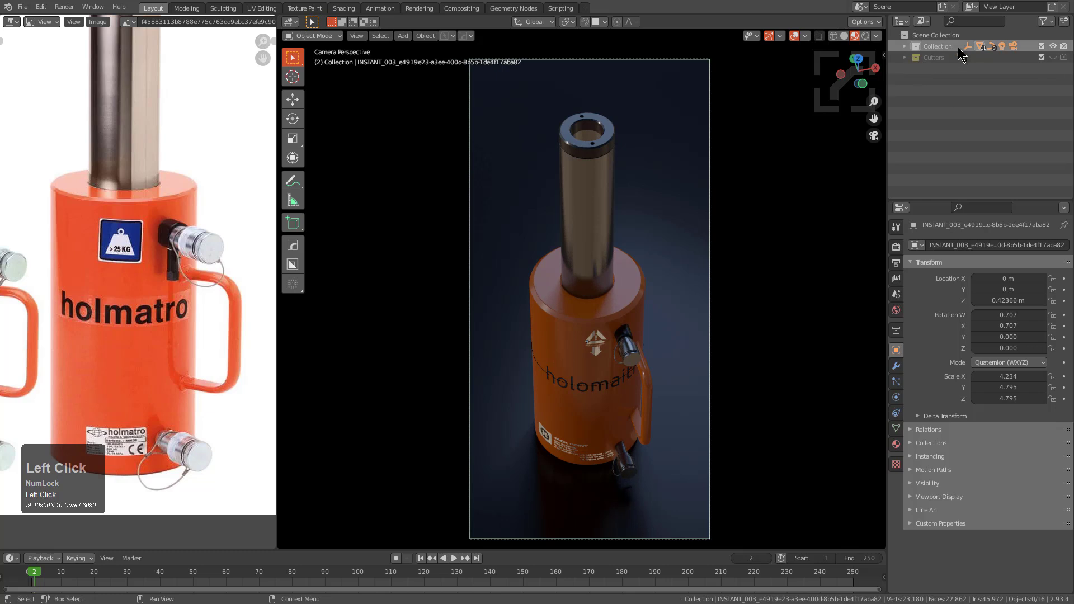
pyautogui.click(794, 36)
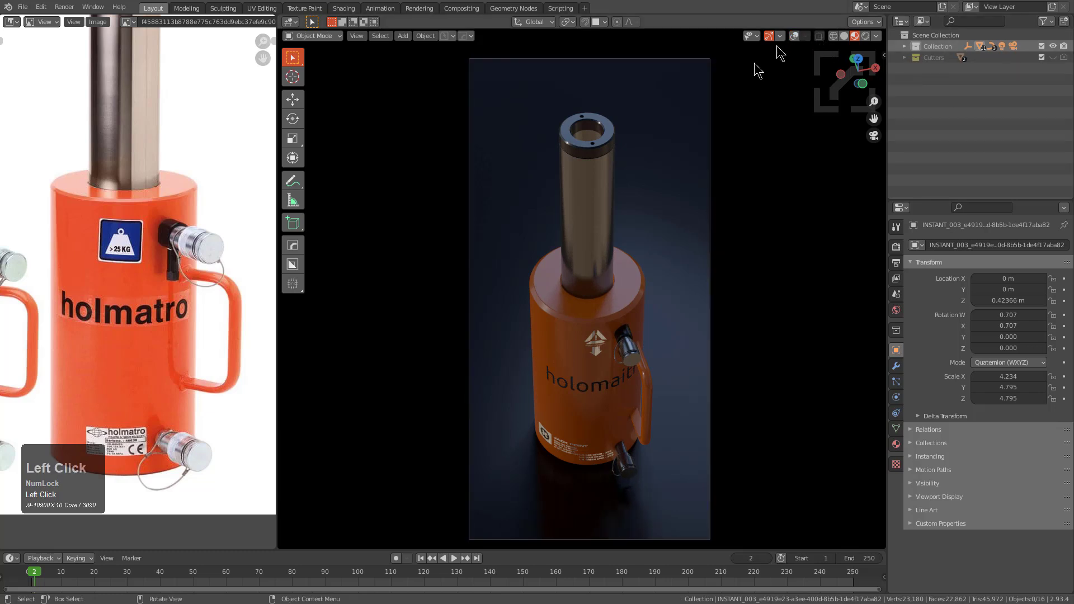
pyautogui.click(794, 37)
pyautogui.click(661, 193)
pyautogui.moveTo(661, 209); pyautogui.dragTo(675, 240, button='middle')
pyautogui.scroll(-3, 669, 244)
pyautogui.click(789, 38)
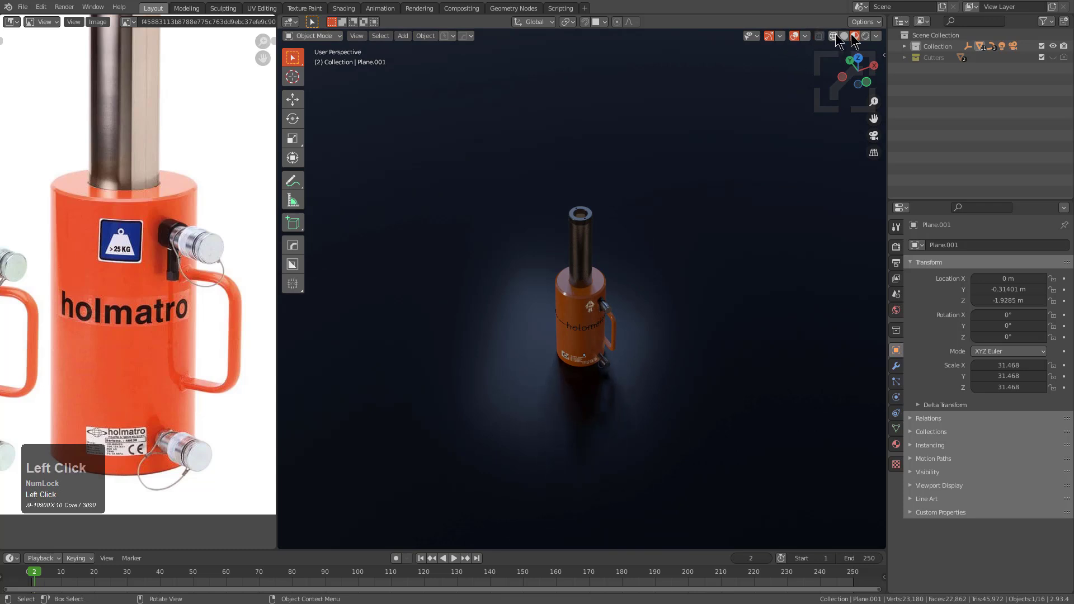
pyautogui.click(805, 36)
pyautogui.click(778, 90)
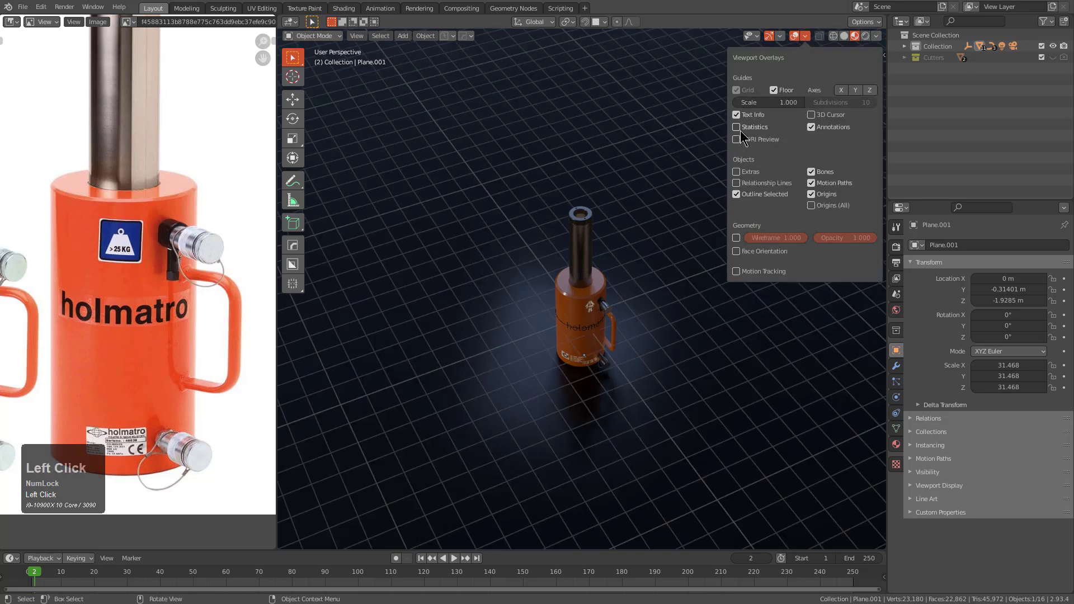
pyautogui.click(811, 114)
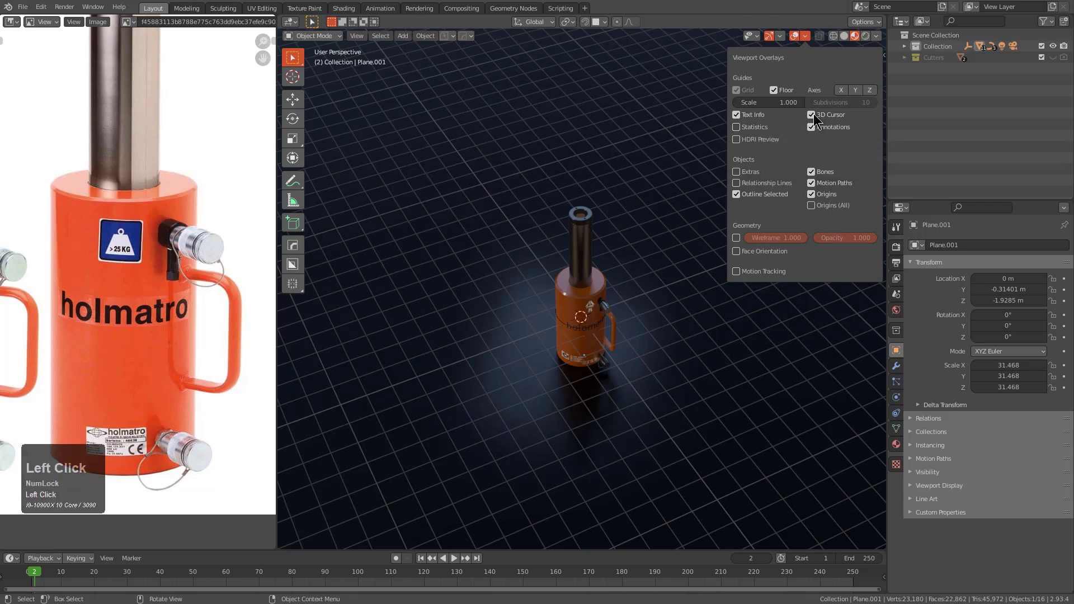
pyautogui.click(736, 171)
pyautogui.moveTo(583, 200); pyautogui.dragTo(668, 221, button='middle')
pyautogui.hotkey('alt', 'a')
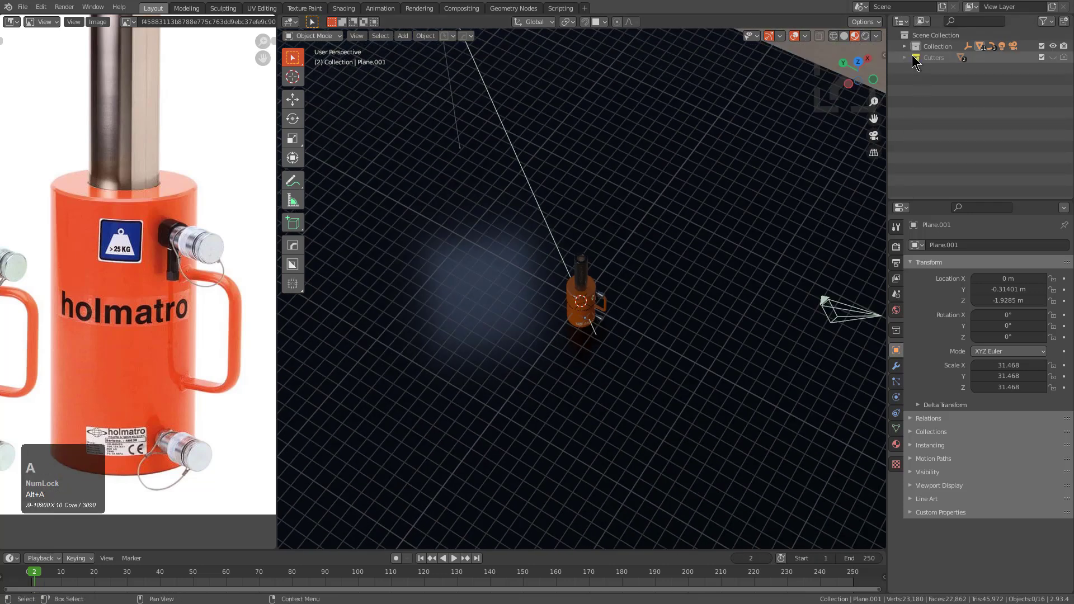
# - Move the HOPS Light Empty, its area light, the camera and the floor plane into a new collection named _SCN
pyautogui.click(904, 46)
pyautogui.click(934, 160)
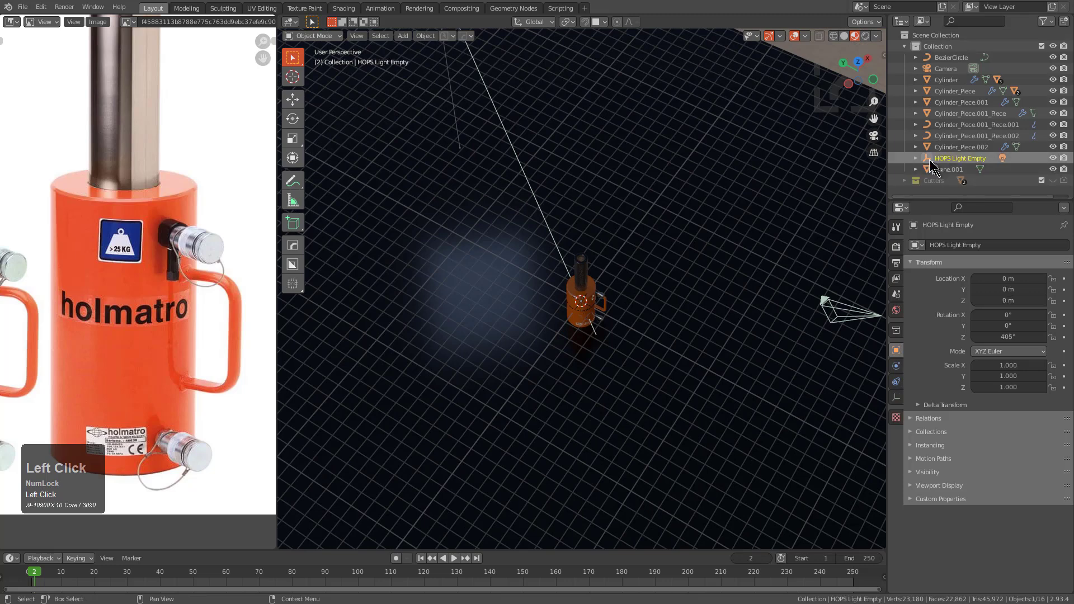
pyautogui.click(916, 159)
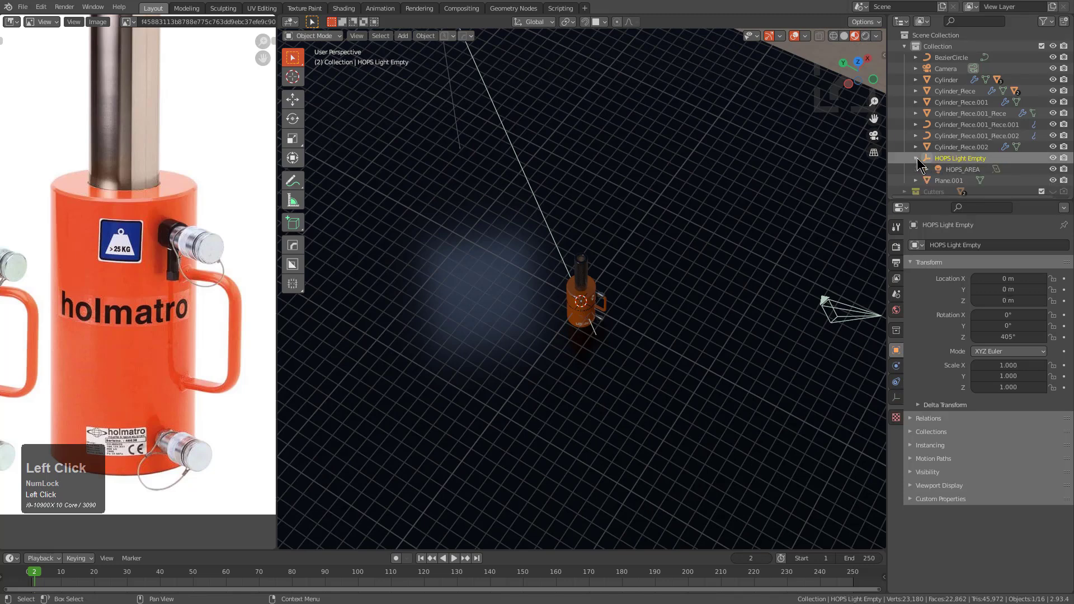
pyautogui.keyDown('shift'); pyautogui.click(950, 170); pyautogui.keyUp('shift')
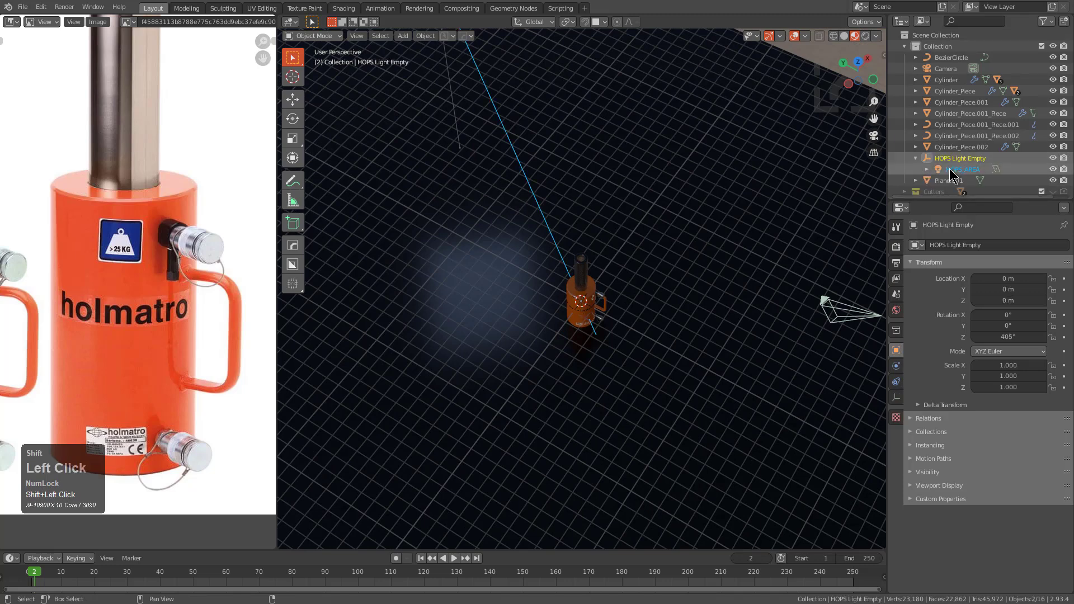
pyautogui.keyDown('shift'); pyautogui.click(952, 68); pyautogui.keyUp('shift')
pyautogui.keyDown('shift'); pyautogui.click(779, 185); pyautogui.keyUp('shift')
pyautogui.scroll(-2, 725, 271)
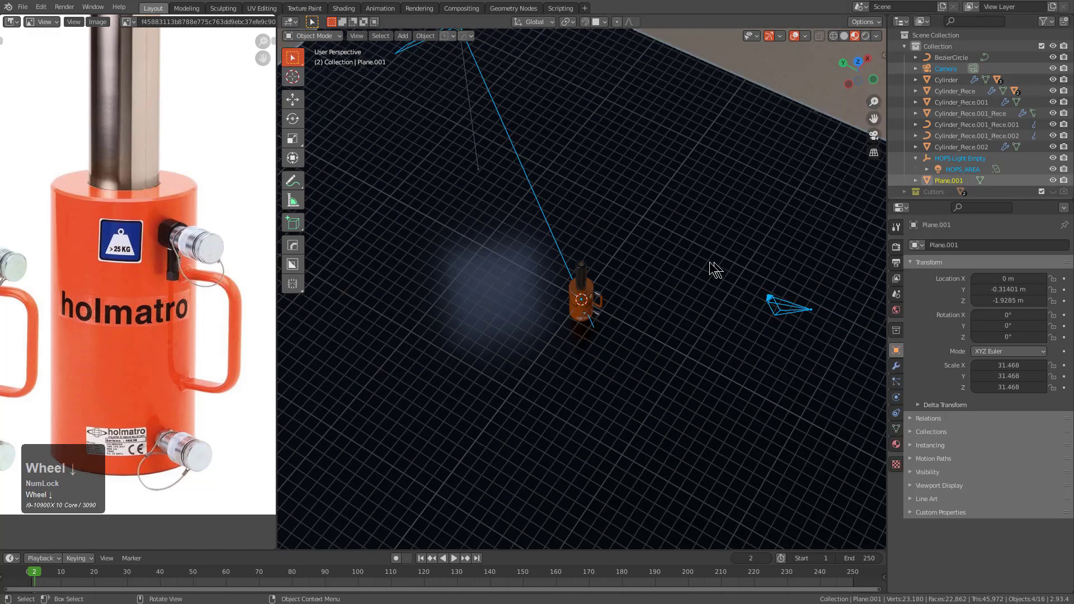
pyautogui.moveTo(724, 271); pyautogui.dragTo(690, 258, button='middle')
pyautogui.scroll(-1, 673, 231)
pyautogui.press('m')
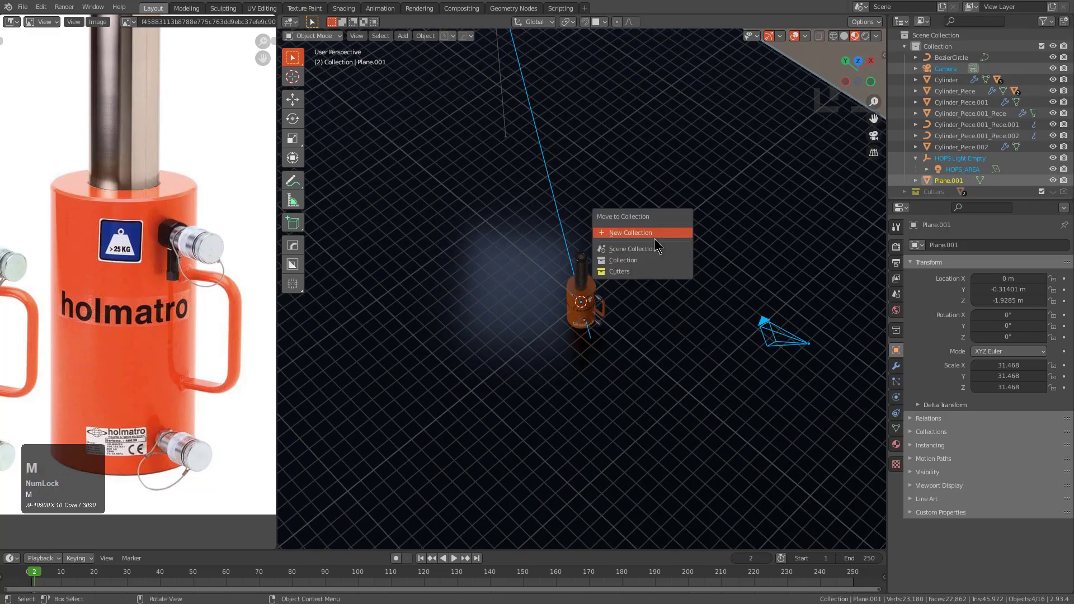
pyautogui.click(655, 238)
pyautogui.write('_')
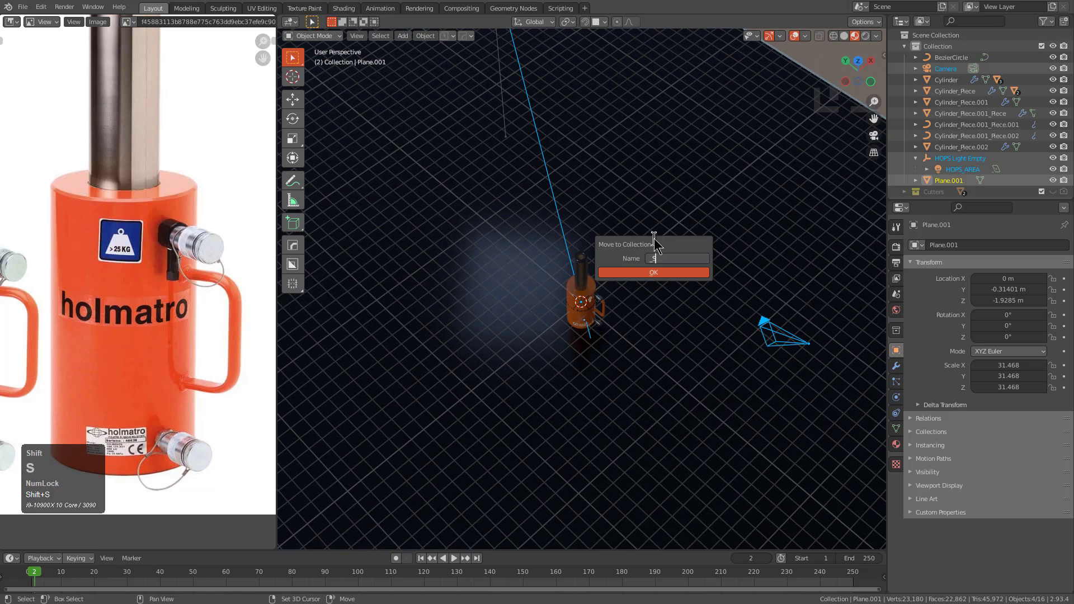
pyautogui.write('SCN')
pyautogui.press('Return')
pyautogui.click(656, 273)
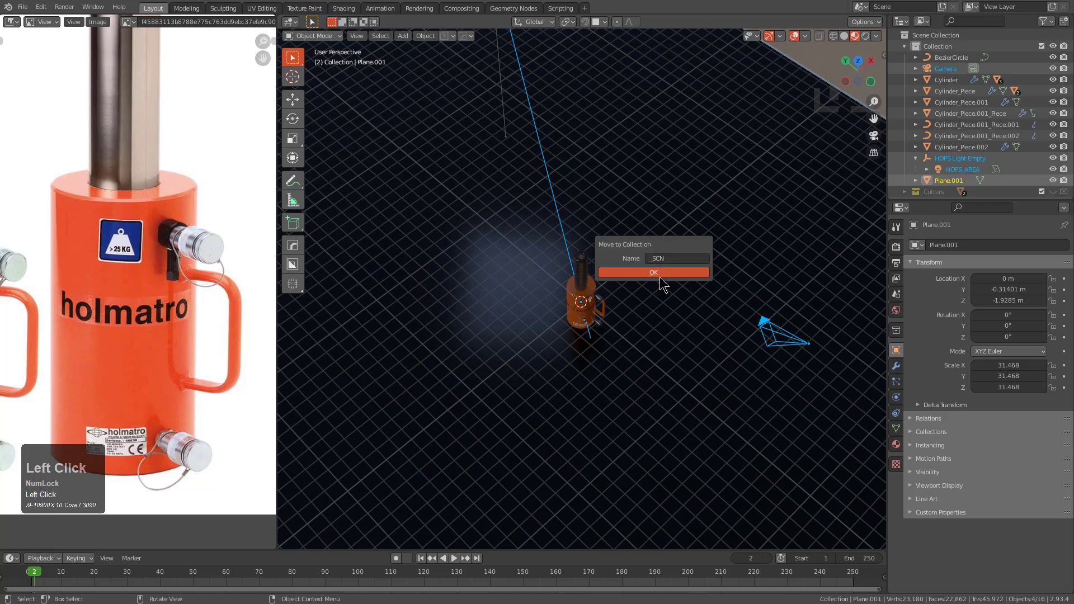
# - Reorder the _SCN collection above the main Collection and hide it in the viewport
pyautogui.click(904, 158)
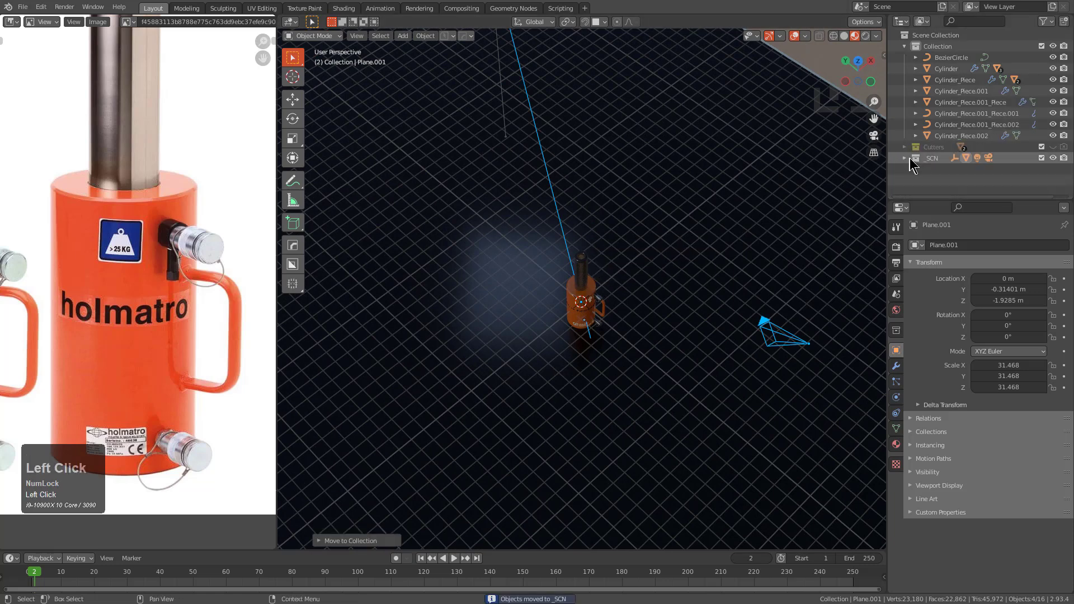
pyautogui.moveTo(929, 159); pyautogui.dragTo(942, 40)
pyautogui.press('2')
# - Frame the piston rod and inspect the cylinder body with its decals from a closer angle
pyautogui.scroll(4, 636, 267)
pyautogui.scroll(3, 636, 268)
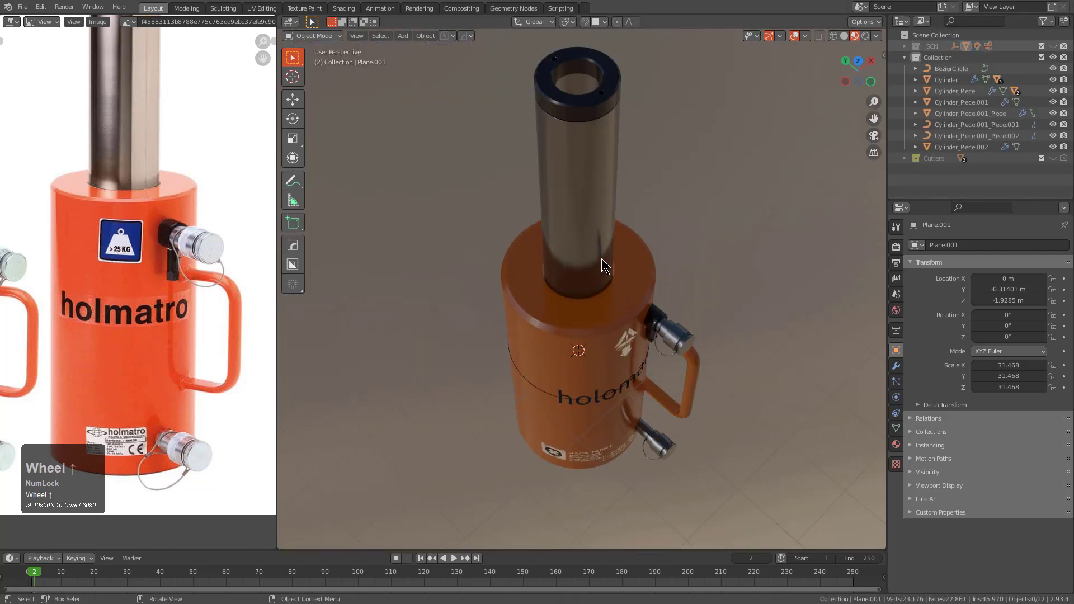
pyautogui.click(602, 260)
pyautogui.press('KP_Decimal')
pyautogui.moveTo(602, 259); pyautogui.dragTo(590, 334, button='middle')
pyautogui.keyDown('shift'); pyautogui.scroll(-2, 599, 244); pyautogui.keyUp('shift')
pyautogui.moveTo(602, 260); pyautogui.dragTo(722, 426, button='middle')
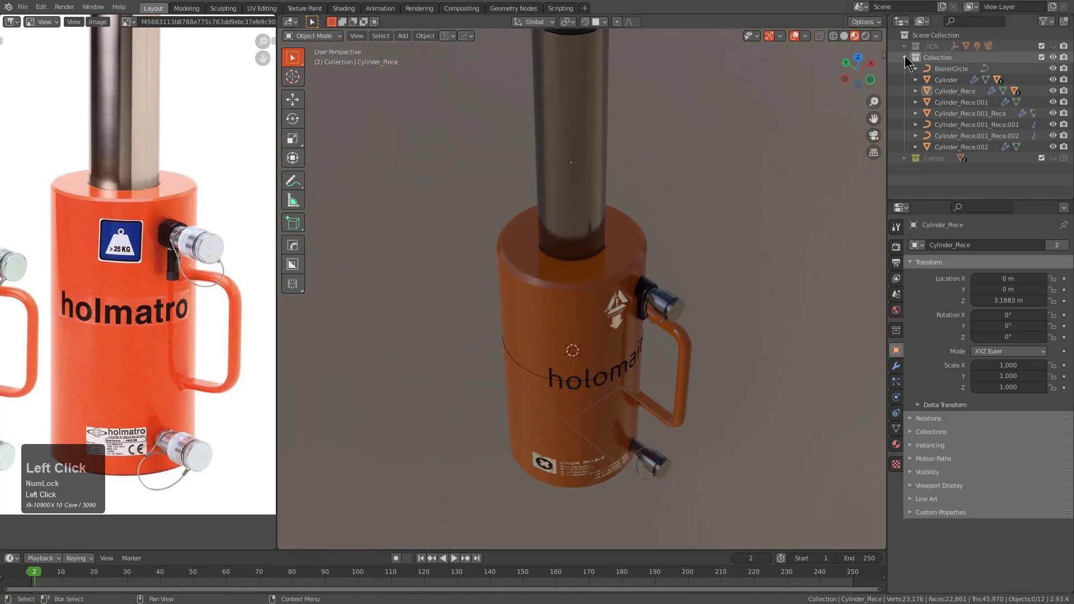
# - Collapse the main Collection, make the _SCN collection visible alongside it, and rename the main Collection to Original
pyautogui.click(904, 57)
pyautogui.press('1')
pyautogui.hotkey('shift', '2')
pyautogui.scroll(-2, 589, 362)
pyautogui.moveTo(586, 361)
pyautogui.mouseDown(button='middle')
pyautogui.moveTo(609, 338)
pyautogui.moveTo(574, 344)
pyautogui.mouseUp(button='middle')
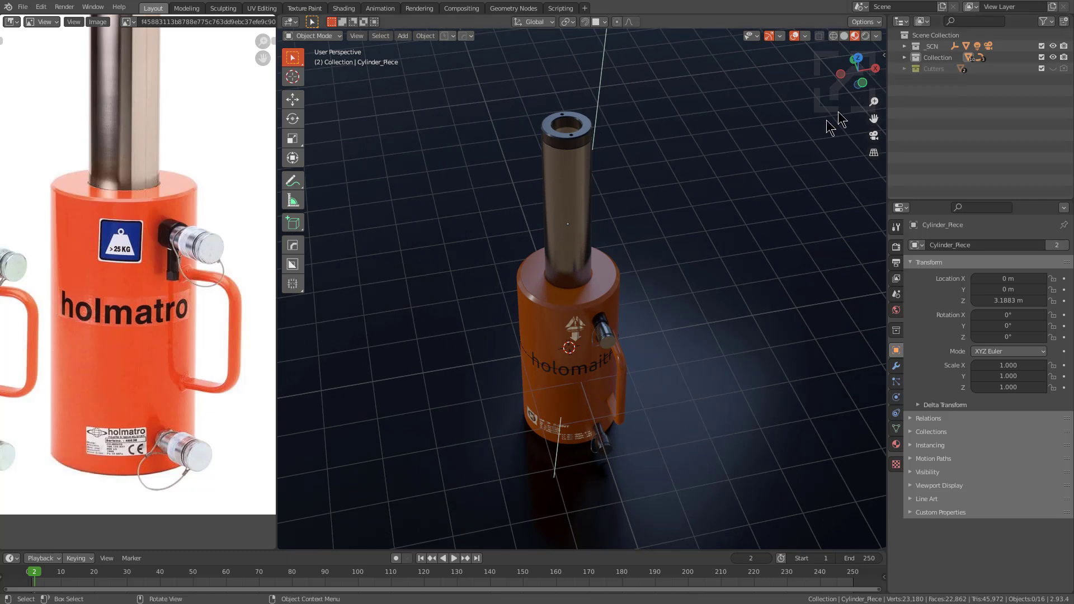
pyautogui.click(938, 59)
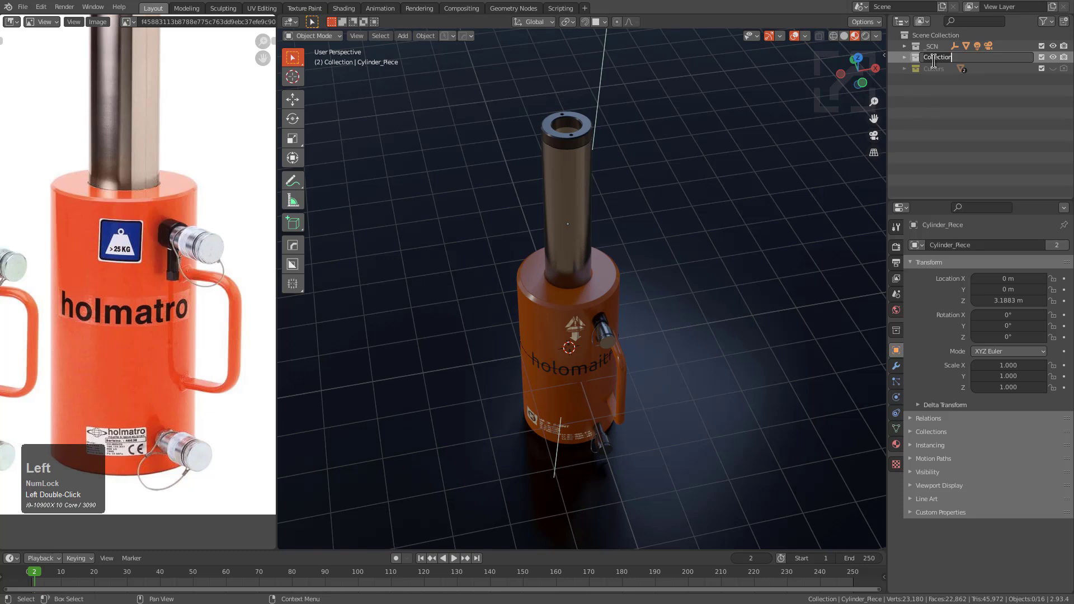
pyautogui.press('shift')
pyautogui.moveTo(556, 180); pyautogui.dragTo(596, 199, button='middle')
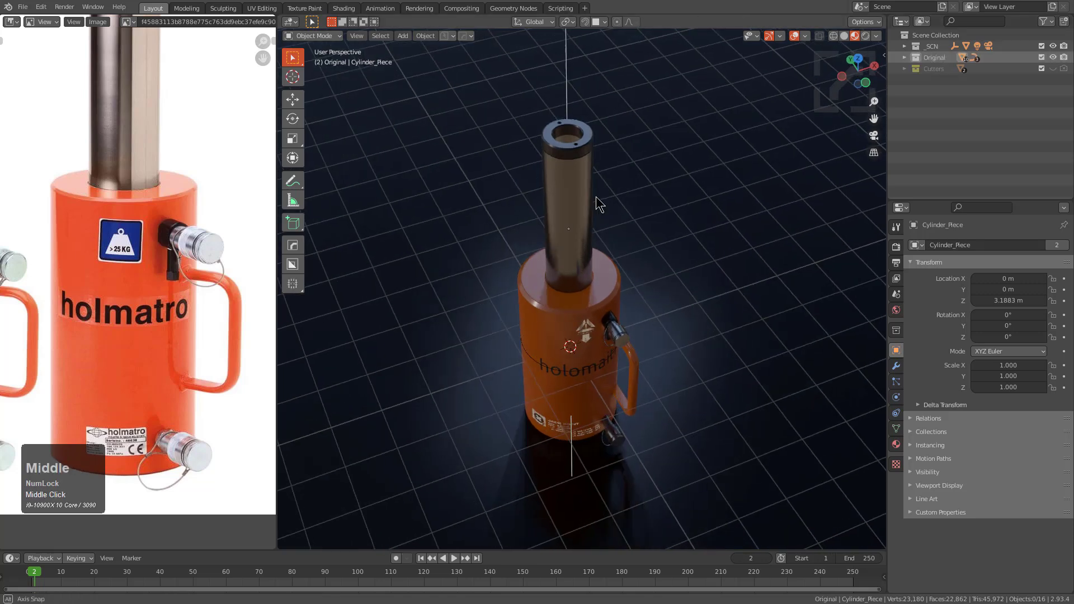
# - Isolate the Original collection and duplicate all of its objects in place
pyautogui.press('1')
pyautogui.press('2')
pyautogui.moveTo(608, 248); pyautogui.dragTo(587, 257, button='middle')
pyautogui.press('a')
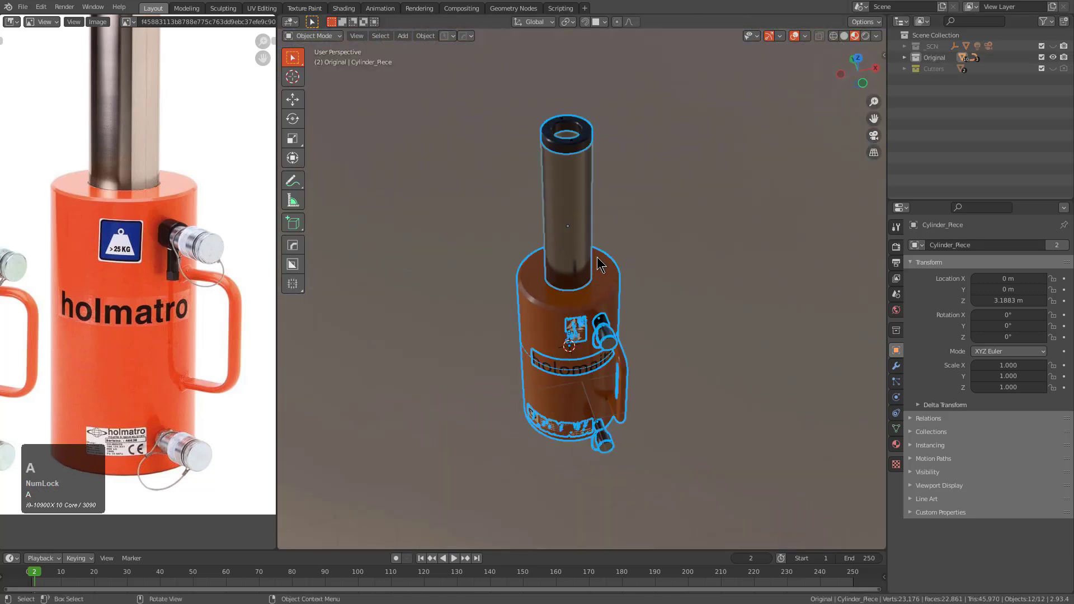
pyautogui.hotkey('shift', 'd')
pyautogui.rightClick(618, 234)
# - Move the duplicated objects into a new collection named Spin1 and place it directly below Original
pyautogui.press('m')
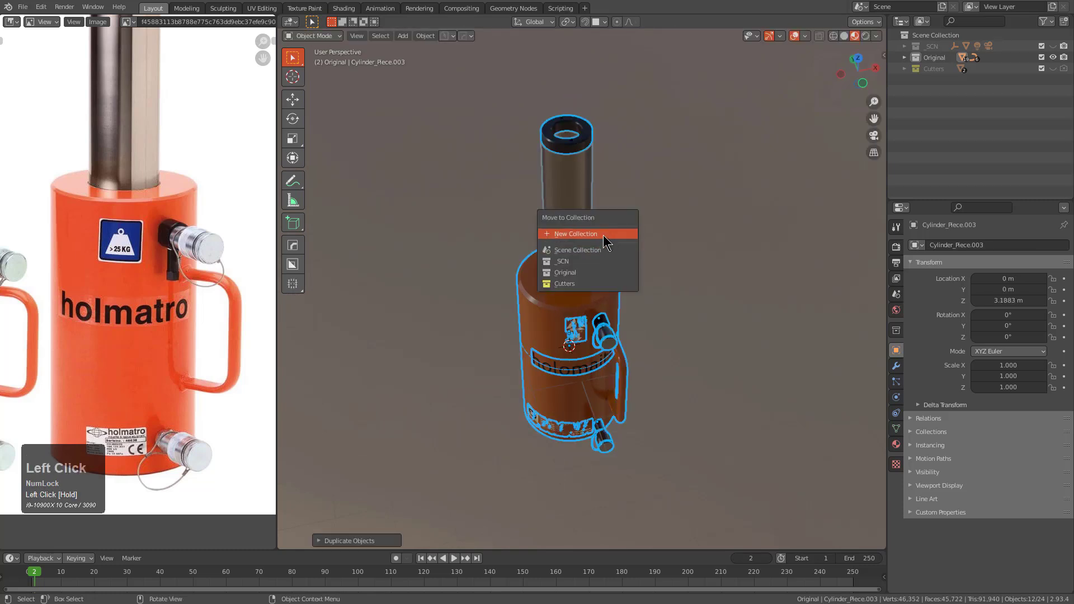
pyautogui.click(603, 235)
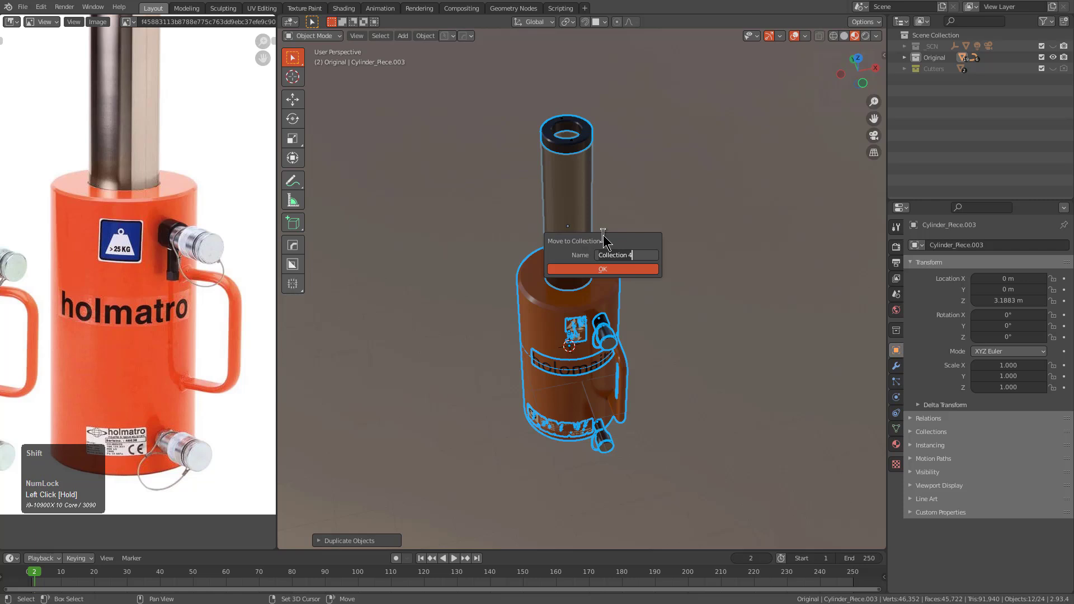
pyautogui.write('Spin1')
pyautogui.press('Return')
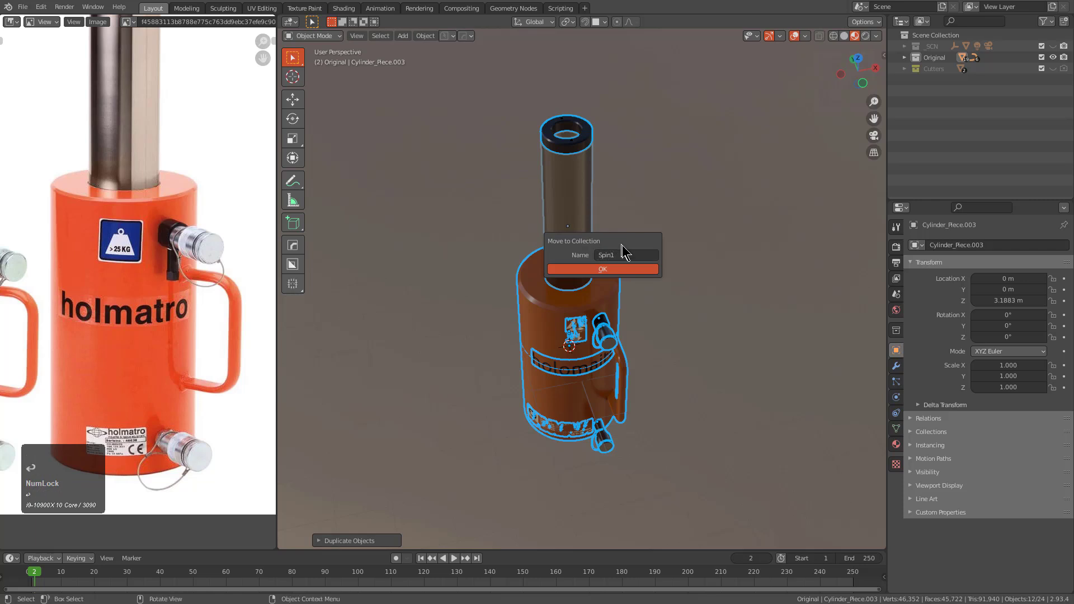
pyautogui.click(625, 268)
pyautogui.moveTo(929, 80); pyautogui.dragTo(942, 69)
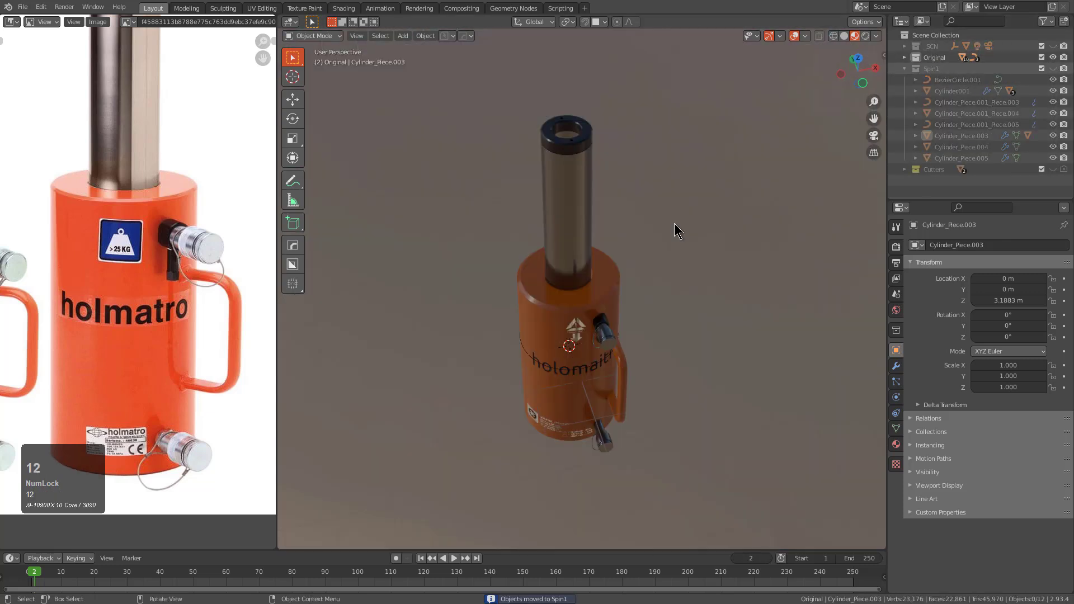
# - Show only the Spin1 collection in the viewport, with Original and _SCN hidden
pyautogui.moveTo(673, 224); pyautogui.dragTo(636, 354, button='middle')
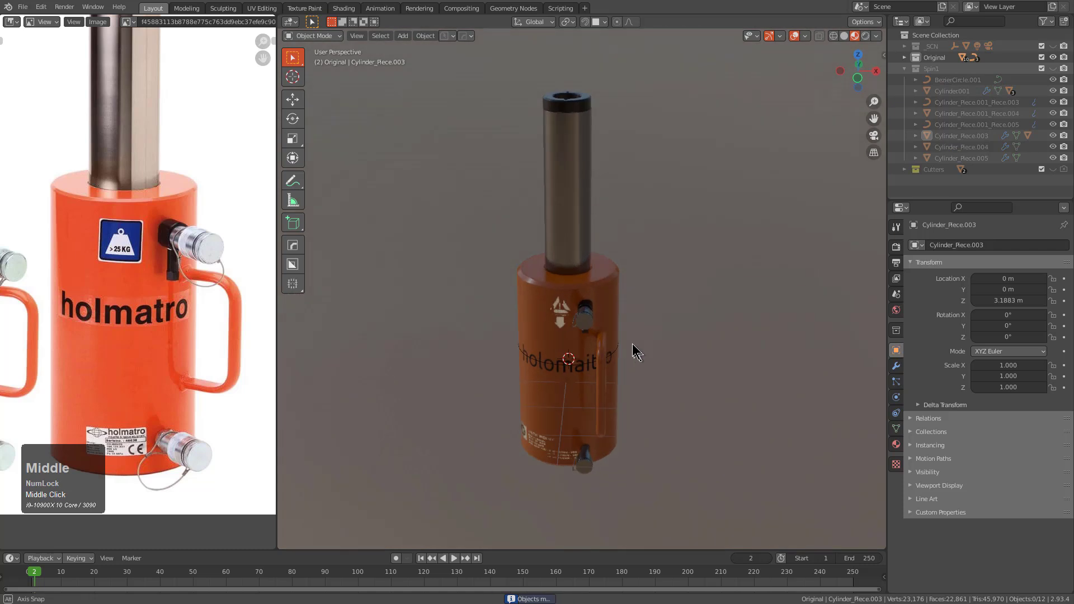
pyautogui.scroll(3, 565, 270)
pyautogui.moveTo(565, 270); pyautogui.dragTo(585, 309, button='middle')
pyautogui.scroll(1, 556, 275)
pyautogui.press('3')
pyautogui.press('3')
pyautogui.press('2')
pyautogui.press('3')
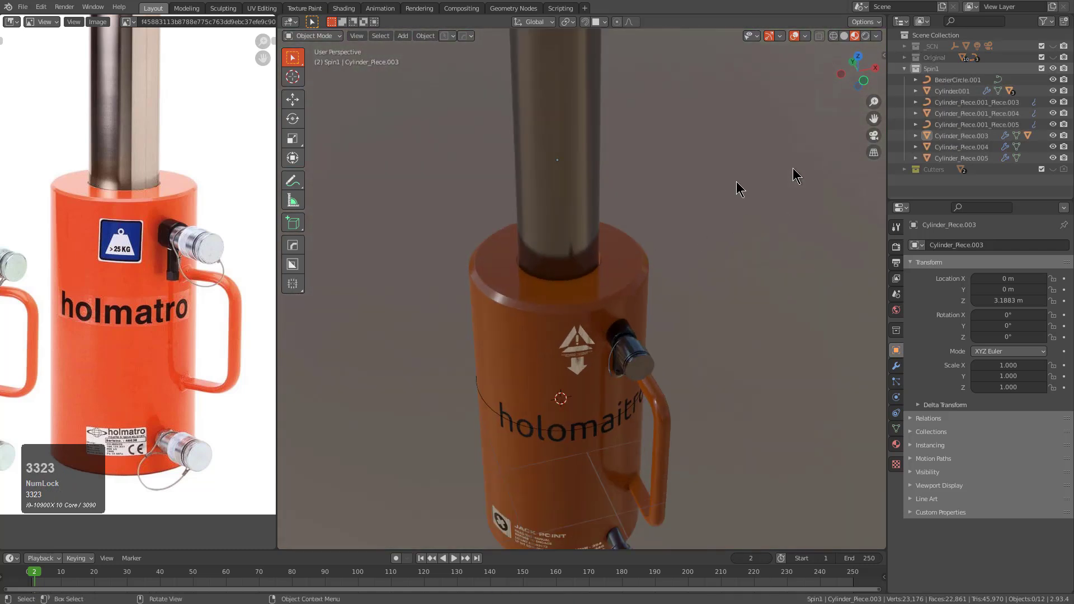
# - Select the piston rod of the Spin1 copy and frame it in solid shading
pyautogui.click(544, 192)
pyautogui.moveTo(549, 192); pyautogui.dragTo(635, 201, button='middle')
pyautogui.scroll(2, 635, 201)
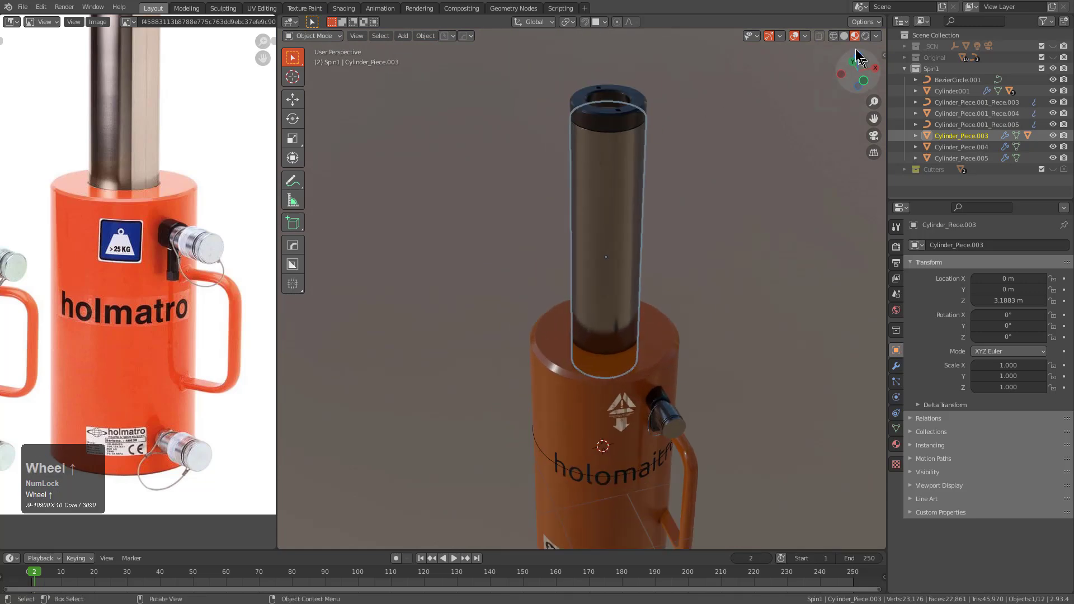
pyautogui.click(844, 36)
pyautogui.press('KP_Decimal')
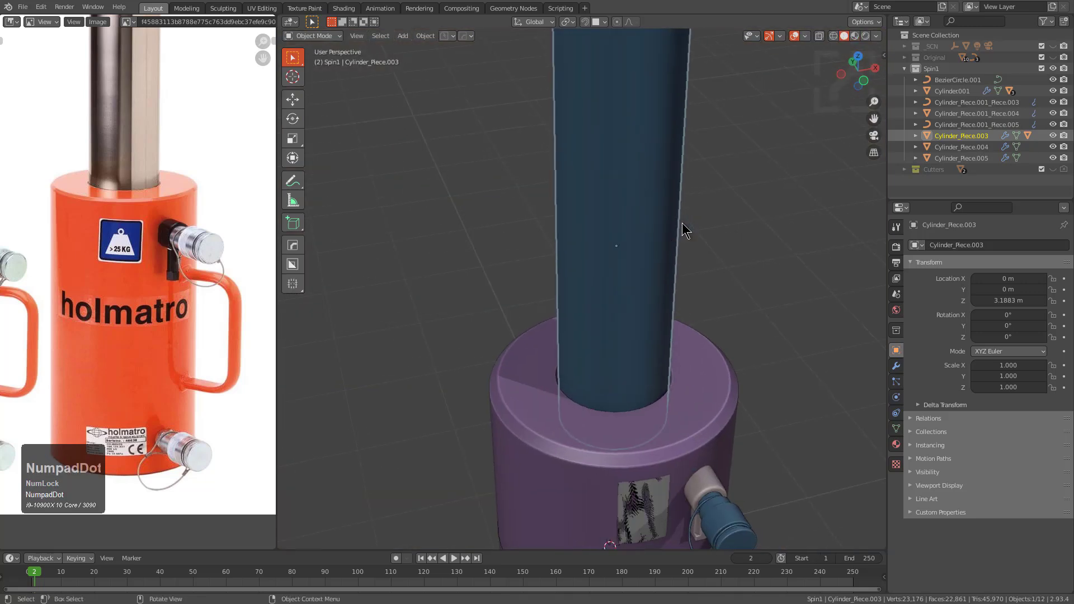
# - Apply the Boolean modifier on the piston rod, keeping its Bevel modifier live
pyautogui.press('Tab')
pyautogui.moveTo(631, 221)
pyautogui.keyDown('shift'); pyautogui.mouseDown(button='middle')
pyautogui.moveTo(656, 279)
pyautogui.moveTo(635, 235)
pyautogui.moveTo(631, 254)
pyautogui.mouseUp(button='middle'); pyautogui.keyUp('shift')
pyautogui.scroll(3, 636, 244)
pyautogui.press('Tab')
pyautogui.click(896, 366)
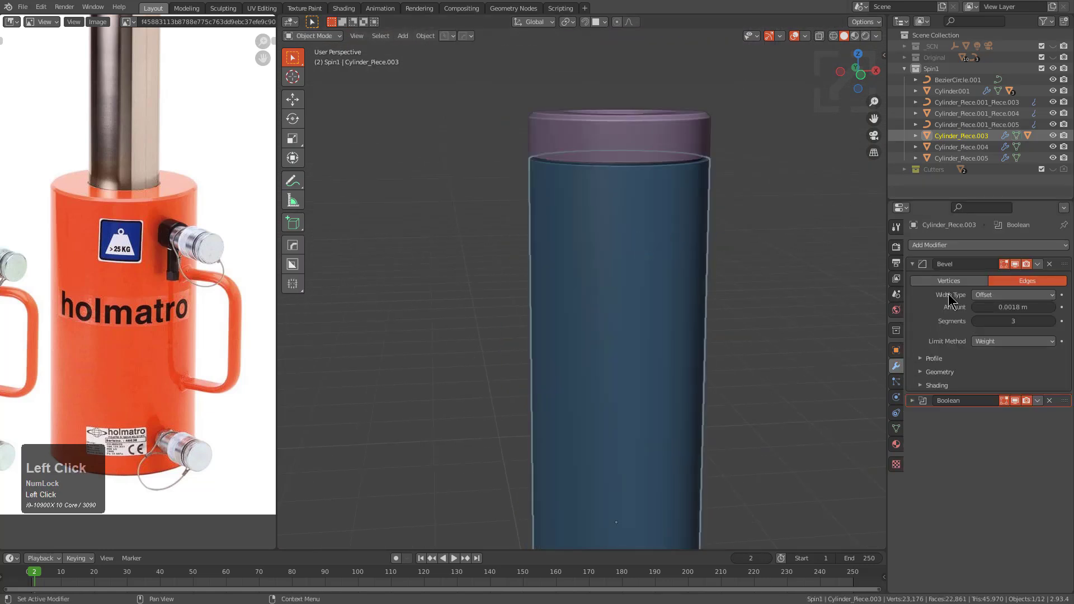
pyautogui.hotkey('ctrl', 'a')
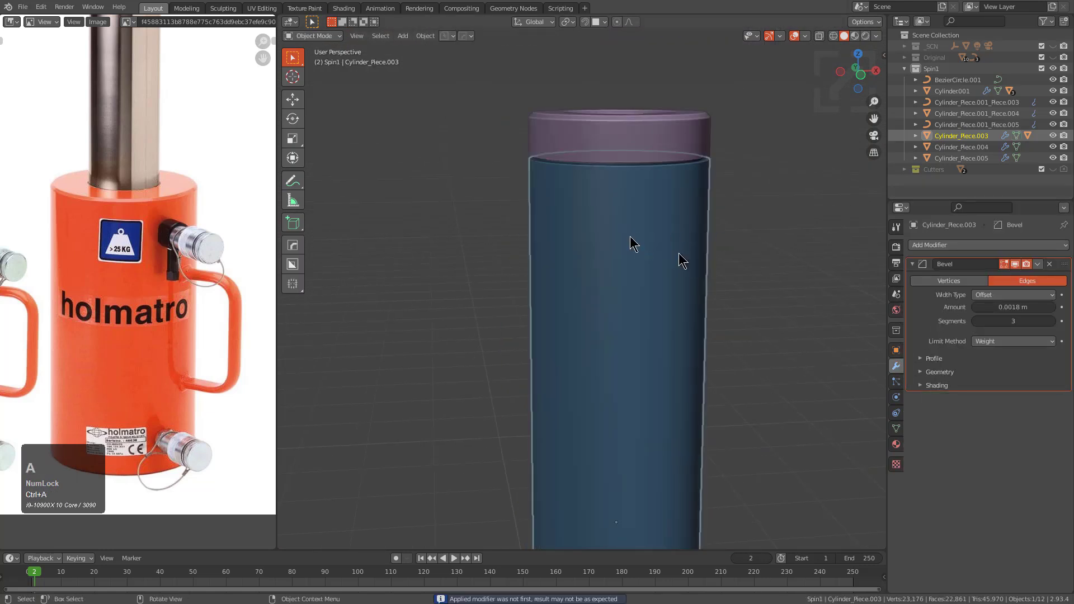
# - Add a centered loop cut around the piston rod and bevel it into two loops near the rod's upper and lower ends
pyautogui.press('Tab')
pyautogui.hotkey('ctrl', 'r')
pyautogui.click(659, 305)
pyautogui.rightClick(659, 308)
pyautogui.keyDown('shift'); pyautogui.moveTo(659, 308); pyautogui.dragTo(645, 269, button='middle'); pyautogui.keyUp('shift')
pyautogui.scroll(3, 615, 249)
pyautogui.scroll(-3, 615, 248)
pyautogui.press('Tab')
pyautogui.press('Tab')
pyautogui.hotkey('ctrl', 'b')
pyautogui.click(739, 418)
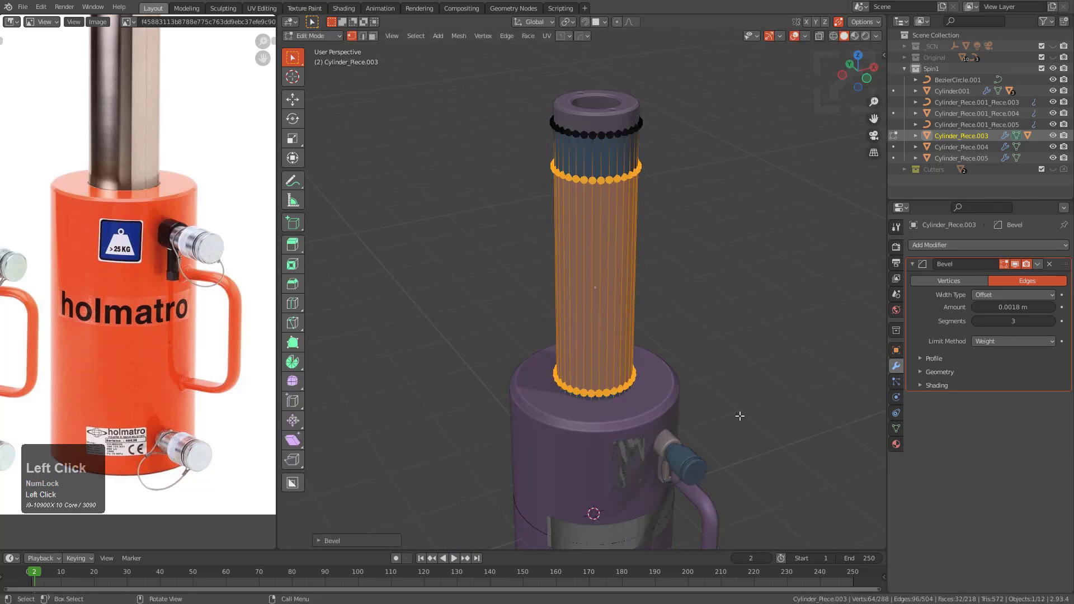
# - Turn the lower edge loop of the piston rod into a ridged band with the HardOps edge Panel, inset about 0.1
pyautogui.scroll(2, 645, 289)
pyautogui.press('2')
pyautogui.keyDown('shift'); pyautogui.moveTo(610, 340); pyautogui.dragTo(587, 218, button='middle'); pyautogui.keyUp('shift')
pyautogui.scroll(4, 590, 279)
pyautogui.keyDown('alt'); pyautogui.click(570, 282); pyautogui.keyUp('alt')
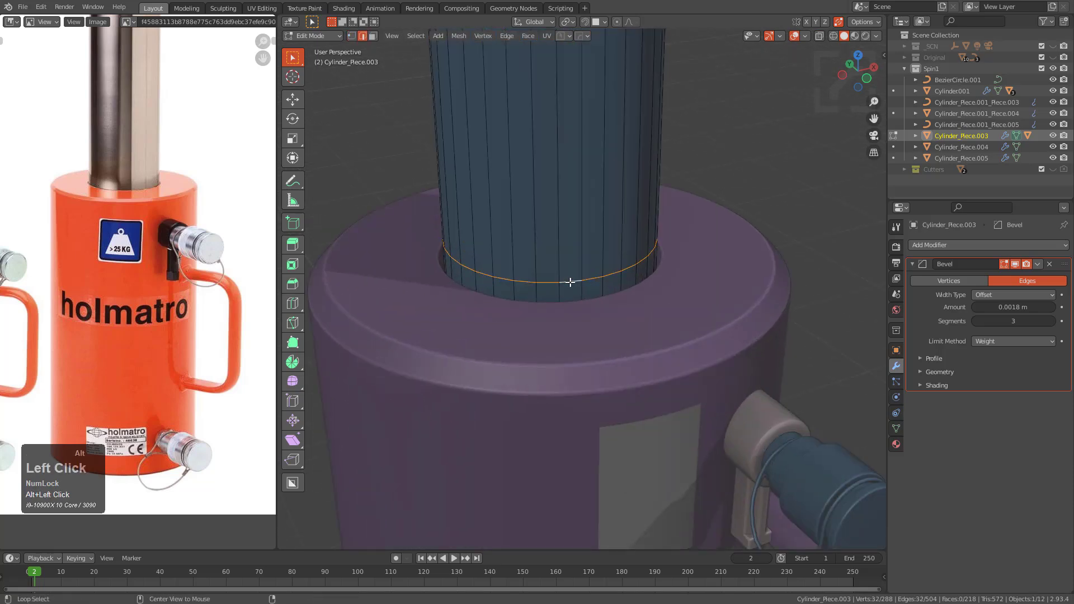
pyautogui.scroll(4, 582, 280)
pyautogui.press('q')
pyautogui.keyDown('shift'); pyautogui.click(594, 354); pyautogui.keyUp('shift')
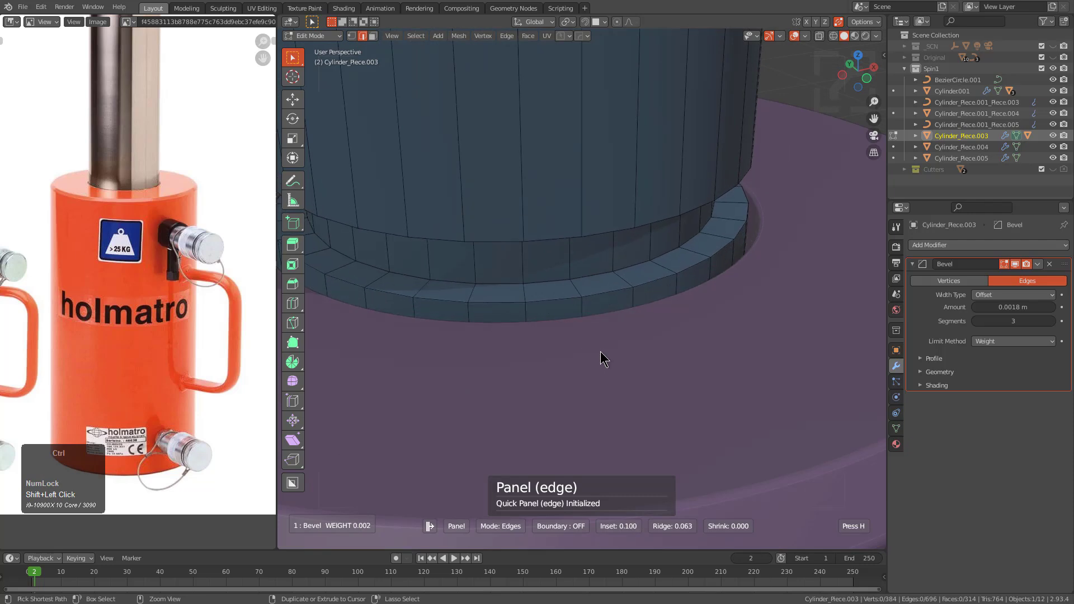
pyautogui.keyDown('ctrl'); pyautogui.click(615, 333); pyautogui.keyUp('ctrl')
# - Select the upper edge loop around the piston rod in edge mode
pyautogui.press('Tab')
pyautogui.scroll(-4, 610, 252)
pyautogui.keyDown('shift'); pyautogui.moveTo(606, 182); pyautogui.dragTo(628, 295, button='middle'); pyautogui.keyUp('shift')
pyautogui.scroll(-3, 590, 171)
pyautogui.press('Tab')
pyautogui.scroll(1, 615, 235)
pyautogui.press('2')
pyautogui.keyDown('alt'); pyautogui.click(598, 154); pyautogui.keyUp('alt')
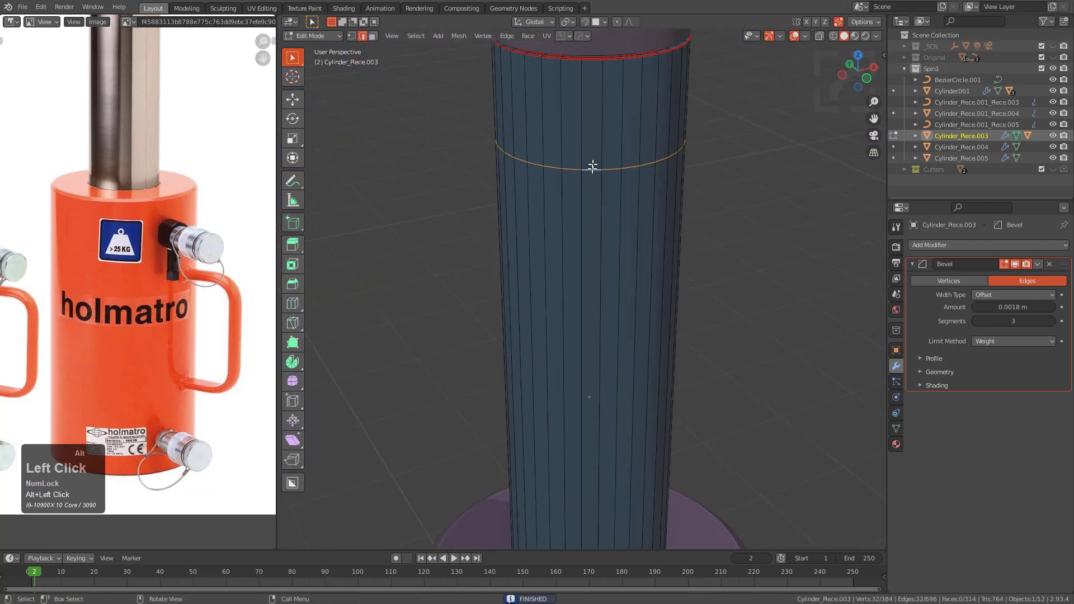
# - Slide the selected edge loop on the inner cylinder along Z and turn it into an edge panel groove with EM_Macro
pyautogui.scroll(-3, 599, 153)
pyautogui.press('g')
pyautogui.press('z')
pyautogui.click(607, 183)
pyautogui.scroll(3, 606, 183)
pyautogui.press('q')
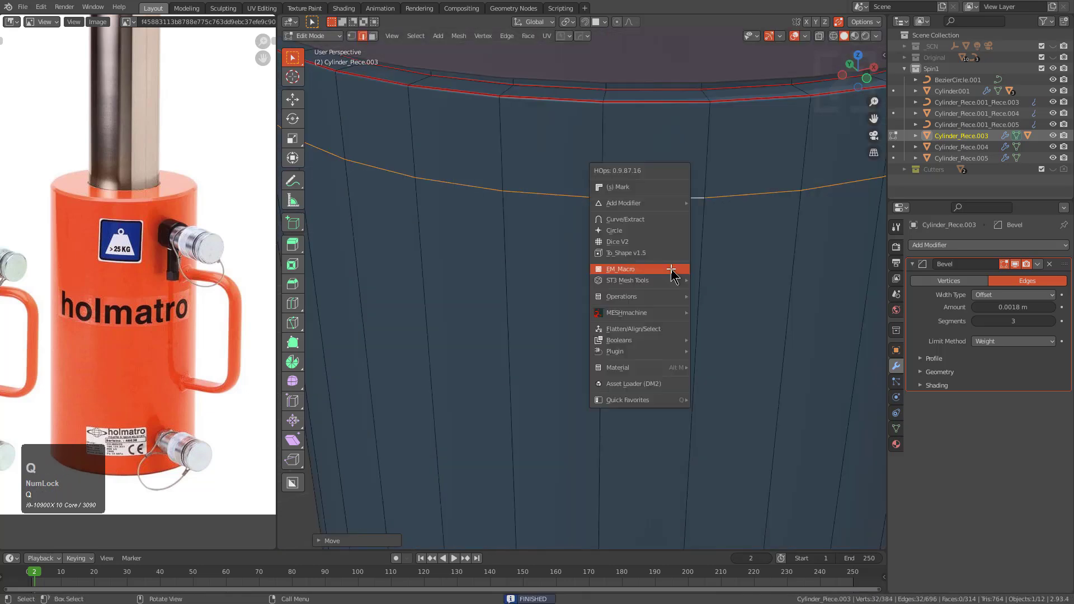
pyautogui.click(627, 269)
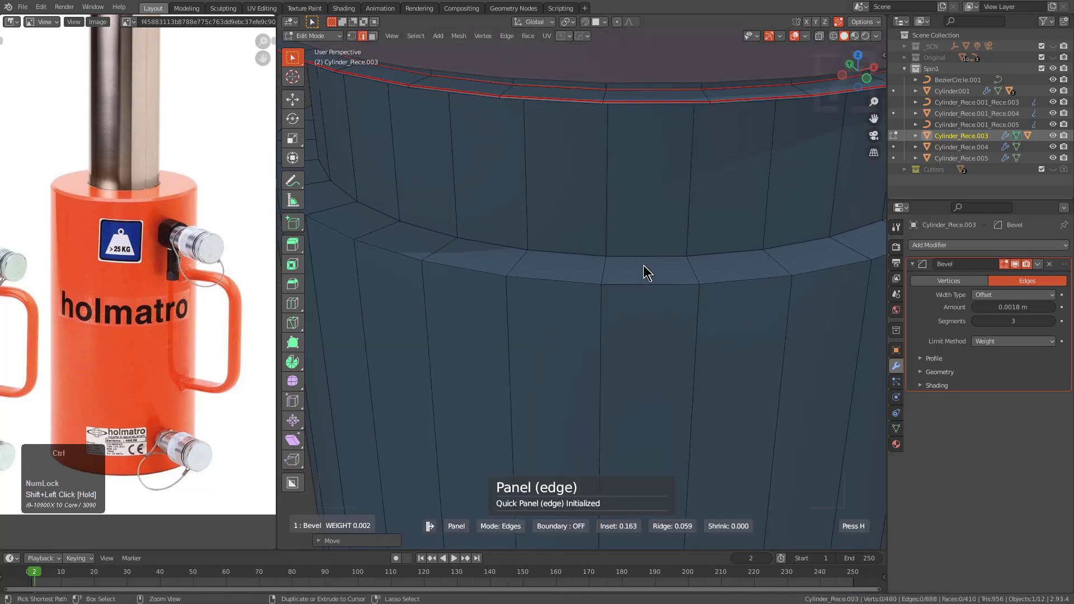
pyautogui.click(696, 281)
pyautogui.scroll(-5, 685, 278)
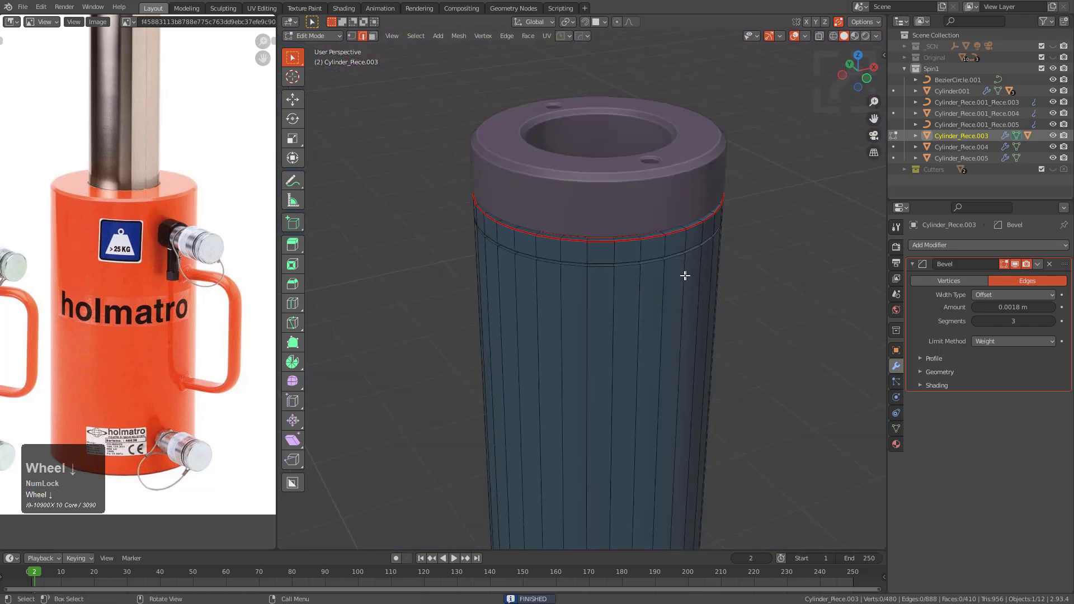
# - Add a centred loop cut around the top ring face of the main cylinder body, Cylinder001
pyautogui.scroll(-2, 649, 337)
pyautogui.keyDown('shift'); pyautogui.moveTo(649, 337); pyautogui.dragTo(675, 310, button='middle'); pyautogui.keyUp('shift')
pyautogui.scroll(3, 669, 304)
pyautogui.click(669, 304)
pyautogui.press('Tab')
pyautogui.scroll(2, 676, 310)
pyautogui.hotkey('ctrl', 'r')
pyautogui.click(712, 292)
pyautogui.rightClick(712, 291)
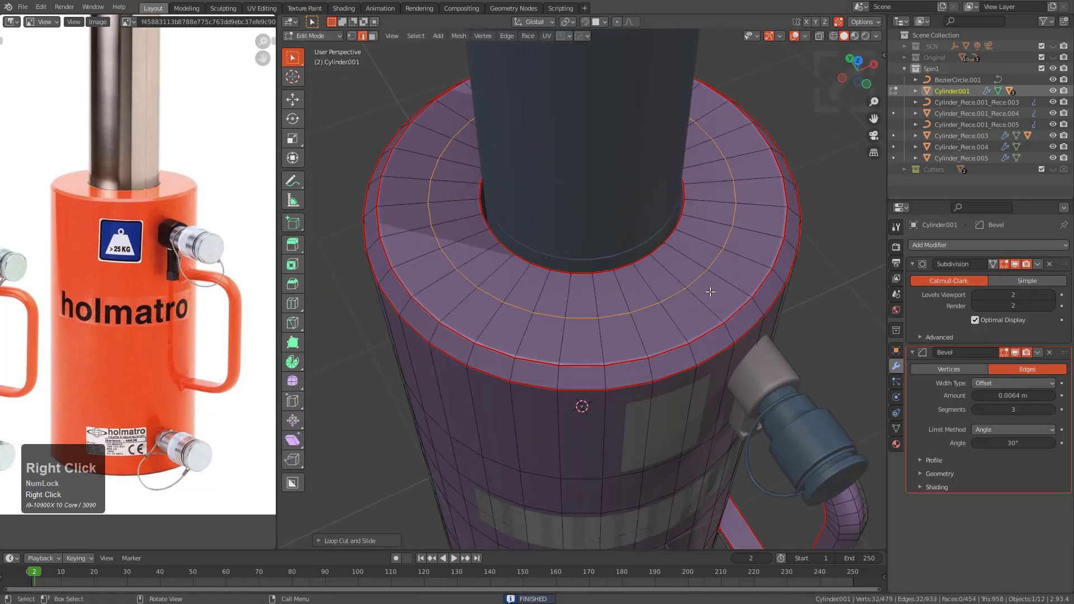
# - Bevel the new loop wide so its two edges run close to the ring's inner and outer borders
pyautogui.hotkey('ctrl', 'b')
pyautogui.click(755, 348)
pyautogui.scroll(2, 676, 291)
pyautogui.press('2')
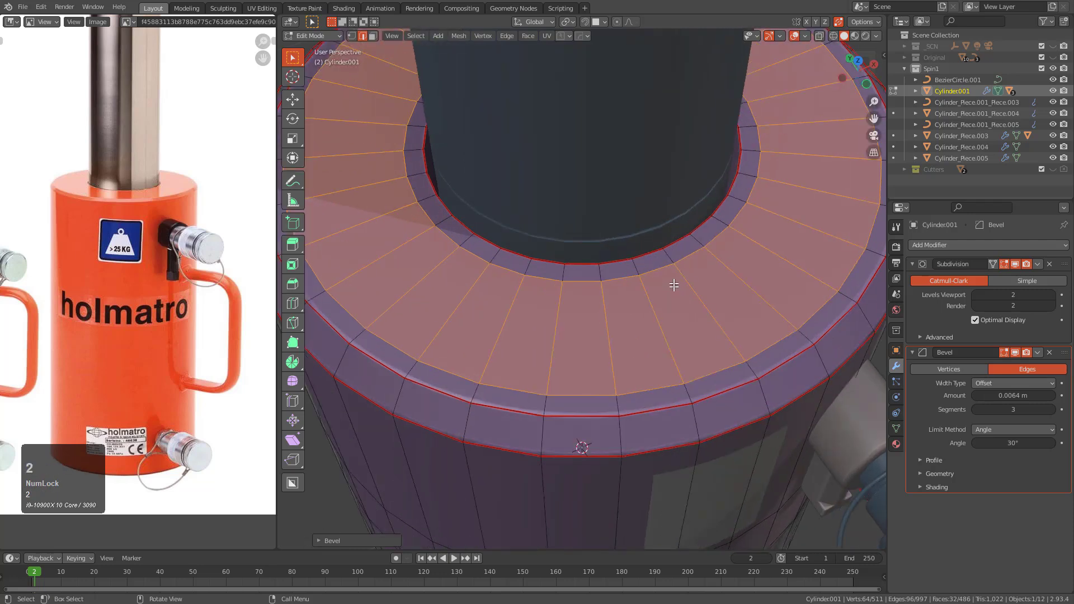
# - Turn the edge loop nearest the central hole into a panel groove with EM_Macro, using an inset of about 0.023
pyautogui.keyDown('alt'); pyautogui.click(668, 271); pyautogui.keyUp('alt')
pyautogui.scroll(2, 681, 285)
pyautogui.press('q')
pyautogui.keyDown('shift'); pyautogui.click(709, 292); pyautogui.keyUp('shift')
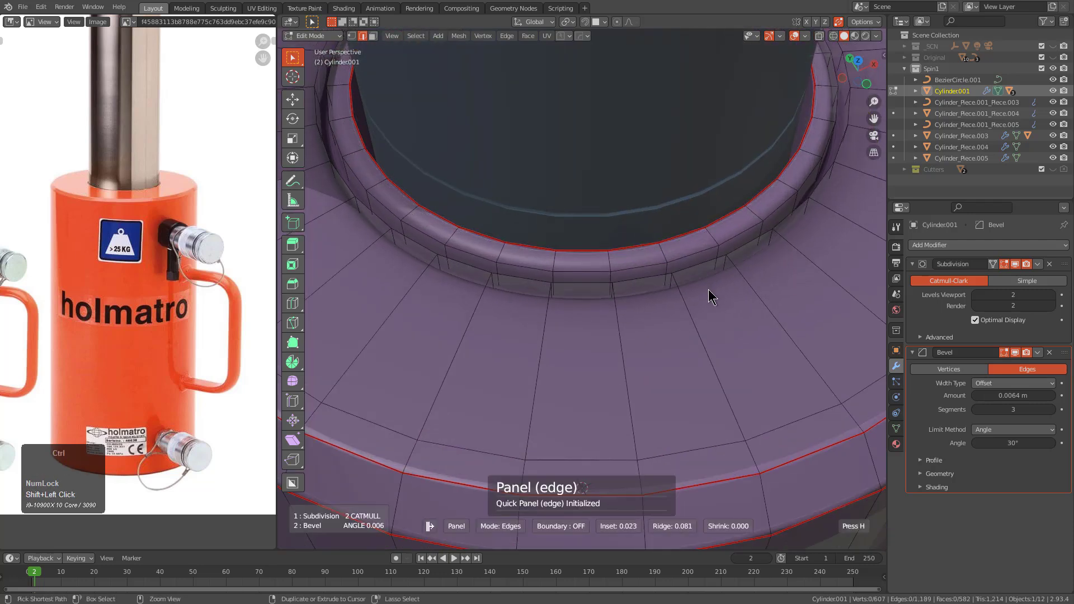
pyautogui.click(711, 290)
# - Sharpen the main cylinder body in Object Mode with the HOps Sharpen operation
pyautogui.hotkey('alt', 'z')
pyautogui.moveTo(636, 300)
pyautogui.mouseDown(button='middle')
pyautogui.moveTo(659, 295)
pyautogui.moveTo(628, 317)
pyautogui.mouseUp(button='middle')
pyautogui.press('Tab')
pyautogui.hotkey('alt', 'z')
pyautogui.press('q')
pyautogui.click(654, 298)
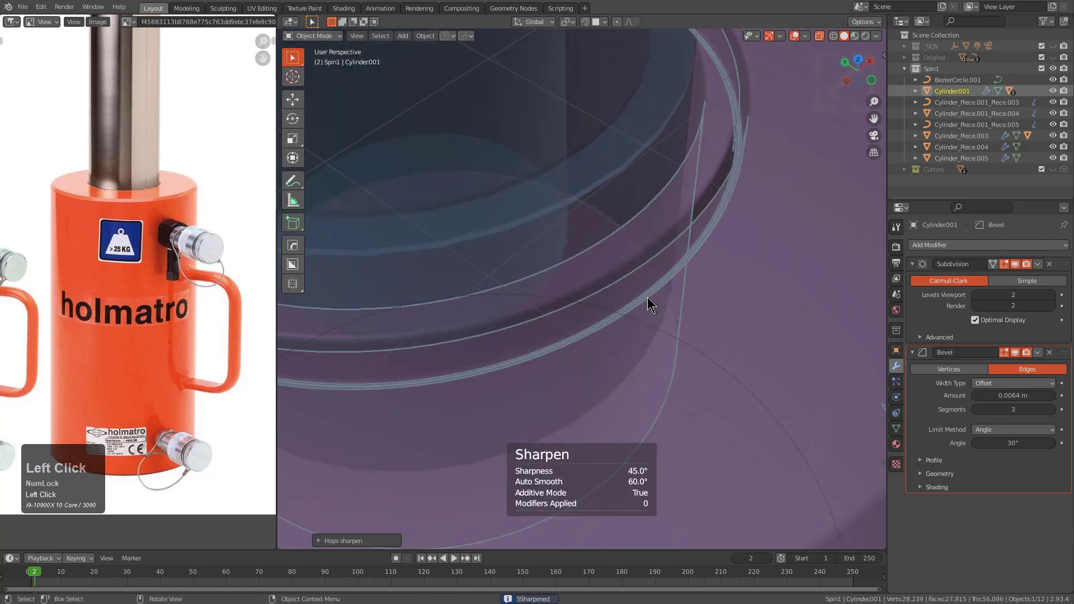
# - Scale the groove's face loop around the central hole outward by about 1.024, excluding the Z axis
pyautogui.scroll(4, 647, 297)
pyautogui.moveTo(578, 319); pyautogui.dragTo(570, 291, button='middle')
pyautogui.scroll(1, 662, 261)
pyautogui.scroll(4, 662, 261)
pyautogui.press('Tab')
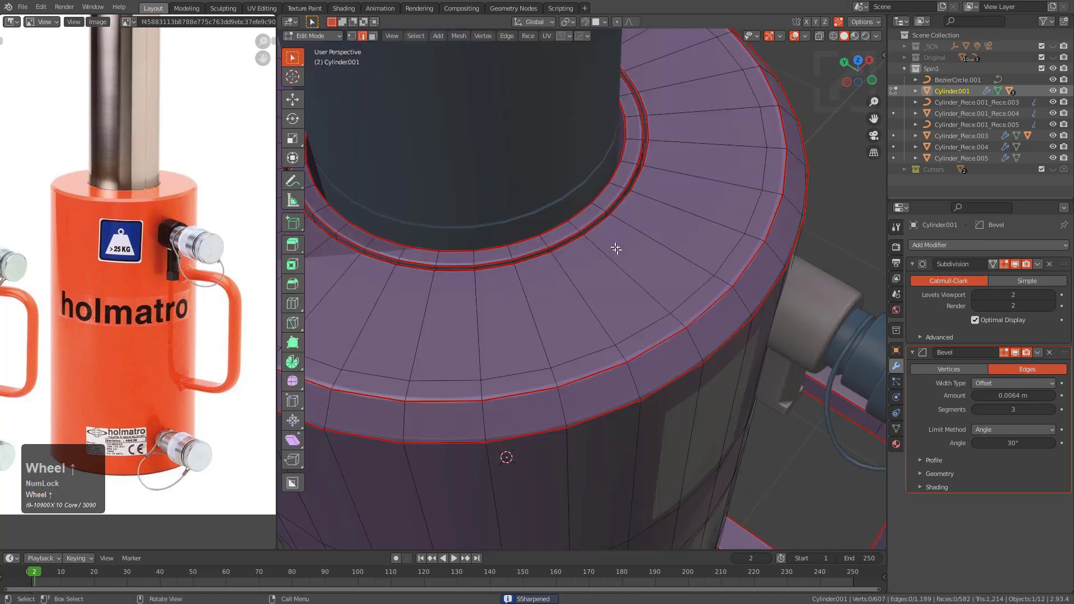
pyautogui.scroll(3, 649, 309)
pyautogui.scroll(2, 653, 297)
pyautogui.scroll(-4, 654, 275)
pyautogui.scroll(3, 653, 275)
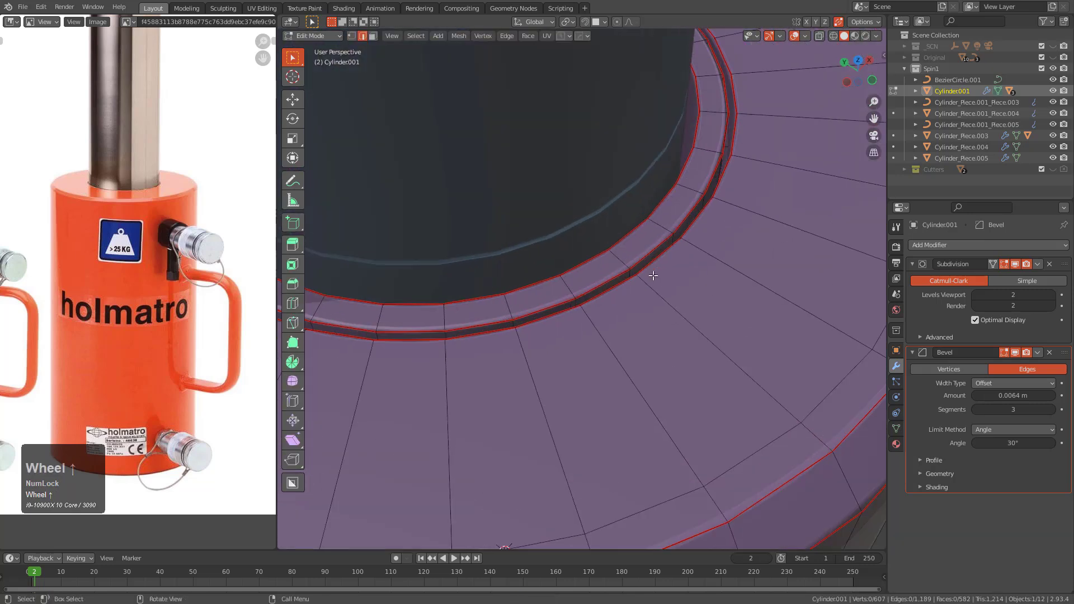
pyautogui.keyDown('alt'); pyautogui.click(634, 275); pyautogui.keyUp('alt')
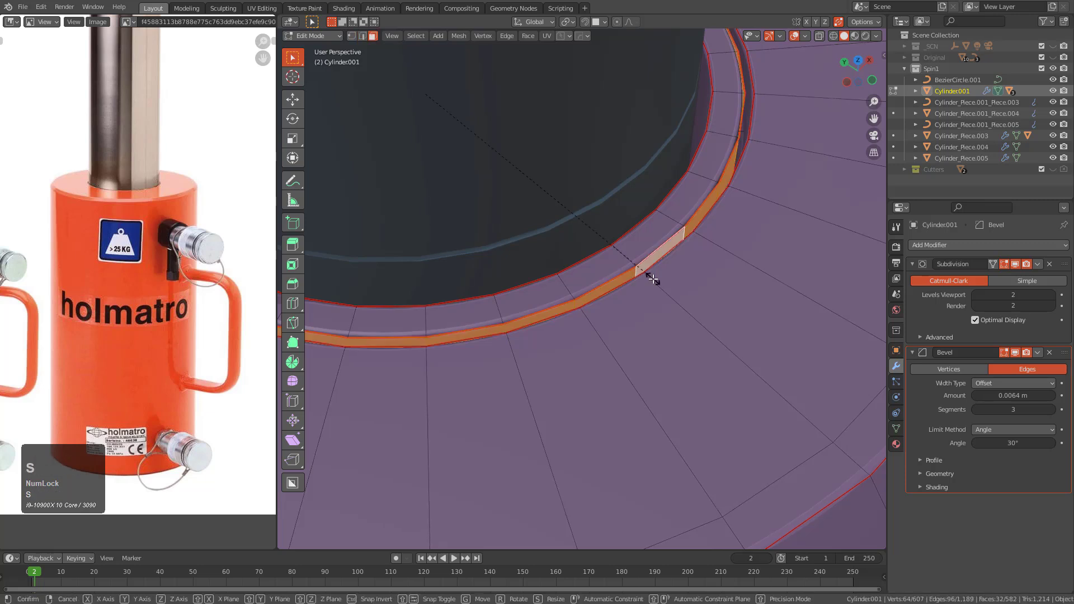
pyautogui.press('s')
pyautogui.hotkey('shift', 'z')
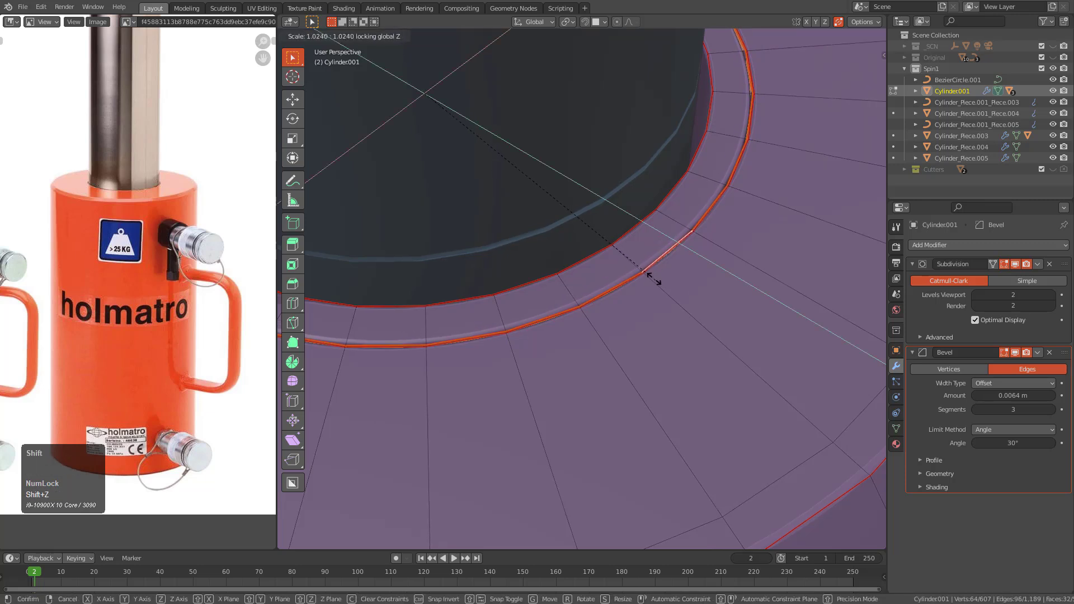
pyautogui.click(650, 272)
# - Add a centred loop cut around the wide top face ring between the groove and the outer rim
pyautogui.press('Tab')
pyautogui.scroll(-5, 650, 272)
pyautogui.moveTo(646, 280); pyautogui.dragTo(619, 356, button='middle')
pyautogui.scroll(-2, 602, 314)
pyautogui.scroll(3, 602, 313)
pyautogui.scroll(2, 617, 327)
pyautogui.press('Tab')
pyautogui.hotkey('ctrl', 'r')
pyautogui.click(619, 314)
pyautogui.rightClick(636, 312)
# - Convert two mirrored vertices on the front of the centre loop into circular faces of radius about 0.082 using HOps Circle
pyautogui.press('KP_7')
pyautogui.scroll(3, 620, 355)
pyautogui.press('1')
pyautogui.click(668, 274)
pyautogui.keyDown('shift'); pyautogui.moveTo(785, 283); pyautogui.dragTo(710, 305, button='middle'); pyautogui.keyUp('shift')
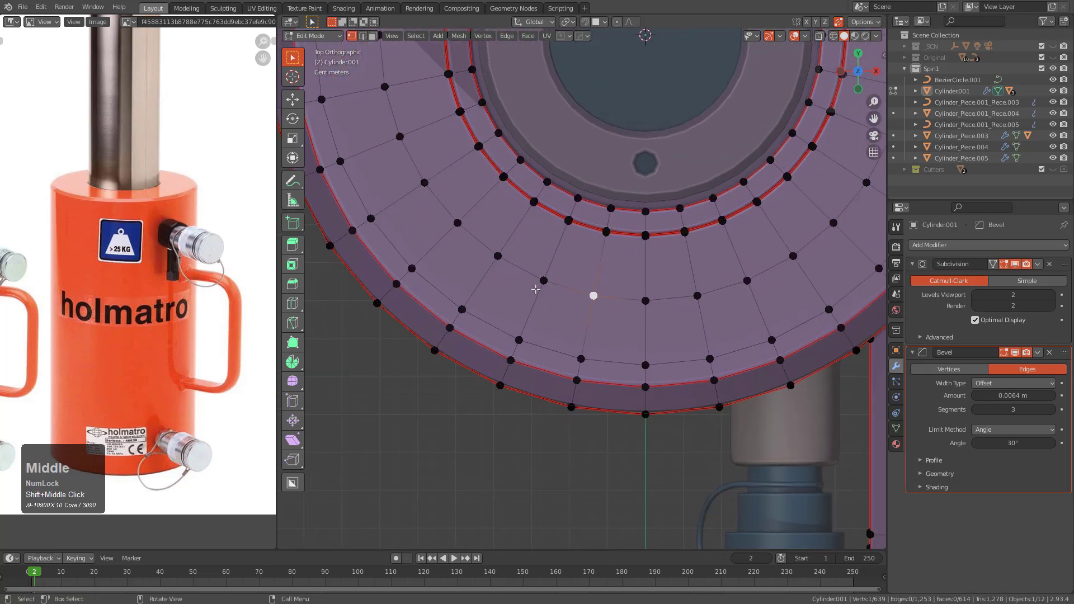
pyautogui.scroll(1, 704, 303)
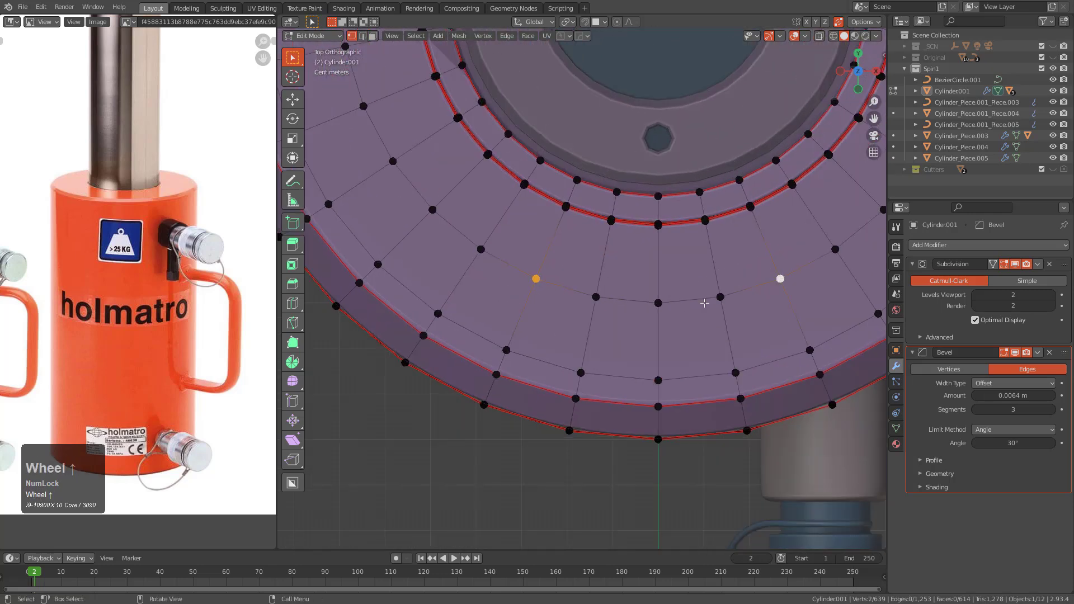
pyautogui.rightClick(740, 287)
pyautogui.click(711, 334)
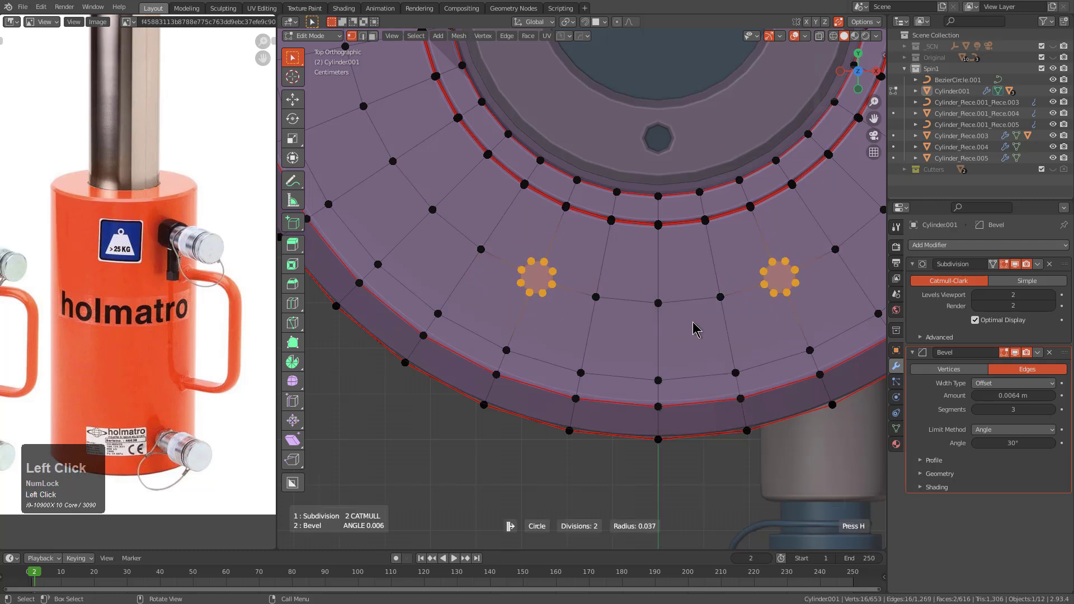
pyautogui.scroll(-1, 702, 332)
pyautogui.scroll(1, 702, 331)
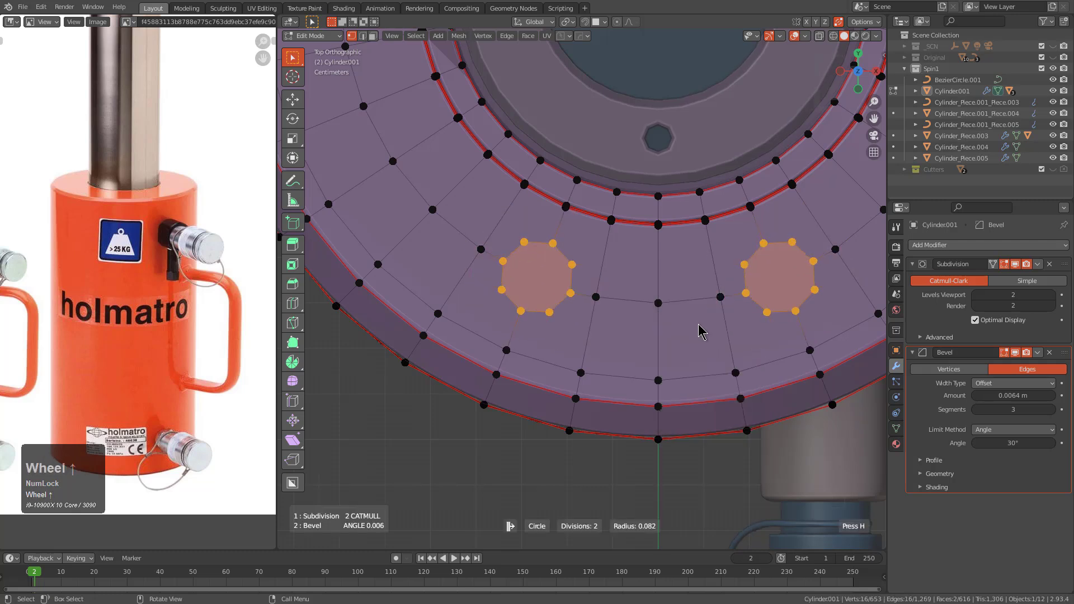
pyautogui.hotkey('alt', 'a')
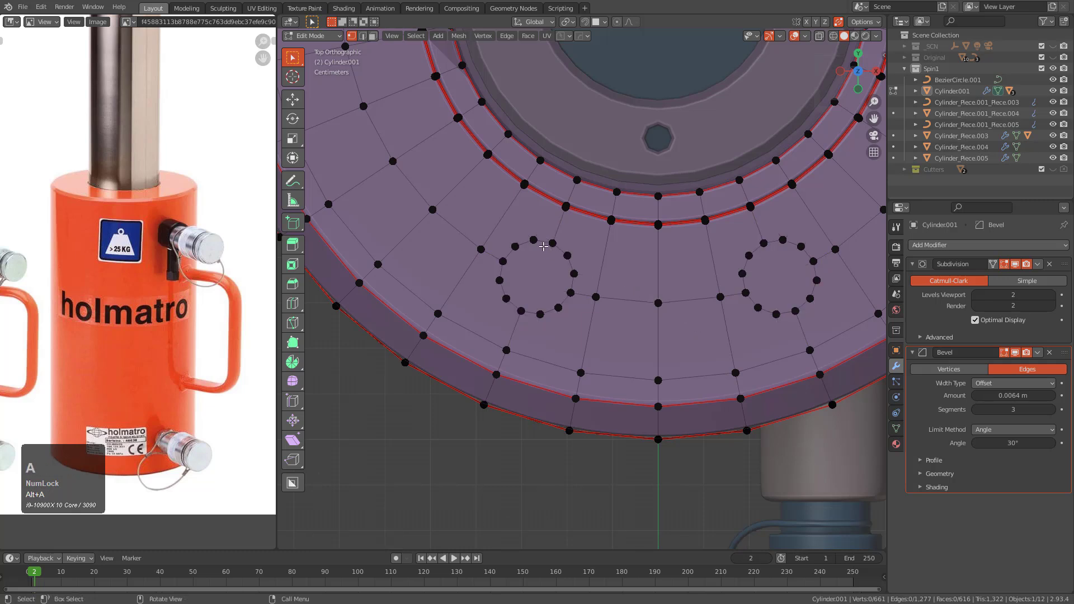
# - Knife two angle-constrained horizontal cuts joining the upper and lower extremes of the two circles
pyautogui.press('c')
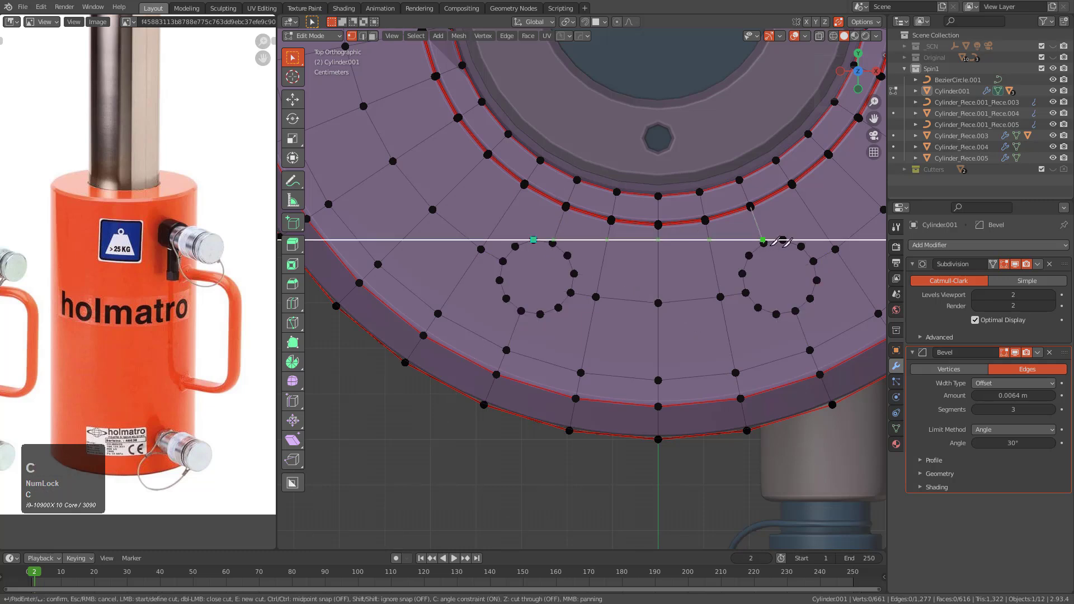
pyautogui.click(783, 239)
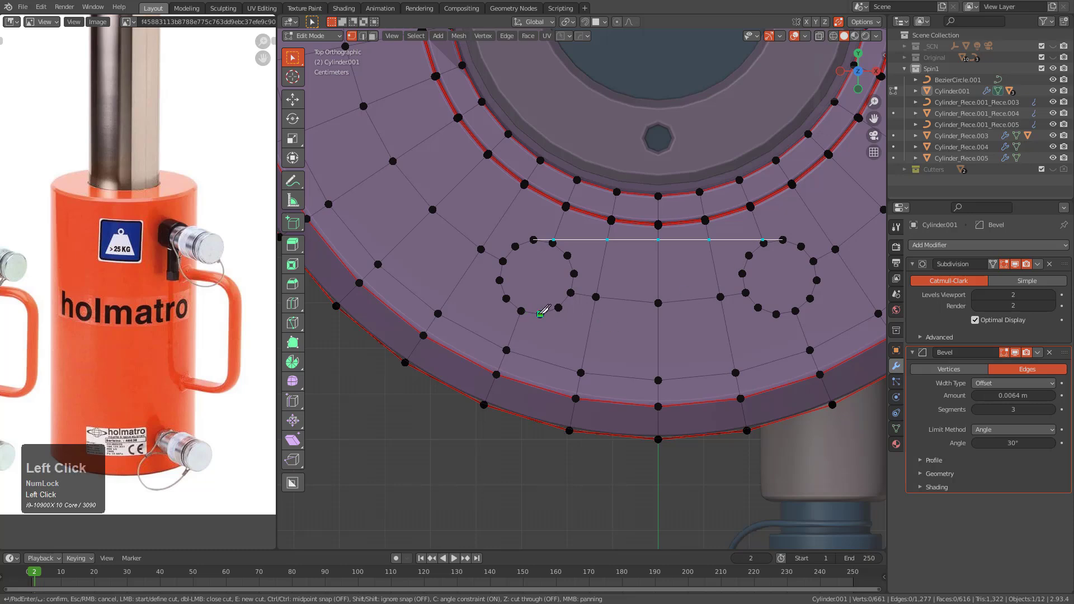
pyautogui.click(775, 299)
pyautogui.press('KP_Enter')
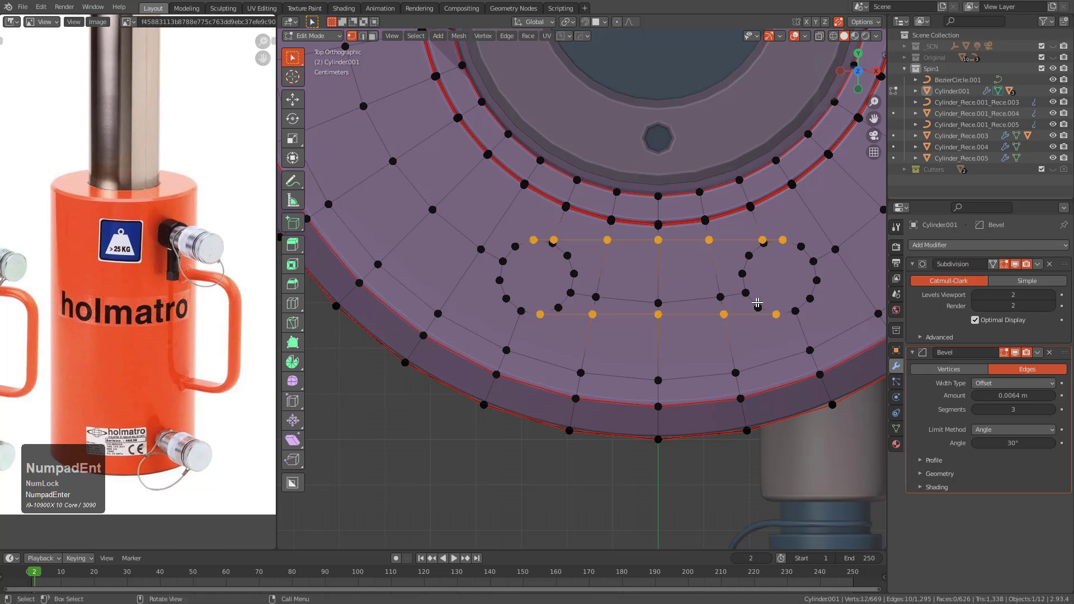
# - Try to dissolve the inward-facing arc edges of one circle
pyautogui.scroll(3, 567, 251)
pyautogui.hotkey('alt', 'a')
pyautogui.press('2')
pyautogui.click(558, 230)
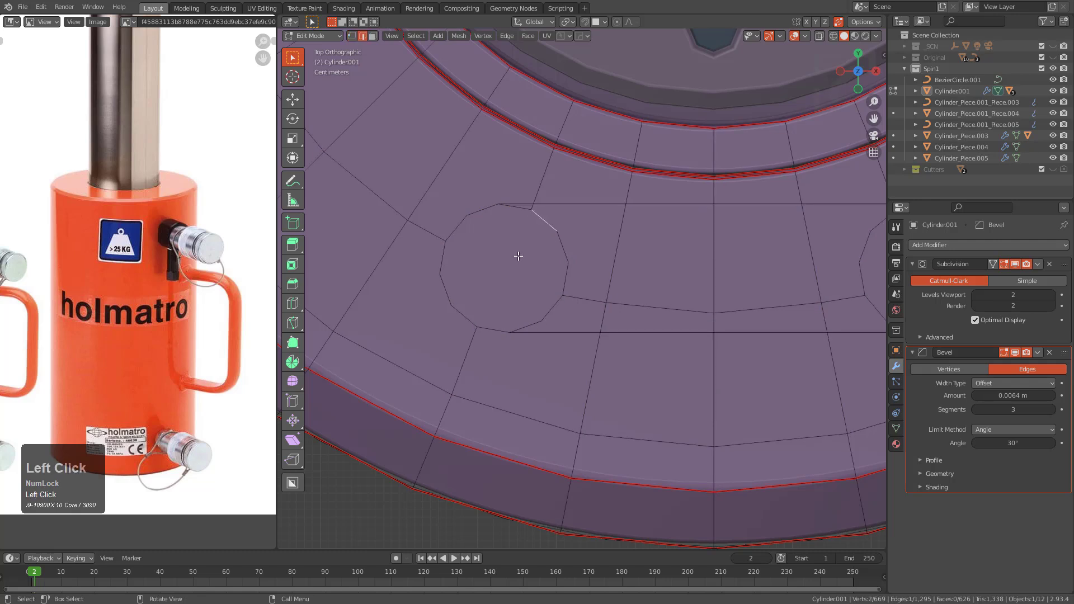
pyautogui.hotkey('ctrl', 'x')
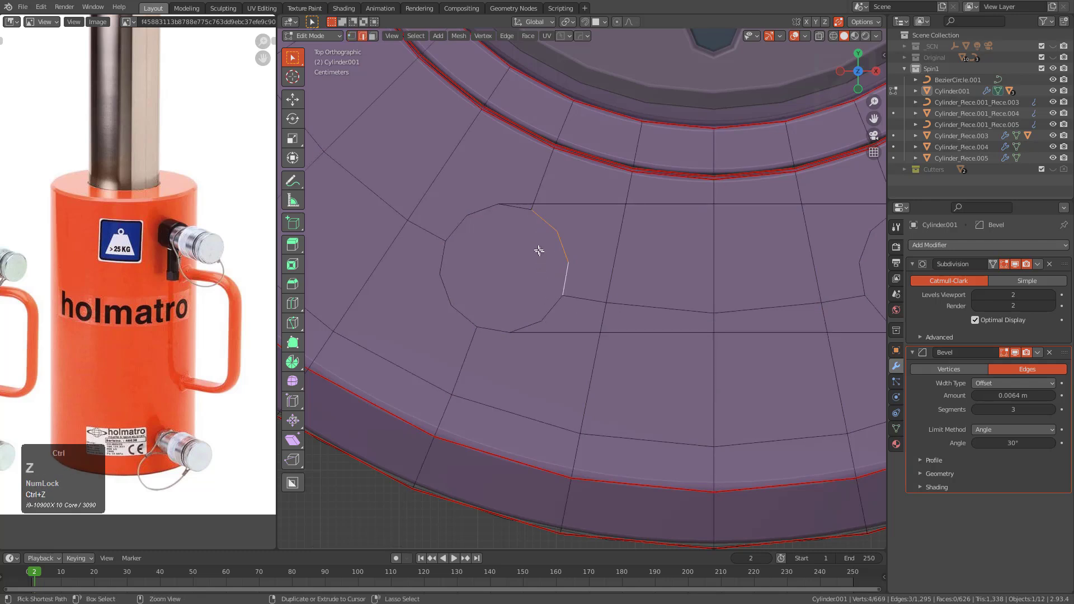
# - Dissolve the circle on the -X side and the faces between the knife cuts into one face with a rounded end
pyautogui.scroll(3, 525, 226)
pyautogui.press('3')
pyautogui.click(545, 280)
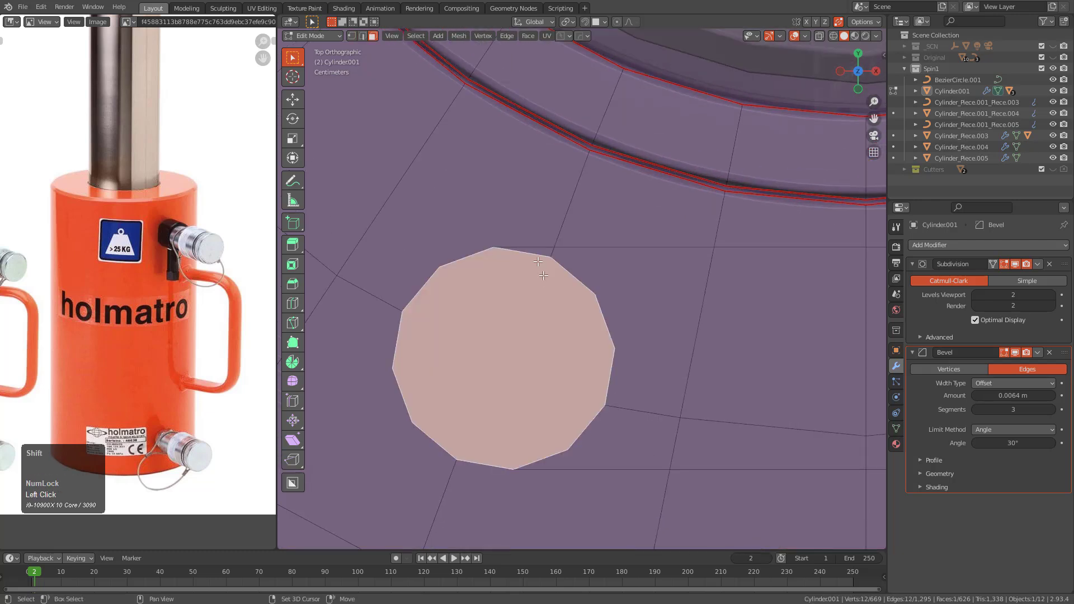
pyautogui.keyDown('shift'); pyautogui.click(542, 251); pyautogui.keyUp('shift')
pyautogui.keyDown('shift'); pyautogui.click(632, 403); pyautogui.keyUp('shift')
pyautogui.keyDown('shift'); pyautogui.click(623, 439); pyautogui.keyUp('shift')
pyautogui.keyDown('shift'); pyautogui.click(736, 382); pyautogui.keyUp('shift')
pyautogui.keyDown('shift'); pyautogui.moveTo(735, 381); pyautogui.dragTo(501, 345, button='middle'); pyautogui.keyUp('shift')
pyautogui.keyDown('shift'); pyautogui.click(674, 337); pyautogui.keyUp('shift')
pyautogui.keyDown('shift'); pyautogui.click(707, 410); pyautogui.keyUp('shift')
pyautogui.keyDown('shift'); pyautogui.moveTo(694, 363); pyautogui.dragTo(674, 362, button='middle'); pyautogui.keyUp('shift')
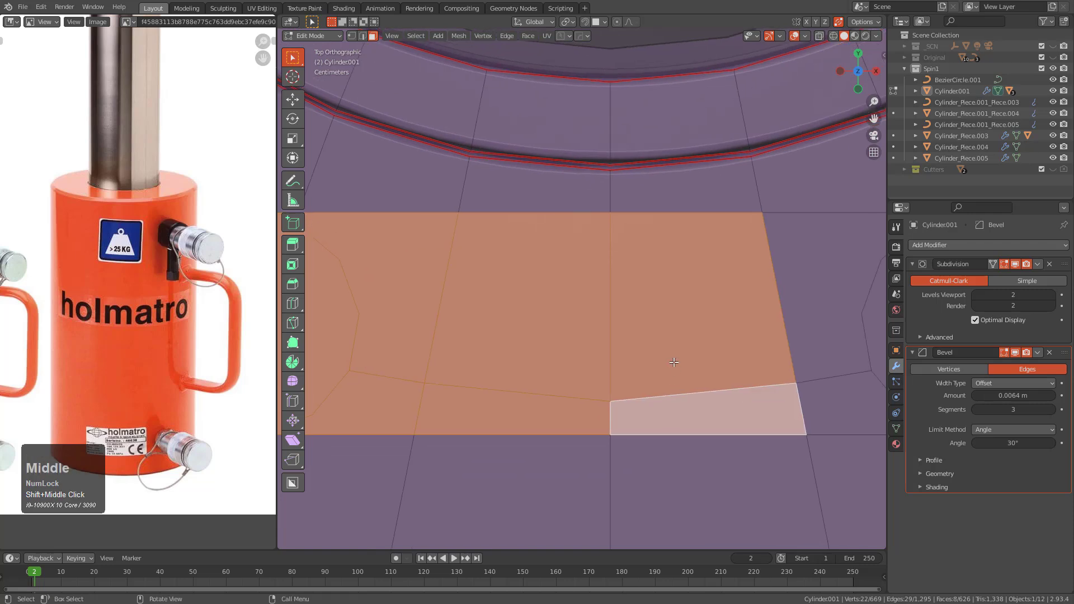
pyautogui.hotkey('ctrl', 'x')
pyautogui.scroll(-4, 652, 337)
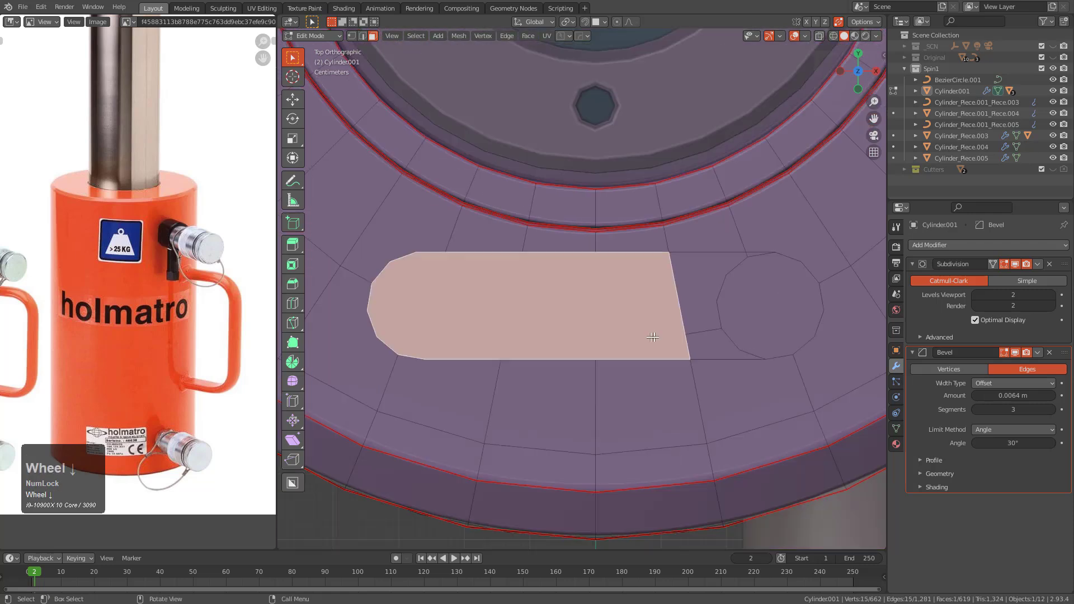
# - Dissolve the remaining circle and its adjoining faces, including the thin sliver, to complete the rounded slot outline
pyautogui.scroll(-2, 584, 306)
pyautogui.scroll(-3, 686, 301)
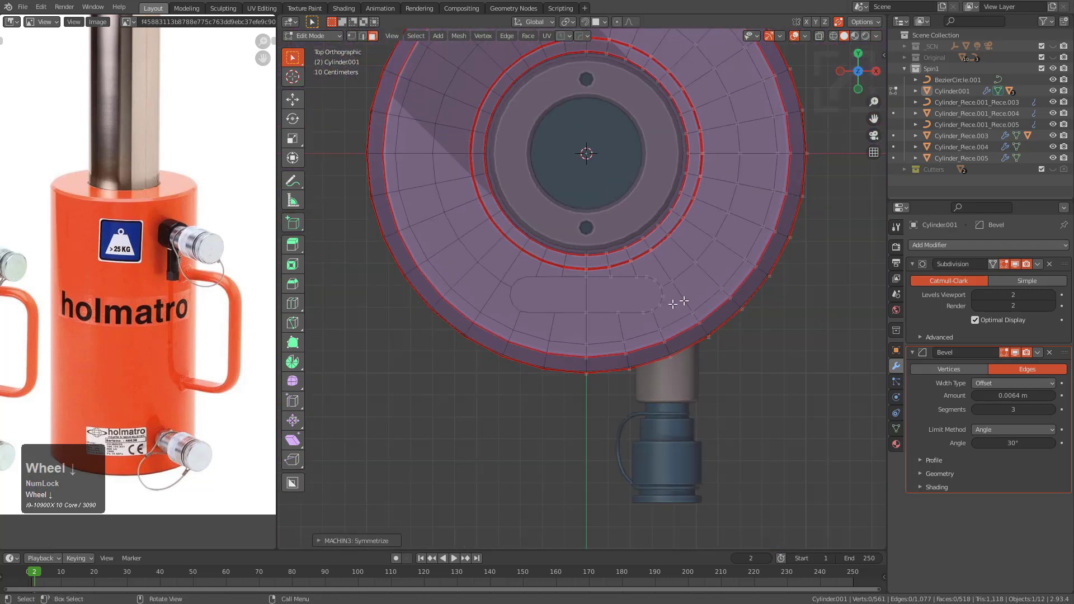
pyautogui.moveTo(649, 315); pyautogui.dragTo(643, 302, button='middle')
pyautogui.scroll(3, 644, 313)
pyautogui.click(651, 322)
pyautogui.keyDown('shift'); pyautogui.click(664, 347); pyautogui.keyUp('shift')
pyautogui.keyDown('shift'); pyautogui.click(676, 339); pyautogui.keyUp('shift')
pyautogui.scroll(7, 742, 373)
pyautogui.keyDown('shift'); pyautogui.moveTo(508, 177); pyautogui.dragTo(576, 286, button='middle'); pyautogui.keyUp('shift')
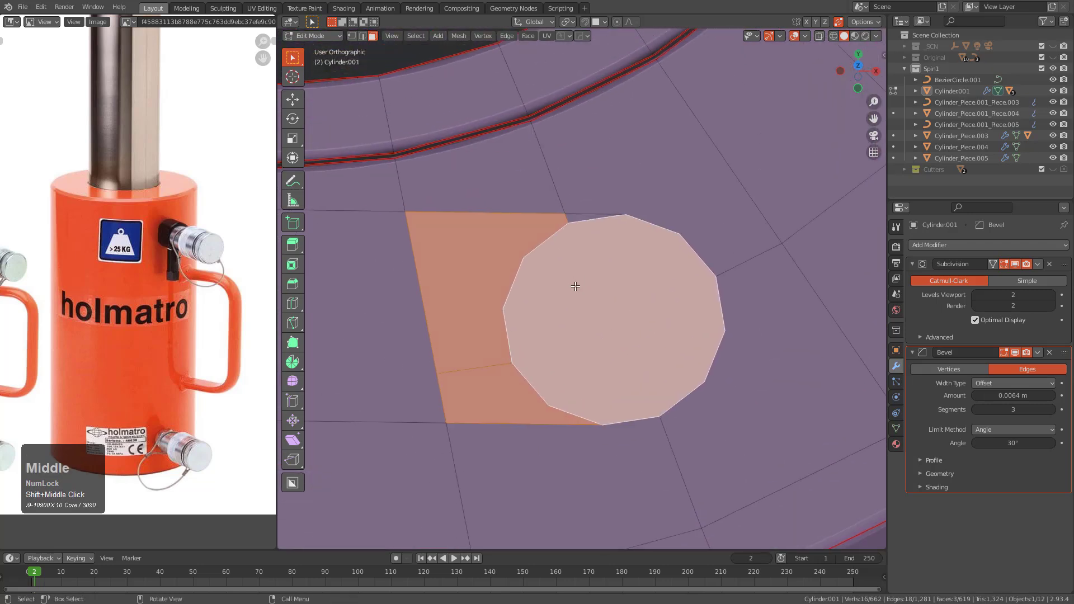
pyautogui.scroll(2, 578, 287)
pyautogui.keyDown('shift'); pyautogui.click(571, 194); pyautogui.keyUp('shift')
pyautogui.hotkey('ctrl', 'z')
pyautogui.keyDown('shift'); pyautogui.click(568, 187); pyautogui.keyUp('shift')
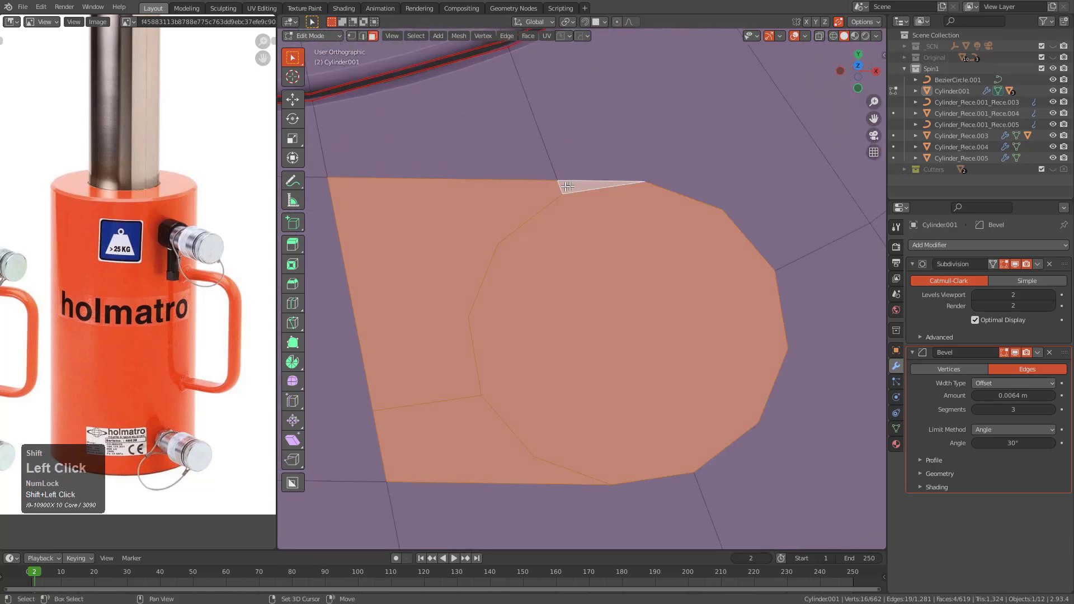
pyautogui.keyDown('shift'); pyautogui.moveTo(475, 251); pyautogui.dragTo(685, 247, button='middle'); pyautogui.keyUp('shift')
pyautogui.scroll(-1, 686, 246)
pyautogui.hotkey('ctrl', 'x')
pyautogui.scroll(-3, 505, 288)
pyautogui.keyDown('shift'); pyautogui.moveTo(506, 287); pyautogui.dragTo(633, 330, button='middle'); pyautogui.keyUp('shift')
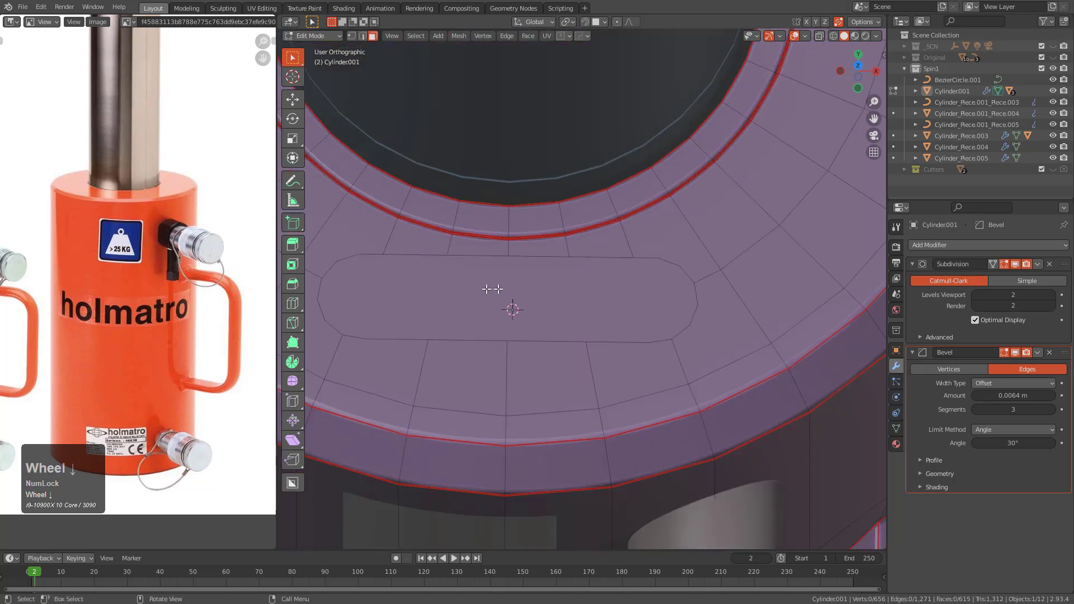
# - Inset the slot-shaped face slightly and raise it along its normal with Shrink/Fatten
pyautogui.scroll(2, 703, 352)
pyautogui.press('i')
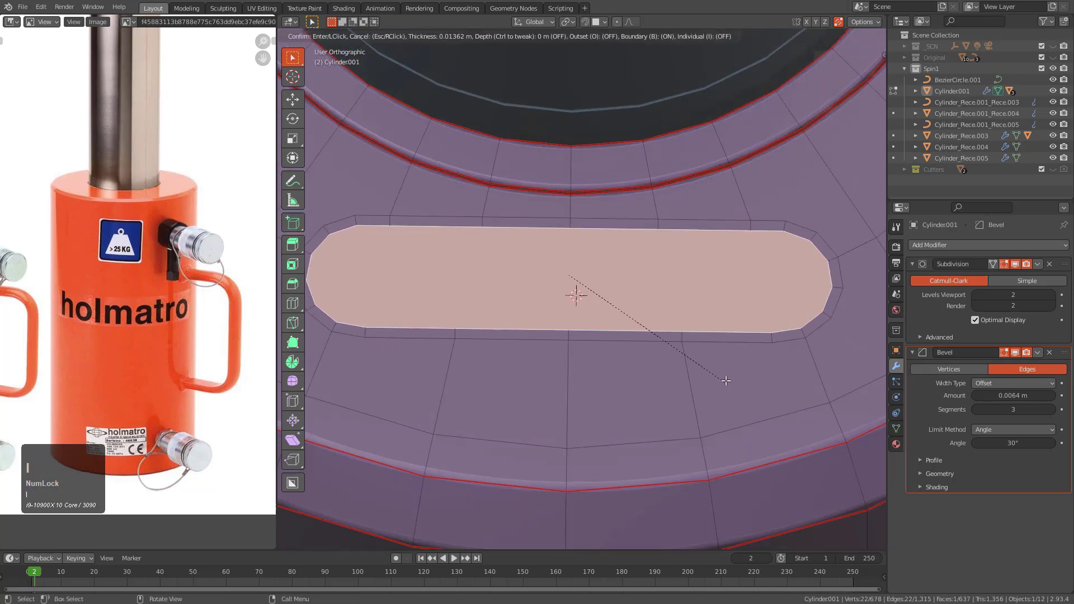
pyautogui.click(709, 370)
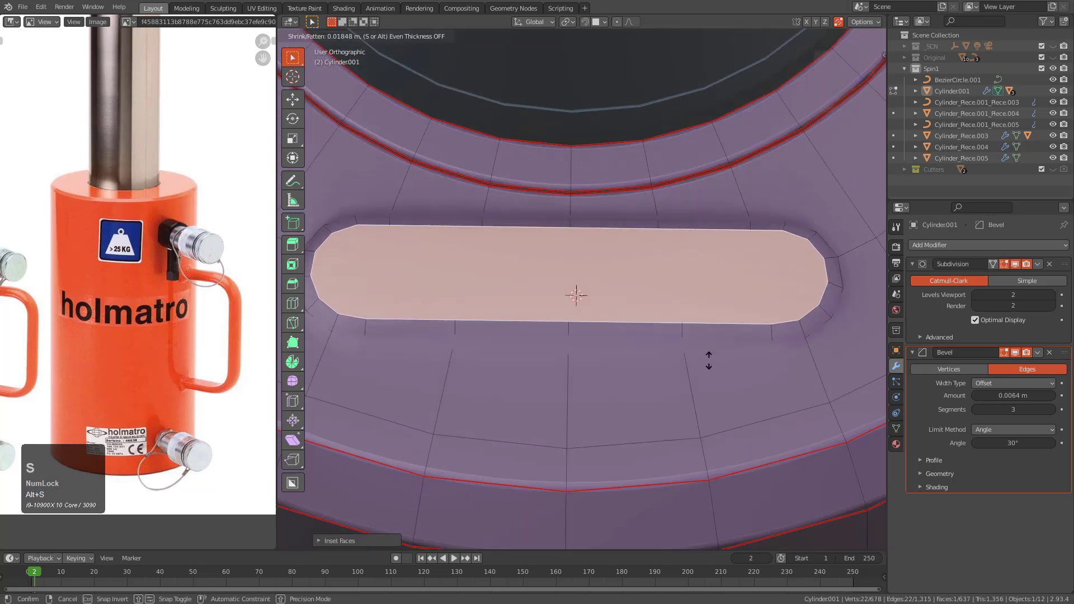
pyautogui.click(710, 362)
# - Inset the raised slot face again to form a thin rim and extrude the inner face down into the body
pyautogui.press('i')
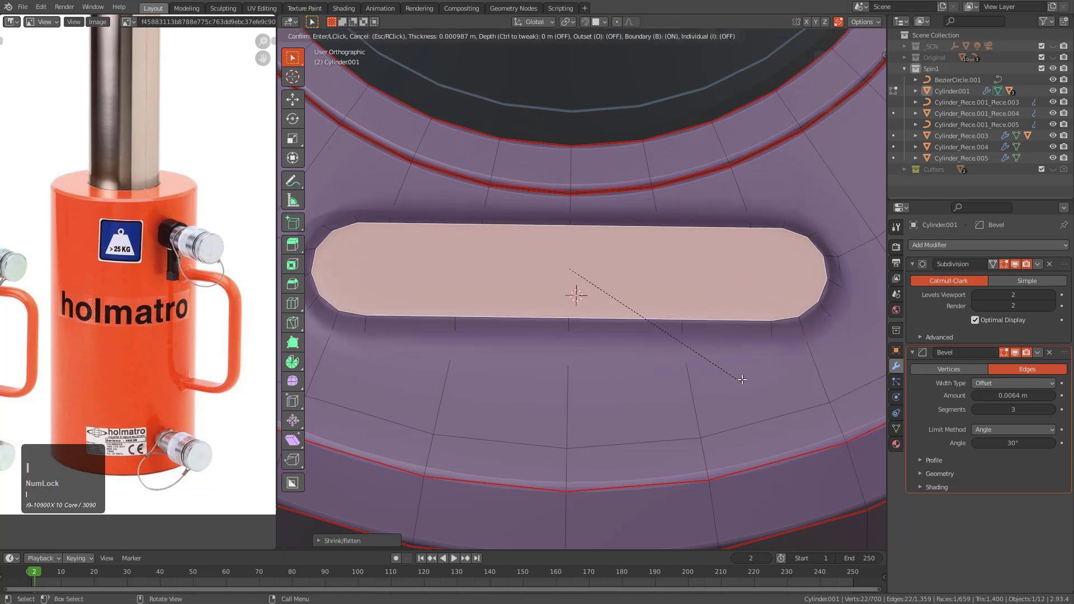
pyautogui.click(741, 369)
pyautogui.keyDown('shift'); pyautogui.moveTo(751, 326); pyautogui.dragTo(773, 289, button='middle'); pyautogui.keyUp('shift')
pyautogui.scroll(-1, 796, 317)
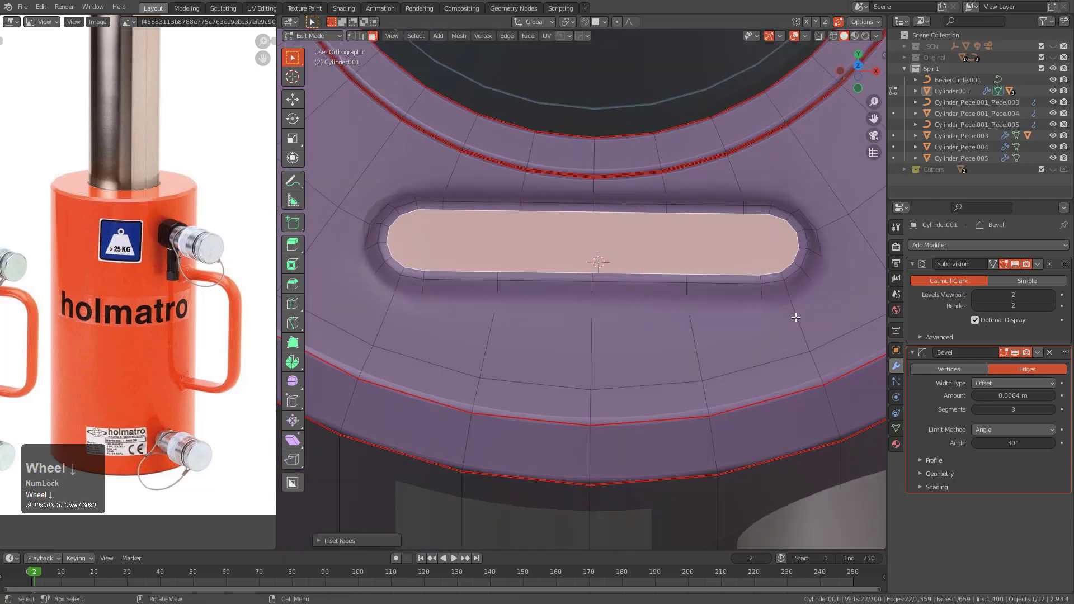
pyautogui.press('e')
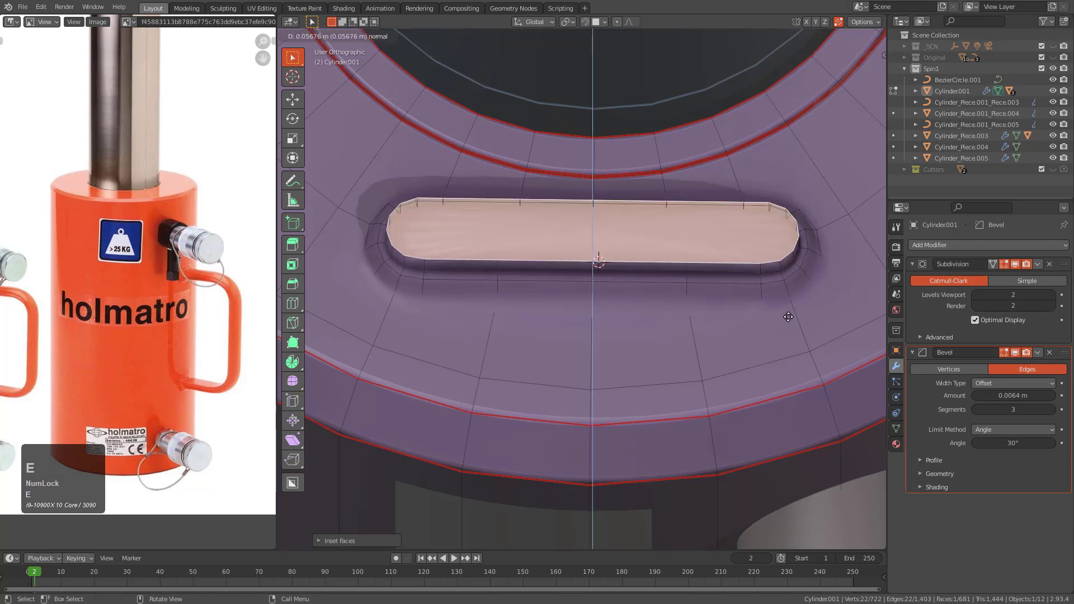
pyautogui.click(793, 350)
# - Move the recessed floor face of the slot along Z to adjust the recess depth
pyautogui.press('q')
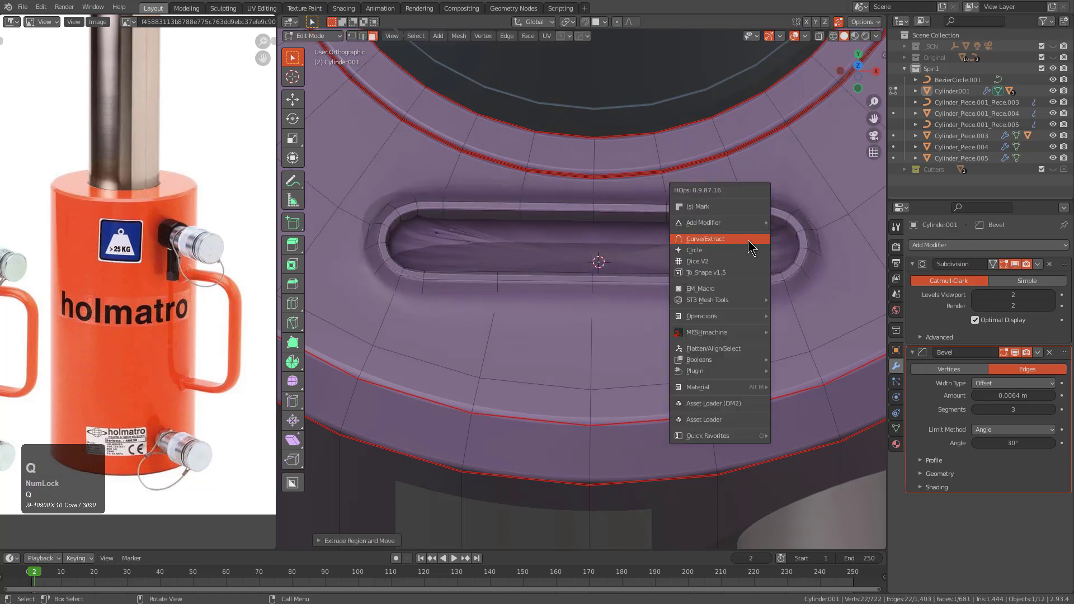
pyautogui.press('s')
pyautogui.scroll(2, 629, 237)
pyautogui.moveTo(629, 237); pyautogui.dragTo(528, 316, button='middle')
pyautogui.hotkey('alt', 'z')
pyautogui.moveTo(705, 322); pyautogui.dragTo(545, 236, button='middle')
pyautogui.press('g')
pyautogui.press('z')
pyautogui.click(669, 293)
pyautogui.hotkey('alt', 'z')
pyautogui.scroll(-2, 669, 293)
pyautogui.scroll(1, 546, 236)
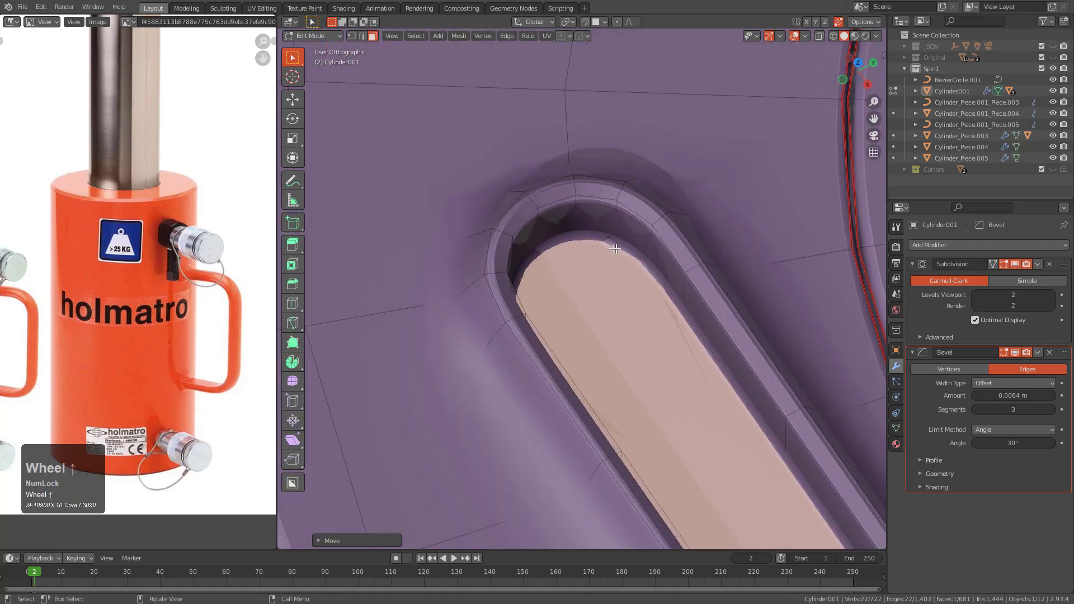
# - Inset the slot's recessed floor face slightly and mark the new inner face's border as sharp with HOps Mark
pyautogui.press('Tab')
pyautogui.scroll(2, 619, 248)
pyautogui.scroll(-2, 618, 248)
pyautogui.press('Tab')
pyautogui.press('i')
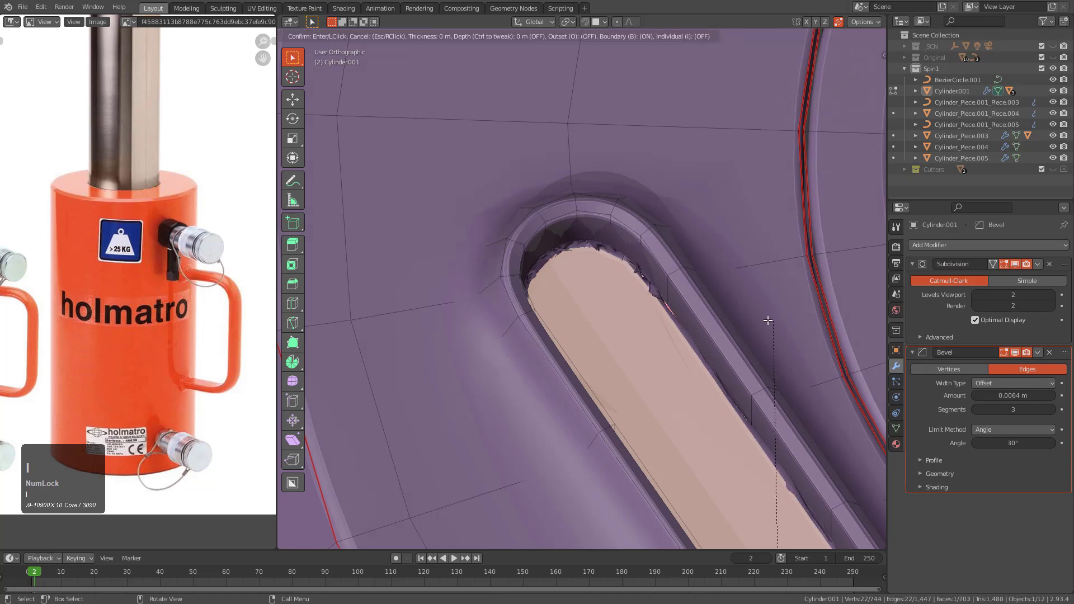
pyautogui.click(762, 339)
pyautogui.press('q')
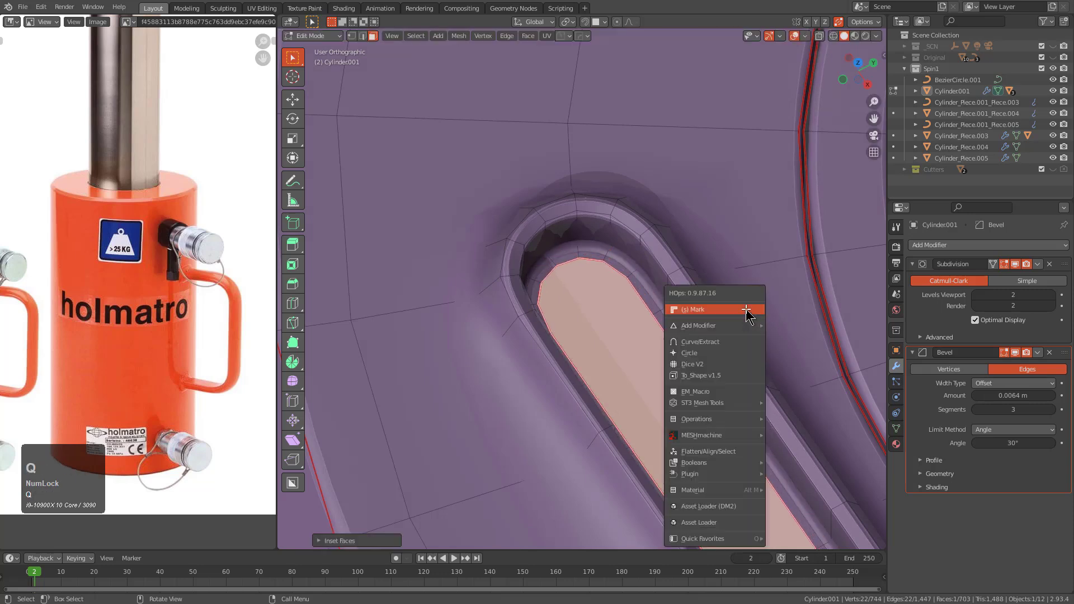
pyautogui.click(698, 308)
# - Inspect the recessed slot and the surrounding top surface in Object Mode from several angles
pyautogui.press('Tab')
pyautogui.scroll(2, 629, 278)
pyautogui.scroll(-3, 604, 291)
pyautogui.moveTo(565, 318); pyautogui.dragTo(631, 257, button='middle')
pyautogui.scroll(-1, 631, 336)
pyautogui.scroll(-3, 631, 338)
pyautogui.moveTo(631, 338); pyautogui.dragTo(588, 391, button='middle')
pyautogui.scroll(-3, 576, 332)
pyautogui.moveTo(576, 332); pyautogui.dragTo(643, 284, button='middle')
pyautogui.scroll(-2, 553, 312)
pyautogui.scroll(5, 602, 304)
pyautogui.moveTo(568, 328); pyautogui.dragTo(646, 306, button='middle')
# - Connect the outer outline vertices at one end of the slot to the surrounding top-face vertices with new edges
pyautogui.press('Tab')
pyautogui.scroll(3, 688, 228)
pyautogui.scroll(3, 630, 300)
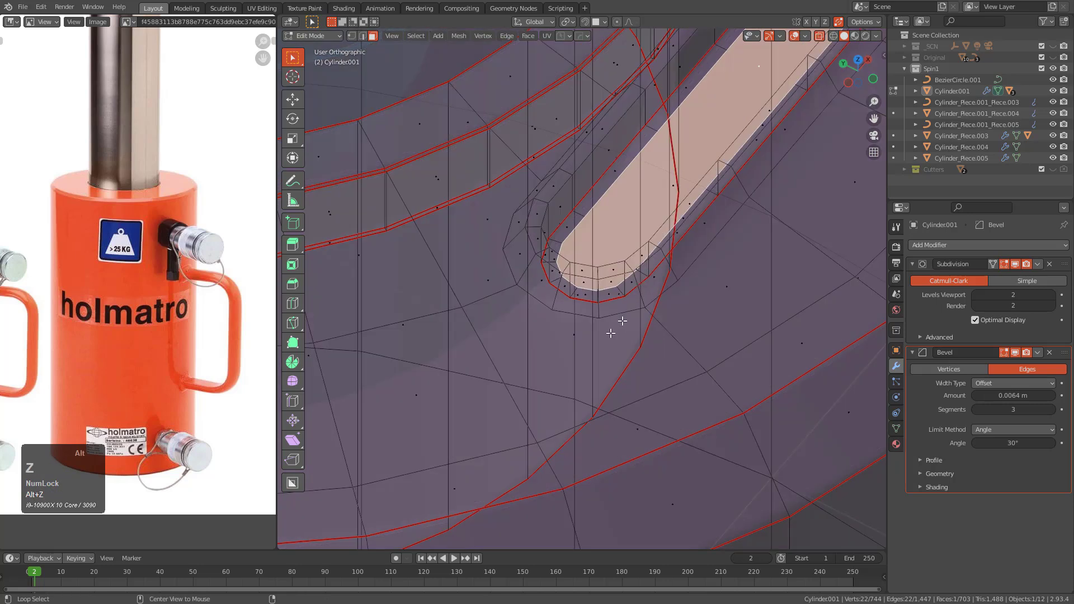
pyautogui.press('1')
pyautogui.hotkey('alt', 'z')
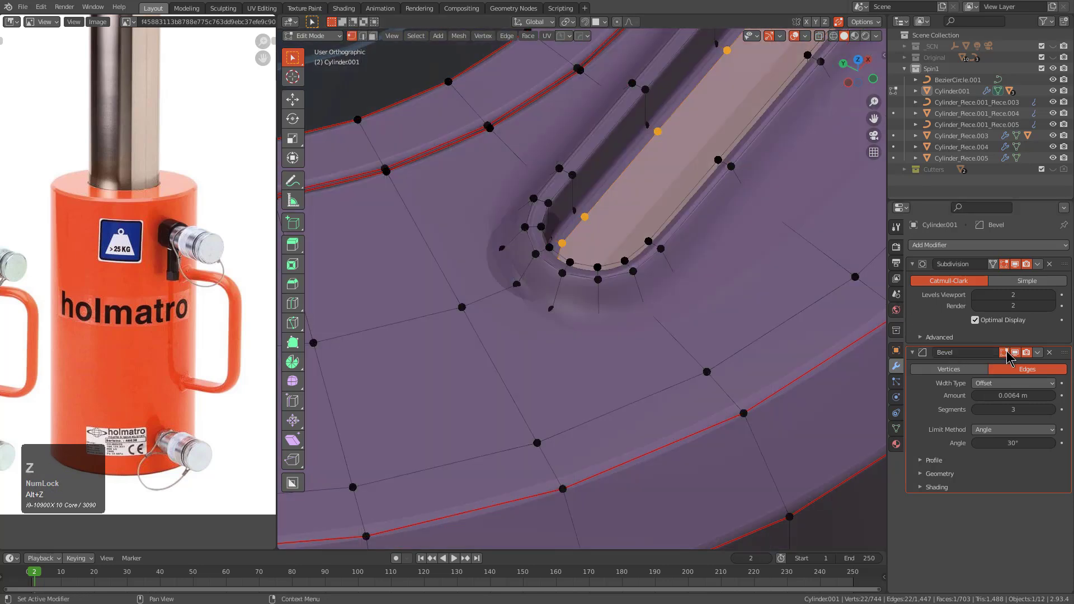
pyautogui.click(599, 318)
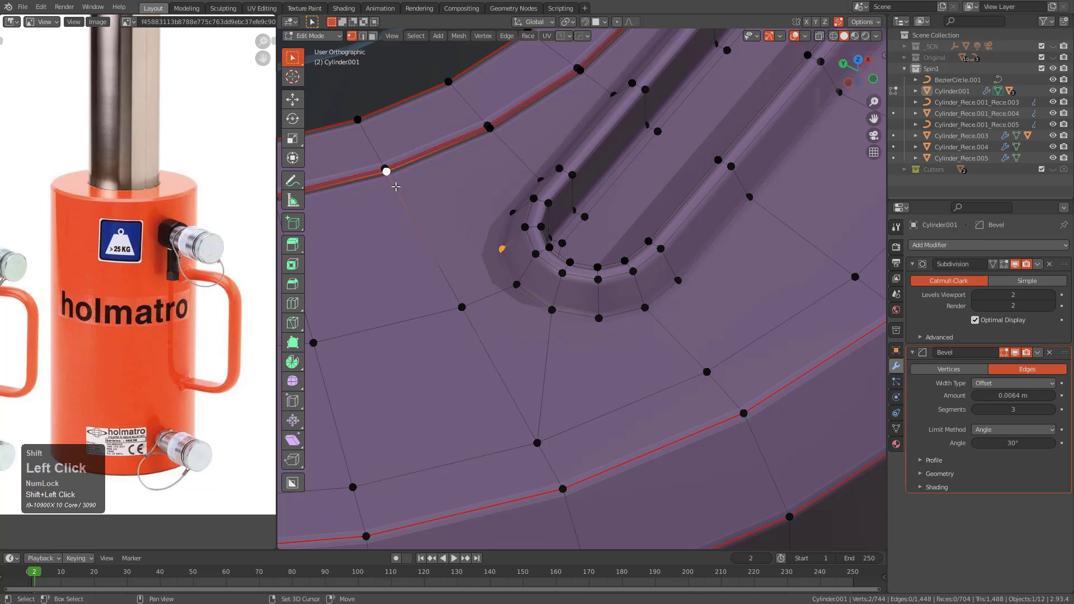
pyautogui.press('j')
pyautogui.moveTo(461, 174); pyautogui.dragTo(514, 351, button='middle')
pyautogui.click(515, 351)
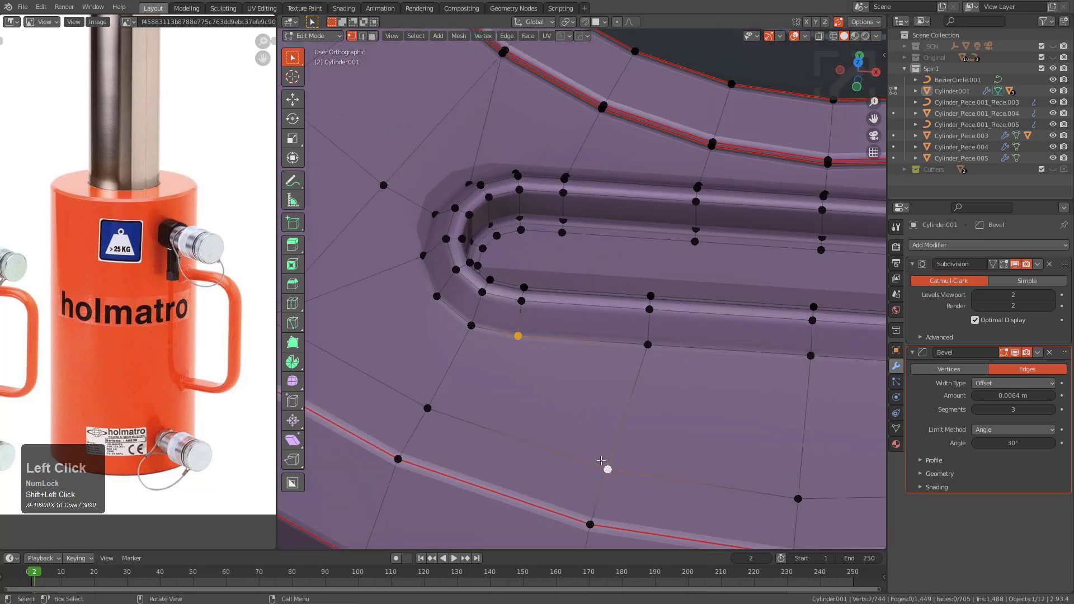
# - Connect the outline vertices at the slot's opposite end to the nearby top-face and inner-ring vertices with new edges
pyautogui.scroll(-3, 623, 431)
pyautogui.hotkey('alt', 'a')
pyautogui.keyDown('shift'); pyautogui.moveTo(757, 360); pyautogui.dragTo(489, 360, button='middle'); pyautogui.keyUp('shift')
pyautogui.scroll(1, 655, 395)
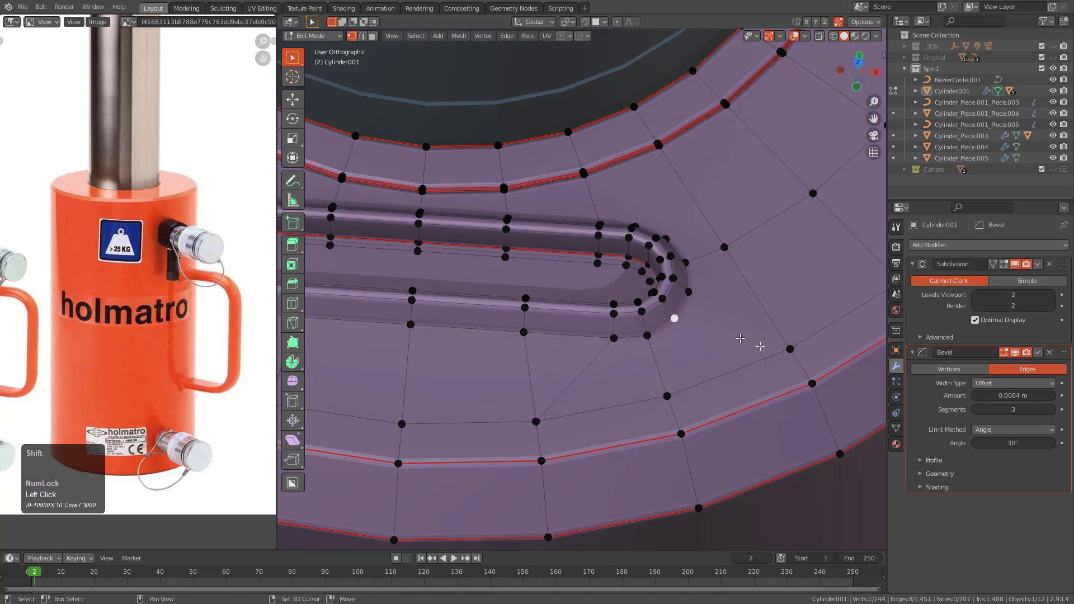
pyautogui.moveTo(758, 338); pyautogui.dragTo(599, 348, button='middle')
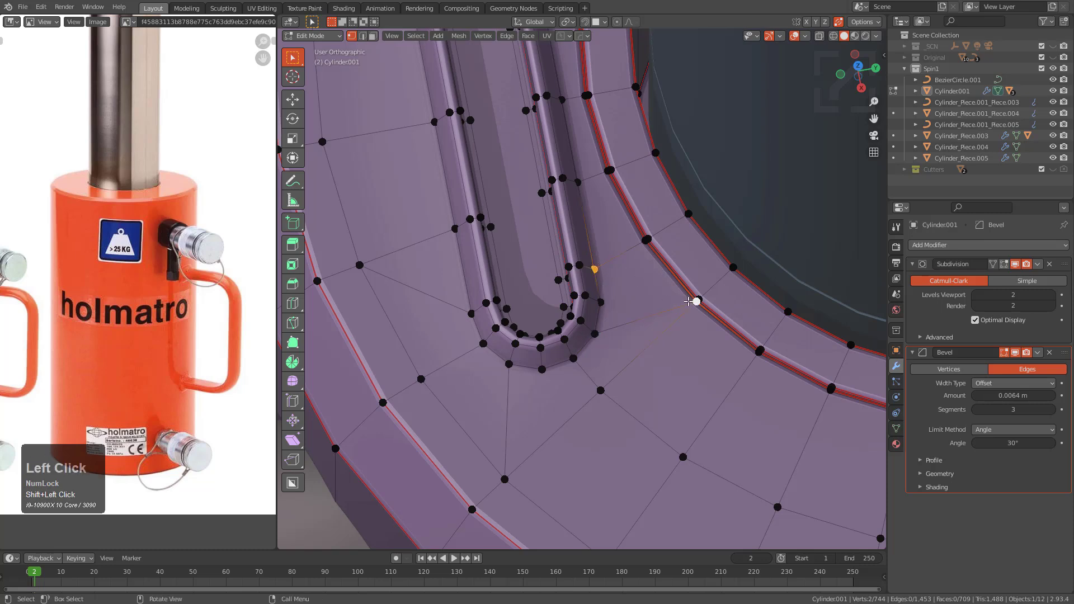
pyautogui.moveTo(533, 301); pyautogui.dragTo(547, 318, button='middle')
pyautogui.press('Tab')
pyautogui.hotkey('alt', 'a')
# - Try to reshape the slot's outward-facing long side by moving its middle outline edges along Y
pyautogui.scroll(-2, 616, 308)
pyautogui.press('Tab')
pyautogui.scroll(-1, 551, 325)
pyautogui.press('2')
pyautogui.click(546, 335)
pyautogui.press('g')
pyautogui.press('y')
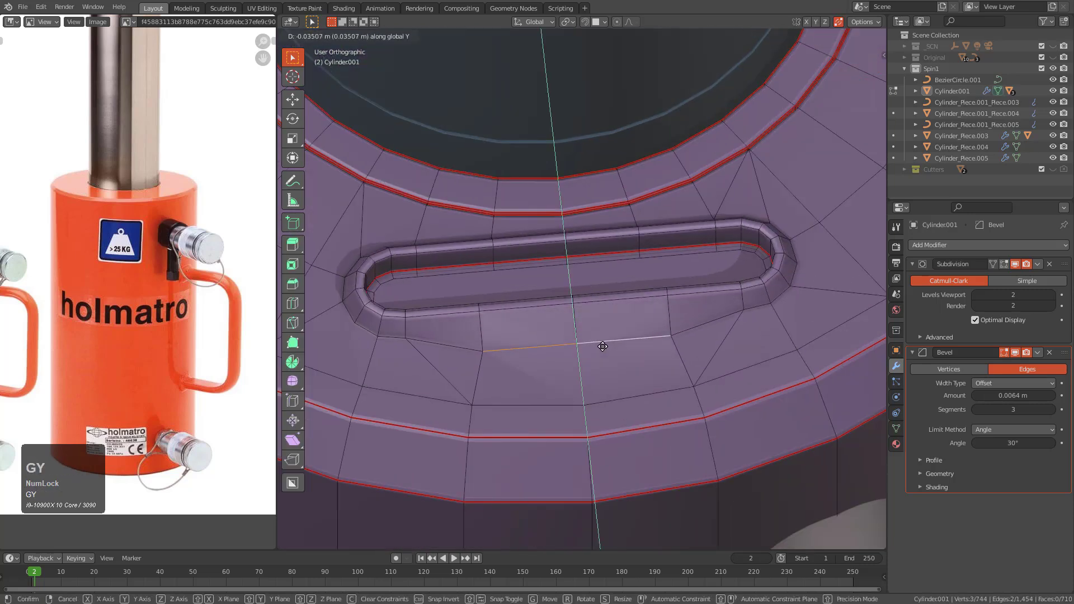
pyautogui.click(608, 358)
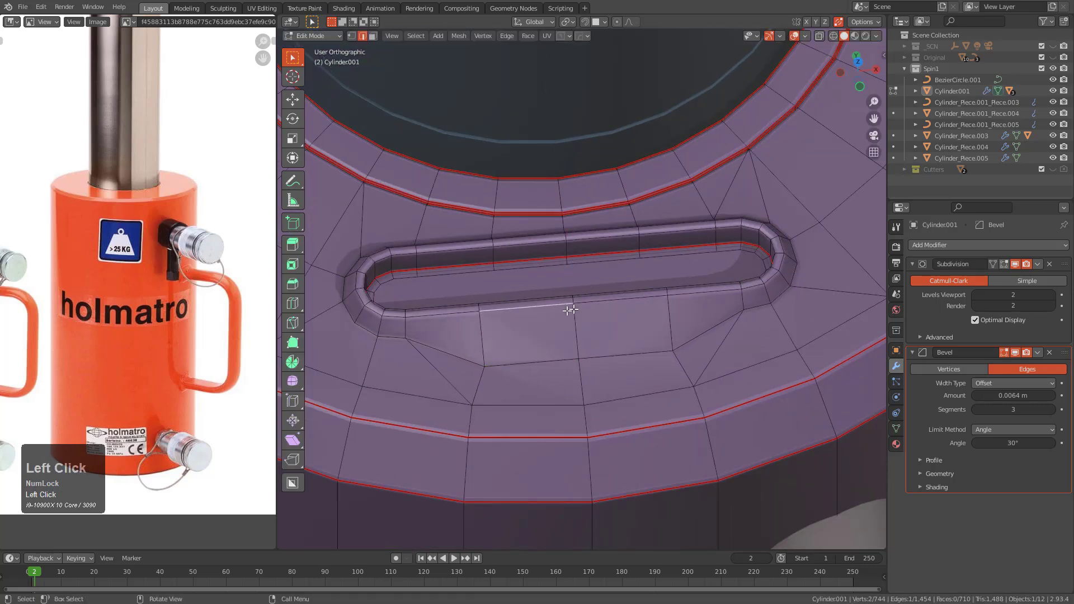
pyautogui.press('g')
pyautogui.press('y')
pyautogui.click(605, 319)
# - Try marking an edge loop along the slot as sharp and compare the smoothed result in Object Mode
pyautogui.press('Tab')
pyautogui.moveTo(606, 319); pyautogui.dragTo(630, 293, button='middle')
pyautogui.press('Tab')
pyautogui.scroll(2, 628, 305)
pyautogui.keyDown('alt'); pyautogui.click(604, 323); pyautogui.keyUp('alt')
pyautogui.press('q')
pyautogui.click(599, 317)
pyautogui.press('Tab')
pyautogui.press('Tab')
pyautogui.press('Tab')
pyautogui.scroll(-2, 625, 298)
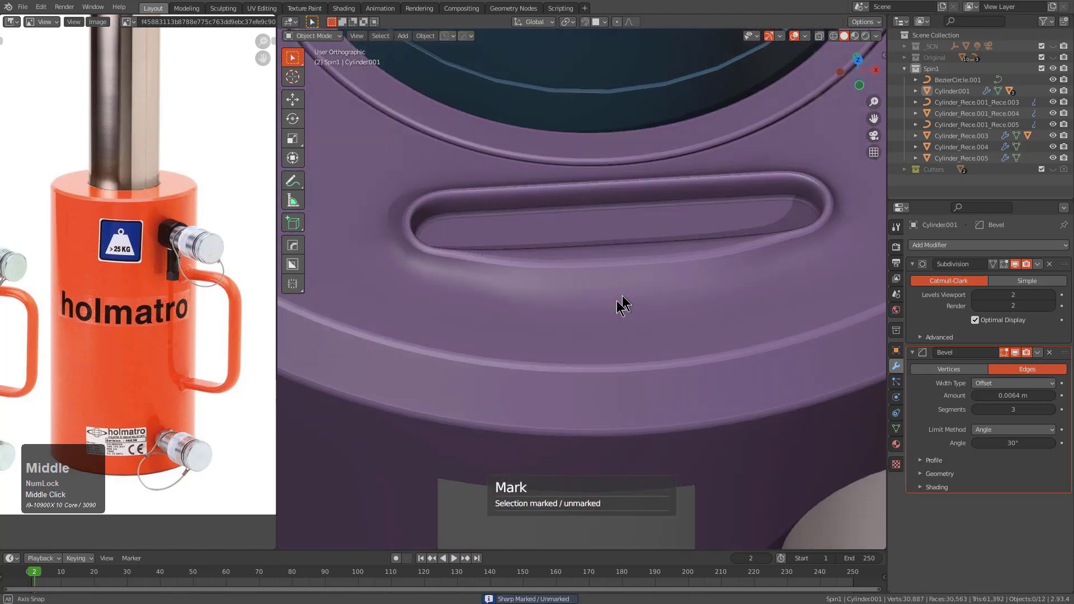
# - Undo the slot's sharp marking and the Y-axis edge moves on its long side
pyautogui.scroll(-5, 604, 343)
pyautogui.moveTo(589, 326); pyautogui.dragTo(671, 267, button='middle')
pyautogui.scroll(3, 626, 355)
pyautogui.press('Tab')
pyautogui.scroll(3, 673, 274)
pyautogui.hotkey('ctrl', 'z')
pyautogui.hotkey('ctrl', 'z')
pyautogui.hotkey('ctrl', 'z')
pyautogui.hotkey('ctrl', 'z')
pyautogui.hotkey('ctrl', 'z')
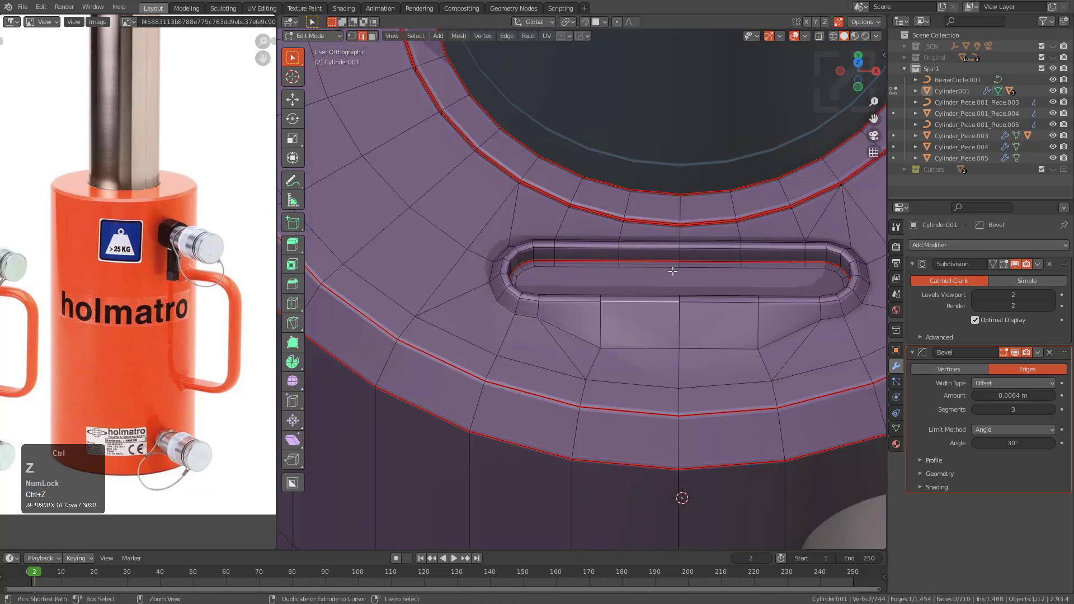
pyautogui.hotkey('ctrl', 'z')
# - Select the edge loop around the slot's raised rim and set its sharp marking with HOps Mark
pyautogui.moveTo(661, 273); pyautogui.dragTo(577, 308, button='middle')
pyautogui.rightClick(578, 303)
pyautogui.click(557, 315)
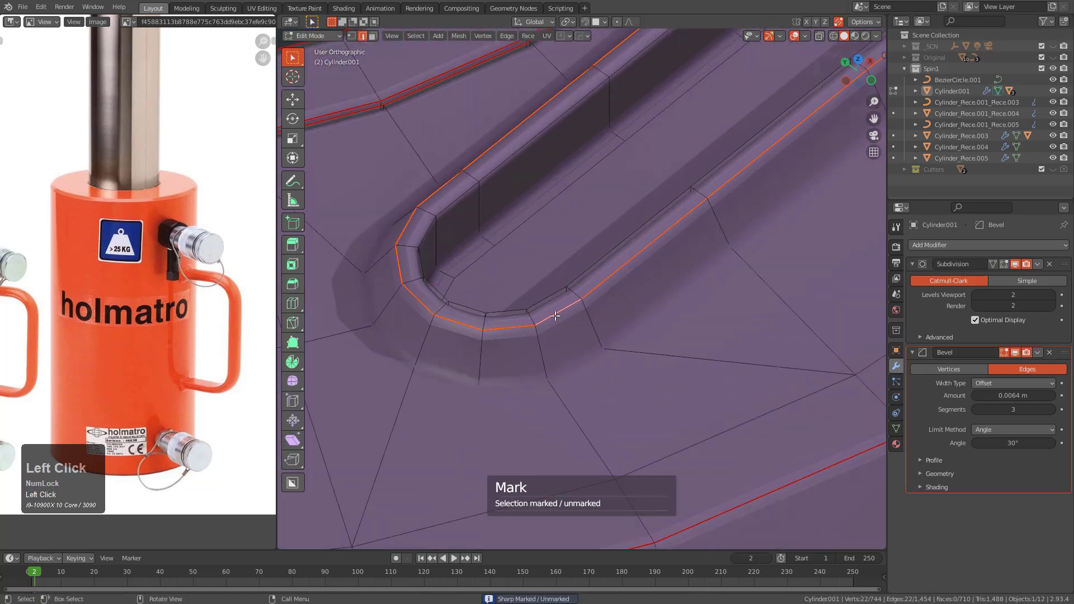
pyautogui.press('q')
pyautogui.click(552, 302)
pyautogui.press('Tab')
pyautogui.hotkey('alt', 'a')
# - Add a horizontal edge loop around the cylinder body just below the beveled top edge
pyautogui.scroll(-5, 595, 302)
pyautogui.moveTo(626, 314); pyautogui.dragTo(585, 307, button='middle')
pyautogui.scroll(-2, 578, 325)
pyautogui.scroll(-6, 584, 331)
pyautogui.scroll(3, 601, 280)
pyautogui.press('Tab')
pyautogui.scroll(3, 619, 304)
pyautogui.hotkey('ctrl', 'r')
pyautogui.click(635, 271)
pyautogui.click(633, 228)
# - Turn the new loop into a recessed groove with the HOps edge Panel macro and sharpen the groove's edges
pyautogui.hotkey('shift', 'q')
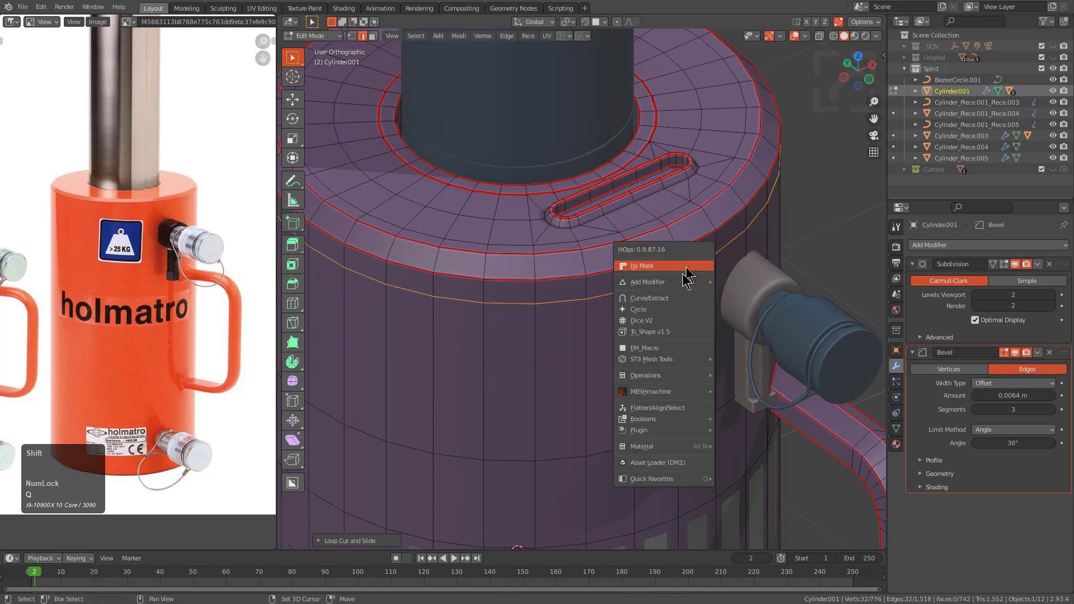
pyautogui.click(668, 348)
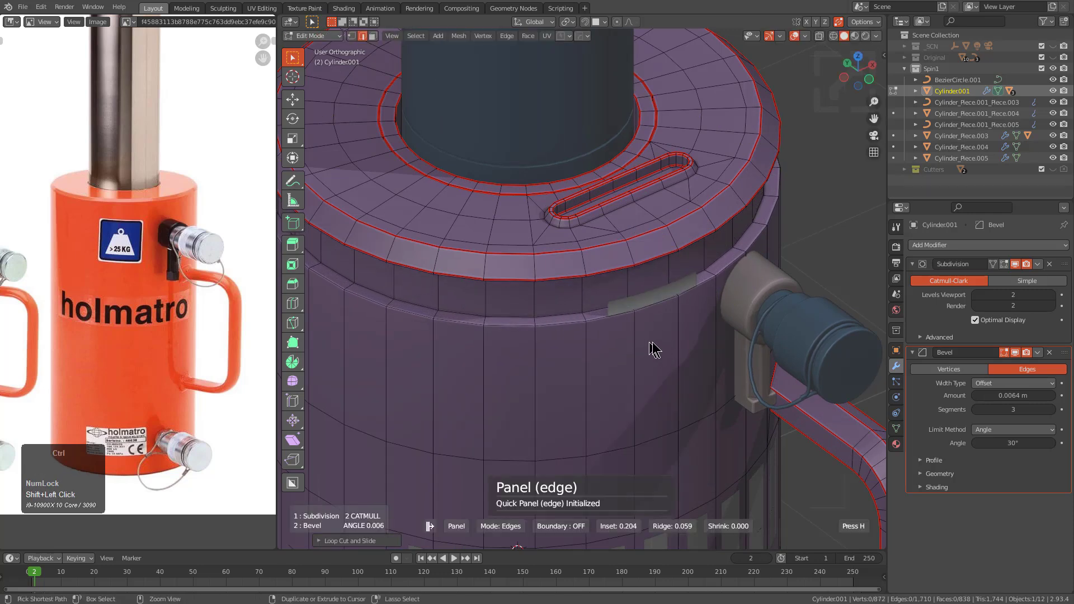
pyautogui.click(694, 345)
pyautogui.press('Tab')
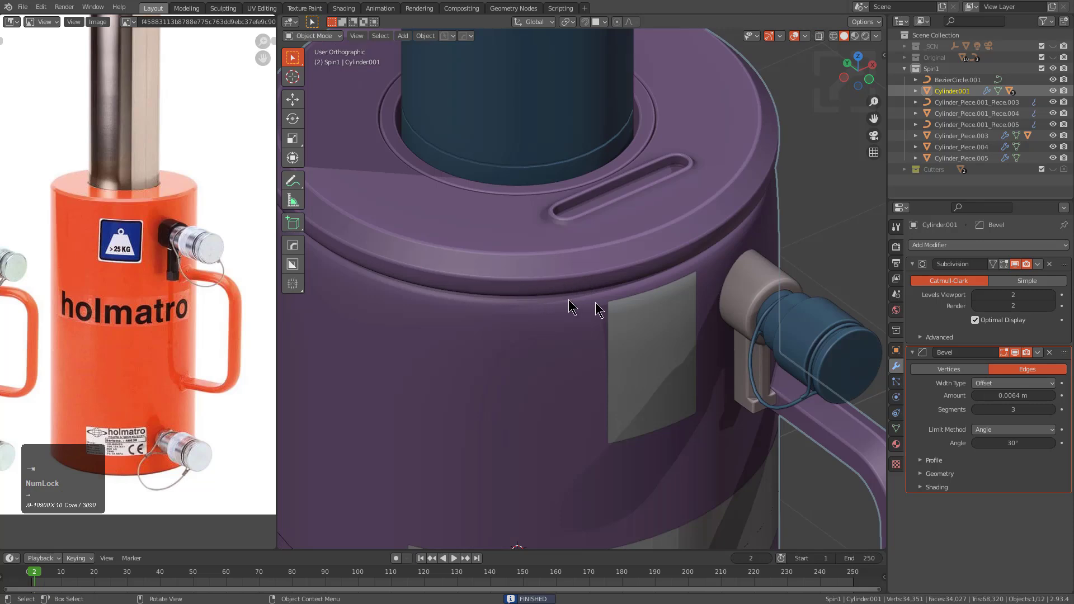
pyautogui.scroll(5, 608, 303)
pyautogui.press('Tab')
pyautogui.press('Tab')
pyautogui.press('q')
pyautogui.click(630, 293)
# - Select all faces of the body's side handle by growing a face loop selection, and toggle their sharp marks with HOps
pyautogui.scroll(-4, 630, 300)
pyautogui.moveTo(630, 300); pyautogui.dragTo(569, 215, button='middle')
pyautogui.scroll(-1, 570, 235)
pyautogui.moveTo(569, 297); pyautogui.dragTo(621, 297, button='middle')
pyautogui.scroll(-1, 562, 243)
pyautogui.keyDown('shift'); pyautogui.moveTo(634, 351); pyautogui.dragTo(659, 305, button='middle'); pyautogui.keyUp('shift')
pyautogui.moveTo(734, 262); pyautogui.dragTo(685, 273, button='middle')
pyautogui.scroll(1, 709, 258)
pyautogui.click(709, 258)
pyautogui.press('Tab')
pyautogui.scroll(4, 595, 224)
pyautogui.press('KP_2')
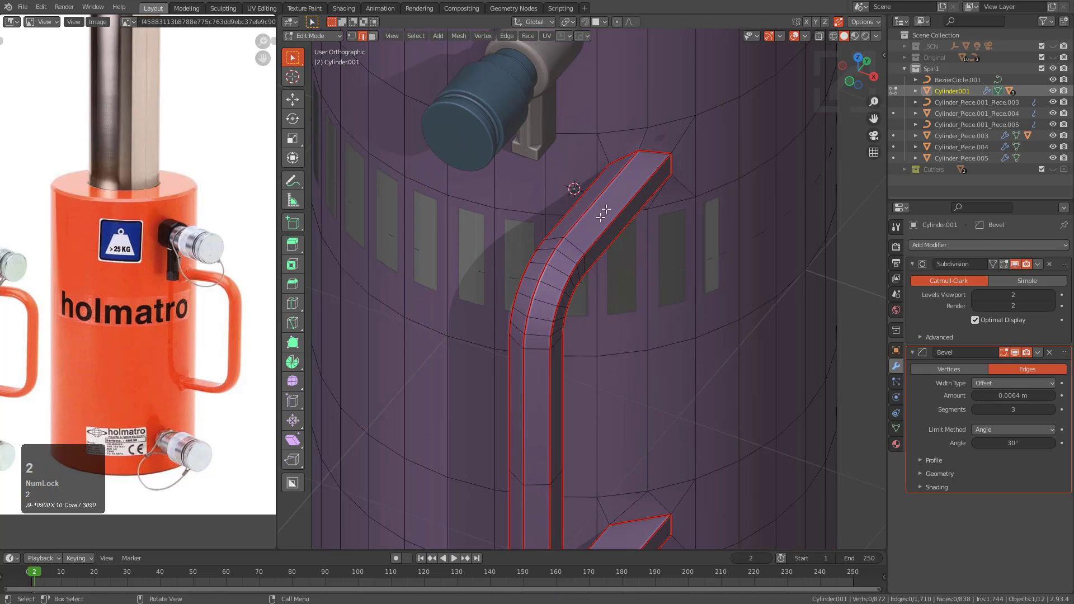
pyautogui.moveTo(596, 302); pyautogui.dragTo(587, 252, button='middle')
pyautogui.scroll(-2, 606, 278)
pyautogui.keyDown('shift'); pyautogui.moveTo(593, 403); pyautogui.dragTo(586, 241, button='middle'); pyautogui.keyUp('shift')
pyautogui.scroll(1, 587, 321)
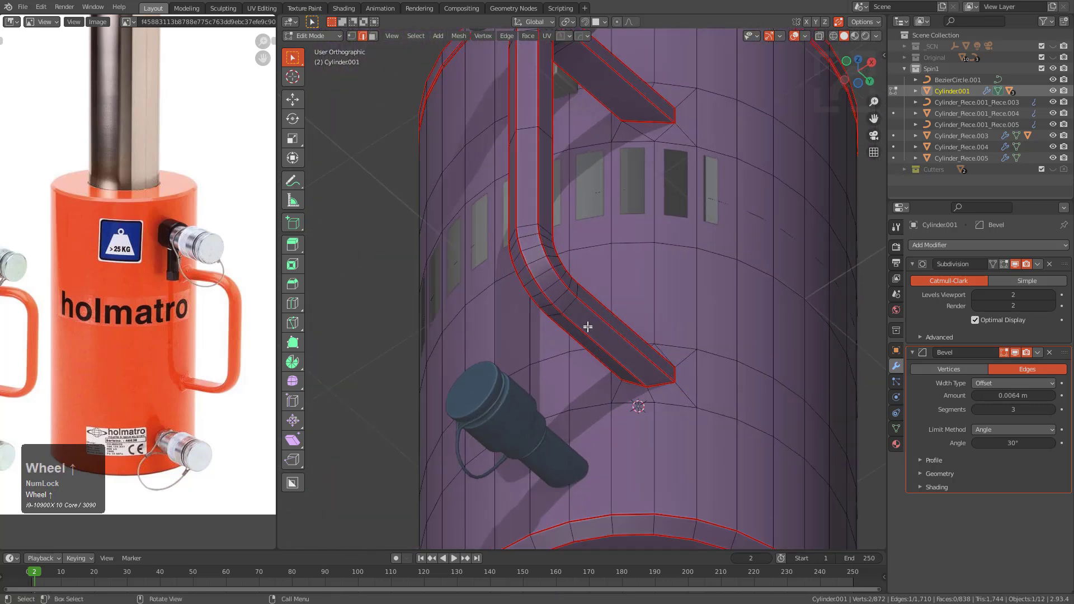
pyautogui.press('3')
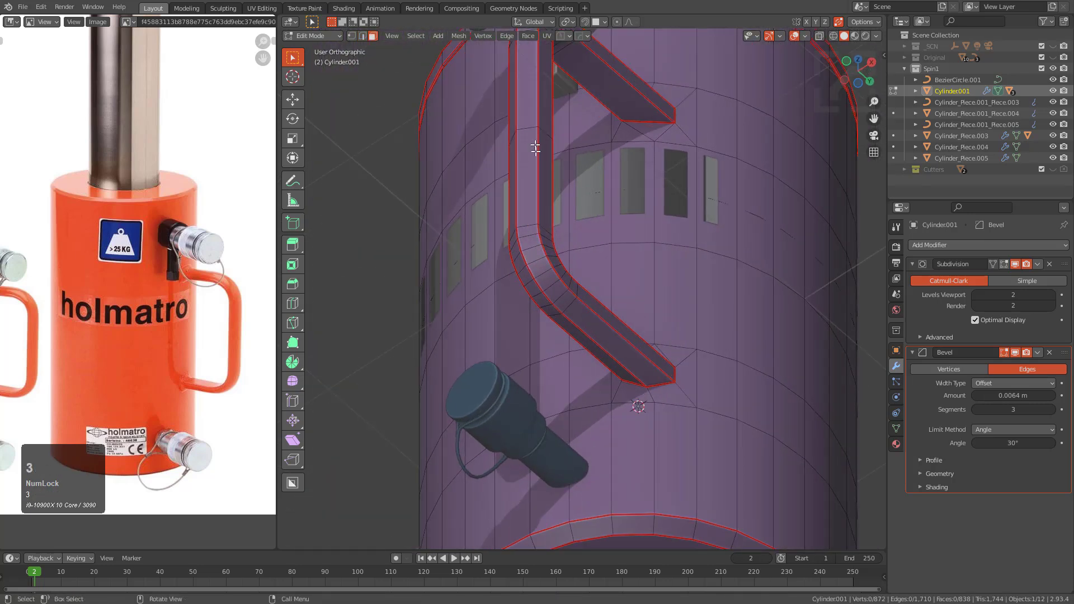
pyautogui.keyDown('alt'); pyautogui.keyDown('shift'); pyautogui.click(537, 110); pyautogui.keyUp('shift'); pyautogui.keyUp('alt')
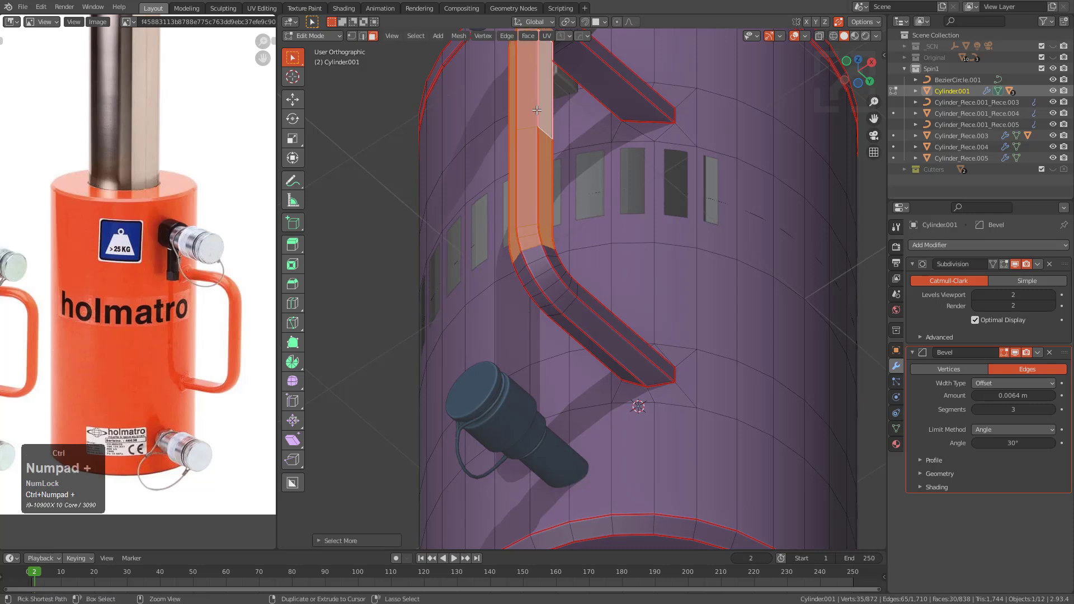
pyautogui.press('ctrl+KP_Add')
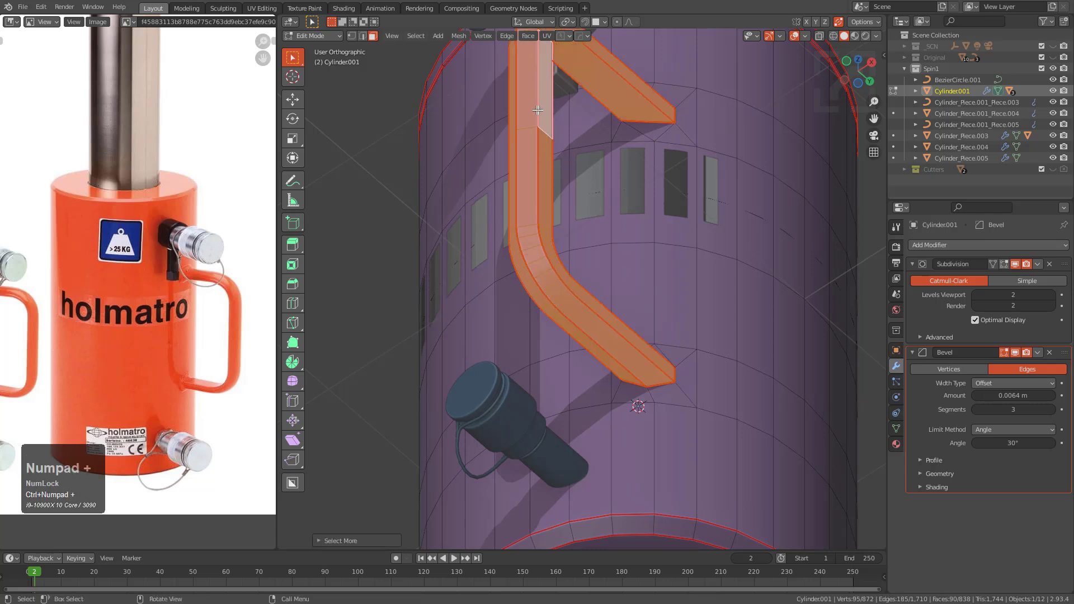
pyautogui.press('q')
pyautogui.click(606, 78)
# - Switch to edge selection and adjust the sharp marks on the handle's selected edges with HOps
pyautogui.moveTo(604, 84); pyautogui.dragTo(580, 181, button='middle')
pyautogui.press('2')
pyautogui.press('q')
pyautogui.click(617, 166)
pyautogui.moveTo(536, 146); pyautogui.dragTo(702, 243, button='middle')
pyautogui.press('q')
pyautogui.click(532, 158)
pyautogui.press('Tab')
# - Reselect the cylinder body and move the groove's upper edge loop up along Z to widen the groove
pyautogui.scroll(-2, 520, 265)
pyautogui.moveTo(519, 266); pyautogui.dragTo(558, 322, button='middle')
pyautogui.scroll(-2, 529, 302)
pyautogui.hotkey('alt', 'a')
pyautogui.scroll(3, 551, 273)
pyautogui.click(529, 226)
pyautogui.moveTo(529, 226); pyautogui.dragTo(558, 244, button='middle')
pyautogui.scroll(3, 604, 260)
pyautogui.press('Tab')
pyautogui.press('g')
pyautogui.press('z')
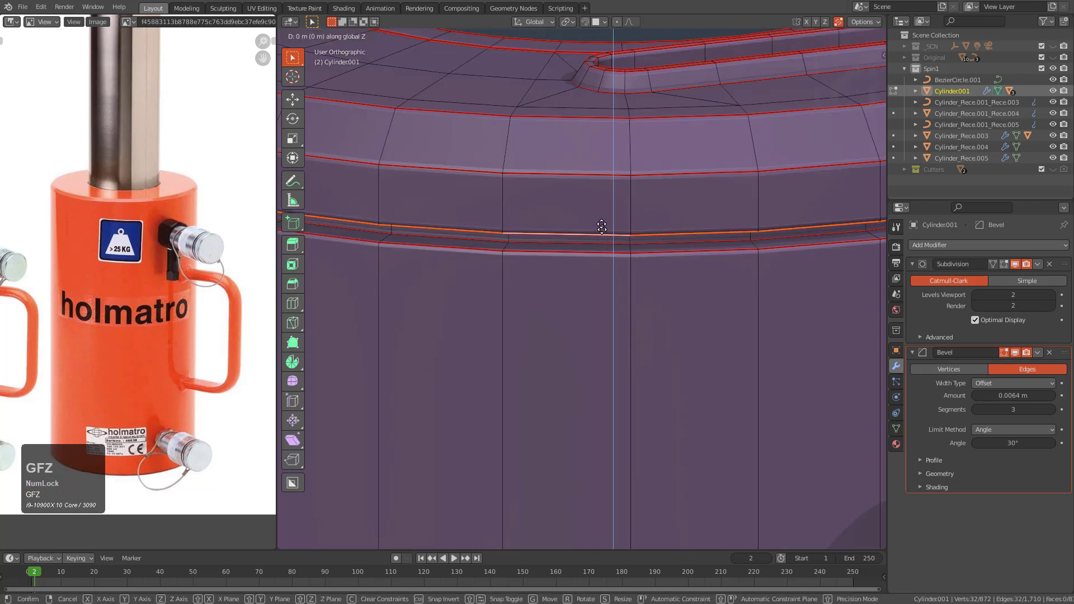
pyautogui.click(601, 193)
# - Move the groove's inner edge loop down about 0.021 m along Z, and lower its upper edge loop slightly
pyautogui.keyDown('alt'); pyautogui.click(593, 226); pyautogui.keyUp('alt')
pyautogui.press('g')
pyautogui.press('z')
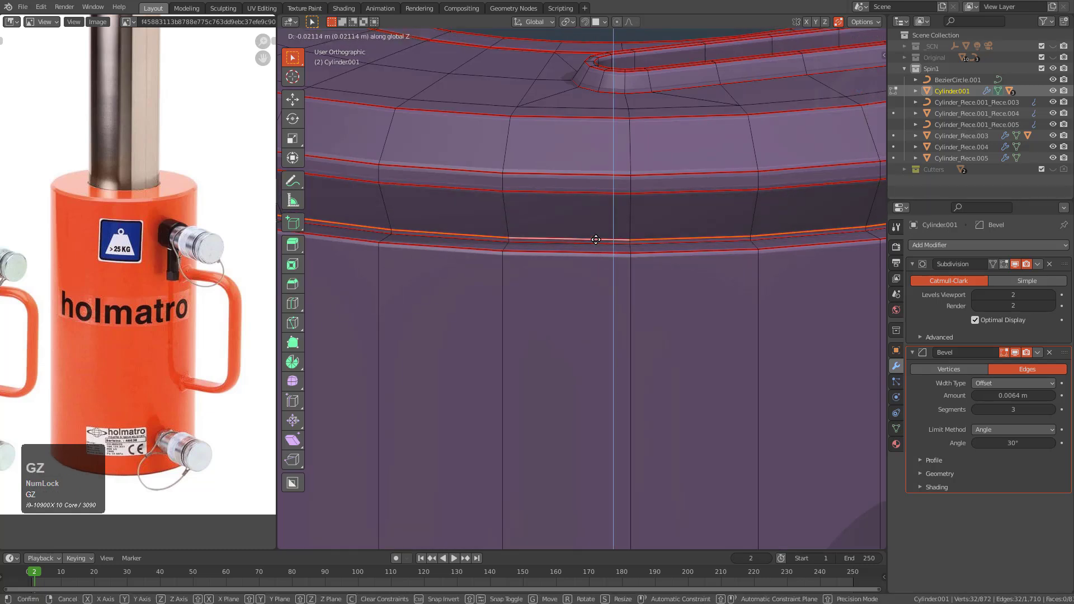
pyautogui.click(597, 238)
pyautogui.press('Tab')
pyautogui.press('Tab')
pyautogui.press('g')
pyautogui.press('z')
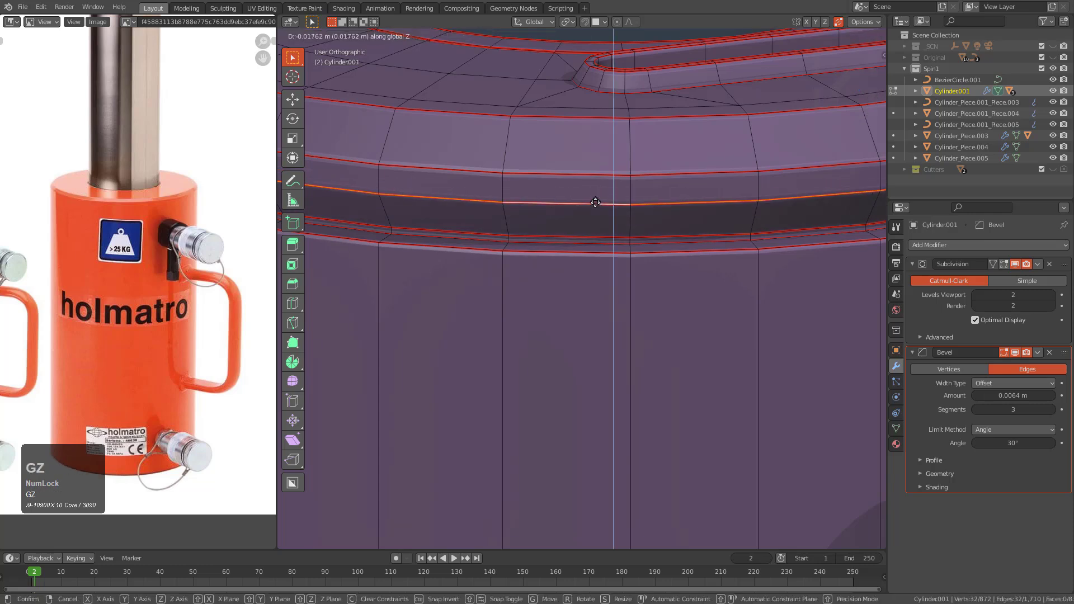
pyautogui.click(597, 209)
pyautogui.press('Tab')
# - Deselect the cylinder body, select the blue piston rod and check its mesh in Edit Mode
pyautogui.scroll(-8, 597, 211)
pyautogui.moveTo(608, 321); pyautogui.dragTo(620, 178, button='middle')
pyautogui.scroll(-4, 577, 293)
pyautogui.scroll(-4, 585, 209)
pyautogui.hotkey('alt', 'a')
pyautogui.scroll(4, 629, 289)
pyautogui.scroll(3, 612, 255)
pyautogui.click(620, 163)
pyautogui.scroll(3, 611, 283)
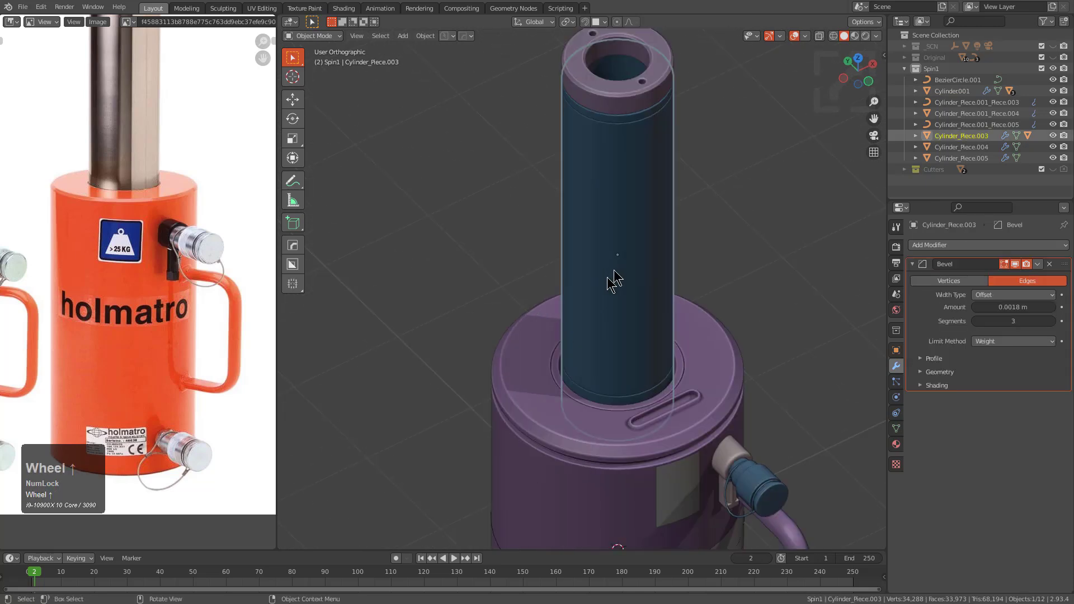
pyautogui.moveTo(611, 283); pyautogui.dragTo(594, 259, button='middle')
pyautogui.press('Tab')
pyautogui.scroll(3, 583, 207)
pyautogui.keyDown('shift'); pyautogui.moveTo(608, 174); pyautogui.dragTo(609, 258, button='middle'); pyautogui.keyUp('shift')
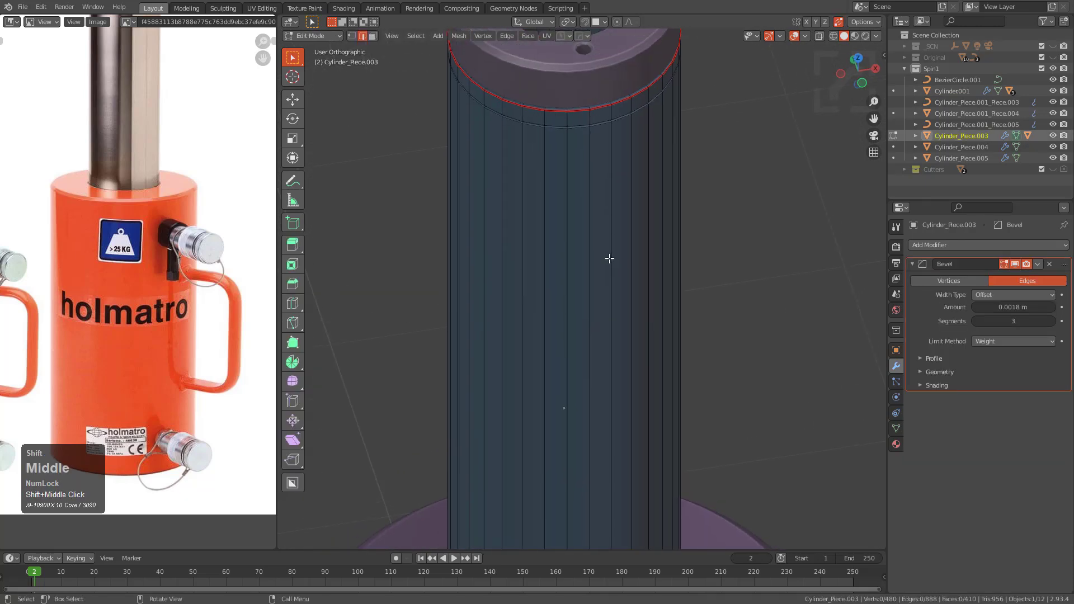
pyautogui.scroll(-2, 611, 249)
pyautogui.press('Tab')
# - Cut a four-sided tapered groove along the piston rod beside its small hole with BoxCutter's Ngon shape in the X-ray top view
pyautogui.hotkey('alt', 'z')
pyautogui.press('KP_7')
pyautogui.press('KP_Decimal')
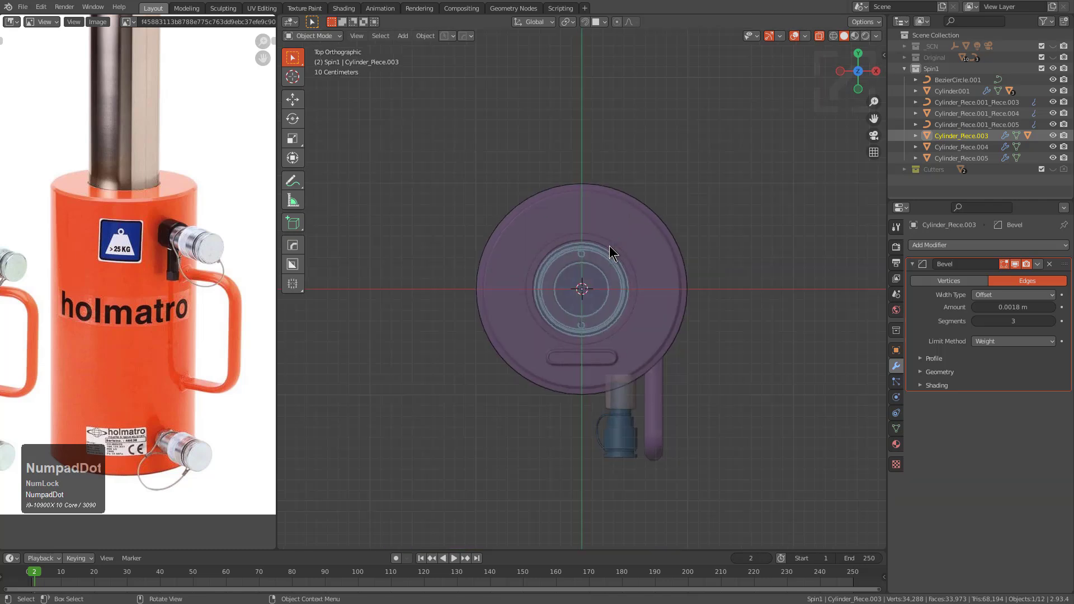
pyautogui.scroll(8, 609, 246)
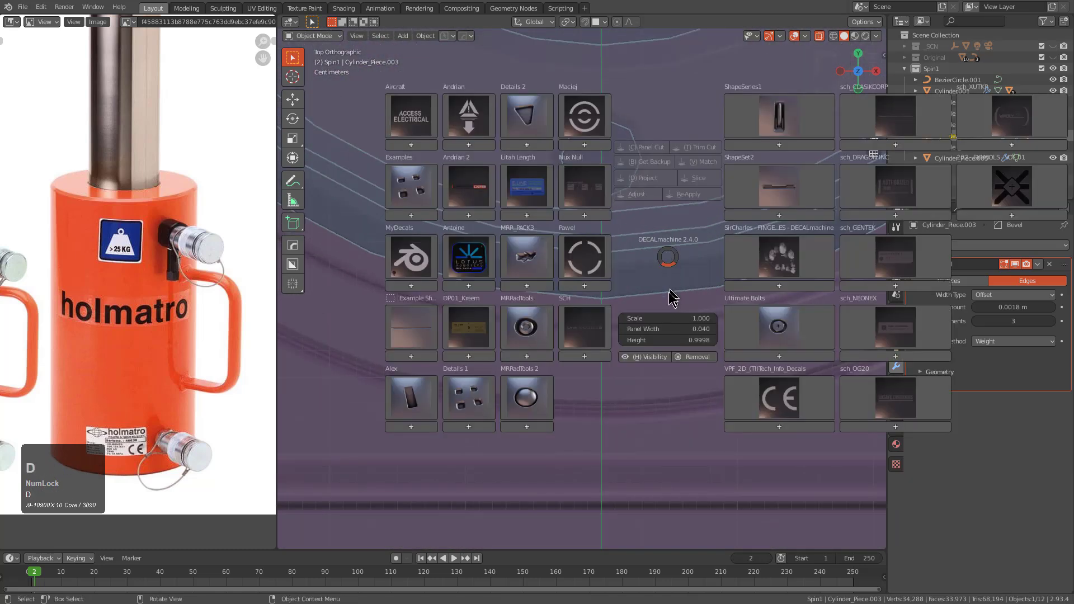
pyautogui.press('w')
pyautogui.press('d')
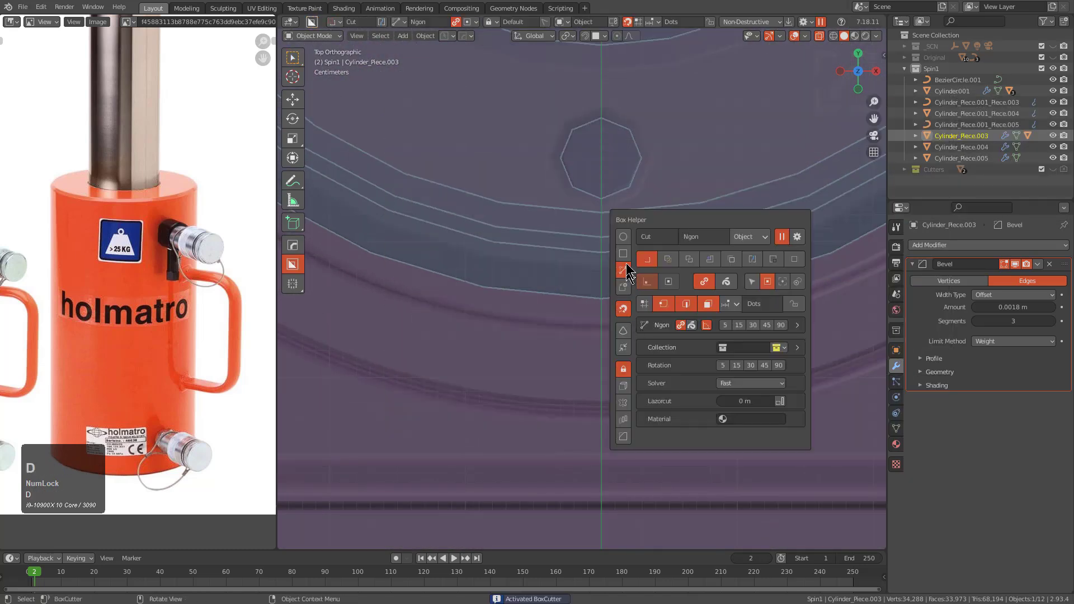
pyautogui.moveTo(515, 328); pyautogui.dragTo(576, 222)
pyautogui.click(640, 222)
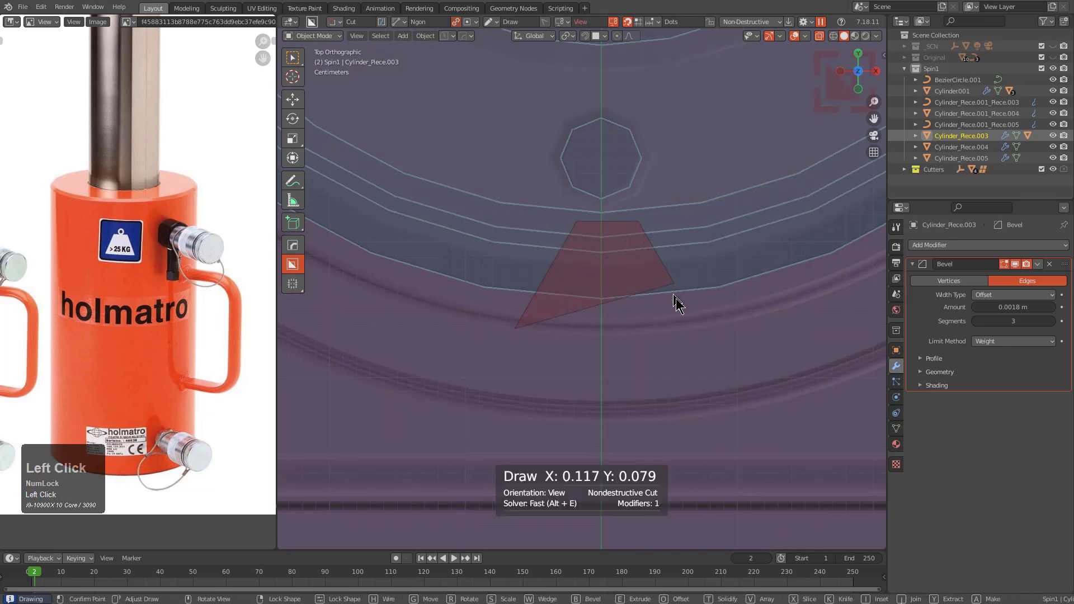
pyautogui.click(693, 330)
pyautogui.scroll(-3, 634, 321)
pyautogui.moveTo(634, 321); pyautogui.dragTo(670, 235, button='middle')
pyautogui.scroll(-2, 622, 247)
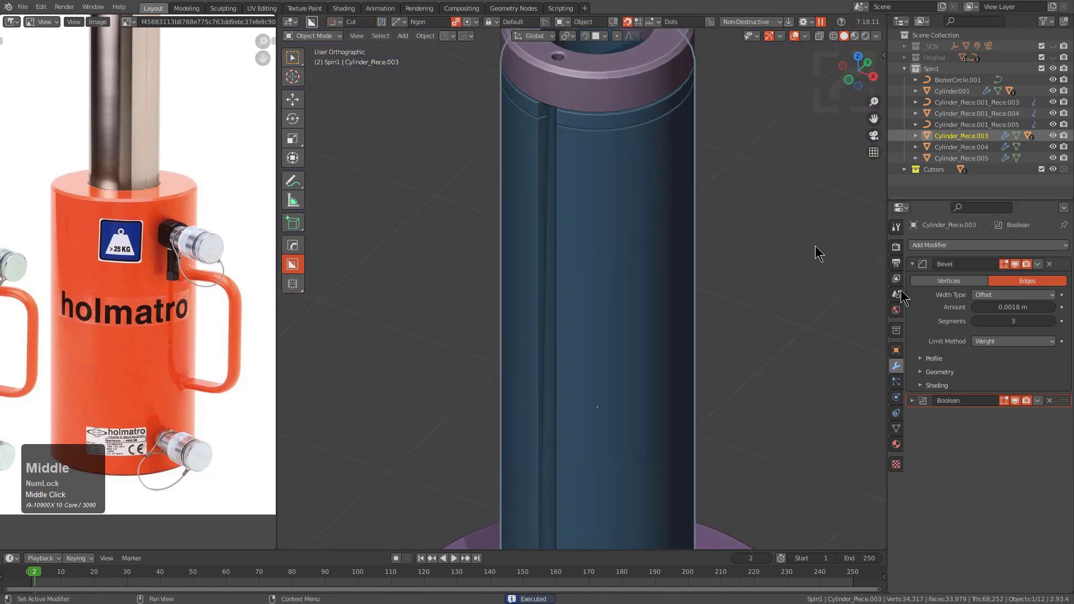
# - Add a HOps bevel to the grooved piston rod with a 30° angle limit, 3 segments, 0.00235 m width and 30° autosmooth
pyautogui.scroll(8, 621, 139)
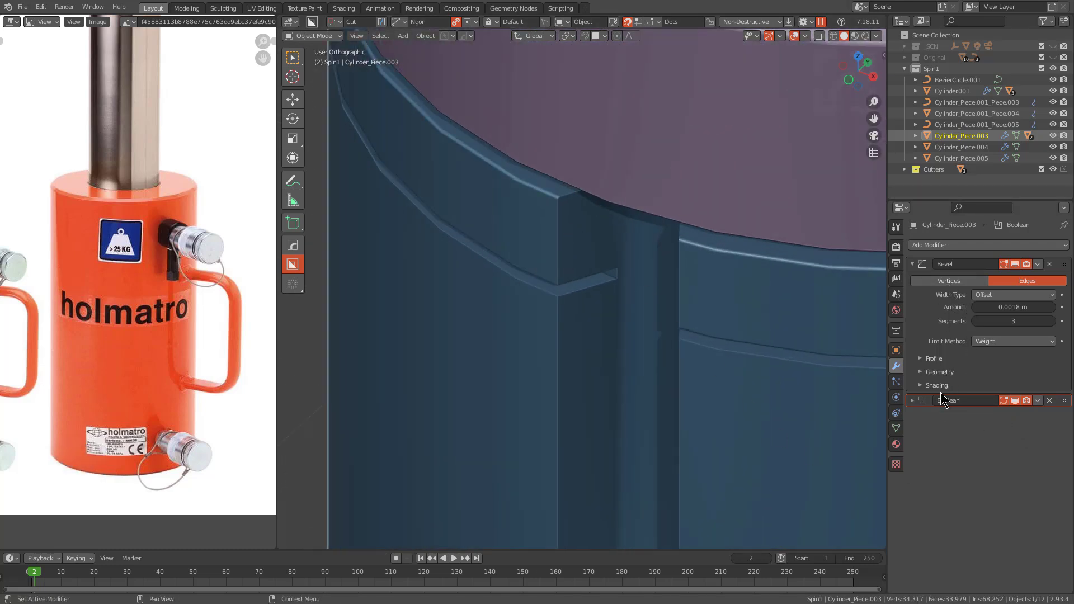
pyautogui.scroll(6, 544, 228)
pyautogui.press('q')
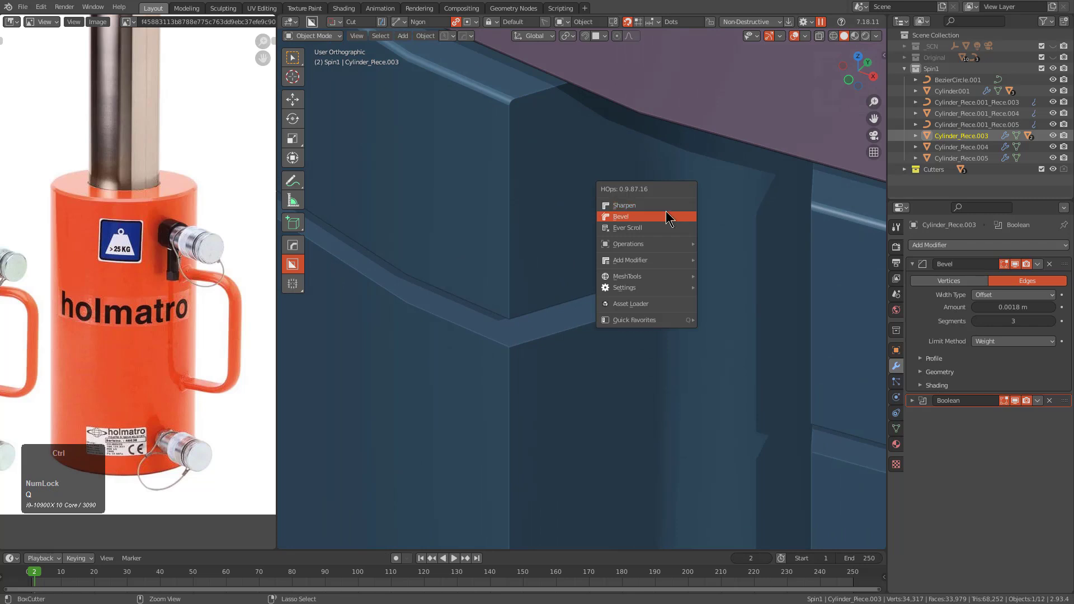
pyautogui.click(665, 214)
pyautogui.press('1')
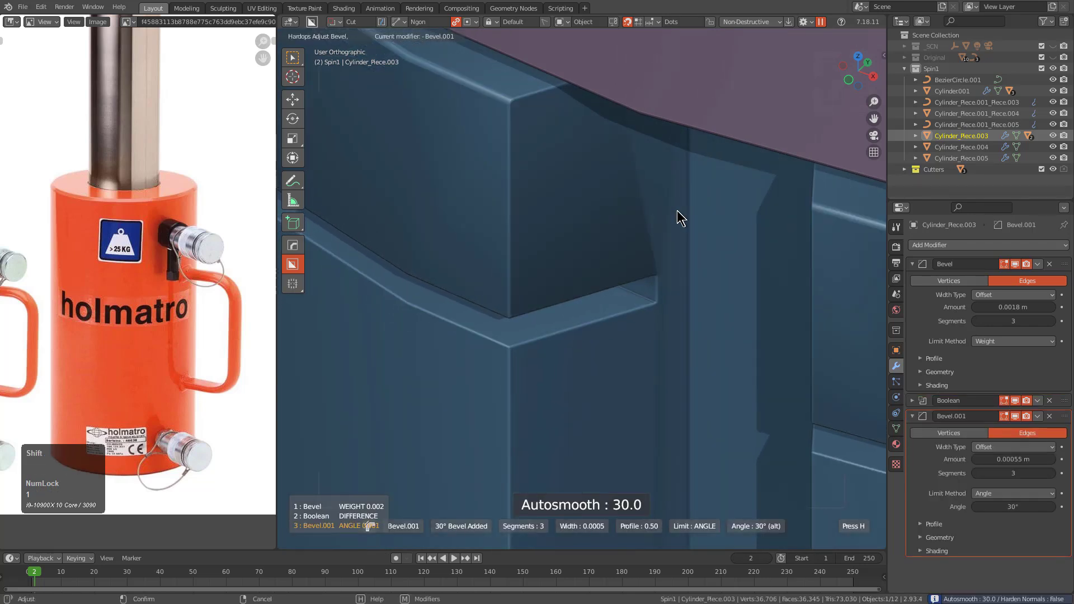
pyautogui.click(676, 210)
# - Add a Weighted Normal modifier with Keep Sharp to the piston rod through HOps Sharpen and deselect it
pyautogui.press('q')
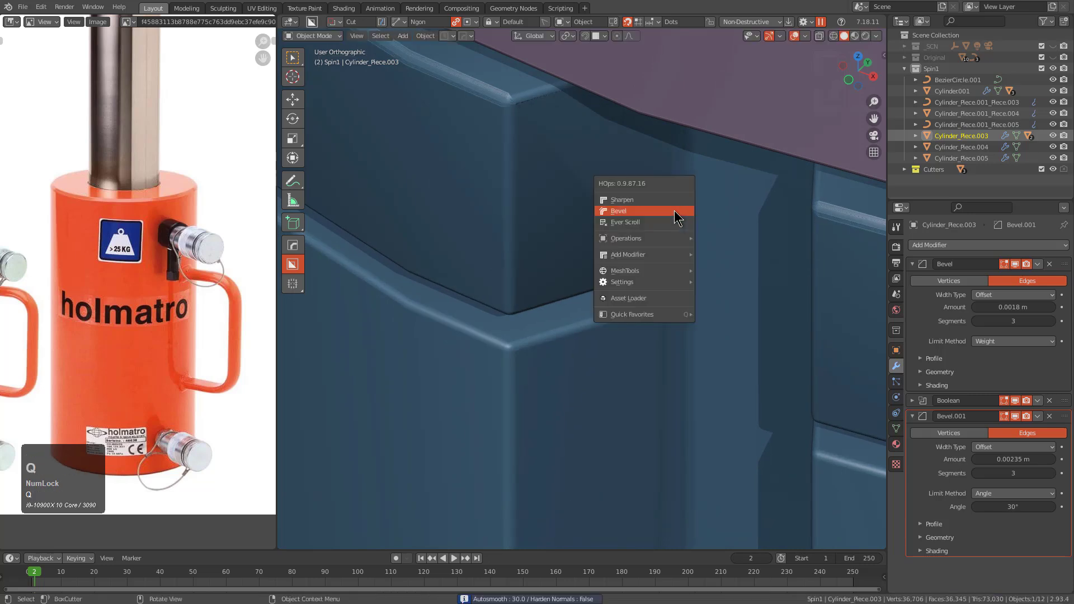
pyautogui.keyDown('alt'); pyautogui.click(669, 199); pyautogui.keyUp('alt')
pyautogui.hotkey('alt', 'a')
pyautogui.scroll(-15, 669, 199)
pyautogui.scroll(-6, 555, 306)
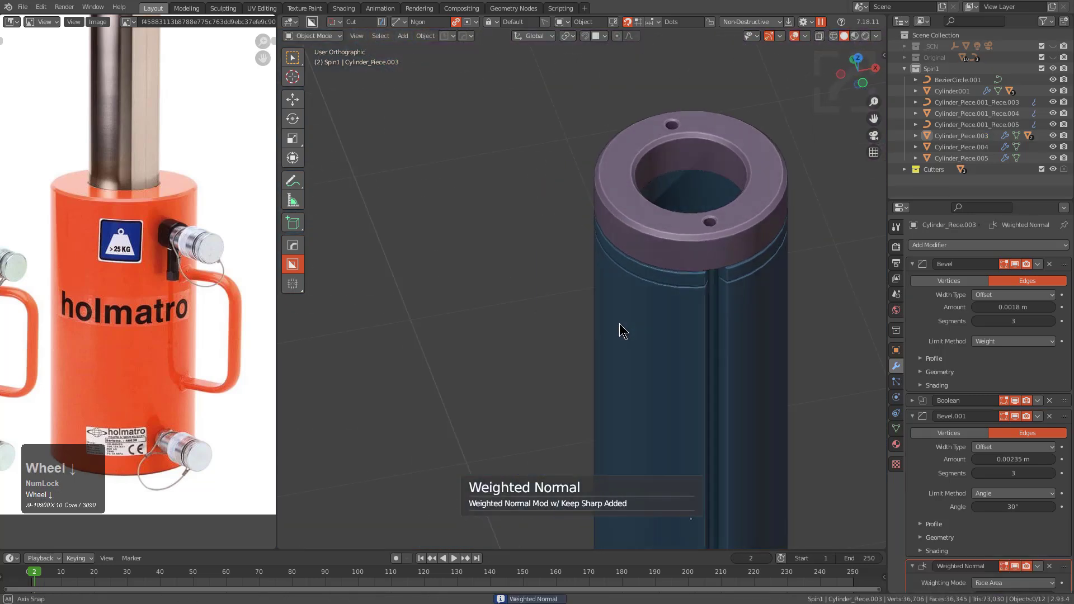
# - Turn the piston rod's groove cut into a slice with HOps, producing a separate strip that fills the groove
pyautogui.click(582, 296)
pyautogui.press('q')
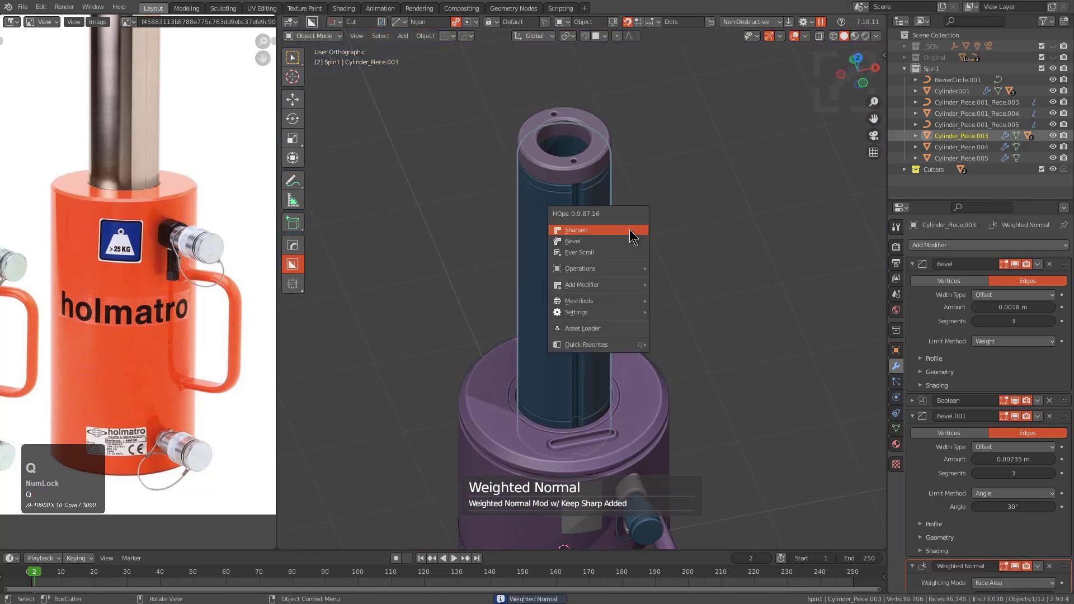
pyautogui.click(603, 252)
pyautogui.press('q')
pyautogui.click(613, 254)
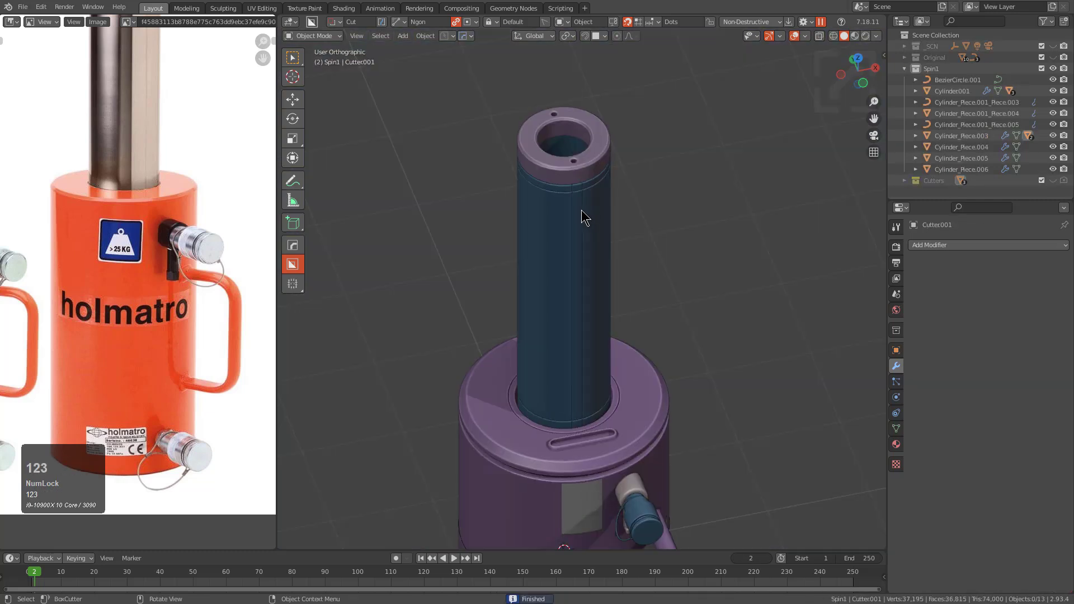
# - Assign Material.002 to the strip filling the piston rod's groove
pyautogui.click(582, 210)
pyautogui.hotkey('alt', 'm')
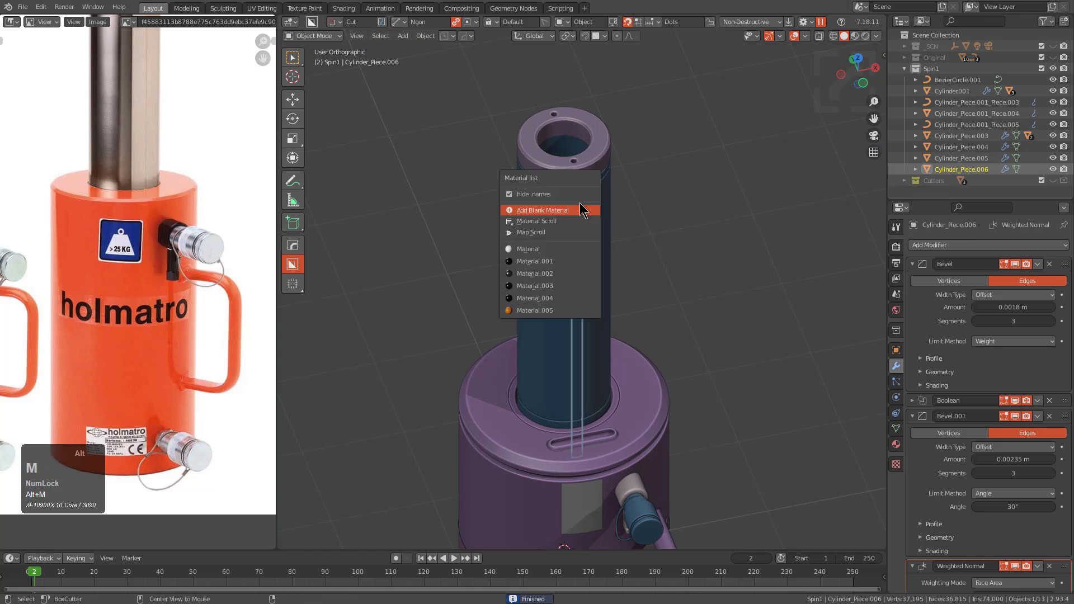
pyautogui.click(548, 274)
pyautogui.moveTo(548, 277); pyautogui.dragTo(580, 180, button='middle')
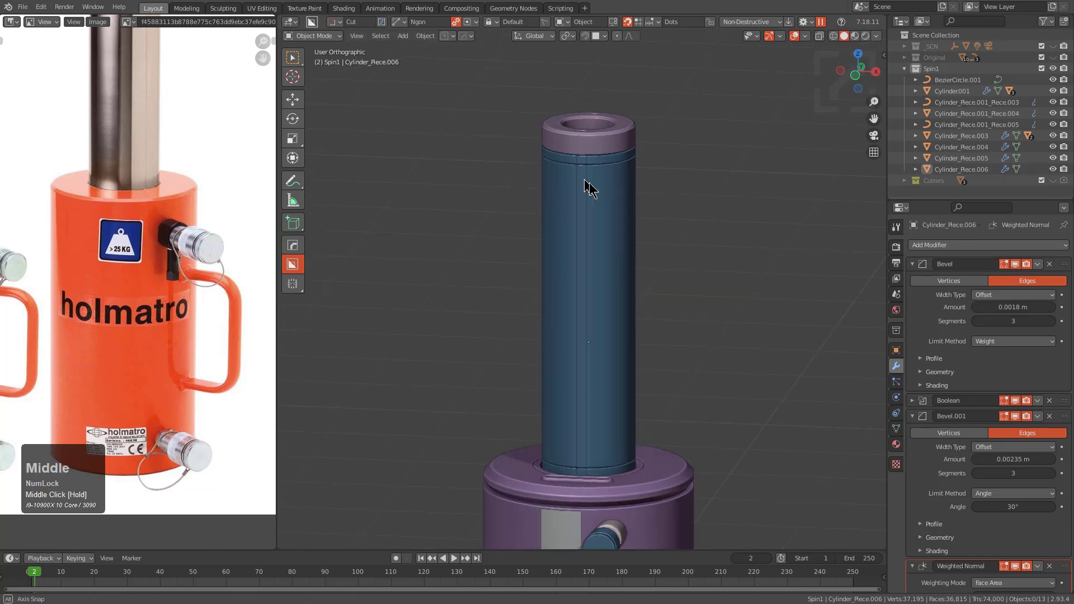
# - Give the strip in the piston rod's groove a new blank material and deselect it
pyautogui.scroll(3, 587, 168)
pyautogui.click(591, 172)
pyautogui.hotkey('alt', 'm')
pyautogui.click(552, 96)
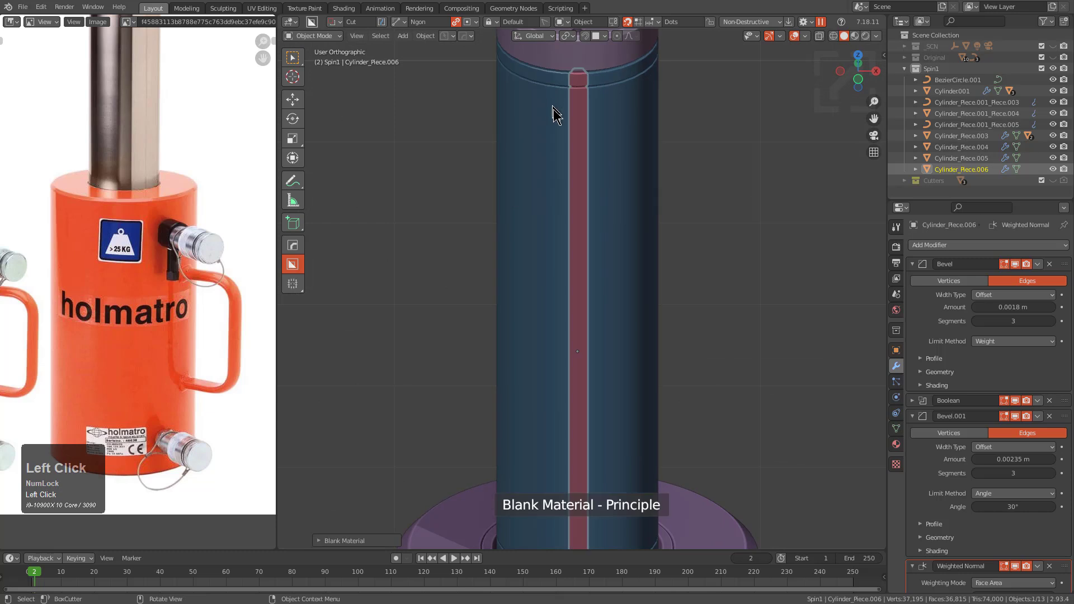
pyautogui.hotkey('alt', 'a')
# - Examine the whole cylinder in Material Preview shading and through the camera, focusing on the rod's strip and the slotted top
pyautogui.scroll(-3, 598, 282)
pyautogui.moveTo(598, 281); pyautogui.dragTo(658, 315, button='middle')
pyautogui.scroll(-2, 645, 246)
pyautogui.keyDown('shift'); pyautogui.scroll(-4, 641, 236); pyautogui.keyUp('shift')
pyautogui.moveTo(641, 236); pyautogui.dragTo(564, 228, button='middle')
pyautogui.scroll(-1, 563, 229)
pyautogui.moveTo(578, 267); pyautogui.dragTo(623, 284, button='middle')
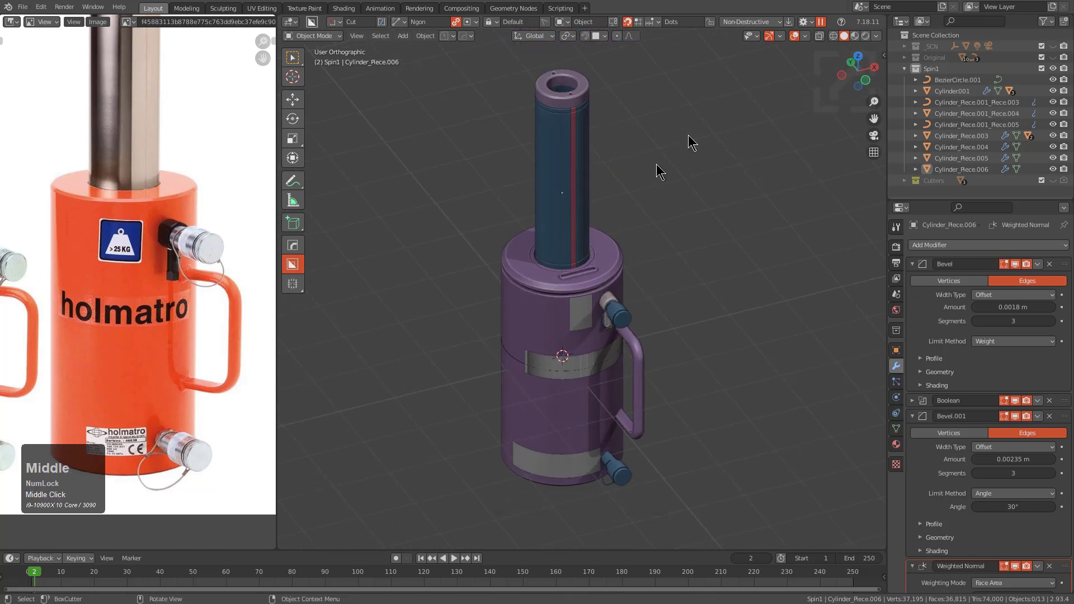
pyautogui.click(856, 36)
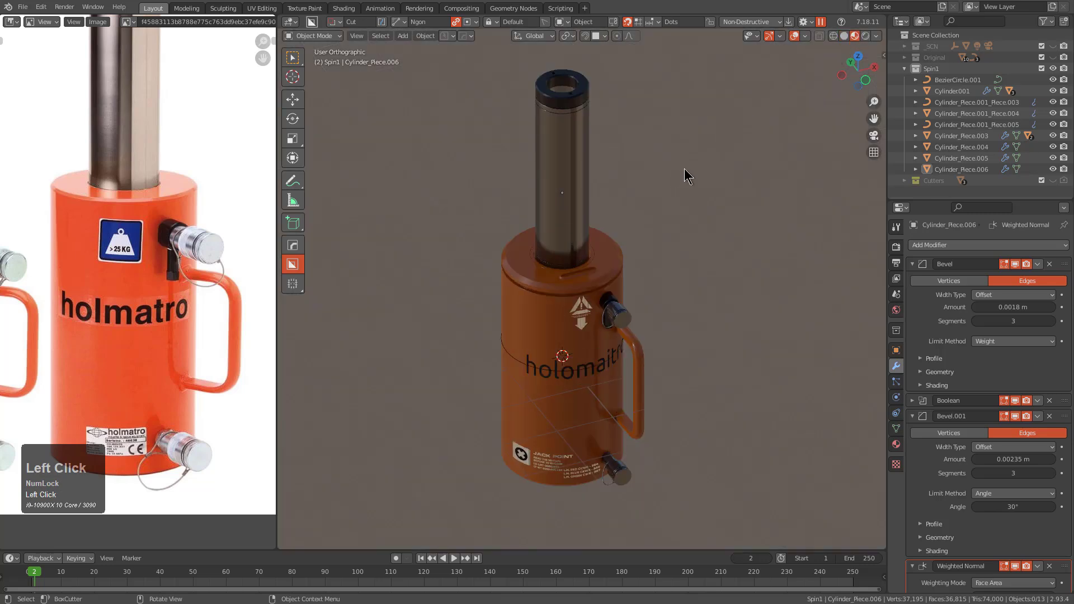
pyautogui.press('KP_0')
pyautogui.scroll(3, 623, 144)
pyautogui.scroll(-2, 612, 204)
pyautogui.scroll(3, 588, 308)
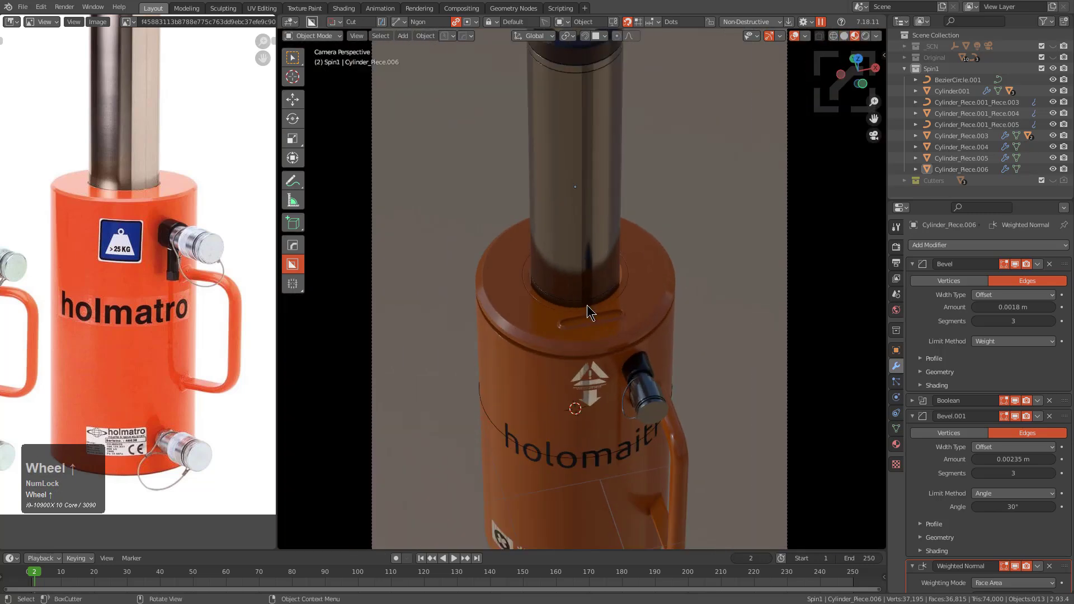
# - Select the cylinder body, enter face editing and select the slot's floor, growing the selection over the surrounding slot faces
pyautogui.click(601, 319)
pyautogui.press('KP_Decimal')
pyautogui.press('Tab')
pyautogui.scroll(3, 628, 130)
pyautogui.scroll(3, 595, 200)
pyautogui.press('3')
pyautogui.keyDown('shift'); pyautogui.moveTo(628, 129); pyautogui.dragTo(610, 258, button='middle'); pyautogui.keyUp('shift')
pyautogui.click(699, 397)
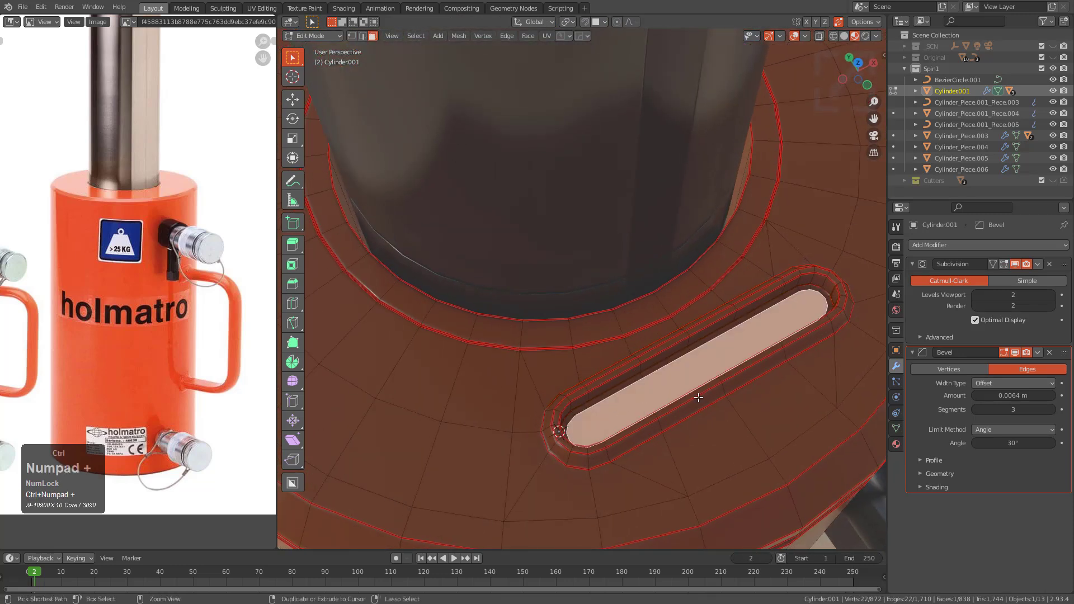
pyautogui.press('q')
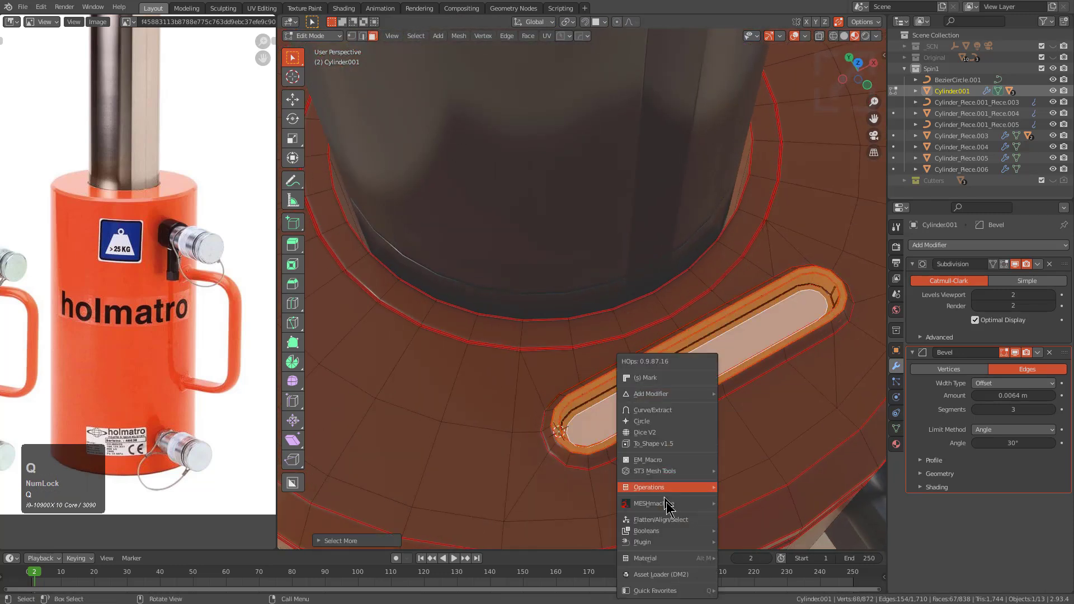
pyautogui.click(759, 535)
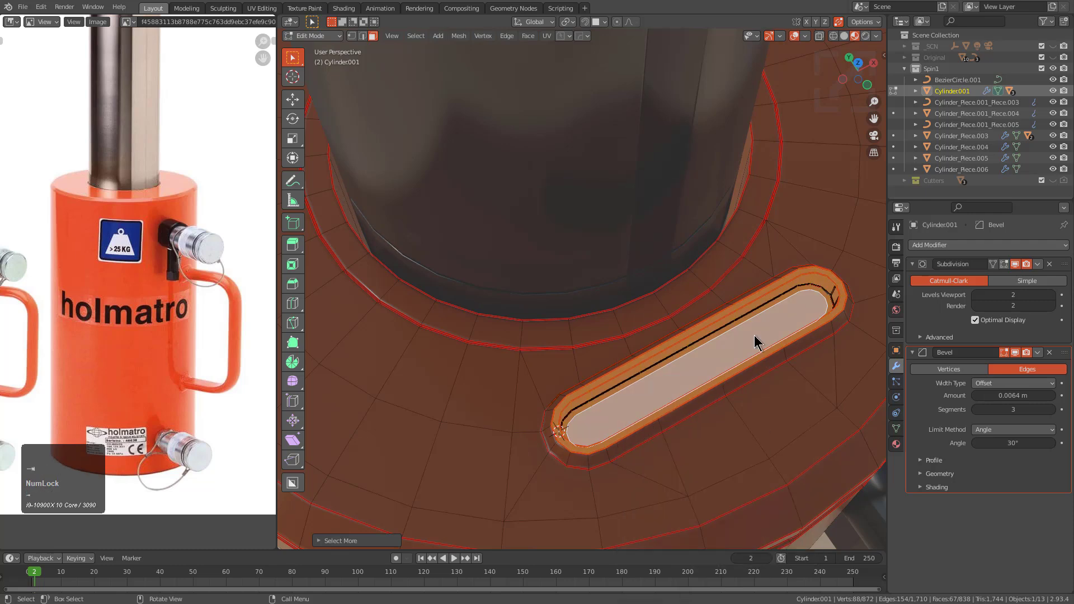
# - Try adding the top cap's linked chamfer and top face regions to the slot selection, and clear the selection
pyautogui.press('Tab')
pyautogui.keyDown('shift'); pyautogui.moveTo(754, 335); pyautogui.dragTo(703, 327, button='middle'); pyautogui.keyUp('shift')
pyautogui.scroll(-4, 633, 265)
pyautogui.moveTo(632, 265); pyautogui.dragTo(611, 241, button='middle')
pyautogui.scroll(2, 633, 274)
pyautogui.press('Tab')
pyautogui.moveTo(592, 277); pyautogui.dragTo(603, 272, button='middle')
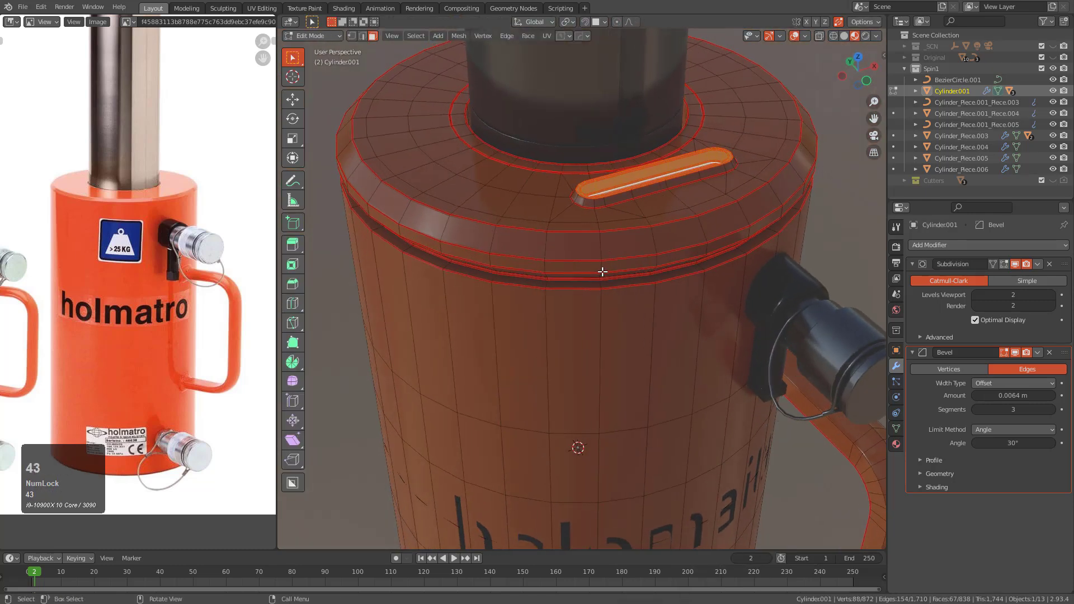
pyautogui.press('l')
pyautogui.press('l')
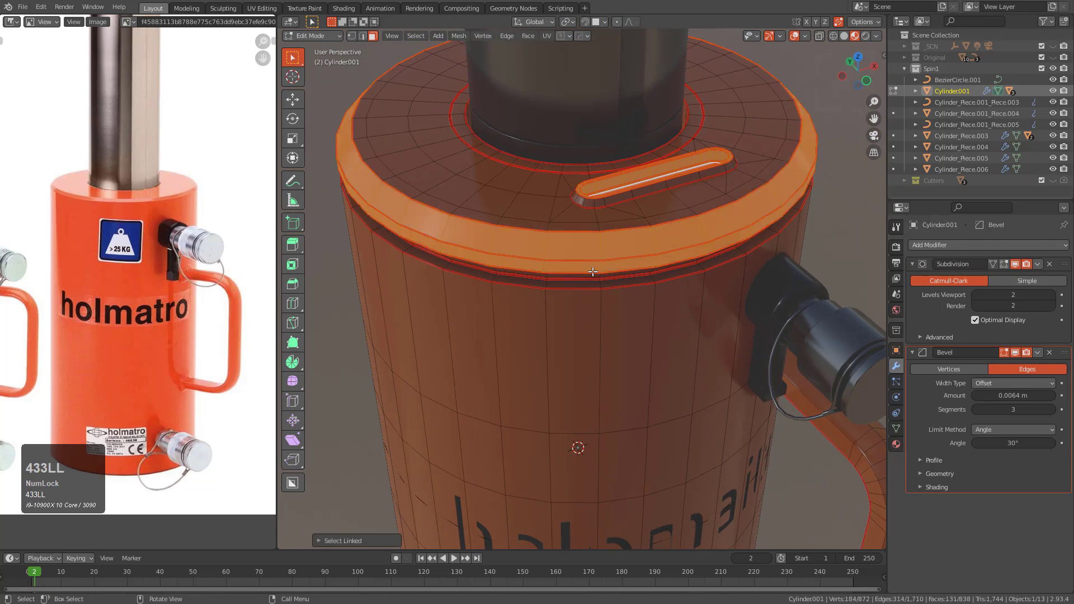
pyautogui.press('l')
pyautogui.moveTo(544, 183); pyautogui.dragTo(556, 221, button='middle')
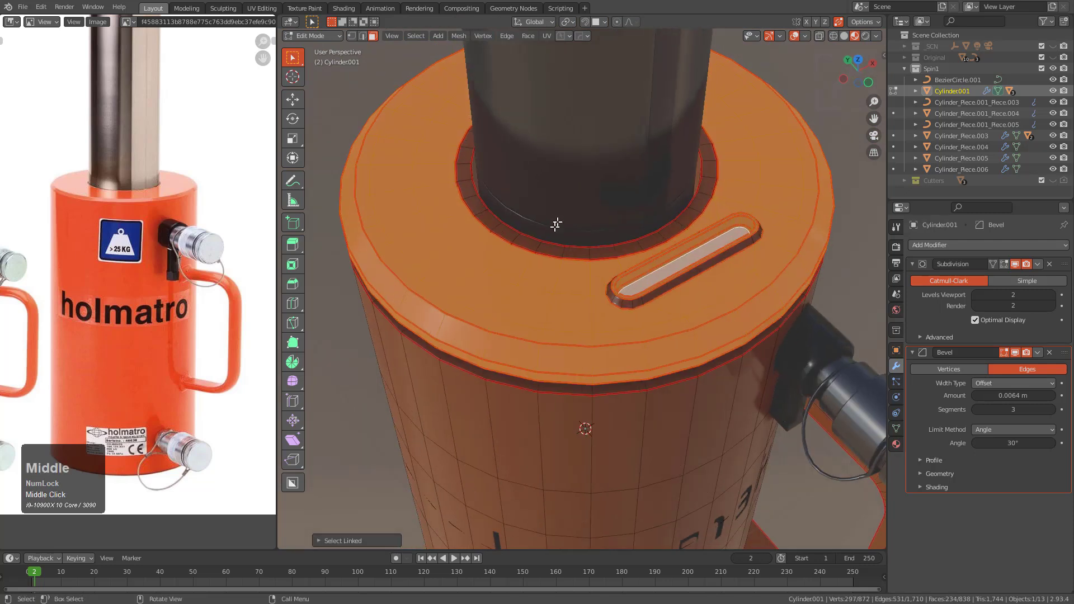
pyautogui.hotkey('alt', 'a')
# - Select the body's top cap regions, including the inner ring, top face, slot border and chamfer, and assign them Material.004
pyautogui.press('l')
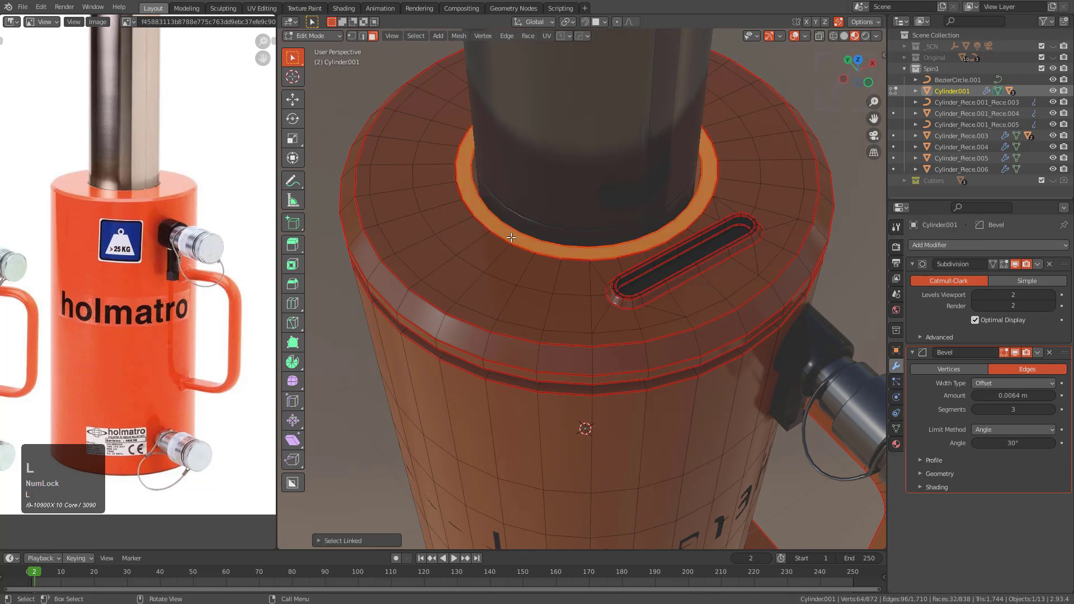
pyautogui.press('l')
pyautogui.moveTo(529, 286); pyautogui.dragTo(594, 270, button='middle')
pyautogui.press('l')
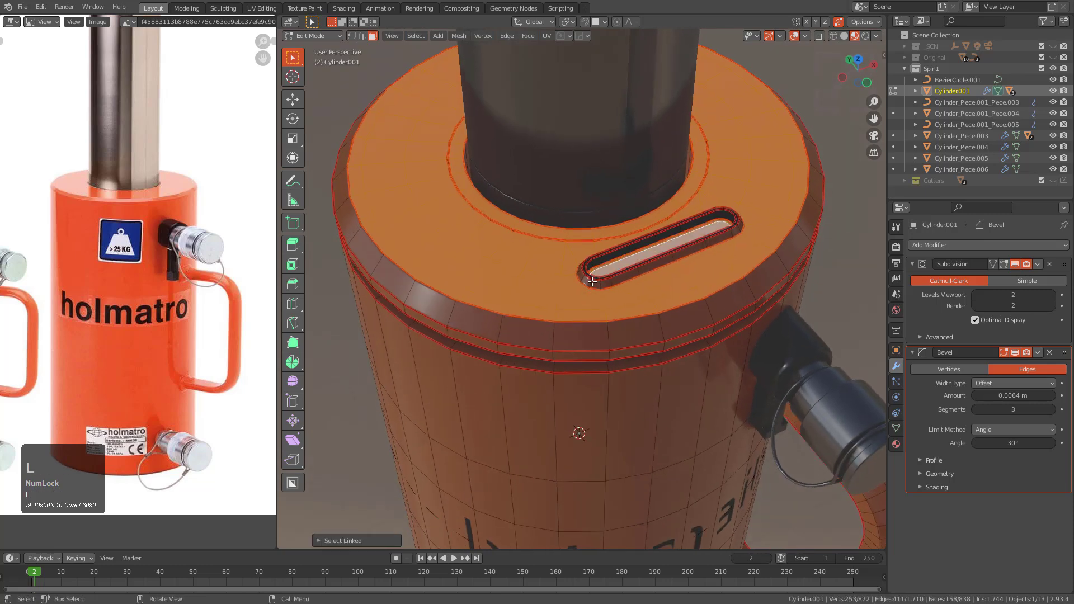
pyautogui.press('l')
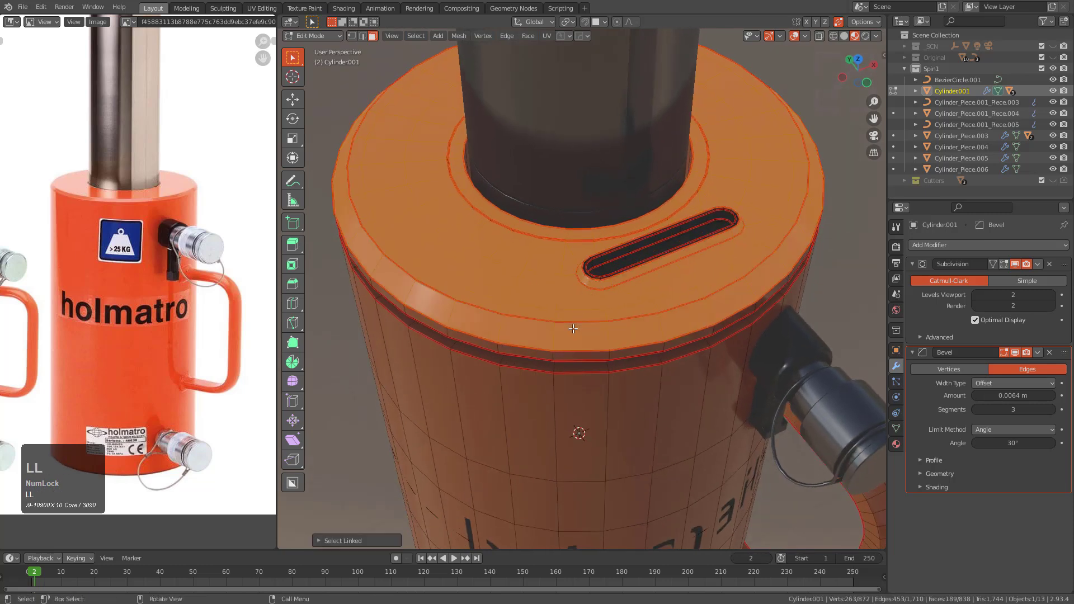
pyautogui.moveTo(561, 355); pyautogui.dragTo(668, 335, button='middle')
pyautogui.scroll(2, 566, 330)
pyautogui.press('l')
pyautogui.press('q')
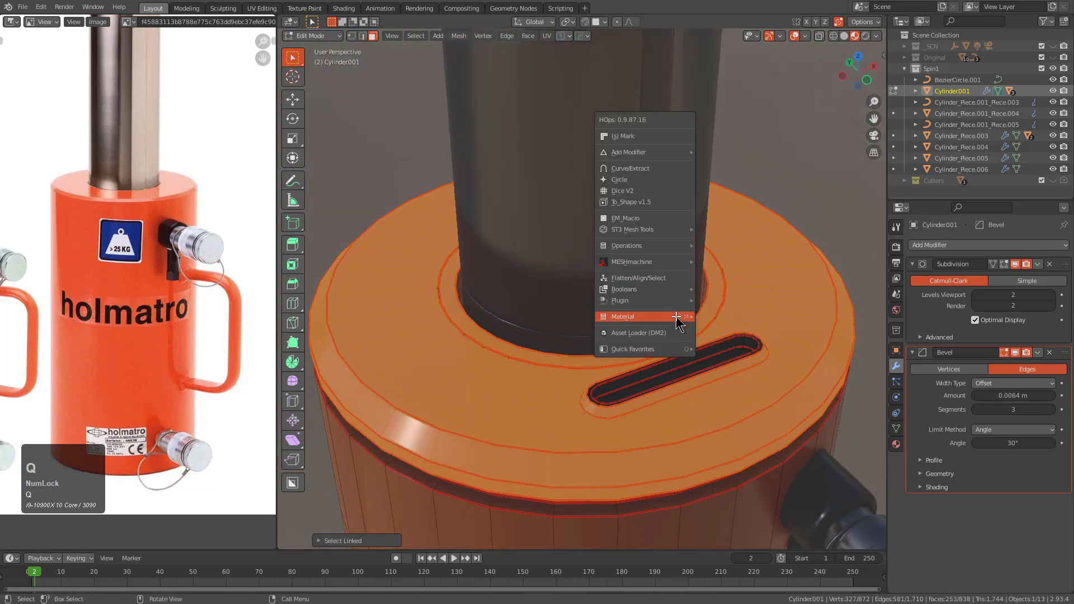
pyautogui.moveTo(672, 321)
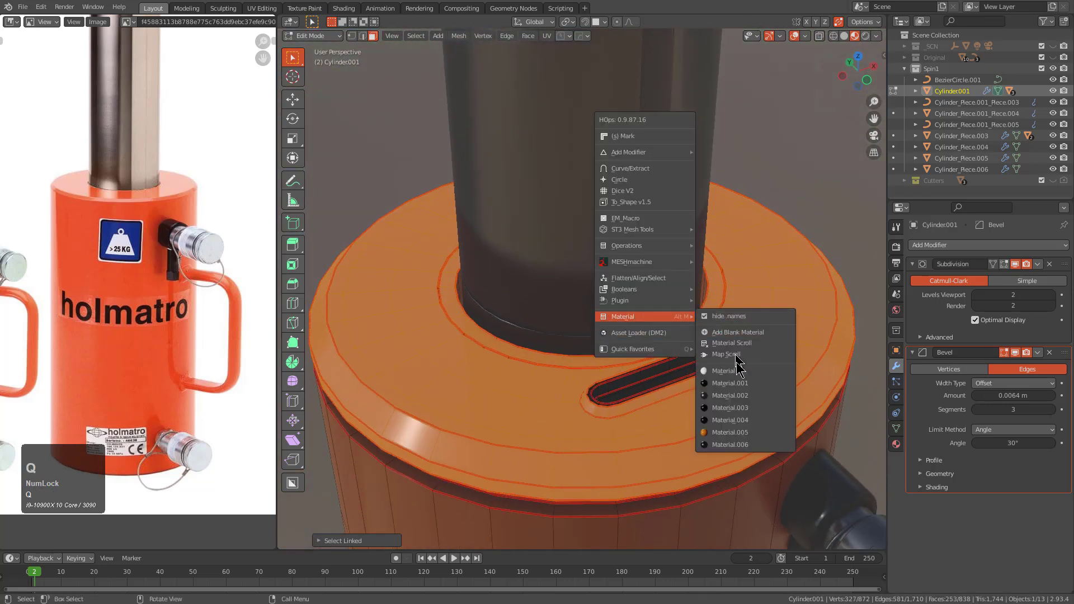
pyautogui.click(734, 421)
pyautogui.press('Tab')
# - Compare the Original and Spin1 versions of the cylinder by repeatedly switching between their collections
pyautogui.moveTo(712, 355); pyautogui.dragTo(636, 391, button='middle')
pyautogui.scroll(-6, 633, 386)
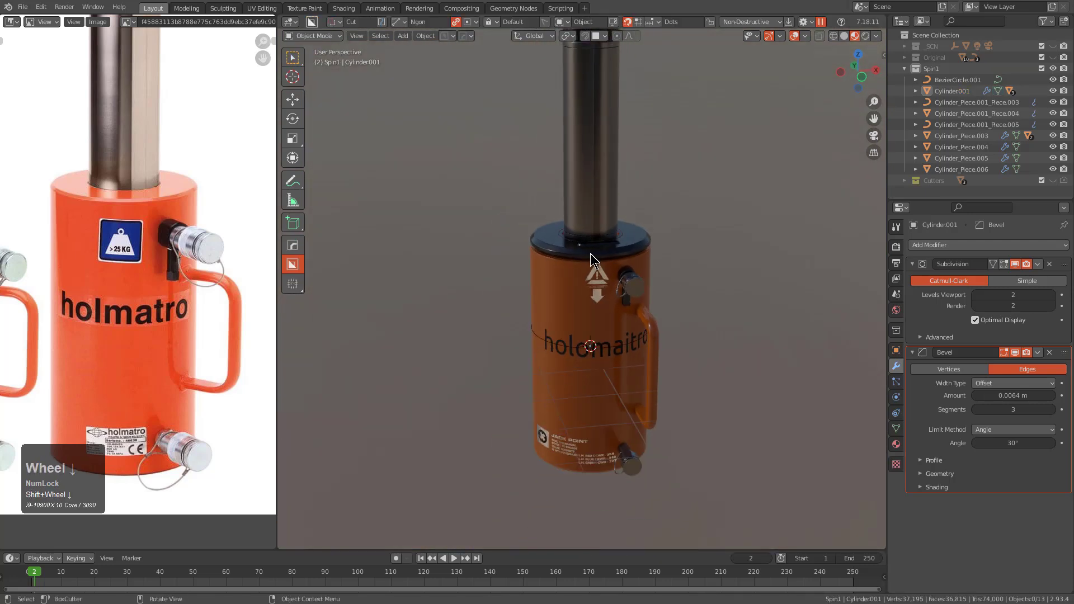
pyautogui.press('2')
pyautogui.press('3')
pyautogui.press('2')
pyautogui.press('3')
pyautogui.press('2')
pyautogui.press('3')
pyautogui.press('2')
pyautogui.press('3')
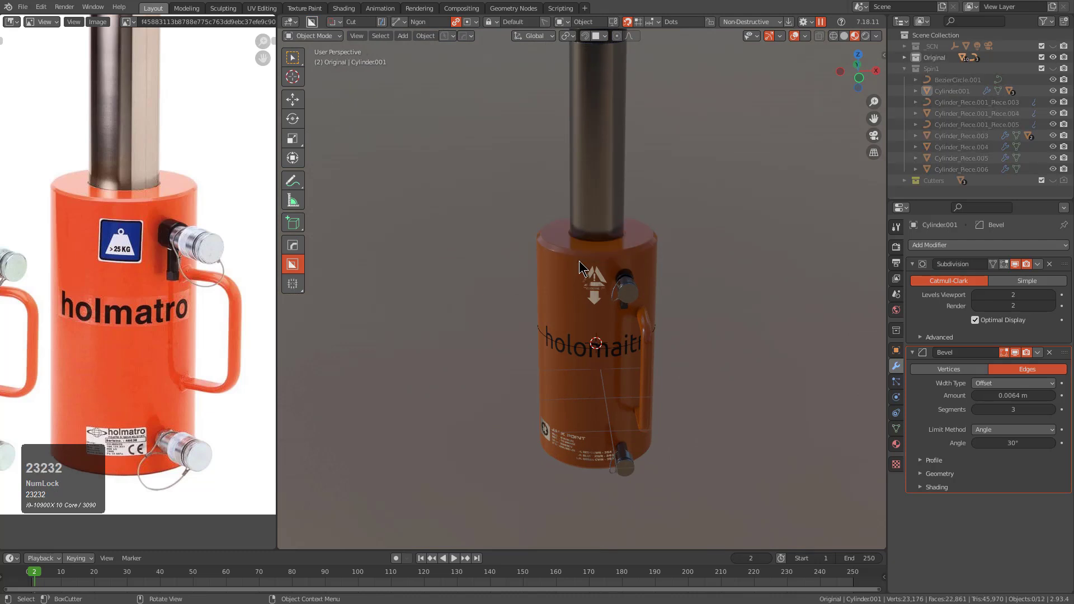
# - Check the dark top cap up close and switch from BoxCutter back to the Select Box tool
pyautogui.moveTo(580, 268); pyautogui.dragTo(683, 360, button='middle')
pyautogui.scroll(-3, 634, 309)
pyautogui.scroll(4, 567, 236)
pyautogui.press('KP_1')
pyautogui.press('KP_3')
pyautogui.scroll(6, 638, 249)
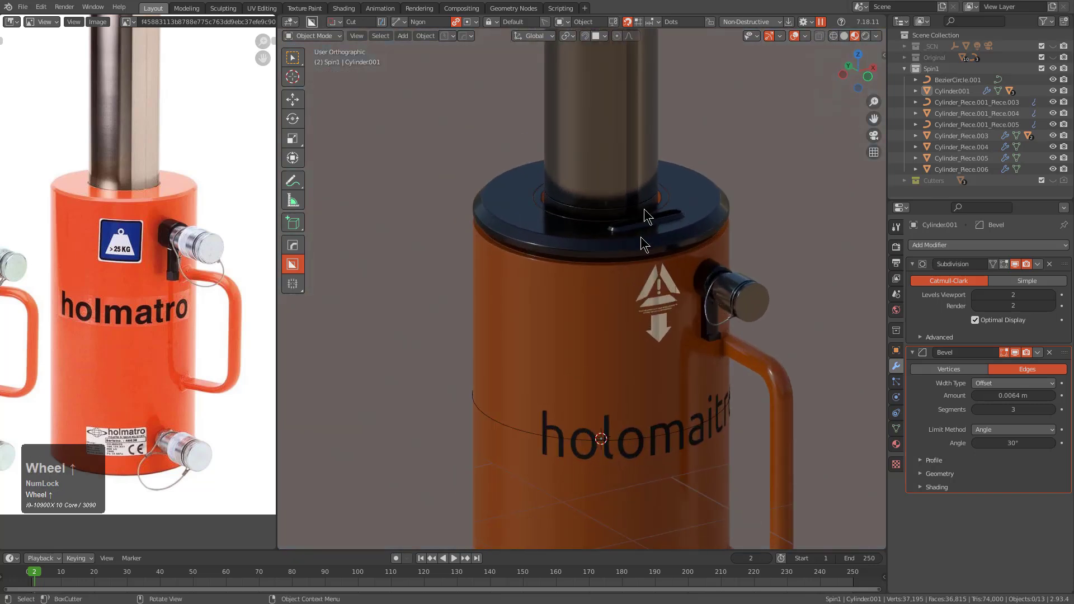
pyautogui.press('d')
pyautogui.press('w')
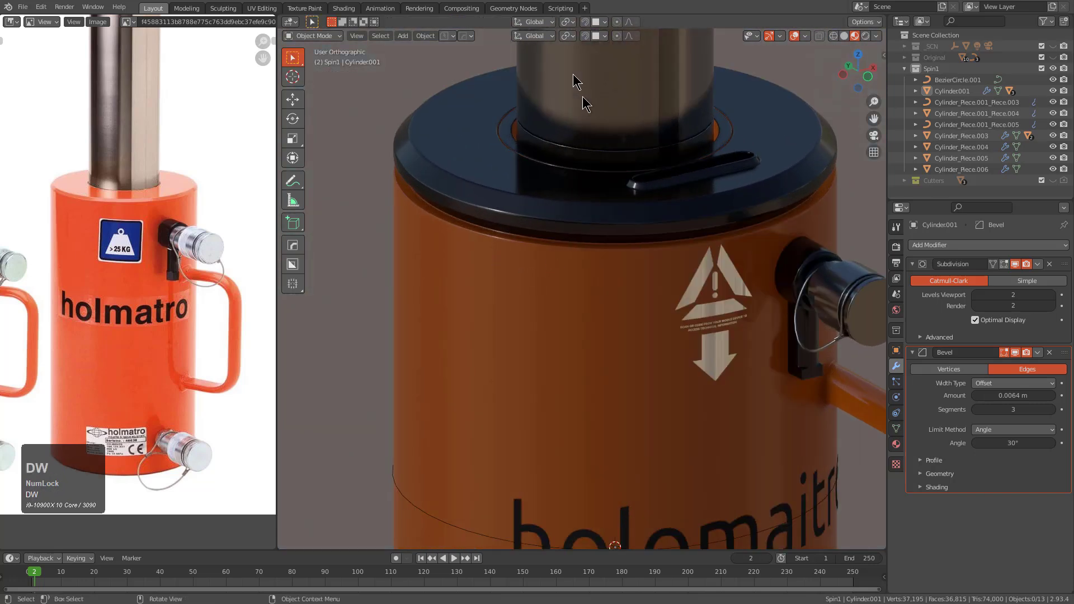
# - Insert the MRRadTools 018 screw decal on the cylinder body just below the top cap, scale it down and position it
pyautogui.press('d')
pyautogui.click(449, 353)
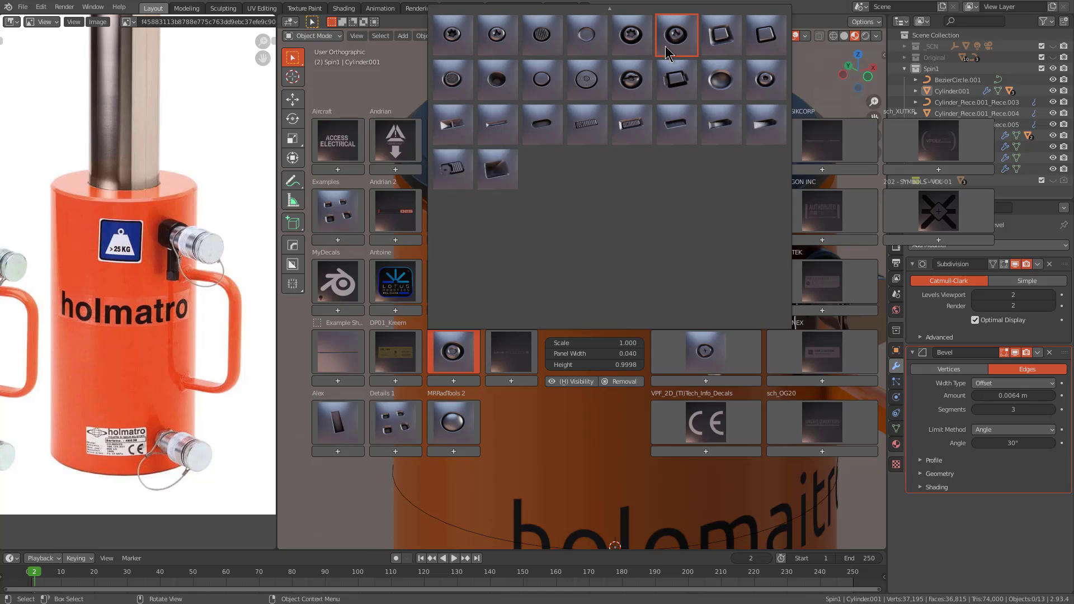
pyautogui.click(495, 36)
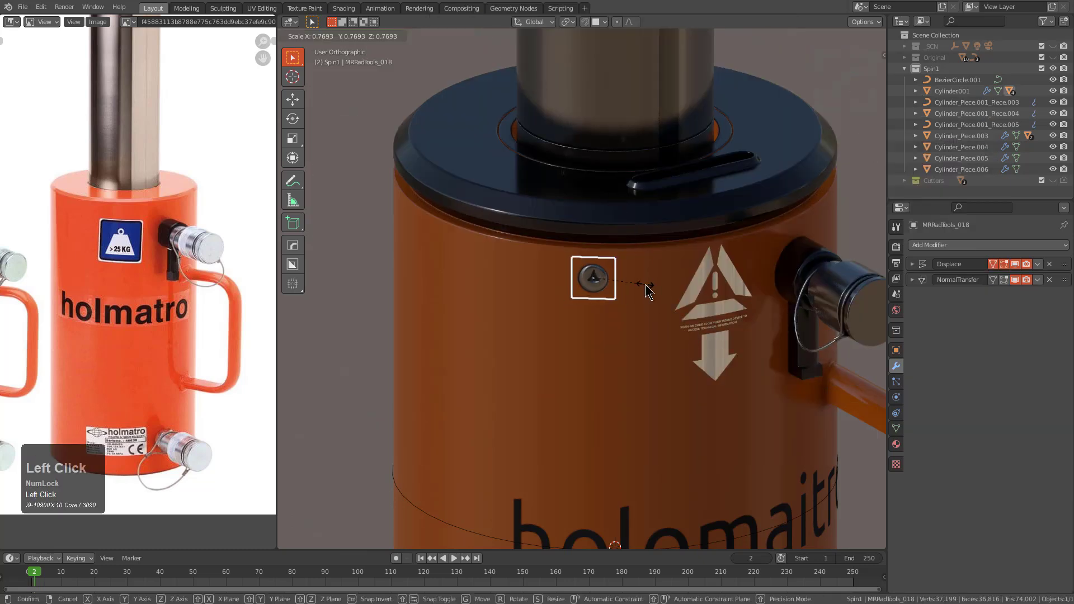
pyautogui.scroll(3, 590, 281)
pyautogui.press('g')
pyautogui.keyDown('ctrl'); pyautogui.click(588, 280); pyautogui.keyUp('ctrl')
# - Project the screw decal onto the curved surface of the cylinder body with DECALmachine
pyautogui.keyDown('shift'); pyautogui.click(645, 274); pyautogui.keyUp('shift')
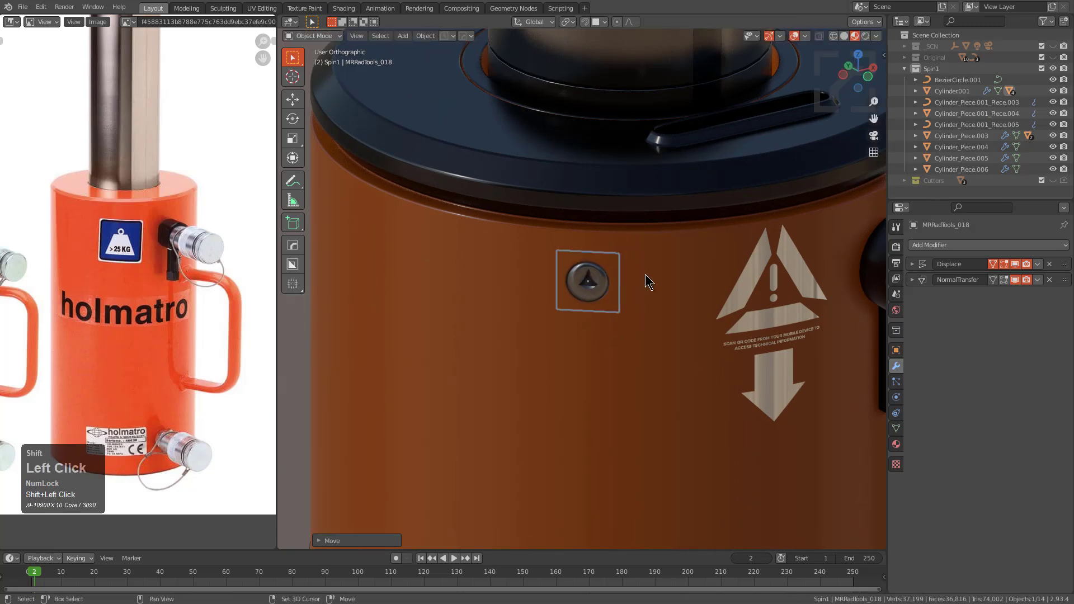
pyautogui.press('d')
pyautogui.keyDown('shift'); pyautogui.click(607, 193); pyautogui.keyUp('shift')
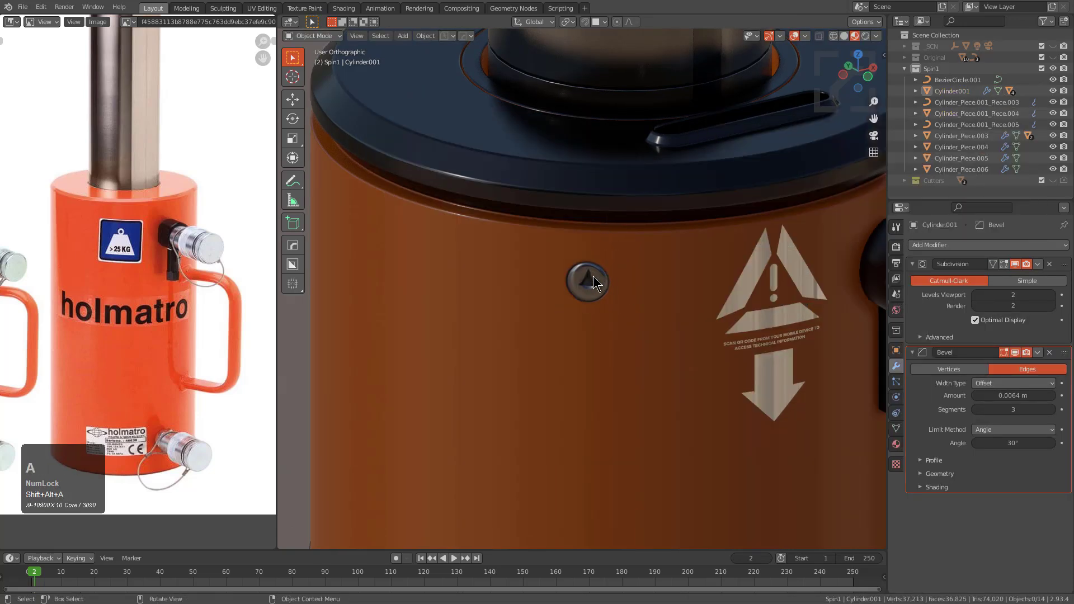
# - Mirror the projected screw decal along X across the cylinder body with the HardOps mirror, and switch the view to perspective
pyautogui.scroll(-3, 593, 276)
pyautogui.click(582, 386)
pyautogui.hotkey('alt', 'x')
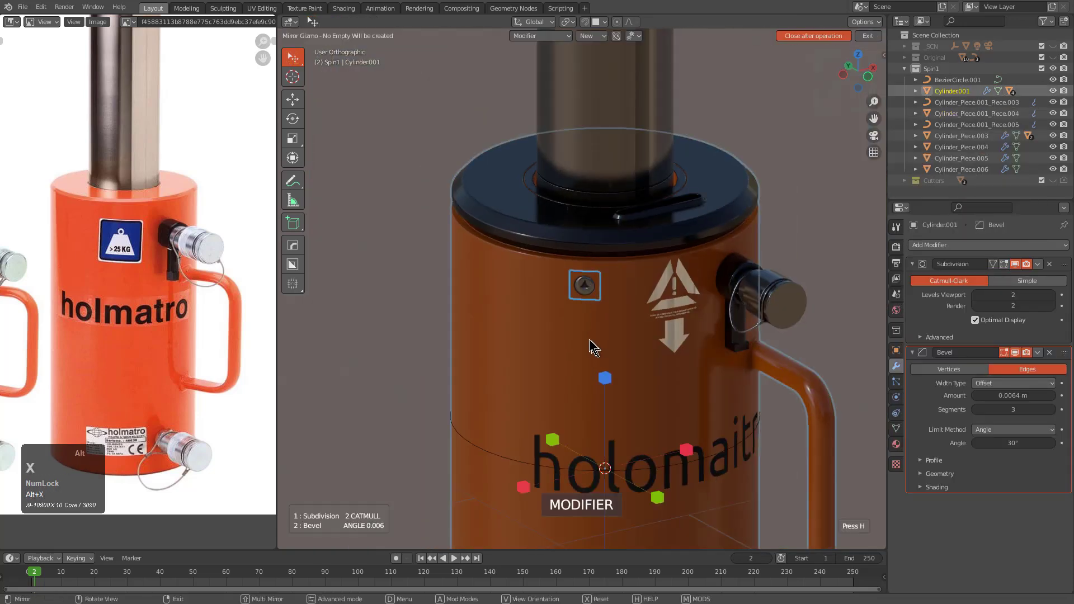
pyautogui.click(524, 485)
pyautogui.moveTo(529, 482); pyautogui.dragTo(632, 271, button='middle')
pyautogui.press('KP_Enter')
pyautogui.press('KP_5')
pyautogui.scroll(-2, 586, 271)
pyautogui.keyDown('shift'); pyautogui.moveTo(632, 271); pyautogui.dragTo(591, 236, button='middle'); pyautogui.keyUp('shift')
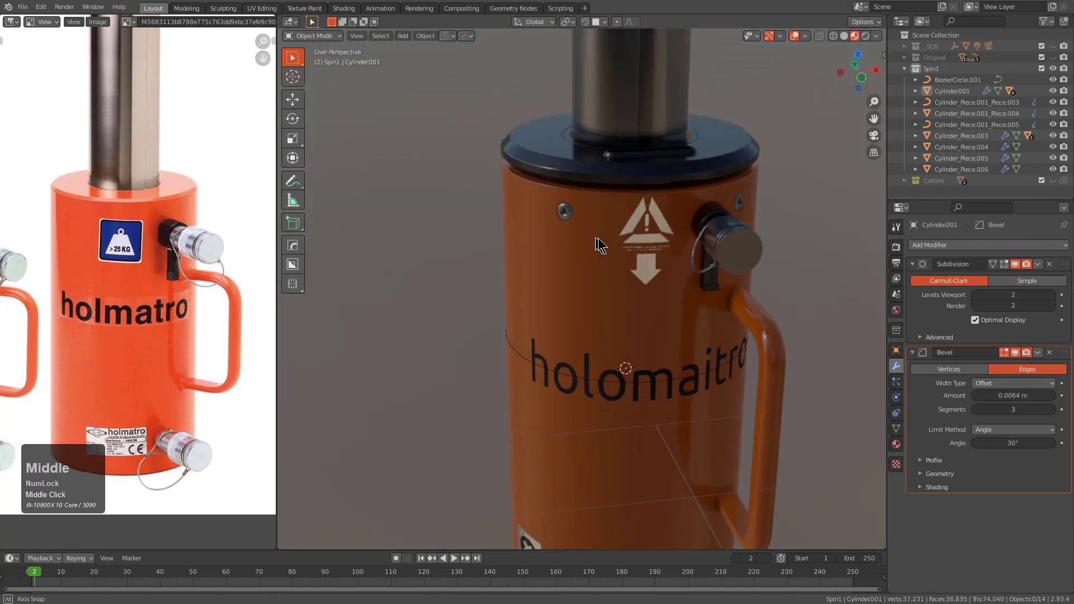
# - Adjust the transform pivot and duplicate the mirrored screw decal in place
pyautogui.scroll(1, 591, 235)
pyautogui.click(564, 189)
pyautogui.moveTo(564, 189); pyautogui.dragTo(570, 204, button='middle')
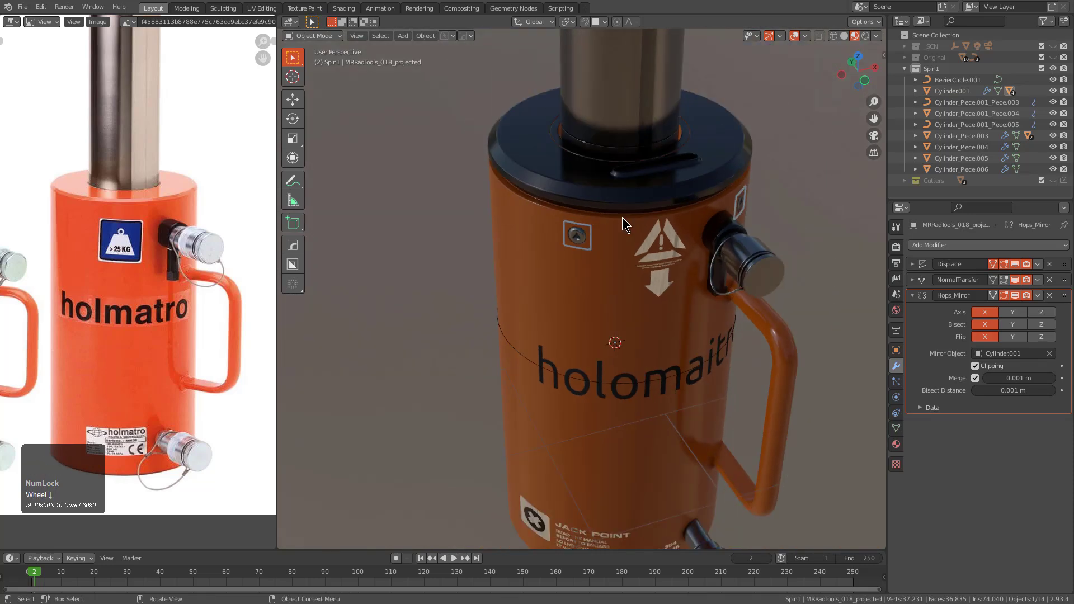
pyautogui.press('.')
pyautogui.click(696, 219)
pyautogui.hotkey('shift', 'd')
pyautogui.rightClick(643, 254)
# - Unlock the duplicated screw decal's location and rotation, and rotate it about -39° around global Z
pyautogui.scroll(1, 648, 250)
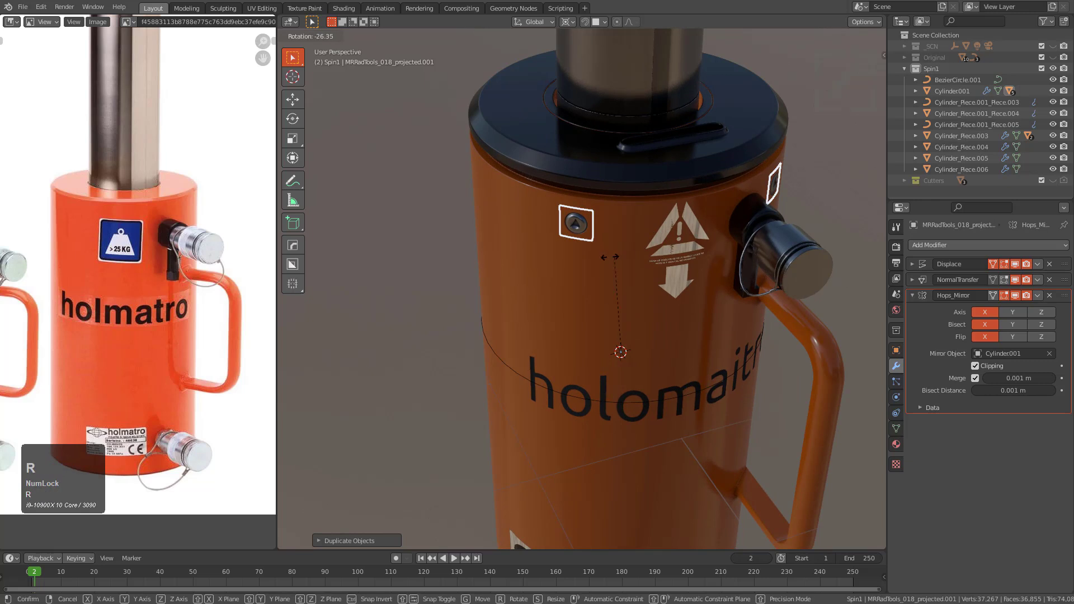
pyautogui.click(897, 351)
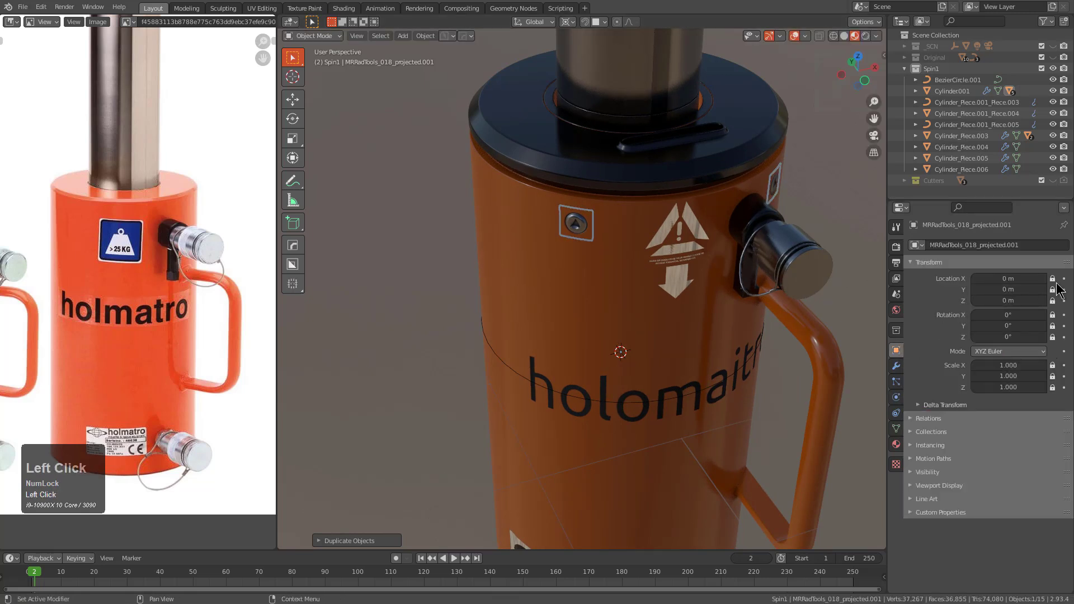
pyautogui.press('r')
pyautogui.press('z')
pyautogui.rightClick(731, 311)
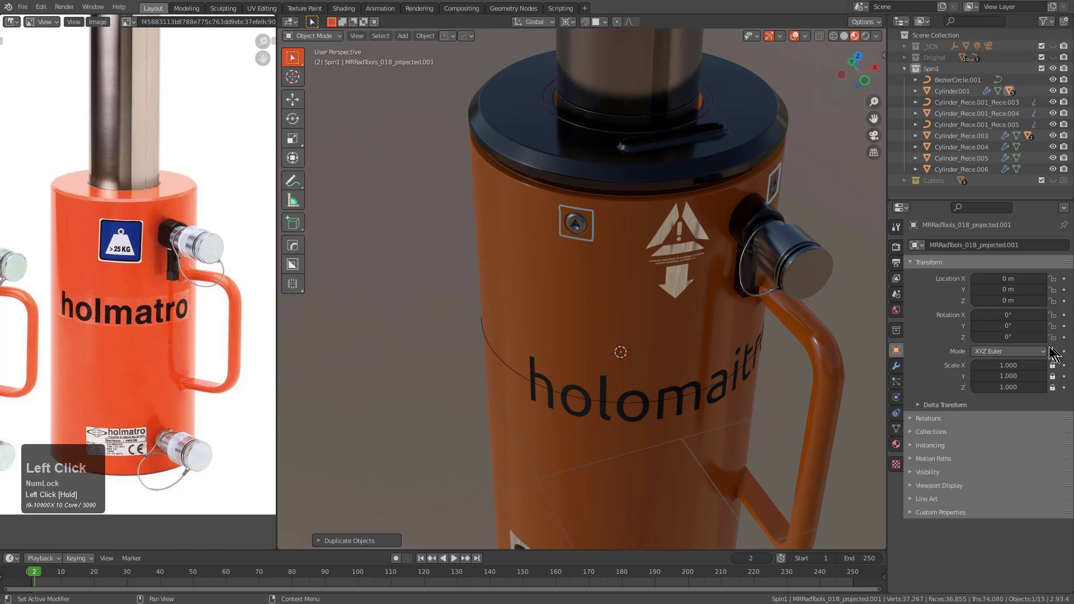
pyautogui.press('r')
pyautogui.press('z')
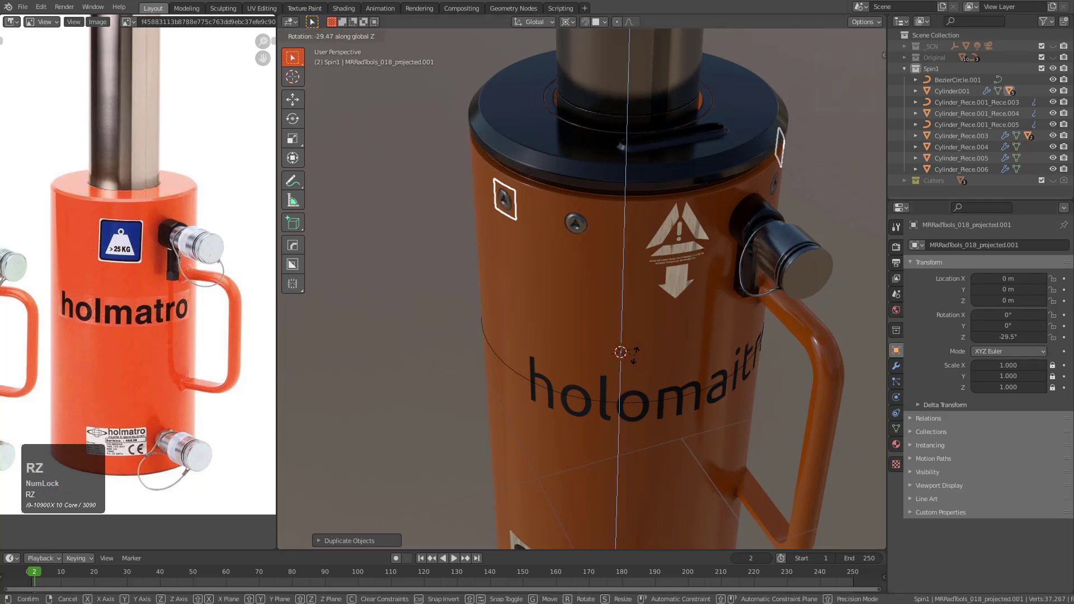
pyautogui.click(602, 427)
# - Try adjusting the height of the rotated screw decal with Adjust Decal, and clear the selection
pyautogui.scroll(5, 532, 263)
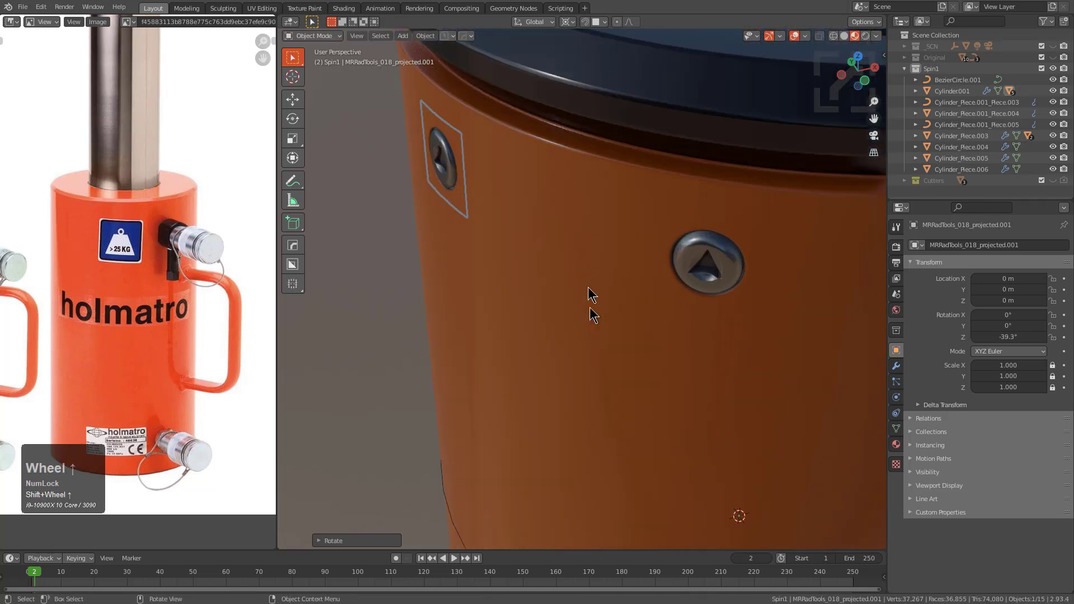
pyautogui.press('d')
pyautogui.click(504, 167)
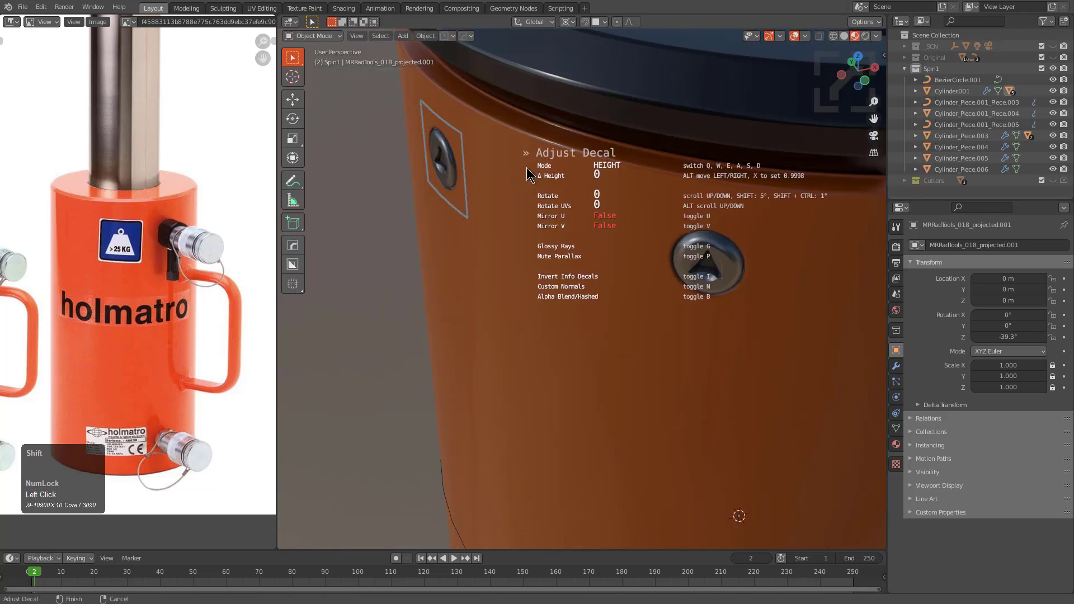
pyautogui.click(565, 187)
pyautogui.moveTo(565, 187); pyautogui.dragTo(565, 160, button='middle')
pyautogui.scroll(2, 565, 160)
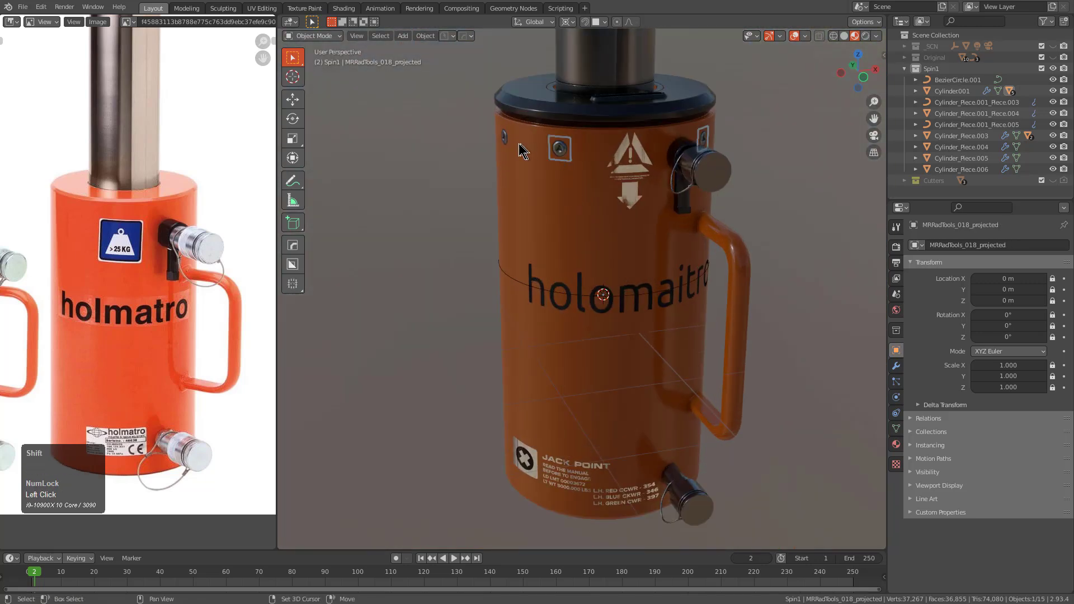
pyautogui.click(500, 139)
pyautogui.moveTo(499, 140); pyautogui.dragTo(571, 158, button='middle')
pyautogui.hotkey('alt', 'a')
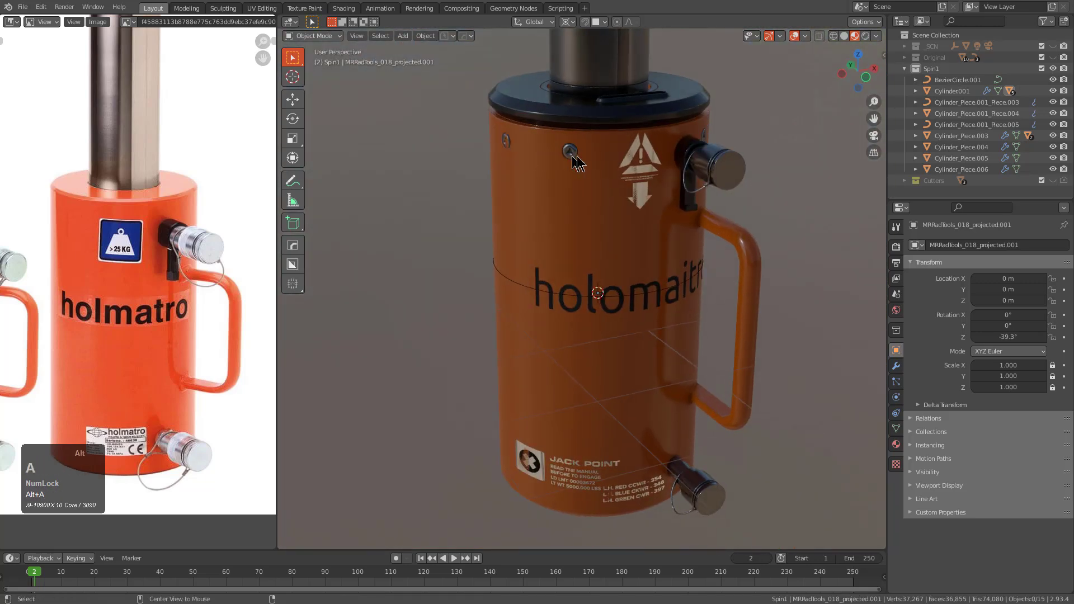
# - Set the Displace strength of the rotated screw decal to 14.6 and that of the original screw decal to 15.7
pyautogui.scroll(3, 507, 169)
pyautogui.click(491, 95)
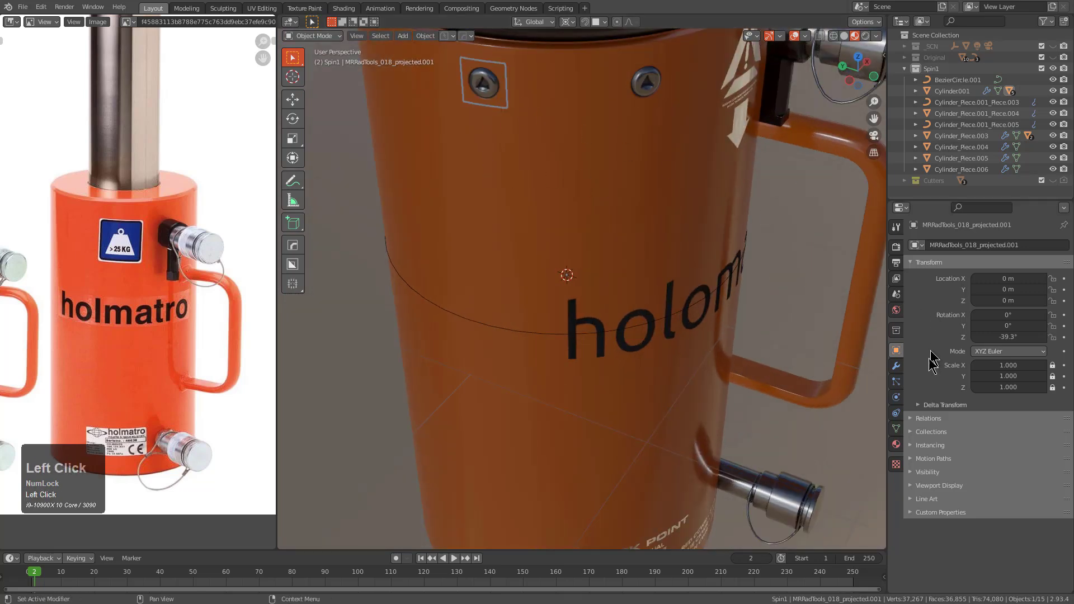
pyautogui.click(895, 367)
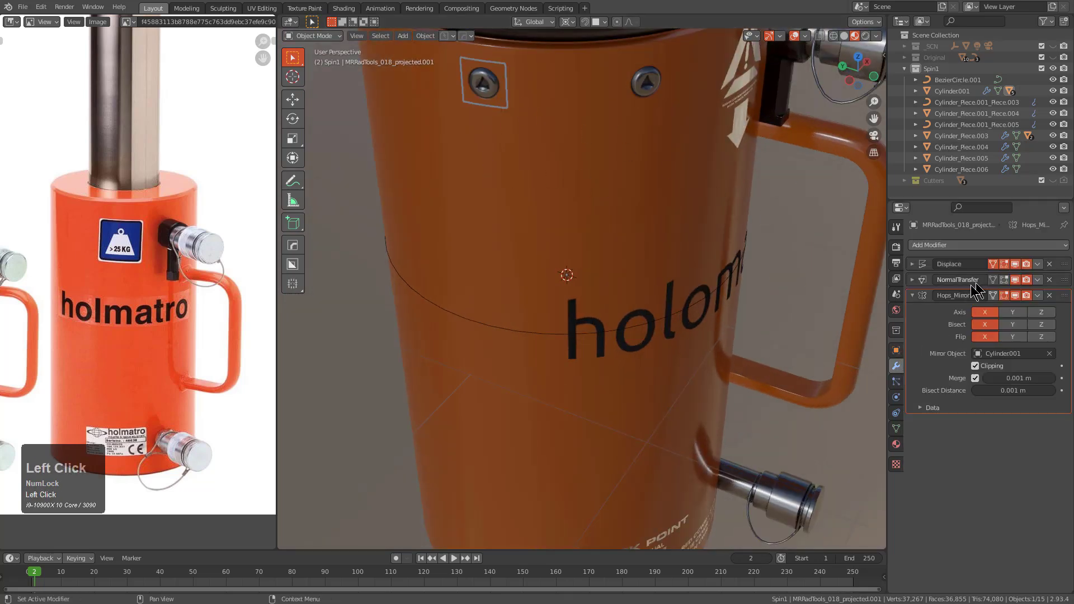
pyautogui.click(913, 265)
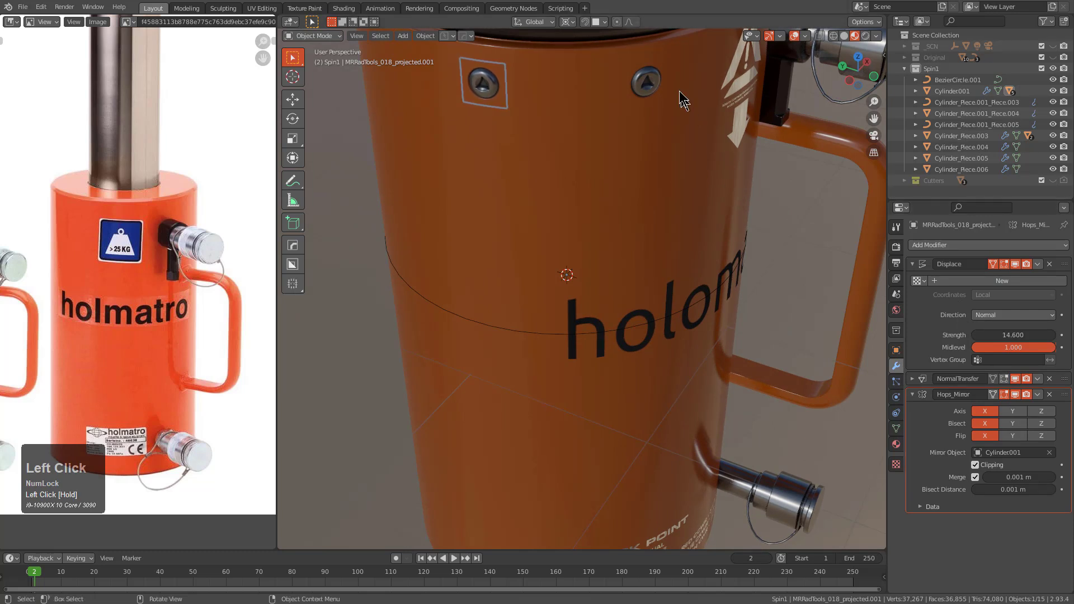
pyautogui.click(657, 77)
pyautogui.click(913, 264)
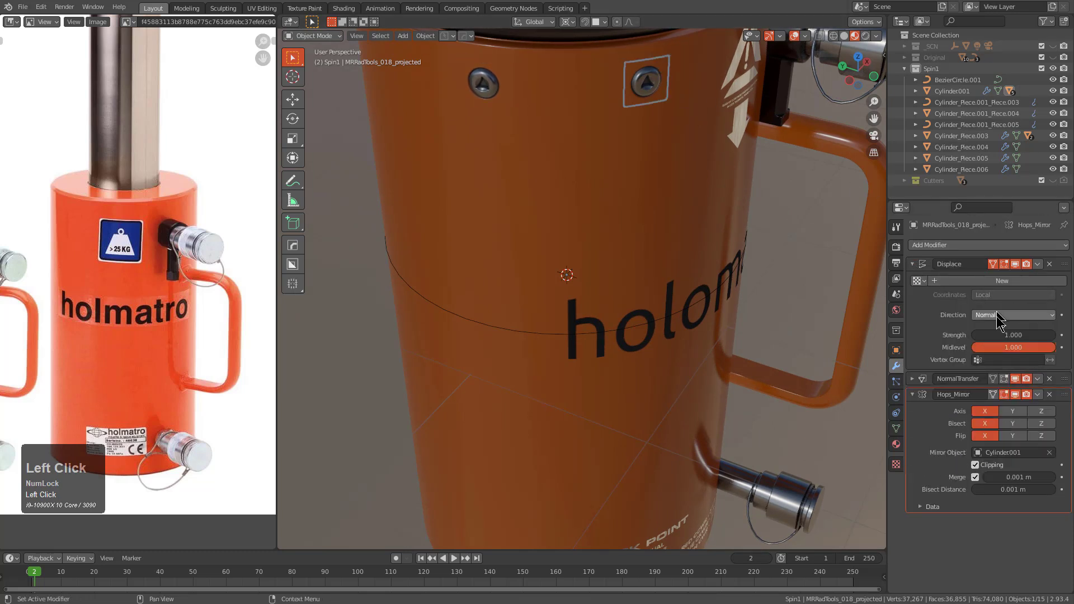
# - Duplicate both upper screw decals in place and clear the selection
pyautogui.keyDown('shift'); pyautogui.click(488, 80); pyautogui.keyUp('shift')
pyautogui.keyDown('shift'); pyautogui.click(657, 82); pyautogui.keyUp('shift')
pyautogui.moveTo(657, 82); pyautogui.dragTo(609, 155, button='middle')
pyautogui.hotkey('shift', 'd')
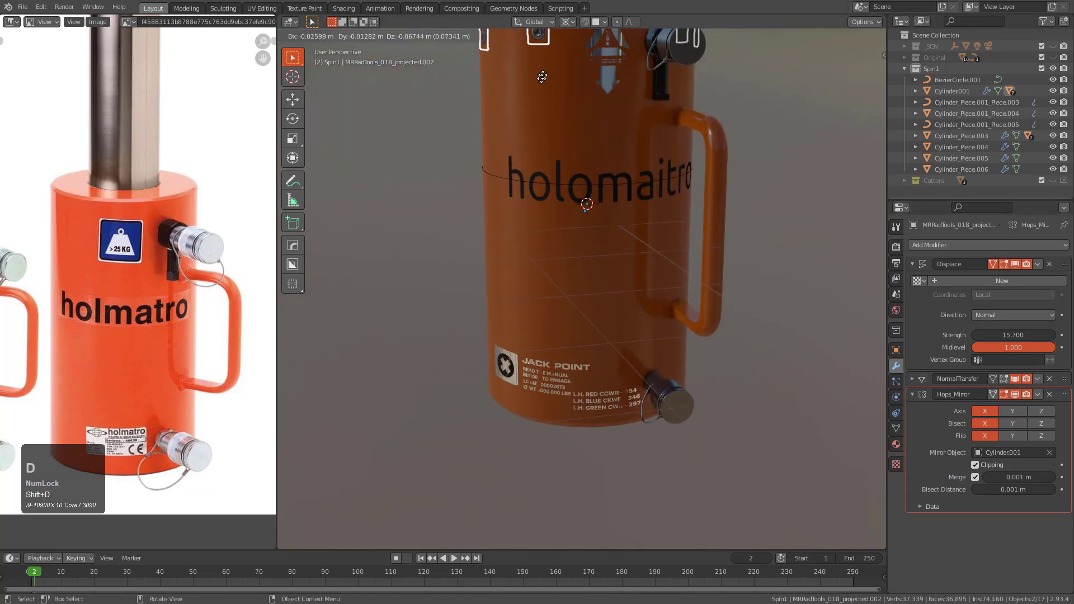
pyautogui.rightClick(564, 263)
pyautogui.keyDown('shift'); pyautogui.moveTo(550, 180); pyautogui.dragTo(583, 352, button='middle'); pyautogui.keyUp('shift')
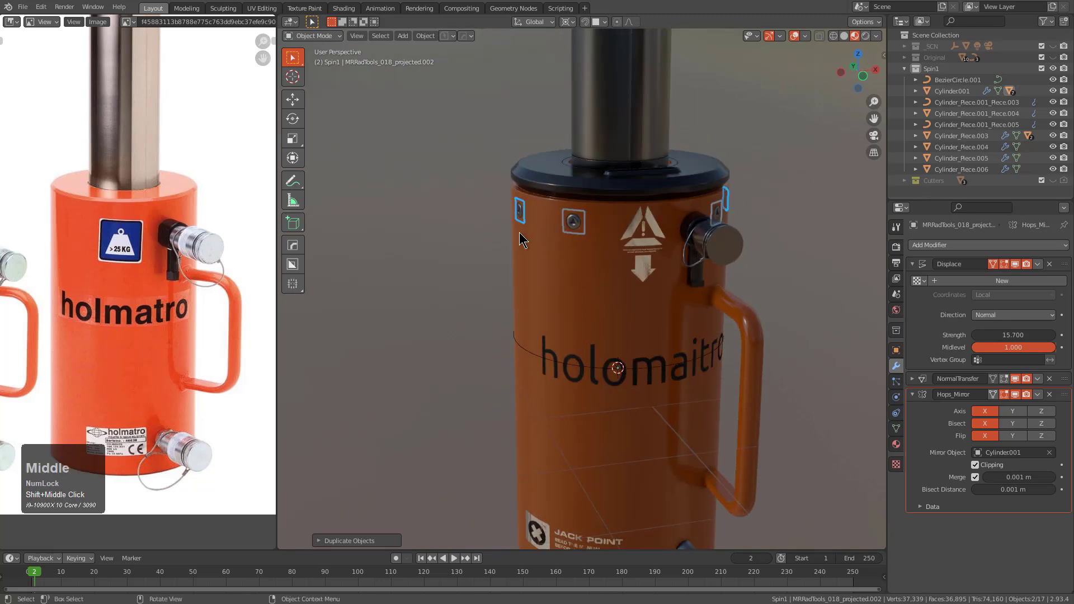
pyautogui.hotkey('alt', 'a')
# - Duplicate the rotated screw decal straight down along Z to the base of the cylinder, below the Jack Point label
pyautogui.keyDown('shift'); pyautogui.moveTo(542, 267); pyautogui.dragTo(541, 129, button='middle'); pyautogui.keyUp('shift')
pyautogui.hotkey('shift', 'd')
pyautogui.press('z')
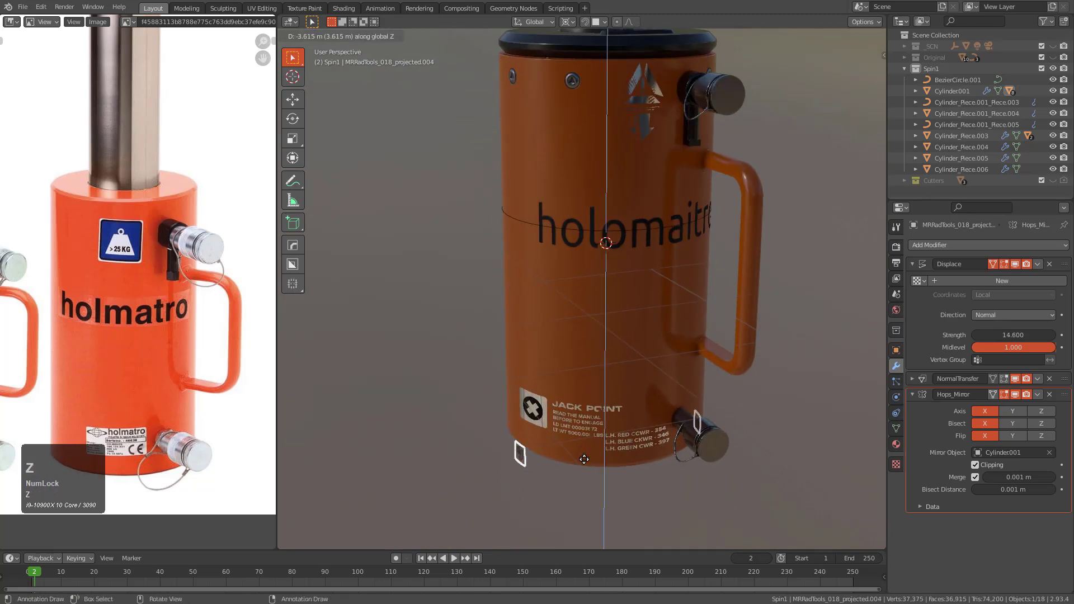
pyautogui.click(590, 437)
pyautogui.keyDown('shift'); pyautogui.moveTo(590, 437); pyautogui.dragTo(569, 384, button='middle'); pyautogui.keyUp('shift')
pyautogui.scroll(3, 560, 358)
# - Duplicate the lower screw decal and rotate the copy around global Z to the front of the base
pyautogui.hotkey('shift', 'd')
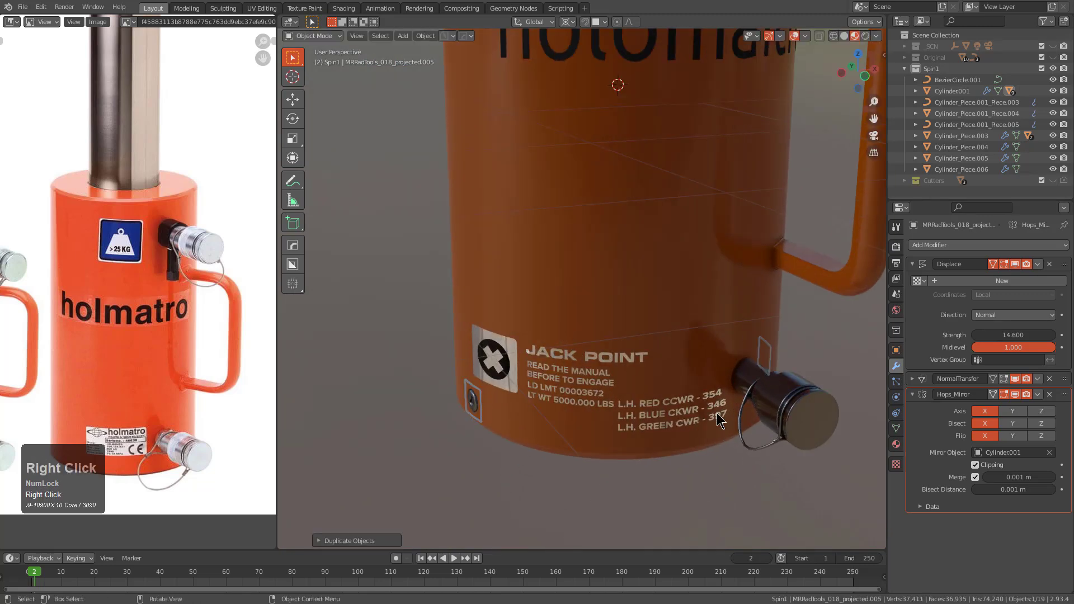
pyautogui.press('r')
pyautogui.press('z')
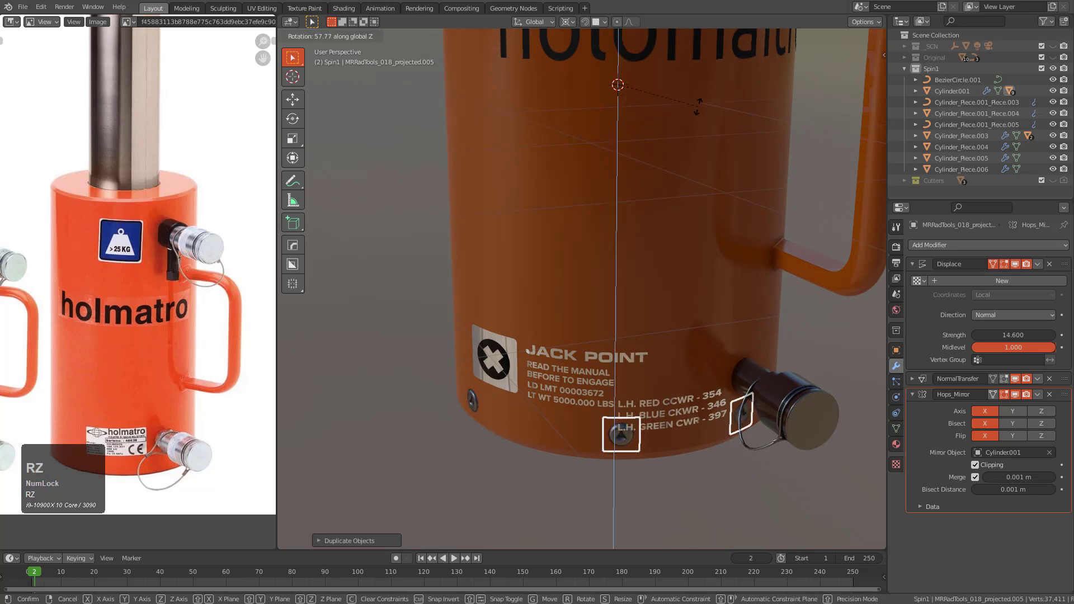
pyautogui.click(679, 124)
pyautogui.hotkey('alt', 'a')
pyautogui.moveTo(695, 244); pyautogui.dragTo(670, 253, button='middle')
pyautogui.scroll(-1, 671, 253)
pyautogui.scroll(-3, 670, 253)
pyautogui.keyDown('shift'); pyautogui.moveTo(620, 162); pyautogui.dragTo(622, 242, button='middle'); pyautogui.keyUp('shift')
pyautogui.scroll(-1, 610, 293)
pyautogui.scroll(-1, 603, 222)
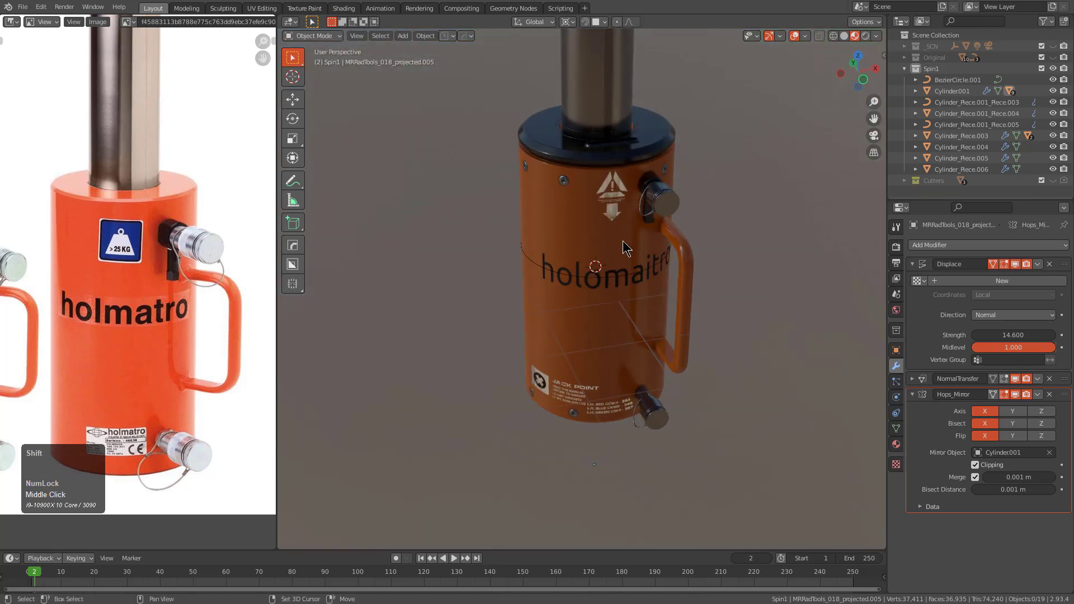
# - Add a cube and scale it into a wide, flattened block crossing the middle of the cylinder body around the logo
pyautogui.hotkey('shift', 'a')
pyautogui.click(602, 81)
pyautogui.click(667, 102)
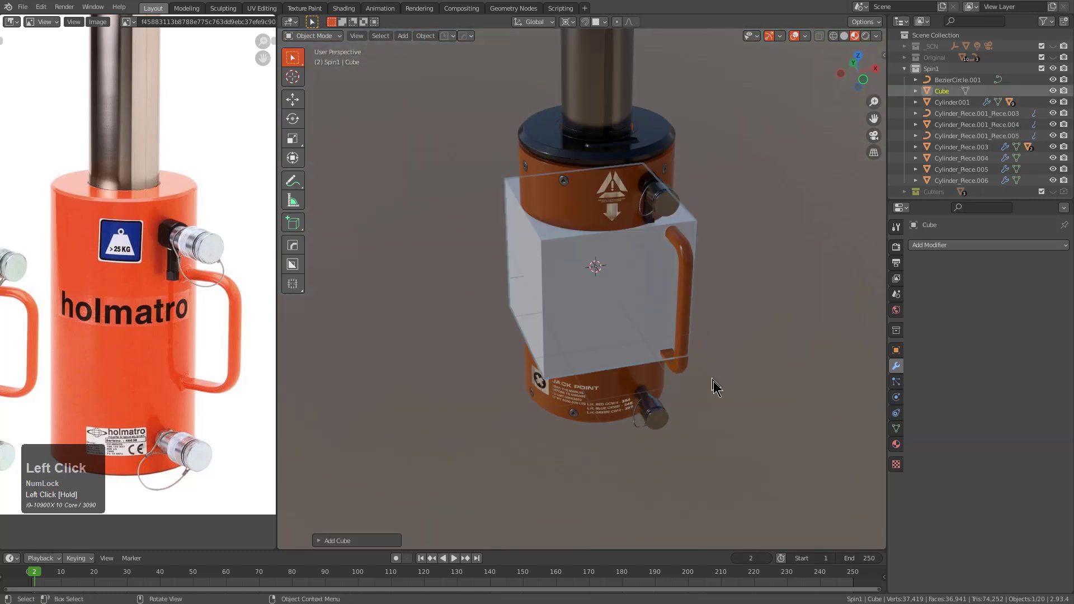
pyautogui.press('s')
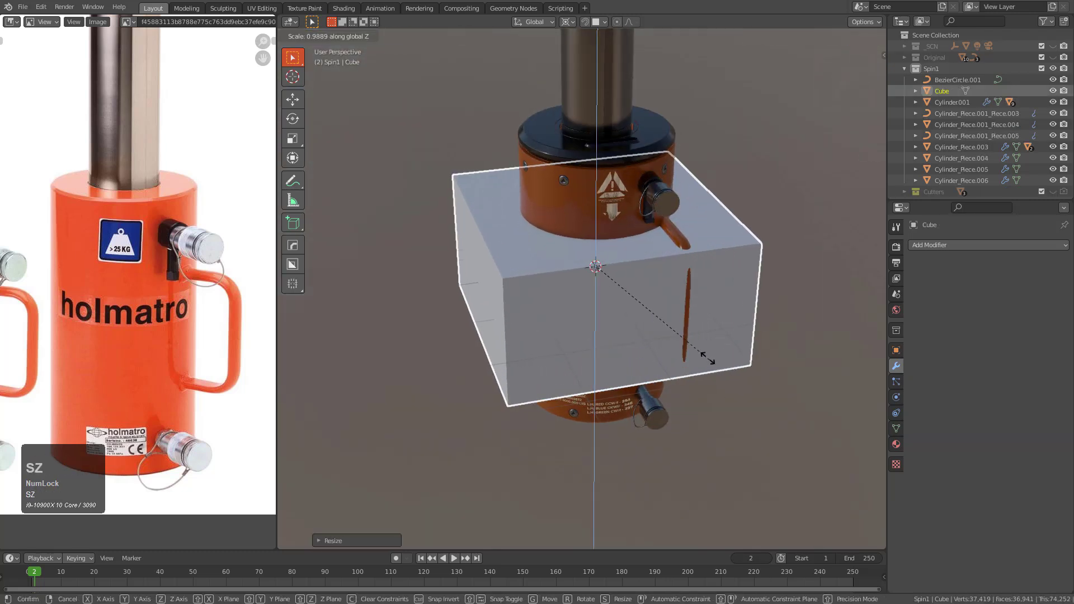
pyautogui.click(662, 318)
pyautogui.press('s')
pyautogui.click(695, 332)
pyautogui.scroll(2, 633, 326)
pyautogui.moveTo(633, 344); pyautogui.dragTo(740, 333, button='middle')
pyautogui.press('g')
pyautogui.click(647, 315)
# - Slice the cylinder body with the cube using DECALmachine to create panel line decals above and below the logo
pyautogui.keyDown('shift'); pyautogui.click(619, 186); pyautogui.keyUp('shift')
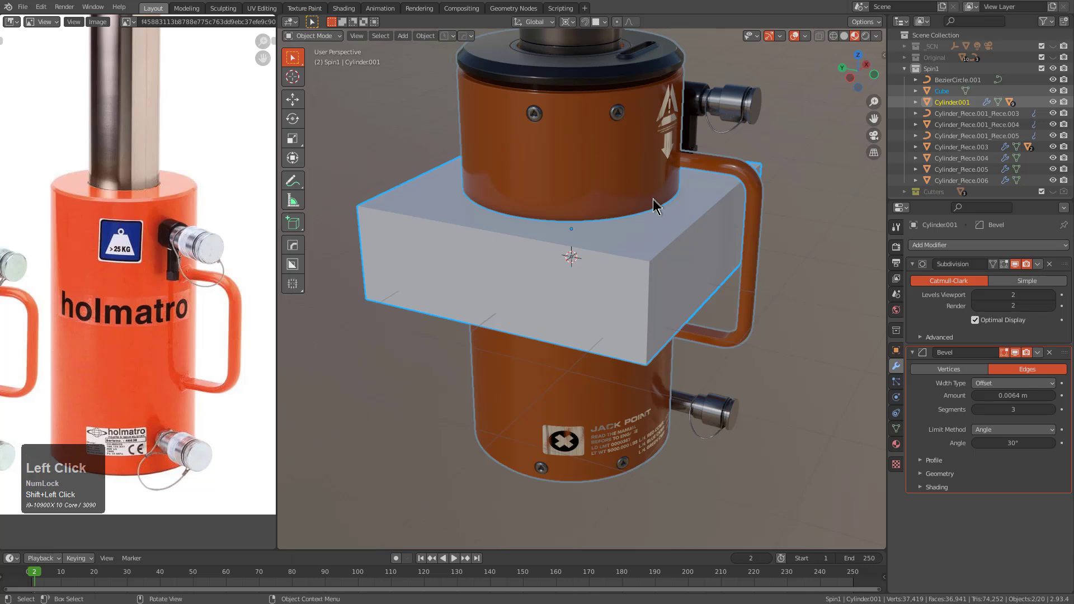
pyautogui.press('d')
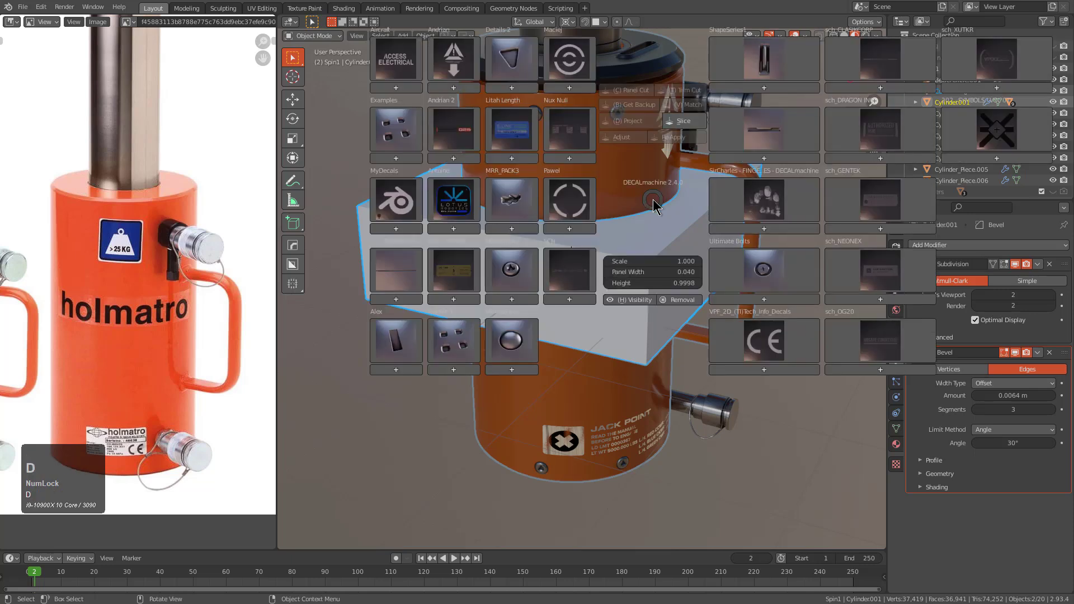
pyautogui.click(683, 122)
pyautogui.scroll(8, 631, 180)
pyautogui.hotkey('alt', 'a')
# - Set the Displace strength of the sliced panel line decal to 0.43
pyautogui.click(638, 226)
pyautogui.moveTo(637, 226); pyautogui.dragTo(803, 278, button='middle')
pyautogui.click(913, 264)
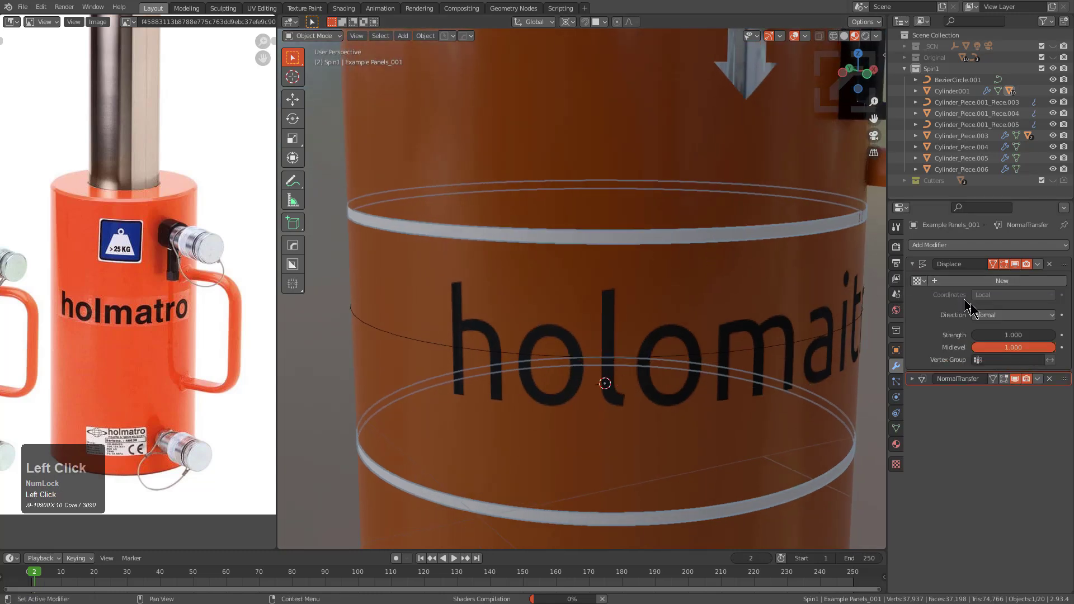
pyautogui.scroll(-3, 607, 279)
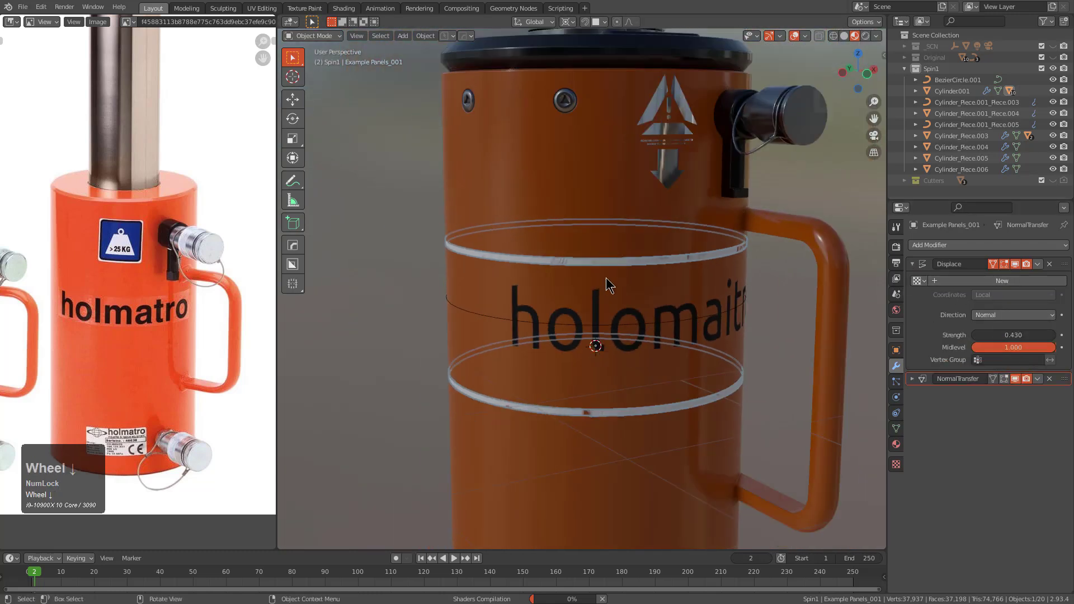
pyautogui.scroll(3, 622, 300)
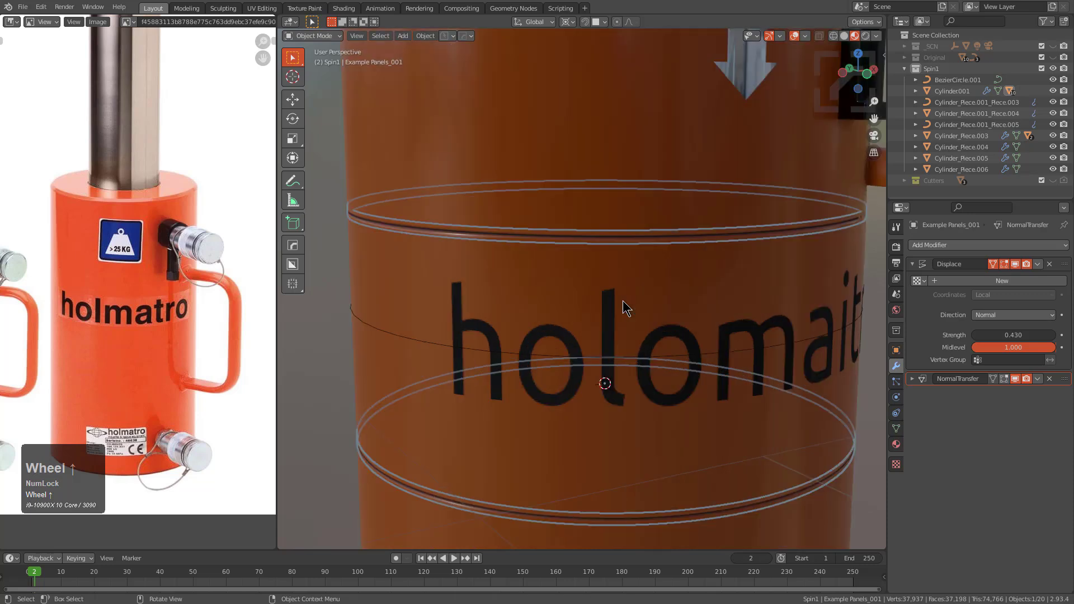
pyautogui.hotkey('alt', 'a')
pyautogui.moveTo(623, 305); pyautogui.dragTo(582, 165, button='middle')
pyautogui.scroll(-2, 606, 259)
pyautogui.scroll(-1, 637, 327)
pyautogui.scroll(2, 582, 163)
# - Try scaling down the mesh of the original upper screw decal in Edit Mode
pyautogui.click(582, 164)
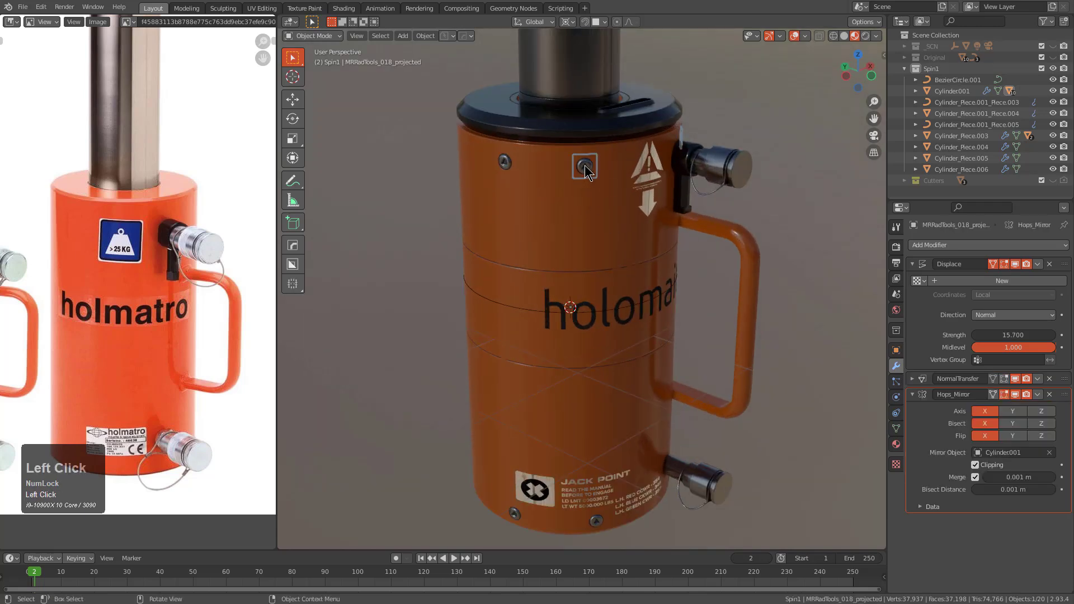
pyautogui.press('Tab')
pyautogui.scroll(2, 647, 177)
pyautogui.press('s')
pyautogui.press('d')
pyautogui.rightClick(635, 155)
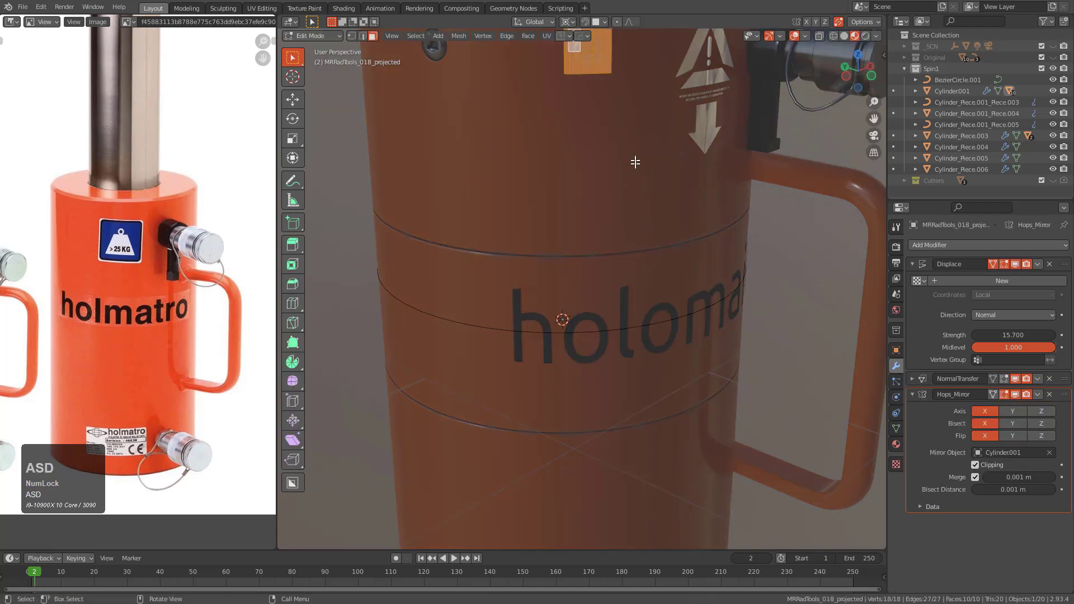
pyautogui.click(672, 179)
pyautogui.press('s')
pyautogui.click(636, 131)
pyautogui.moveTo(629, 141); pyautogui.dragTo(605, 170, button='middle')
# - Delete the selected overlapping screw decal and scale down the mesh of the remaining one at the same spot
pyautogui.press('Tab')
pyautogui.press('x')
pyautogui.click(649, 194)
pyautogui.click(547, 90)
pyautogui.press('Tab')
pyautogui.press('a')
pyautogui.press('s')
pyautogui.click(617, 150)
pyautogui.press('Tab')
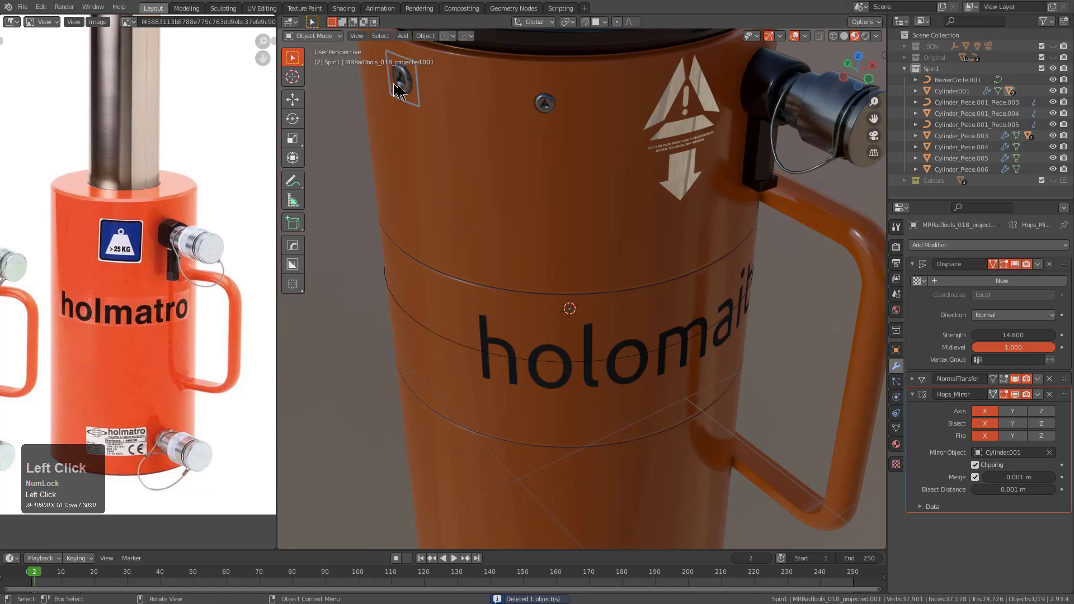
# - Scale down the whole mesh of the selected upper screw decal in Edit Mode until it is clearly smaller
pyautogui.press('Tab')
pyautogui.press('a')
pyautogui.press('s')
pyautogui.click(471, 109)
pyautogui.press('Tab')
pyautogui.moveTo(472, 109); pyautogui.dragTo(534, 141, button='middle')
pyautogui.press('Tab')
pyautogui.press('s')
pyautogui.click(512, 131)
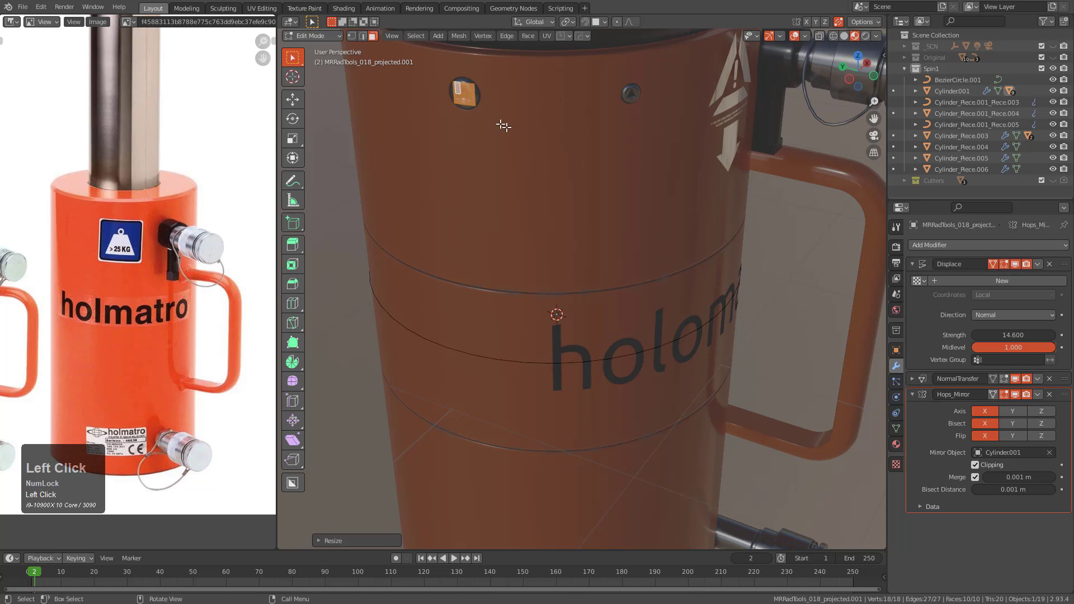
# - Delete the larger overlapping screw decal at the same spot and select the small one
pyautogui.press('Tab')
pyautogui.click(470, 97)
pyautogui.press('x')
pyautogui.click(470, 97)
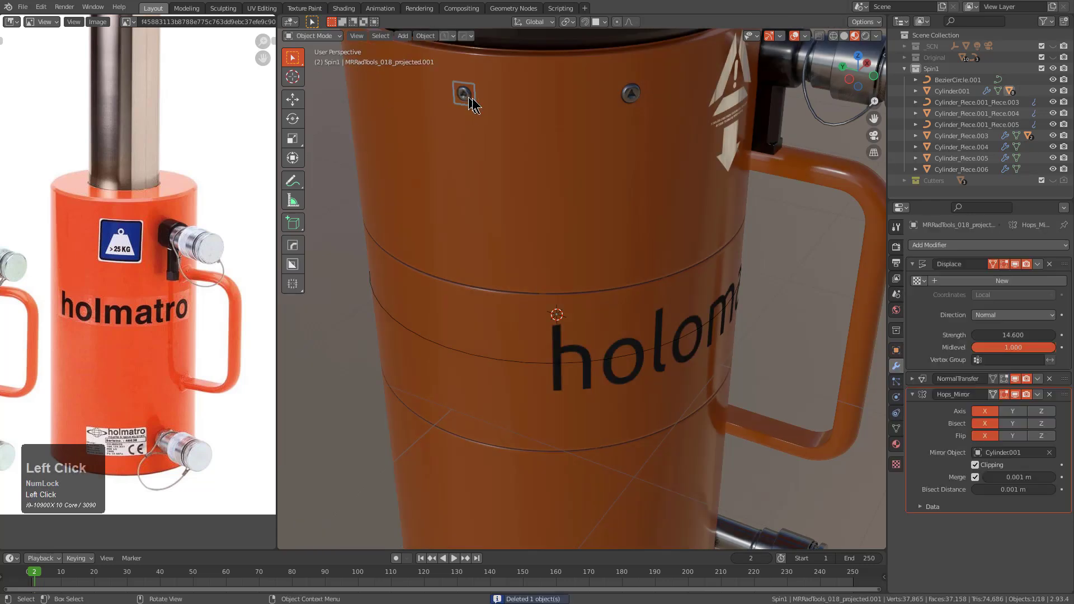
# - Move the small upper screw decal's mesh up about 0.01 m along the global Z axis
pyautogui.press('Tab')
pyautogui.press('g')
pyautogui.press('z')
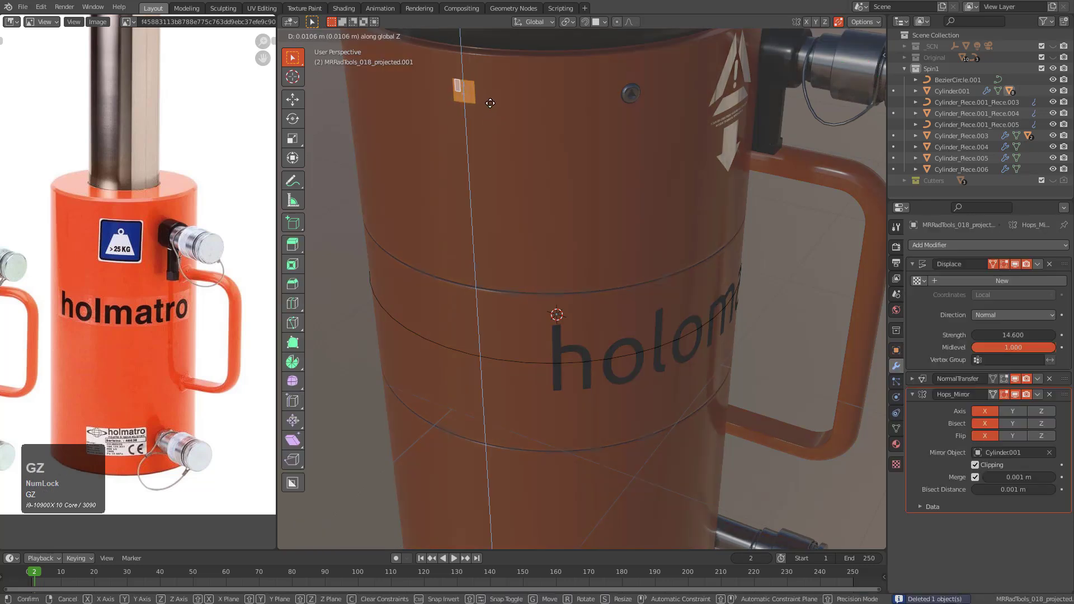
pyautogui.click(490, 102)
pyautogui.press('Tab')
# - Scale down the mesh of the lower screw decal beneath the JACK POINT text in Edit Mode
pyautogui.moveTo(619, 272); pyautogui.dragTo(551, 258, button='middle')
pyautogui.keyDown('shift'); pyautogui.moveTo(545, 324); pyautogui.dragTo(543, 339, button='middle'); pyautogui.keyUp('shift')
pyautogui.scroll(3, 657, 388)
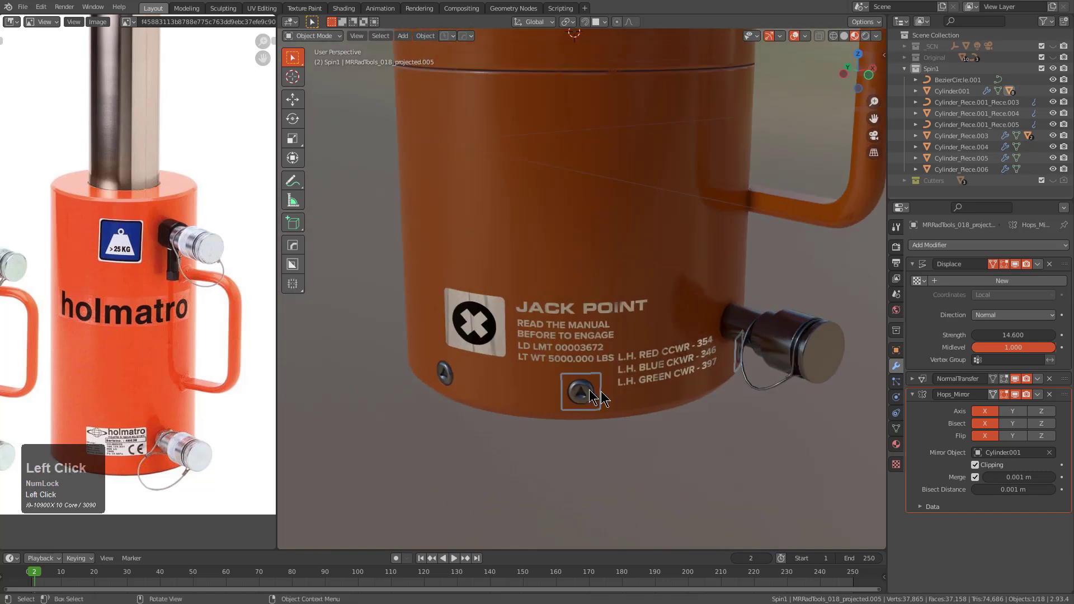
pyautogui.press('Tab')
pyautogui.press('a')
pyautogui.press('s')
pyautogui.click(619, 404)
pyautogui.press('Tab')
# - Scale the mesh of the screw decal below the X label to about 0.57 in Edit Mode
pyautogui.click(437, 382)
pyautogui.press('Tab')
pyautogui.press('a')
pyautogui.press('s')
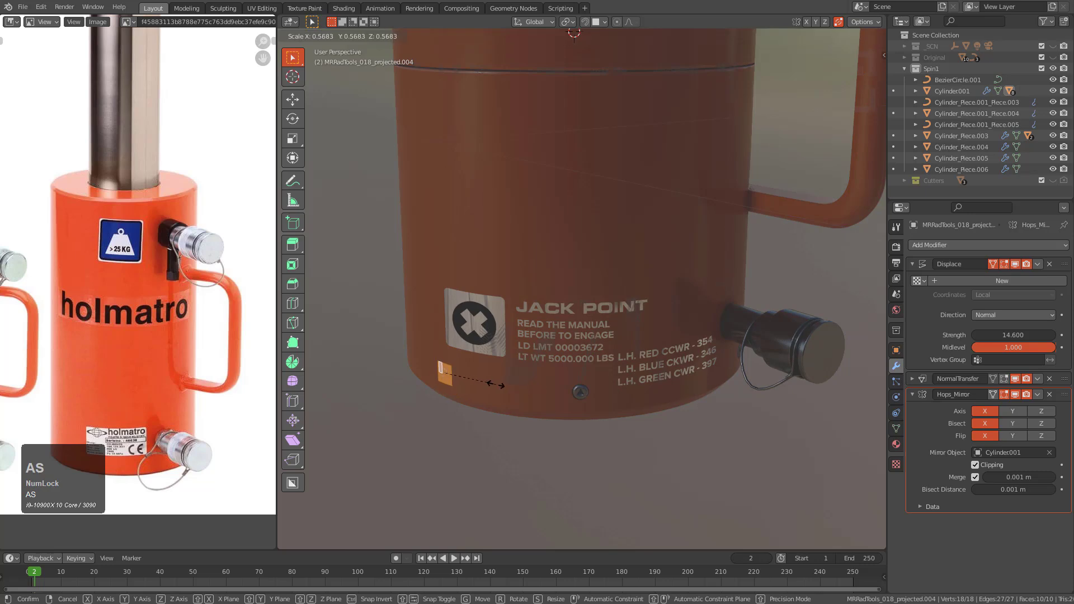
pyautogui.click(496, 385)
pyautogui.press('Tab')
# - Insert a round slotted cap decal from the MRRadTools 2 library, snap it onto the upper valve's end face and resize it
pyautogui.moveTo(616, 353); pyautogui.dragTo(594, 337, button='middle')
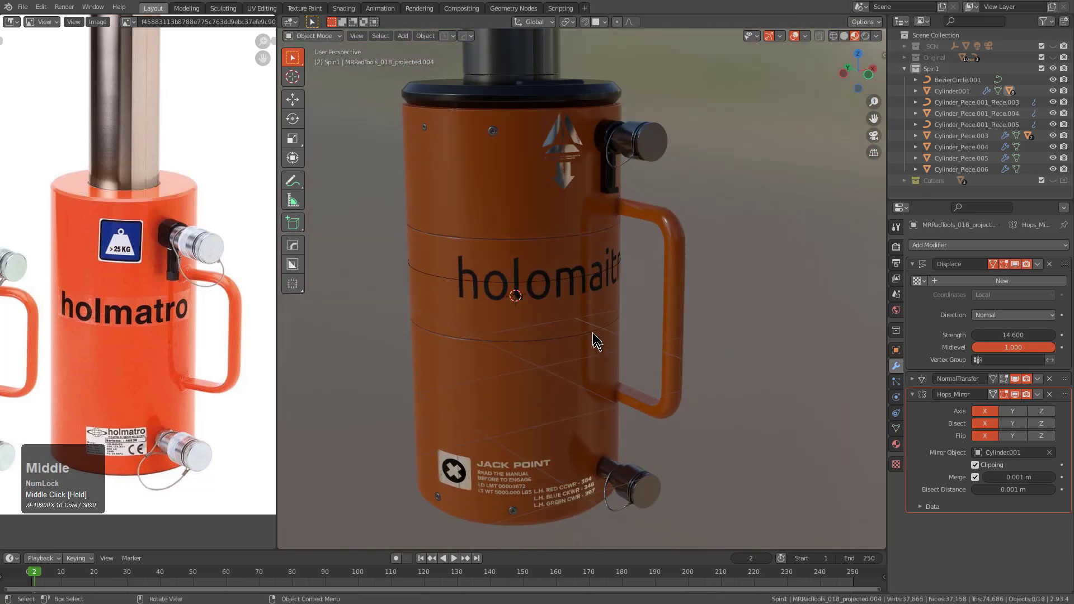
pyautogui.scroll(3, 619, 223)
pyautogui.moveTo(619, 223); pyautogui.dragTo(643, 211, button='middle')
pyautogui.press('d')
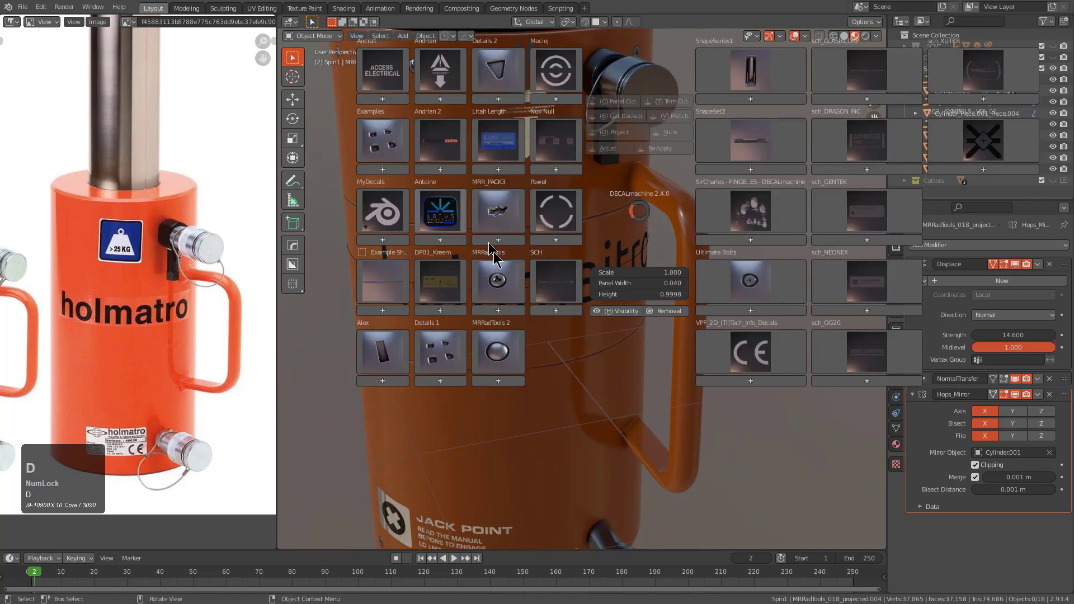
pyautogui.click(496, 280)
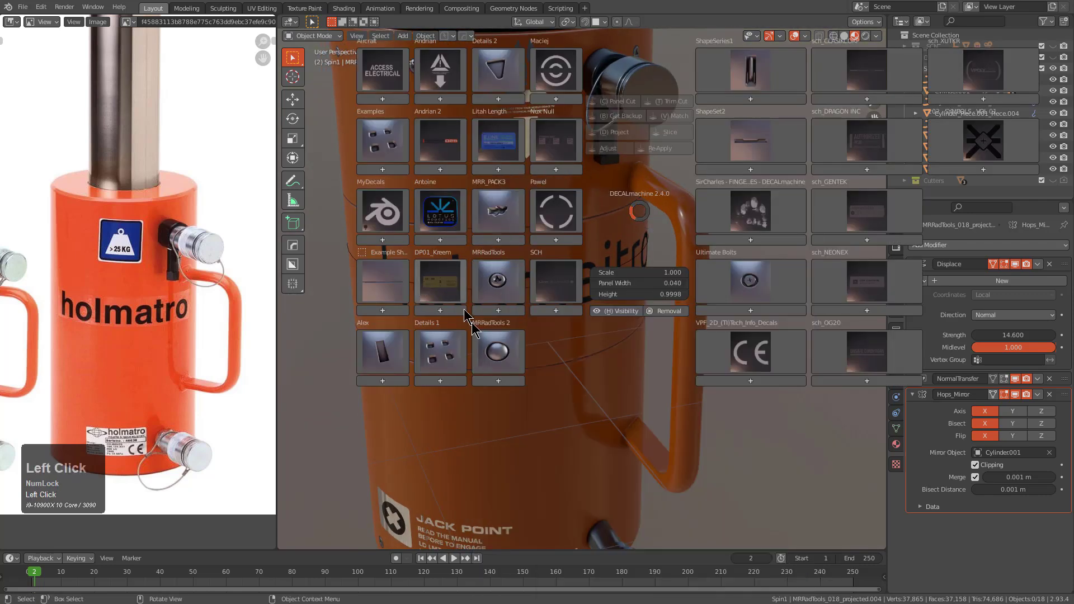
pyautogui.click(478, 355)
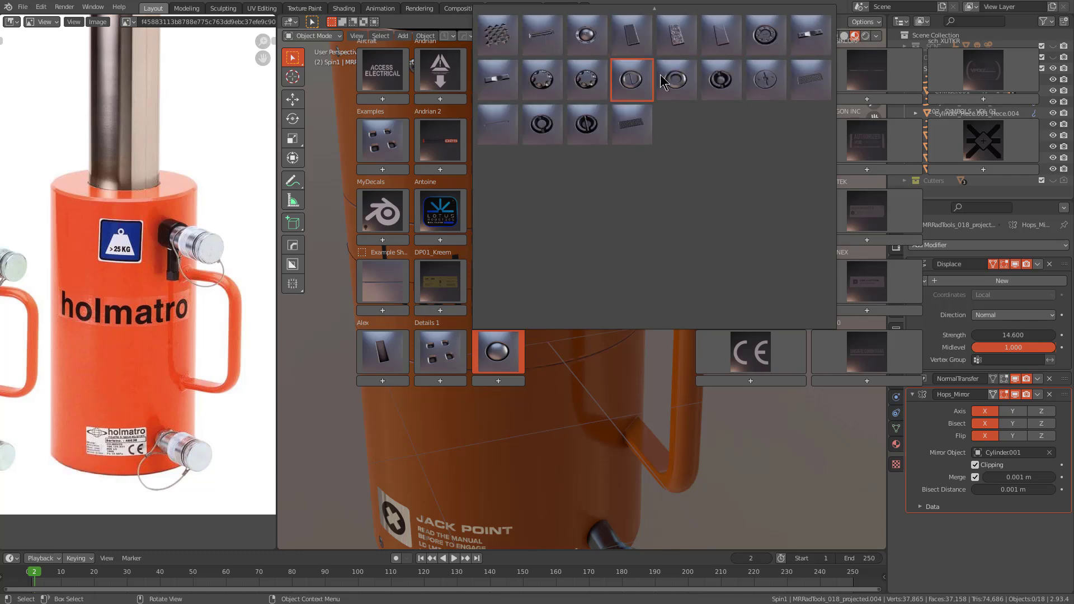
pyautogui.click(541, 126)
pyautogui.press('g')
pyautogui.keyDown('ctrl'); pyautogui.click(647, 100); pyautogui.keyUp('ctrl')
pyautogui.press('KP_Decimal')
pyautogui.scroll(-1, 661, 158)
pyautogui.press('s')
pyautogui.click(653, 270)
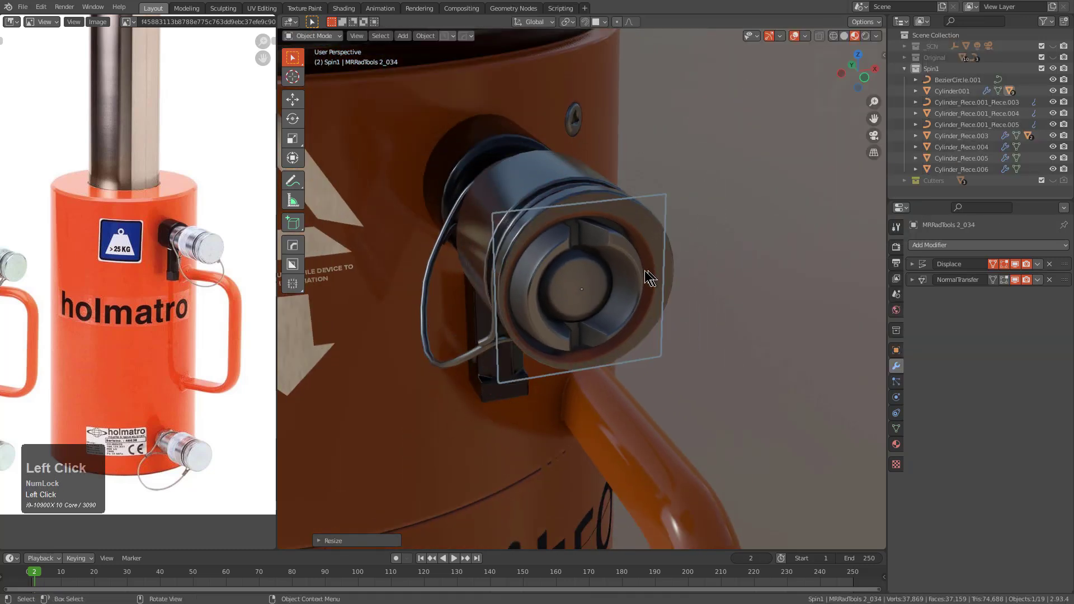
# - Reposition and resize the round cap decal so it is centred on the upper valve's end face
pyautogui.press('g')
pyautogui.keyDown('ctrl'); pyautogui.click(627, 304); pyautogui.keyUp('ctrl')
pyautogui.press('s')
pyautogui.click(654, 313)
pyautogui.press('s')
pyautogui.click(601, 299)
pyautogui.press('g')
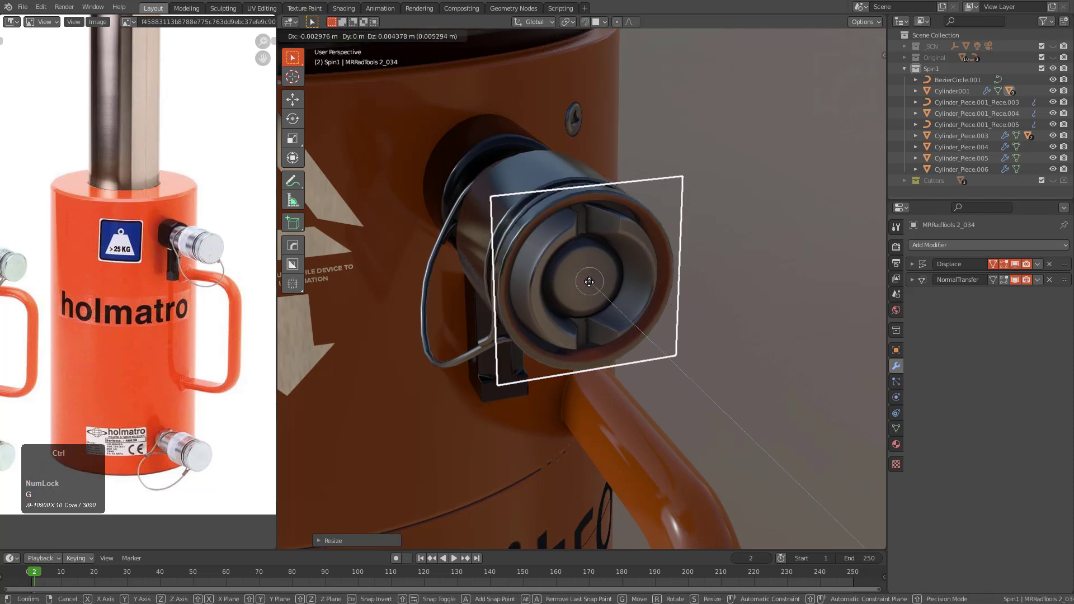
pyautogui.click(589, 284)
pyautogui.moveTo(589, 284)
pyautogui.mouseDown(button='middle')
pyautogui.moveTo(555, 226)
pyautogui.moveTo(588, 233)
pyautogui.moveTo(571, 280)
pyautogui.mouseUp(button='middle')
pyautogui.scroll(4, 571, 281)
pyautogui.press('g')
pyautogui.click(598, 278)
# - Duplicate the round cap decal and move the copy down along Z to the lower valve's end face
pyautogui.moveTo(647, 321); pyautogui.dragTo(600, 235, button='middle')
pyautogui.scroll(-3, 583, 283)
pyautogui.scroll(-3, 632, 148)
pyautogui.press('KP_5')
pyautogui.press('KP_5')
pyautogui.scroll(-2, 565, 196)
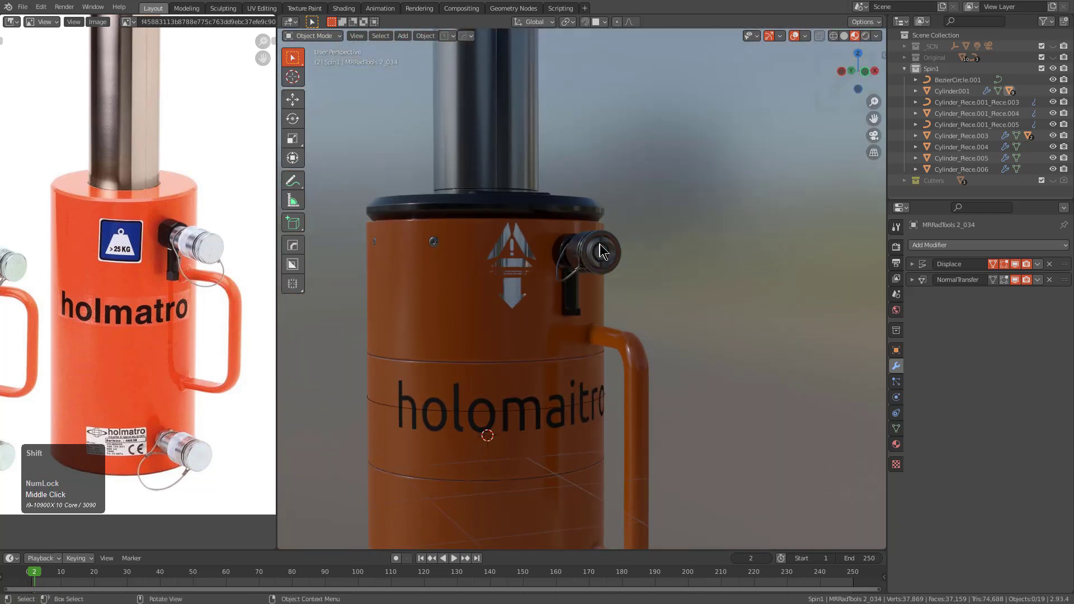
pyautogui.scroll(3, 638, 93)
pyautogui.click(660, 67)
pyautogui.scroll(-3, 643, 95)
pyautogui.hotkey('shift', 'd')
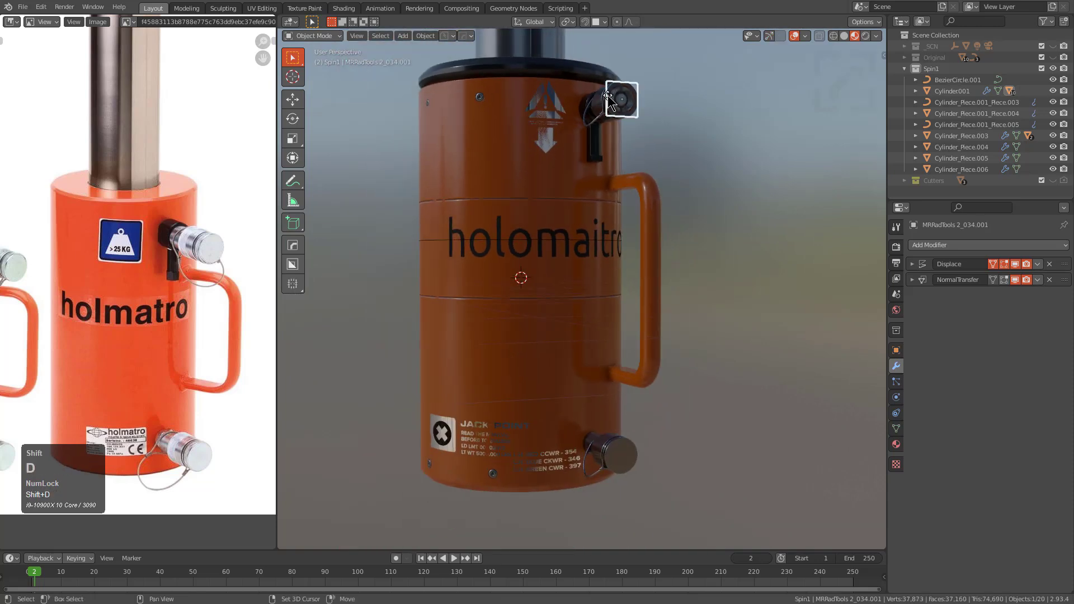
pyautogui.press('z')
pyautogui.click(607, 437)
# - Fine-tune the duplicated cap decal along Z until it is centred on the lower valve's end face
pyautogui.press('KP_Decimal')
pyautogui.scroll(-2, 563, 293)
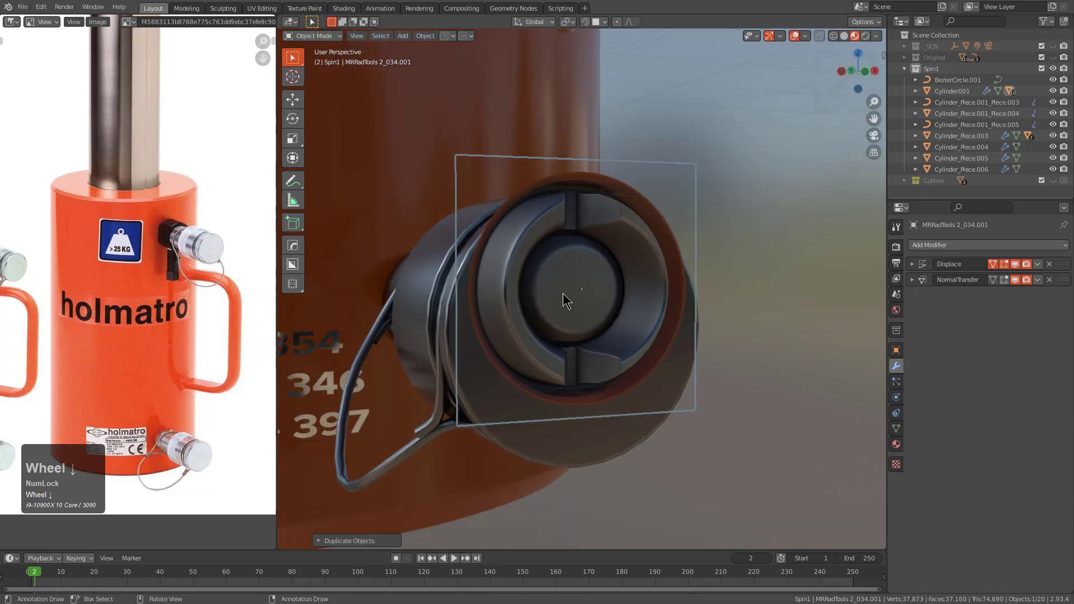
pyautogui.press('g')
pyautogui.press('z')
pyautogui.click(563, 334)
pyautogui.scroll(-3, 557, 327)
pyautogui.scroll(3, 549, 320)
pyautogui.press('g')
pyautogui.press('z')
pyautogui.click(606, 298)
pyautogui.moveTo(607, 299); pyautogui.dragTo(475, 208, button='middle')
pyautogui.press('g')
pyautogui.press('z')
pyautogui.click(610, 300)
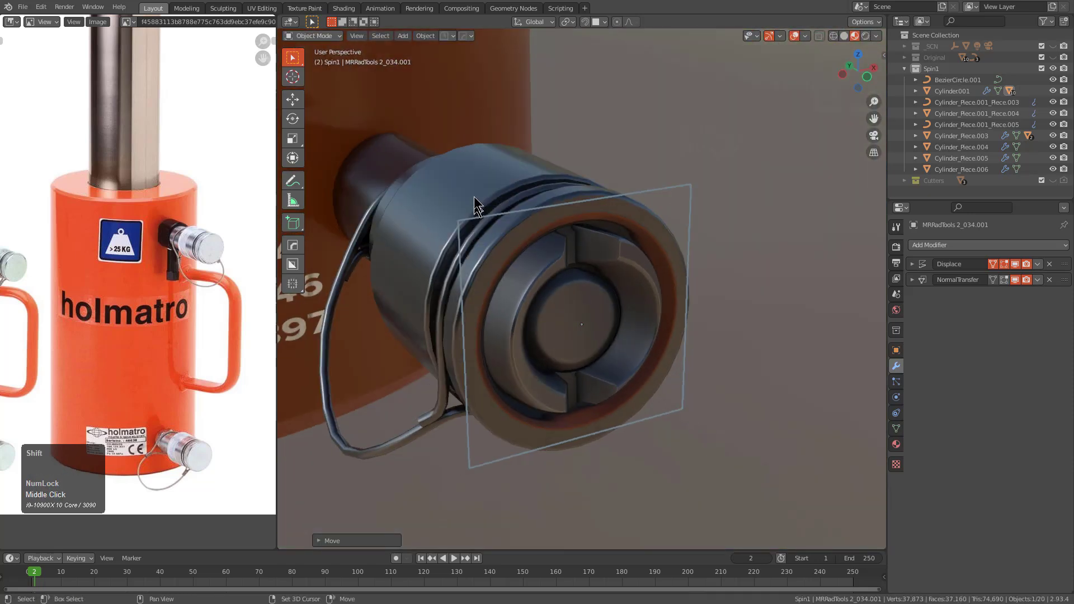
# - Project the duplicated cap decal onto the lower valve with DECALmachine
pyautogui.keyDown('shift'); pyautogui.click(474, 189); pyautogui.keyUp('shift')
pyautogui.press('d')
pyautogui.click(442, 111)
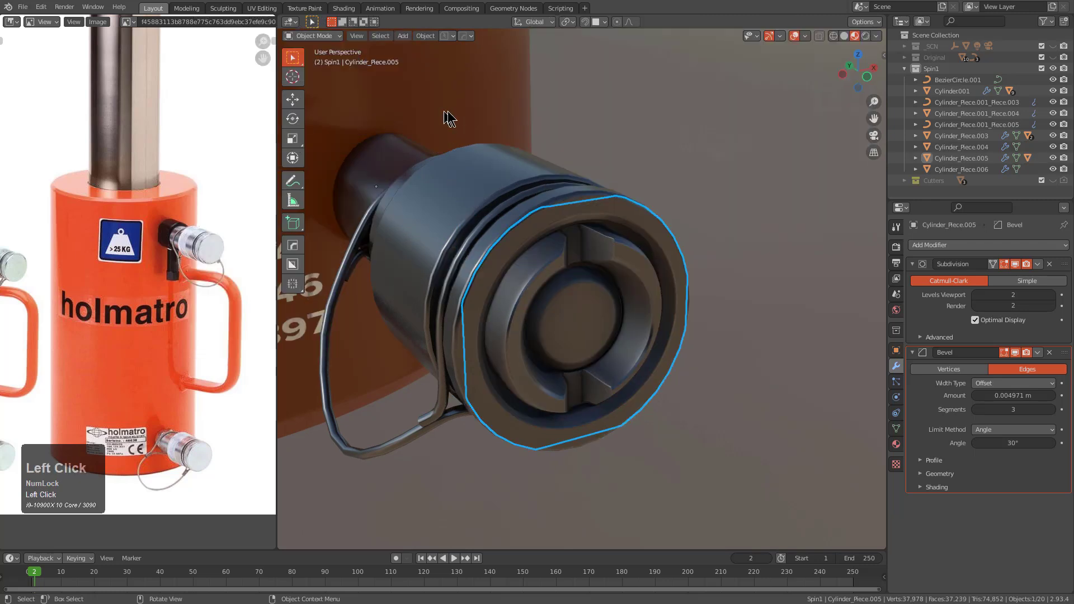
# - Scale down the upper valve's cap decal slightly, project it onto the valve with DECALmachine and deselect everything
pyautogui.scroll(-3, 528, 240)
pyautogui.scroll(4, 527, 240)
pyautogui.keyDown('shift'); pyautogui.moveTo(532, 223); pyautogui.dragTo(551, 131, button='middle'); pyautogui.keyUp('shift')
pyautogui.scroll(-6, 535, 247)
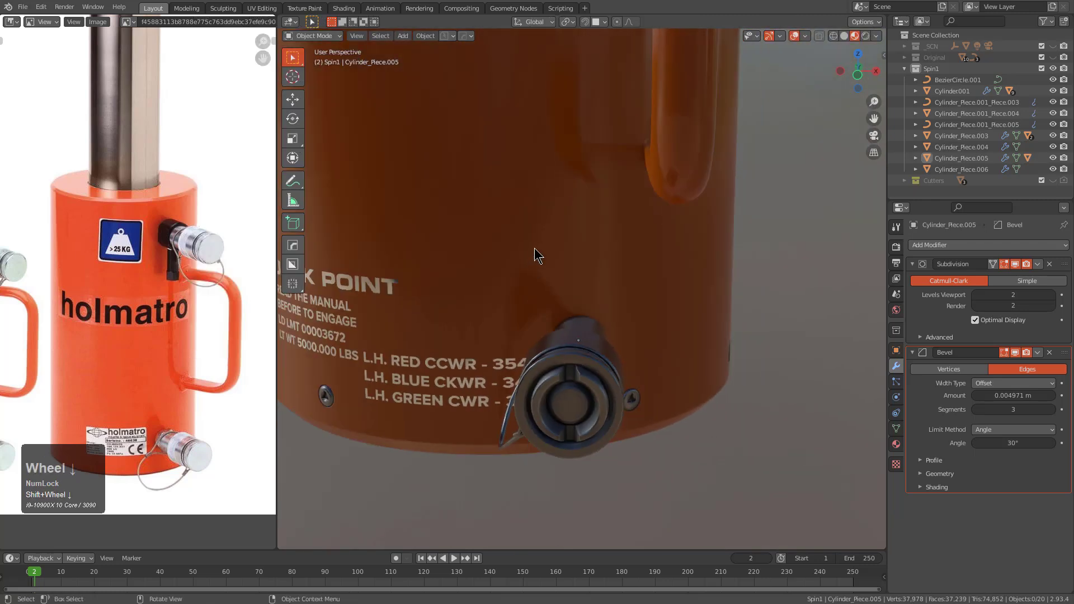
pyautogui.keyDown('shift'); pyautogui.moveTo(561, 204); pyautogui.dragTo(614, 148, button='middle'); pyautogui.keyUp('shift')
pyautogui.scroll(8, 616, 162)
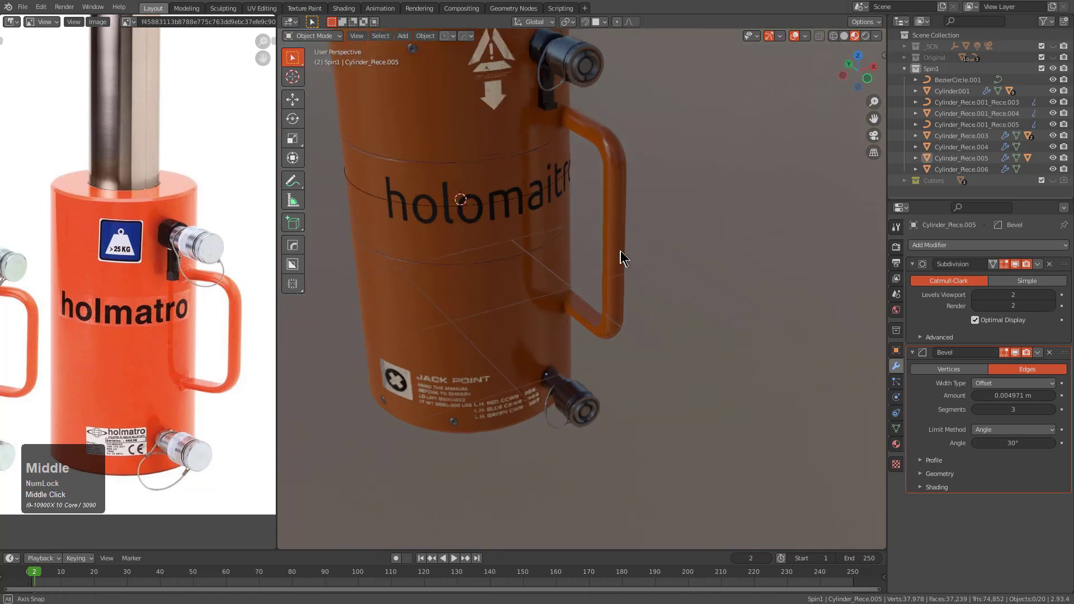
pyautogui.click(720, 127)
pyautogui.keyDown('shift'); pyautogui.moveTo(719, 126); pyautogui.dragTo(676, 253, button='middle'); pyautogui.keyUp('shift')
pyautogui.scroll(4, 676, 254)
pyautogui.press('s')
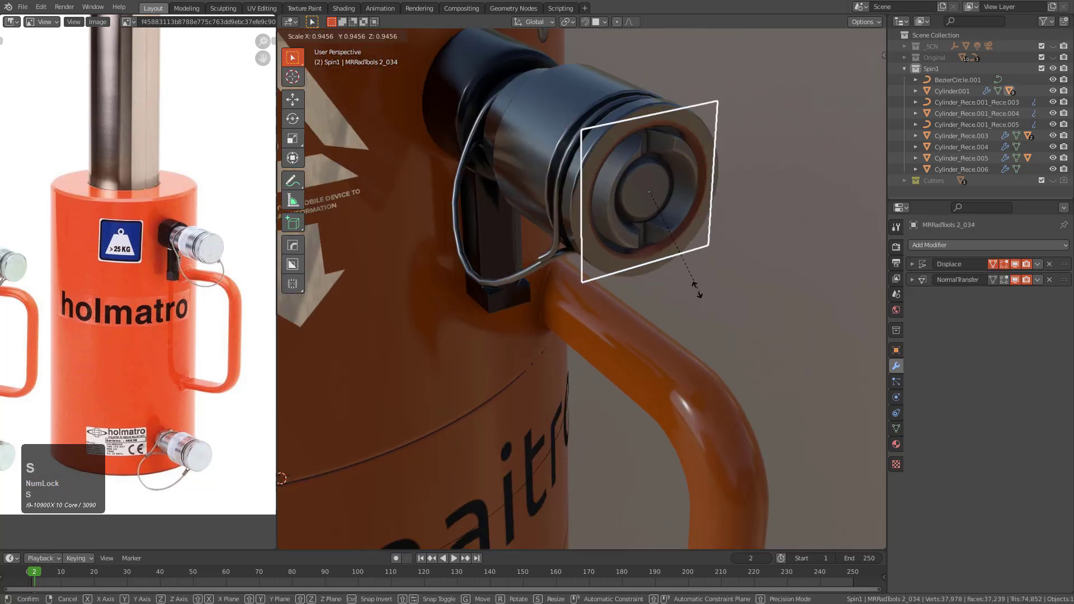
pyautogui.click(690, 254)
pyautogui.keyDown('shift'); pyautogui.click(625, 126); pyautogui.keyUp('shift')
pyautogui.press('d')
pyautogui.click(612, 104)
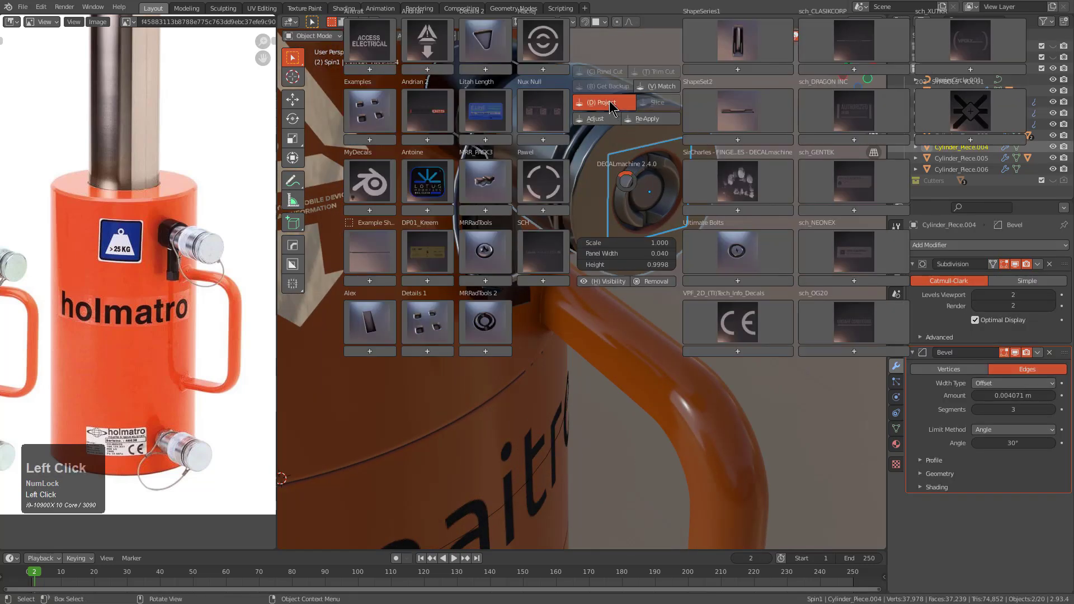
pyautogui.hotkey('alt', 'a')
# - Browse the DECALmachine libraries and insert the DECALmachine logo decal from MyDecals onto the cylinder body
pyautogui.scroll(-5, 613, 126)
pyautogui.moveTo(613, 126); pyautogui.dragTo(592, 314, button='middle')
pyautogui.scroll(-3, 593, 314)
pyautogui.keyDown('shift'); pyautogui.moveTo(492, 330); pyautogui.dragTo(551, 291, button='middle'); pyautogui.keyUp('shift')
pyautogui.scroll(-2, 589, 260)
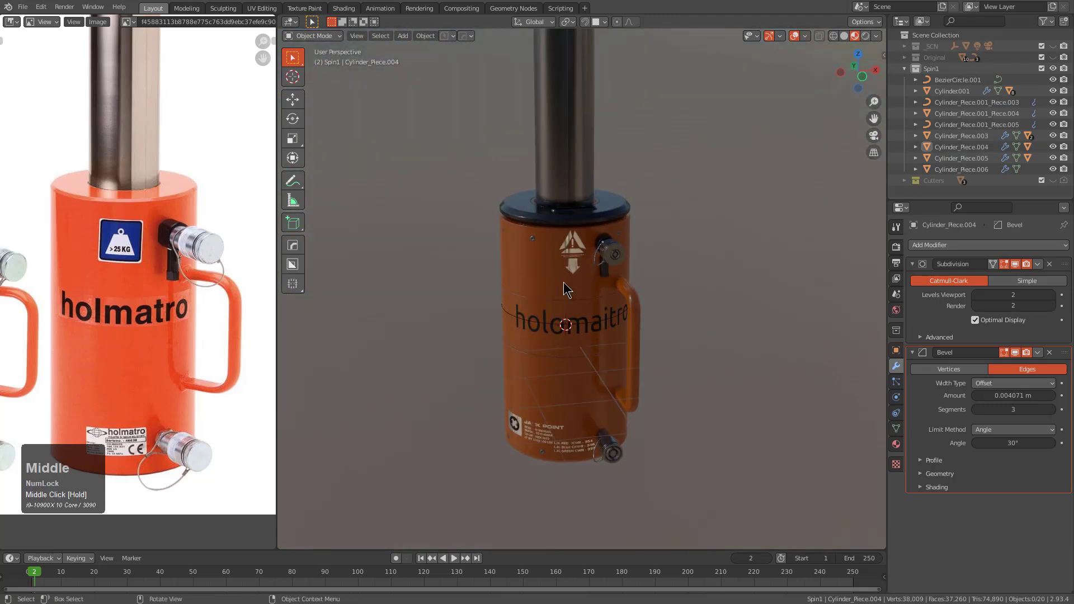
pyautogui.keyDown('shift'); pyautogui.scroll(2, 581, 241); pyautogui.keyUp('shift')
pyautogui.scroll(6, 618, 187)
pyautogui.press('d')
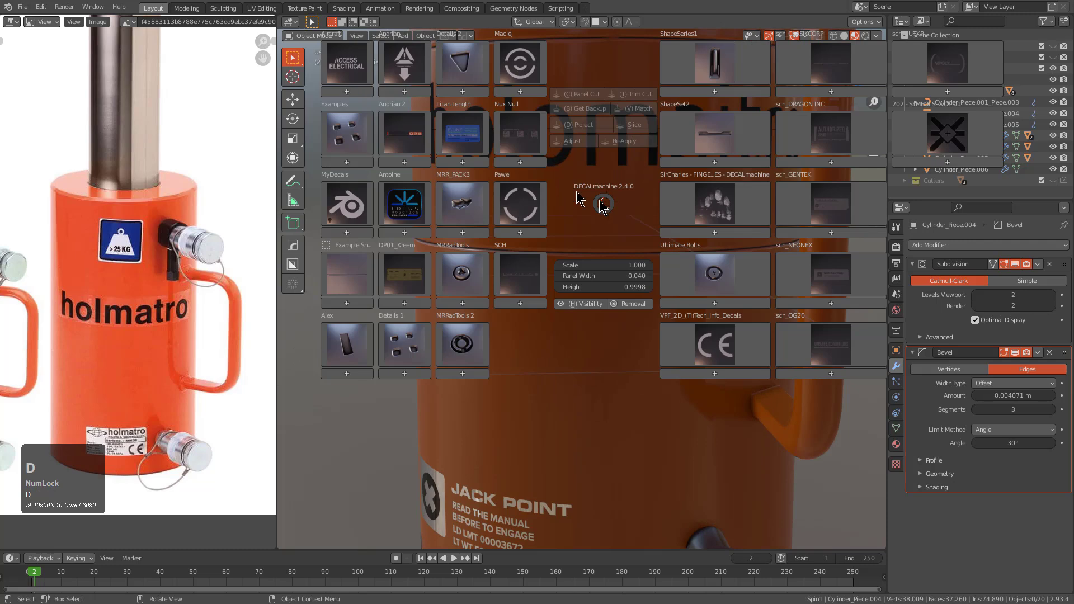
pyautogui.click(351, 53)
pyautogui.click(437, 110)
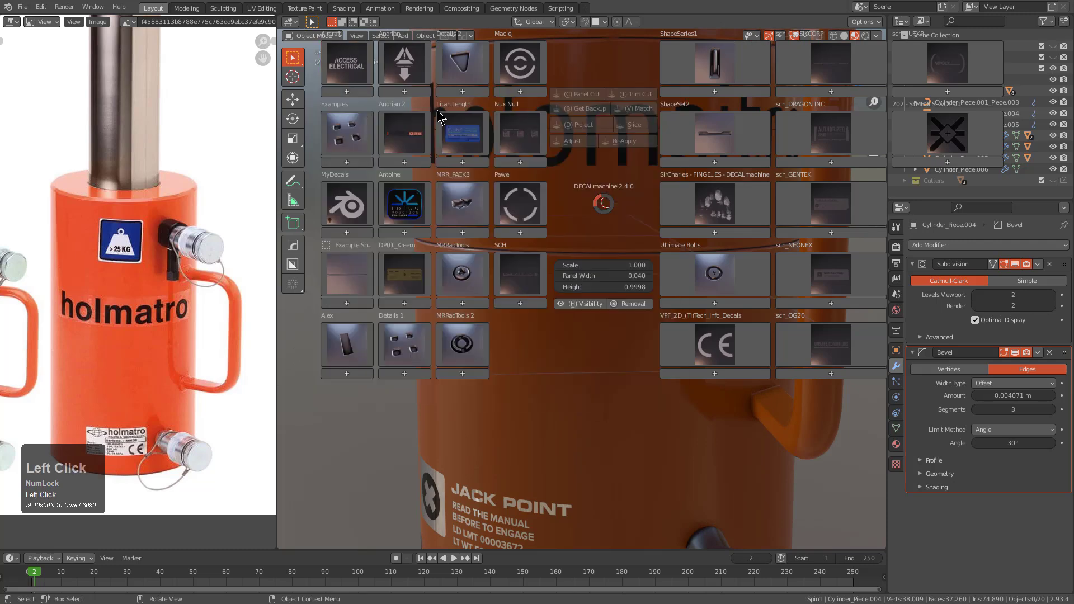
pyautogui.click(342, 61)
pyautogui.click(430, 124)
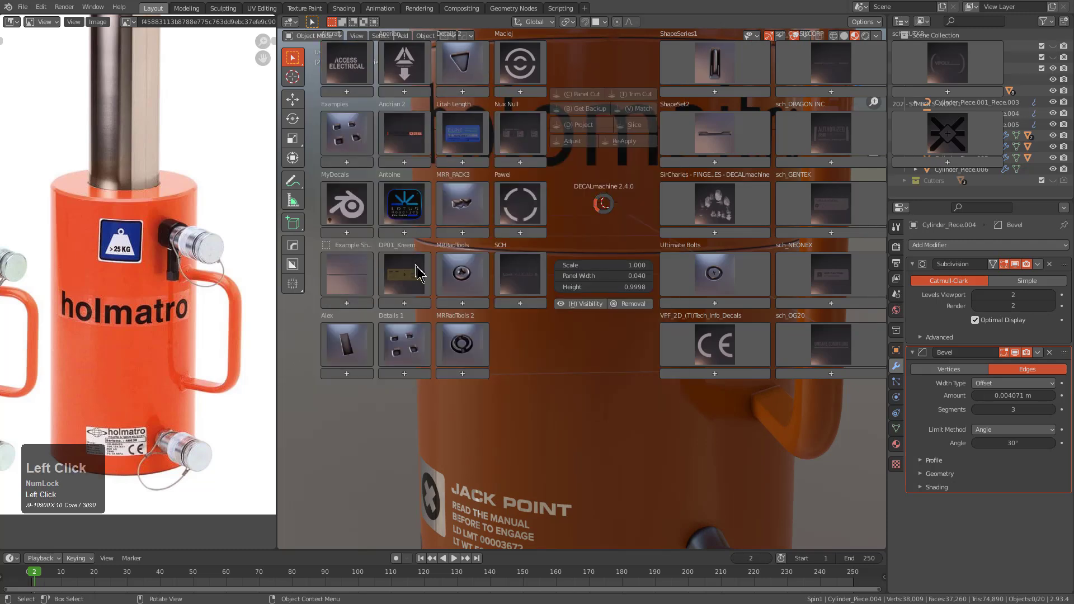
pyautogui.click(526, 284)
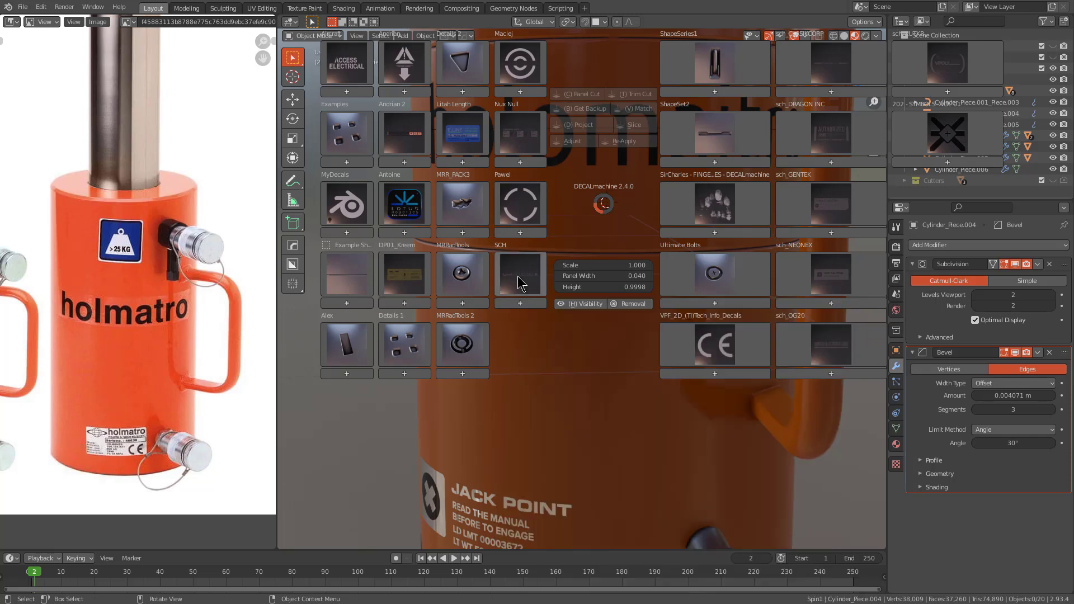
pyautogui.click(520, 284)
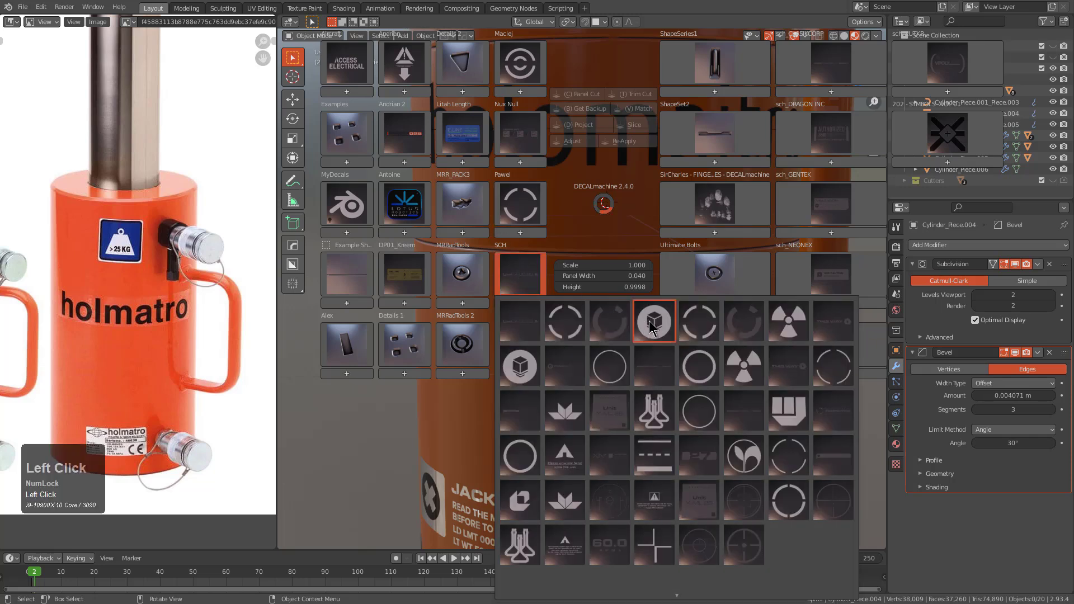
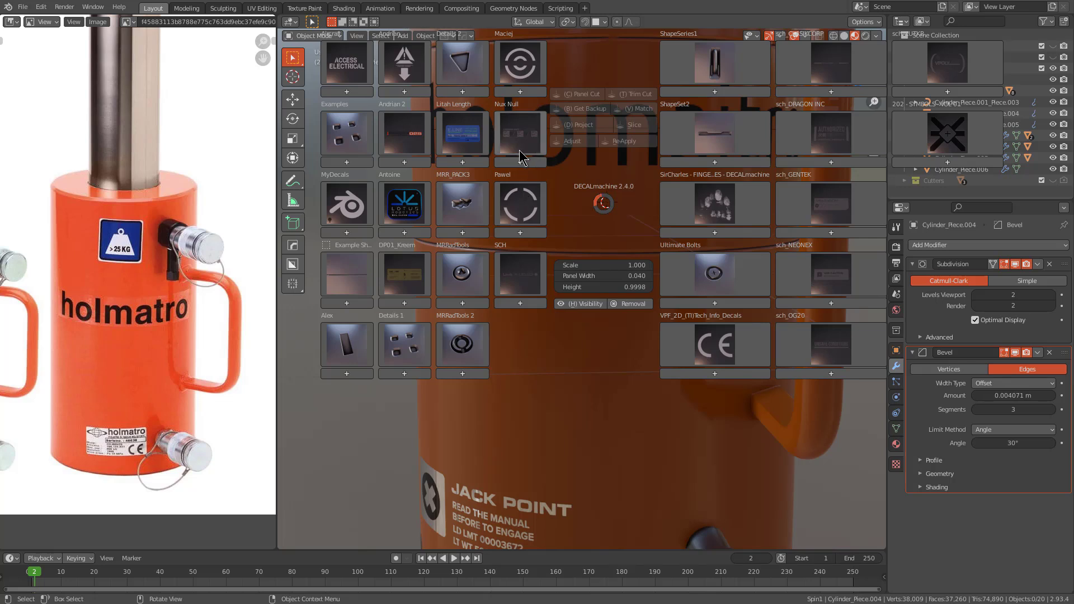
pyautogui.click(339, 204)
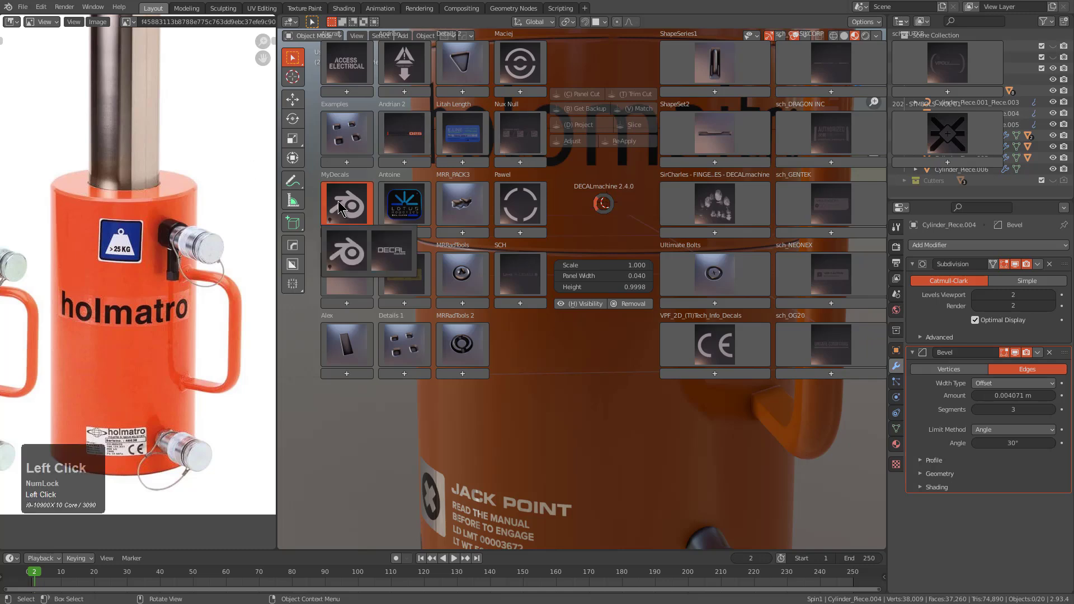
pyautogui.click(383, 245)
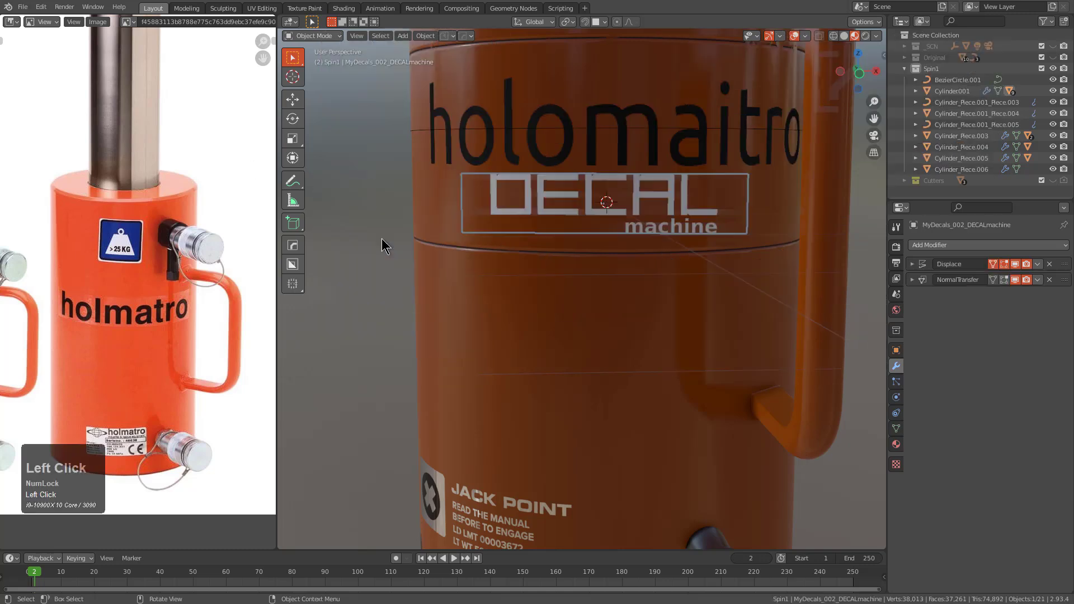
# - Resize the logo decal and snap it to the cylinder surface directly below the holomaitro lettering
pyautogui.press('s')
pyautogui.click(590, 226)
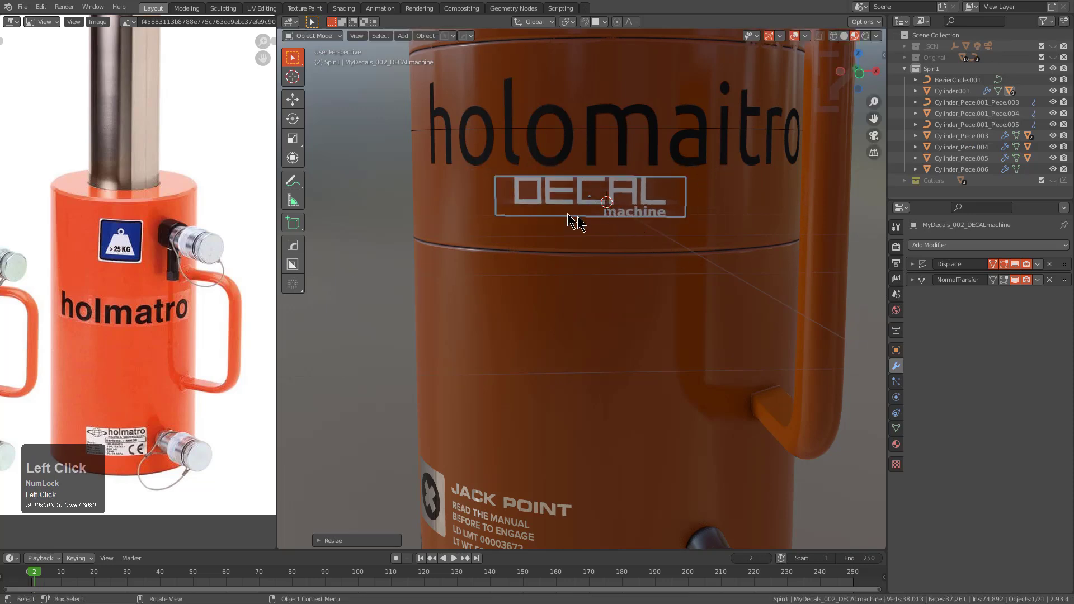
pyautogui.moveTo(590, 218); pyautogui.dragTo(612, 211, button='middle')
pyautogui.press('g')
pyautogui.keyDown('ctrl'); pyautogui.click(506, 219); pyautogui.keyUp('ctrl')
pyautogui.press('s')
pyautogui.click(519, 222)
pyautogui.press('g')
pyautogui.keyDown('ctrl'); pyautogui.click(556, 197); pyautogui.keyUp('ctrl')
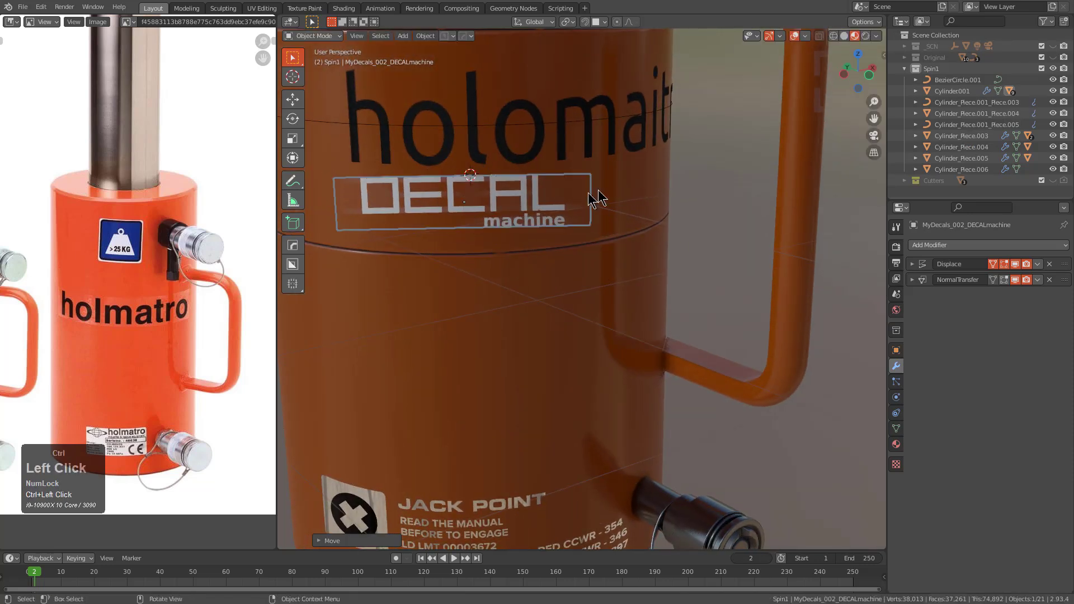
# - Project the DECALmachine logo decal onto the curved cylinder body
pyautogui.keyDown('shift'); pyautogui.click(611, 189); pyautogui.keyUp('shift')
pyautogui.press('d')
pyautogui.click(597, 111)
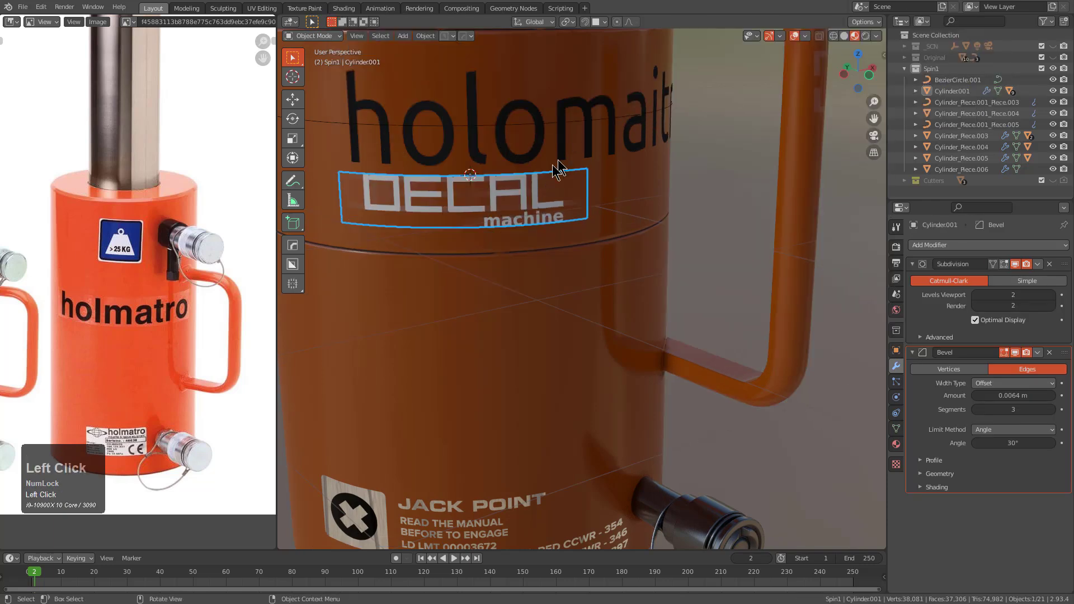
# - Recolour the DECALmachine logo decal by unlinking its colour texture and setting a black base colour, and deselect it
pyautogui.click(895, 444)
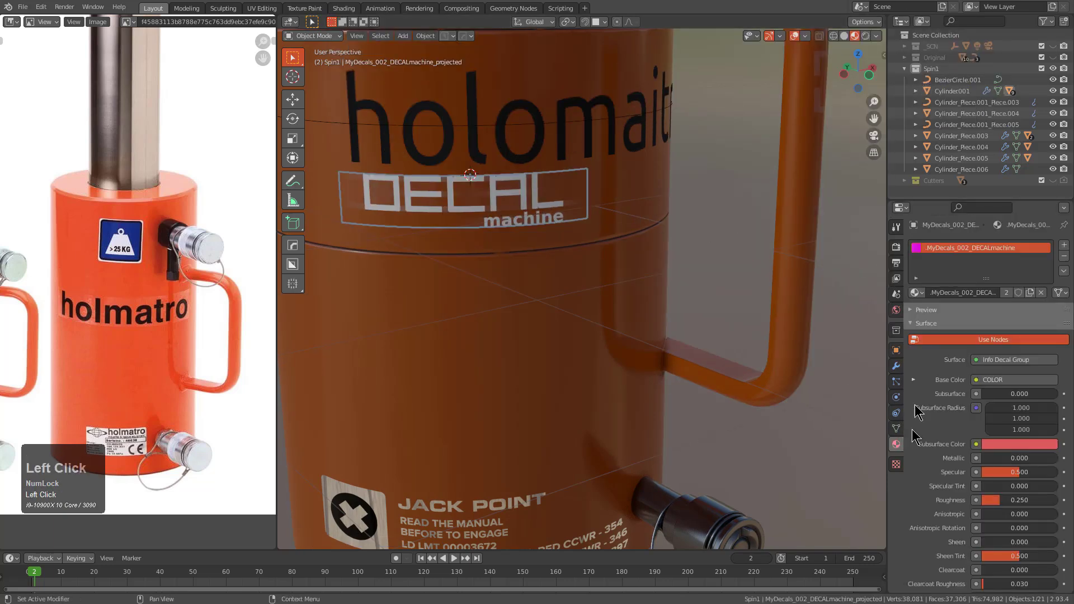
pyautogui.click(1002, 380)
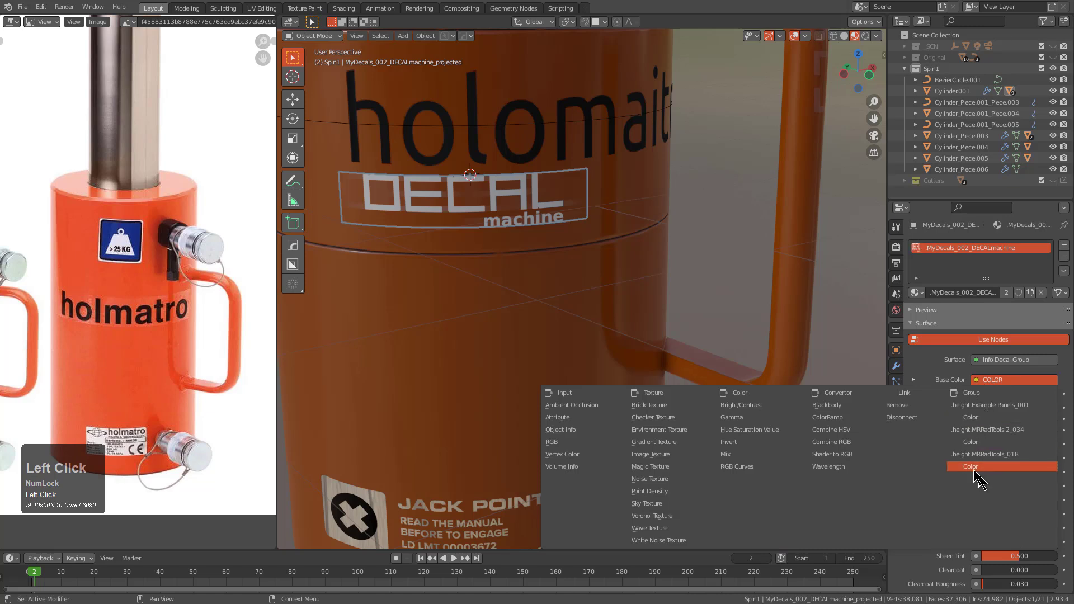
pyautogui.click(915, 409)
pyautogui.click(1019, 379)
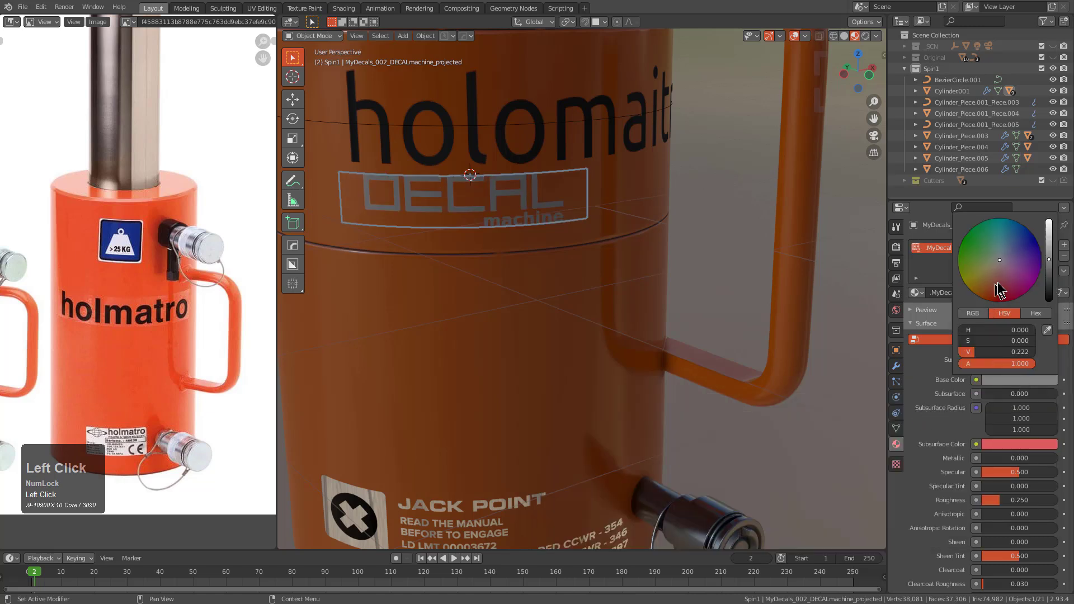
pyautogui.moveTo(1052, 282); pyautogui.dragTo(1051, 303)
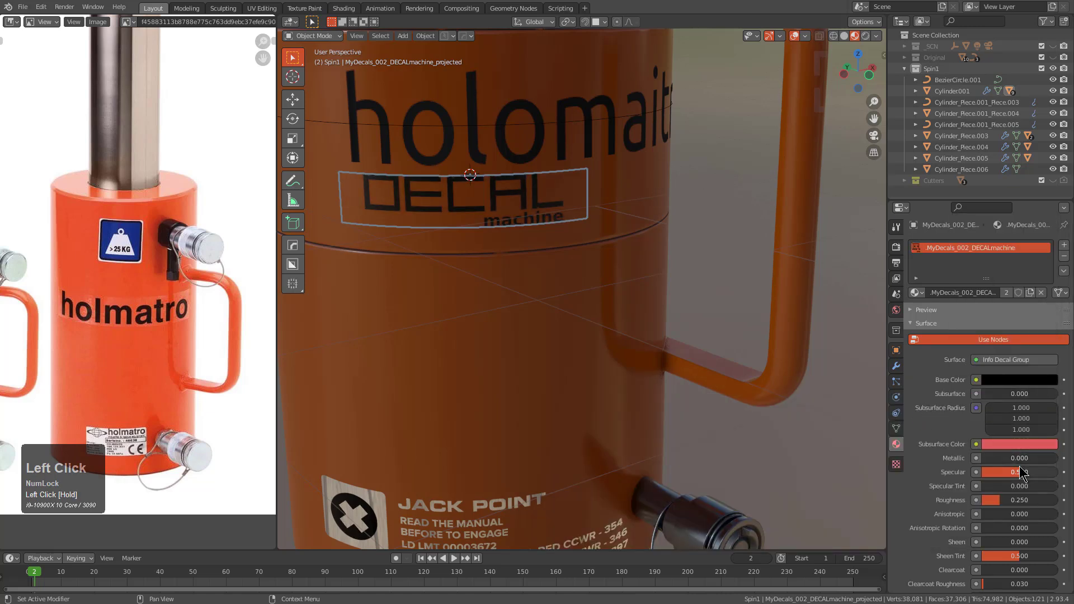
pyautogui.hotkey('alt', 'a')
# - Adjust the Displace modifier's strength on the DECALmachine logo decal below the holomaitro lettering
pyautogui.moveTo(627, 271); pyautogui.dragTo(607, 297, button='middle')
pyautogui.scroll(-4, 644, 279)
pyautogui.moveTo(607, 298); pyautogui.dragTo(632, 290, button='middle')
pyautogui.scroll(3, 612, 284)
pyautogui.scroll(3, 612, 285)
pyautogui.click(552, 234)
pyautogui.click(895, 365)
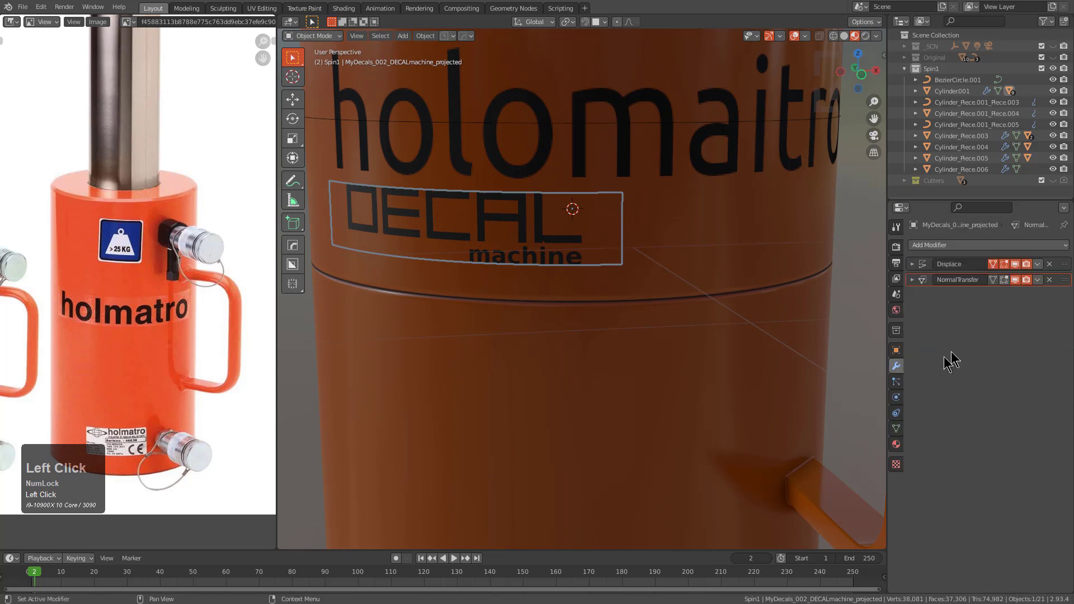
pyautogui.click(920, 266)
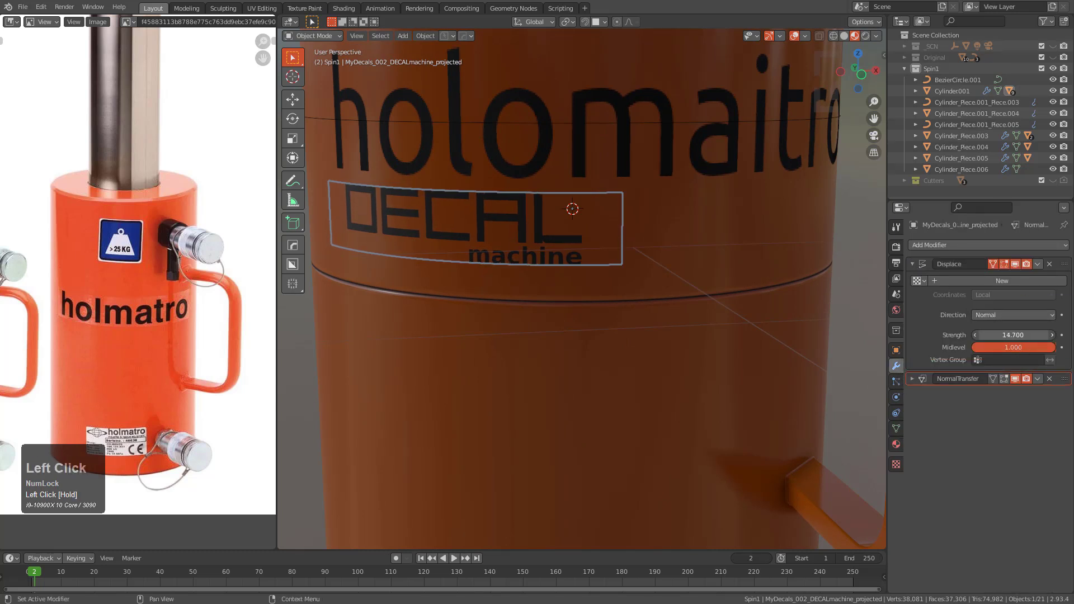
pyautogui.moveTo(1013, 335); pyautogui.dragTo(1024, 334)
# - Insert a narrow slot decal from the Details 2 library for the piston rod and snap it near the rod's upper end
pyautogui.moveTo(676, 304); pyautogui.dragTo(633, 353, button='middle')
pyautogui.scroll(-5, 600, 285)
pyautogui.scroll(-1, 607, 311)
pyautogui.scroll(-1, 601, 240)
pyautogui.moveTo(601, 240); pyautogui.dragTo(573, 232, button='middle')
pyautogui.click(572, 232)
pyautogui.press('d')
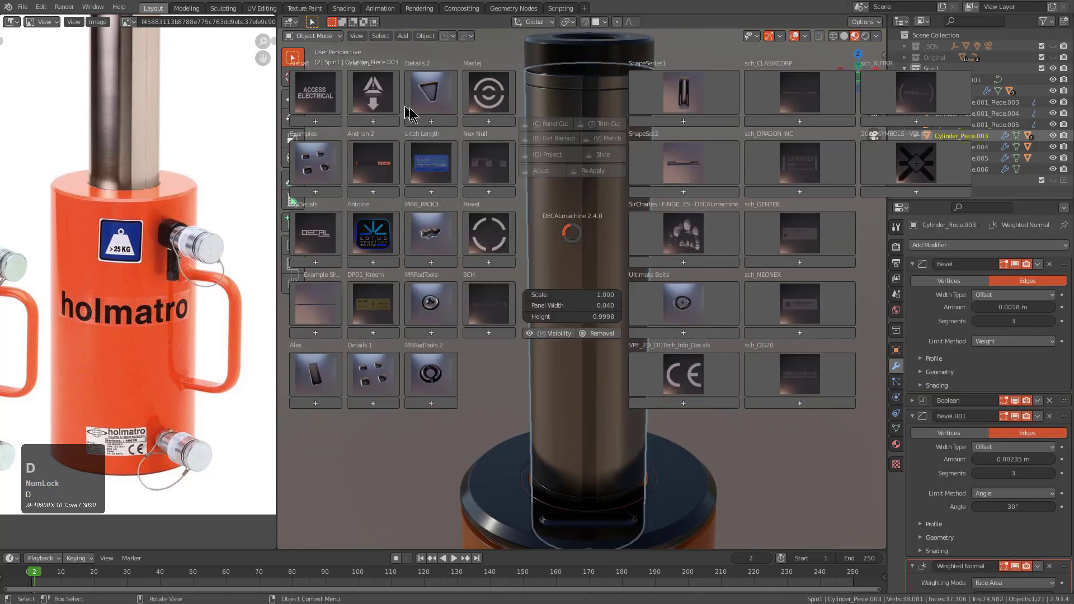
pyautogui.click(435, 152)
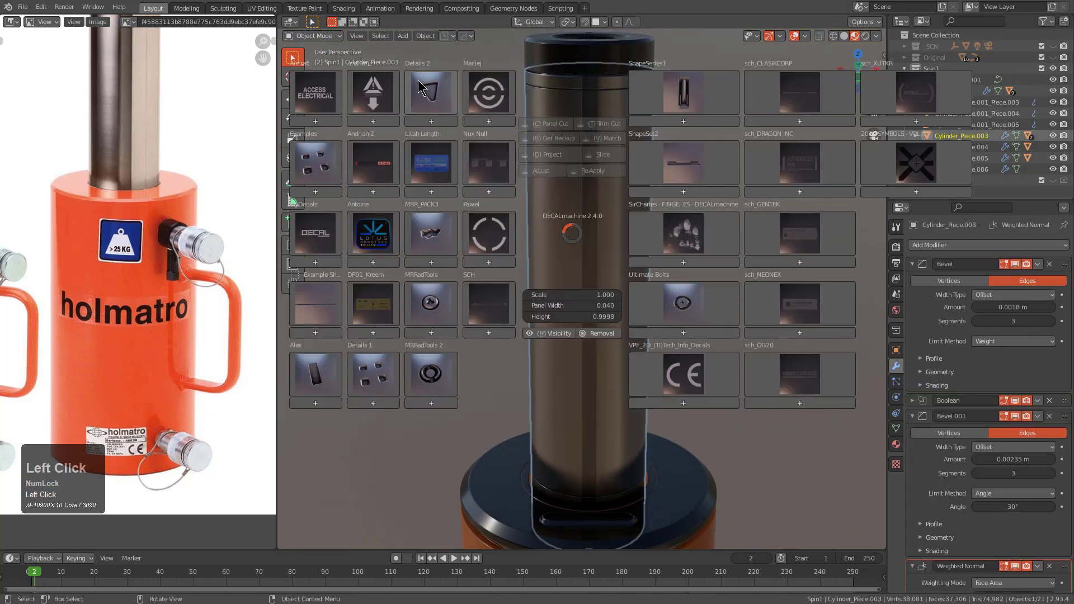
pyautogui.click(420, 89)
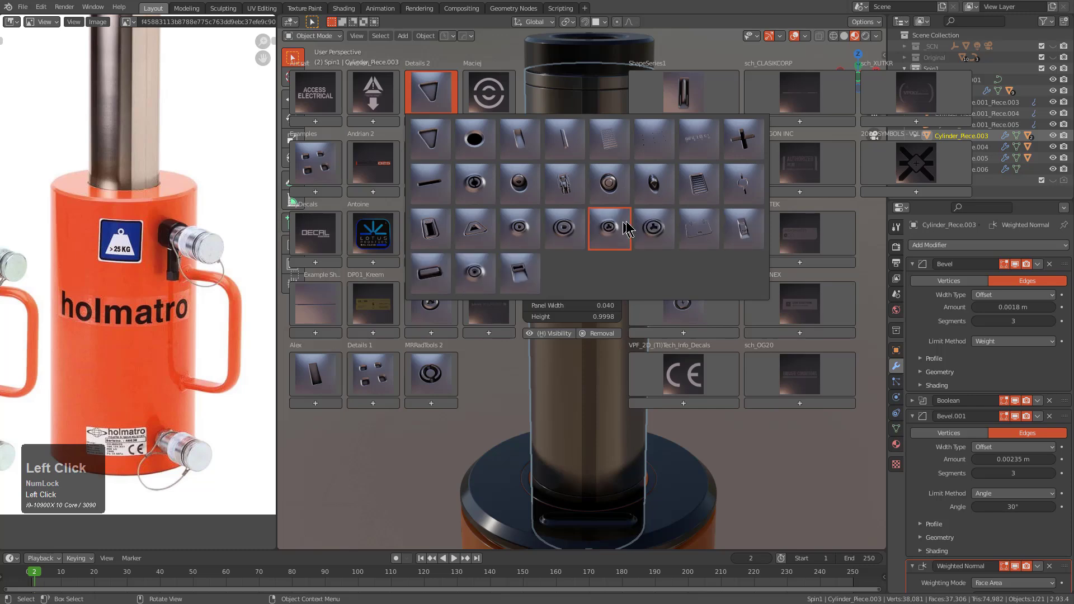
pyautogui.click(416, 190)
pyautogui.press('g')
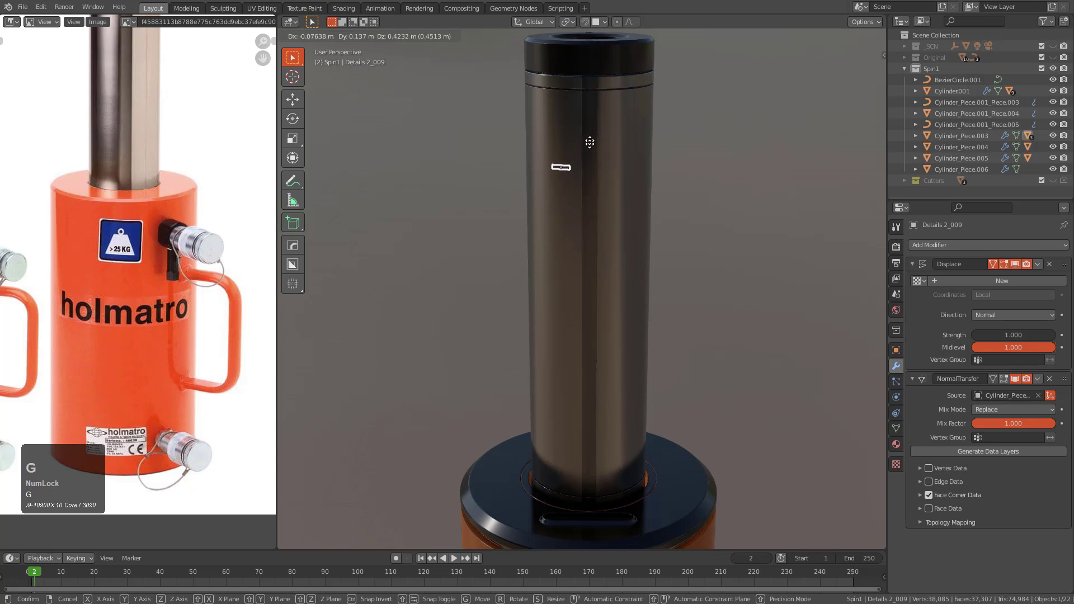
pyautogui.keyDown('ctrl'); pyautogui.click(576, 134); pyautogui.keyUp('ctrl')
# - Rotate the slot decal in front view and snap it to a new spot on the upper rod
pyautogui.press('KP_1')
pyautogui.press('r')
pyautogui.press('KP_Enter')
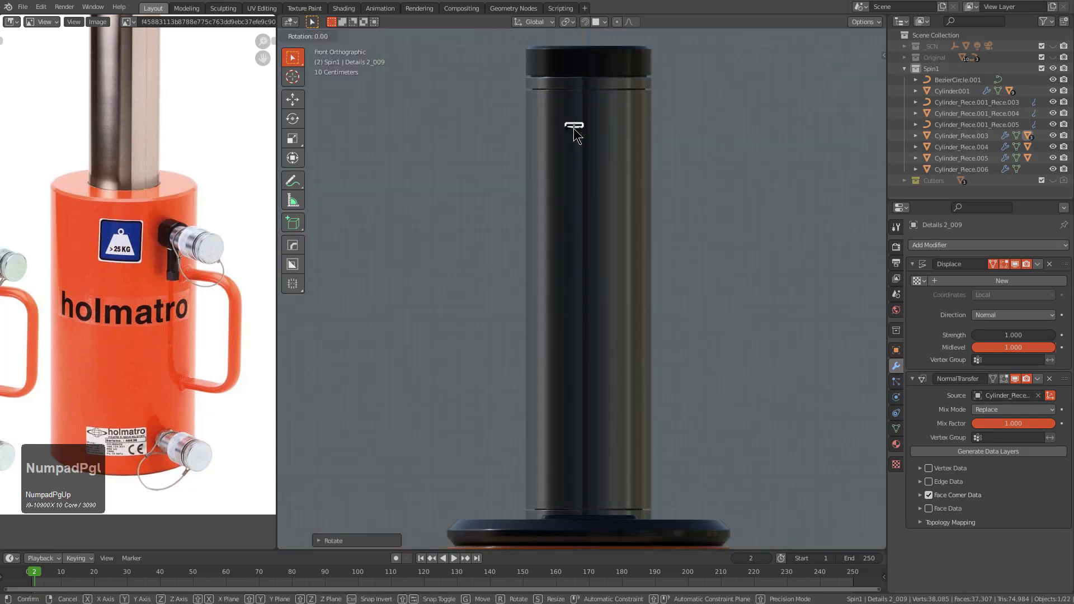
pyautogui.press('KP_1')
pyautogui.press('KP_Decimal')
pyautogui.scroll(-2, 580, 148)
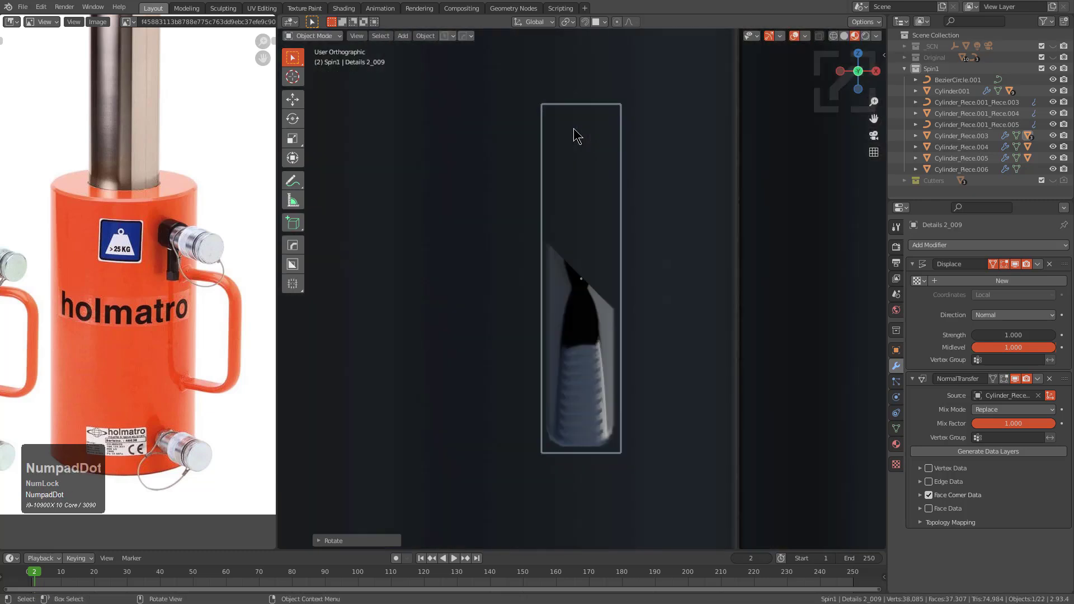
pyautogui.press('g')
pyautogui.press('r')
pyautogui.click(599, 242)
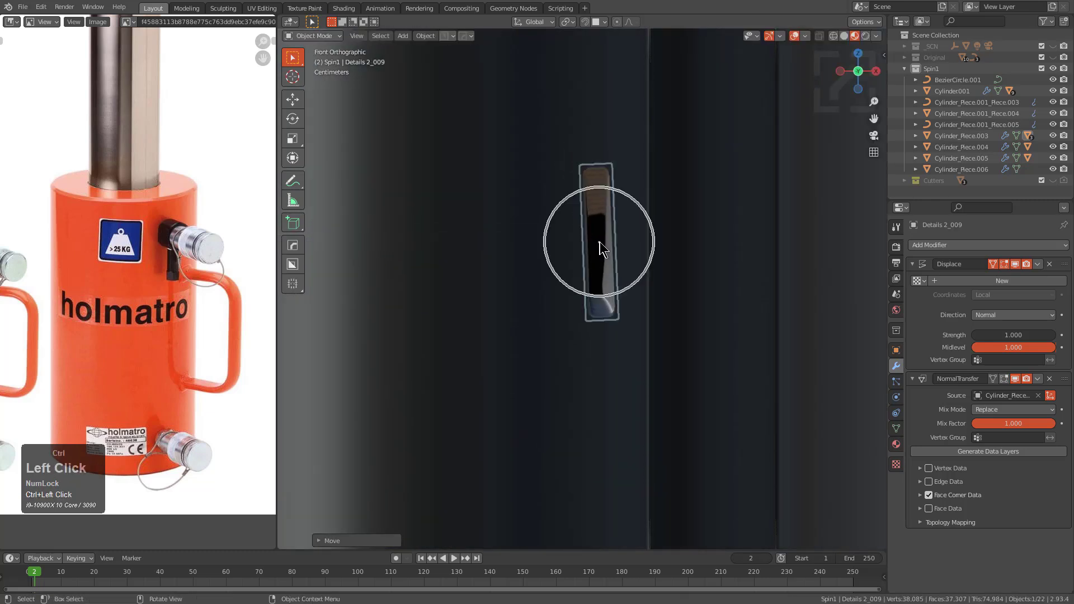
# - Clear the slot decal's rotation, rotate it 90 degrees about X and turn it another 90 degrees upright in front view
pyautogui.hotkey('alt', 'r')
pyautogui.write('rx90')
pyautogui.press('KP_Enter')
pyautogui.write('r')
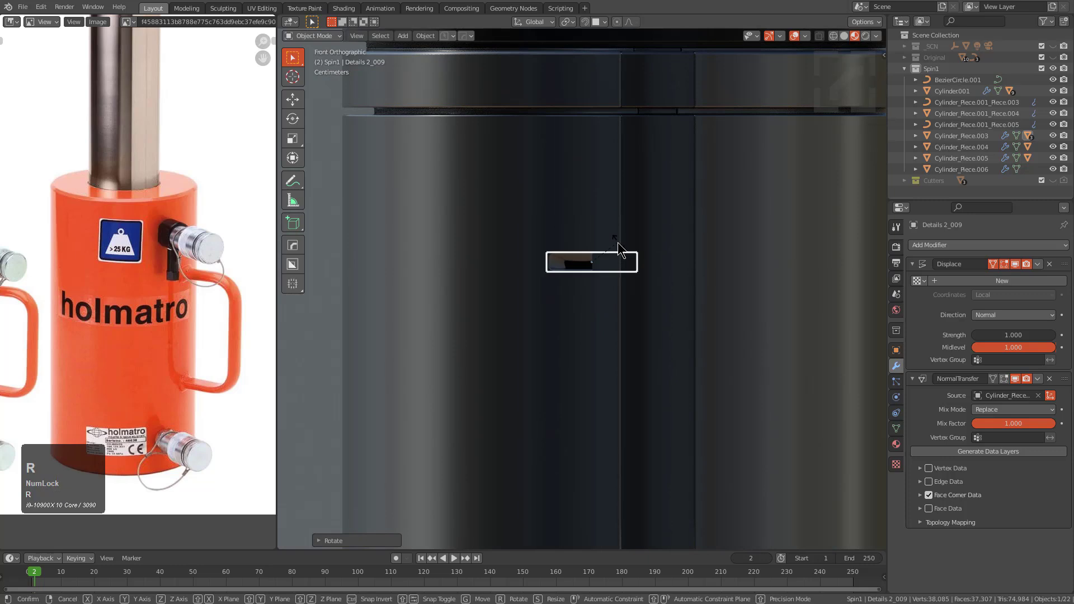
pyautogui.write('90')
pyautogui.press('KP_Enter')
# - Move the slot decal along Y in front of the piston rod and project it onto the rod with DECALmachine
pyautogui.moveTo(617, 243); pyautogui.dragTo(634, 339, button='middle')
pyautogui.press('g')
pyautogui.press('y')
pyautogui.click(648, 342)
pyautogui.scroll(-4, 610, 307)
pyautogui.scroll(3, 635, 339)
pyautogui.keyDown('shift'); pyautogui.click(567, 297); pyautogui.keyUp('shift')
pyautogui.press('d')
pyautogui.click(553, 228)
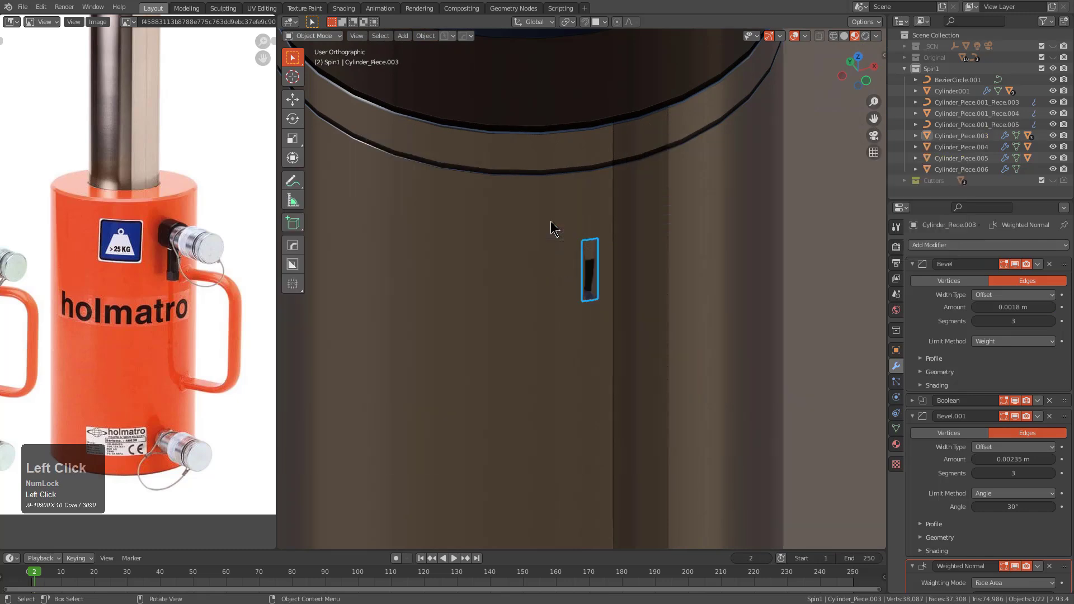
pyautogui.hotkey('alt', 'a')
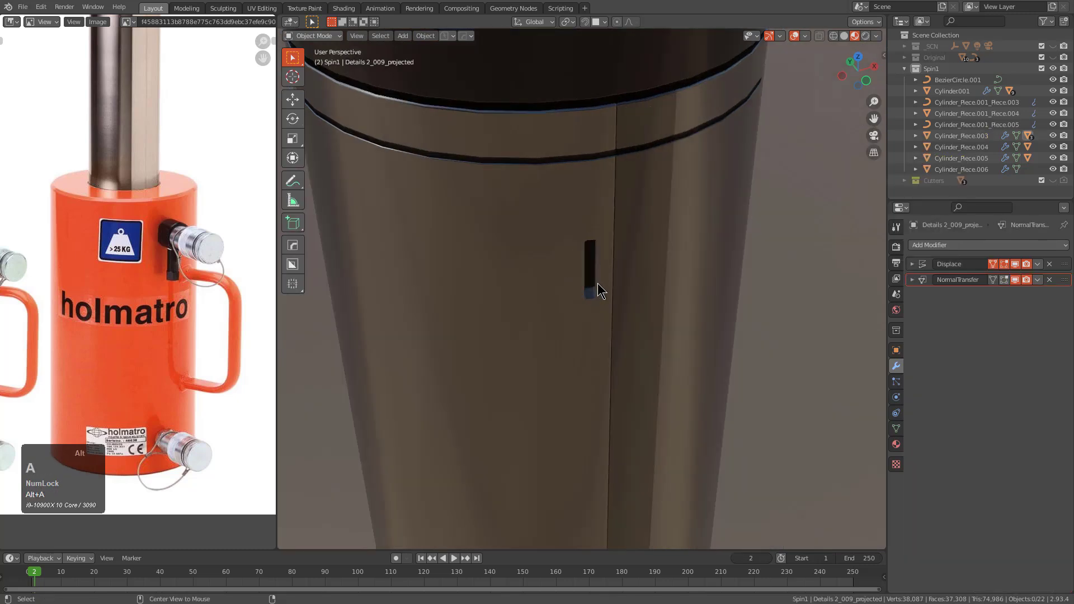
pyautogui.moveTo(597, 283); pyautogui.dragTo(554, 280, button='middle')
# - Mirror the projected slot decal across the piston rod's X axis with the HardOps mirror gizmo
pyautogui.click(576, 267)
pyautogui.click(585, 266)
pyautogui.keyDown('shift'); pyautogui.click(559, 278); pyautogui.keyUp('shift')
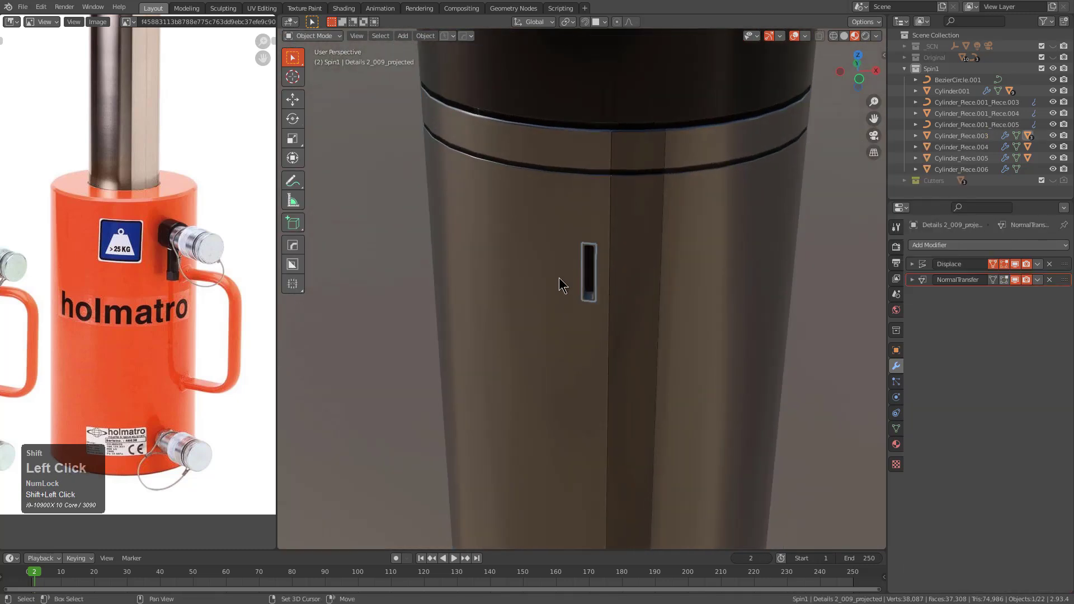
pyautogui.scroll(-5, 559, 278)
pyautogui.hotkey('alt', 'x')
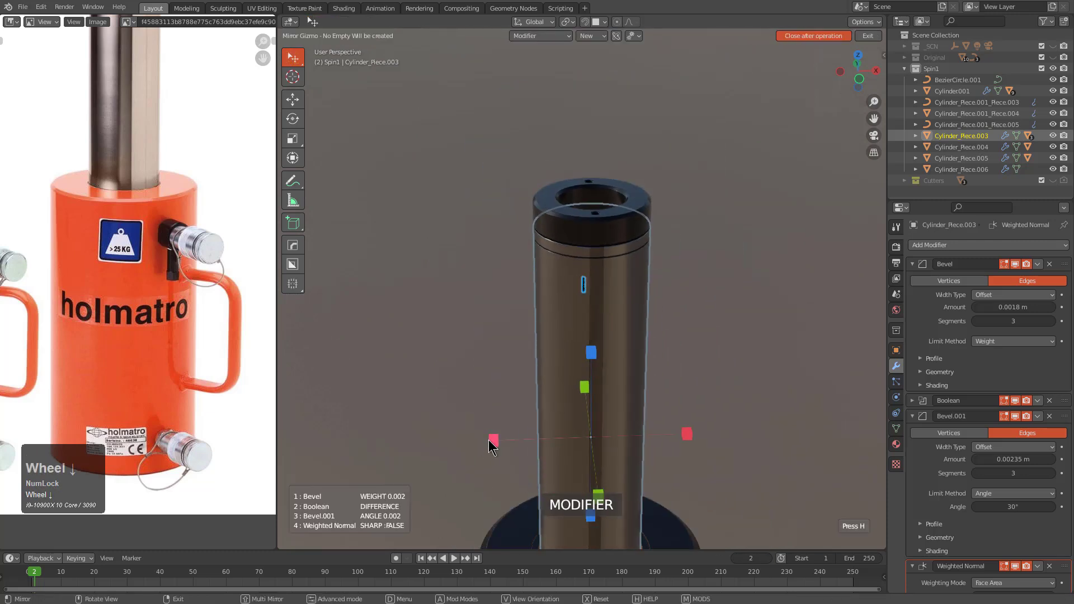
pyautogui.click(492, 441)
# - Array the mirrored slot decals down the rod along Z with a count of 8 and an offset of about -0.367
pyautogui.scroll(3, 593, 376)
pyautogui.scroll(-3, 598, 340)
pyautogui.moveTo(594, 336); pyautogui.dragTo(635, 199, button='middle')
pyautogui.press('q')
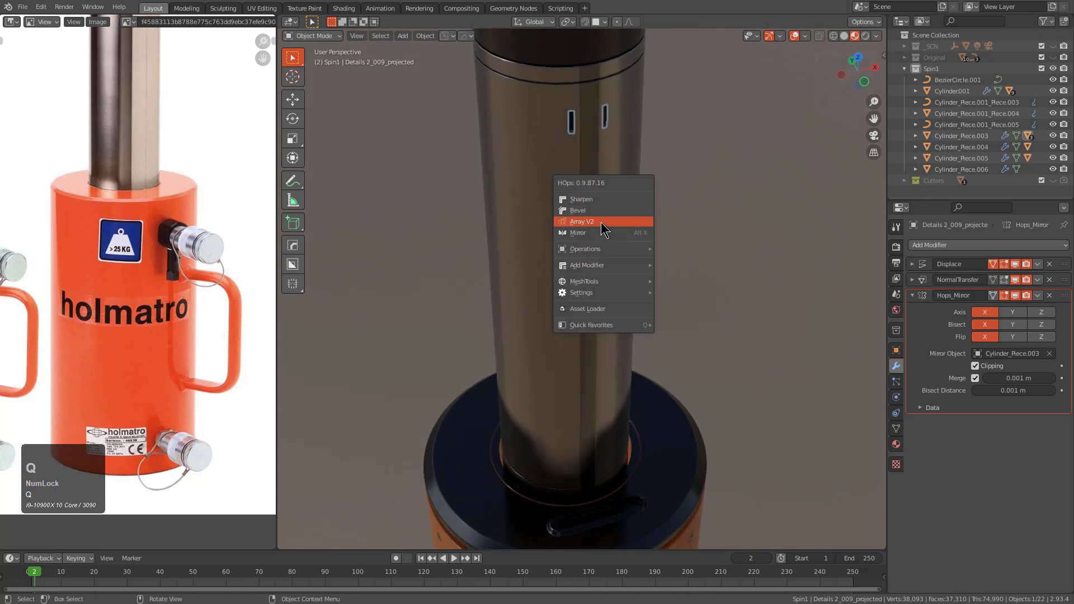
pyautogui.click(601, 223)
pyautogui.press('x')
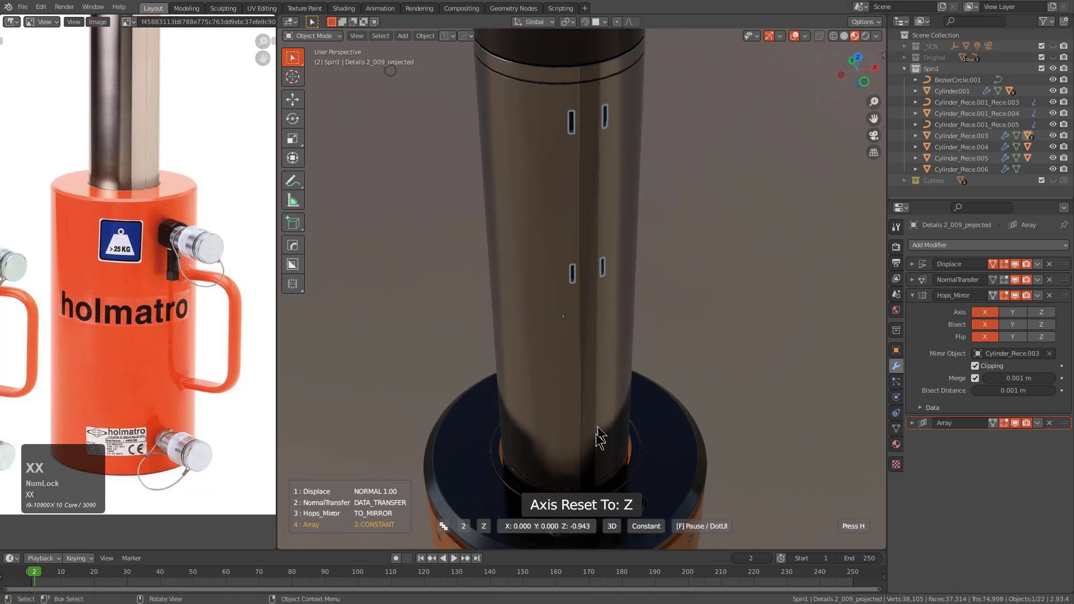
pyautogui.keyDown('shift'); pyautogui.moveTo(598, 479); pyautogui.dragTo(603, 456, button='middle'); pyautogui.keyUp('shift')
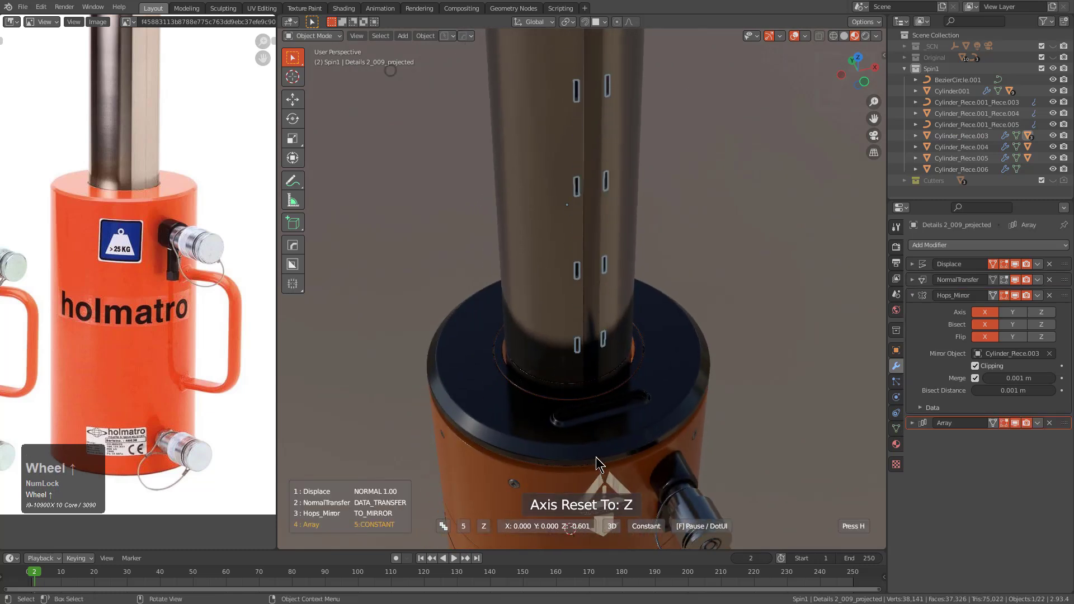
pyautogui.scroll(1, 605, 469)
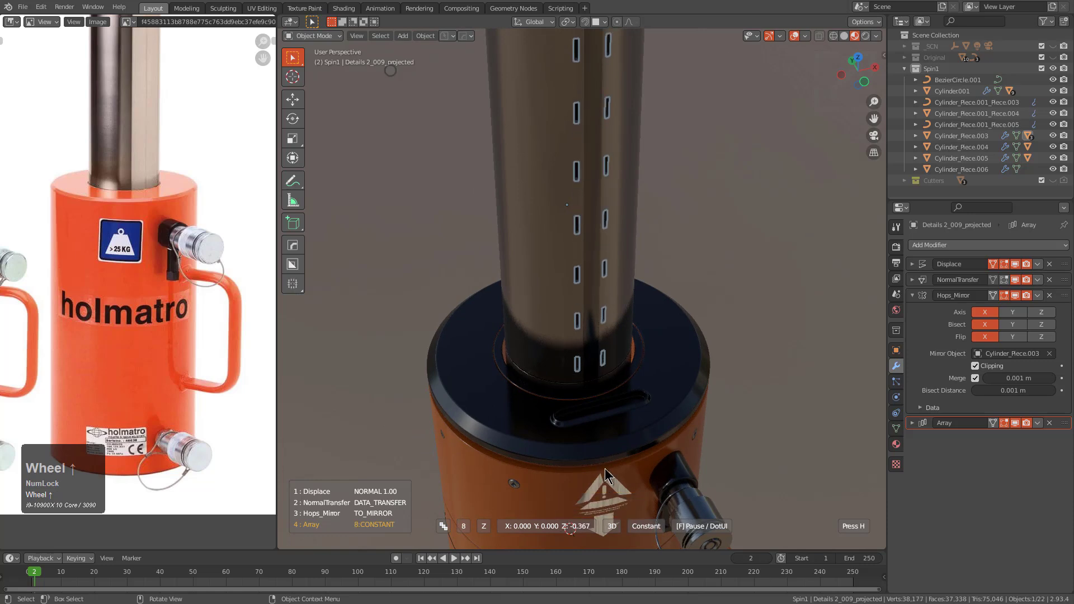
pyautogui.click(607, 466)
pyautogui.hotkey('alt', 'a')
# - Reselect the slot decals and adjust their Z array to a count of 5 with an offset of about -0.576
pyautogui.scroll(-3, 626, 391)
pyautogui.moveTo(626, 358); pyautogui.dragTo(647, 330, button='middle')
pyautogui.scroll(-2, 647, 330)
pyautogui.moveTo(563, 395); pyautogui.dragTo(613, 350, button='middle')
pyautogui.scroll(4, 614, 350)
pyautogui.click(644, 236)
pyautogui.click(649, 231)
pyautogui.keyDown('shift'); pyautogui.moveTo(650, 229); pyautogui.dragTo(588, 342, button='middle'); pyautogui.keyUp('shift')
pyautogui.moveTo(587, 341); pyautogui.dragTo(606, 356, button='middle')
pyautogui.press('q')
pyautogui.click(606, 350)
pyautogui.scroll(-2, 608, 355)
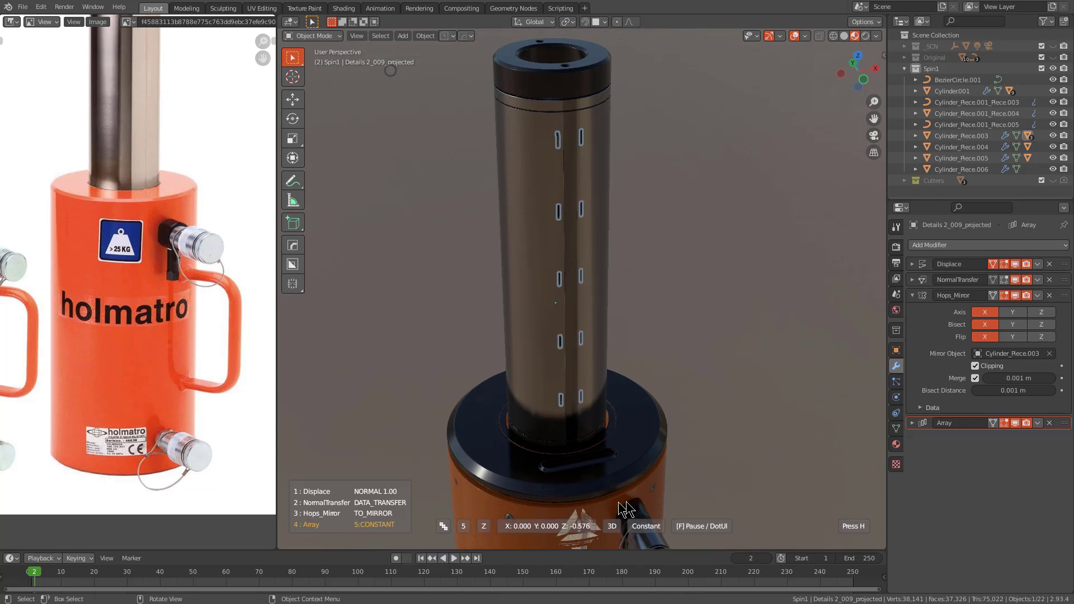
pyautogui.click(722, 500)
# - Insert an elongated slot decal from the MRR_PACK3 library for the cylinder body and move it clear of the existing groove
pyautogui.scroll(-1, 635, 366)
pyautogui.moveTo(612, 355); pyautogui.dragTo(626, 333, button='middle')
pyautogui.scroll(5, 633, 281)
pyautogui.click(630, 219)
pyautogui.scroll(-3, 628, 235)
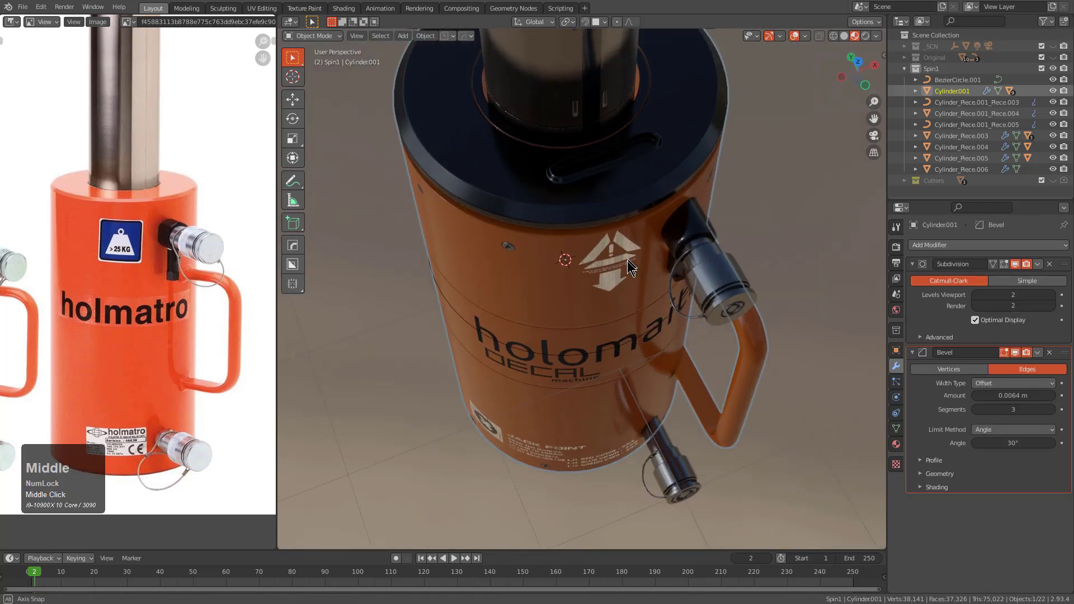
pyautogui.scroll(6, 629, 319)
pyautogui.press('d')
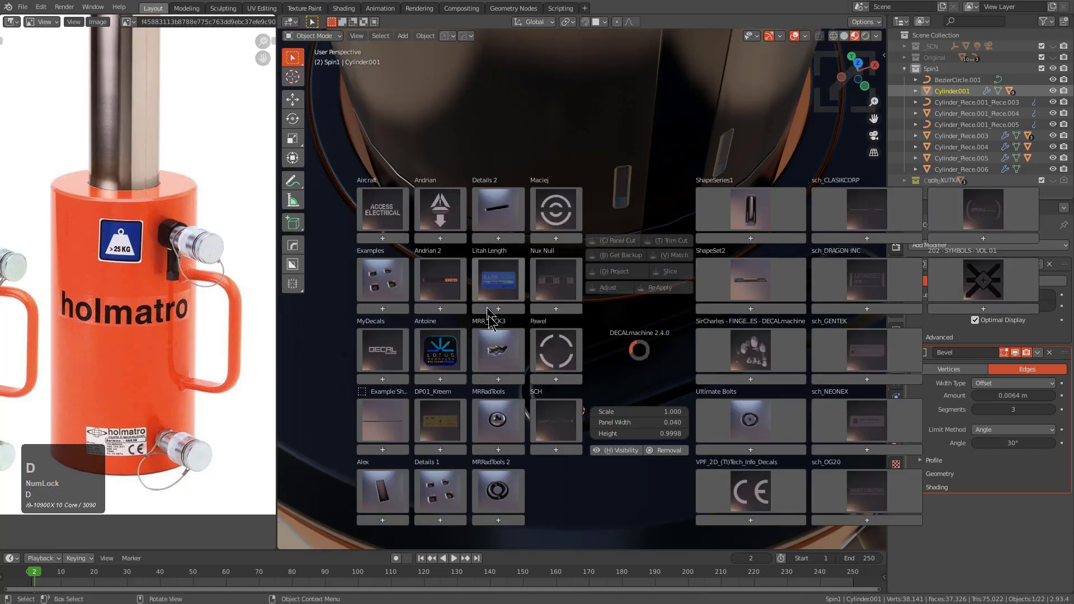
pyautogui.click(499, 351)
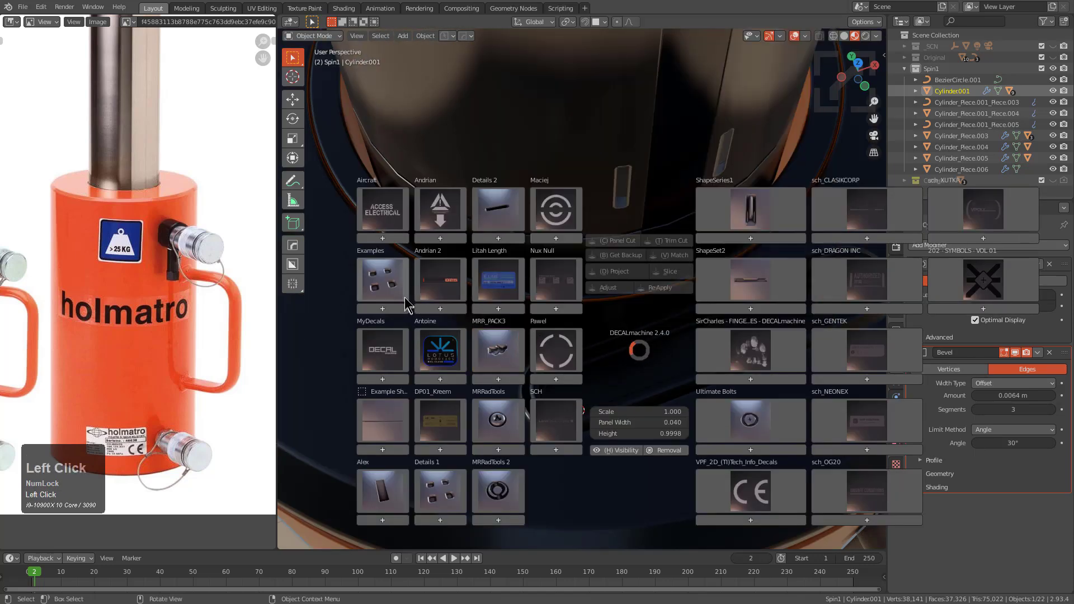
pyautogui.click(499, 343)
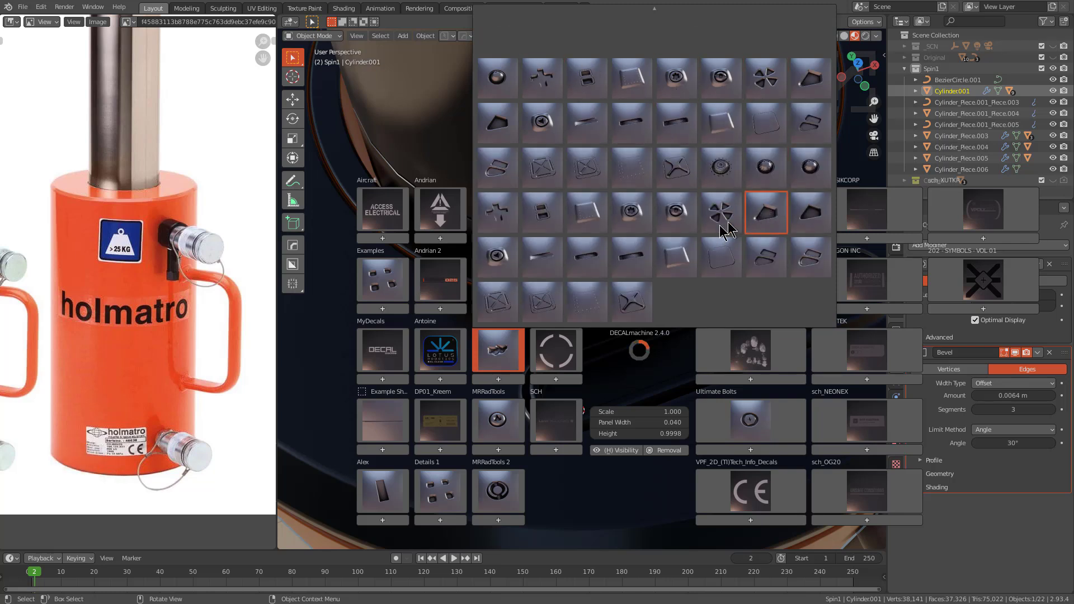
pyautogui.click(560, 259)
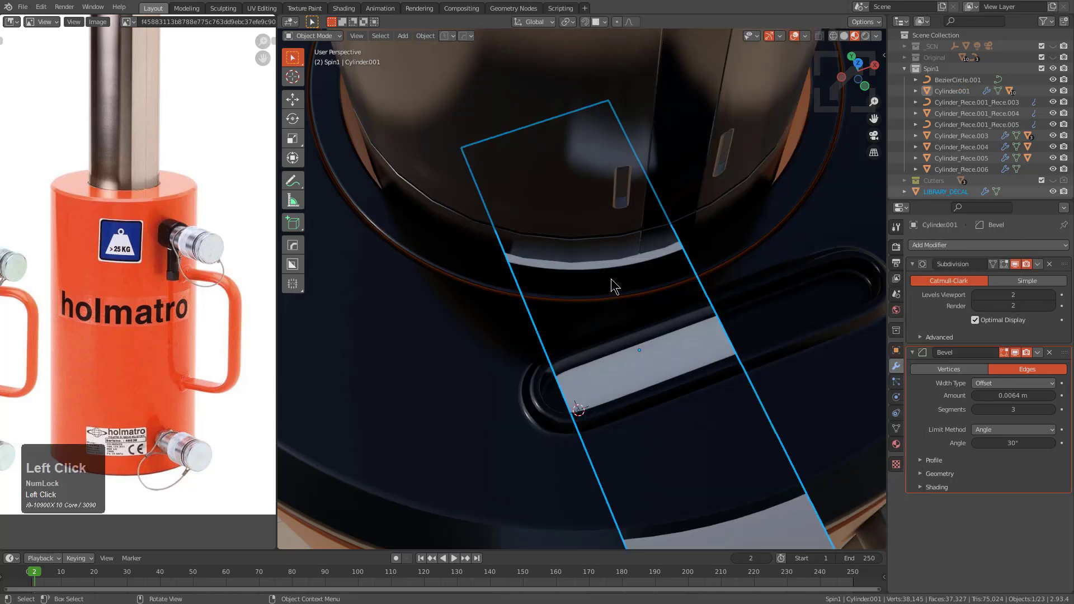
pyautogui.press('g')
pyautogui.click(438, 355)
# - Scale down the new slot decal and snap it onto the dark top cap beside the piston rod
pyautogui.scroll(-6, 439, 345)
pyautogui.keyDown('shift'); pyautogui.moveTo(506, 342); pyautogui.dragTo(526, 352, button='middle'); pyautogui.keyUp('shift')
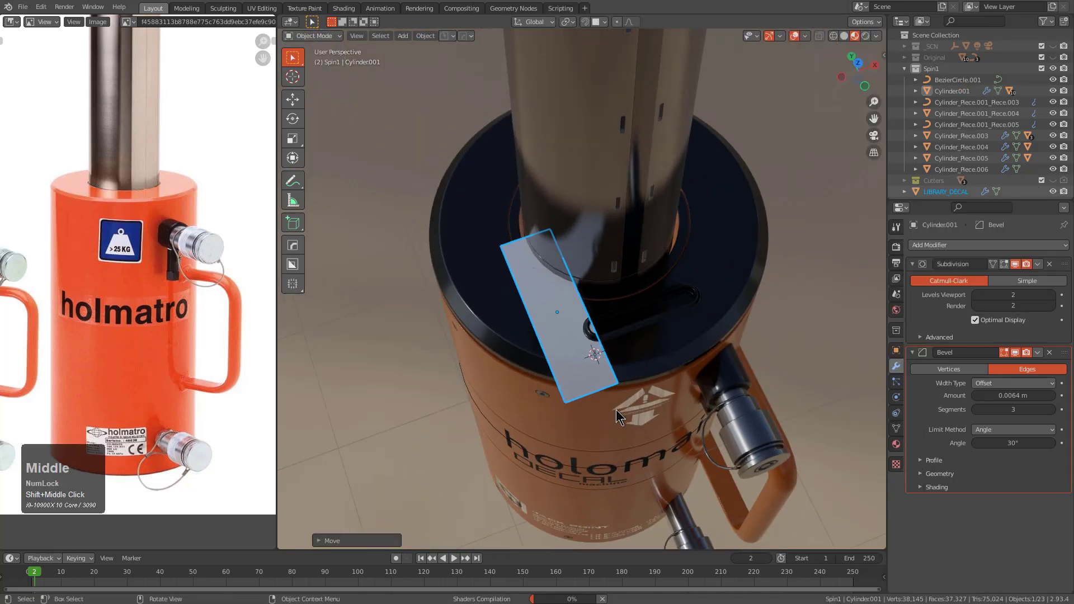
pyautogui.press('s')
pyautogui.click(555, 330)
pyautogui.press('g')
pyautogui.press('ctrl')
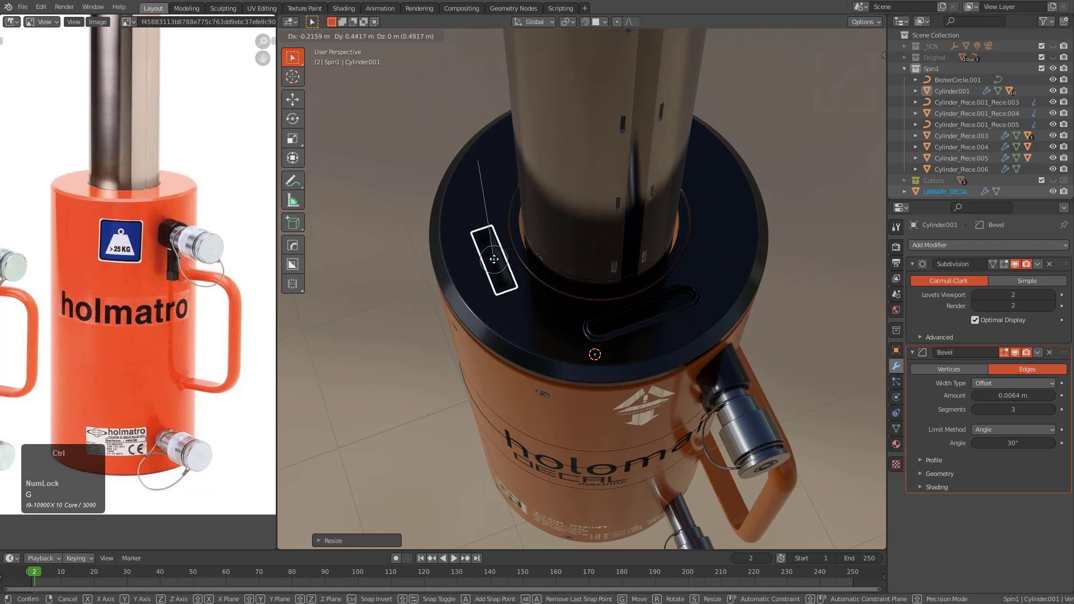
pyautogui.keyDown('ctrl'); pyautogui.click(497, 257); pyautogui.keyUp('ctrl')
# - Mirror the top cap's slot decal across the cylinder body with the HardOps mirror gizmo and deselect everything
pyautogui.keyDown('shift'); pyautogui.click(526, 330); pyautogui.keyUp('shift')
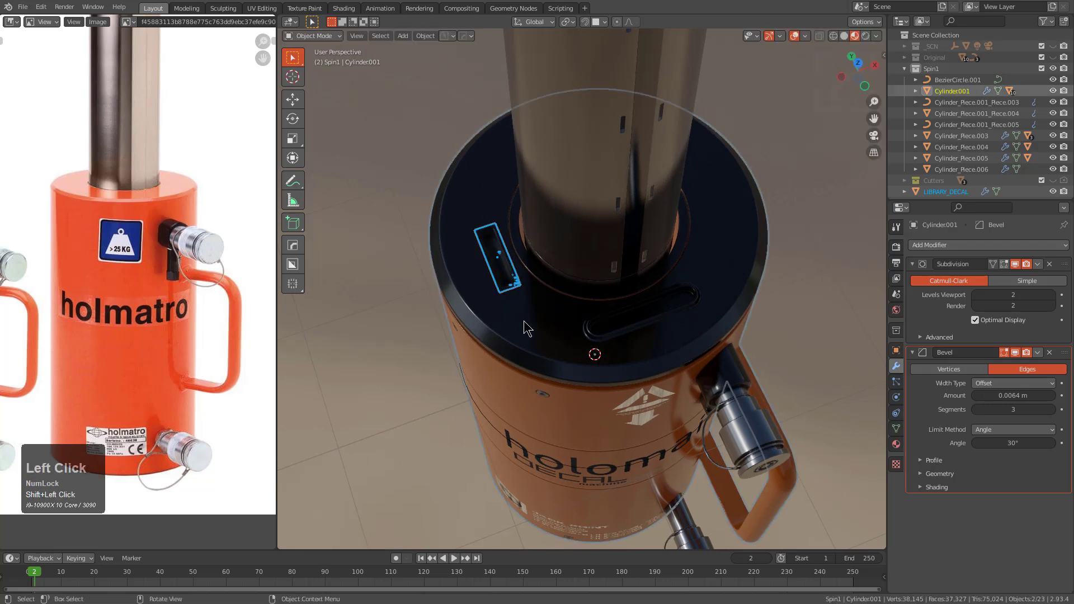
pyautogui.hotkey('alt', 'x')
pyautogui.click(509, 391)
pyautogui.hotkey('alt', 'a')
# - Browse the MRRadTools library and insert a screw decal on the front of the dark top cap
pyautogui.moveTo(518, 324); pyautogui.dragTo(475, 306, button='middle')
pyautogui.scroll(-2, 484, 299)
pyautogui.scroll(-3, 498, 297)
pyautogui.keyDown('shift'); pyautogui.scroll(2, 515, 280); pyautogui.keyUp('shift')
pyautogui.scroll(3, 529, 261)
pyautogui.scroll(4, 532, 261)
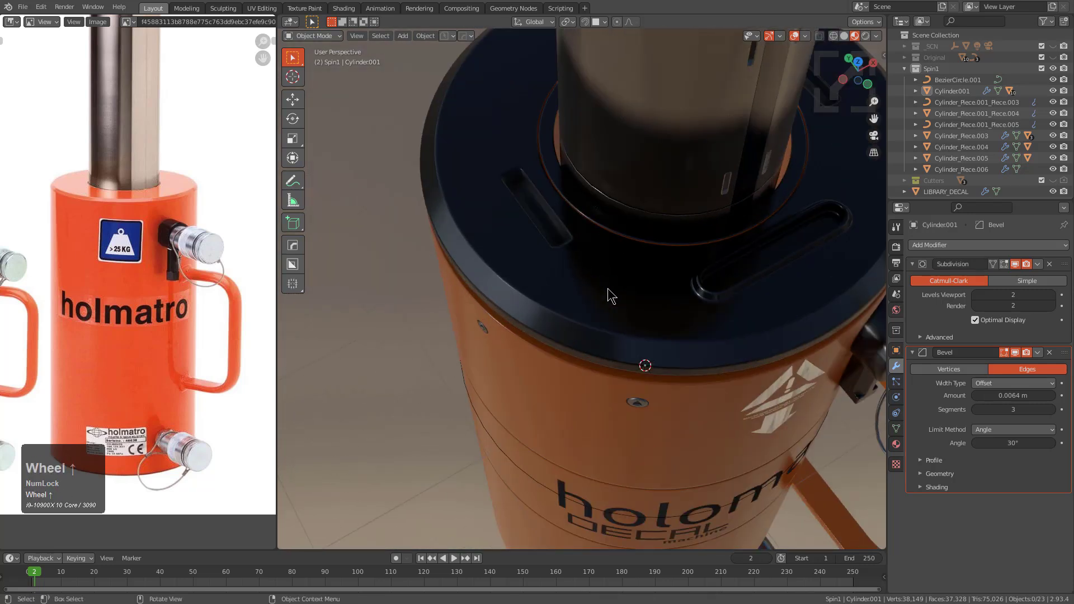
pyautogui.press('d')
pyautogui.click(459, 357)
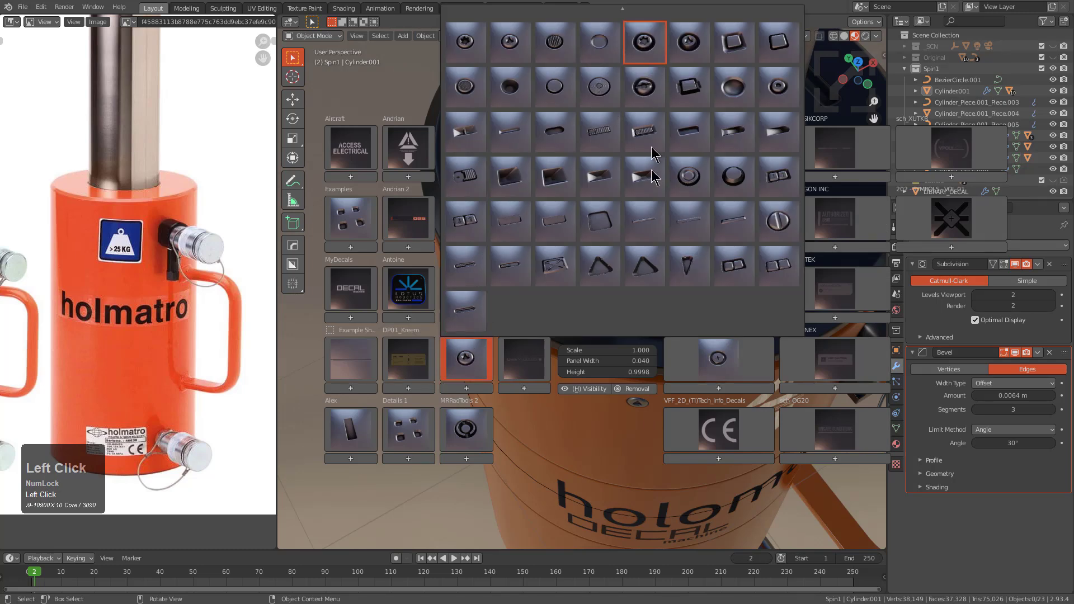
pyautogui.click(688, 273)
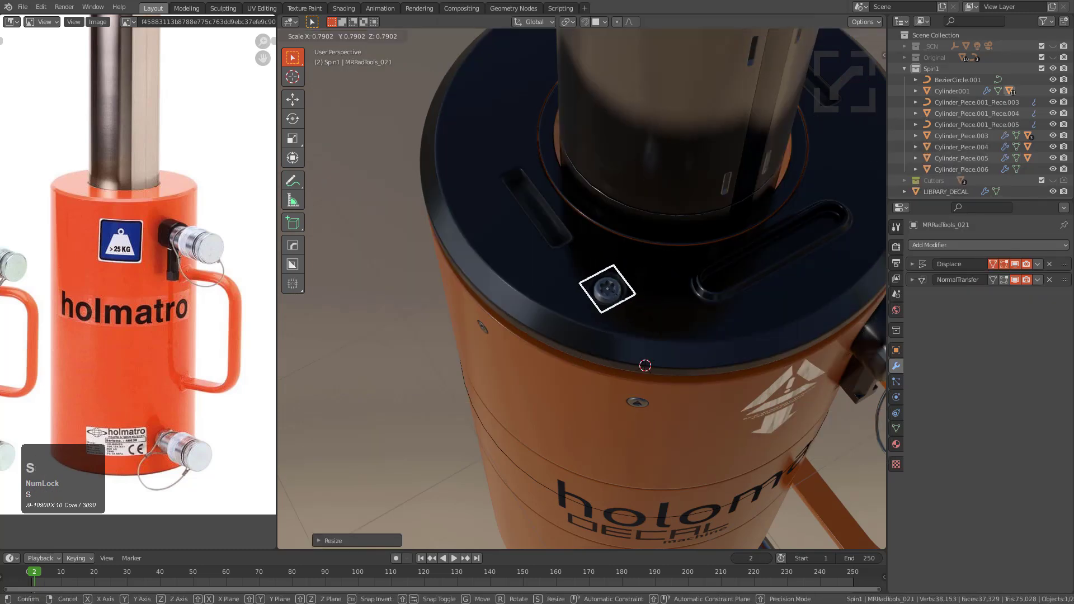
# - Scale down the screw decal and snap it onto the top cap between the two slots, near the front edge
pyautogui.press('g')
pyautogui.click(629, 319)
pyautogui.press('s')
pyautogui.click(637, 315)
pyautogui.press('g')
pyautogui.keyDown('ctrl'); pyautogui.click(621, 314); pyautogui.keyUp('ctrl')
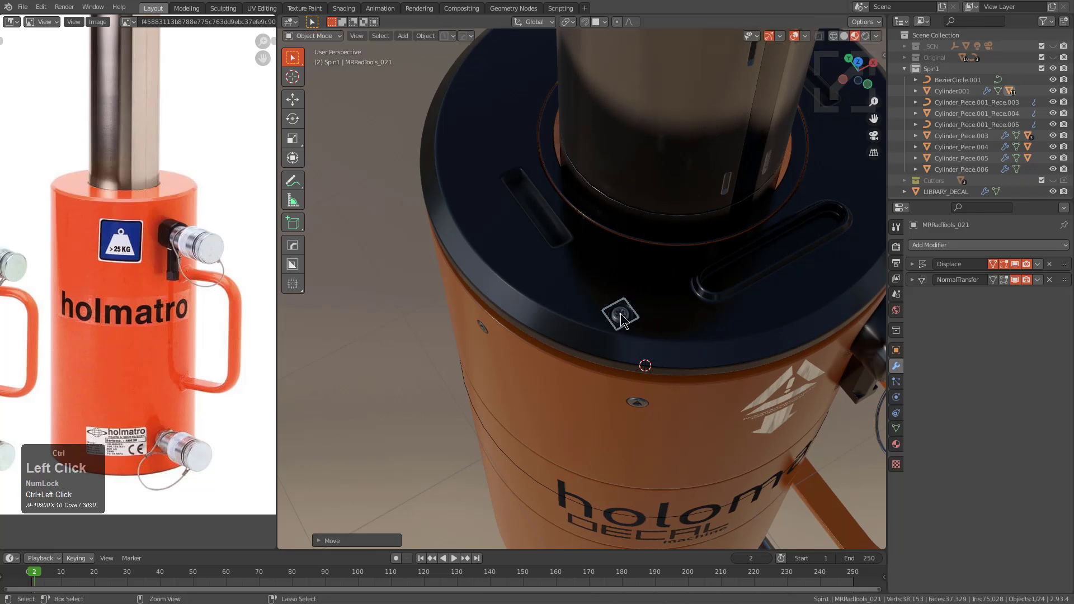
# - Mirror the top cap's screw decal across the cylinder body with the HardOps mirror gizmo
pyautogui.keyDown('shift'); pyautogui.click(670, 320); pyautogui.keyUp('shift')
pyautogui.scroll(-2, 670, 320)
pyautogui.hotkey('alt', 'x')
pyautogui.click(547, 392)
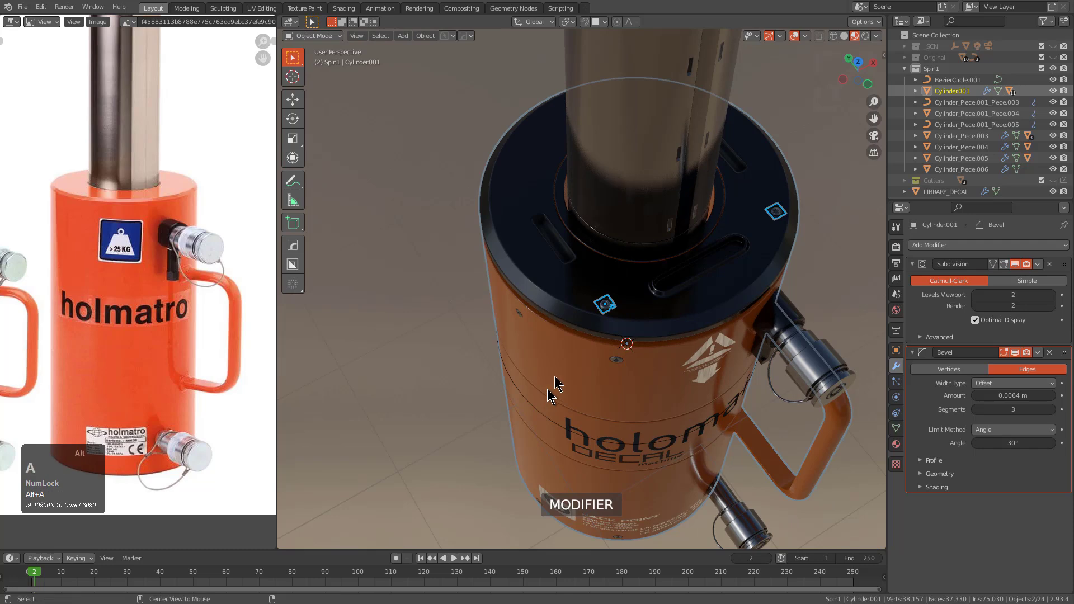
# - Duplicate the front screw decal, switch the pivot point to the 3D cursor and rotate the copy about Z to sit outside the smaller slot
pyautogui.hotkey('alt', 'a')
pyautogui.click(604, 305)
pyautogui.hotkey('shift', 'd')
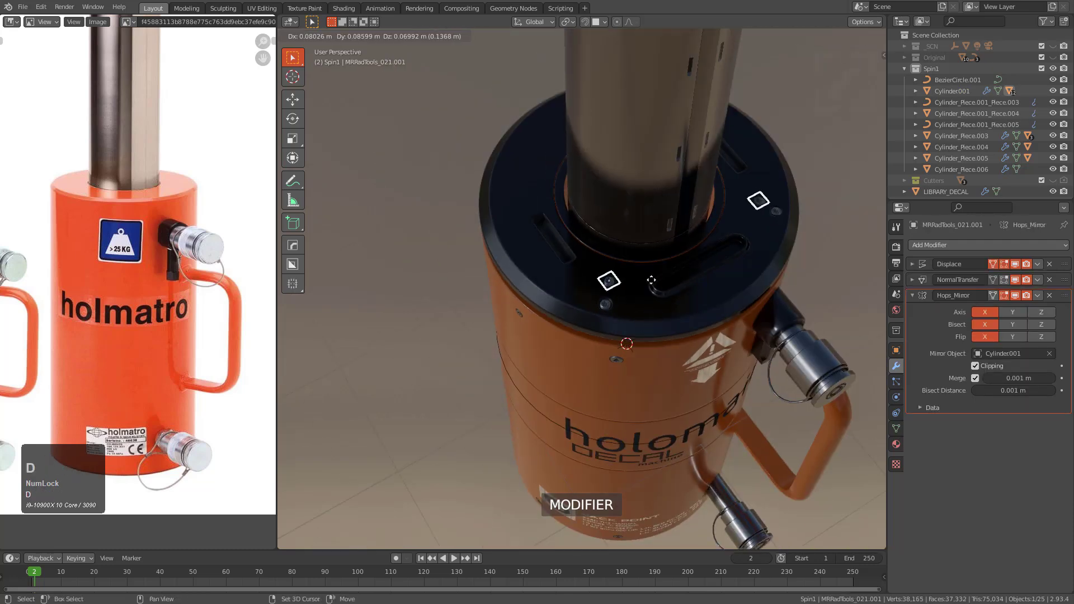
pyautogui.rightClick(696, 330)
pyautogui.press('r')
pyautogui.press('z')
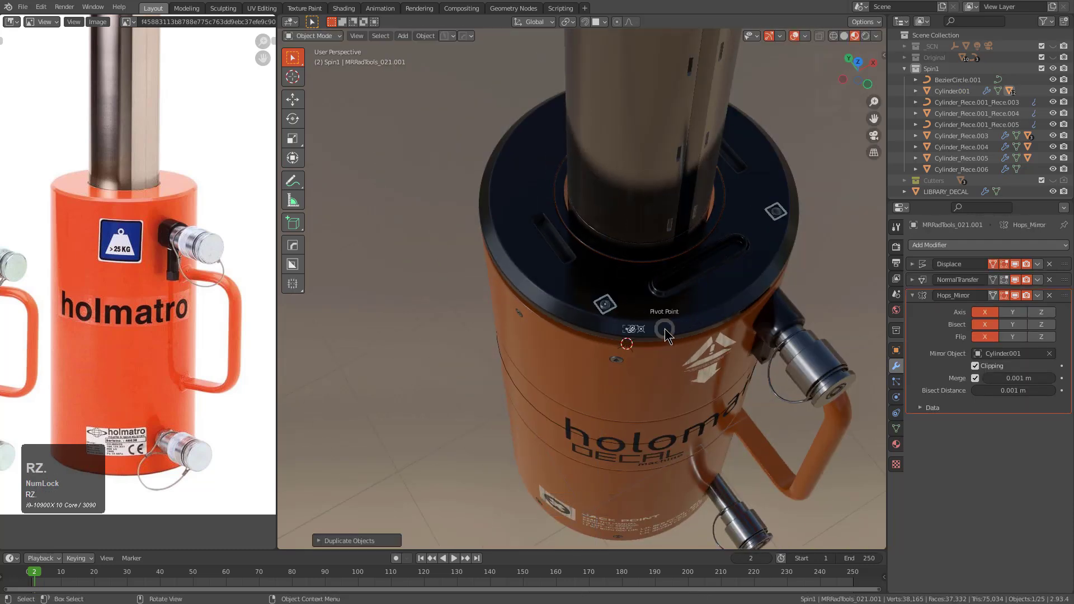
pyautogui.click(778, 337)
pyautogui.press('r')
pyautogui.press('z')
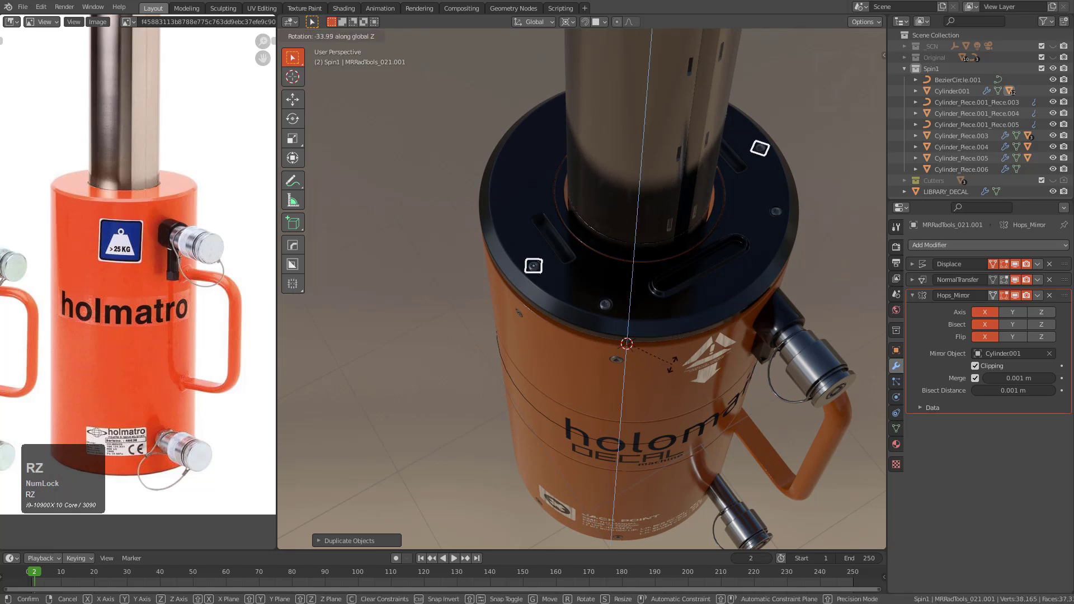
pyautogui.click(662, 371)
# - Duplicate the screw decal again and rotate the copy about -54° around Z toward the cap's rear edge
pyautogui.press('r')
pyautogui.rightClick(635, 357)
pyautogui.press('r')
pyautogui.press('z')
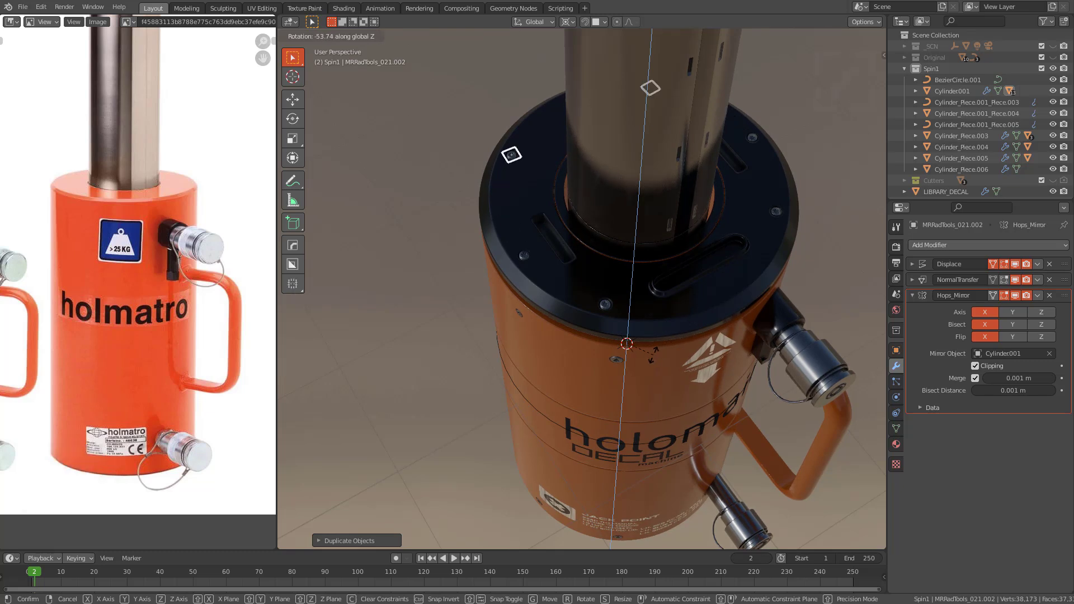
pyautogui.click(653, 355)
# - Make a third copy of the screw decal and rotate it around Z to the cap edge beside the long slot
pyautogui.hotkey('shift', 'd')
pyautogui.rightClick(634, 296)
pyautogui.press('r')
pyautogui.press('z')
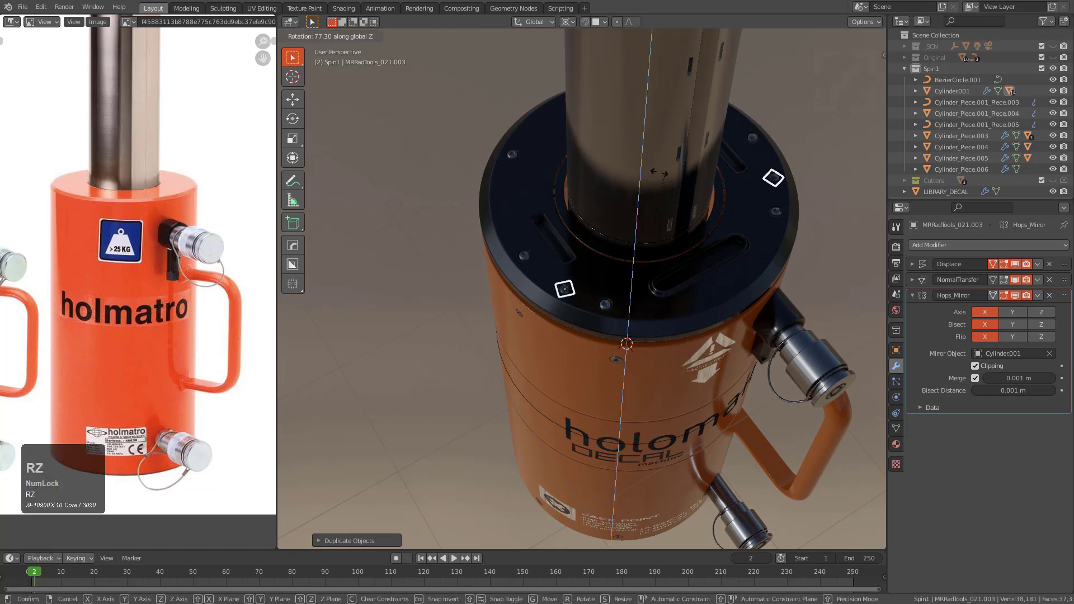
pyautogui.click(538, 251)
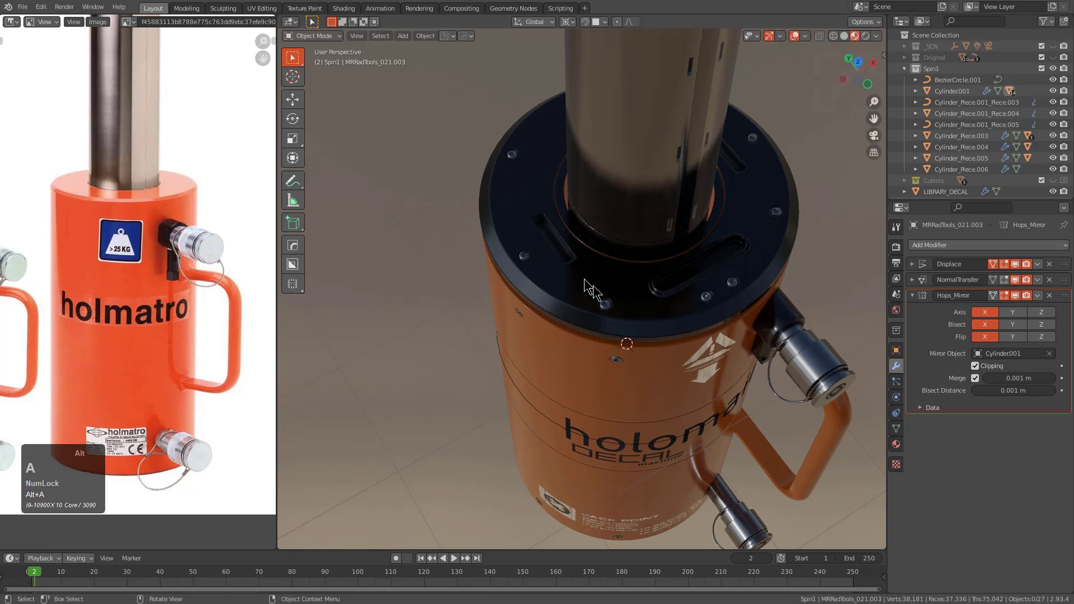
# - Set the Displace strength of the piston rod's arrayed slot decals to 4.6 and deselect them
pyautogui.scroll(-3, 538, 251)
pyautogui.moveTo(538, 251); pyautogui.dragTo(584, 326, button='middle')
pyautogui.scroll(-1, 585, 326)
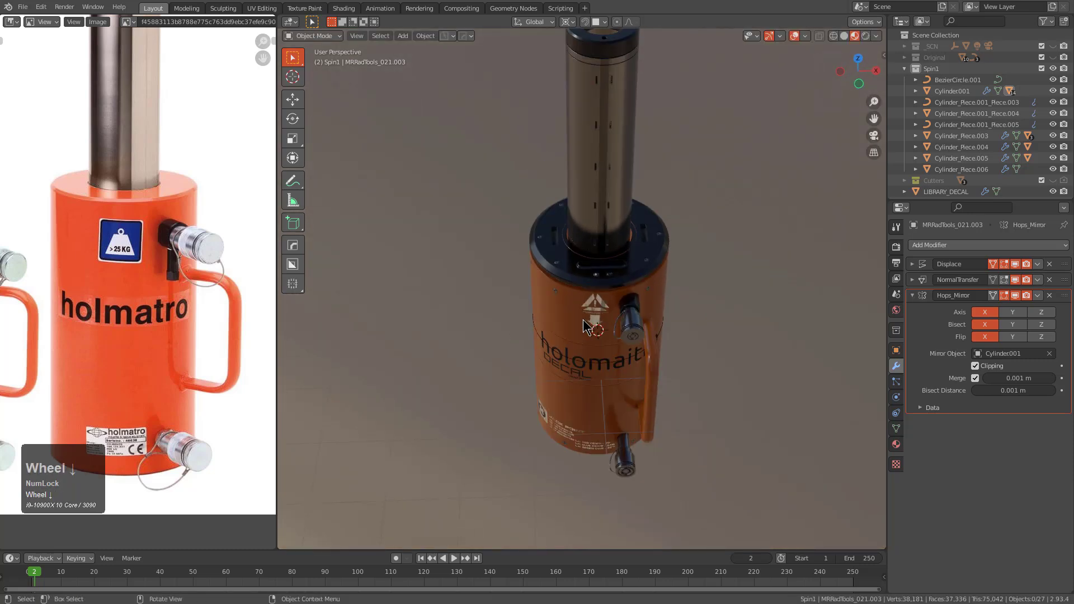
pyautogui.scroll(6, 587, 316)
pyautogui.click(589, 307)
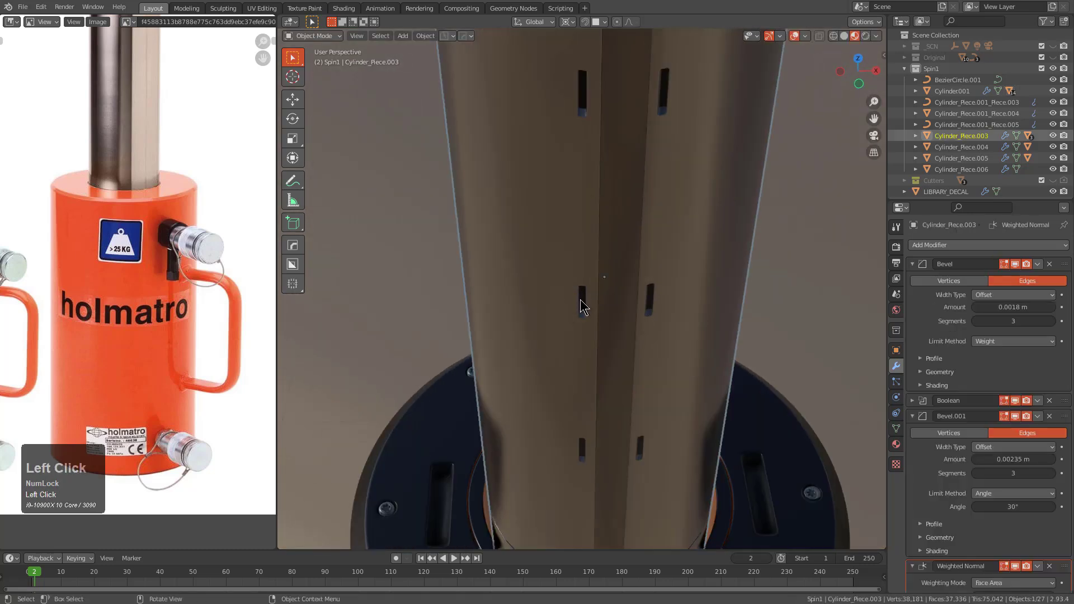
pyautogui.click(914, 266)
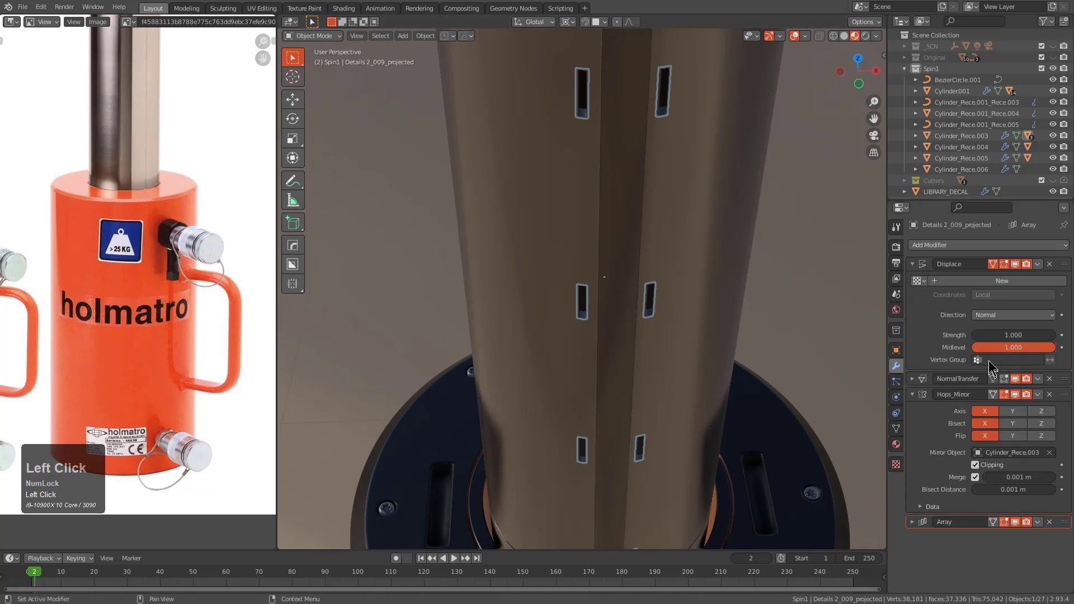
pyautogui.moveTo(1013, 335); pyautogui.dragTo(1025, 335)
pyautogui.scroll(-5, 638, 323)
pyautogui.hotkey('alt', 'a')
# - Set the Displace strength of the front screw decal on the top cap to 1.2
pyautogui.moveTo(634, 325); pyautogui.dragTo(607, 350, button='middle')
pyautogui.scroll(-2, 607, 350)
pyautogui.keyDown('shift'); pyautogui.moveTo(598, 361); pyautogui.dragTo(619, 368, button='middle'); pyautogui.keyUp('shift')
pyautogui.scroll(2, 649, 355)
pyautogui.scroll(5, 623, 388)
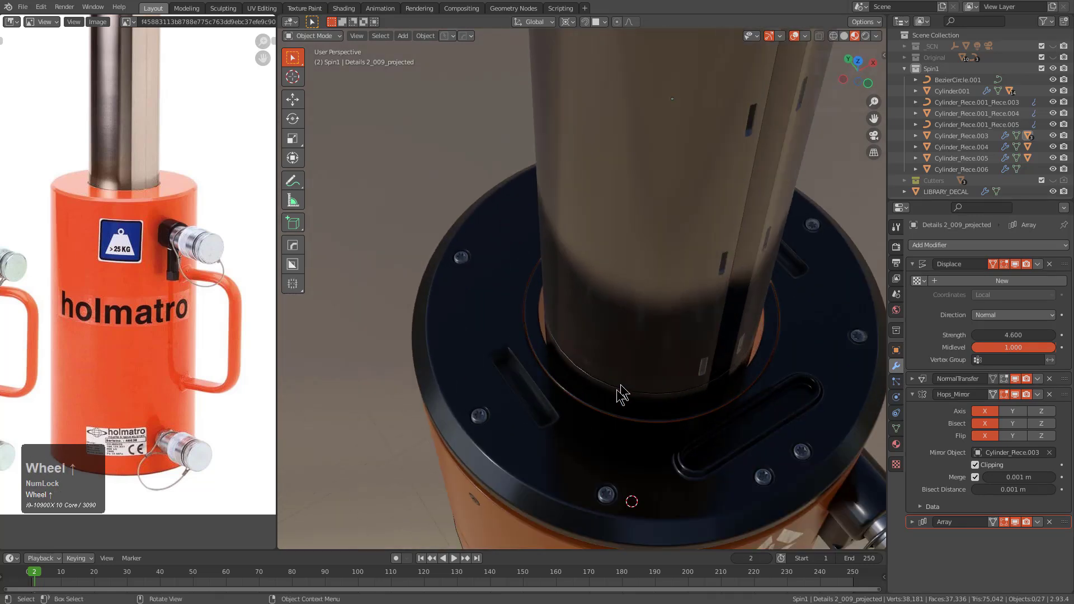
pyautogui.click(570, 338)
pyautogui.click(663, 447)
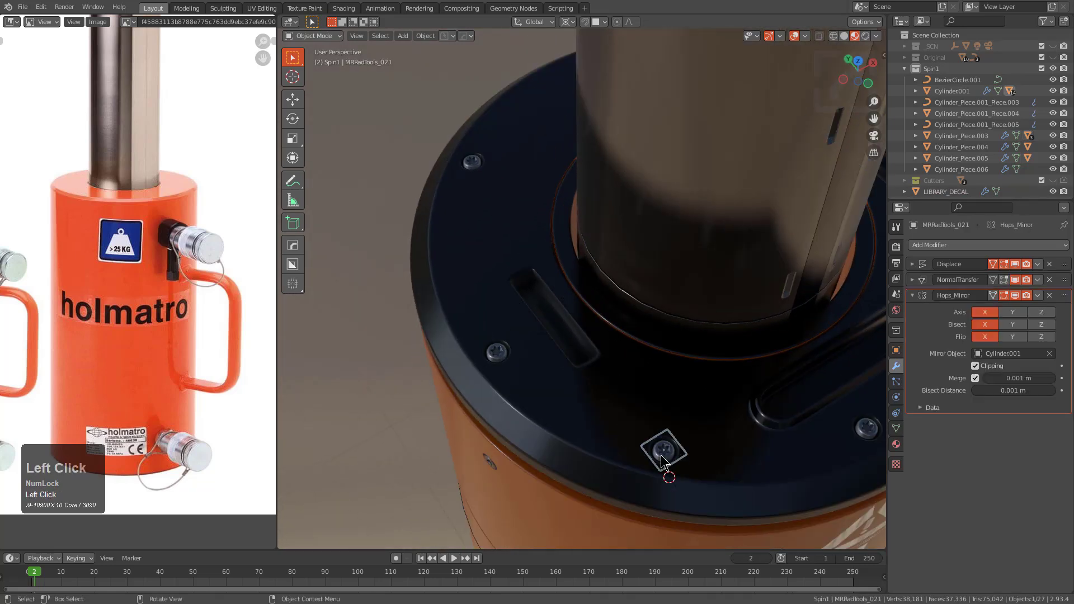
pyautogui.click(913, 264)
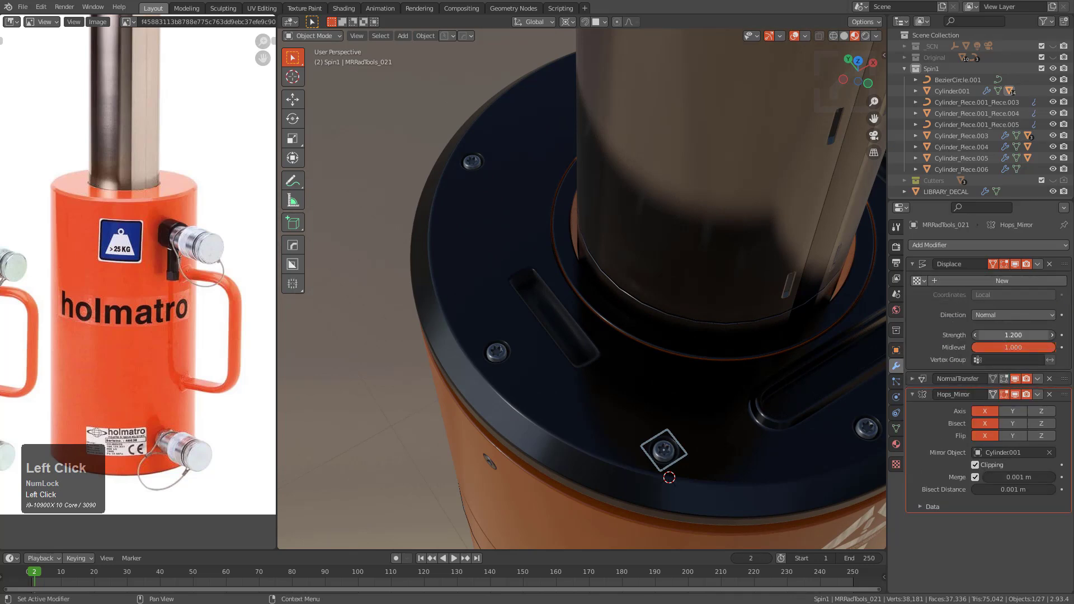
pyautogui.scroll(-5, 616, 408)
# - Deselect the screw decals and save the file piston_05.blend
pyautogui.hotkey('shift', 'd')
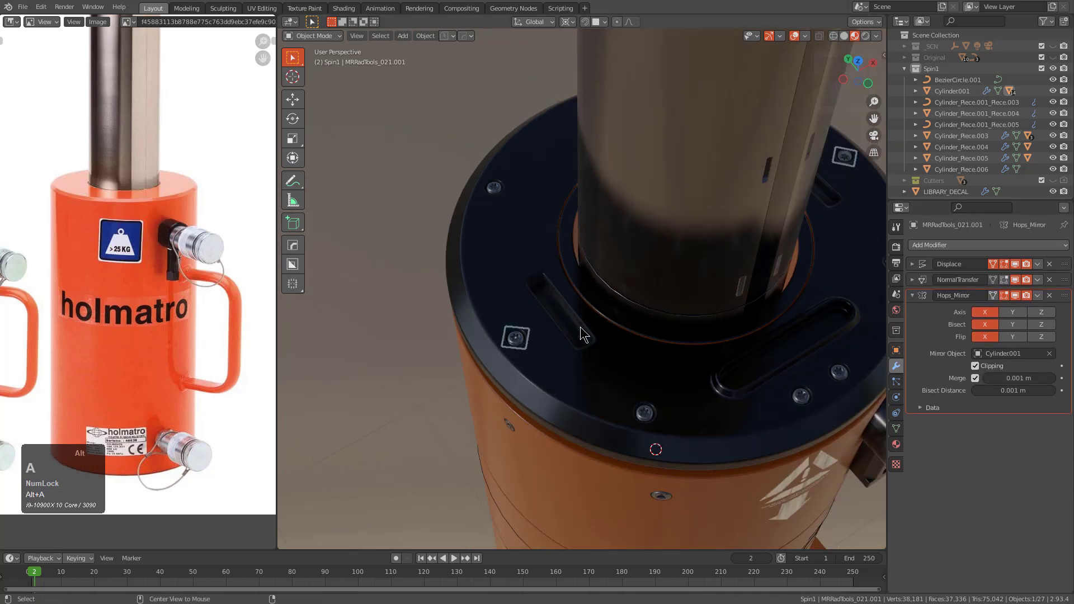
pyautogui.scroll(-4, 644, 378)
pyautogui.moveTo(645, 378); pyautogui.dragTo(607, 218, button='middle')
pyautogui.hotkey('ctrl', 's')
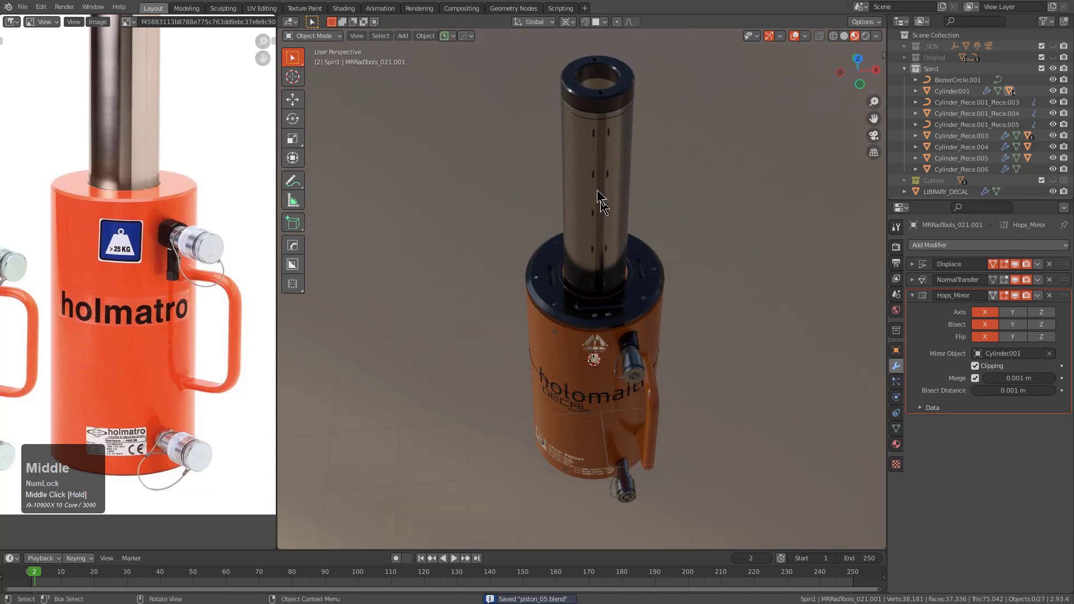
# - Isolate the Original collection and move the stray LIBRARY_DECAL slot decal on its top into the Spin1 collection
pyautogui.click(593, 183)
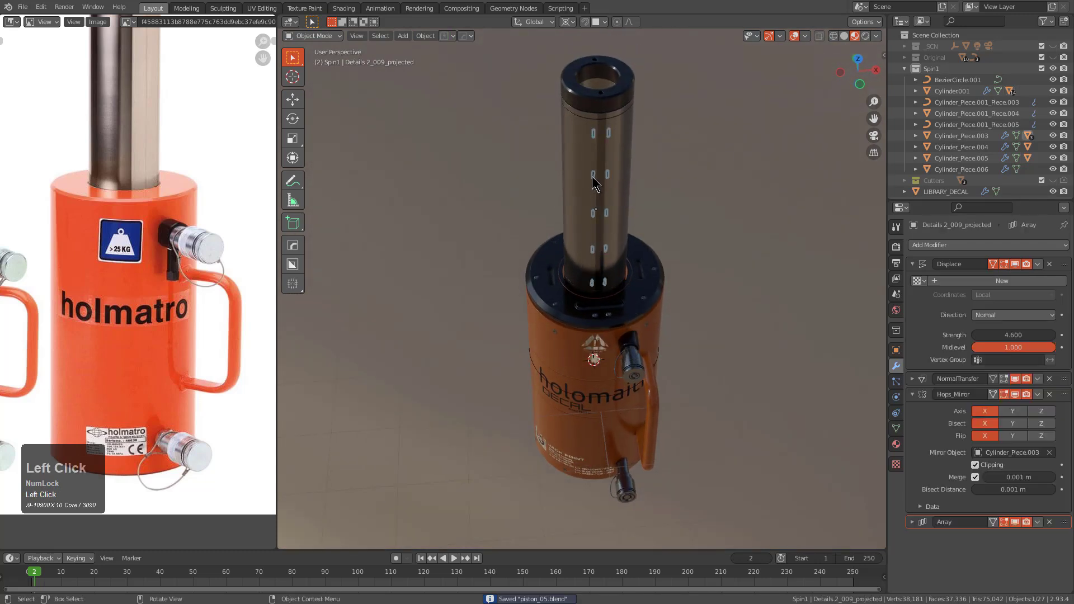
pyautogui.moveTo(600, 217); pyautogui.dragTo(587, 267, button='middle')
pyautogui.scroll(-2, 616, 270)
pyautogui.press('2')
pyautogui.scroll(3, 566, 295)
pyautogui.click(551, 295)
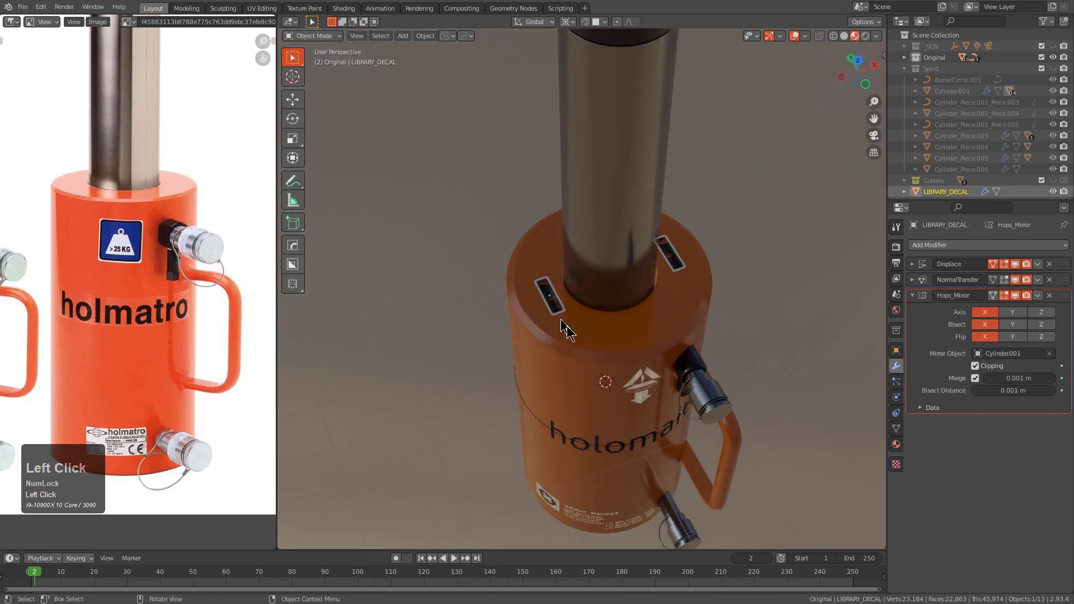
pyautogui.scroll(5, 579, 343)
pyautogui.press('m')
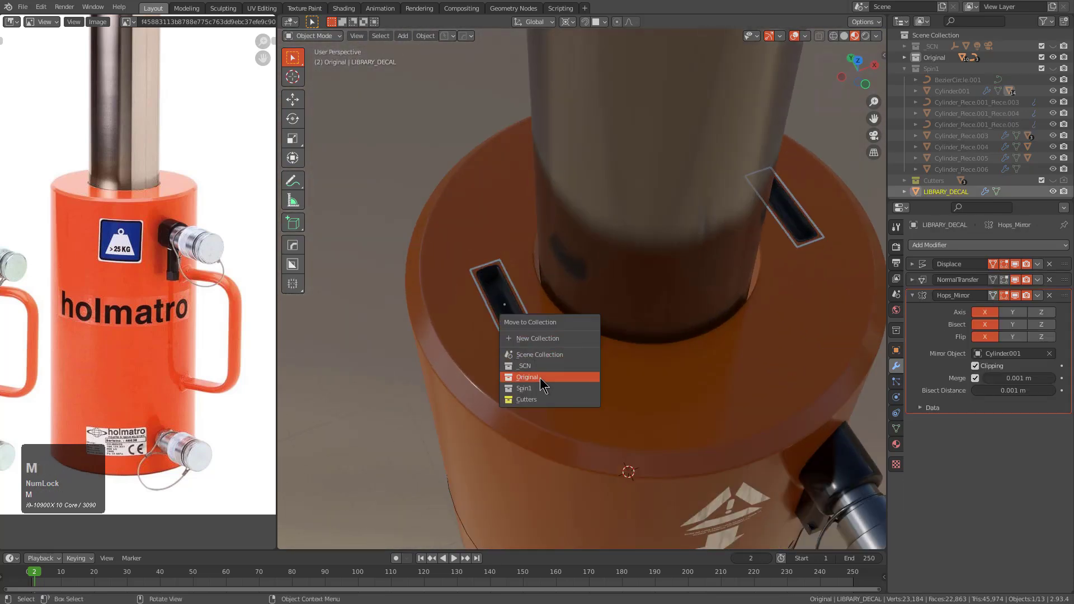
pyautogui.click(539, 398)
pyautogui.scroll(-8, 582, 341)
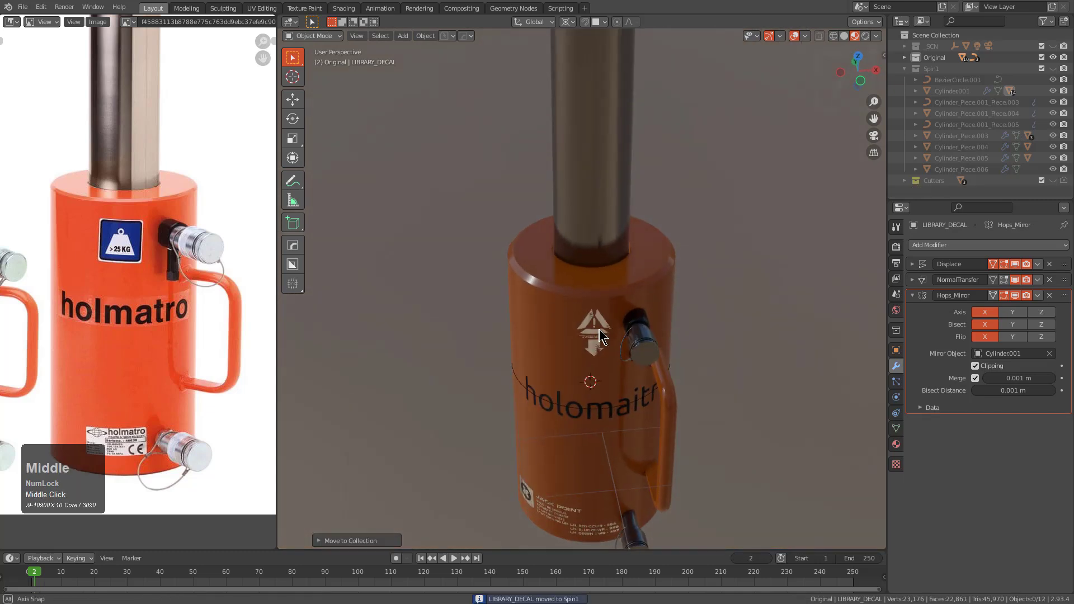
# - Compare the original and detailed cylinders by switching repeatedly between the Original and Spin1 collections
pyautogui.moveTo(599, 330); pyautogui.dragTo(603, 338, button='middle')
pyautogui.press('3')
pyautogui.press('2')
pyautogui.press('3')
pyautogui.press('2')
pyautogui.press('3')
pyautogui.press('2')
pyautogui.press('3')
pyautogui.press('2')
pyautogui.press('3')
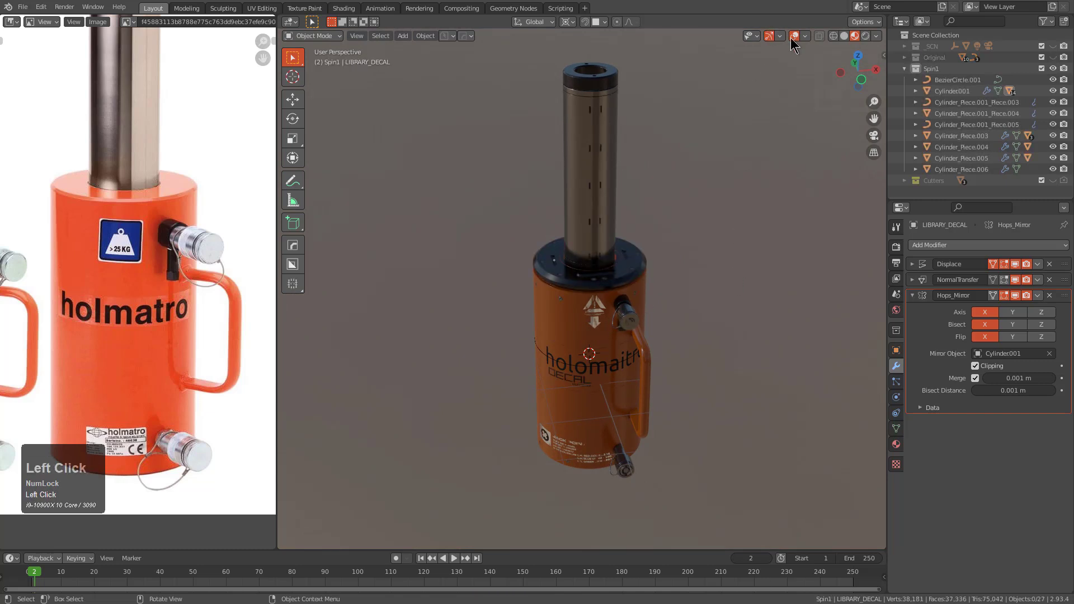
# - Hide the viewport overlays, isolate the _SCN collection and reset the 3D cursor to the world origin
pyautogui.press('1')
pyautogui.scroll(3, 666, 240)
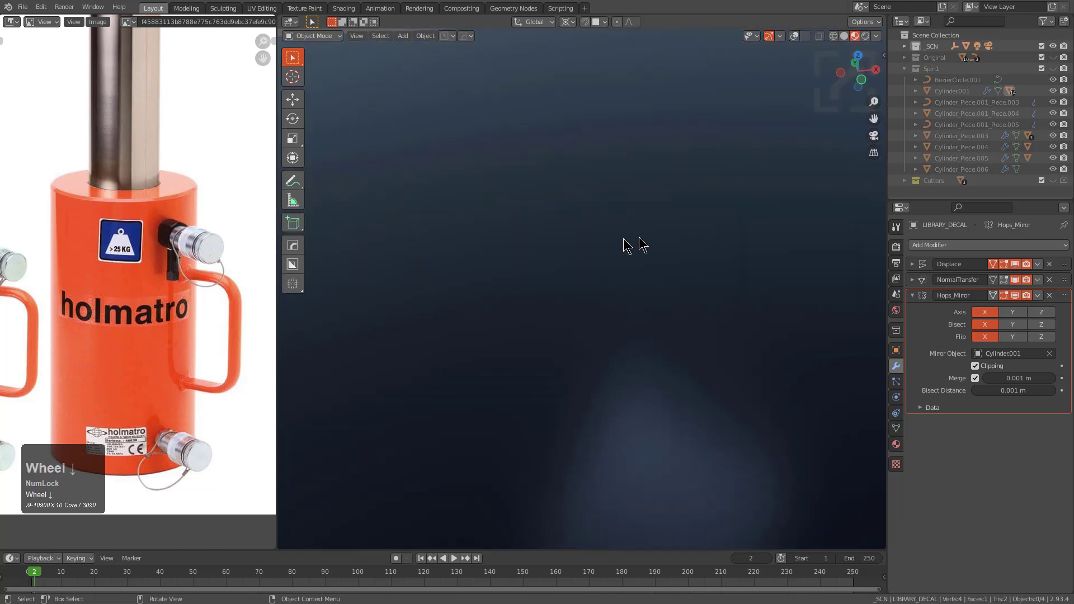
pyautogui.press('KP_0')
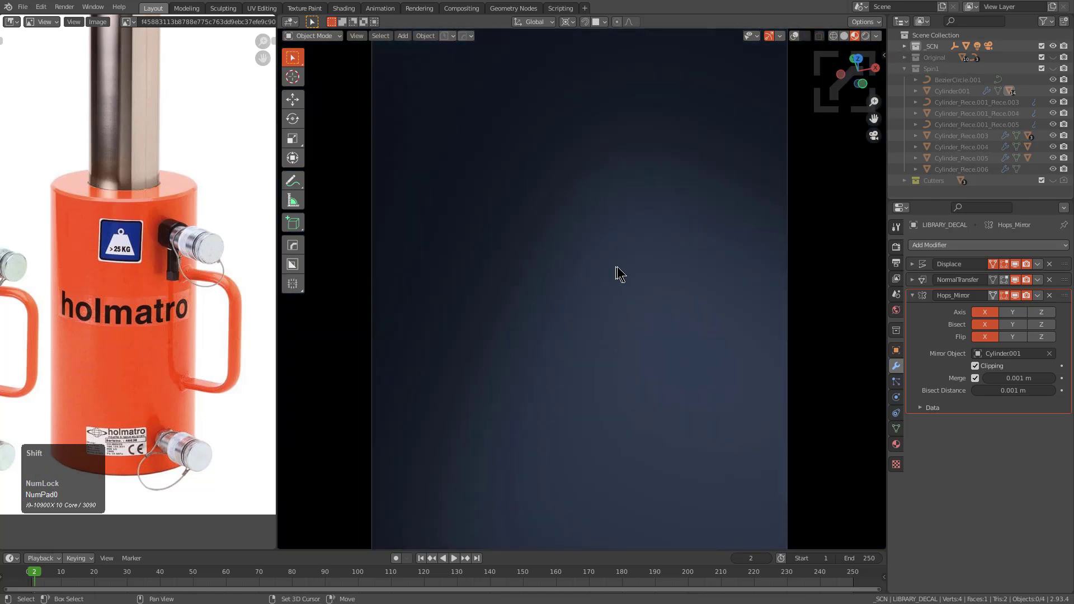
pyautogui.hotkey('shift', 'c')
# - Add a collection instance of Original to the scene and view it through the scene camera
pyautogui.hotkey('shift', 'a')
pyautogui.click(615, 473)
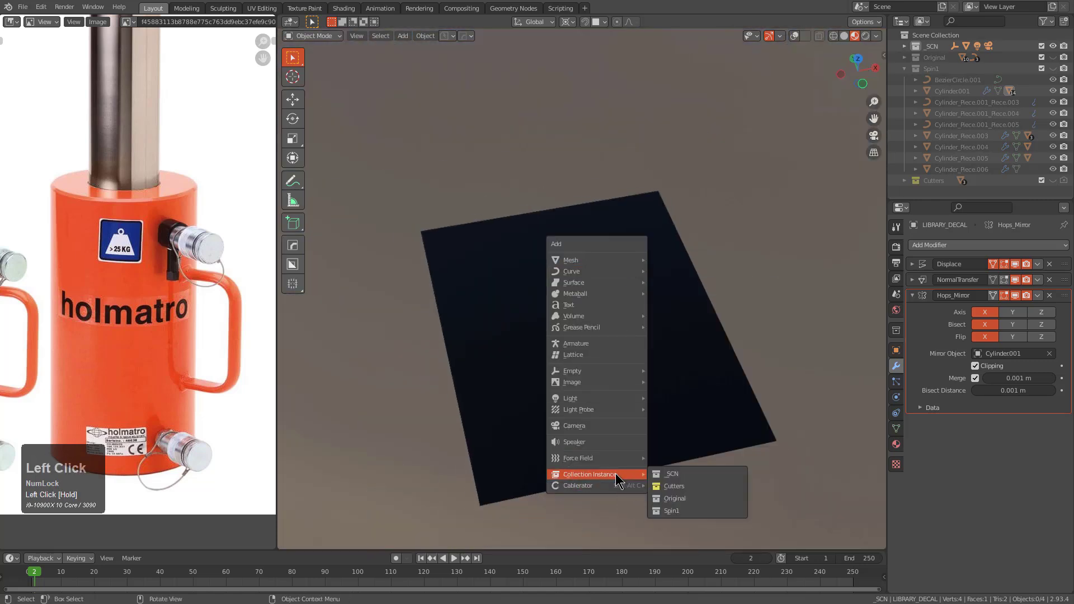
pyautogui.click(671, 497)
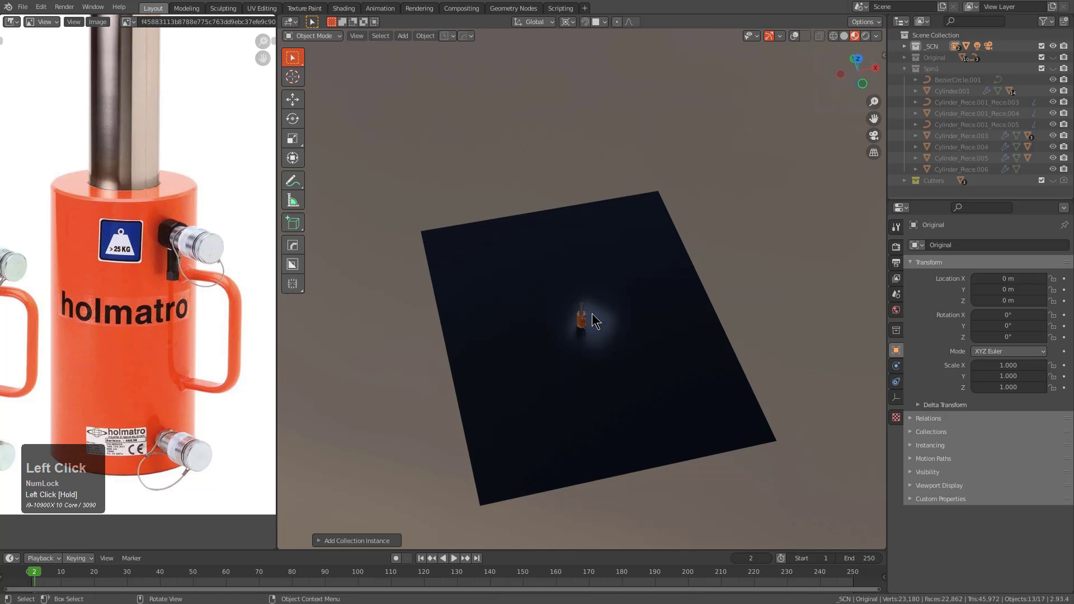
pyautogui.press('KP_0')
pyautogui.scroll(-3, 583, 288)
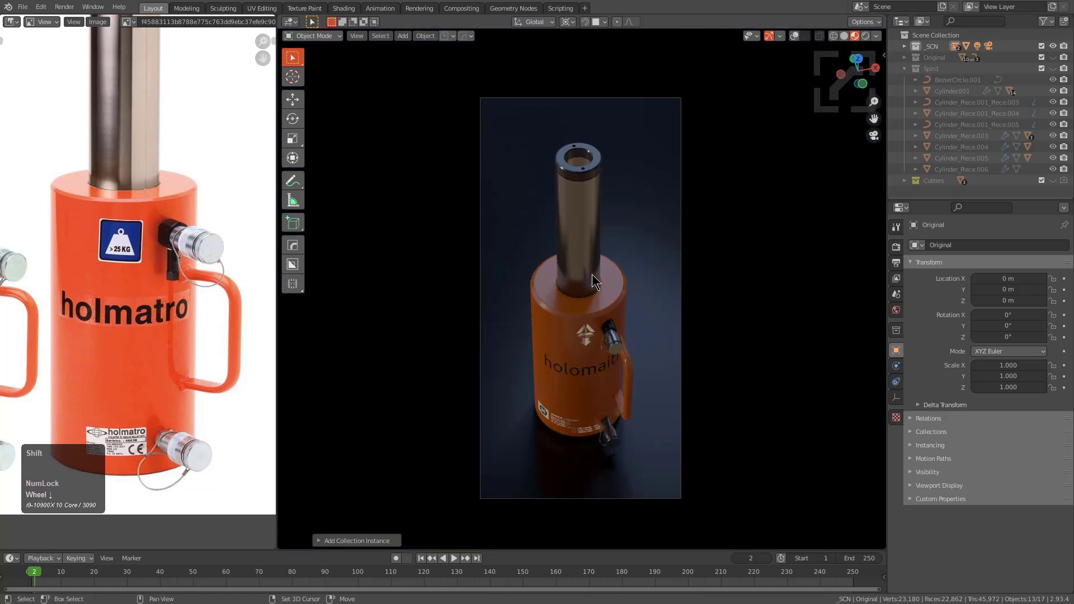
# - Add a collection instance of Spin1 and move the Original instance to about X -1.36 m
pyautogui.hotkey('shift', 'a')
pyautogui.moveTo(592, 274)
pyautogui.click(648, 311)
pyautogui.press('g')
pyautogui.rightClick(639, 320)
pyautogui.press('g')
pyautogui.click(577, 324)
# - Move the Spin1 instance along X to about 1 m, beside the Original instance
pyautogui.press('g')
pyautogui.press('x')
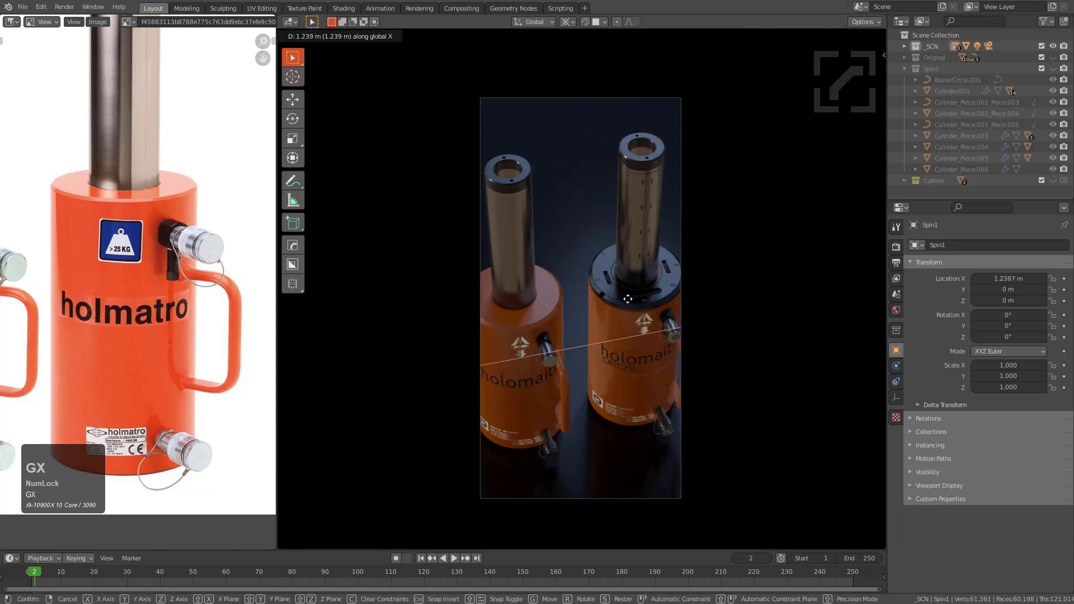
pyautogui.click(626, 298)
pyautogui.press('g')
pyautogui.press('x')
pyautogui.click(619, 299)
# - Move the Original instance along X to about -1.12 m so it stands closer to the Spin1 instance
pyautogui.click(526, 327)
pyautogui.press('g')
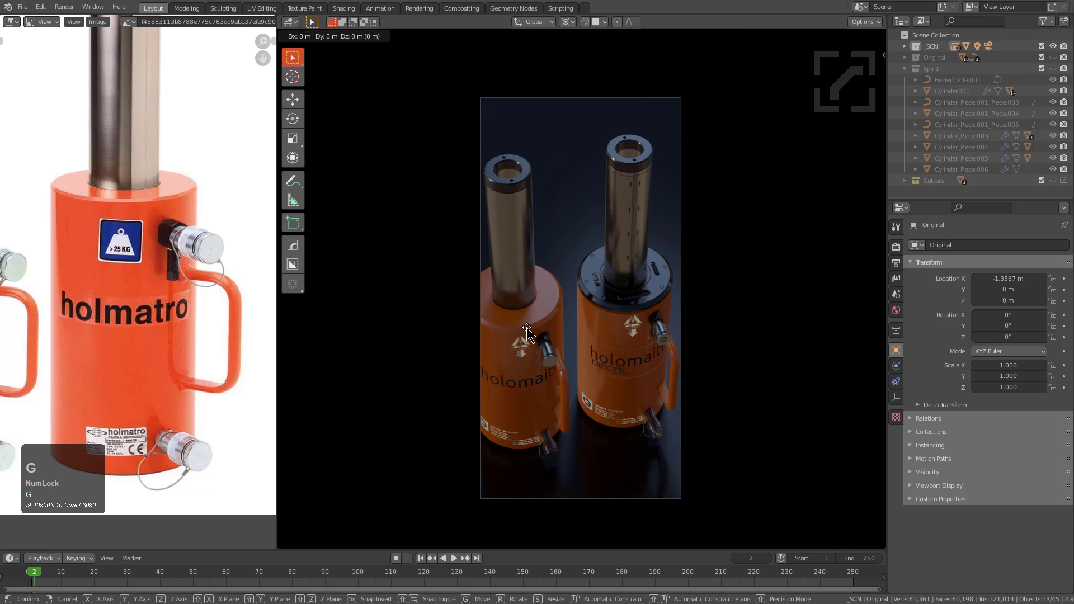
pyautogui.press('x')
pyautogui.click(551, 321)
pyautogui.scroll(5, 586, 313)
pyautogui.scroll(-3, 597, 314)
pyautogui.keyDown('shift'); pyautogui.moveTo(626, 272); pyautogui.dragTo(640, 283, button='middle'); pyautogui.keyUp('shift')
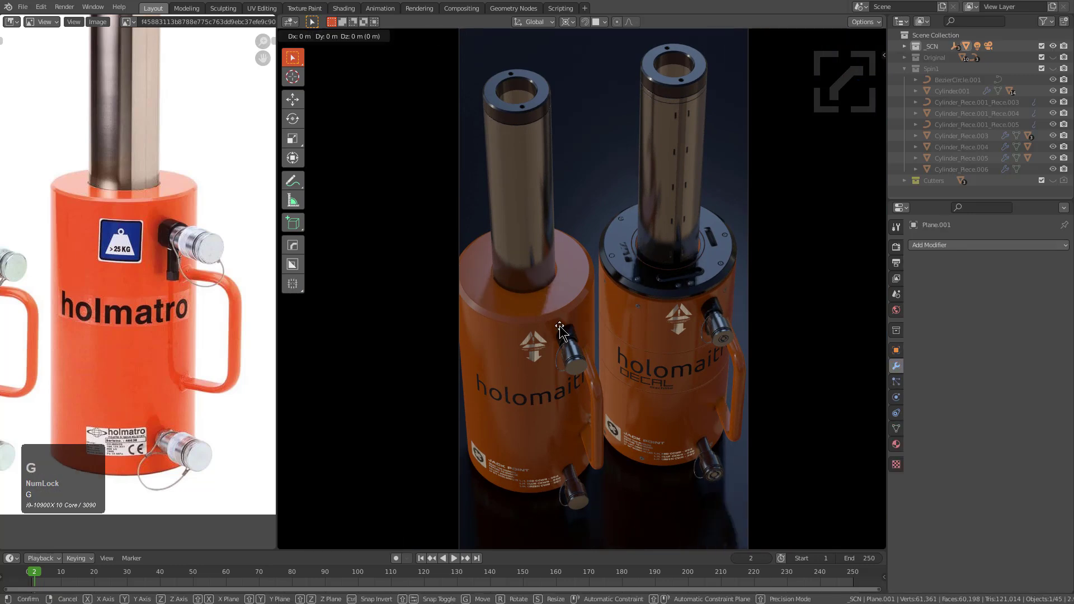
pyautogui.press('y')
pyautogui.press('x')
pyautogui.press('y')
pyautogui.rightClick(545, 246)
pyautogui.moveTo(544, 247); pyautogui.dragTo(600, 274, button='middle')
pyautogui.press('g')
pyautogui.rightClick(501, 281)
# - Move the Original instance back along Y to about 1.83 m and return to the camera view
pyautogui.click(469, 305)
pyautogui.press('g')
pyautogui.press('y')
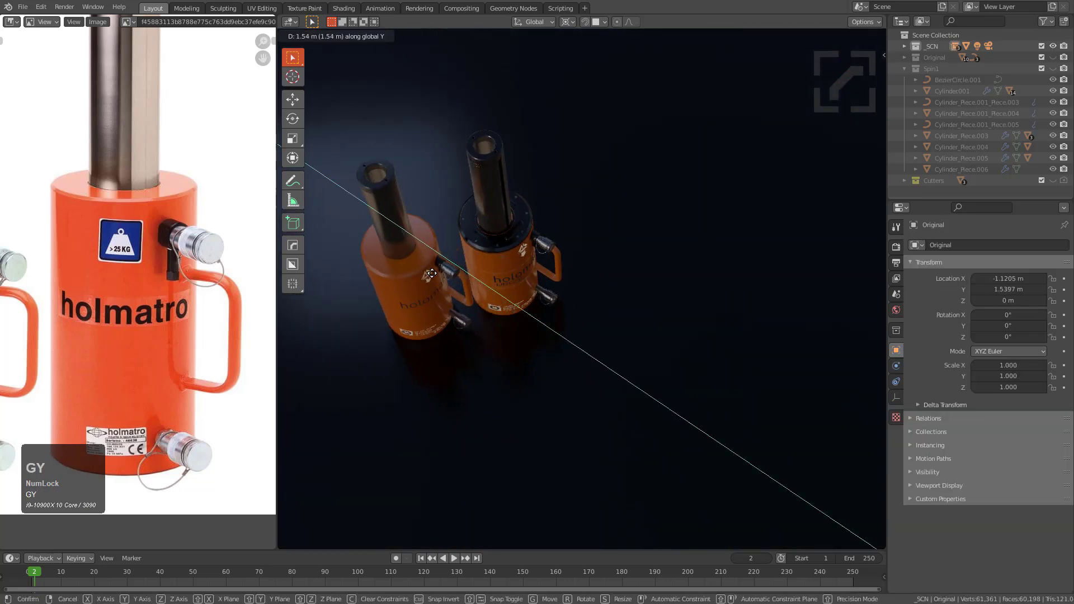
pyautogui.click(512, 272)
pyautogui.press('KP_0')
pyautogui.scroll(-2, 512, 272)
# - Reposition the Original instance behind the Spin1 instance at about X -0.31 m and Y 1.44 m
pyautogui.press('g')
pyautogui.press('x')
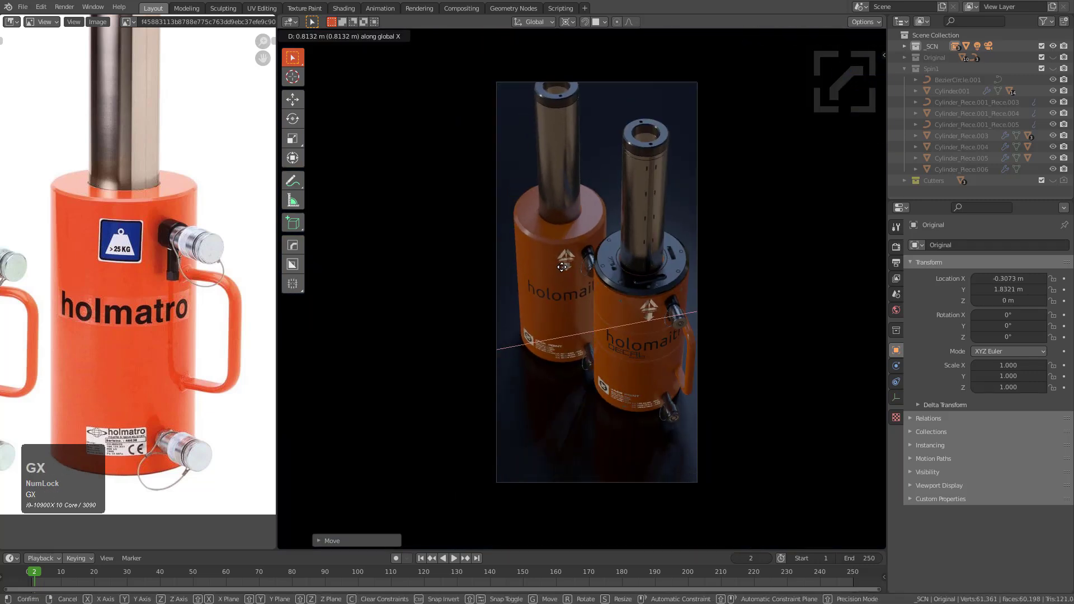
pyautogui.press('y')
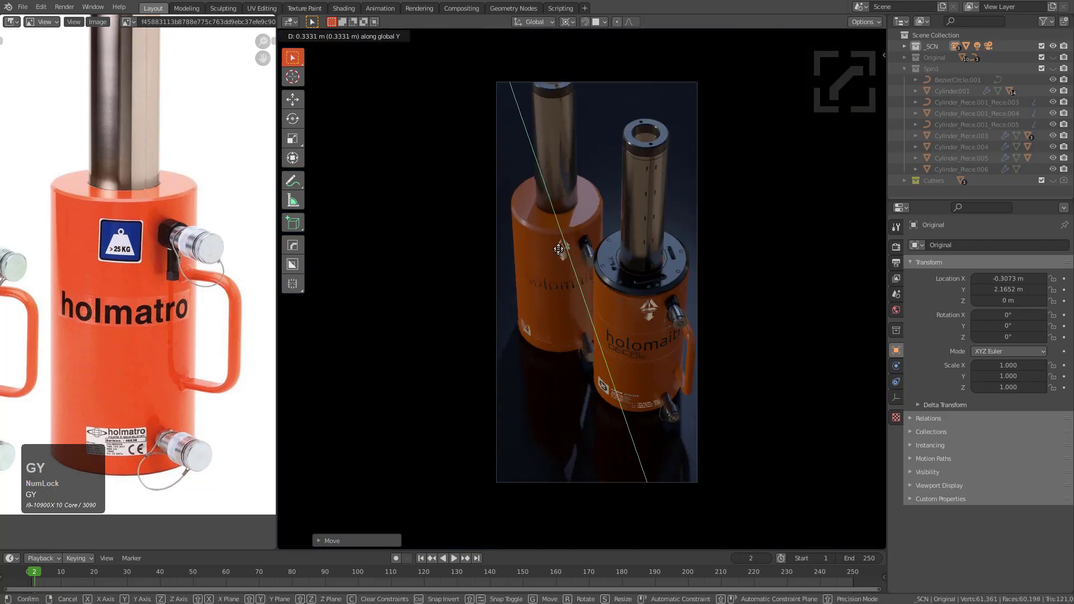
pyautogui.click(580, 250)
pyautogui.press('g')
pyautogui.press('y')
pyautogui.click(604, 289)
# - Move the Spin1 instance forward along Y to about -1.1 m and shift it along X toward the Original instance
pyautogui.click(654, 305)
pyautogui.press('g')
pyautogui.press('y')
pyautogui.click(627, 348)
pyautogui.press('g')
pyautogui.press('x')
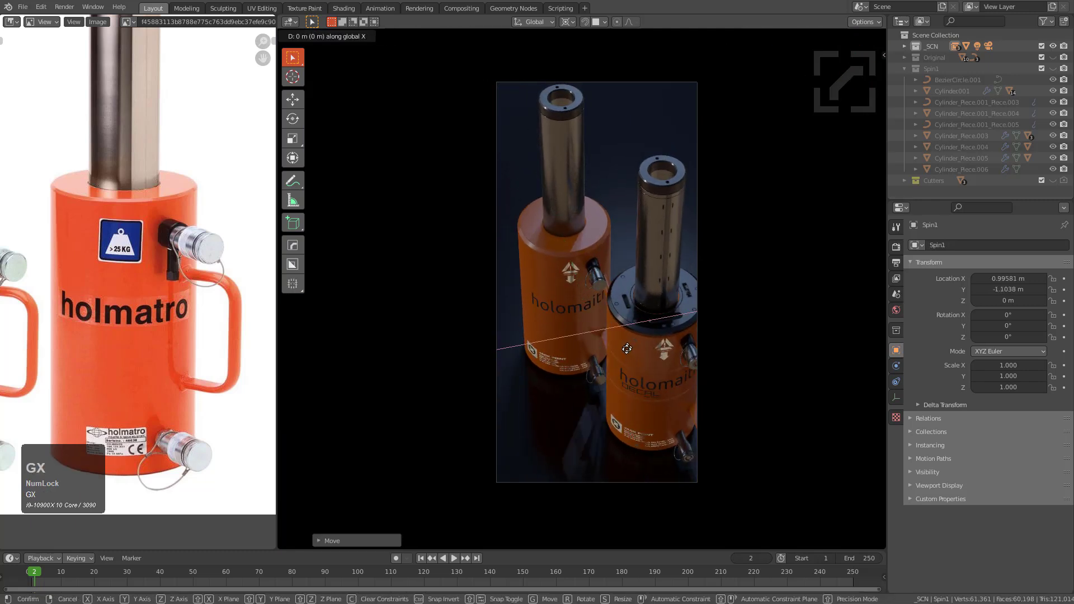
pyautogui.click(600, 313)
# - Shift the Original instance along X to about -0.49 m
pyautogui.click(563, 240)
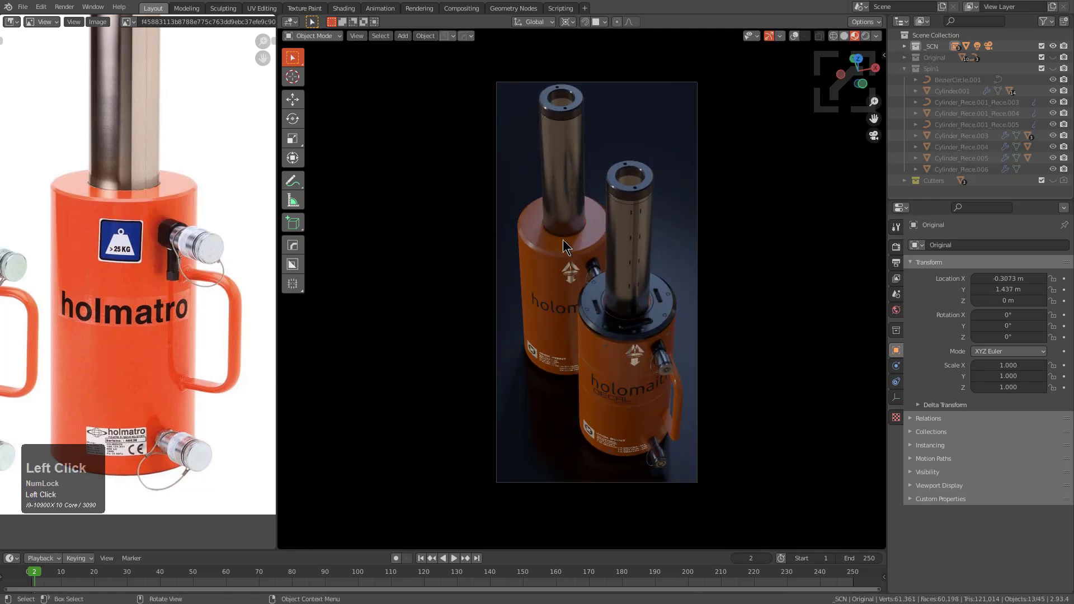
pyautogui.press('g')
pyautogui.press('x')
pyautogui.click(555, 240)
# - Change the transform pivot point and rotate the Original instance to about -31° around the Z axis
pyautogui.press('r')
pyautogui.press('z')
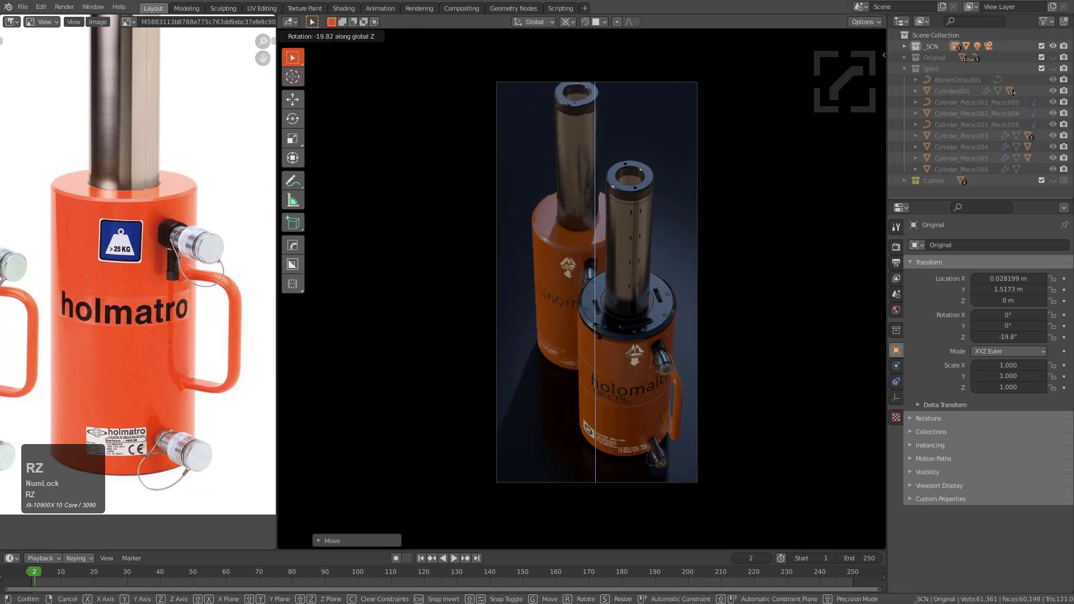
pyautogui.rightClick(591, 347)
pyautogui.press('.')
pyautogui.click(702, 242)
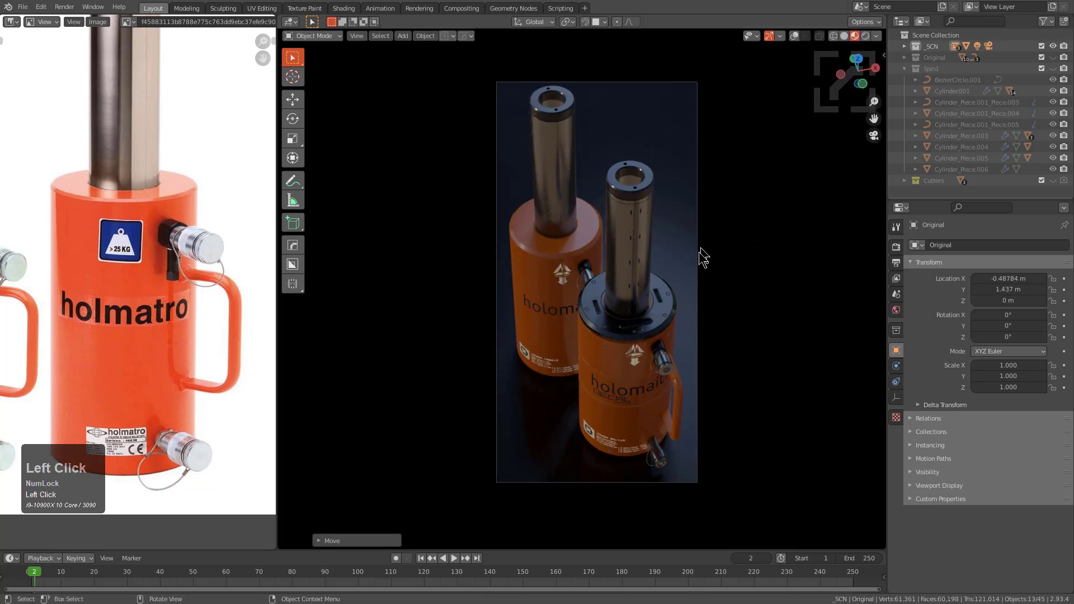
pyautogui.press('r')
pyautogui.press('z')
pyautogui.click(597, 254)
# - Move the Original instance along Y to about 1.23 m
pyautogui.press('g')
pyautogui.press('y')
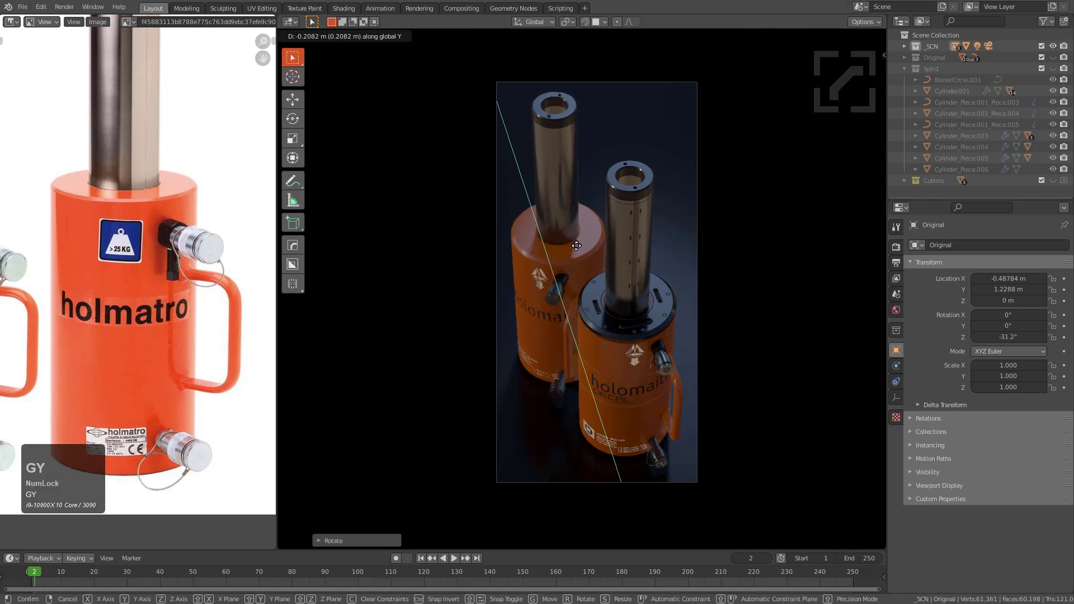
pyautogui.click(577, 243)
# - Shift the Spin1 instance along X to about 0.62 m and deselect everything
pyautogui.click(619, 293)
pyautogui.press('g')
pyautogui.press('x')
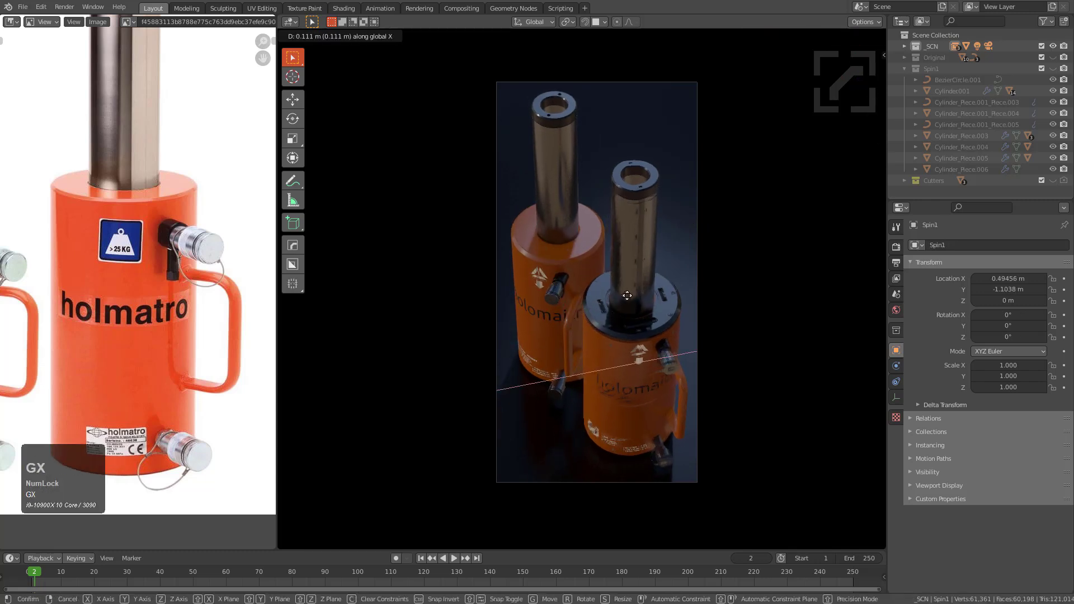
pyautogui.click(659, 339)
pyautogui.hotkey('alt', 'a')
# - Show only the Spin1 collection and select the recessed slot decal on the black cap's top face
pyautogui.scroll(3, 659, 339)
pyautogui.scroll(-2, 637, 299)
pyautogui.keyDown('shift'); pyautogui.moveTo(683, 324); pyautogui.dragTo(639, 313, button='middle'); pyautogui.keyUp('shift')
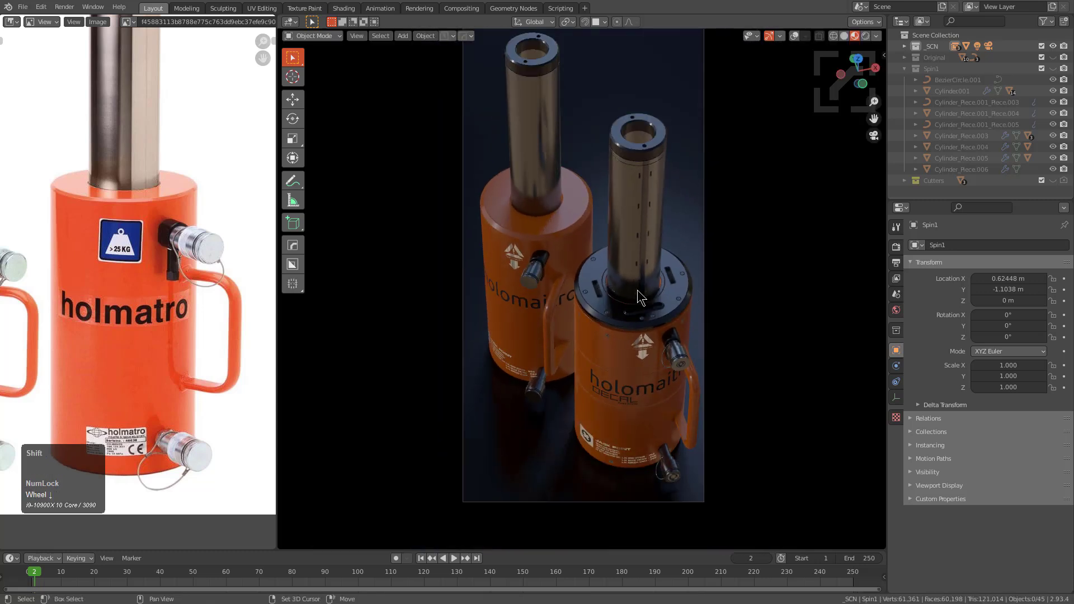
pyautogui.keyDown('shift'); pyautogui.moveTo(616, 359); pyautogui.dragTo(614, 391, button='middle'); pyautogui.keyUp('shift')
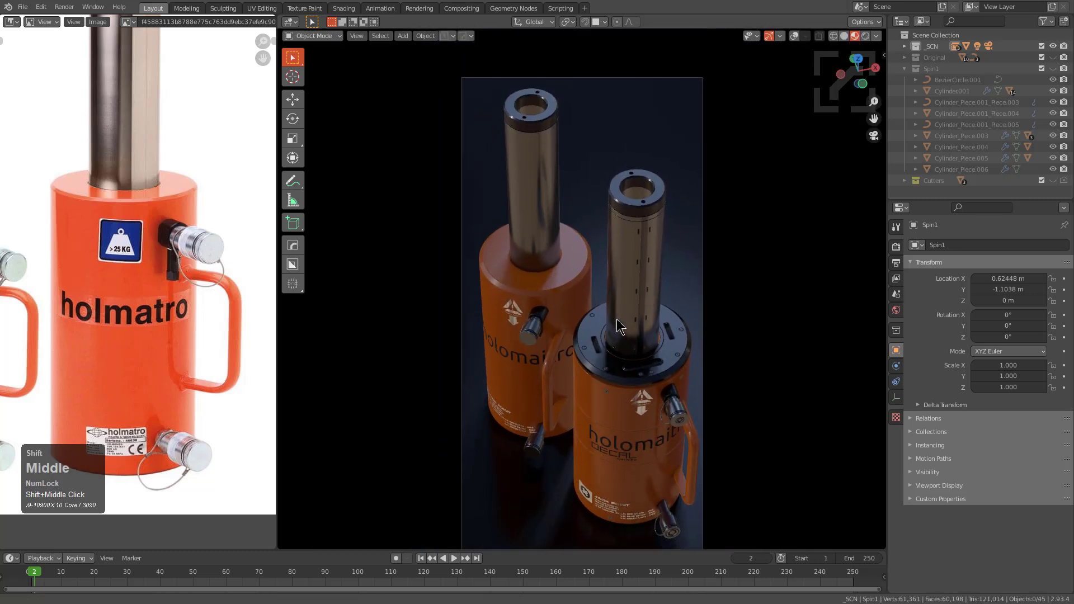
pyautogui.press('2')
pyautogui.press('3')
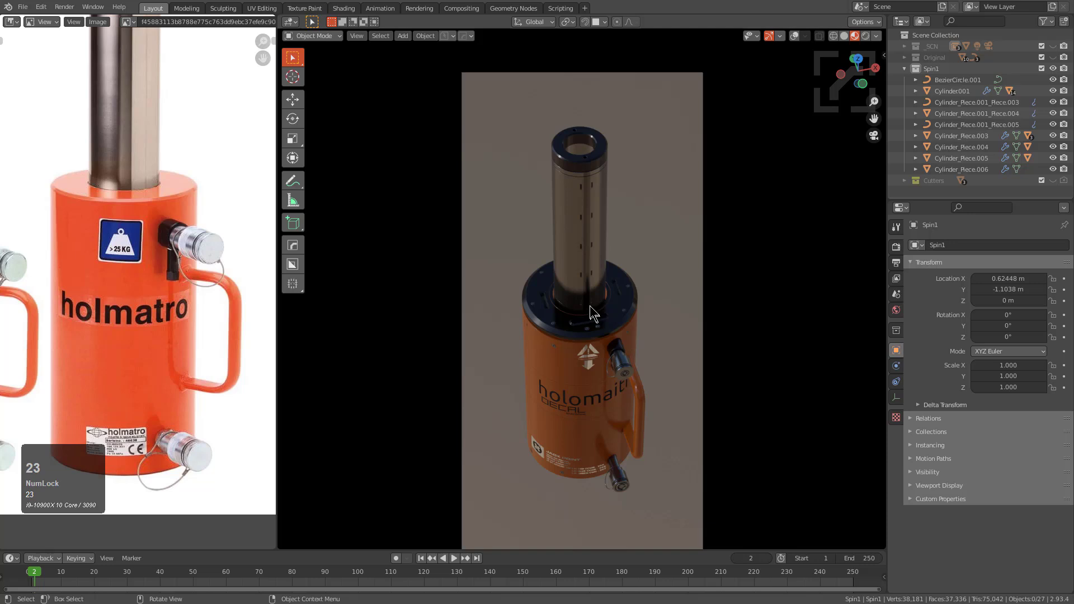
pyautogui.click(593, 314)
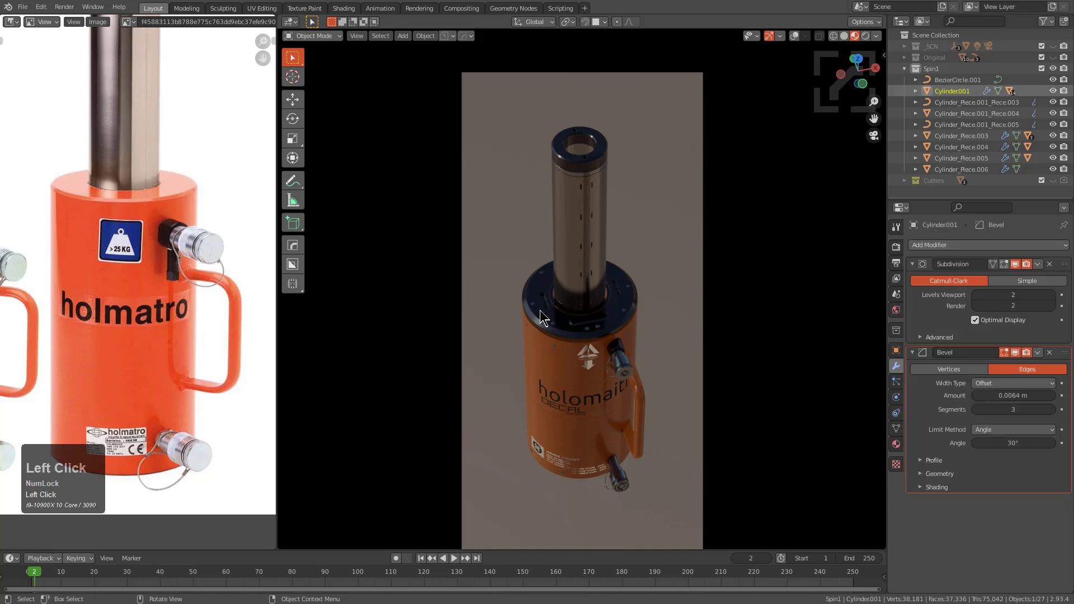
pyautogui.scroll(5, 548, 308)
pyautogui.keyDown('shift'); pyautogui.moveTo(548, 308); pyautogui.dragTo(488, 365, button='middle'); pyautogui.keyUp('shift')
pyautogui.scroll(2, 488, 365)
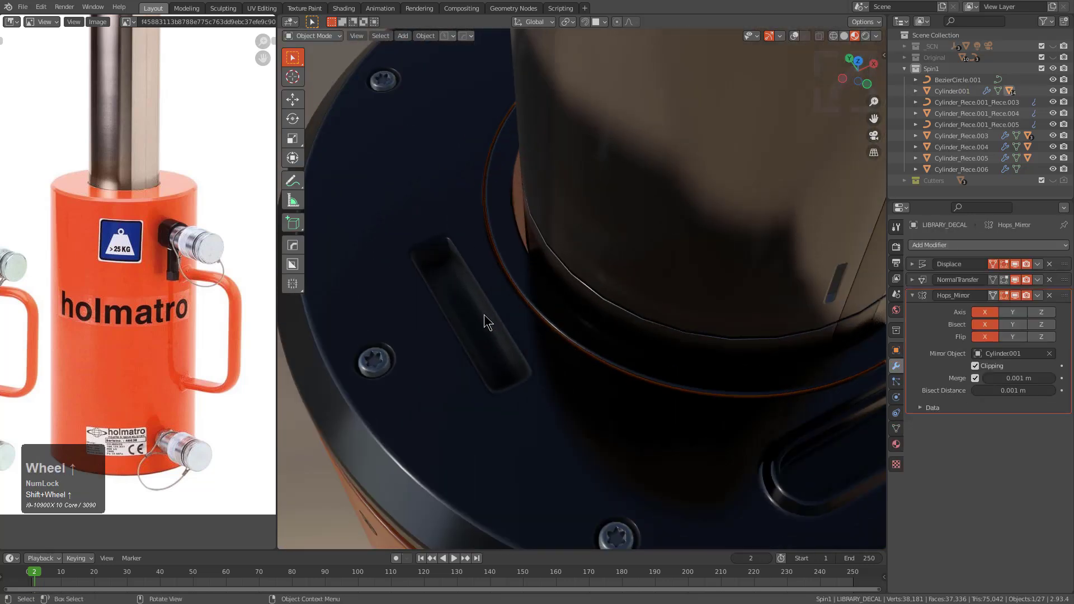
pyautogui.press('g')
pyautogui.rightClick(475, 307)
pyautogui.press('g')
pyautogui.rightClick(481, 273)
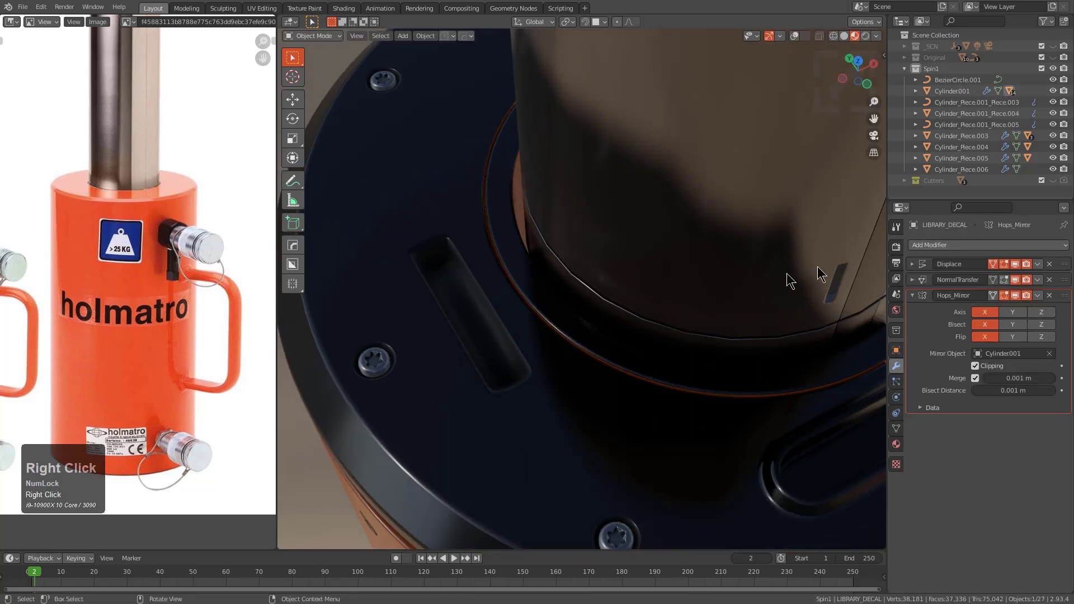
# - Set the Displace modifier's strength on the slot decal to 6.1
pyautogui.click(913, 264)
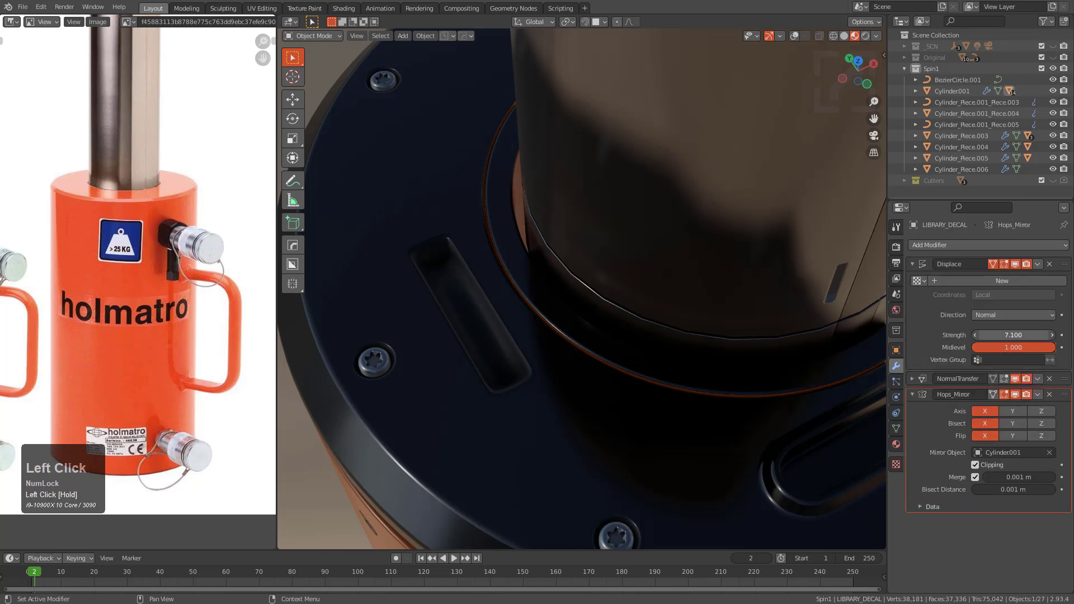
pyautogui.moveTo(1013, 334); pyautogui.dragTo(997, 335)
pyautogui.scroll(-2, 580, 285)
pyautogui.moveTo(581, 336); pyautogui.dragTo(570, 294, button='middle')
pyautogui.scroll(-5, 571, 294)
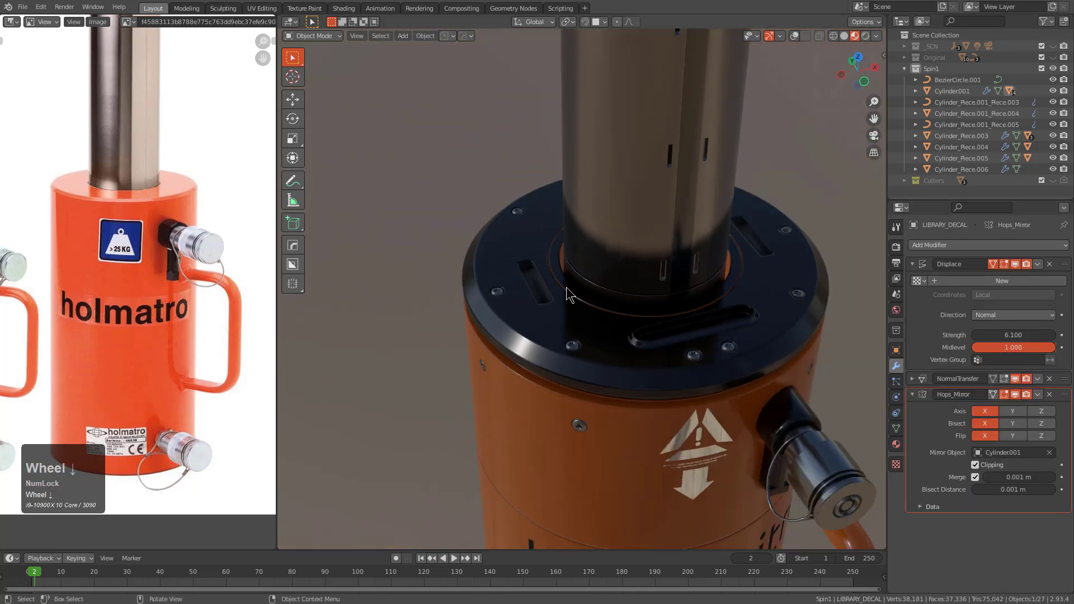
# - Show the _SCN collection through the camera again and save the file
pyautogui.press('1')
pyautogui.press('KP_0')
pyautogui.scroll(-2, 599, 318)
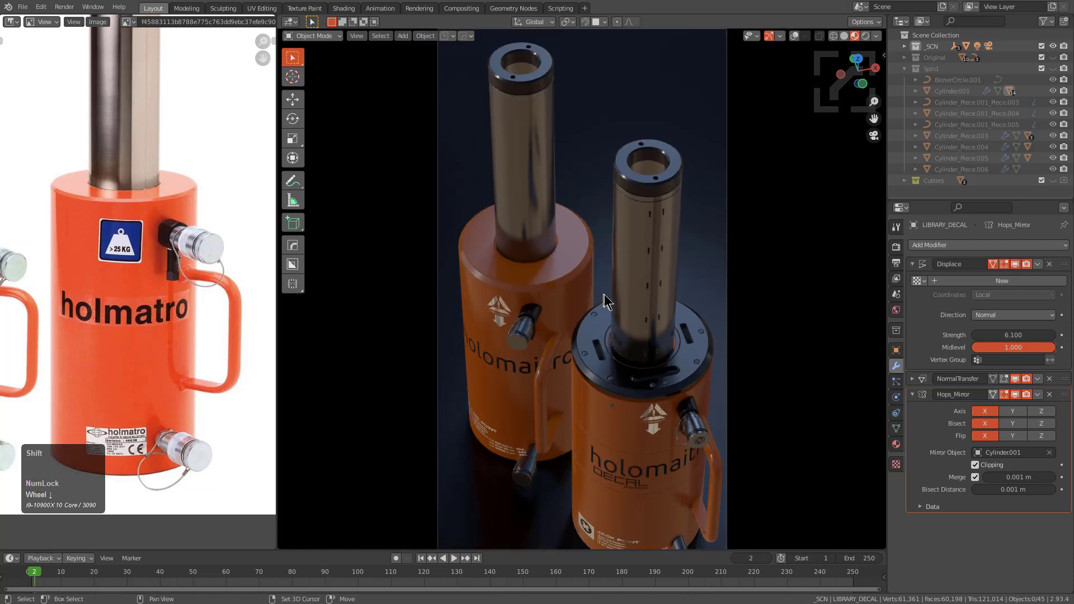
pyautogui.keyDown('ctrl'); pyautogui.moveTo(604, 330); pyautogui.dragTo(667, 232, button='middle'); pyautogui.keyUp('ctrl')
pyautogui.hotkey('ctrl', 's')
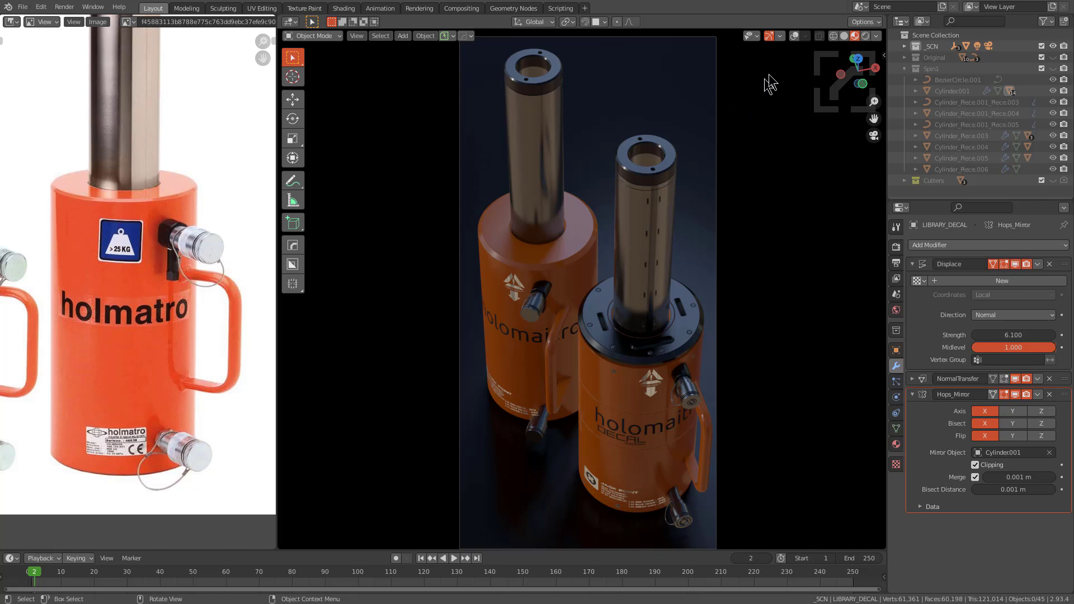
# - Show only the Original collection and turn on the viewport overlays
pyautogui.moveTo(666, 148); pyautogui.dragTo(686, 161, button='middle')
pyautogui.press('1')
pyautogui.press('2')
pyautogui.scroll(3, 647, 164)
pyautogui.click(796, 36)
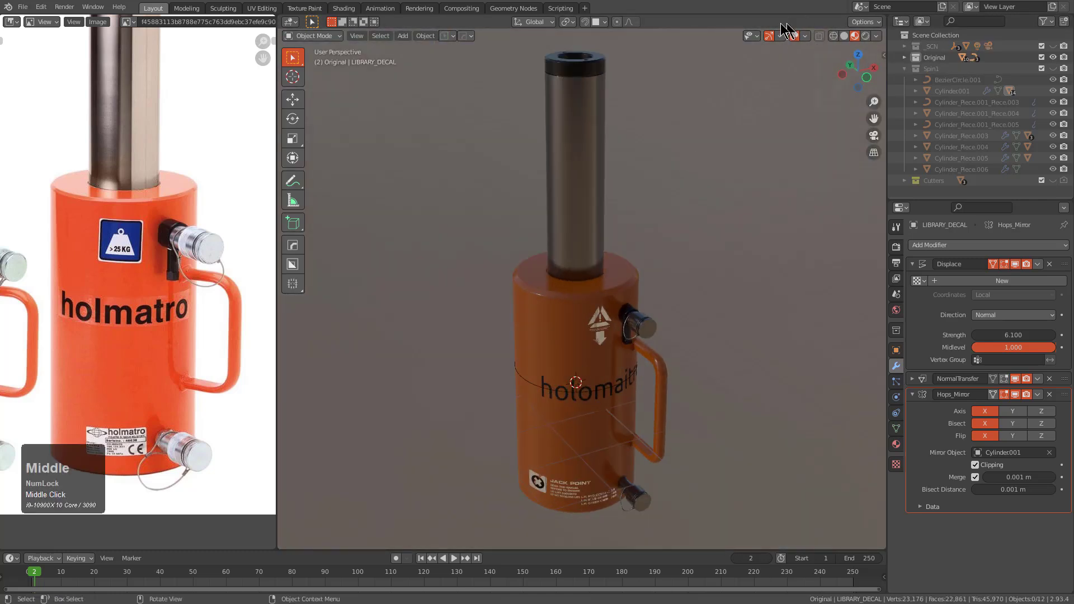
# - Enable the X and Y axis lines in the overlays and switch the viewport to solid shading
pyautogui.click(876, 36)
pyautogui.moveTo(808, 40)
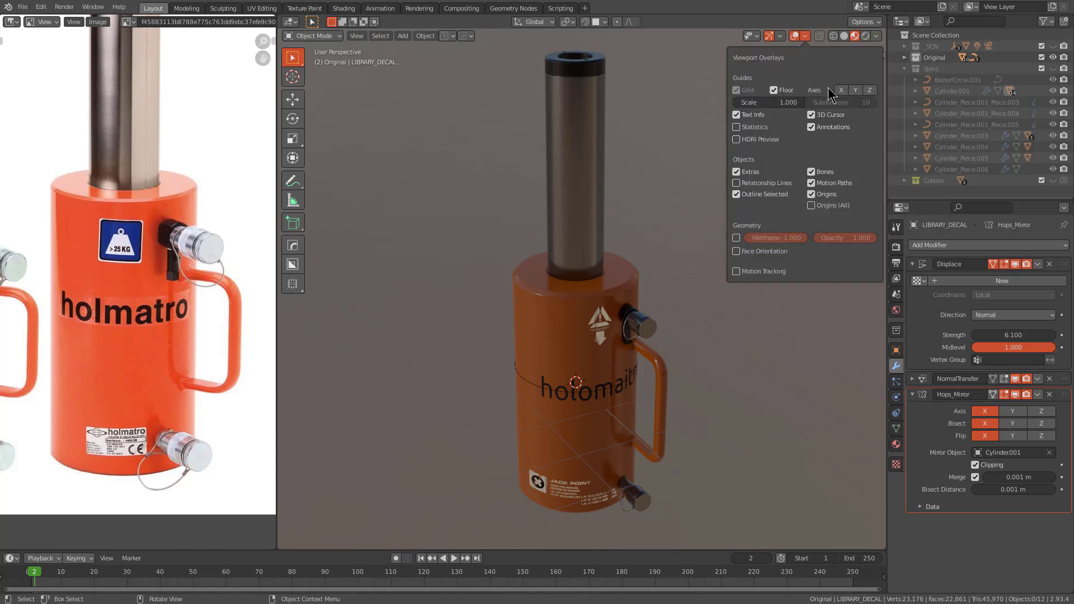
pyautogui.click(840, 90)
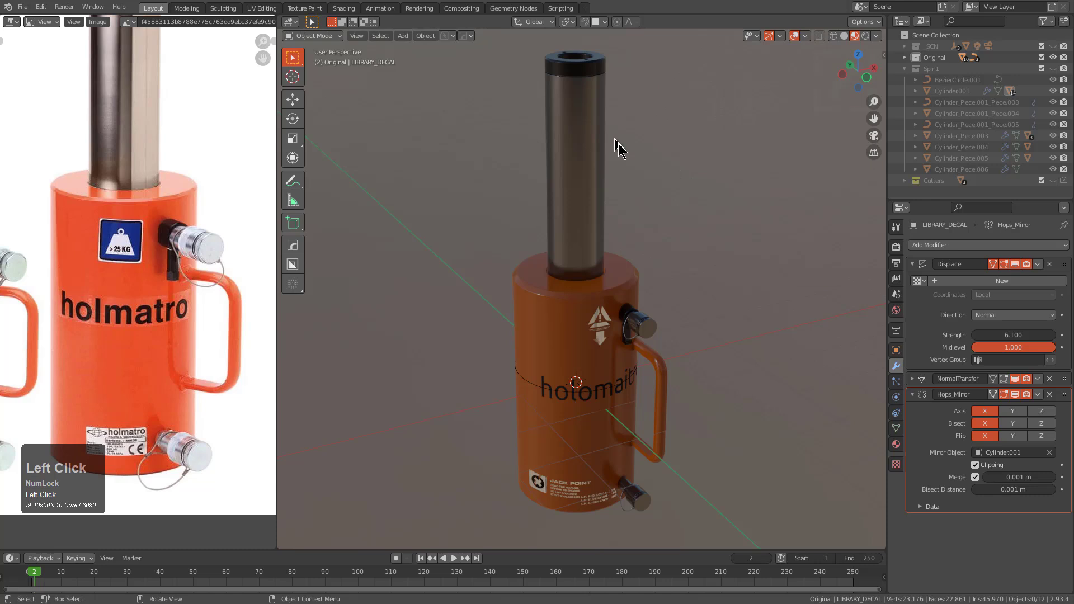
pyautogui.moveTo(616, 135); pyautogui.dragTo(651, 221, button='middle')
pyautogui.click(844, 36)
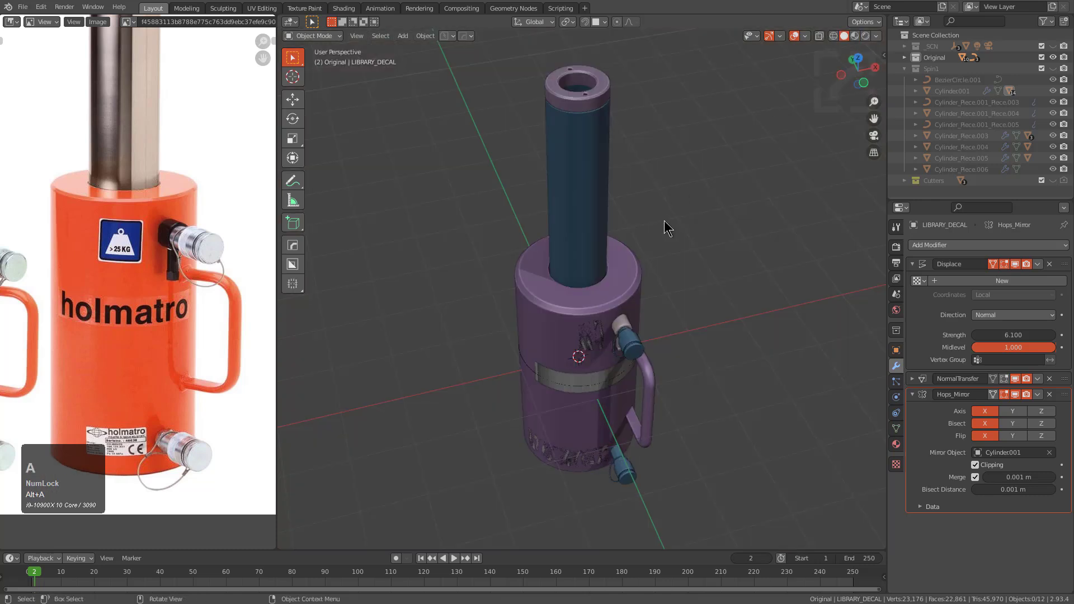
# - Reset the 3D cursor to the world origin and add a sphere empty there
pyautogui.hotkey('shift', 'c')
pyautogui.hotkey('shift', 'a')
pyautogui.click(636, 140)
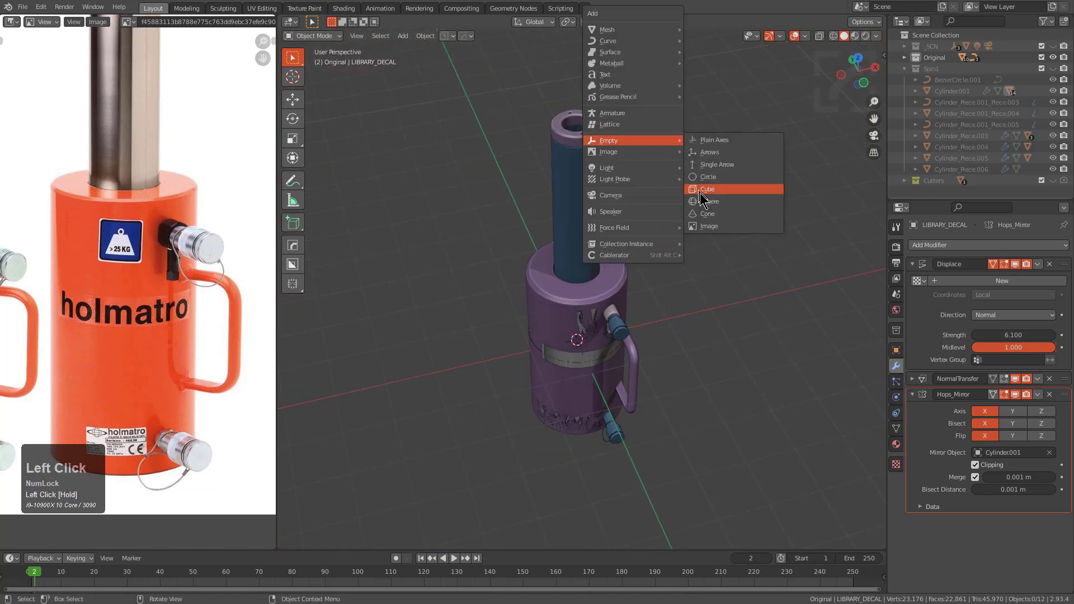
pyautogui.click(706, 200)
pyautogui.rightClick(630, 306)
pyautogui.click(630, 307)
pyautogui.click(650, 299)
pyautogui.moveTo(650, 300); pyautogui.dragTo(579, 344, button='middle')
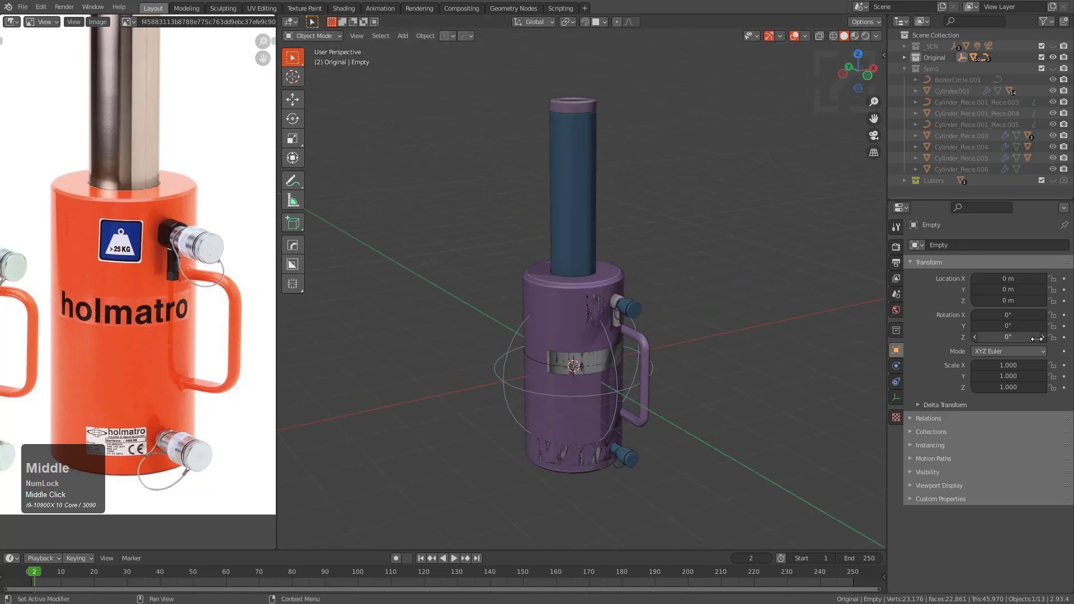
# - Drive the empty's Z location with a #cos expression and play the animation to test it
pyautogui.moveTo(1007, 301); pyautogui.dragTo(1063, 301)
pyautogui.rightClick(1007, 301)
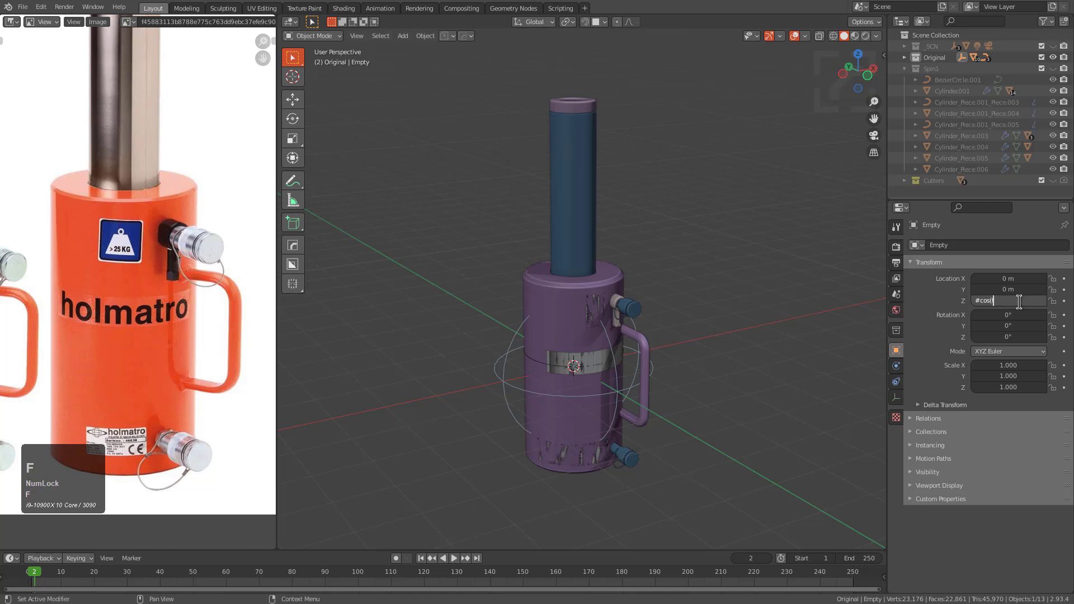
pyautogui.press('shift')
pyautogui.press('Return')
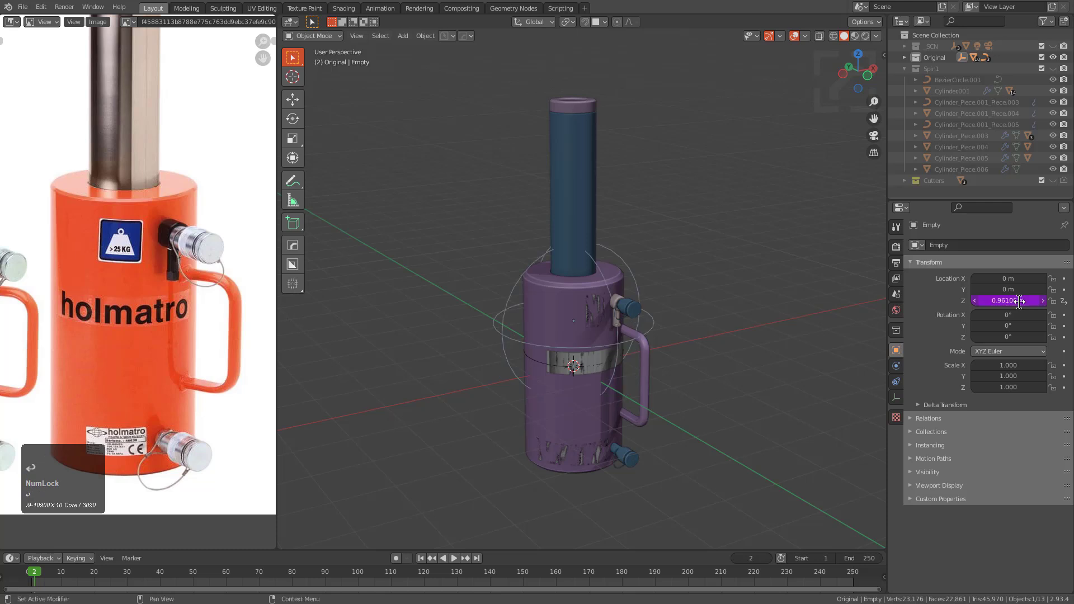
pyautogui.hotkey('shift', 'space')
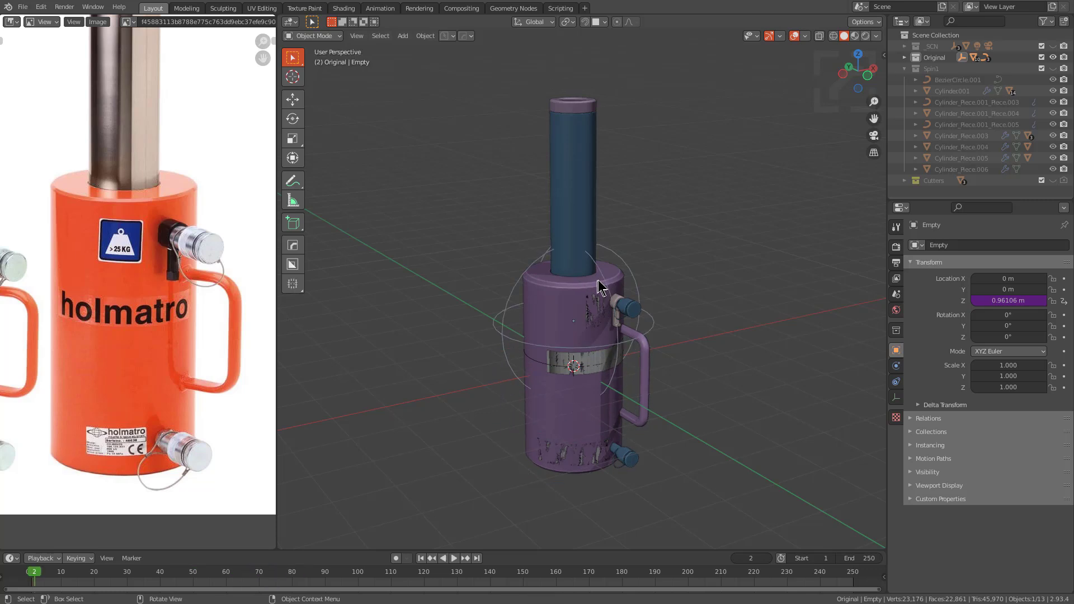
pyautogui.hotkey('alt', 'a')
pyautogui.click(592, 164)
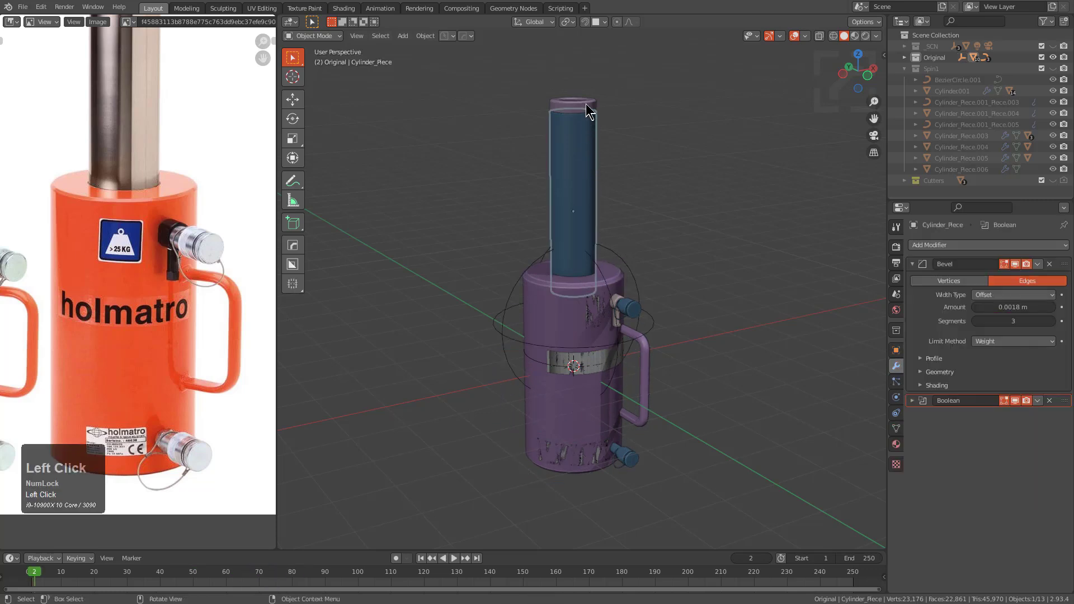
pyautogui.press('g')
pyautogui.press('z')
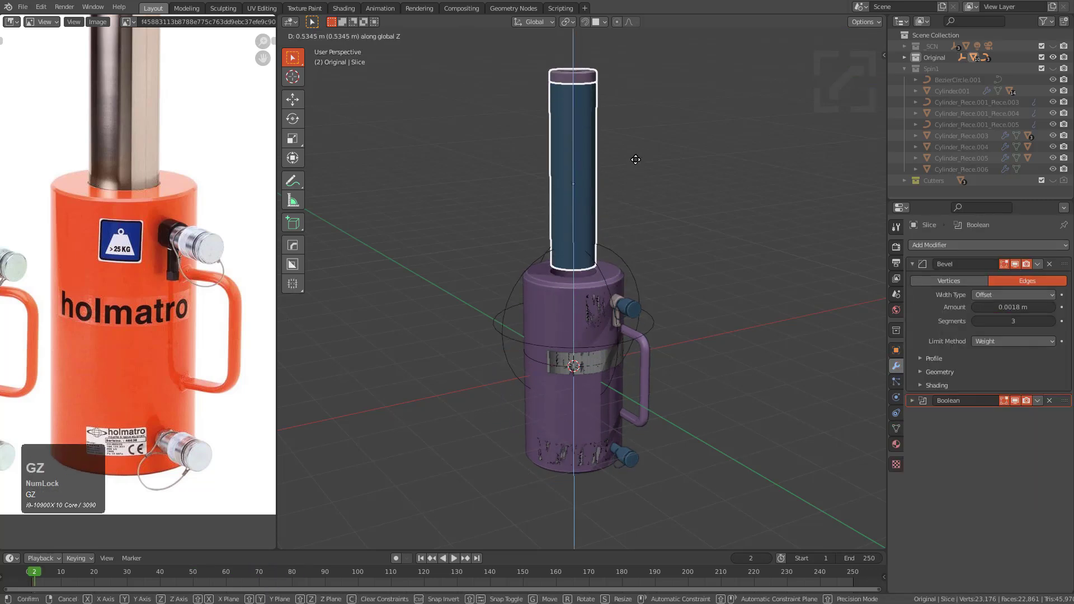
pyautogui.rightClick(628, 224)
# - Parent the ring at the top of the piston rod to the rod
pyautogui.click(587, 112)
pyautogui.keyDown('shift'); pyautogui.click(590, 163); pyautogui.keyUp('shift')
pyautogui.hotkey('ctrl', 'p')
pyautogui.click(587, 171)
pyautogui.hotkey('alt', 'a')
# - Add a Transformation constraint to the piston rod with the sphere empty as its target
pyautogui.click(617, 258)
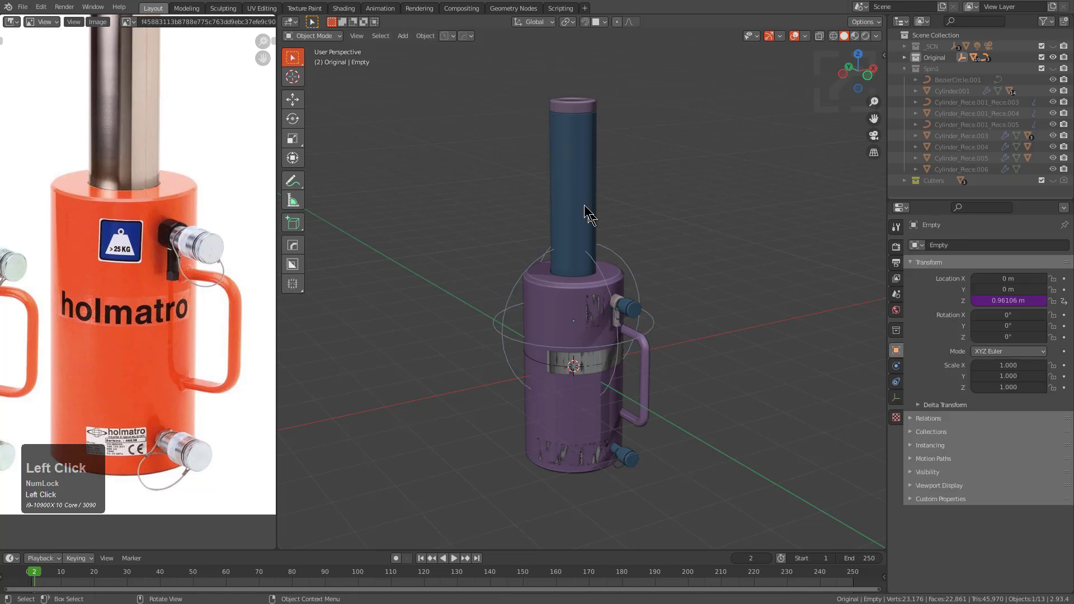
pyautogui.click(575, 211)
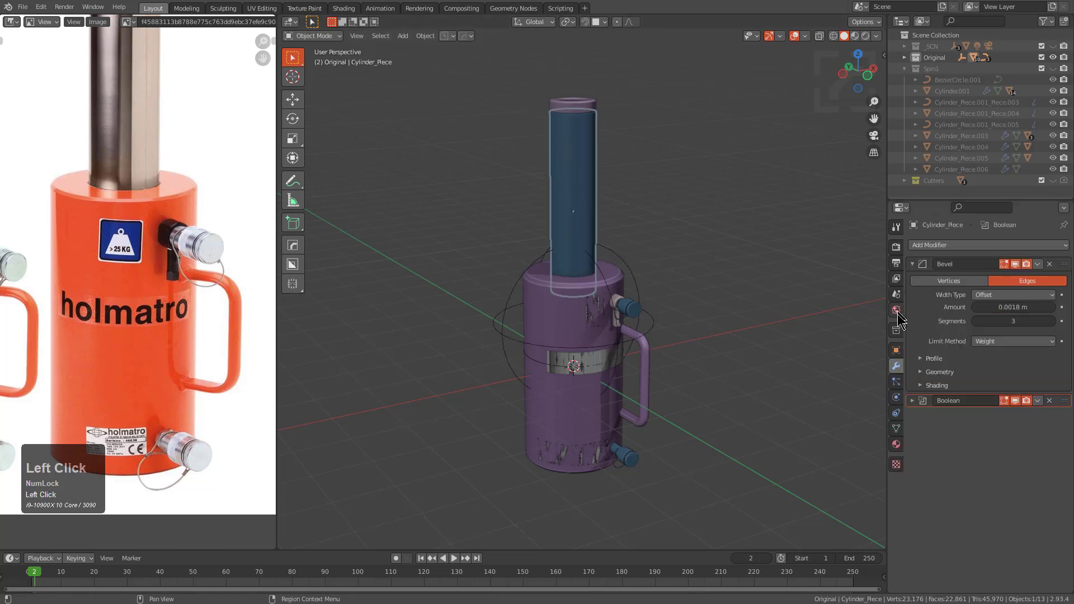
pyautogui.click(896, 397)
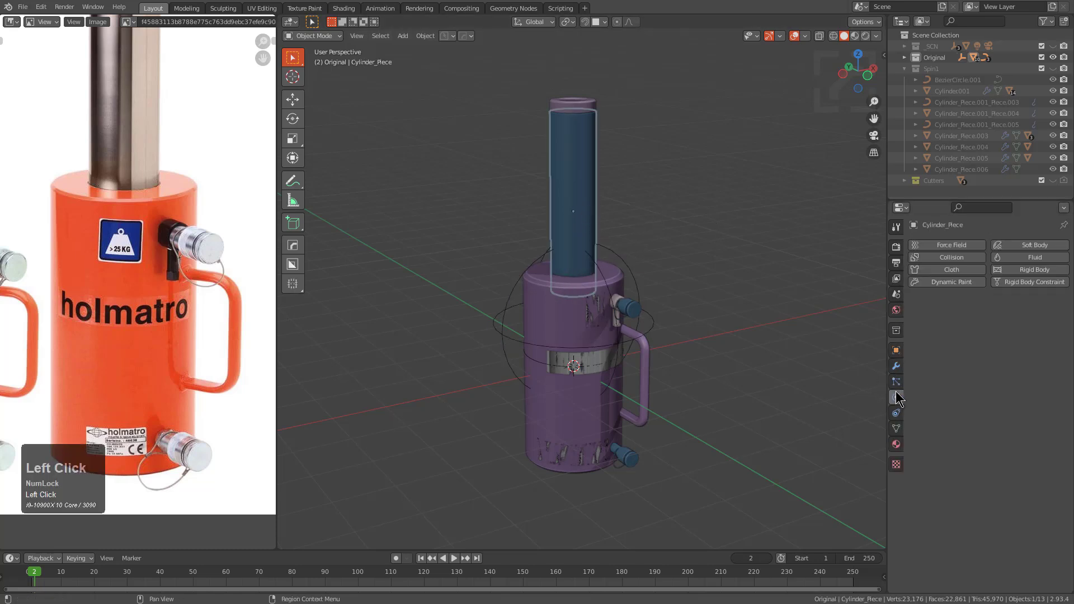
pyautogui.click(896, 414)
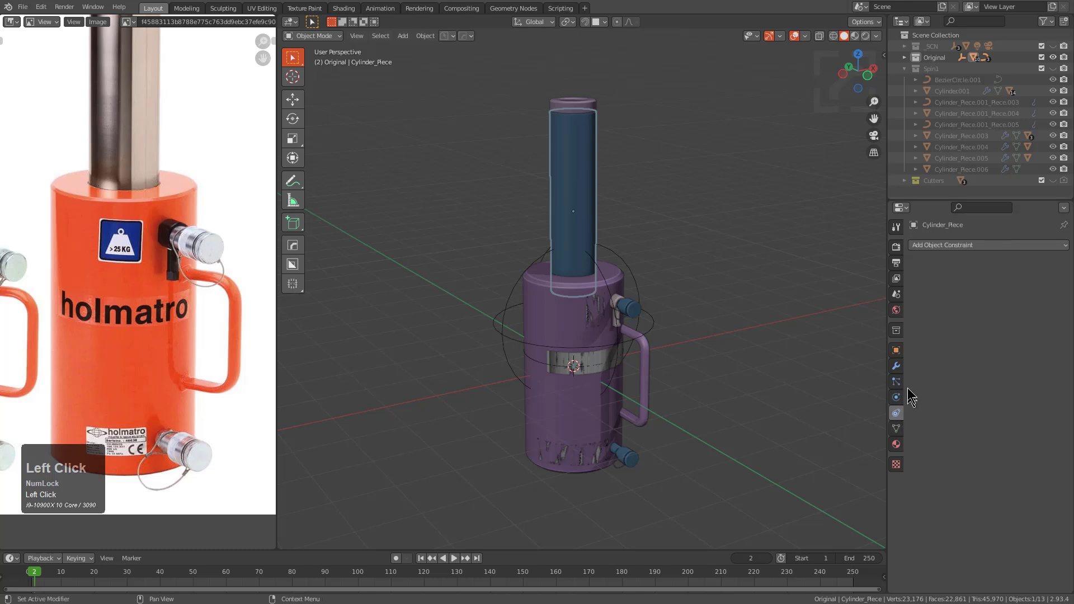
pyautogui.click(971, 244)
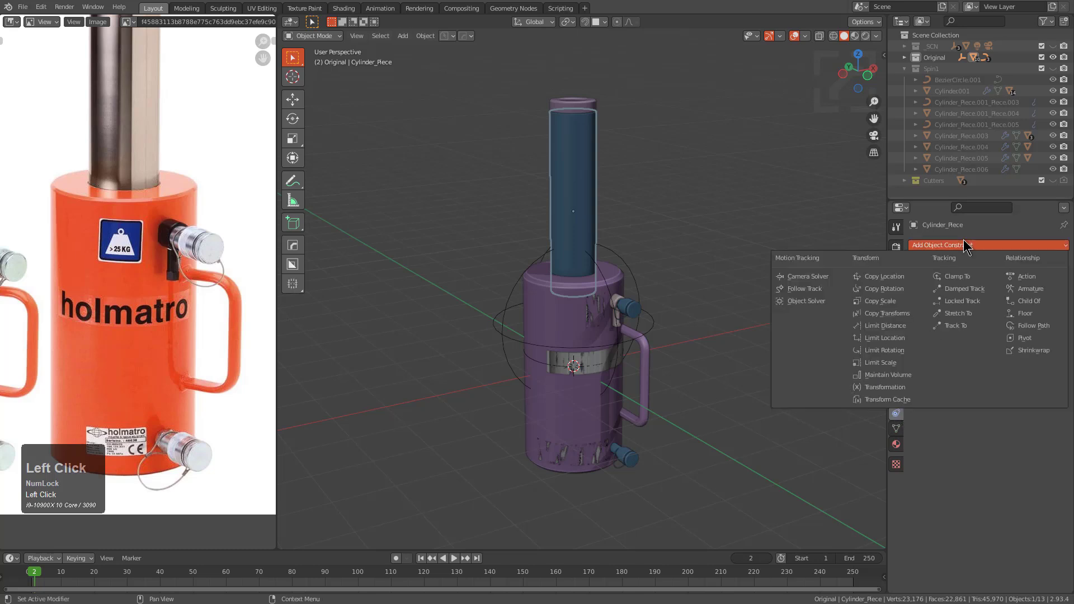
pyautogui.click(895, 387)
pyautogui.click(1047, 286)
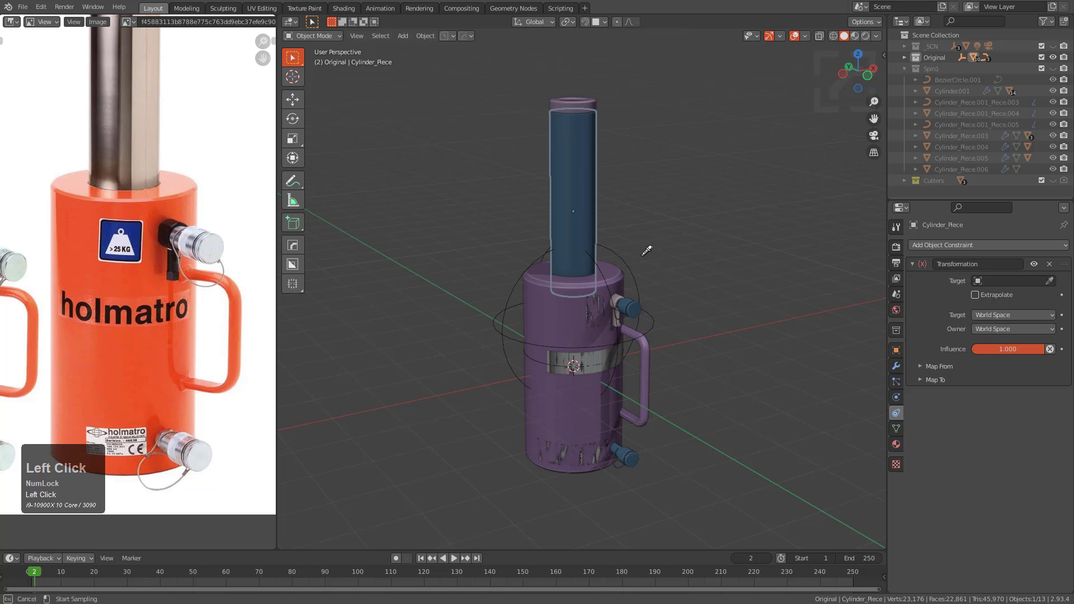
pyautogui.click(627, 257)
# - Reveal the constraint's Map From location ranges and play the animation to check the empty's Z travel
pyautogui.click(1051, 316)
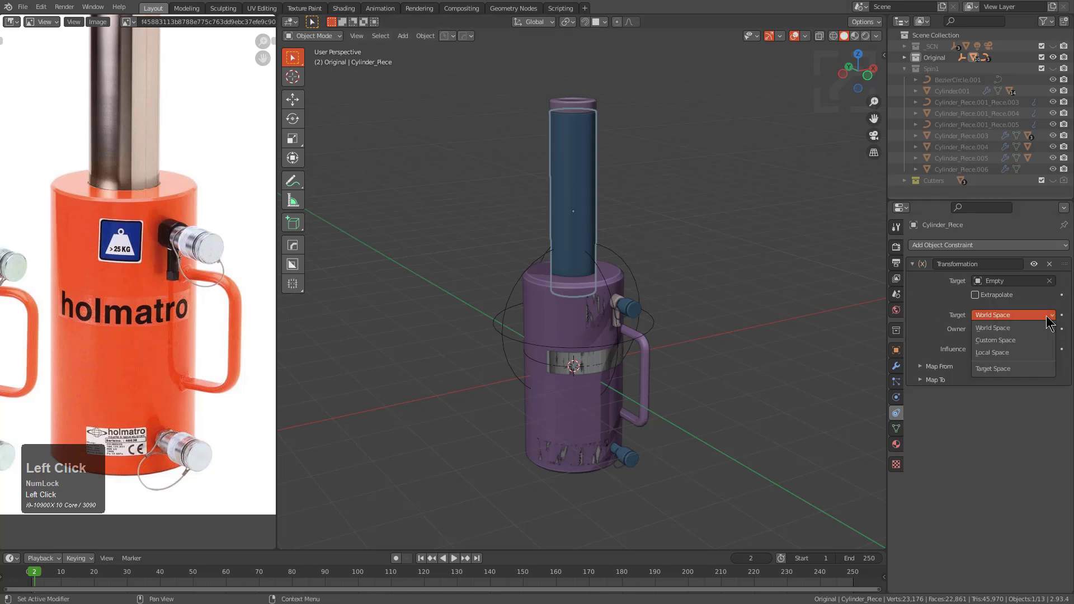
pyautogui.click(938, 366)
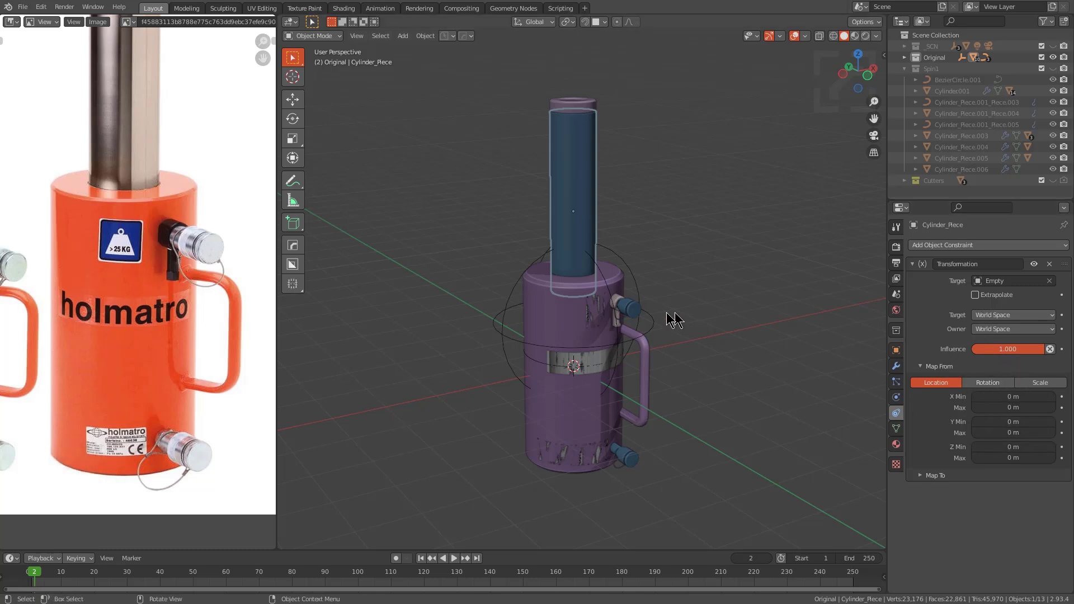
pyautogui.click(642, 287)
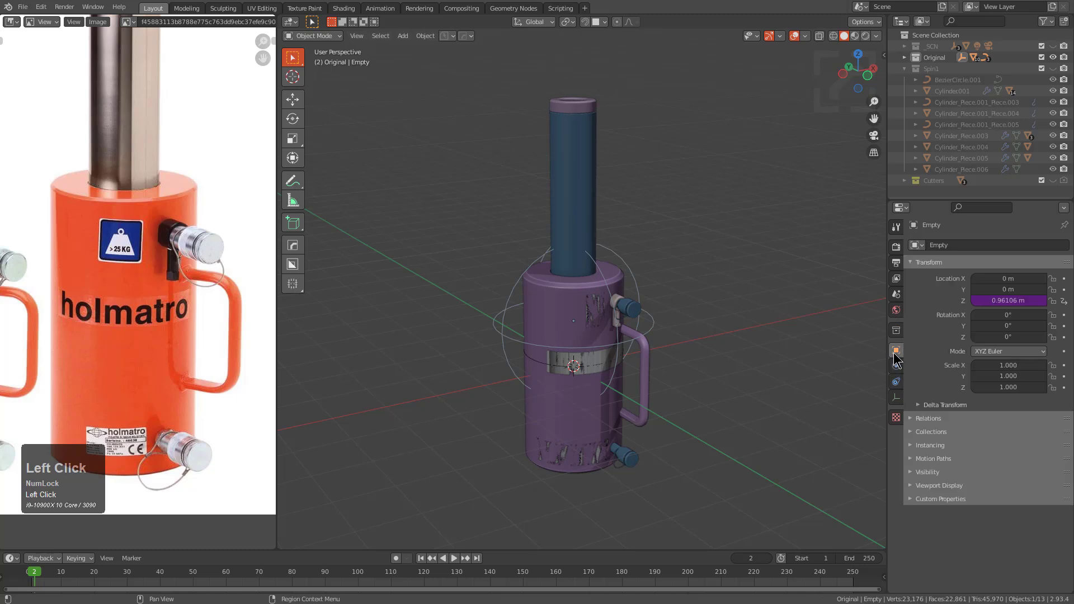
pyautogui.hotkey('shift', 'space')
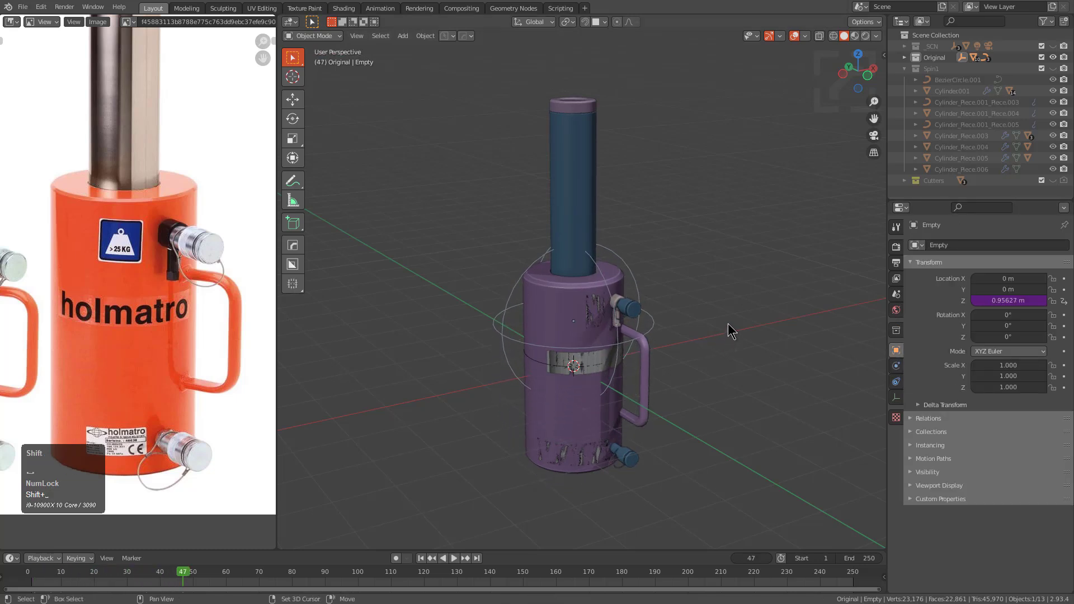
# - Set the piston rod's Transformation constraint Map From location range to Z Min -0.9 m and Z Max 0.9 m
pyautogui.click(578, 192)
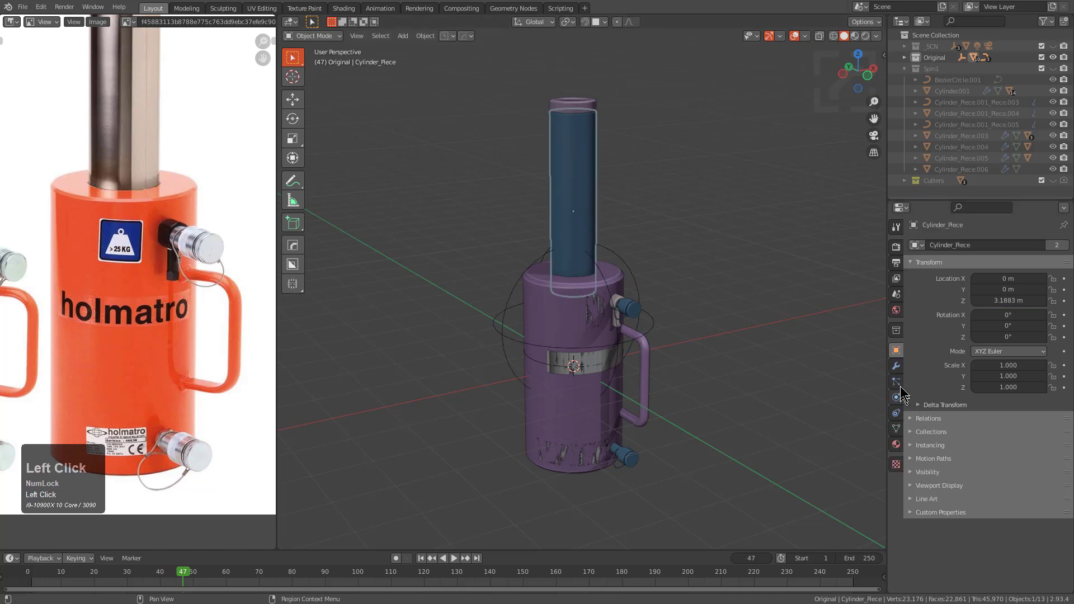
pyautogui.click(896, 366)
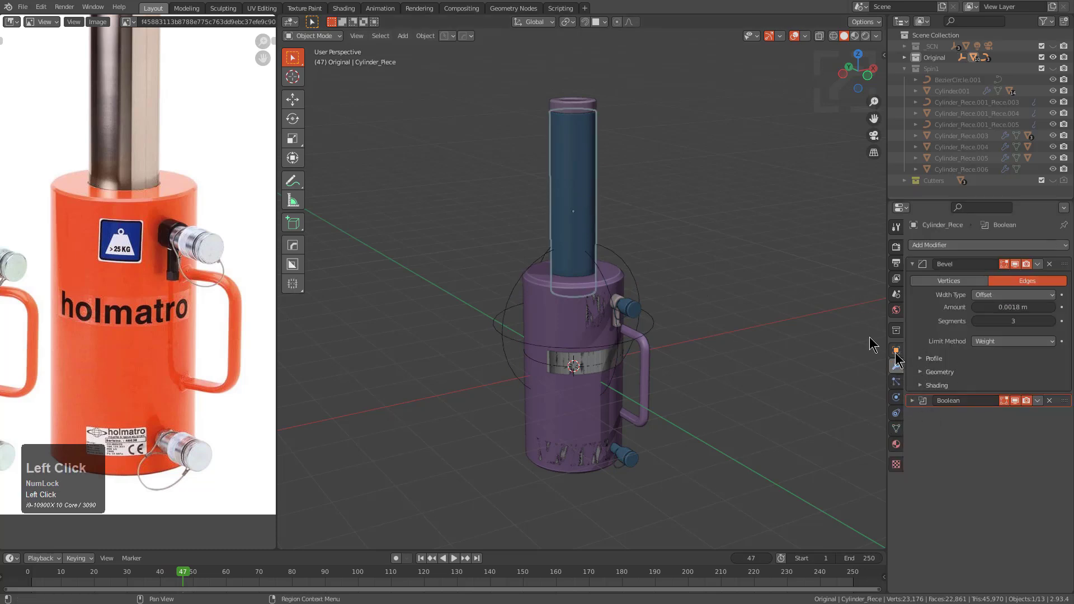
pyautogui.click(896, 411)
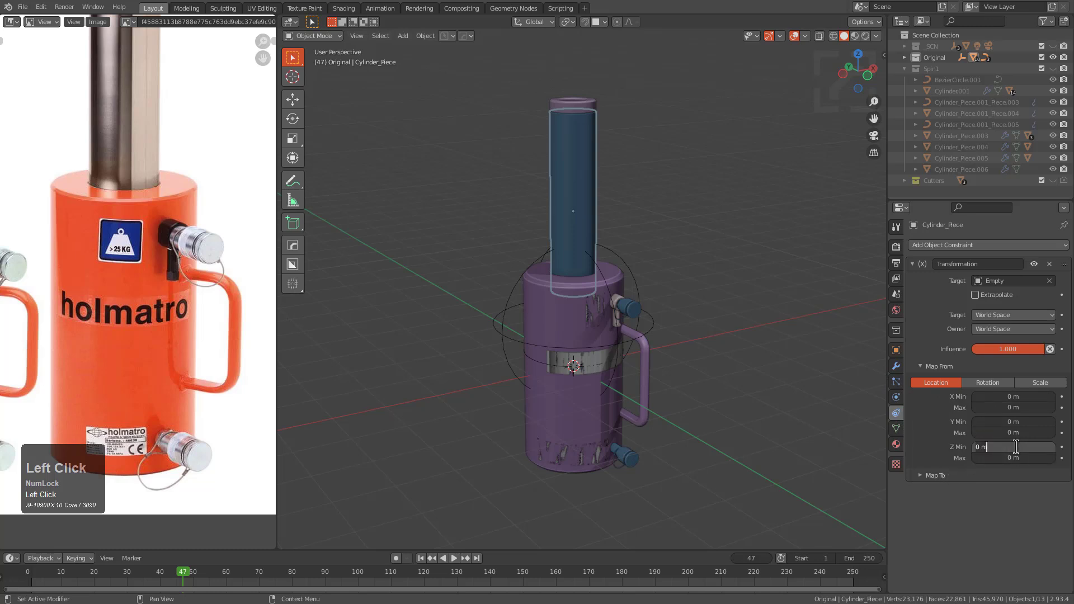
pyautogui.press('Tab')
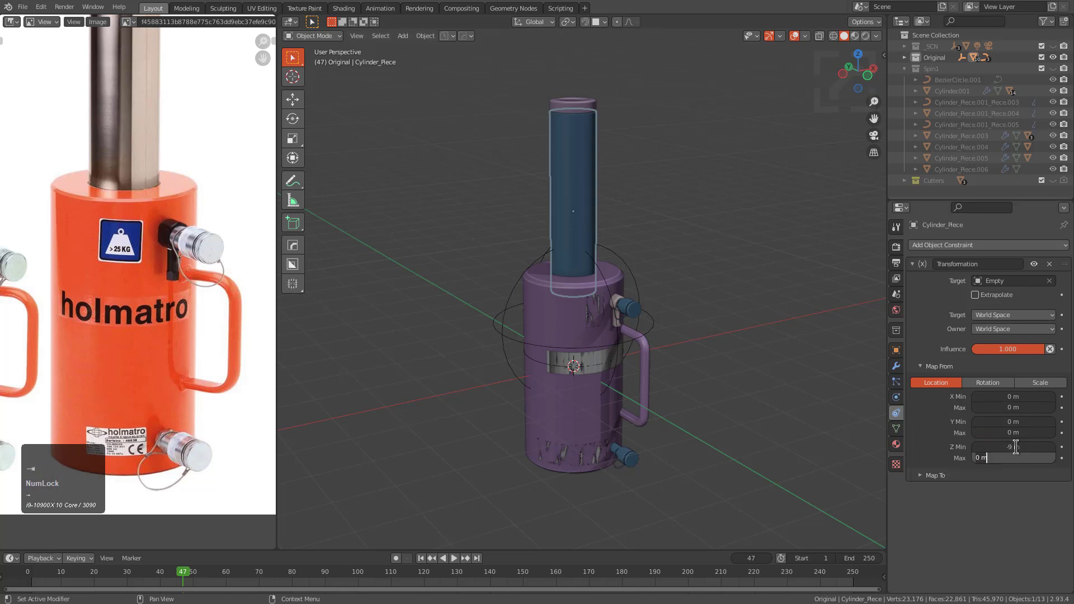
pyautogui.write('.9')
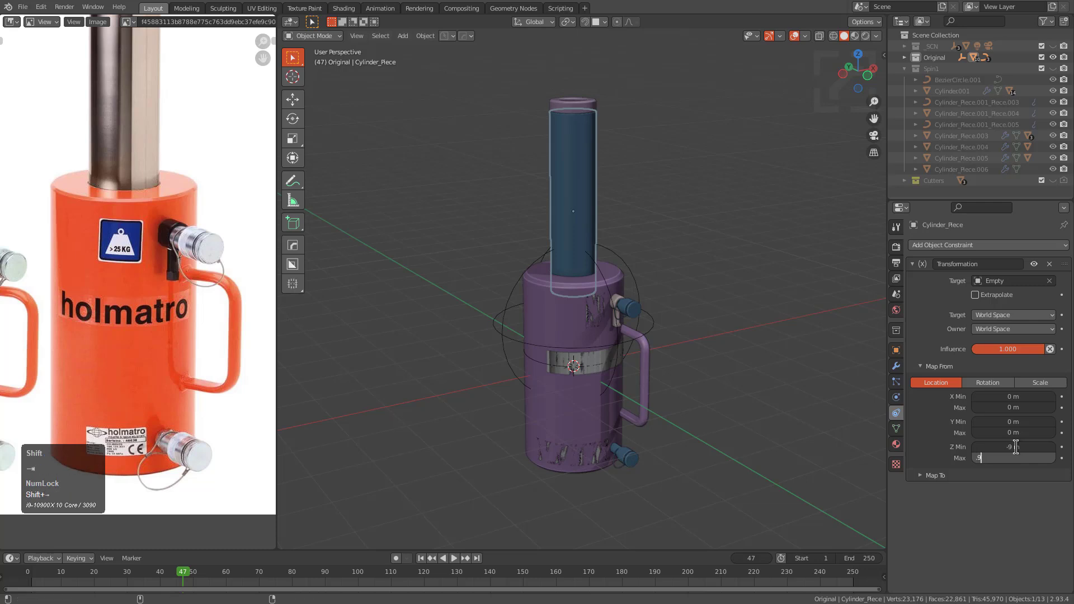
pyautogui.hotkey('shift', 'Tab')
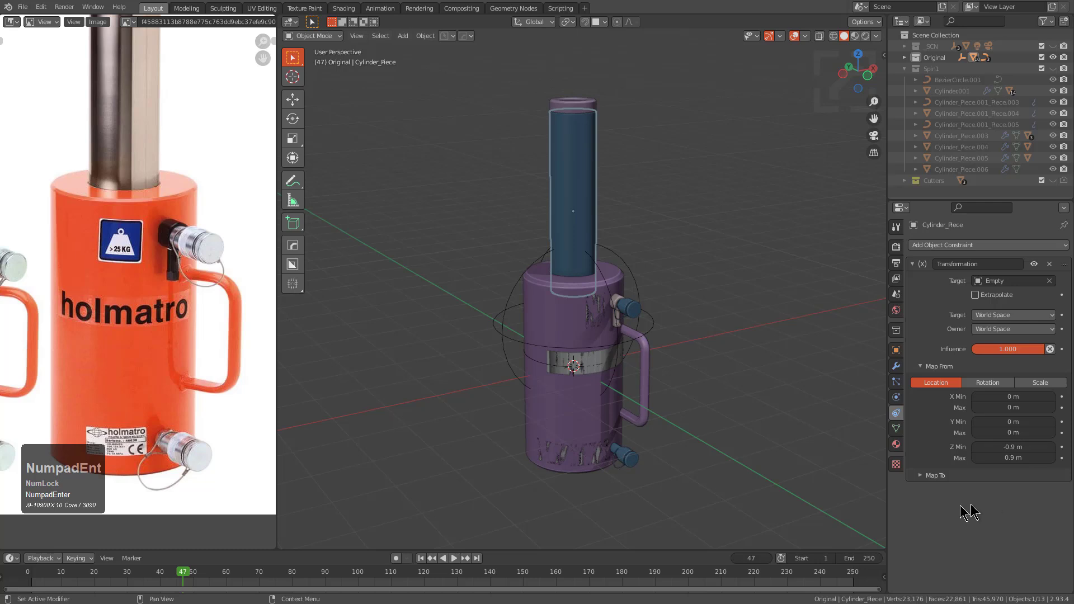
# - Set the constraint's Map To location Z Max to -3.12 m, matching the retracted rod in the reference image
pyautogui.click(934, 477)
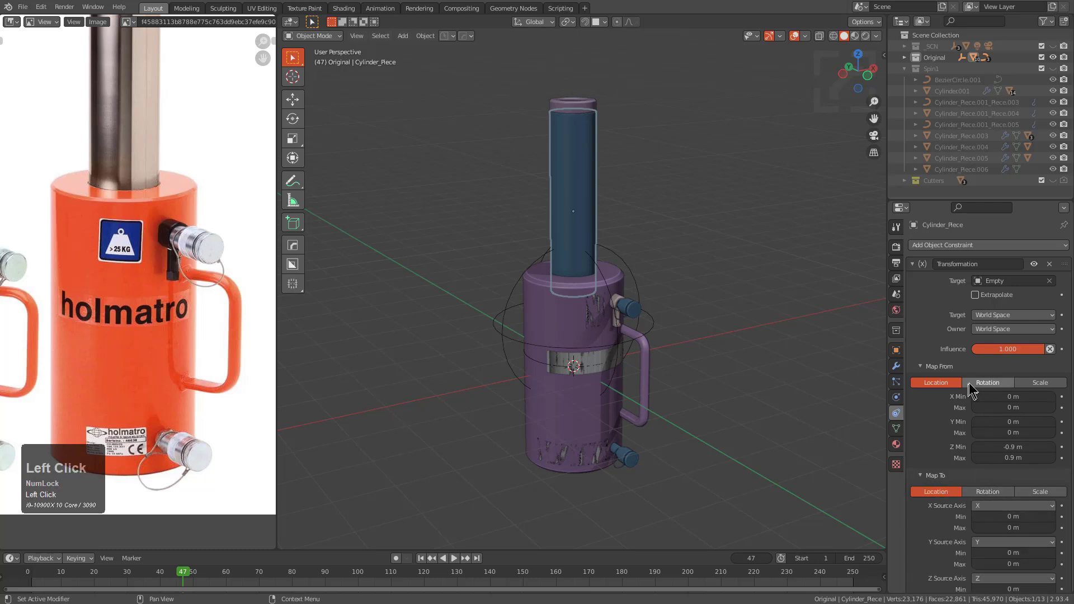
pyautogui.scroll(-2, 956, 526)
pyautogui.moveTo(1011, 569); pyautogui.dragTo(971, 569)
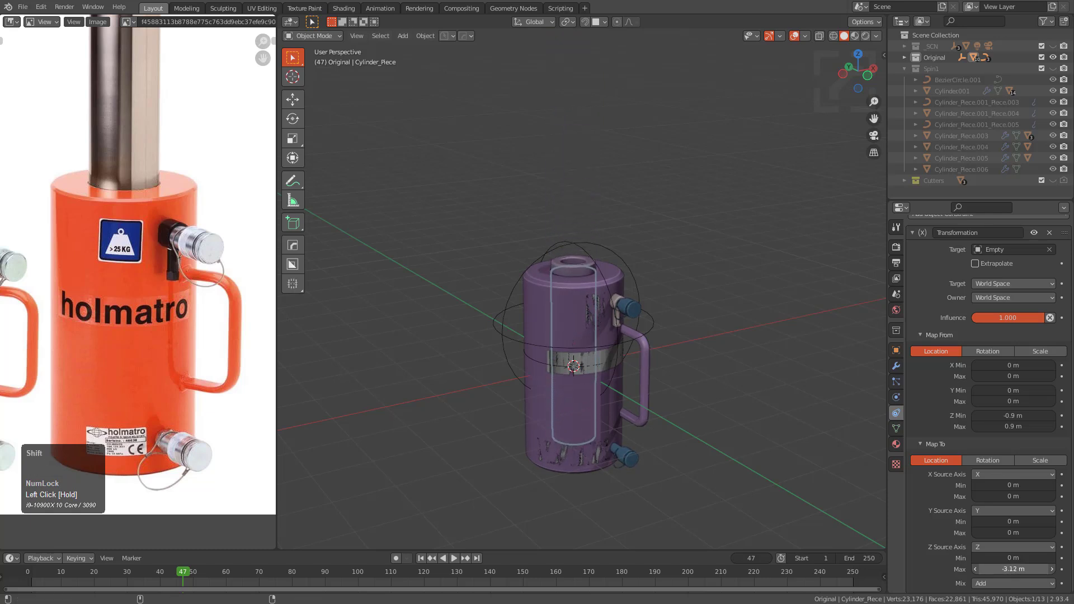
pyautogui.moveTo(25, 286); pyautogui.dragTo(159, 310, button='middle')
pyautogui.scroll(2, 170, 284)
pyautogui.scroll(5, 613, 277)
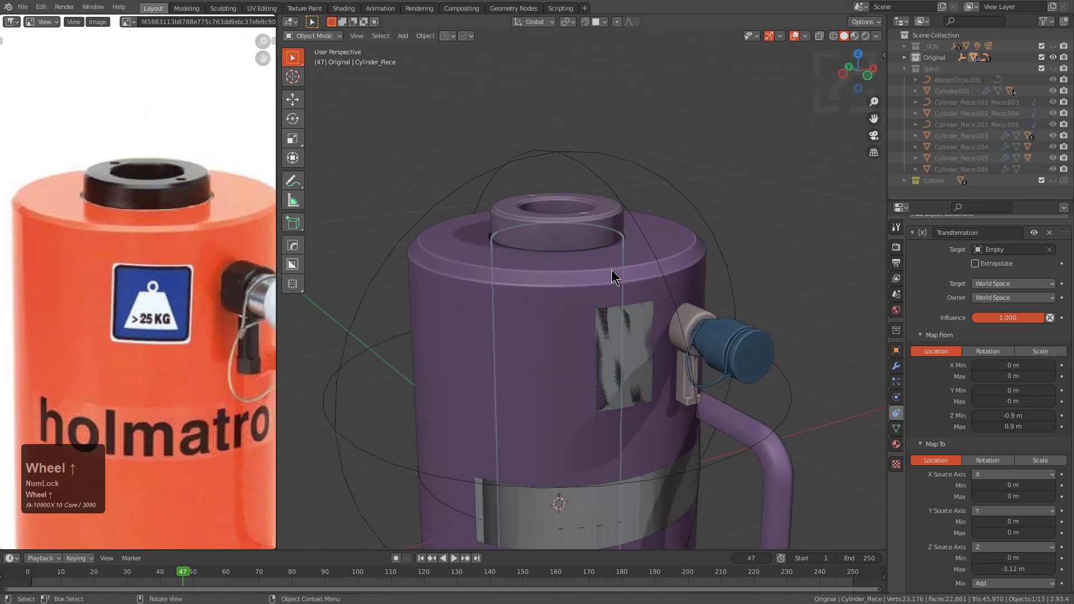
pyautogui.scroll(-5, 688, 362)
# - Play the animation to check the Original piston rod's travel in and out of the body
pyautogui.hotkey('shift', 'space')
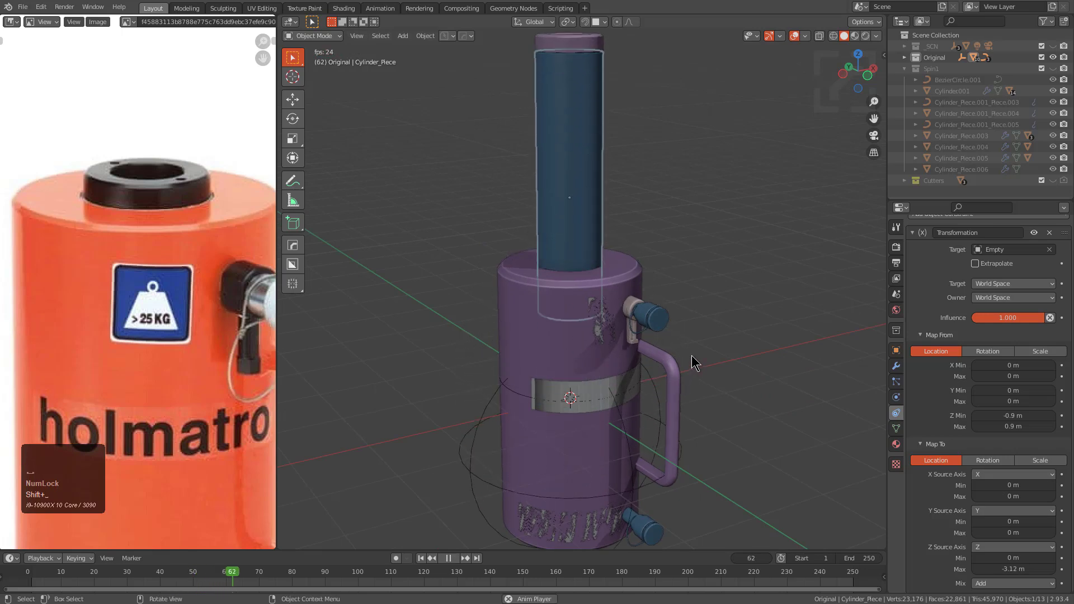
pyautogui.scroll(-3, 691, 354)
pyautogui.hotkey('alt', 'a')
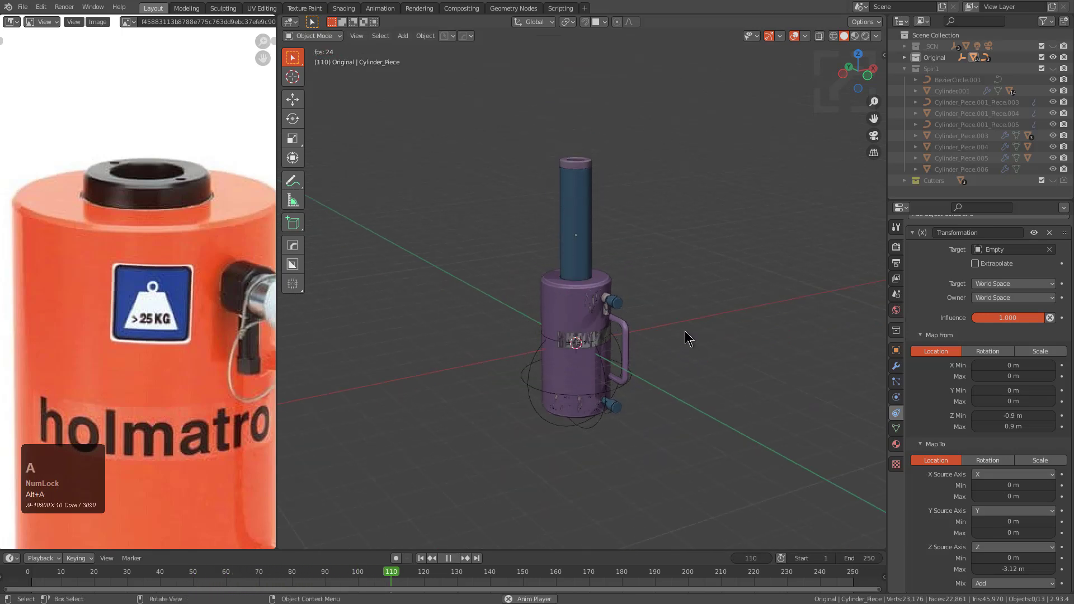
pyautogui.press('Escape')
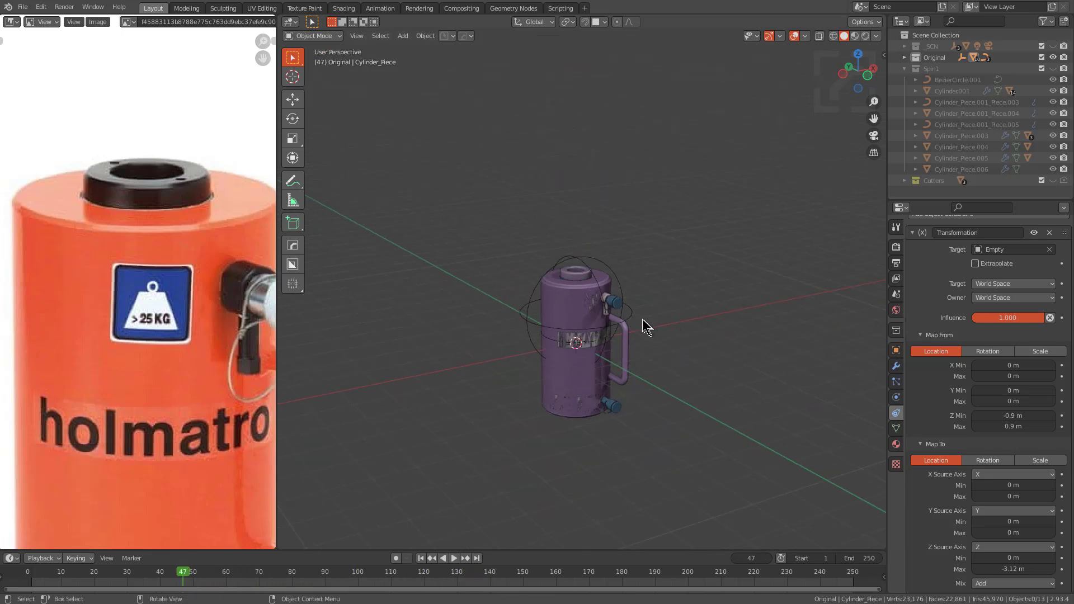
# - Move the sphere empty to the Spin1 collection and show only that collection
pyautogui.click(603, 271)
pyautogui.press('m')
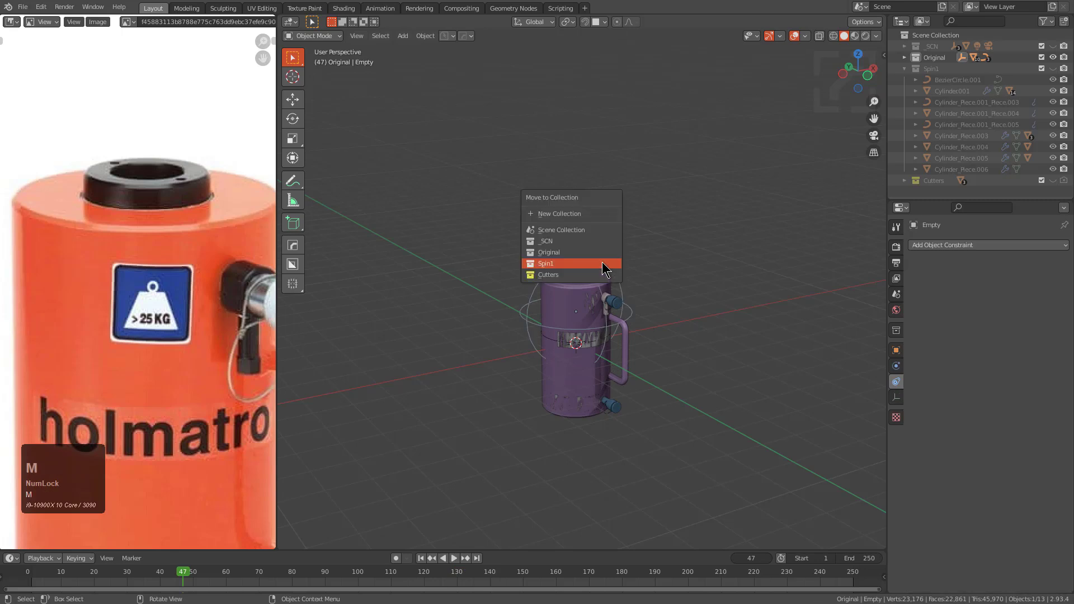
pyautogui.click(603, 264)
pyautogui.press('3')
pyautogui.scroll(3, 600, 279)
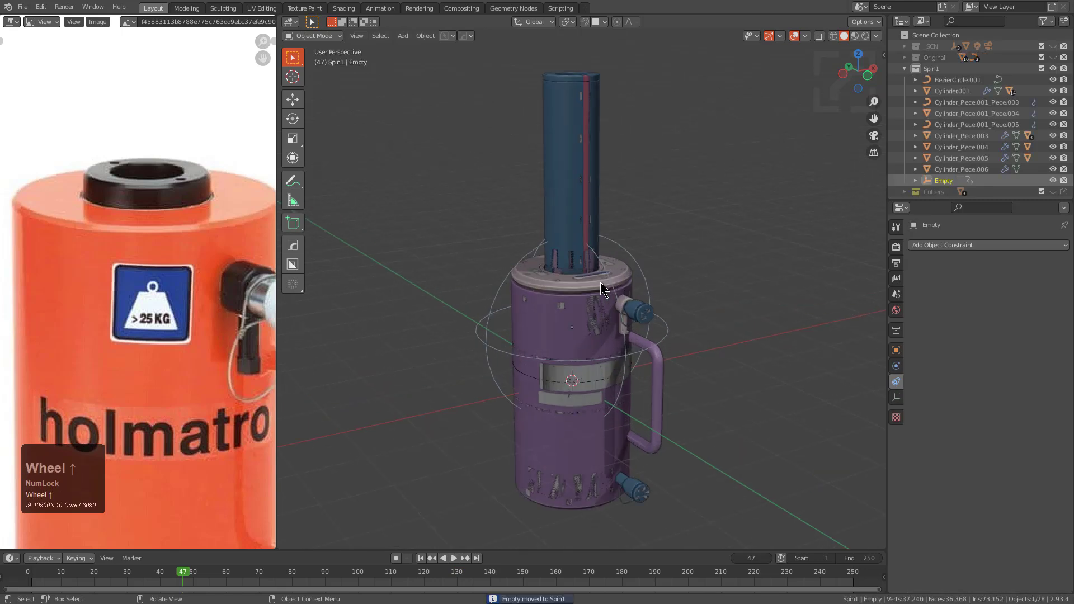
pyautogui.moveTo(600, 282); pyautogui.dragTo(594, 293, button='middle')
pyautogui.press('2')
pyautogui.press('3')
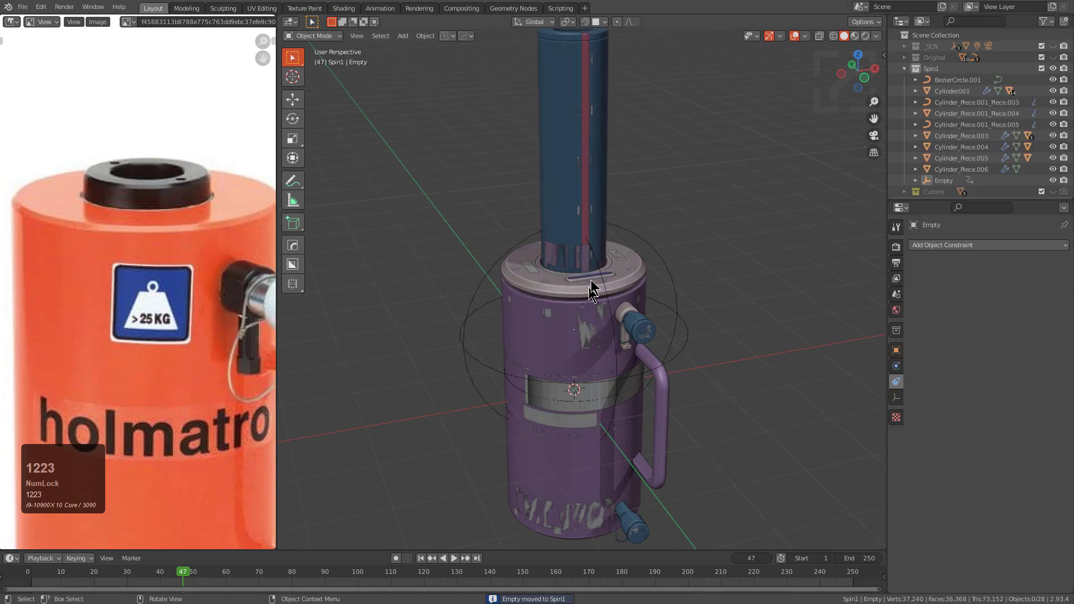
# - Switch the viewport to material preview shading around the base of the Spin1 piston rod
pyautogui.click(634, 229)
pyautogui.scroll(3, 643, 330)
pyautogui.keyDown('shift'); pyautogui.moveTo(633, 228); pyautogui.dragTo(658, 349, button='middle'); pyautogui.keyUp('shift')
pyautogui.scroll(1, 658, 349)
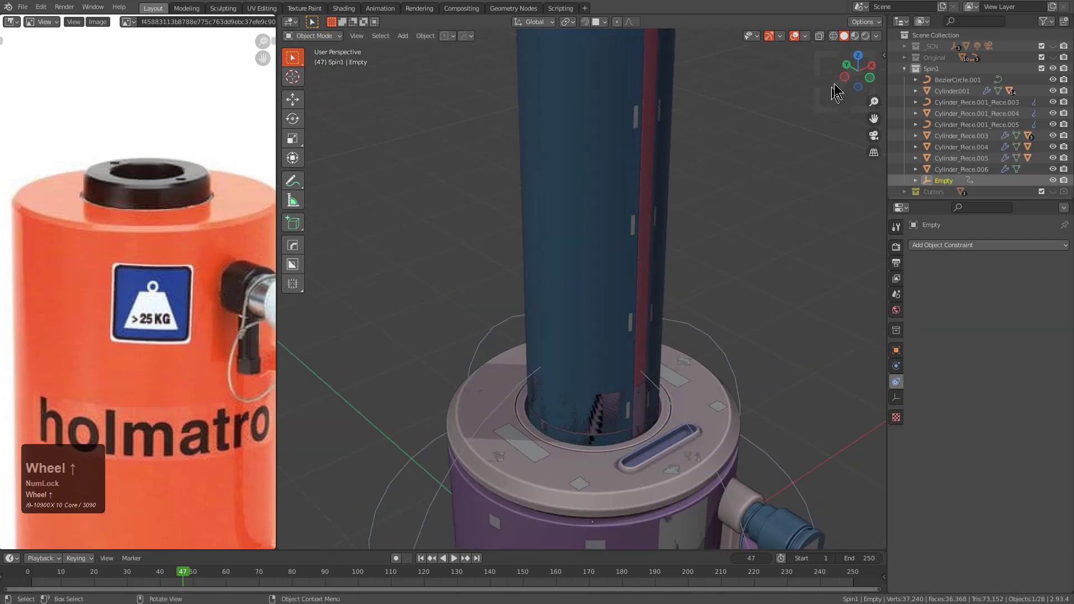
pyautogui.click(854, 36)
pyautogui.moveTo(694, 377)
pyautogui.mouseDown(button='middle')
pyautogui.moveTo(648, 280)
pyautogui.moveTo(602, 332)
pyautogui.moveTo(599, 321)
pyautogui.moveTo(635, 366)
pyautogui.mouseUp(button='middle')
# - Try deleting the sliced ring object around the base of the Spin1 piston rod
pyautogui.click(572, 310)
pyautogui.scroll(3, 608, 326)
pyautogui.press('g')
pyautogui.rightClick(626, 342)
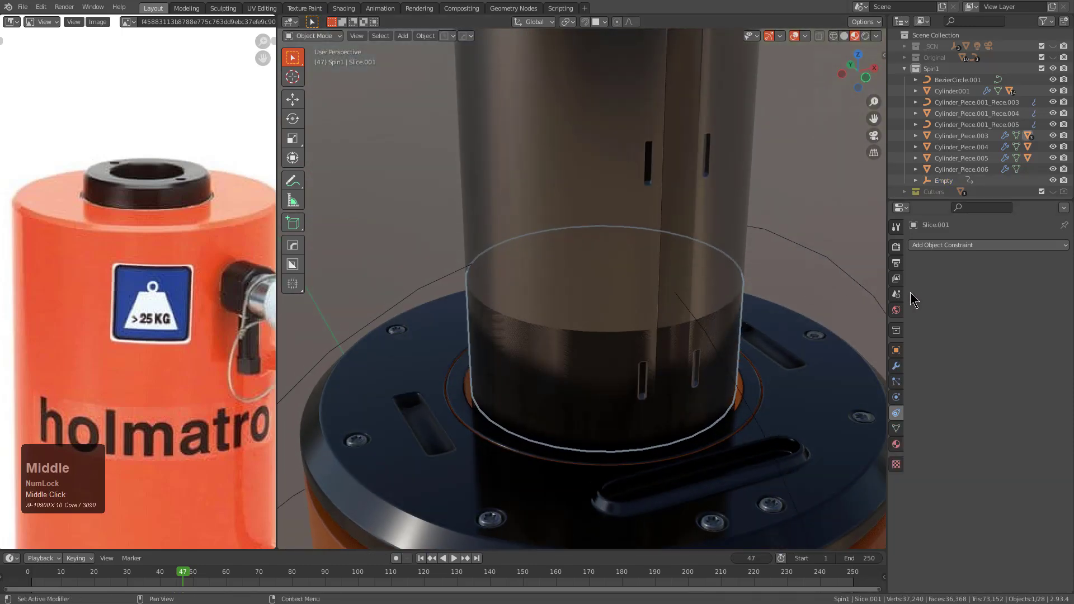
pyautogui.press('h')
pyautogui.hotkey('ctrl', 'z')
pyautogui.moveTo(664, 355); pyautogui.dragTo(634, 384, button='middle')
pyautogui.press('x')
pyautogui.click(647, 350)
pyautogui.scroll(-2, 600, 361)
# - Select the rod's slot details and vertical strip, and undo back to before the sliced ring's deletion
pyautogui.click(630, 348)
pyautogui.keyDown('shift'); pyautogui.moveTo(636, 341); pyautogui.dragTo(640, 384, button='middle'); pyautogui.keyUp('shift')
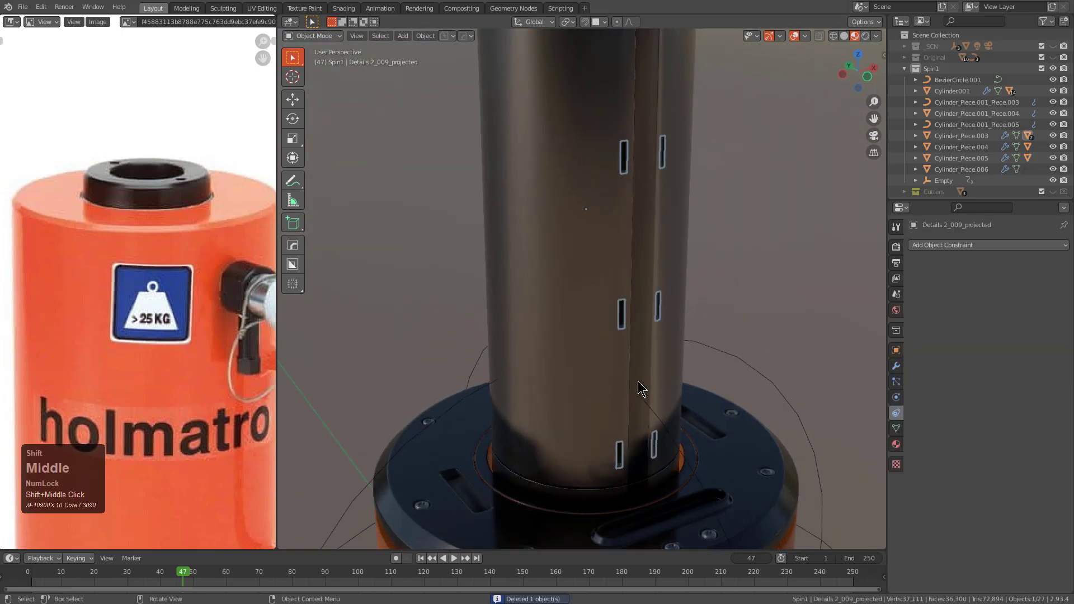
pyautogui.scroll(-2, 628, 281)
pyautogui.keyDown('shift'); pyautogui.moveTo(628, 280); pyautogui.dragTo(624, 322, button='middle'); pyautogui.keyUp('shift')
pyautogui.keyDown('shift'); pyautogui.click(644, 292); pyautogui.keyUp('shift')
pyautogui.keyDown('shift'); pyautogui.click(620, 256); pyautogui.keyUp('shift')
pyautogui.scroll(2, 631, 337)
pyautogui.scroll(-5, 626, 332)
pyautogui.hotkey('ctrl', 'z')
pyautogui.hotkey('ctrl', 'z')
pyautogui.hotkey('ctrl', 'z')
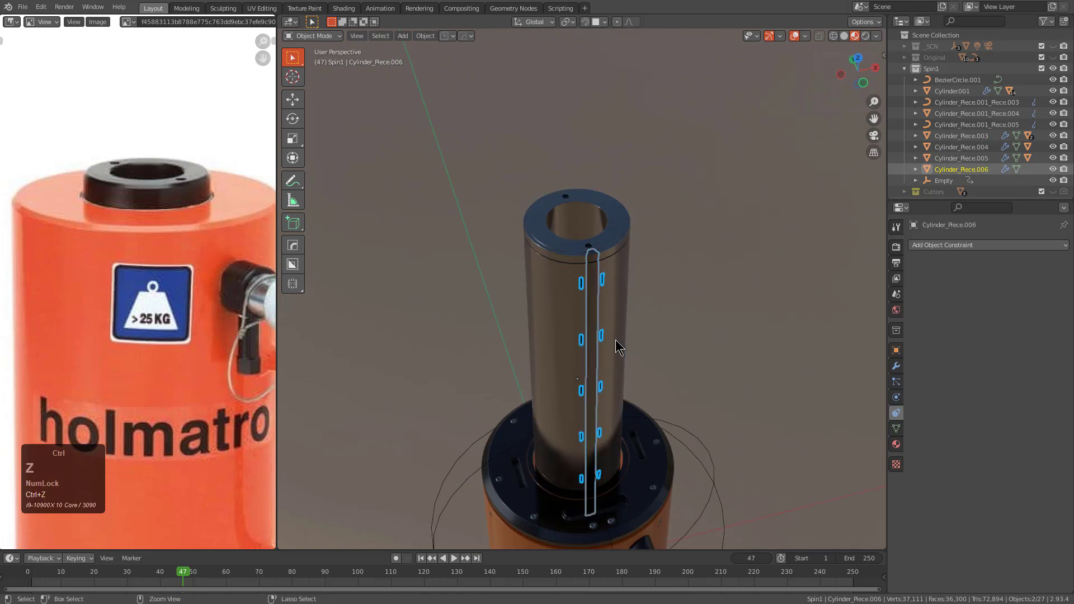
pyautogui.hotkey('ctrl', 'z')
# - Test-move the sliced ring along Z to see how it affects the top of the rod, and cancel the move
pyautogui.scroll(2, 617, 436)
pyautogui.press('g')
pyautogui.press('z')
pyautogui.rightClick(622, 223)
pyautogui.scroll(-2, 615, 316)
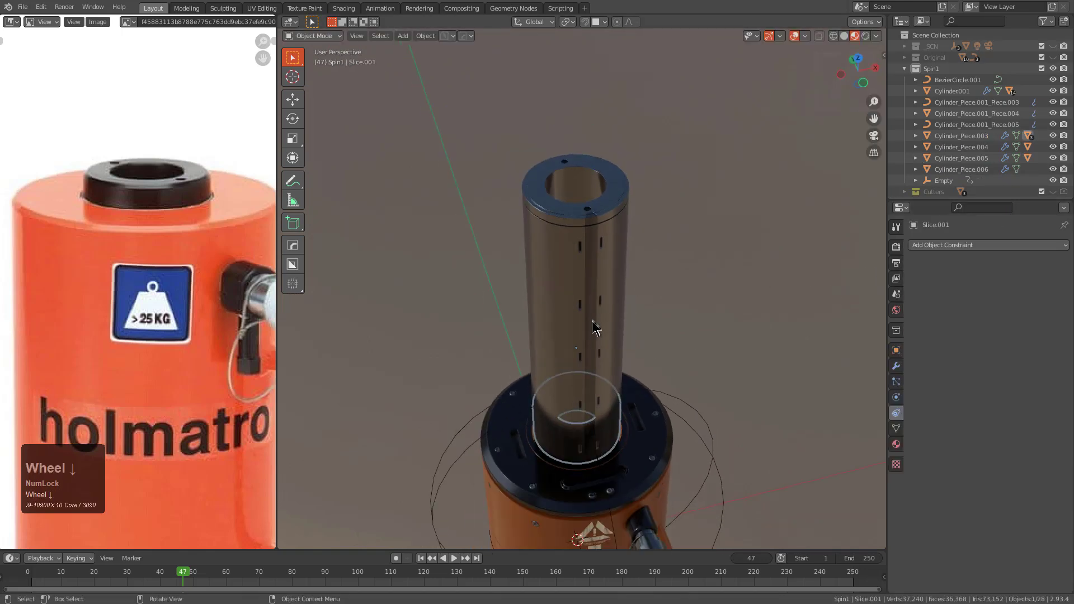
pyautogui.keyDown('shift'); pyautogui.moveTo(601, 350); pyautogui.dragTo(613, 329, button='middle'); pyautogui.keyUp('shift')
# - Play the animation to observe the sliced ring's cut on the rod, and stop at frame 21
pyautogui.press('space')
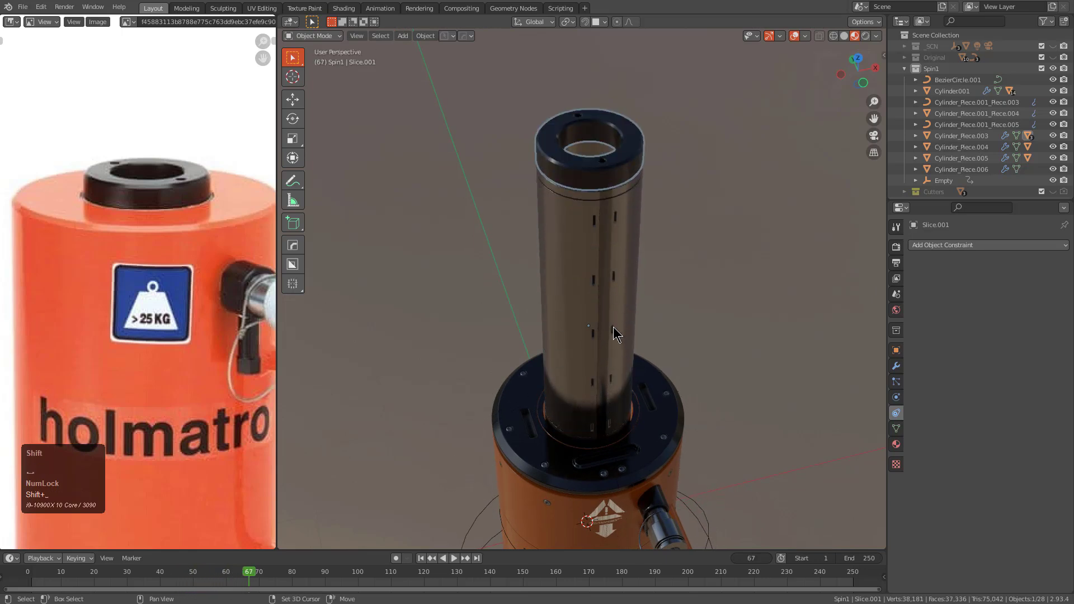
pyautogui.press('space')
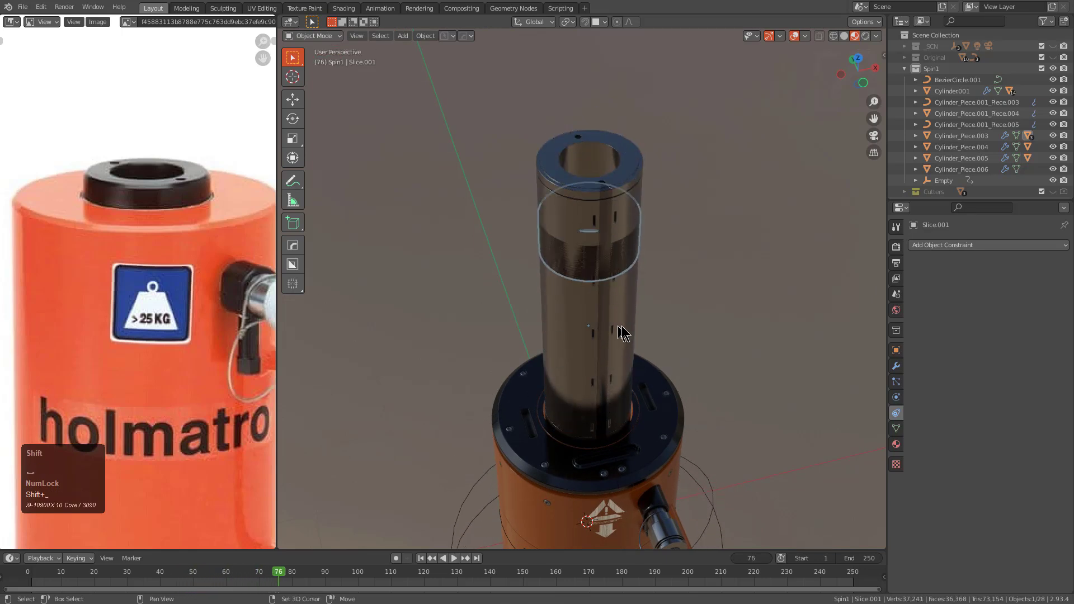
pyautogui.hotkey('shift', 'Left')
pyautogui.press('space')
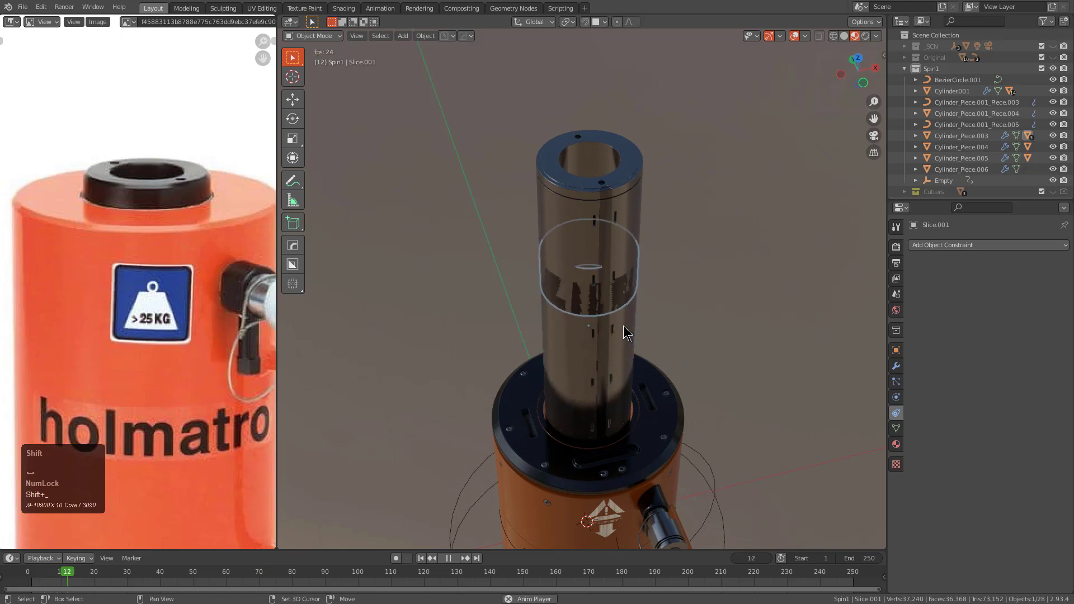
pyautogui.scroll(2, 646, 195)
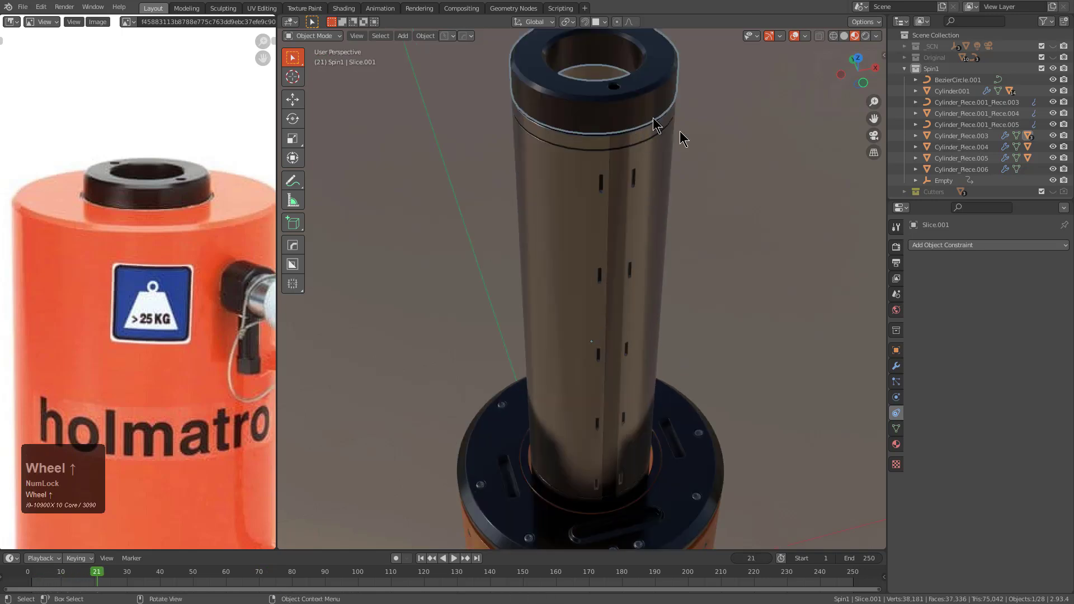
# - Apply the sliced ring's Boolean modifier and clear the ring's parent
pyautogui.click(896, 366)
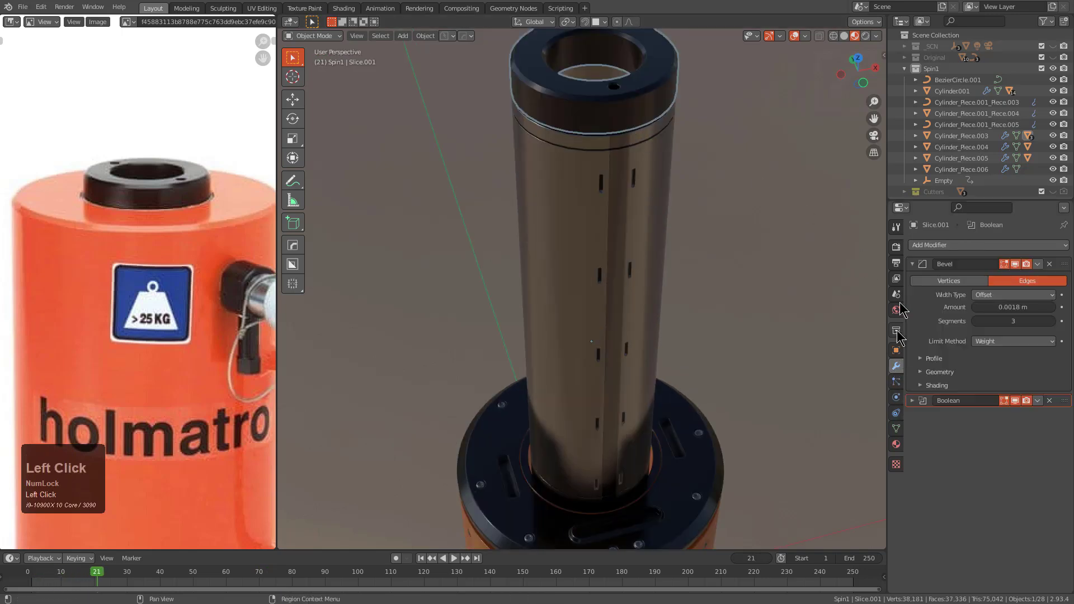
pyautogui.click(914, 401)
pyautogui.hotkey('ctrl', 'a')
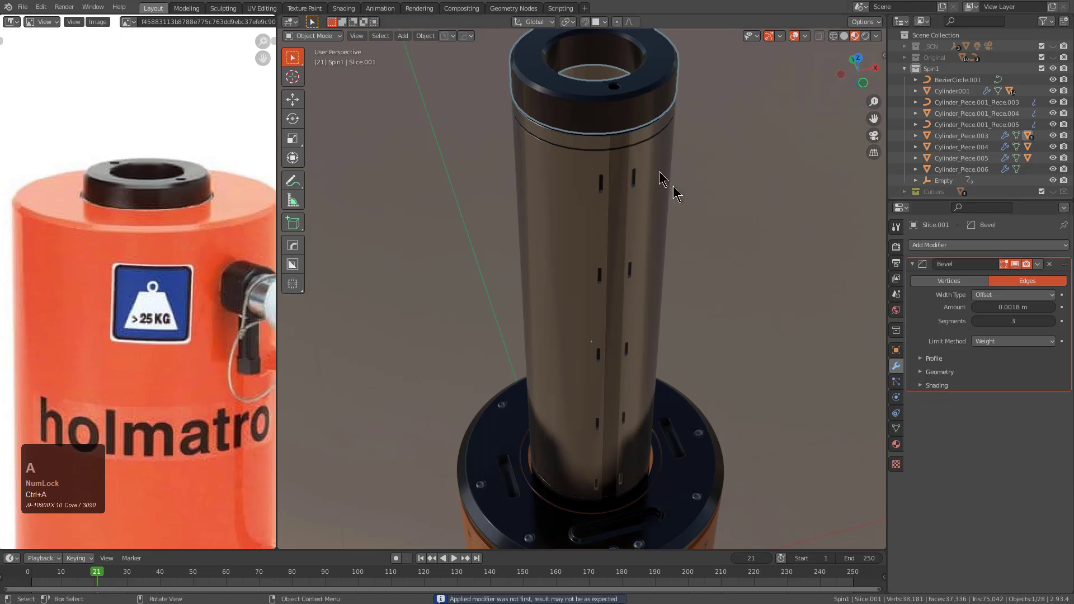
pyautogui.hotkey('alt', 'p')
pyautogui.click(628, 143)
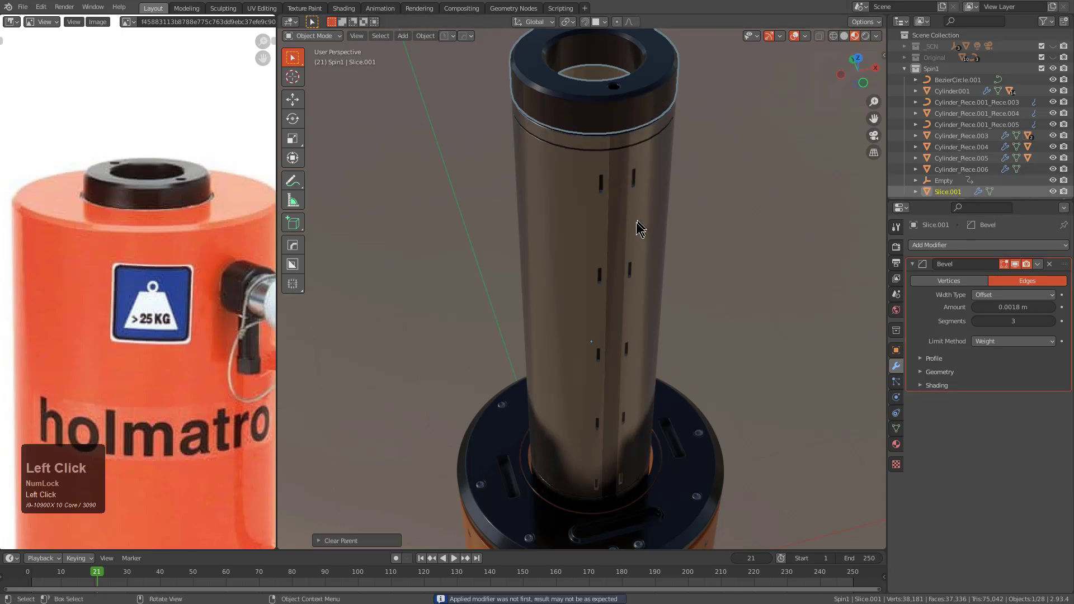
# - Play the animation to check the ring at the top of the Spin1 rod
pyautogui.scroll(-3, 635, 227)
pyautogui.press('space')
pyautogui.press('space')
pyautogui.scroll(4, 635, 226)
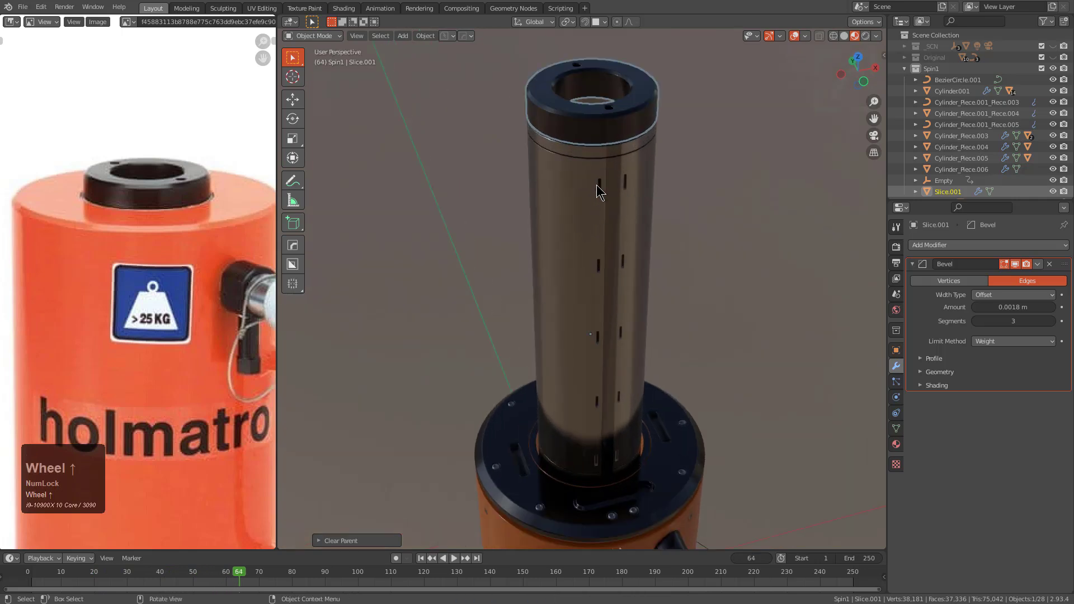
# - Parent the slot details, vertical strip and top ring to the Spin1 piston rod with Keep Transform, and test-move the rod
pyautogui.click(597, 186)
pyautogui.keyDown('shift'); pyautogui.click(592, 158); pyautogui.keyUp('shift')
pyautogui.hotkey('alt', 'a')
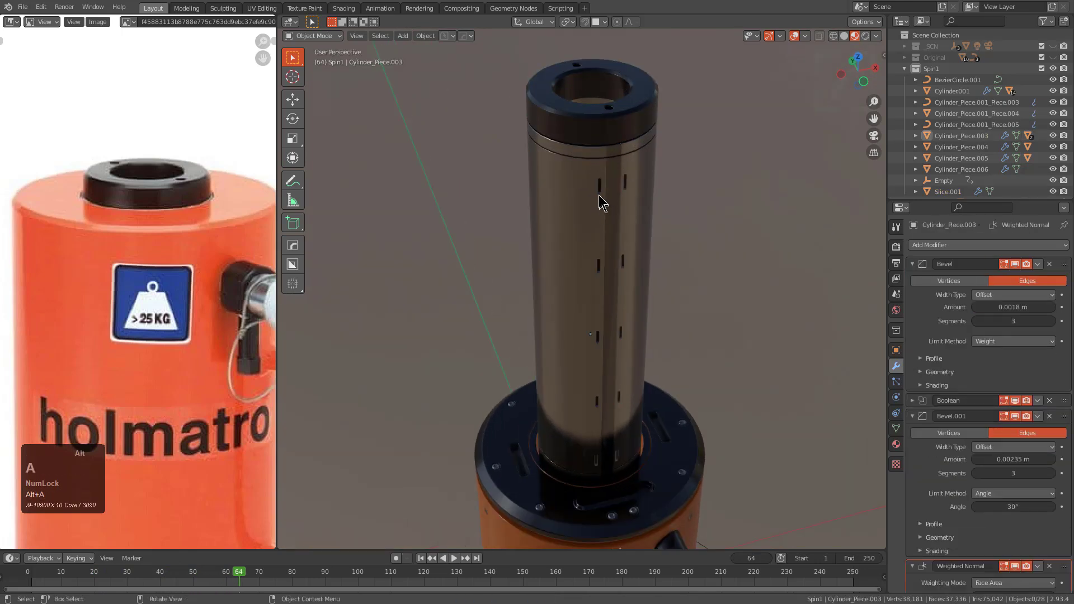
pyautogui.click(602, 188)
pyautogui.keyDown('shift'); pyautogui.click(604, 127); pyautogui.keyUp('shift')
pyautogui.keyDown('shift'); pyautogui.moveTo(604, 128); pyautogui.dragTo(604, 45, button='middle'); pyautogui.keyUp('shift')
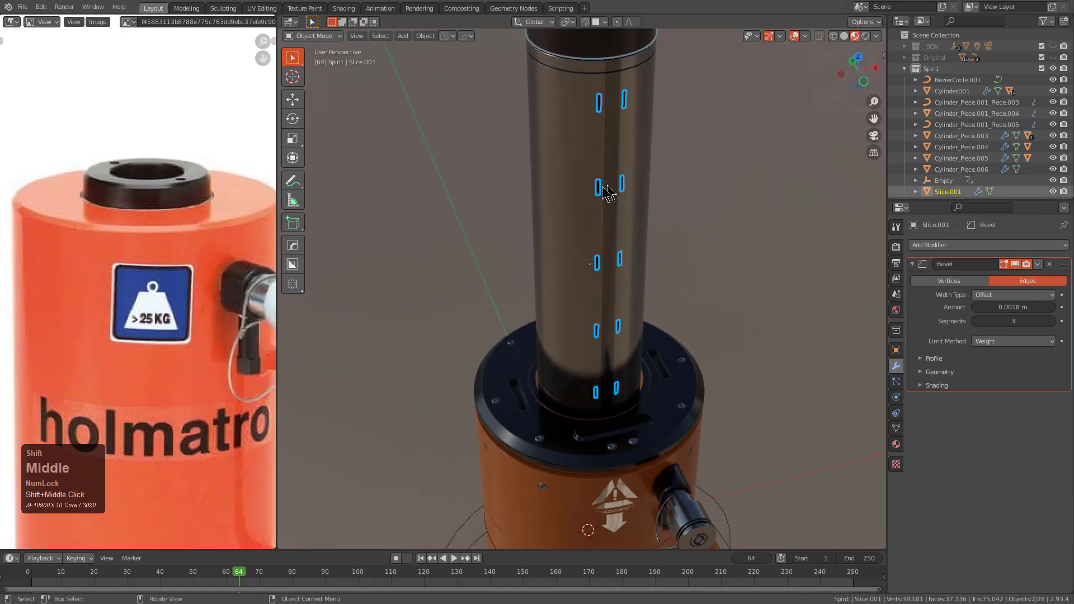
pyautogui.keyDown('shift'); pyautogui.click(579, 161); pyautogui.keyUp('shift')
pyautogui.hotkey('ctrl', 'p')
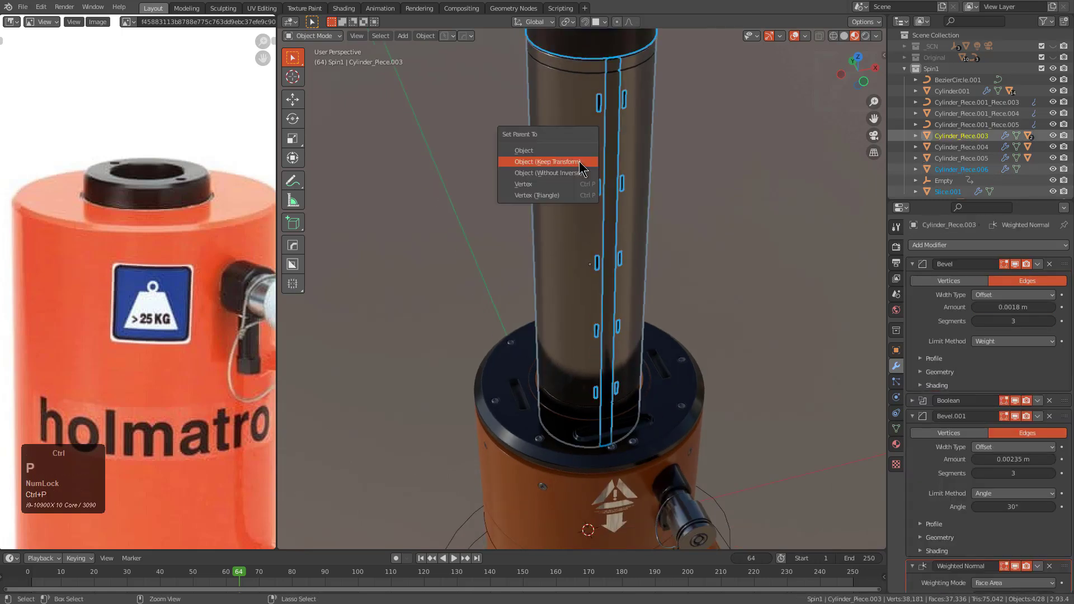
pyautogui.click(559, 162)
pyautogui.click(578, 161)
pyautogui.press('g')
pyautogui.rightClick(602, 236)
# - Show the Original and Spin1 collections together and copy the Original piston rod's Transformation constraint to the Spin1 piston rod
pyautogui.keyDown('ctrl'); pyautogui.moveTo(600, 227); pyautogui.dragTo(634, 345, button='middle'); pyautogui.keyUp('ctrl')
pyautogui.press('2')
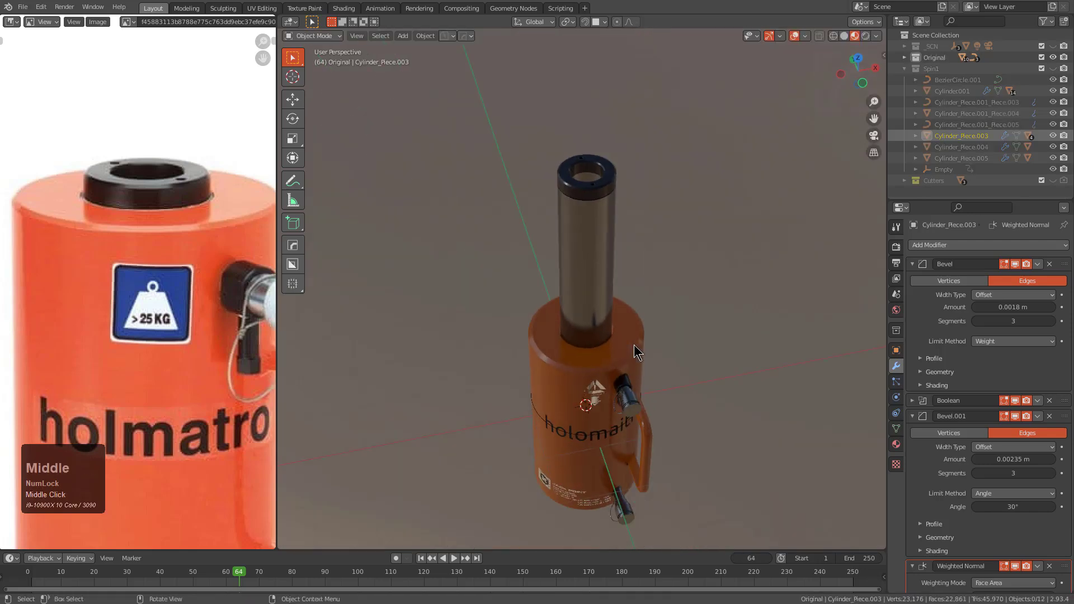
pyautogui.press('2')
pyautogui.press('3')
pyautogui.press('4')
pyautogui.press('3')
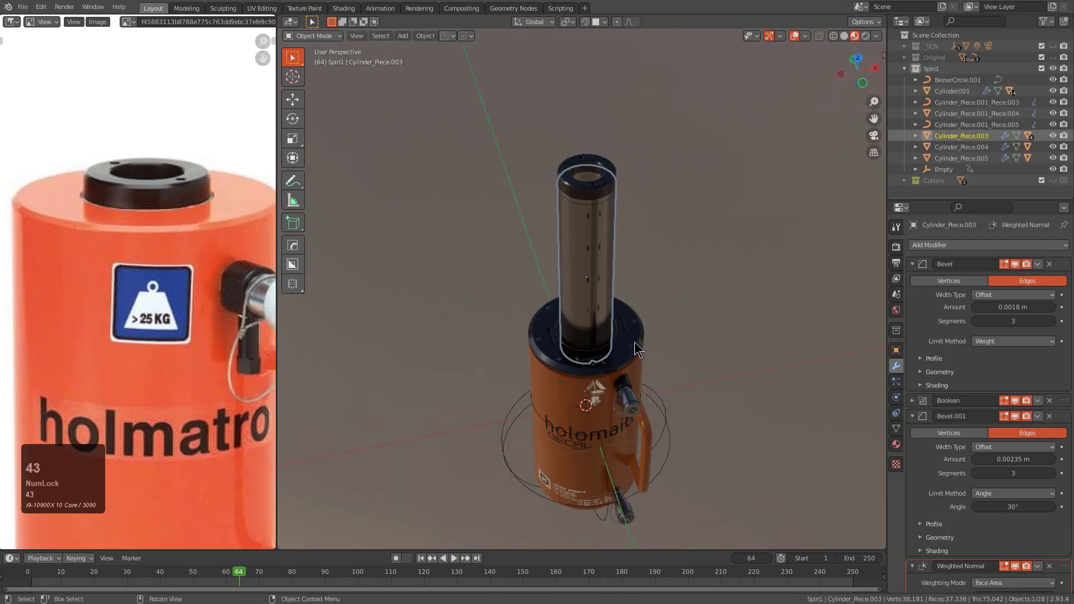
pyautogui.hotkey('shift', '2')
pyautogui.keyDown('shift'); pyautogui.click(577, 228); pyautogui.keyUp('shift')
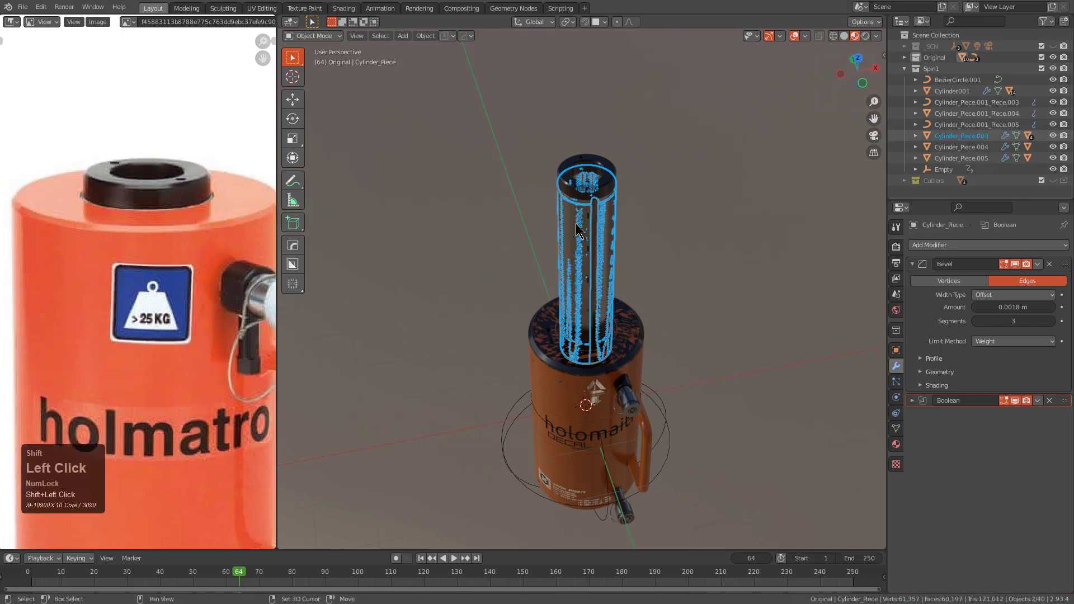
pyautogui.click(896, 397)
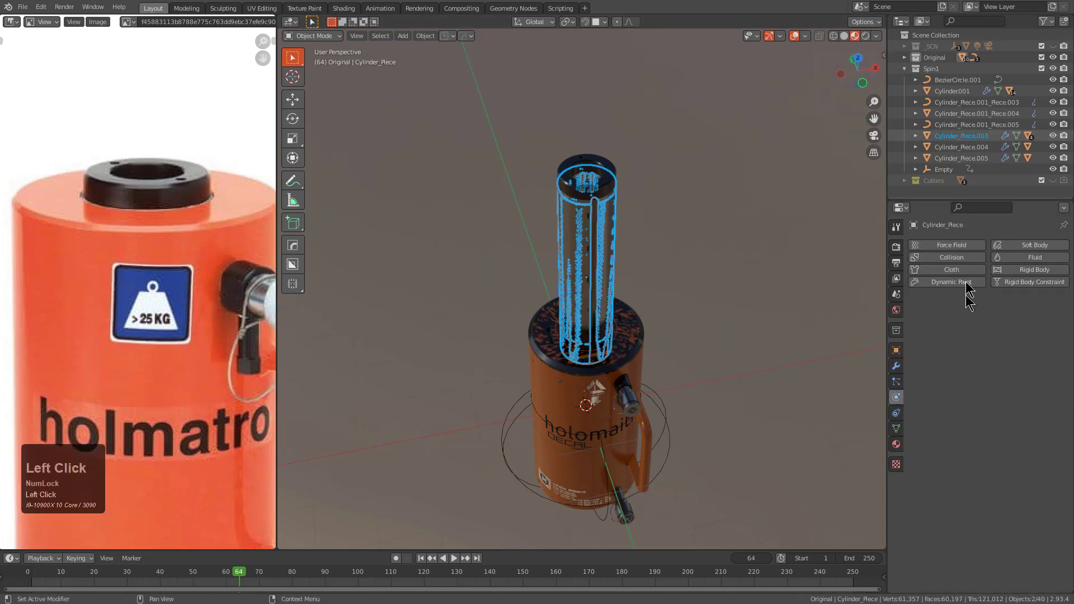
pyautogui.click(897, 414)
pyautogui.press('F3')
pyautogui.write('copy con')
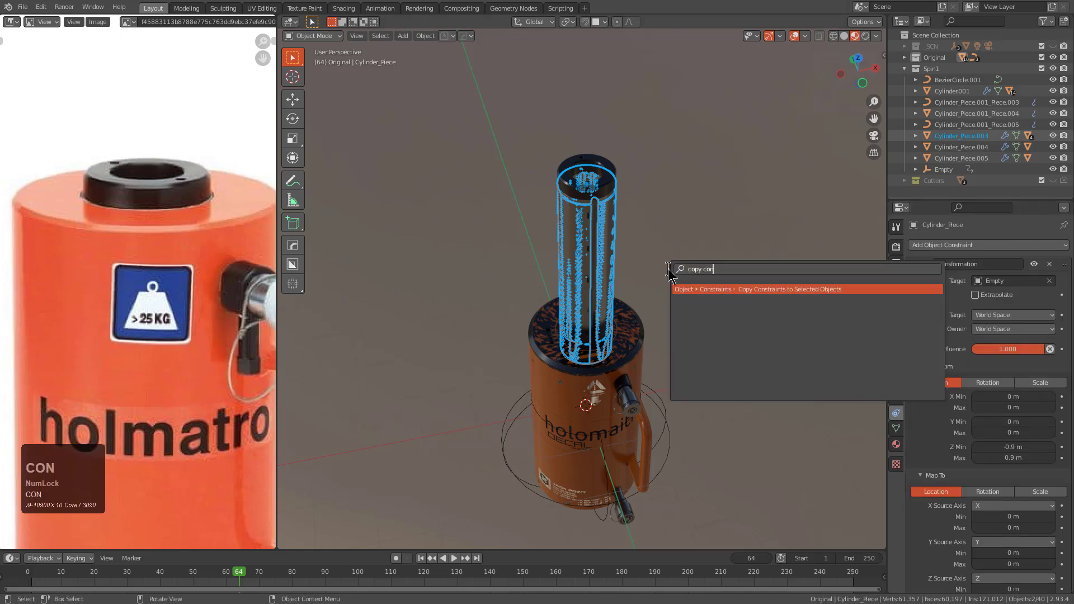
pyautogui.press('Return')
# - Play the animation on the Spin1 rod alone and on both cylinders through the scene camera, stopping at frame 200
pyautogui.hotkey('alt', 'a')
pyautogui.press('1')
pyautogui.press('3')
pyautogui.press('space')
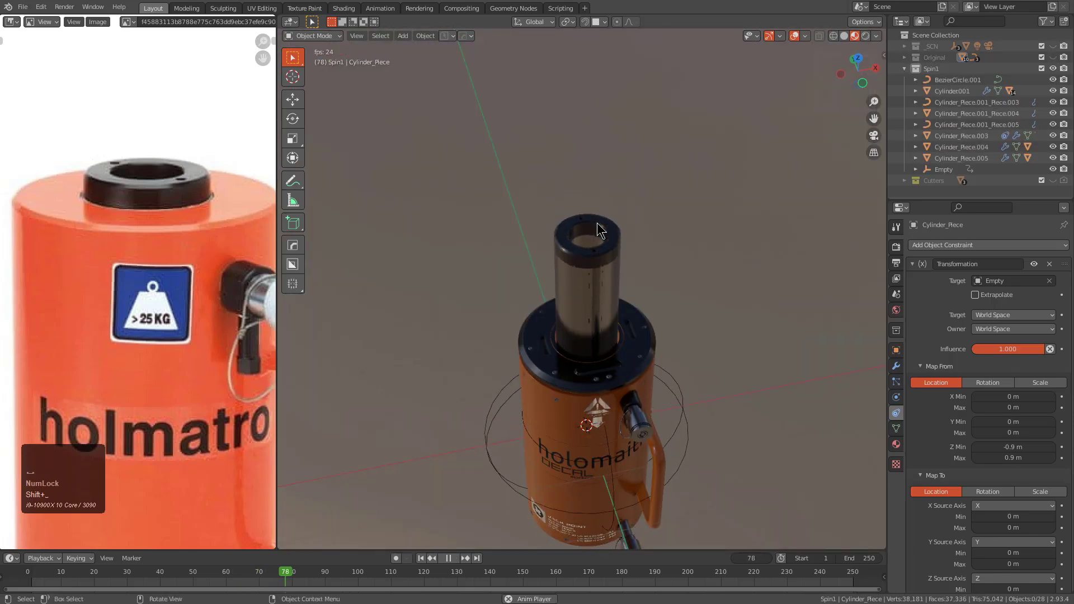
pyautogui.moveTo(613, 354); pyautogui.dragTo(617, 358, button='middle')
pyautogui.press('1')
pyautogui.press('KP_5')
pyautogui.press('KP_0')
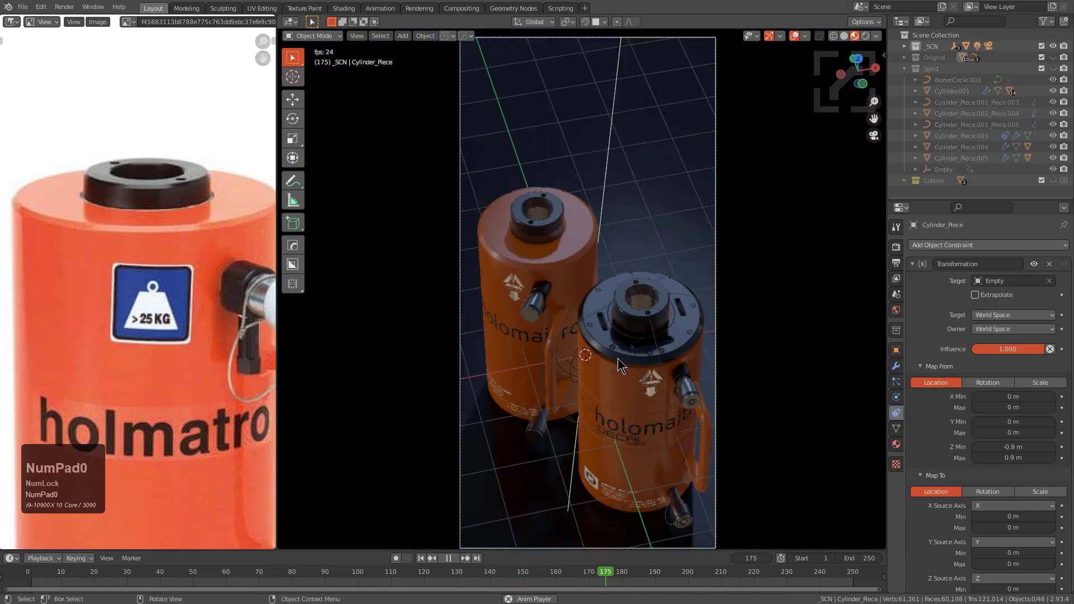
pyautogui.press('space')
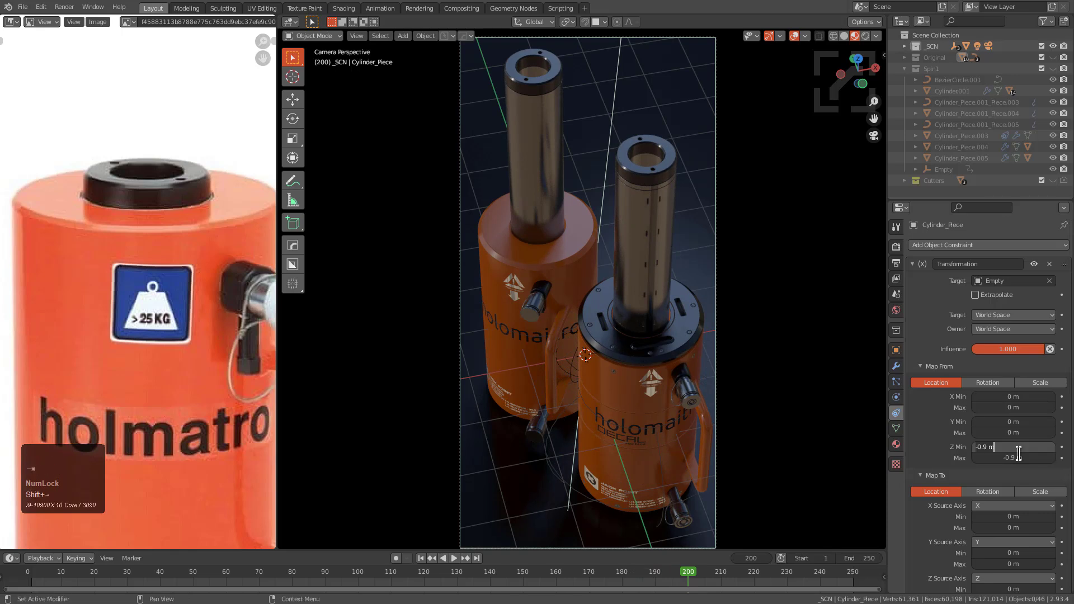
# - Try inverting the Original rod's Map From range to Z Min 0.9 m and Z Max -0.9 m, and play the animation
pyautogui.press('space')
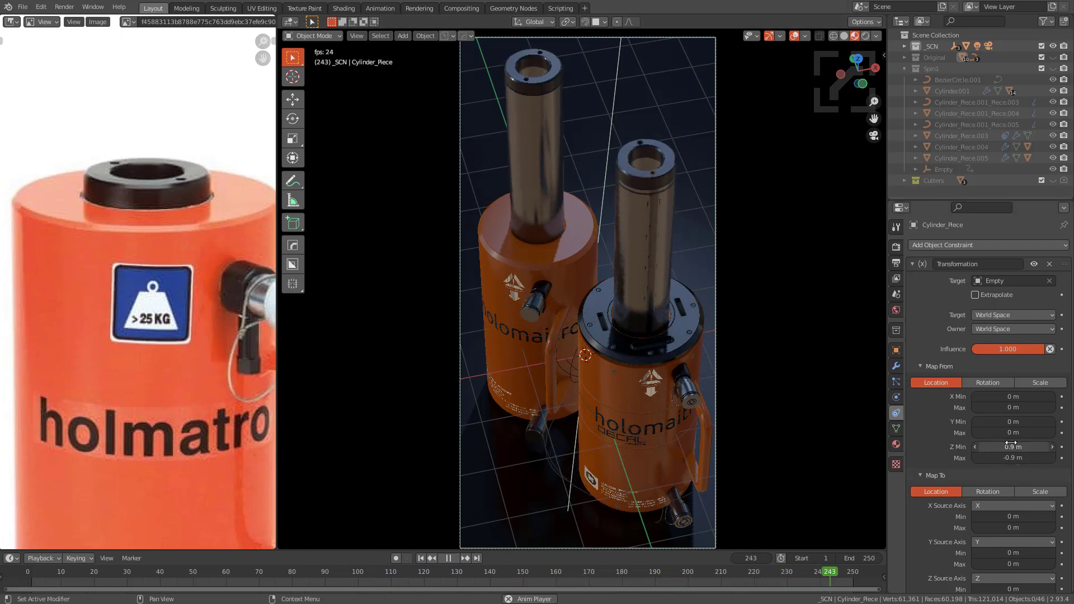
pyautogui.press('space')
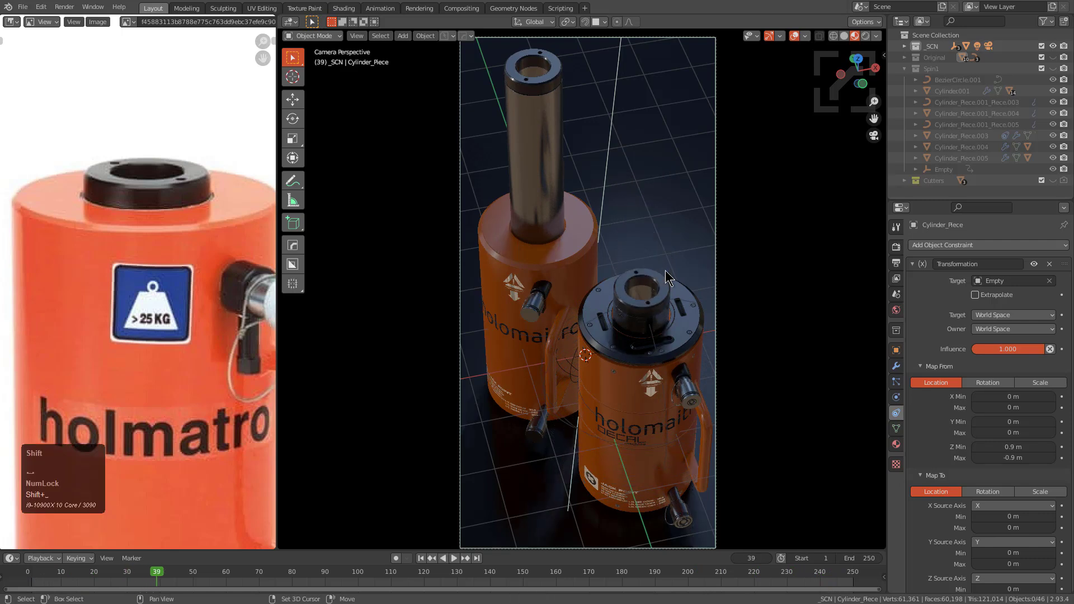
pyautogui.press('space')
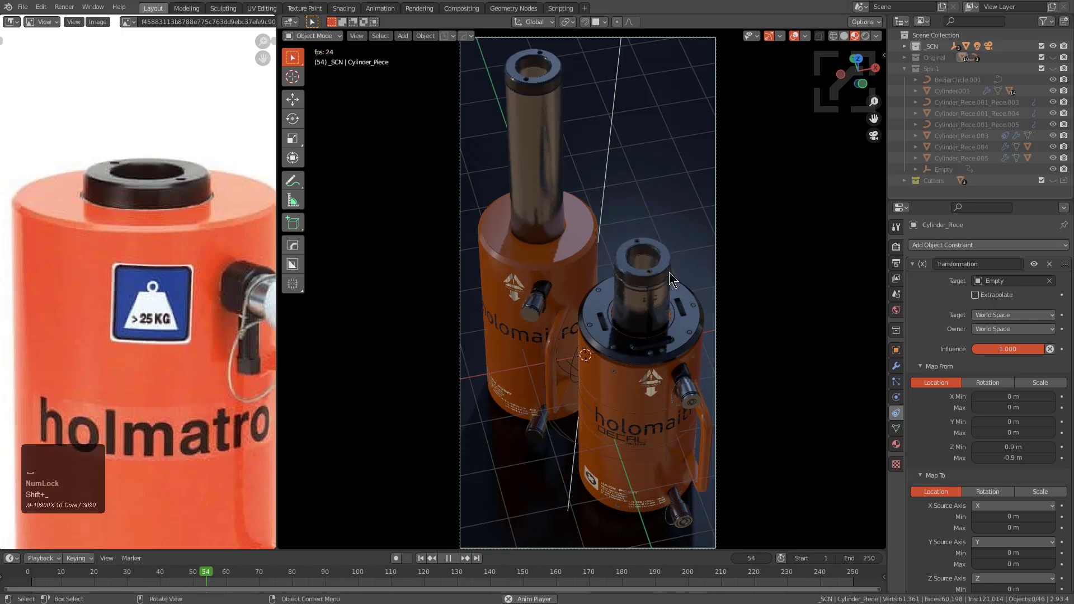
pyautogui.press('space')
# - Check the Spin1 rod's constraint and set the Original rod's Map From range back to Z Min -0.9 m and Z Max 0.9 m
pyautogui.press('3')
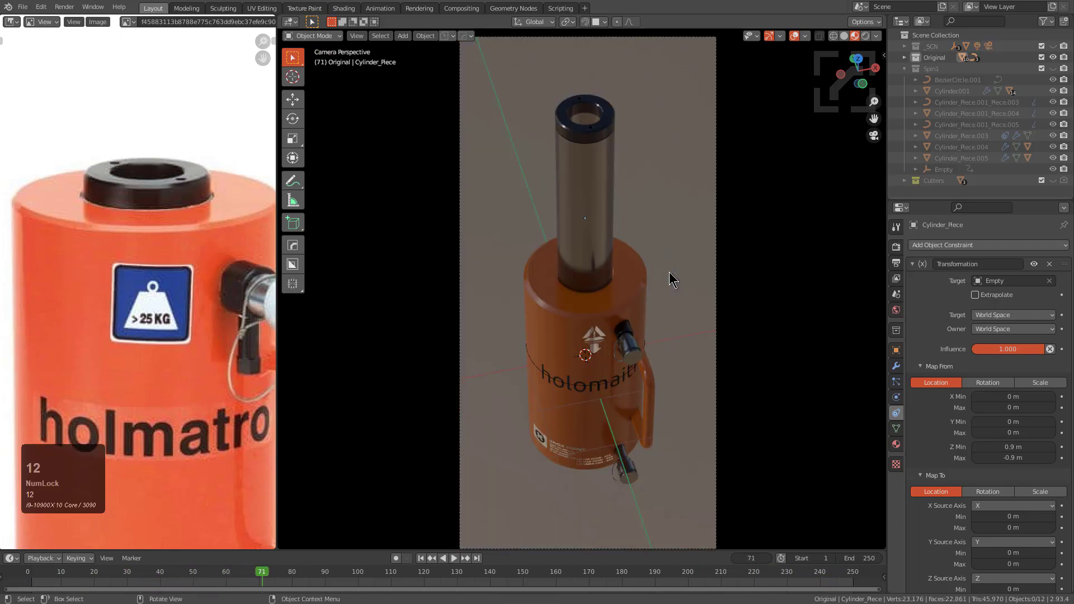
pyautogui.click(574, 216)
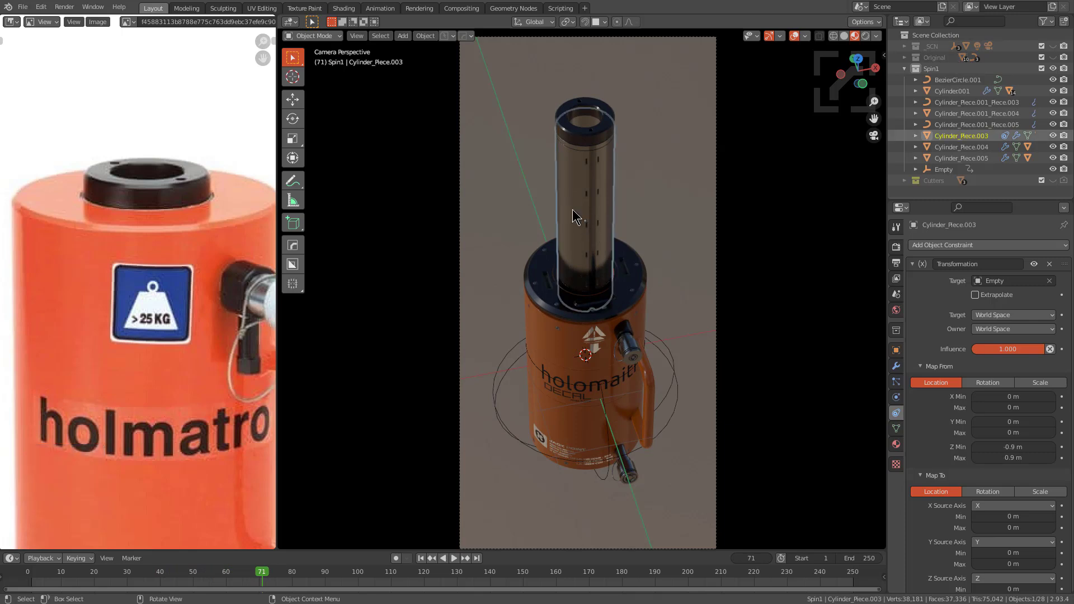
pyautogui.press('space')
pyautogui.press('2')
pyautogui.click(576, 193)
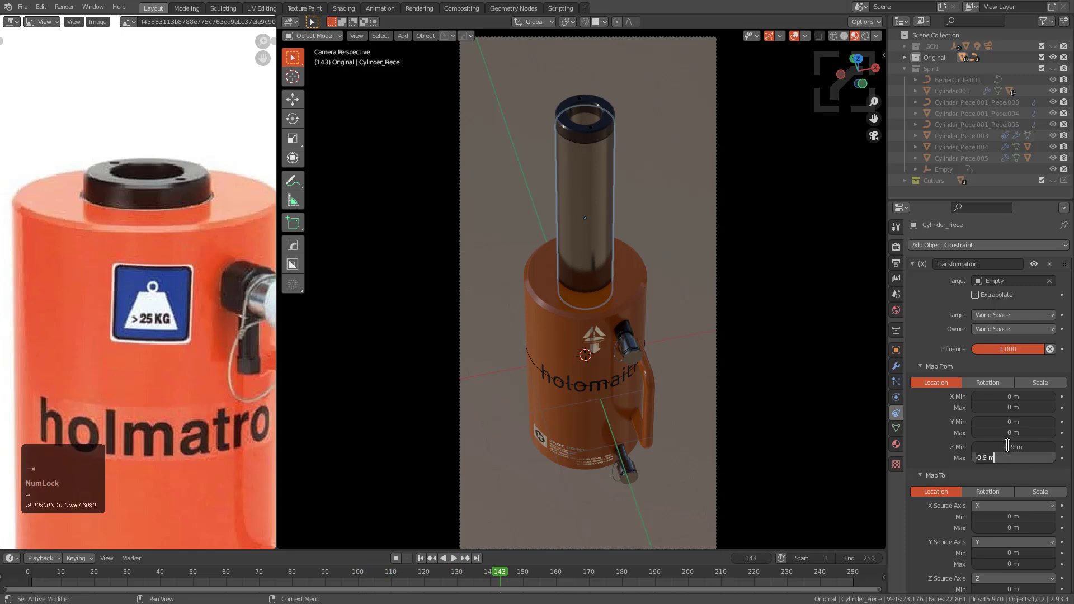
pyautogui.press('Return')
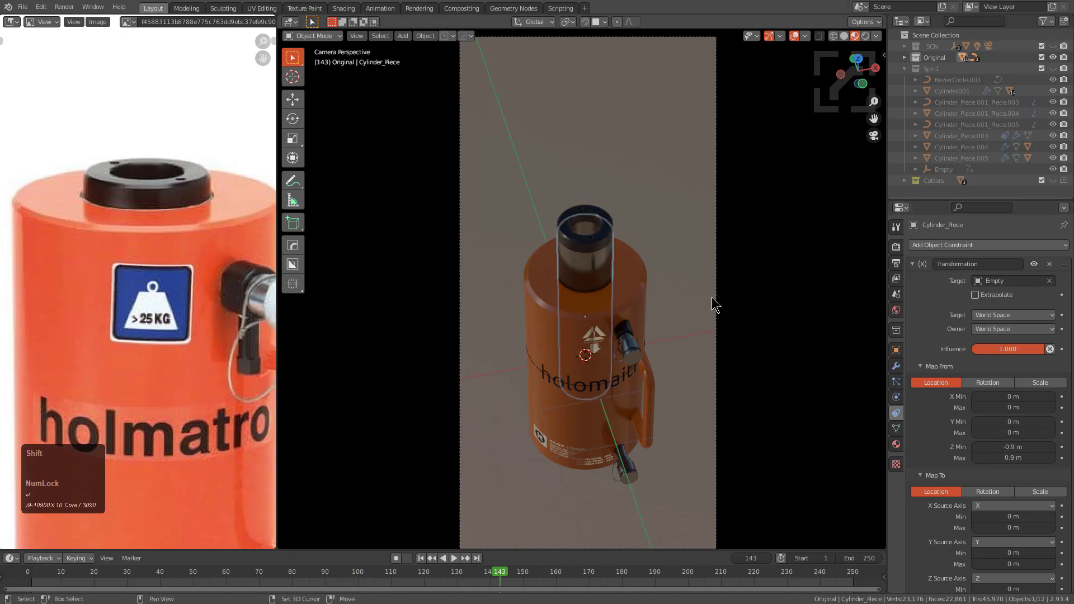
# - Play the animation to frame 166 and set the Original rod's Map From range to Z Min -0.3 m and Z Max 0.6 m
pyautogui.hotkey('shift', 'space')
pyautogui.hotkey('shift', 'space')
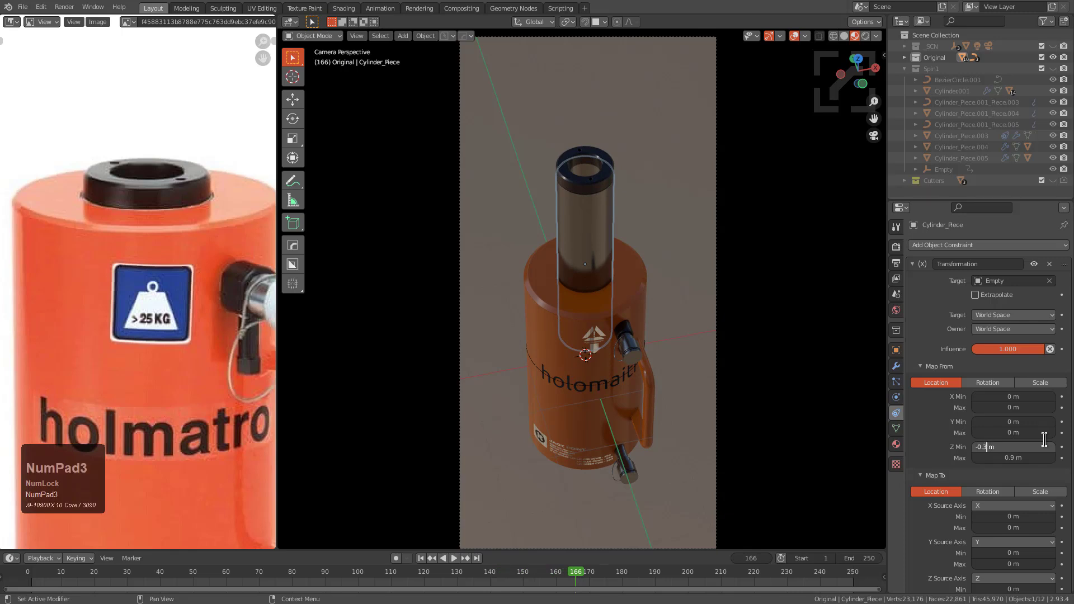
pyautogui.press('Return')
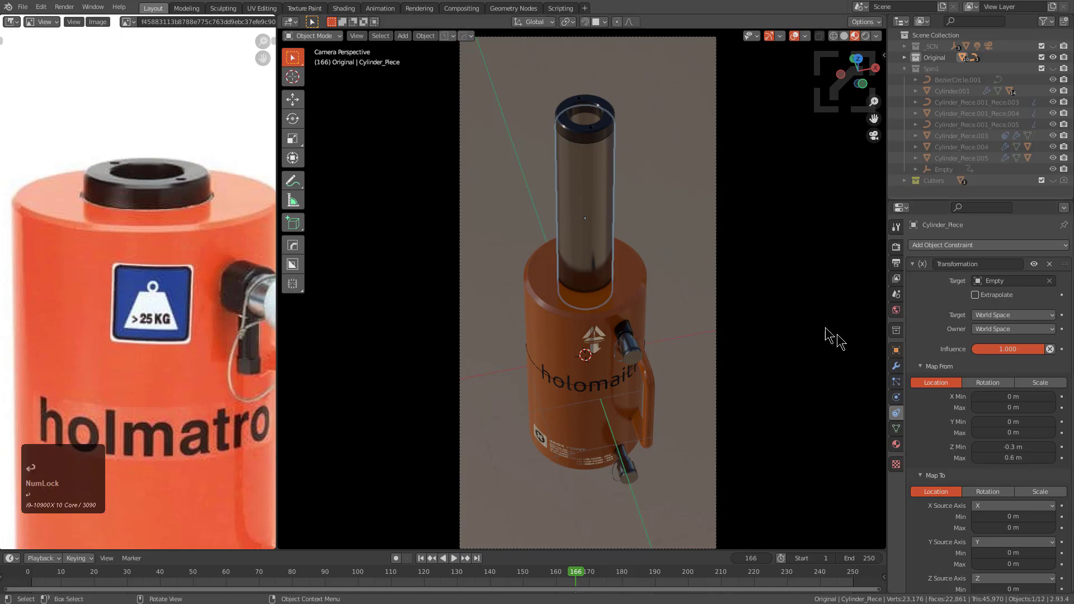
# - Play the scene with both cylinders through the camera, hide the viewport overlays, and stop at frame 166
pyautogui.hotkey('alt', 'a')
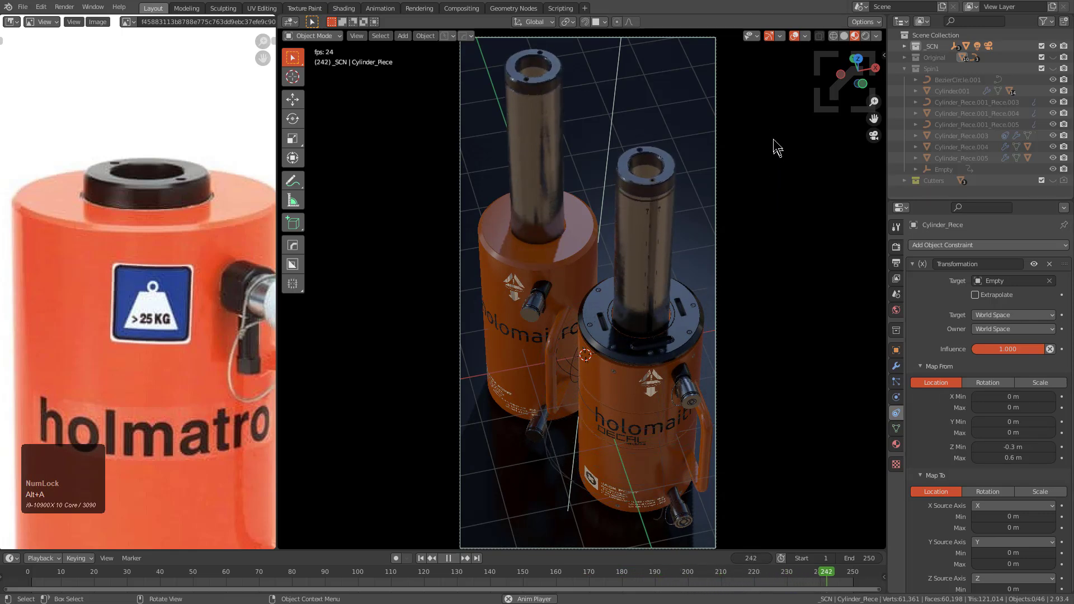
pyautogui.click(793, 36)
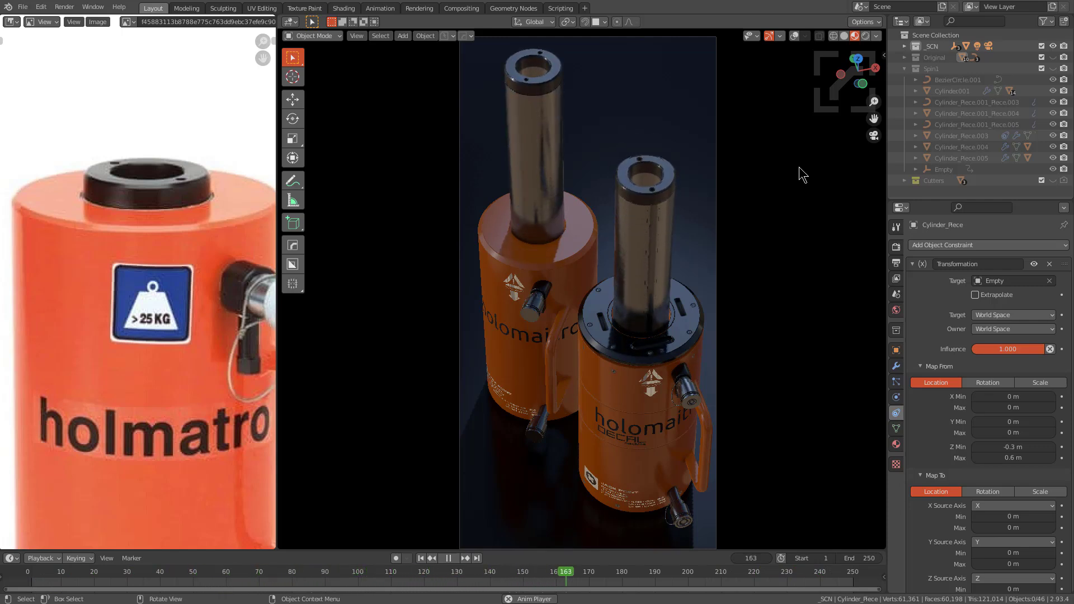
pyautogui.press('Escape')
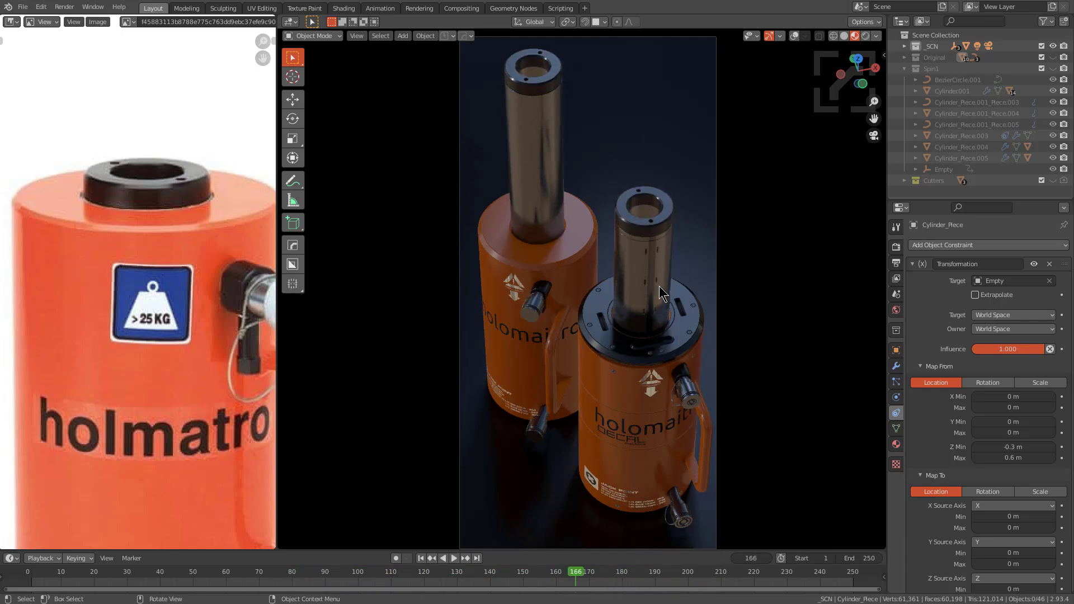
# - Scale down the slot decal on the Spin1 cylinder's black top plate and move it along the X axis toward the rod
pyautogui.press('3')
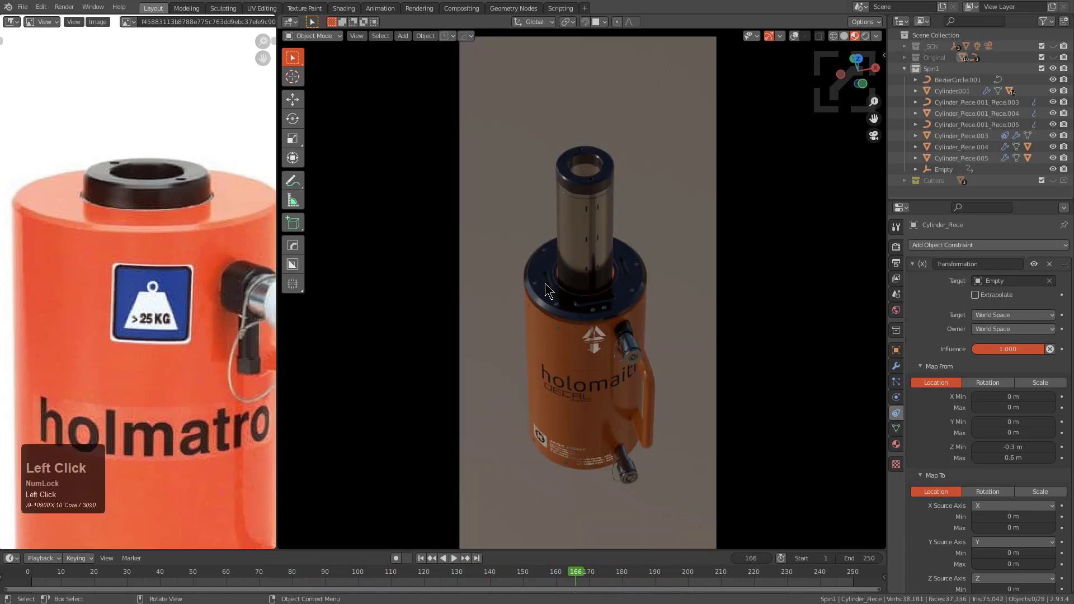
pyautogui.click(545, 286)
pyautogui.press('KP_Decimal')
pyautogui.press('s')
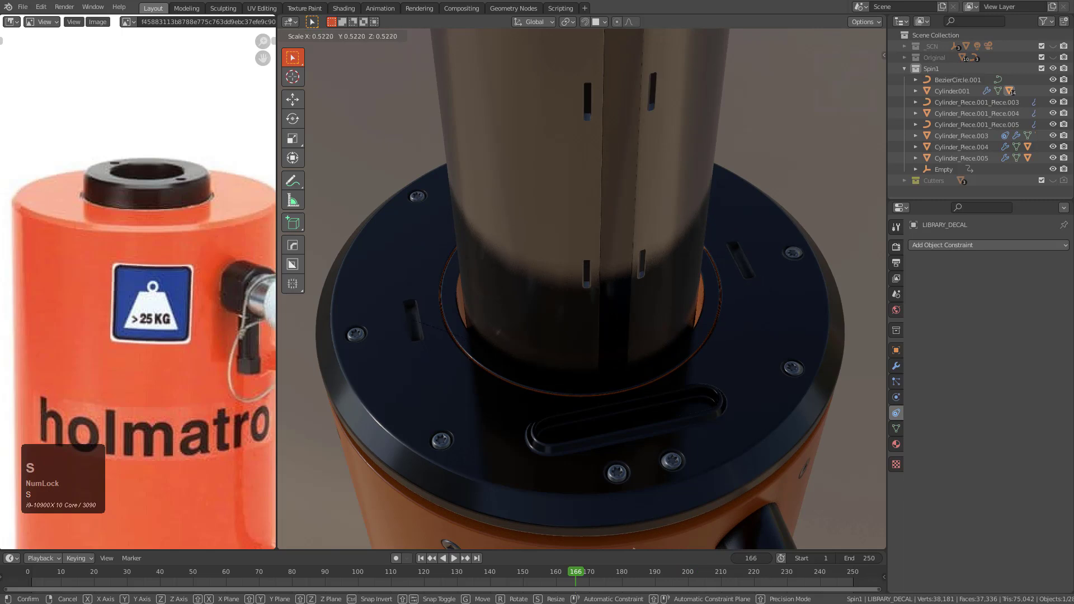
pyautogui.press('x')
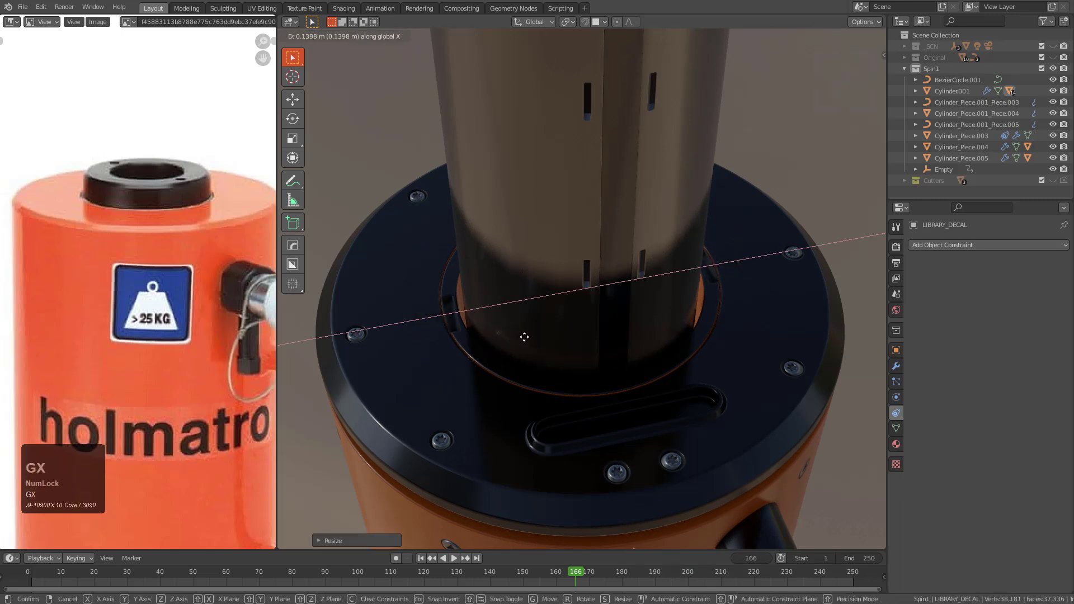
pyautogui.click(503, 336)
pyautogui.scroll(-4, 562, 345)
# - Return to the scene collection's camera view and play the animation of both cylinders
pyautogui.press('1')
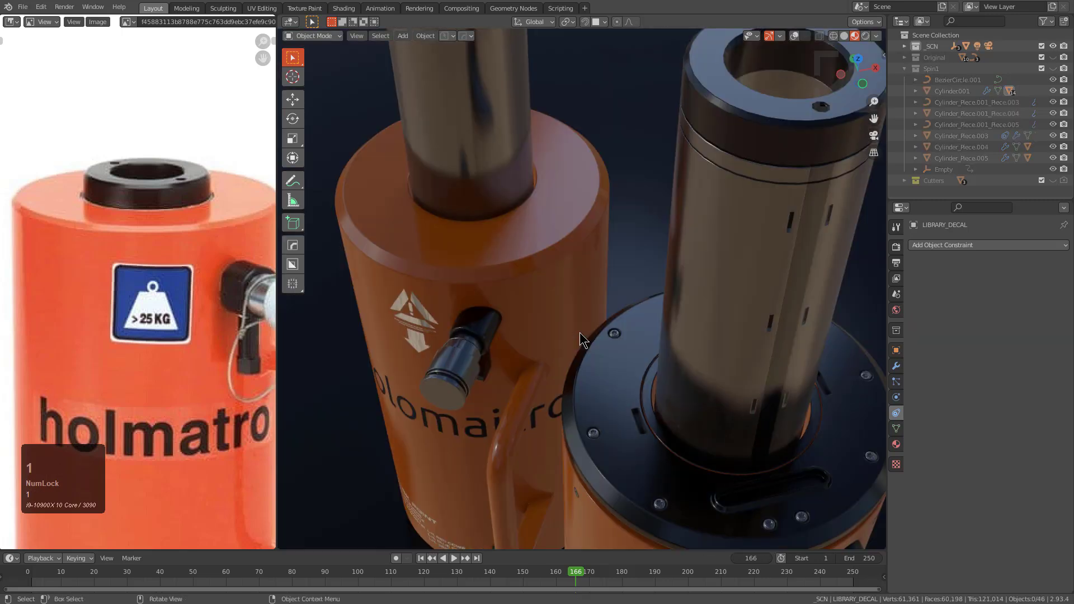
pyautogui.press('KP_0')
pyautogui.press('space')
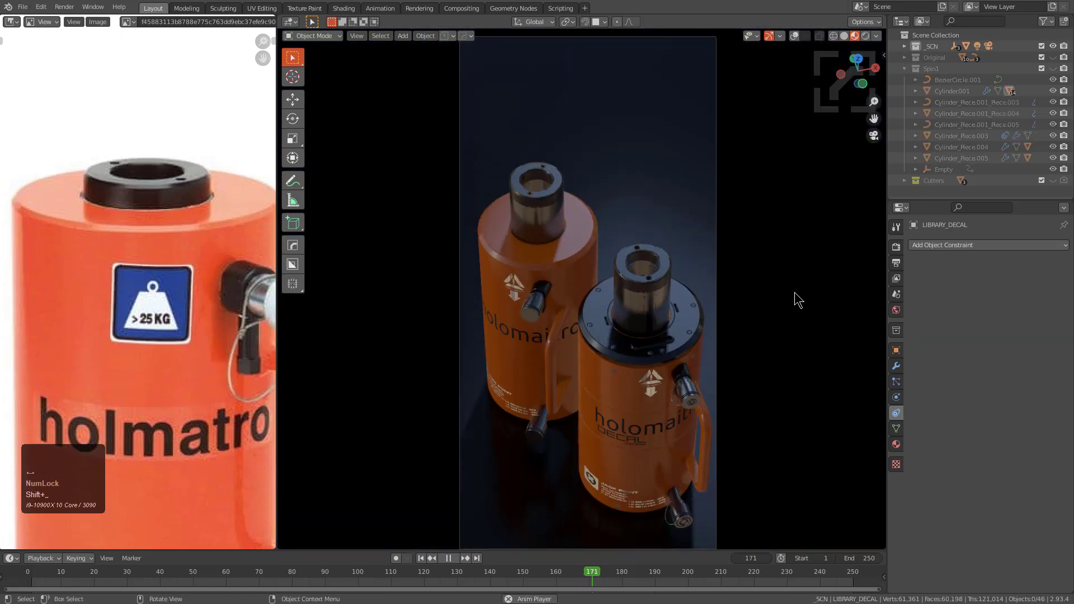